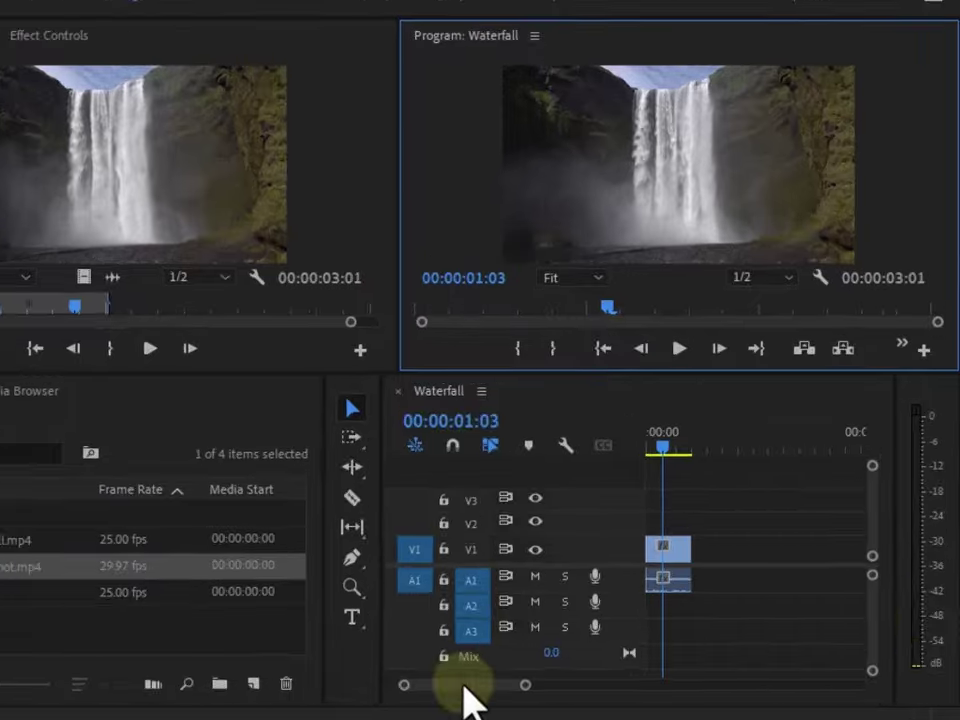
drag(567, 688, 532, 688)
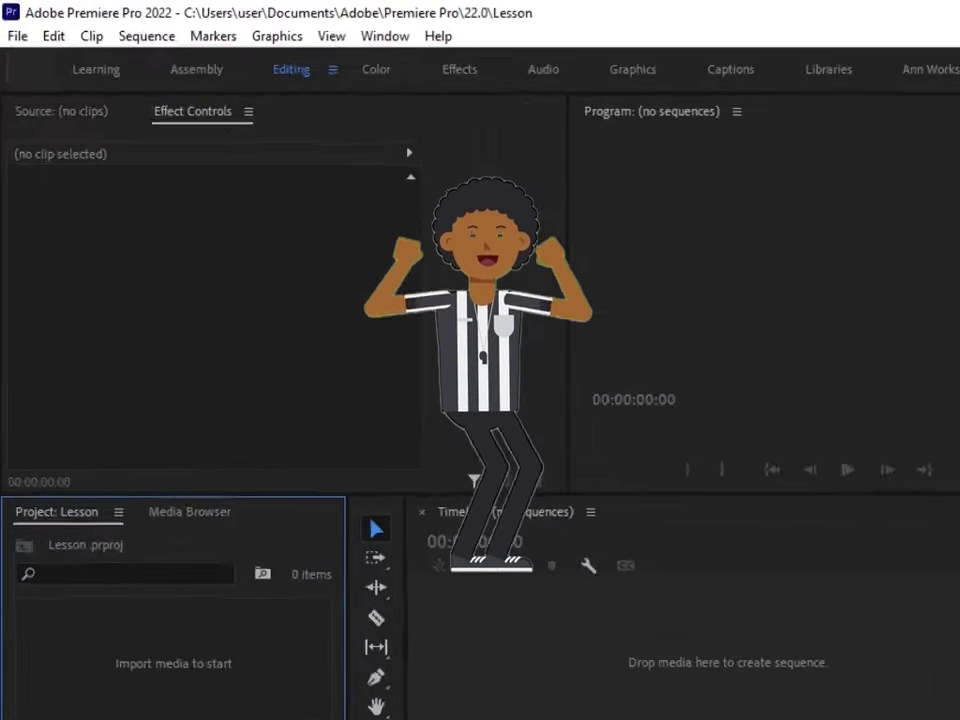
double_click(148, 563)
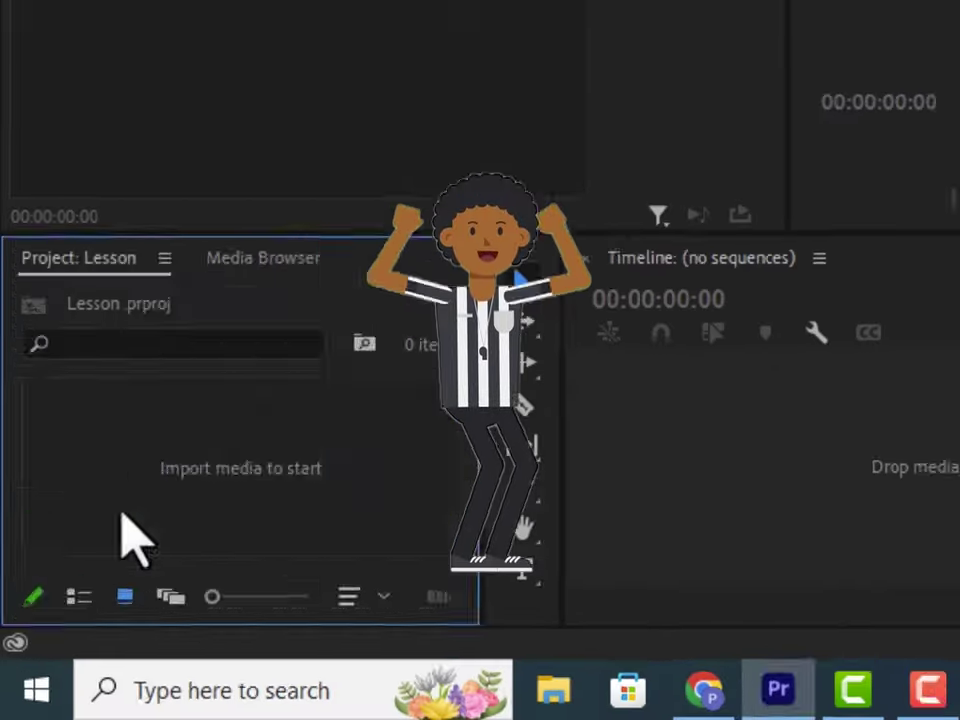
click(257, 257)
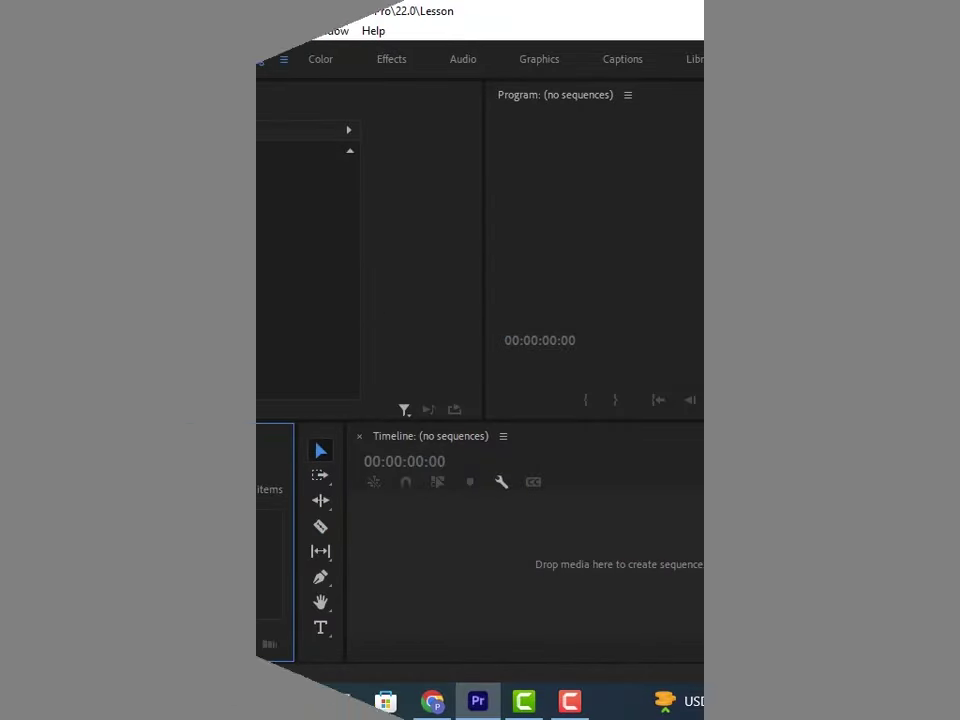
double_click(364, 289)
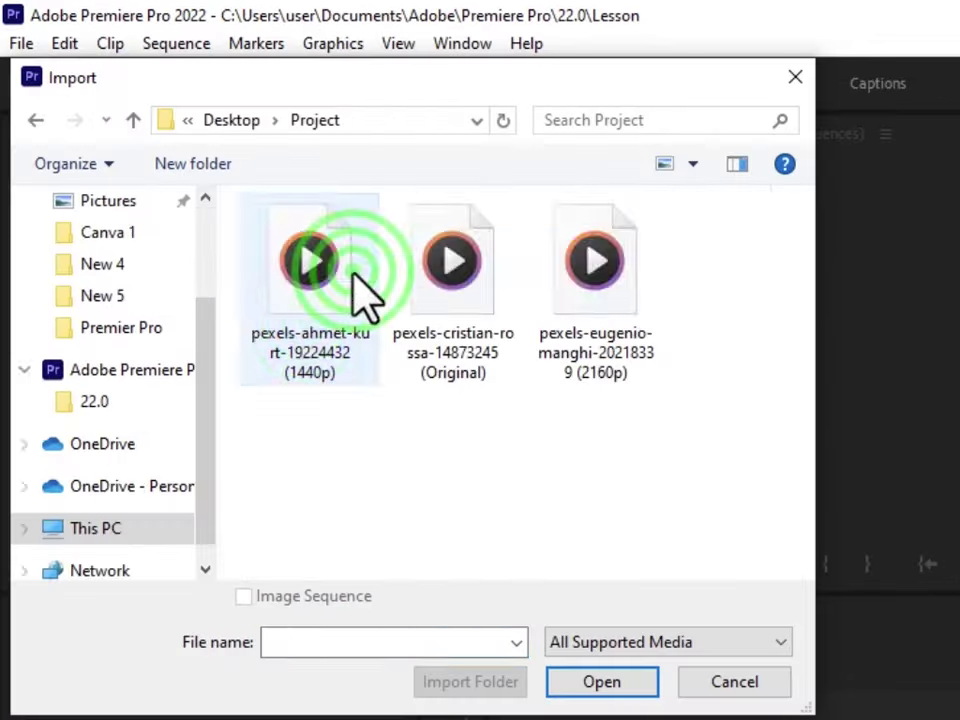
key(ctrl+z)
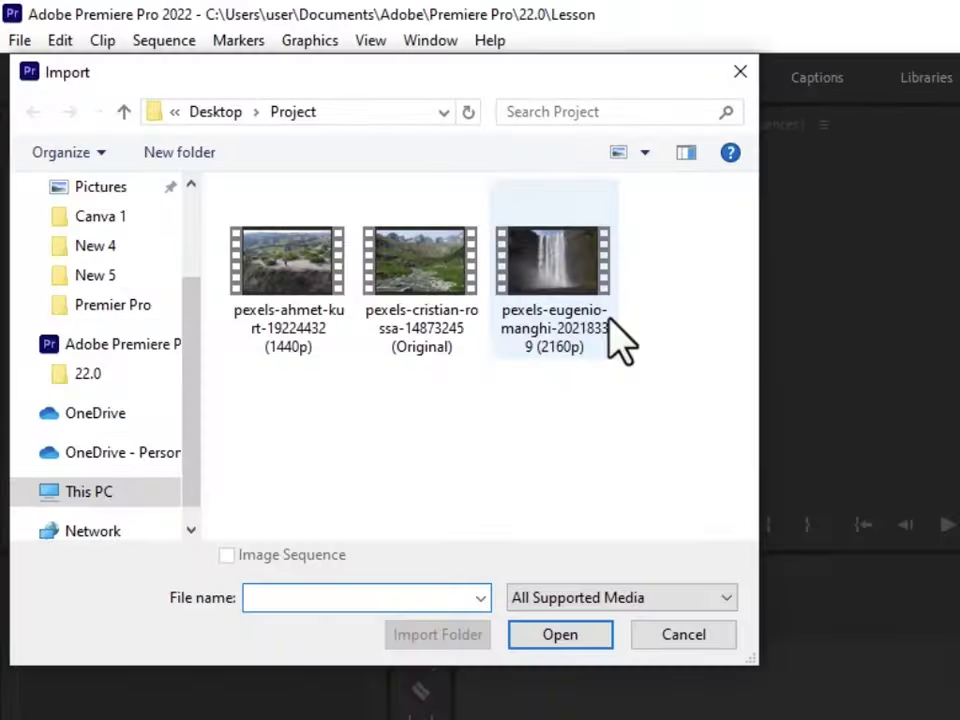
click(422, 290)
click(554, 634)
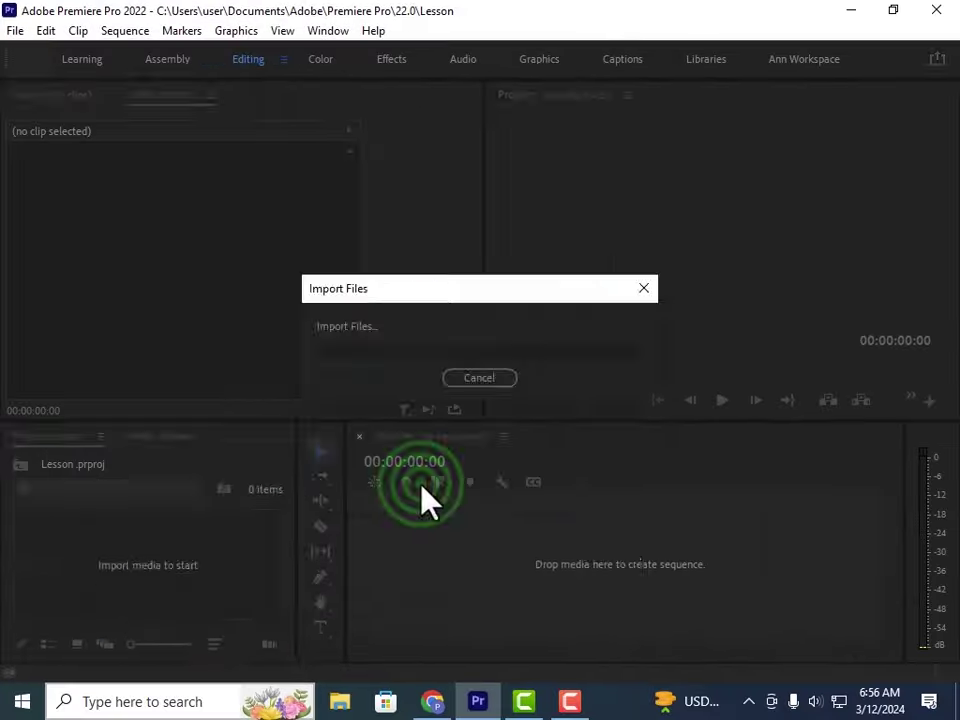
key(ctrl+z)
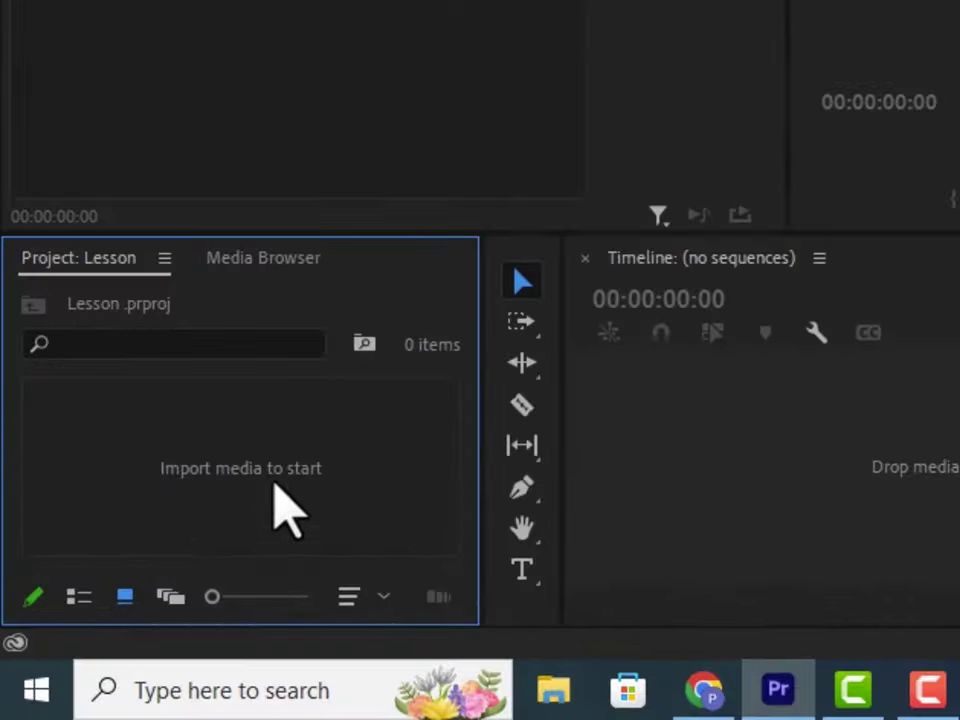
click(161, 435)
double_click(390, 368)
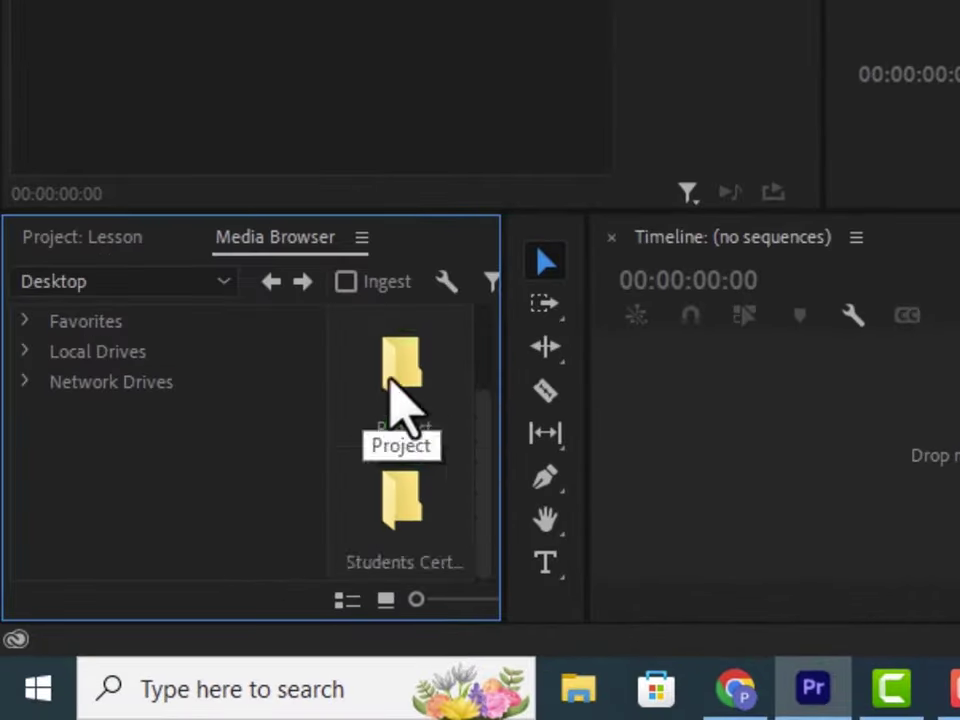
double_click(390, 377)
right_click(446, 522)
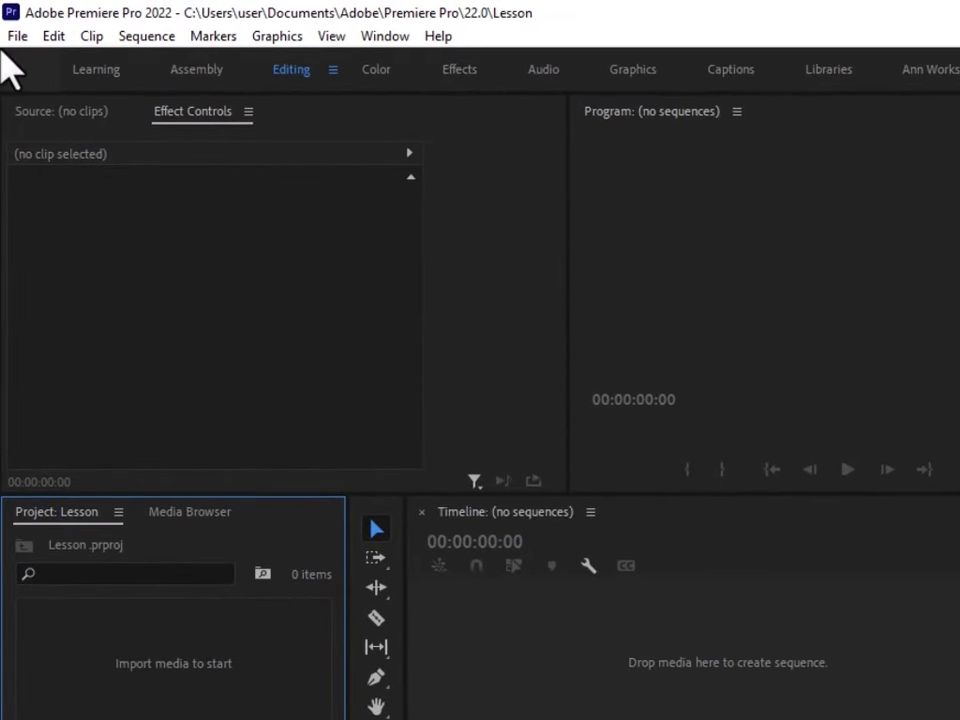
Import the 1440p Pexels clip from the Project folder on the Desktop, and undo that import
click(17, 40)
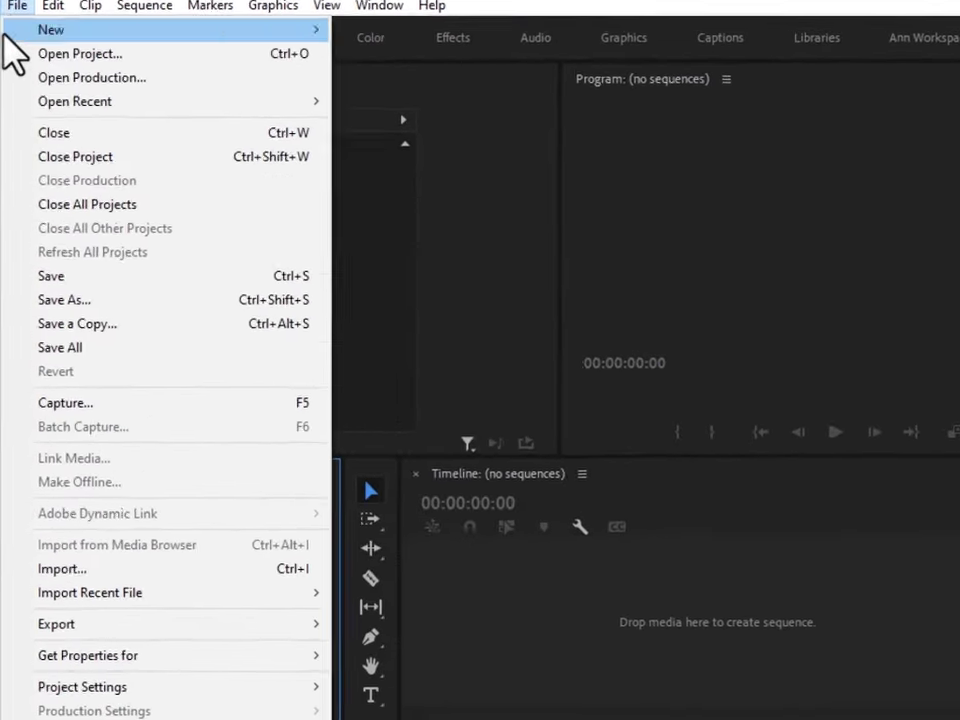
click(55, 568)
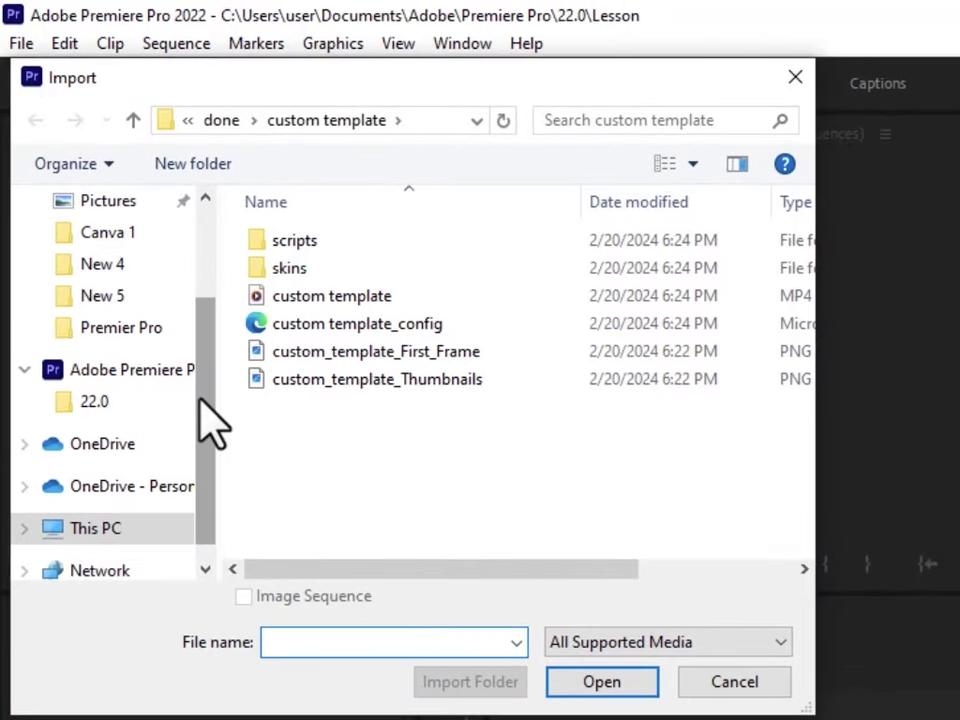
scroll(129, 396, up, 2)
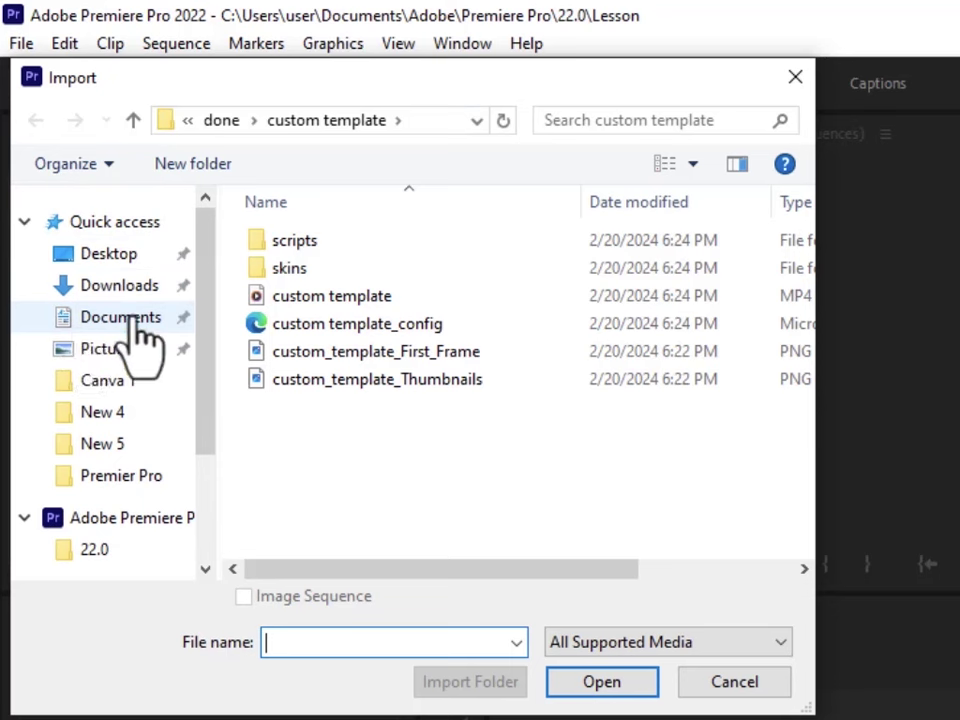
click(118, 255)
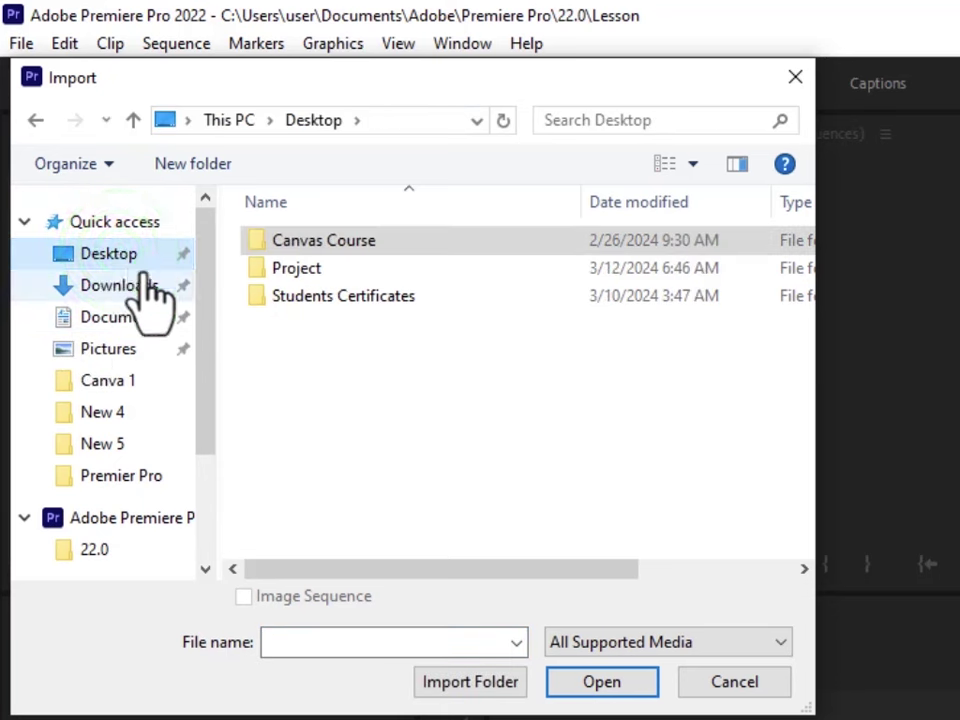
double_click(354, 271)
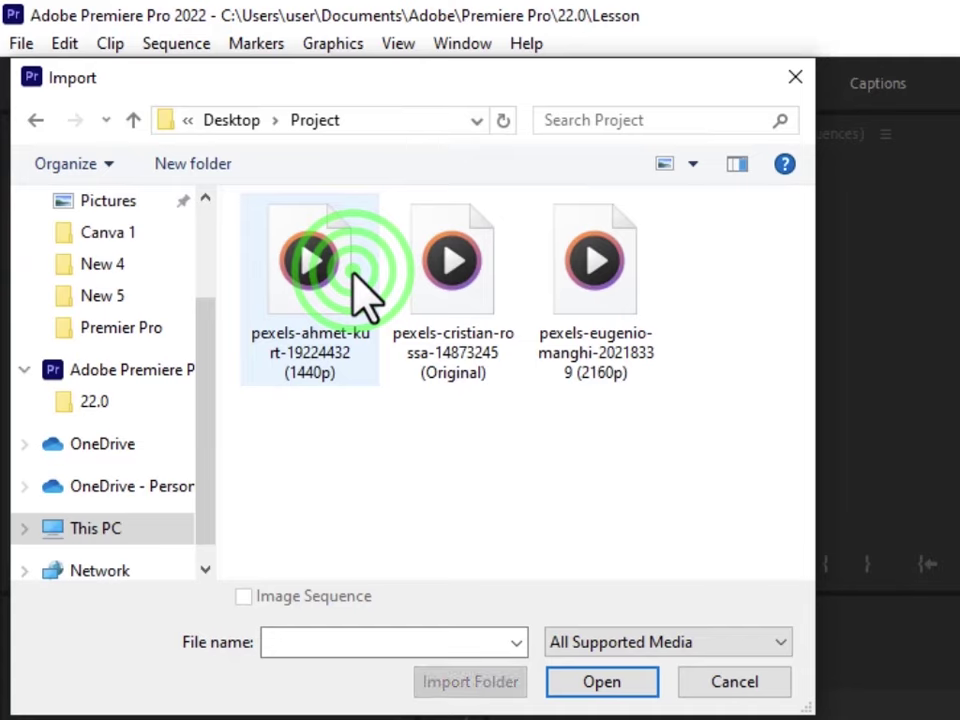
click(313, 343)
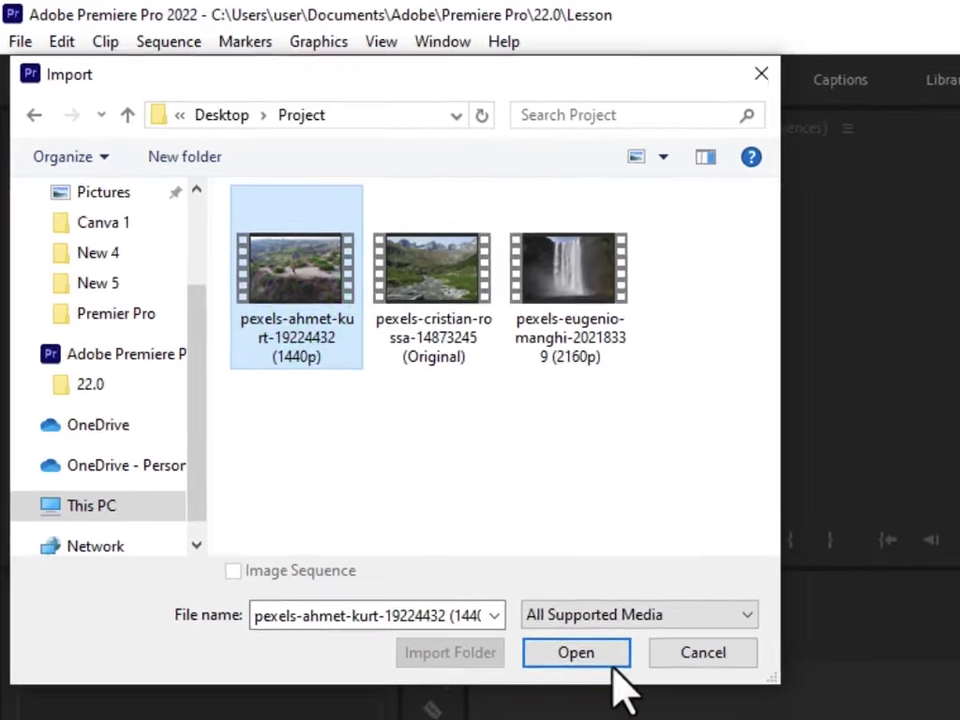
click(604, 682)
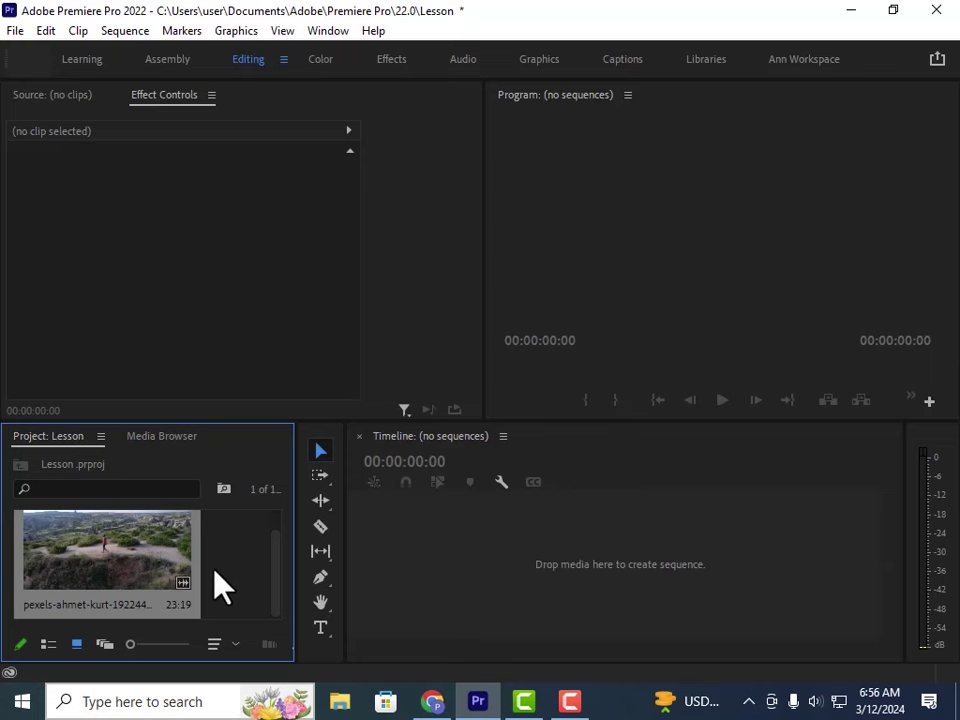
key(ctrl+z)
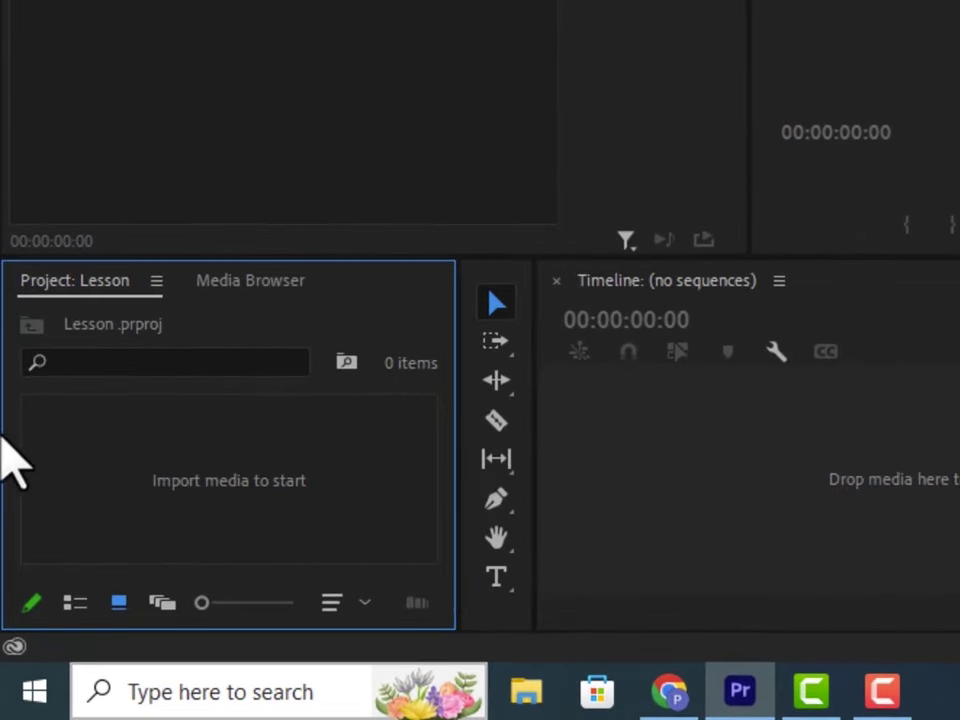
Import the Pexels clip marked (Original) from the Desktop's Project folder, and undo that import
double_click(238, 484)
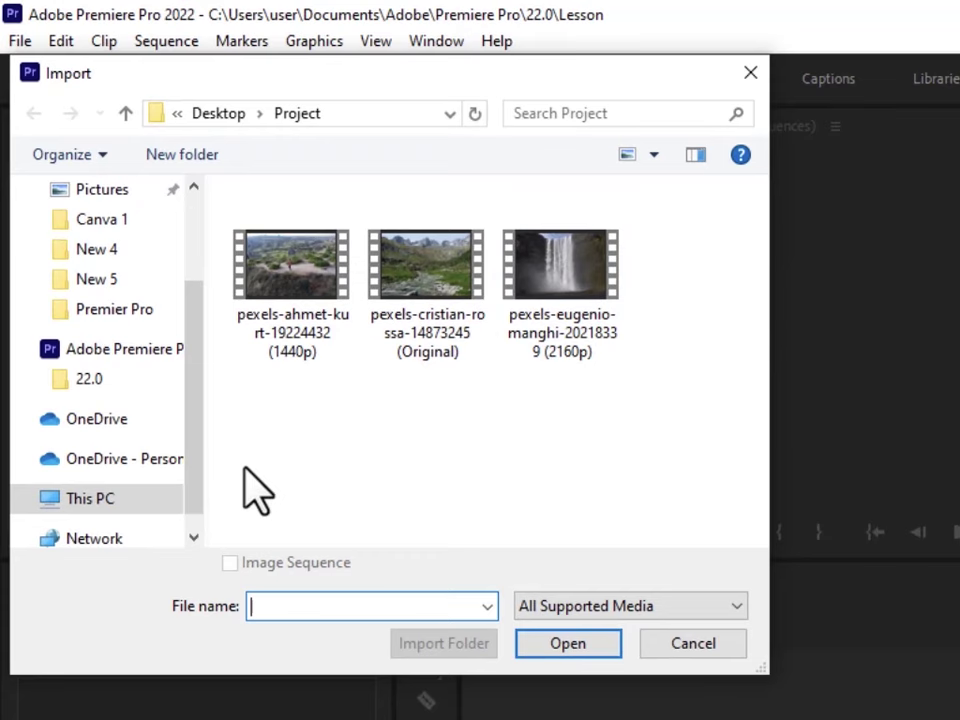
click(452, 290)
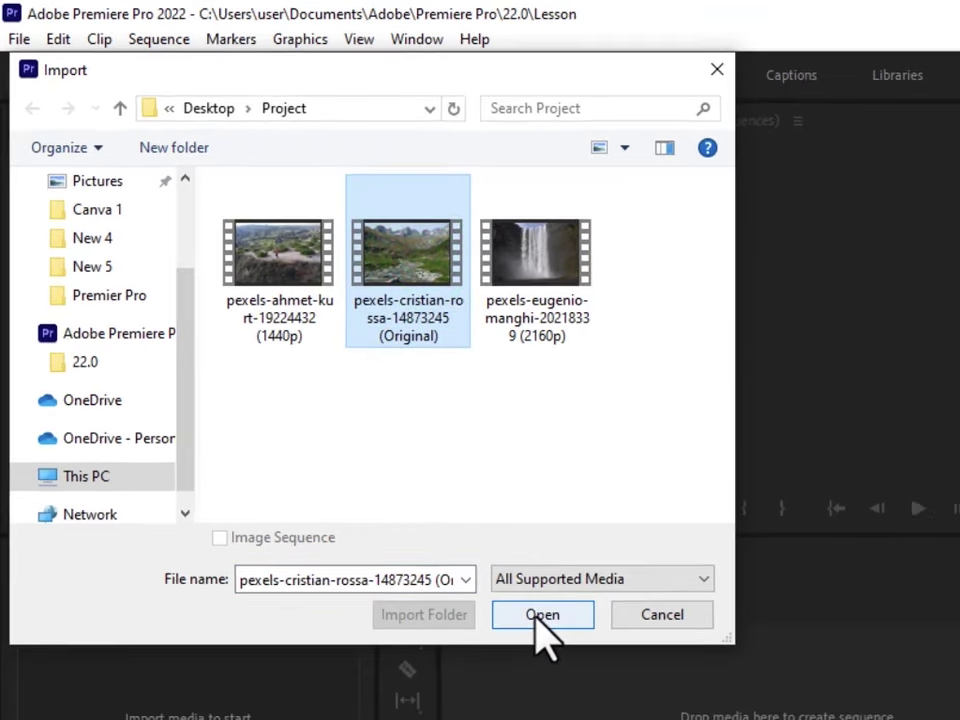
click(563, 646)
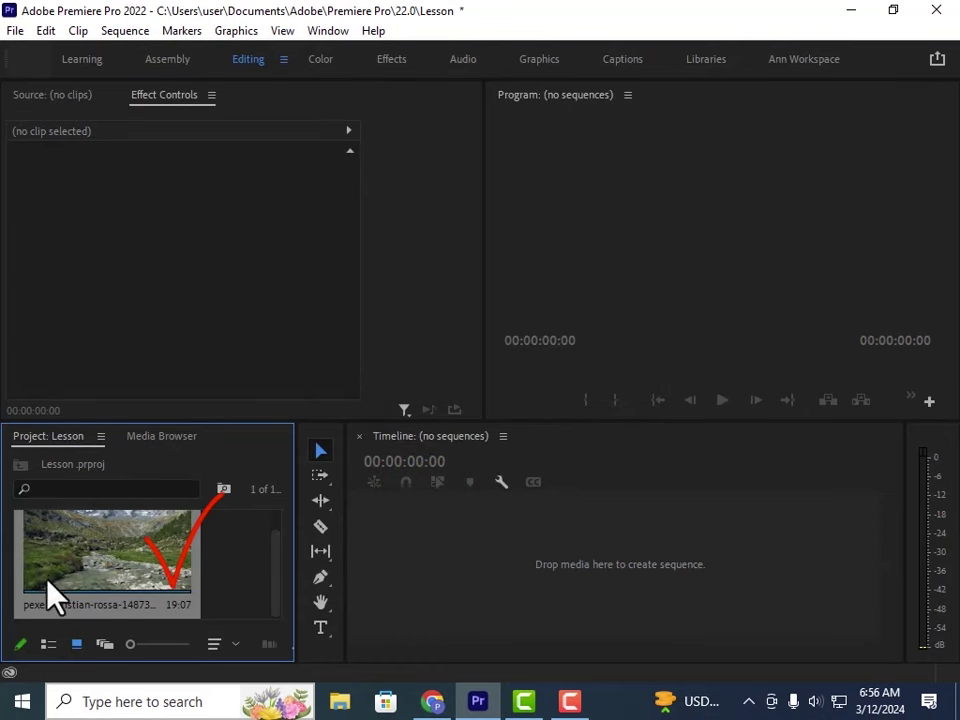
key(ctrl+z)
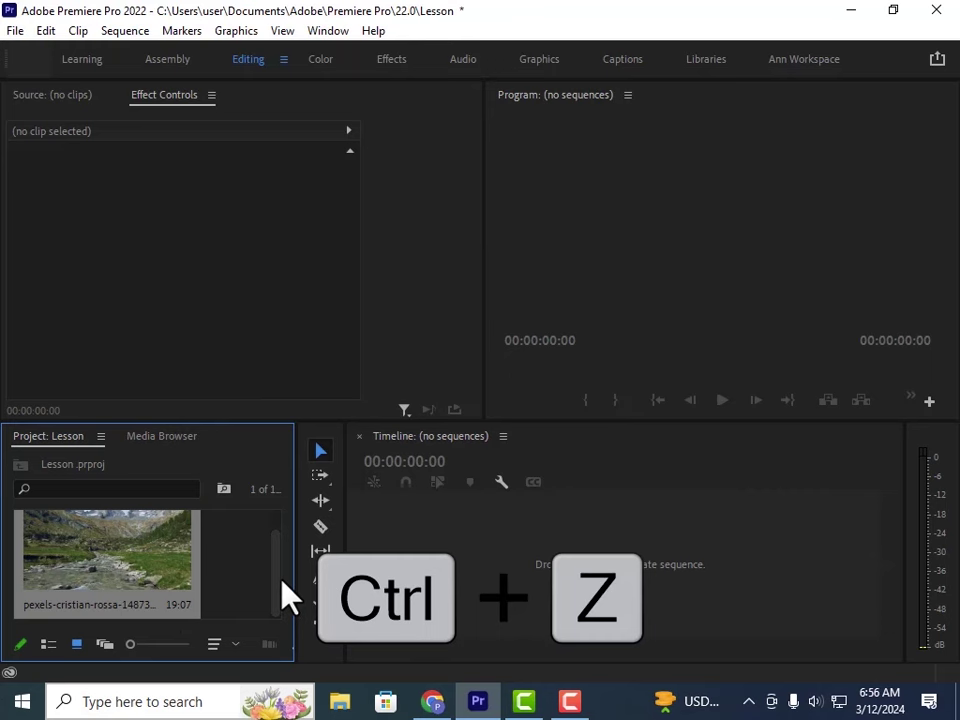
key(ctrl+z)
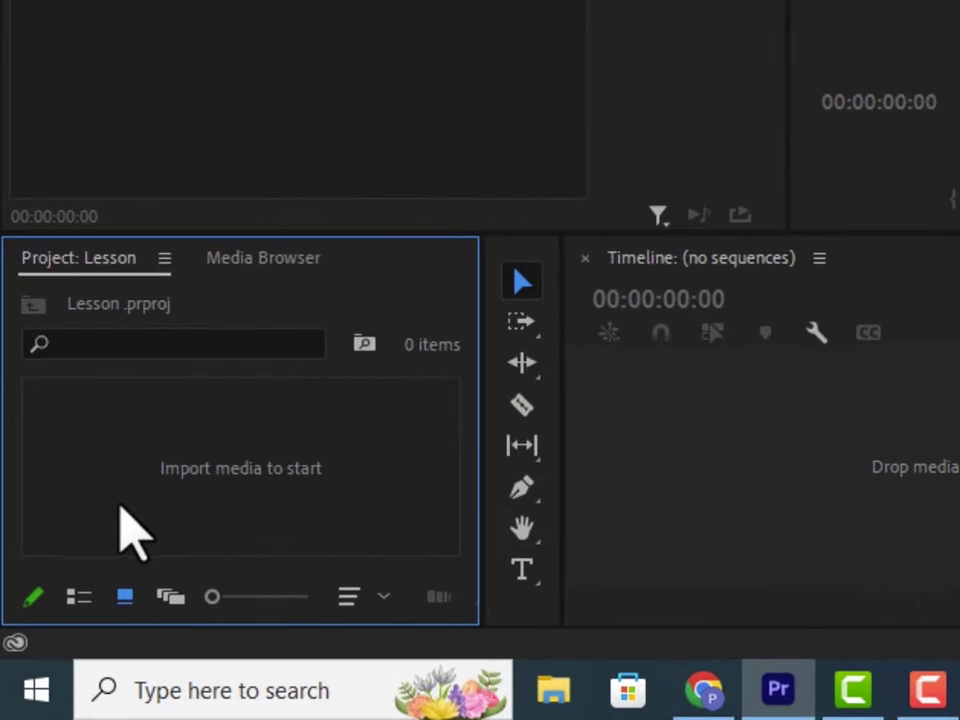
Browse to the Project folder on the Desktop in the Media Browser
click(240, 262)
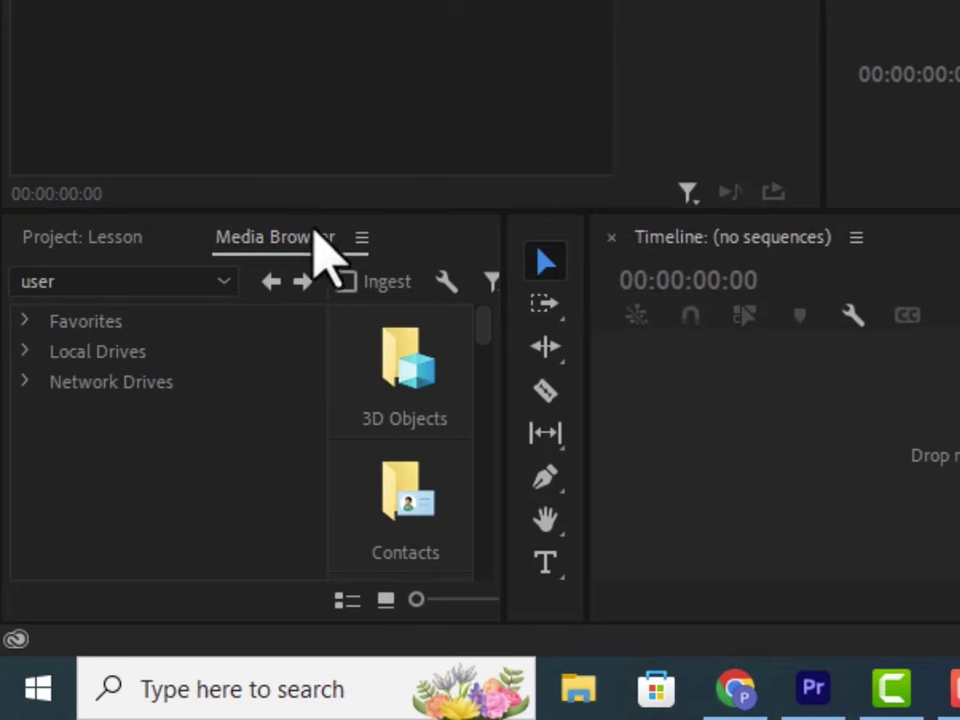
scroll(390, 352, down, 2)
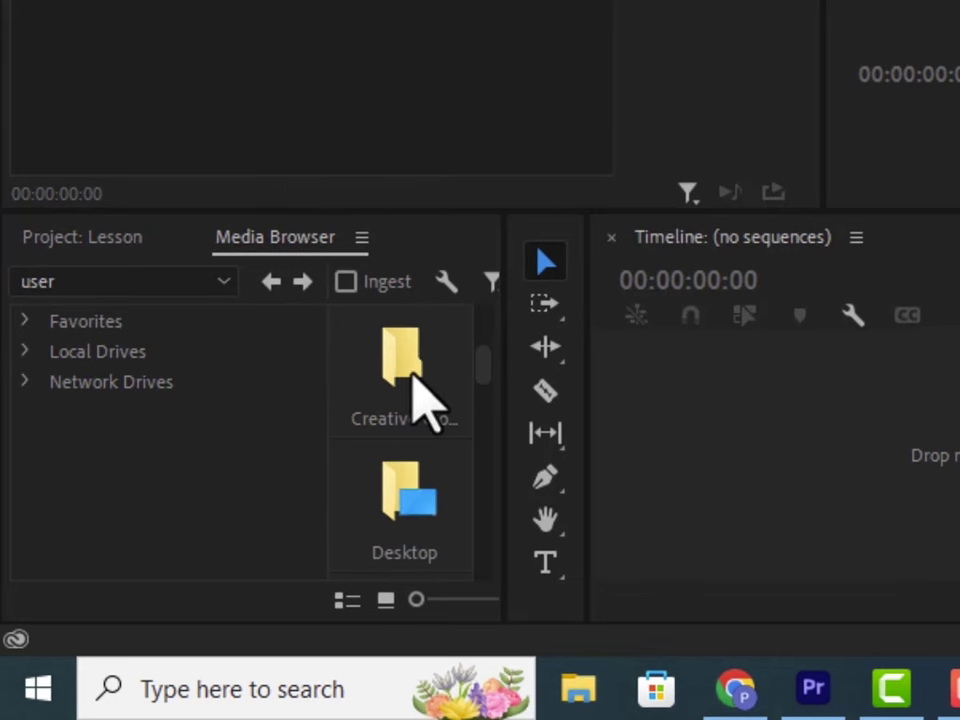
scroll(412, 380, down, 1)
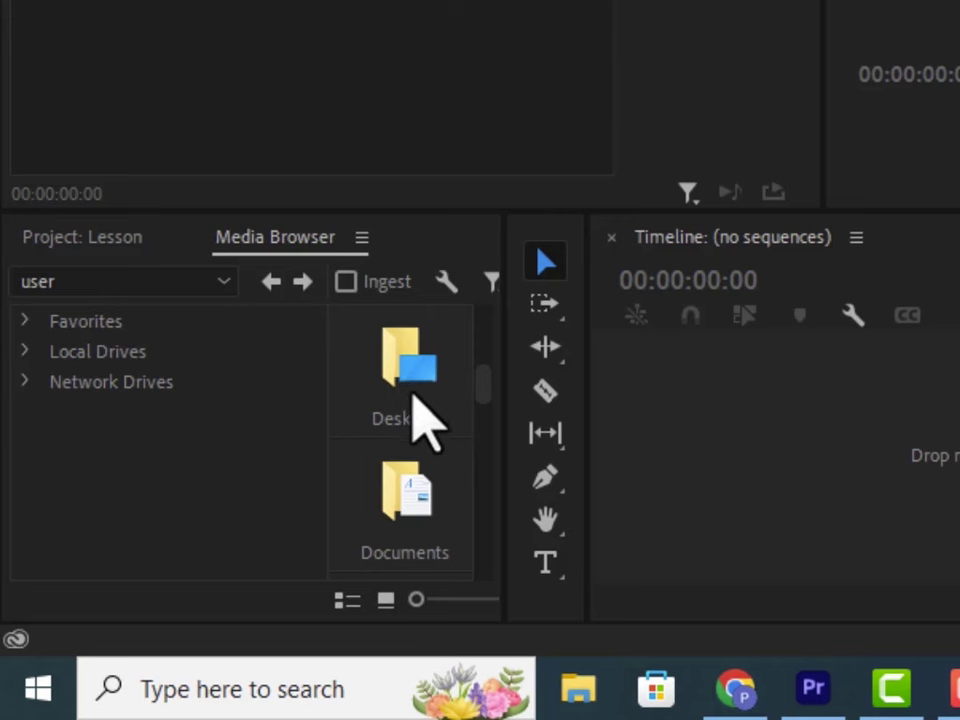
double_click(413, 384)
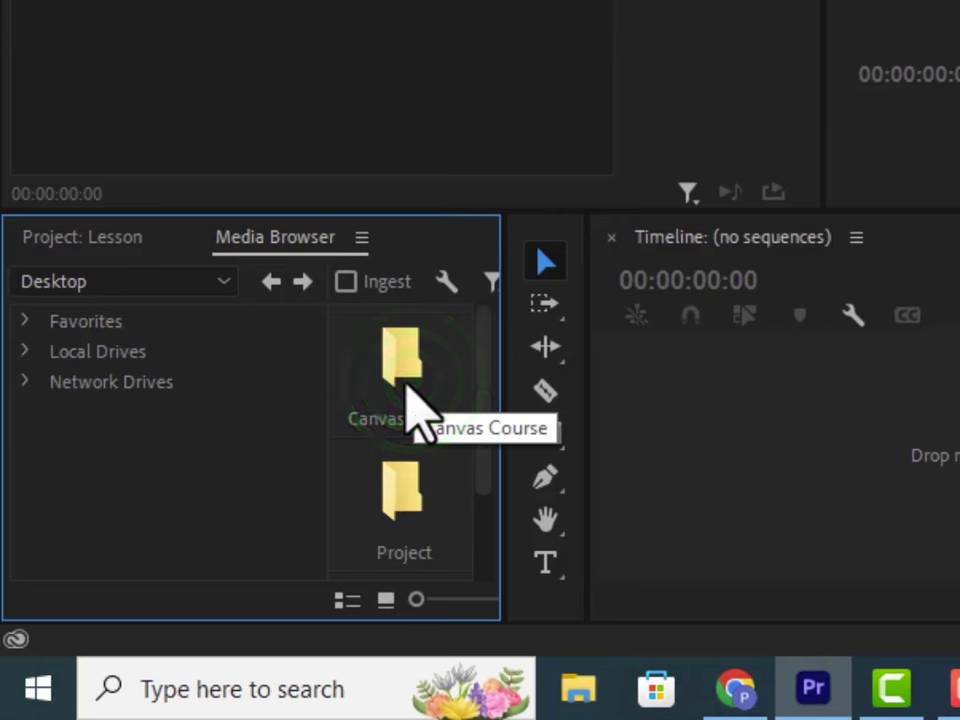
scroll(414, 386, down, 1)
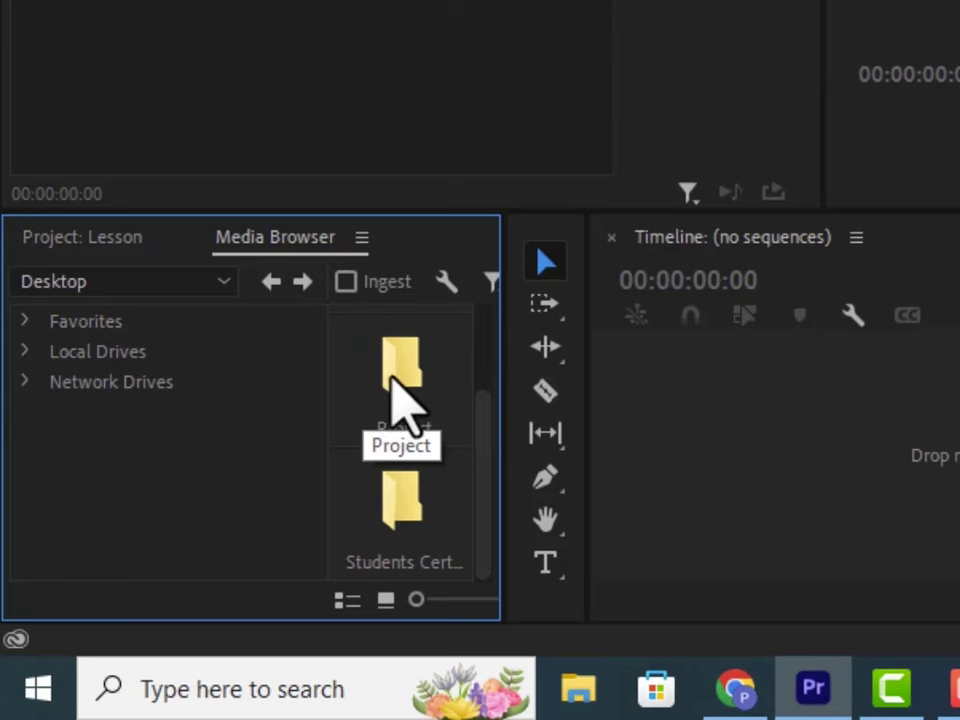
double_click(404, 370)
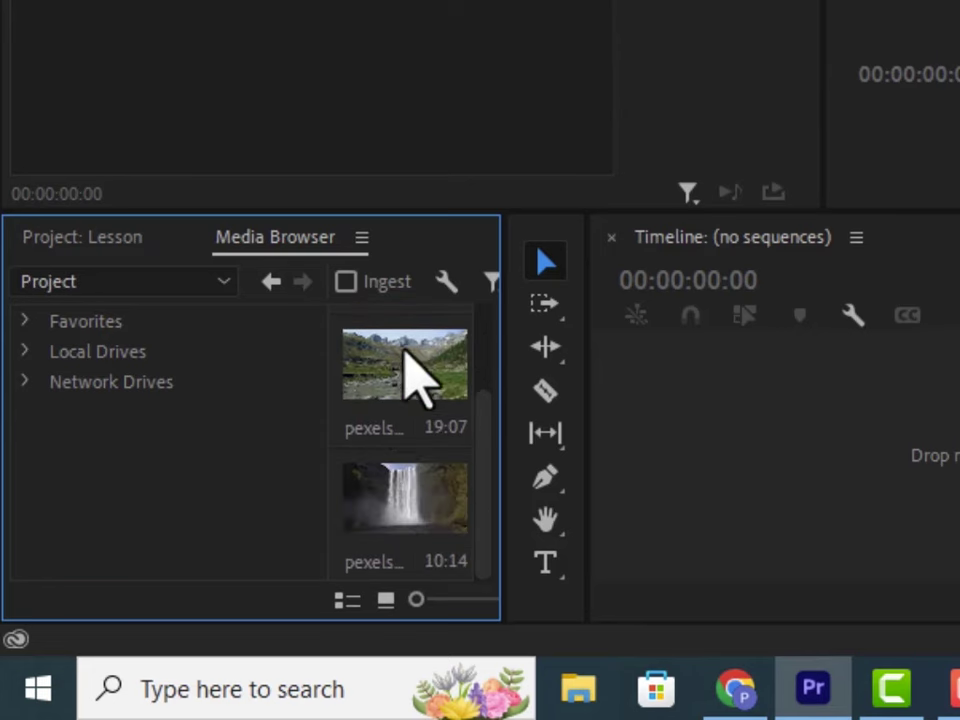
Import the waterfall clip from the Media Browser's Project folder into the Lesson project
click(486, 458)
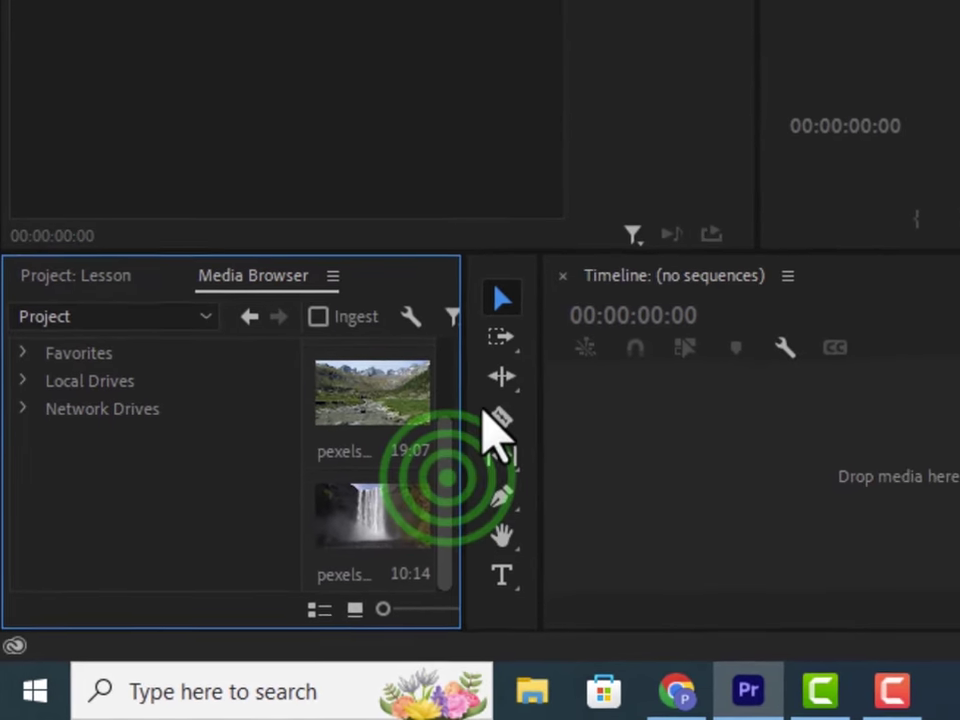
drag(447, 477, 439, 536)
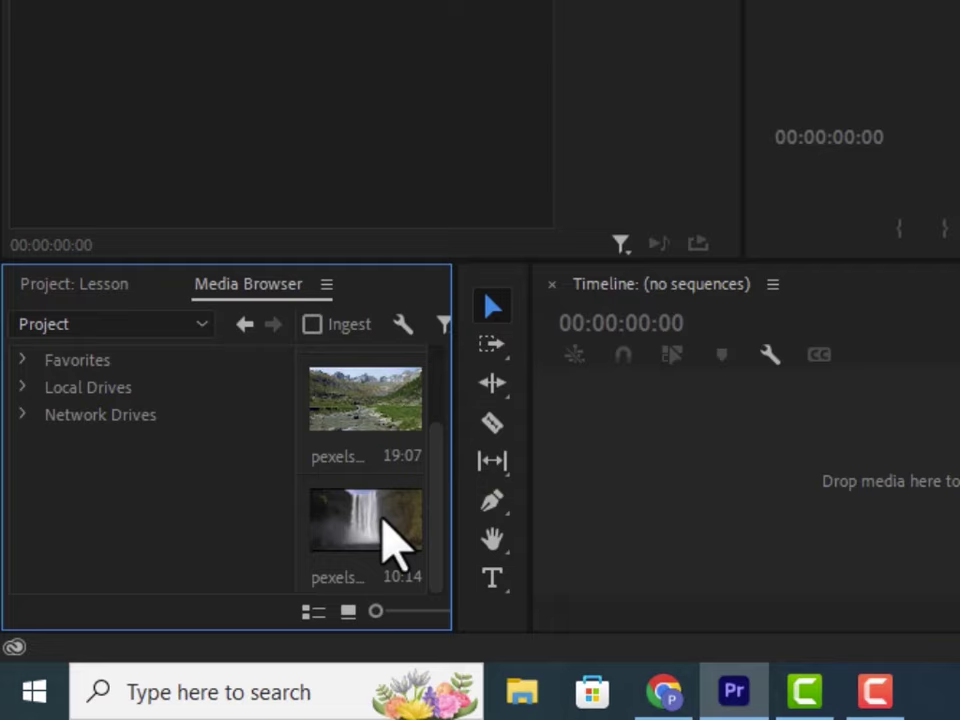
click(395, 545)
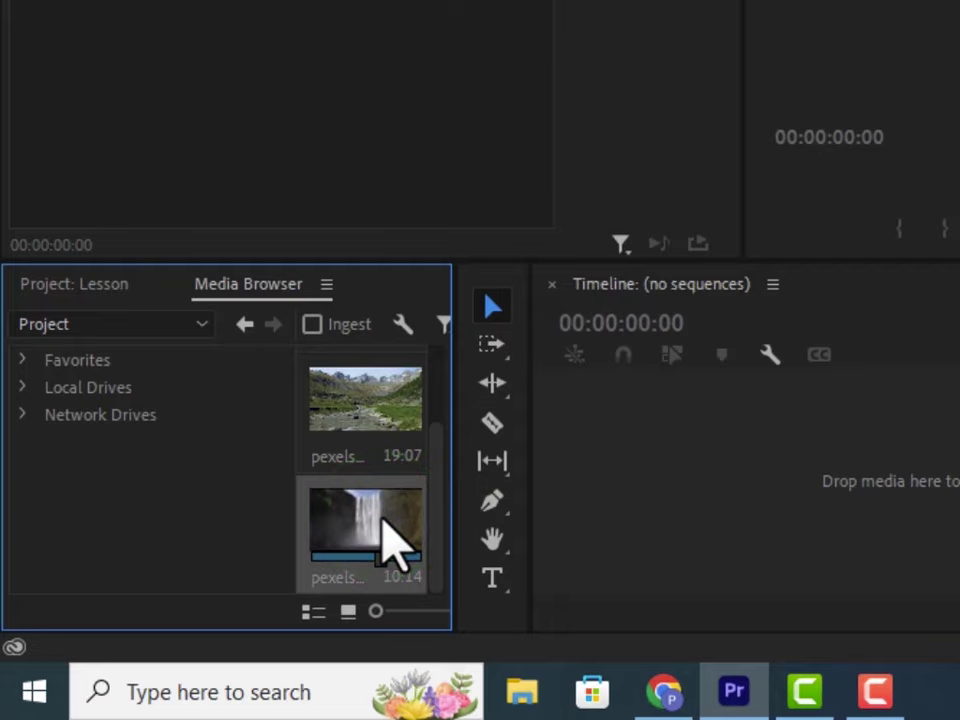
right_click(348, 513)
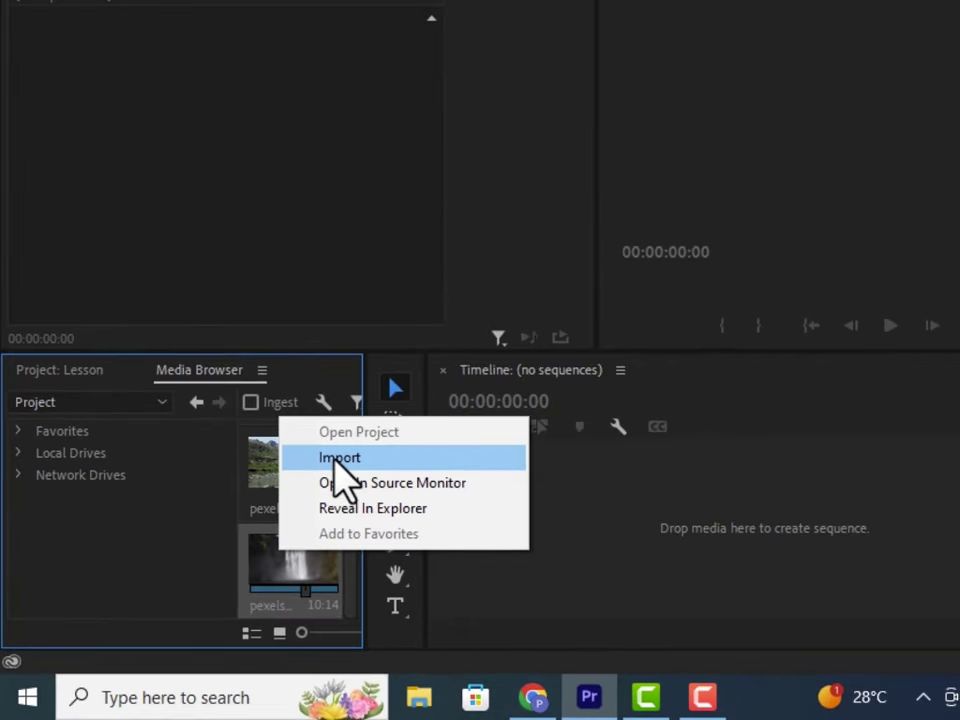
click(338, 460)
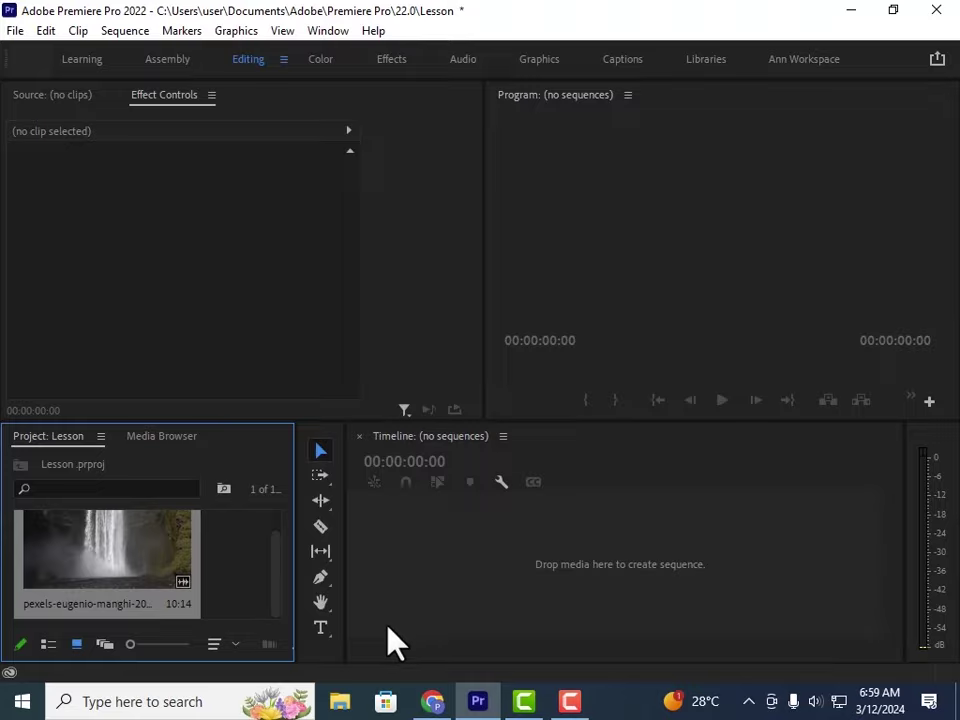
Import the mountain stream clip into the Lesson project from the Desktop's Project folder in File Explorer
click(341, 699)
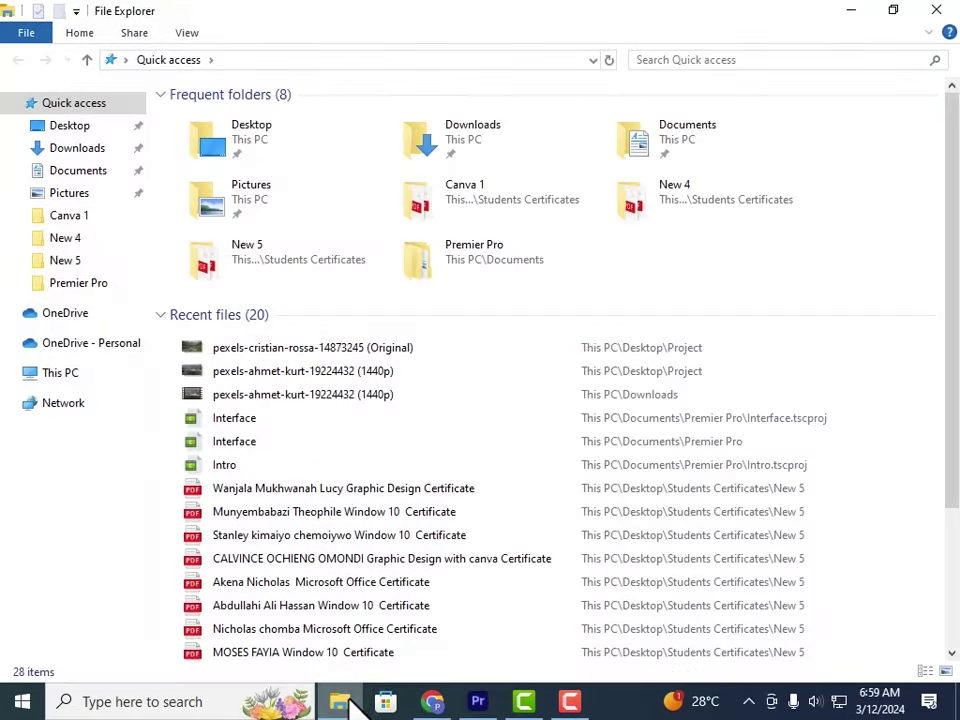
click(90, 127)
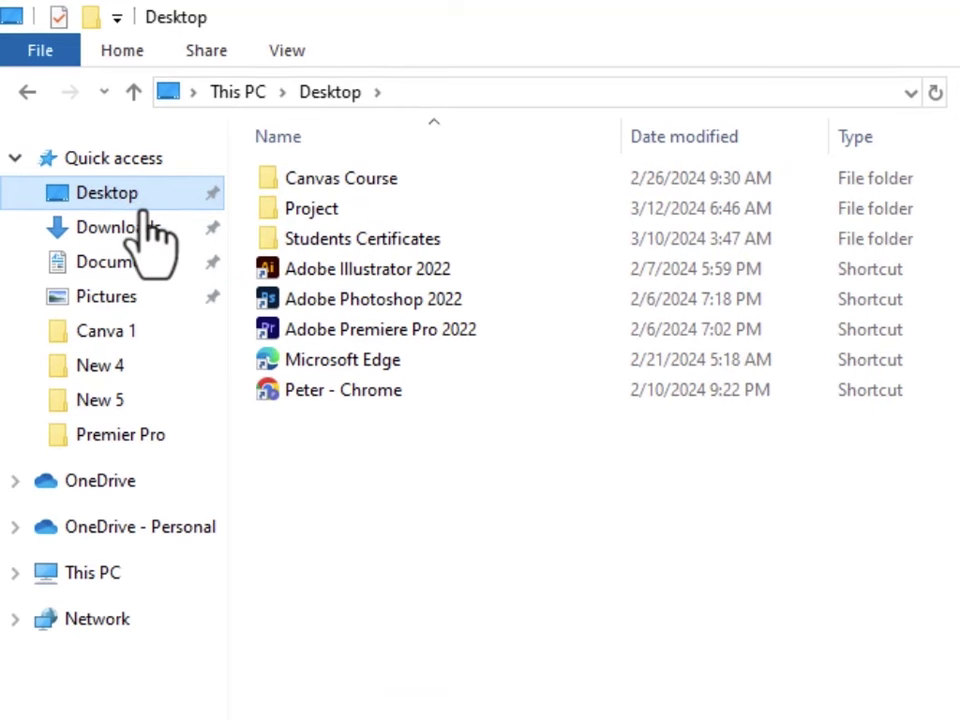
double_click(335, 208)
click(350, 218)
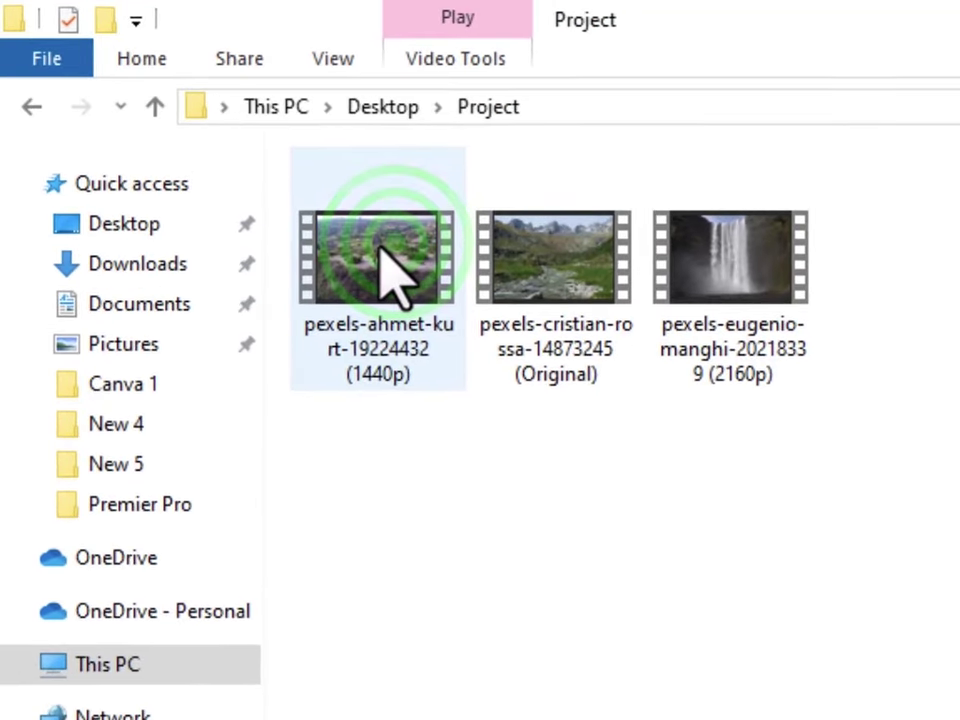
drag(557, 265, 193, 579)
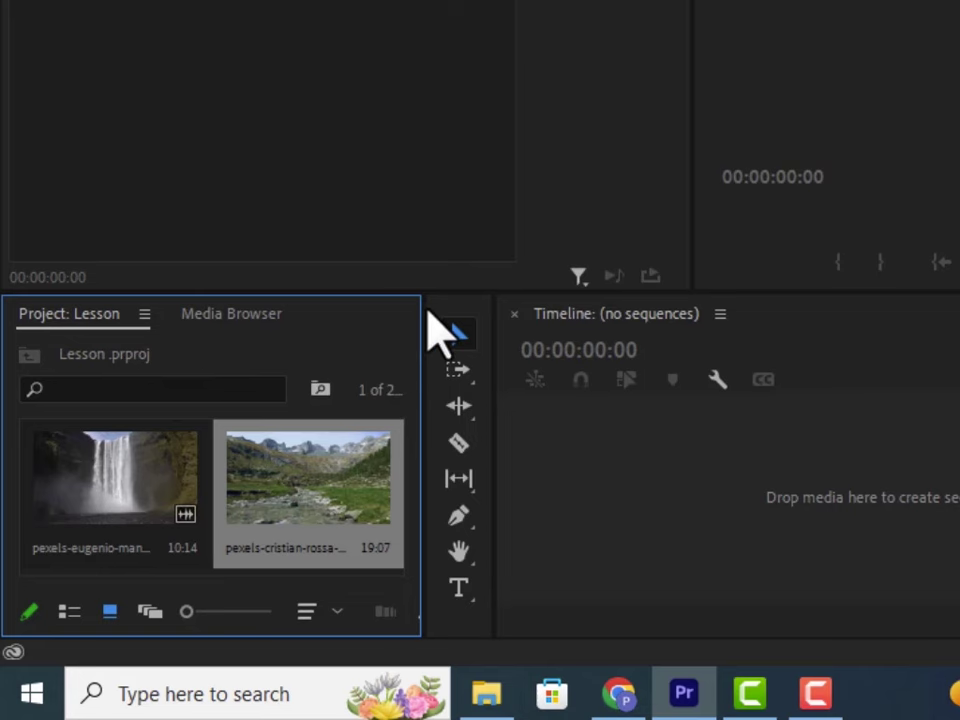
Enlarge the Project panel in width and height, and show its clips in list view
drag(423, 318, 506, 364)
drag(461, 295, 459, 240)
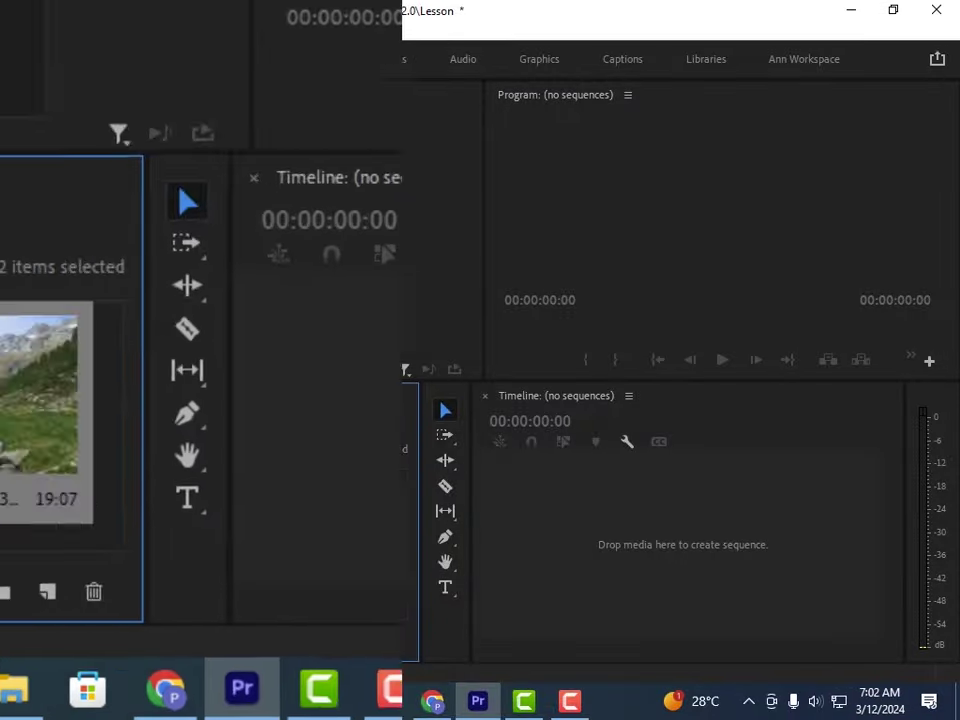
click(48, 644)
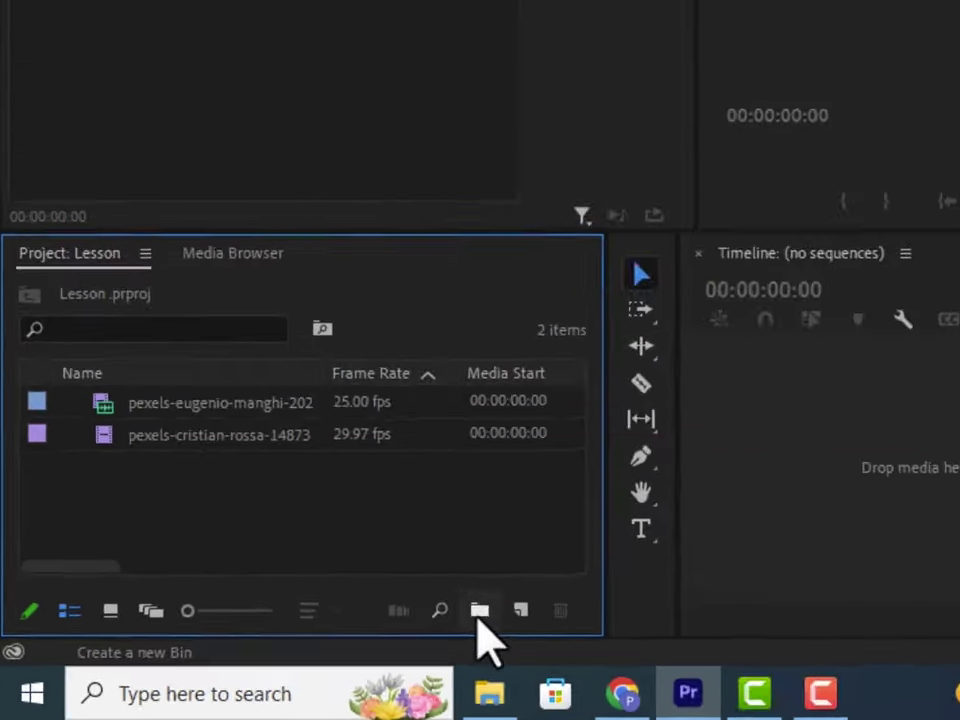
click(479, 612)
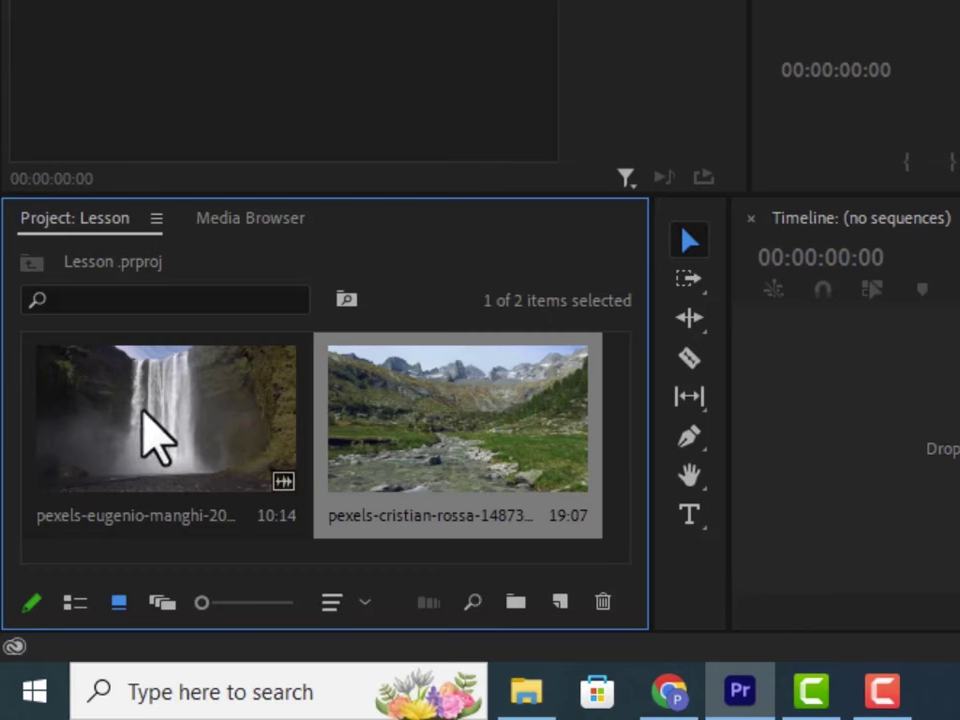
Show the project's clips in list view and freeform view, and return to list view
drag(478, 454, 340, 155)
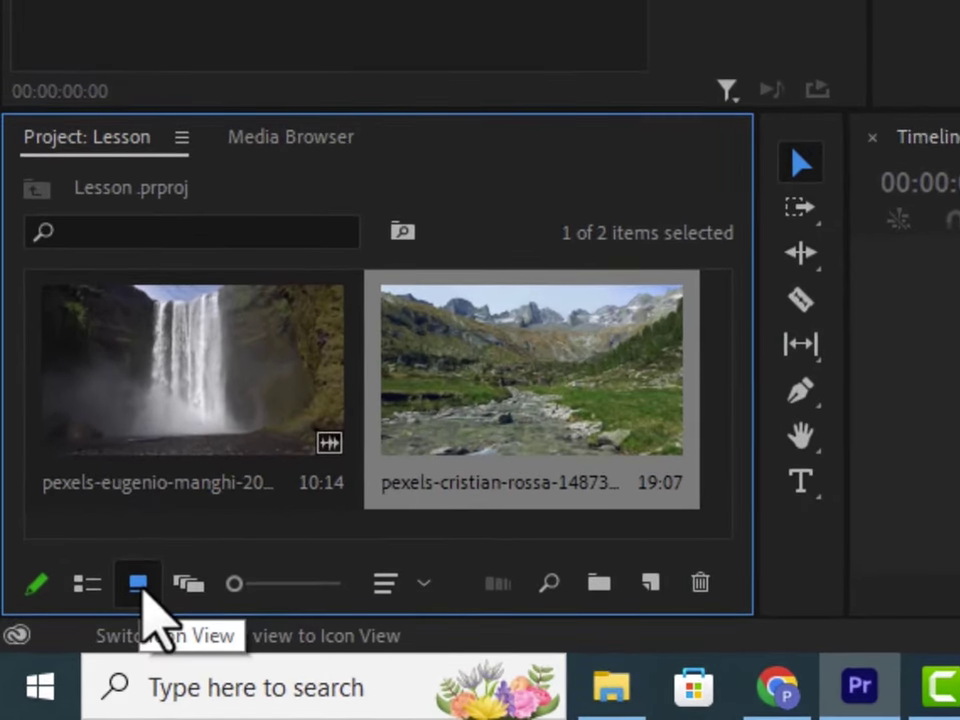
click(80, 588)
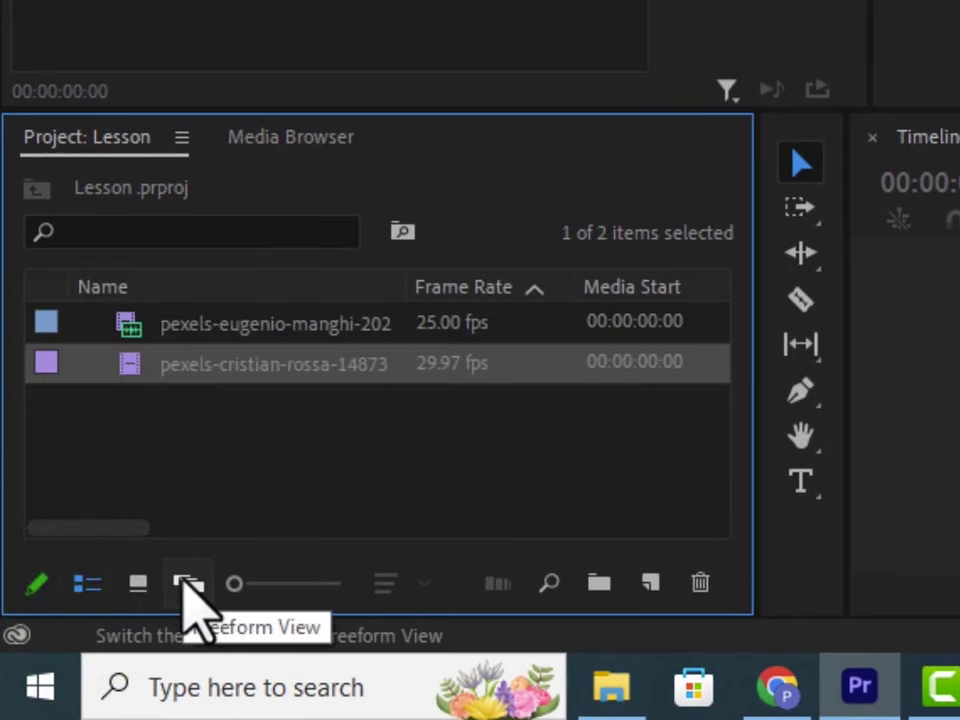
click(189, 589)
scroll(440, 470, down, 2)
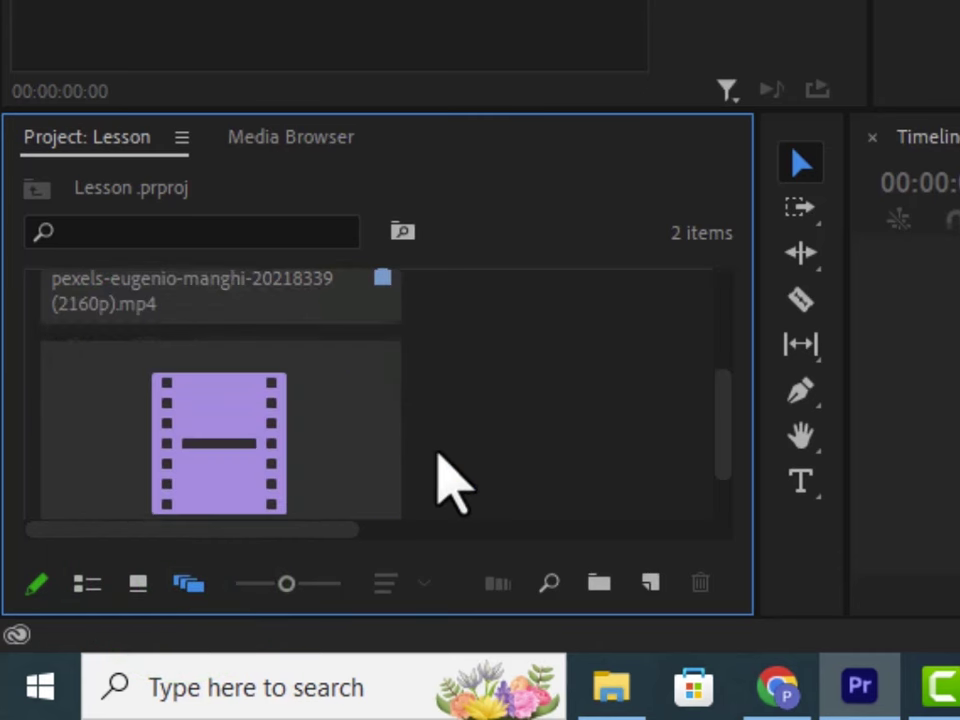
scroll(440, 476, down, 2)
scroll(439, 476, up, 3)
click(90, 582)
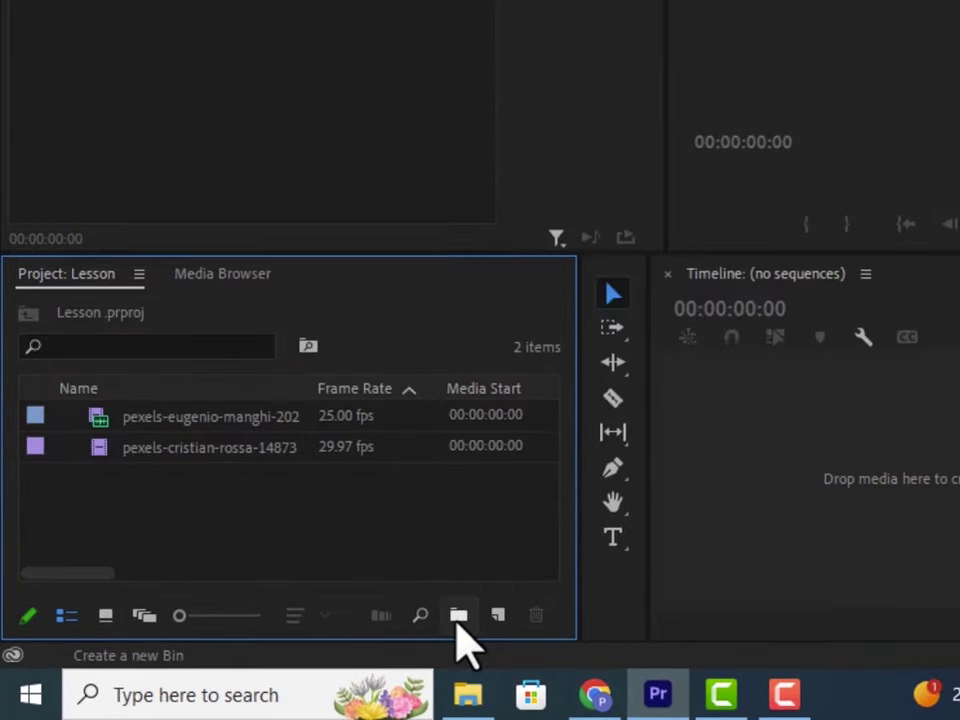
Create a bin named video in the Lesson project
click(607, 590)
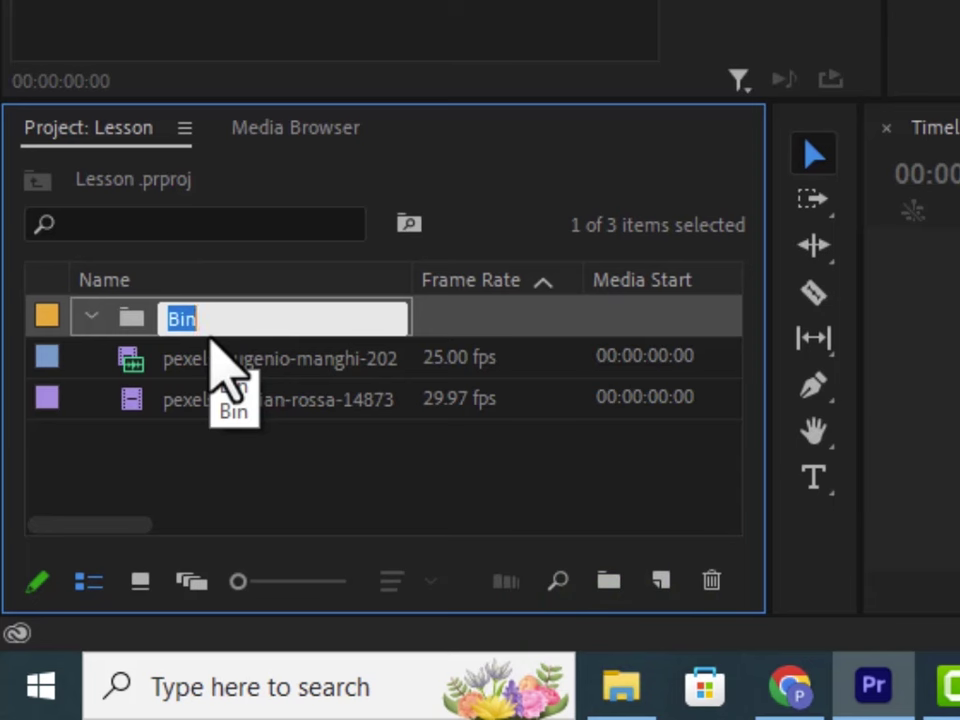
text(vide)
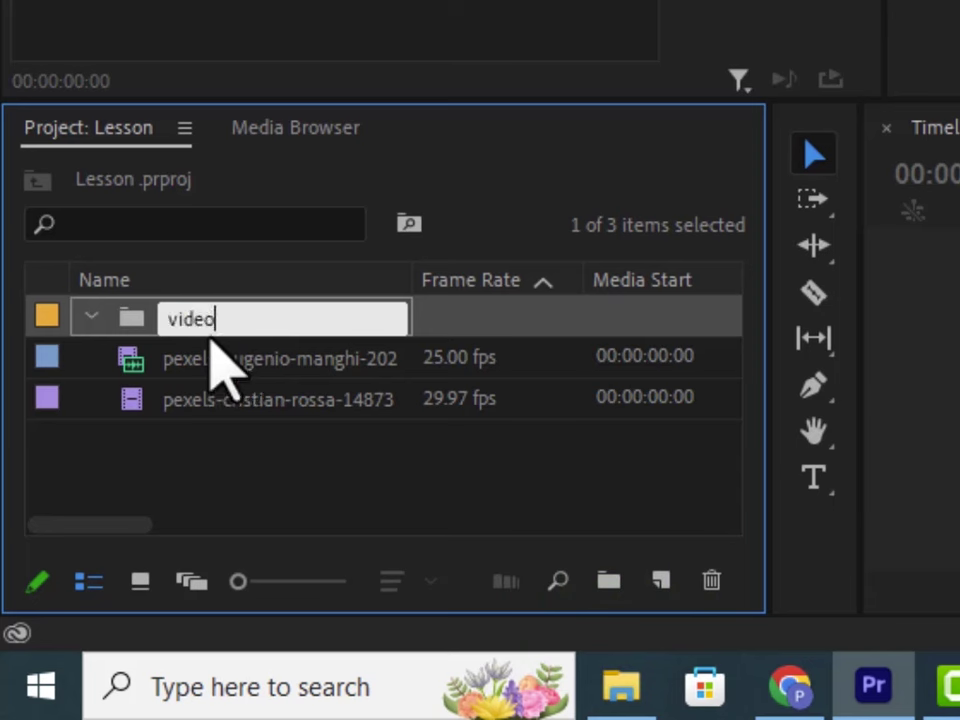
text(o)
key(Tab)
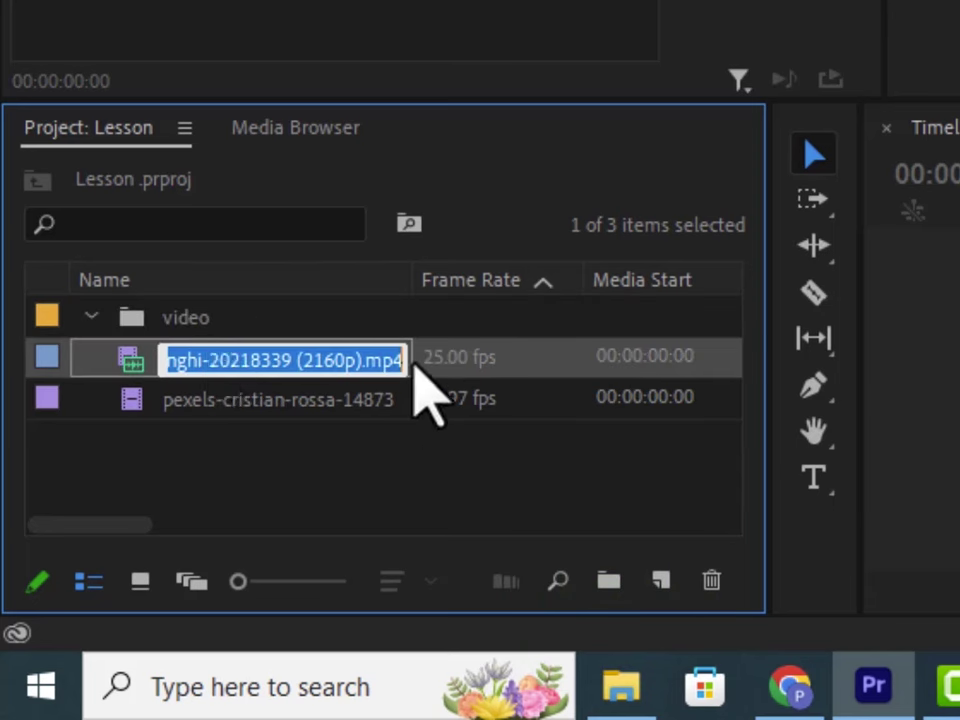
click(418, 312)
click(445, 470)
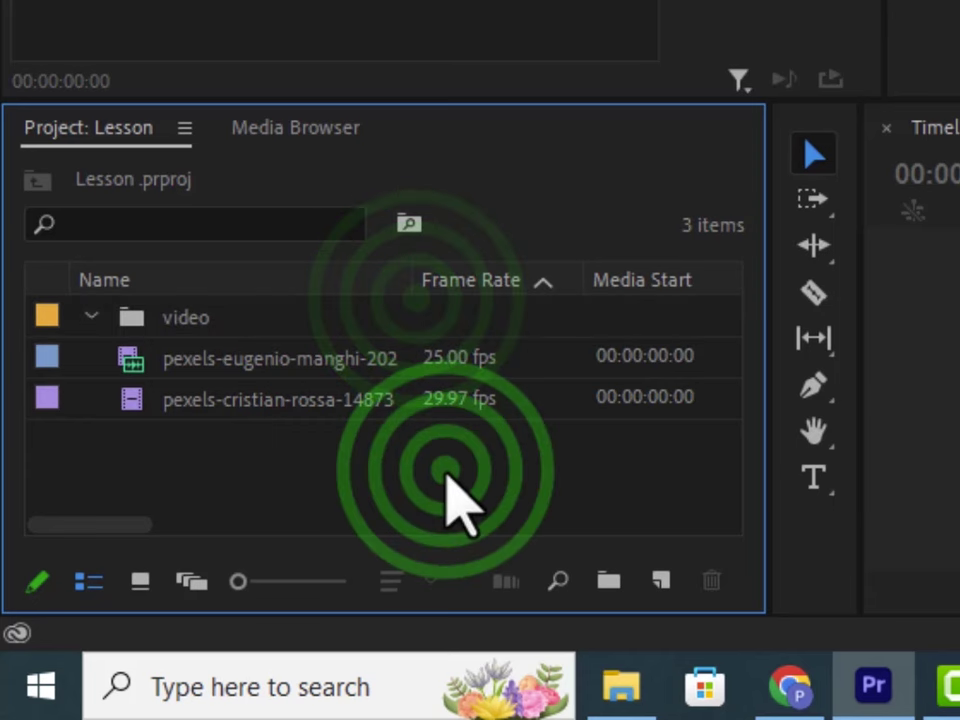
Move the waterfall and mountain stream clips into the video bin, and collapse the bin
click(306, 356)
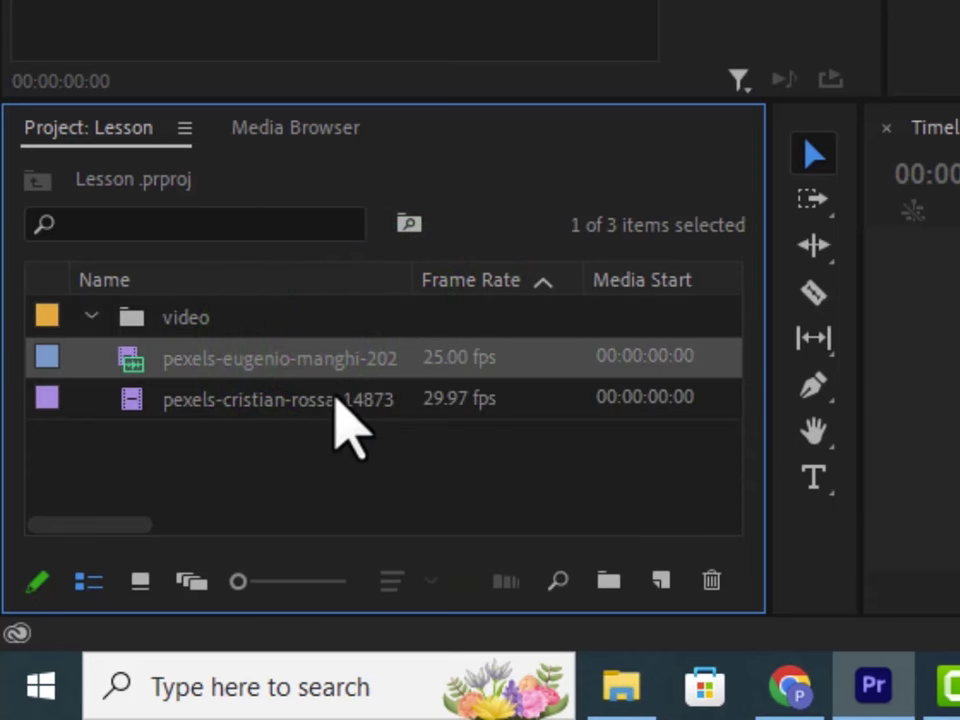
shift+click(334, 398)
drag(320, 358, 311, 317)
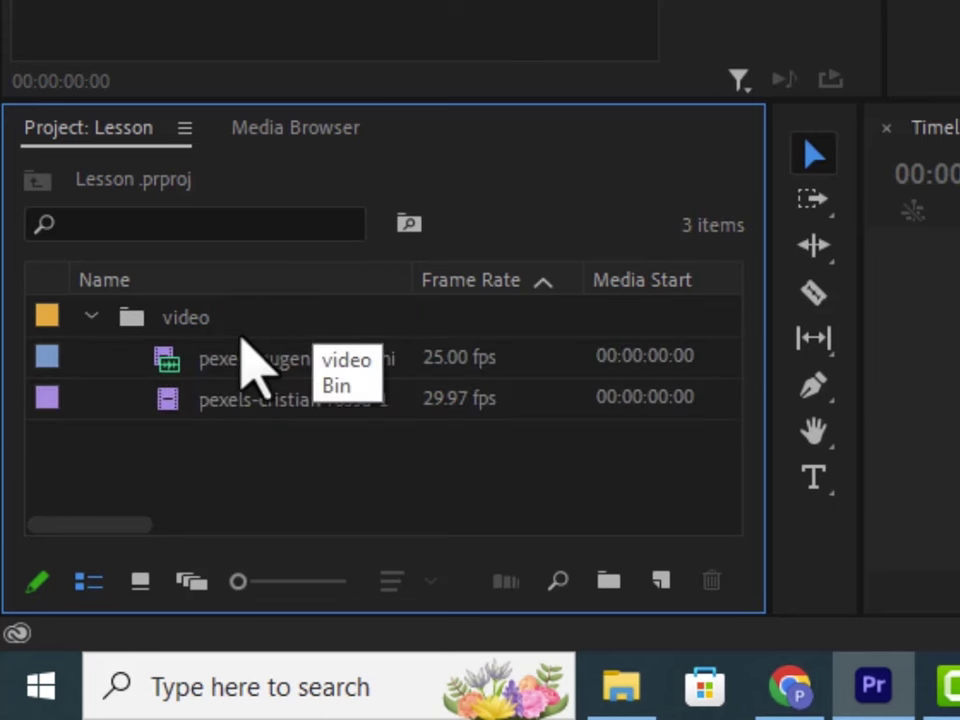
click(83, 308)
click(86, 314)
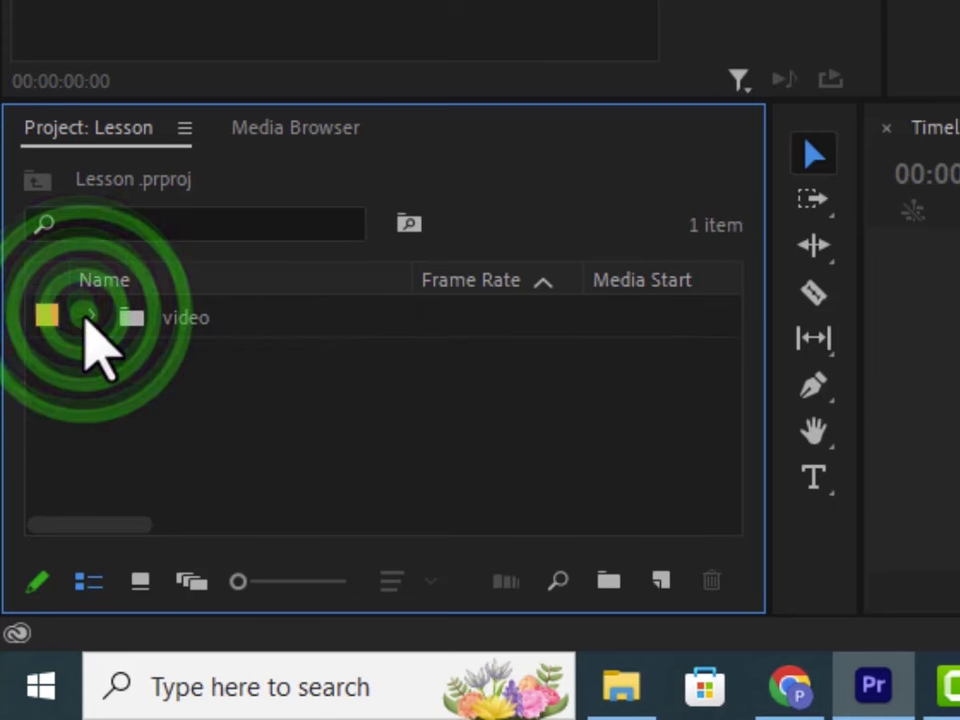
click(86, 314)
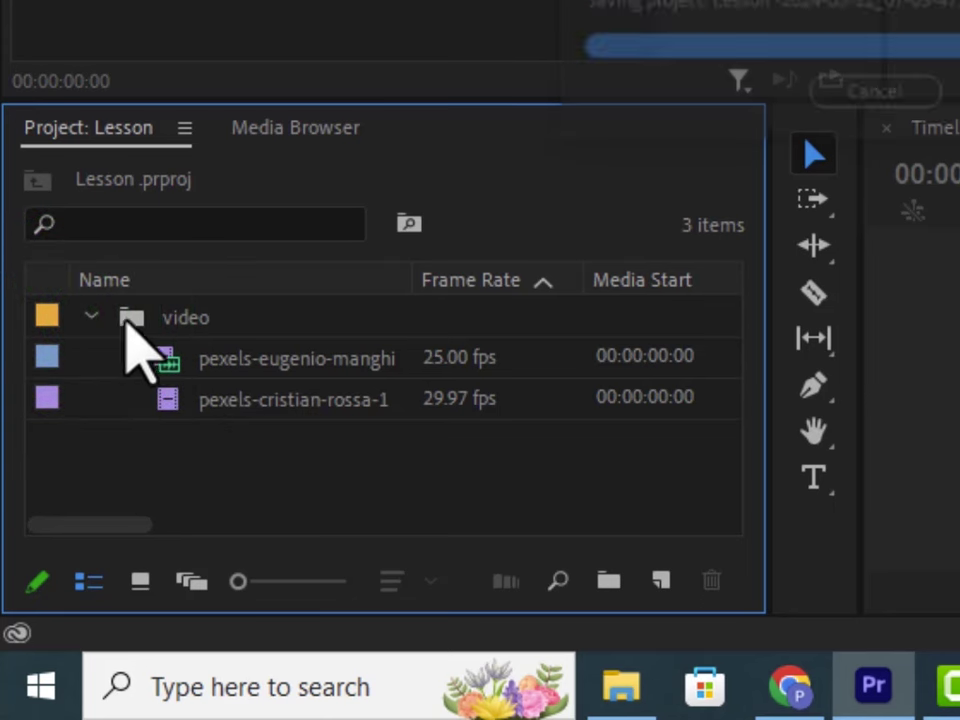
click(88, 318)
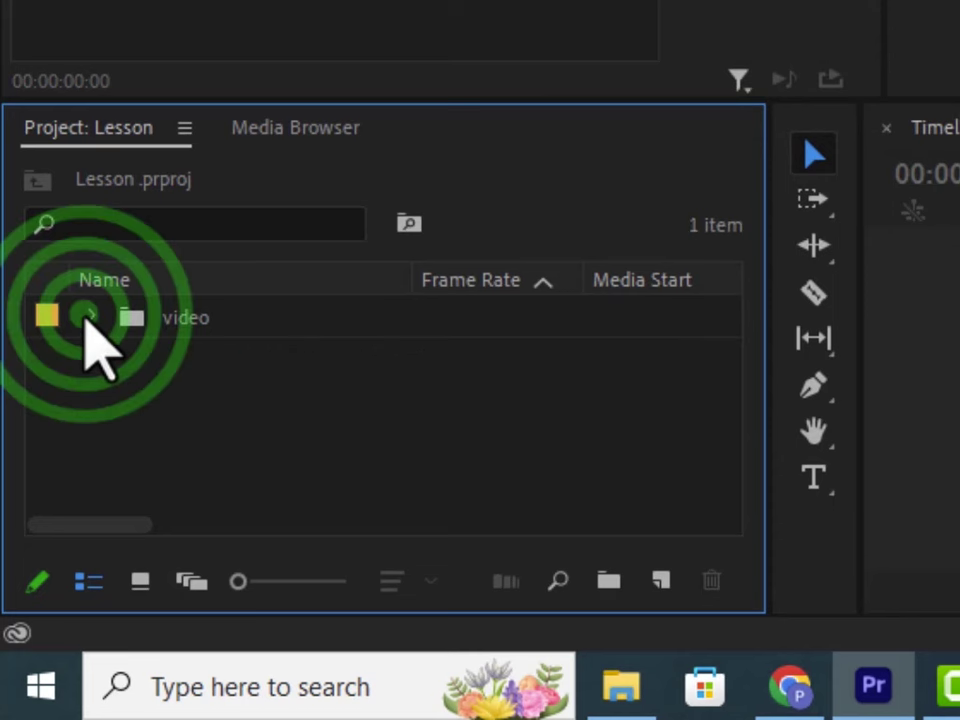
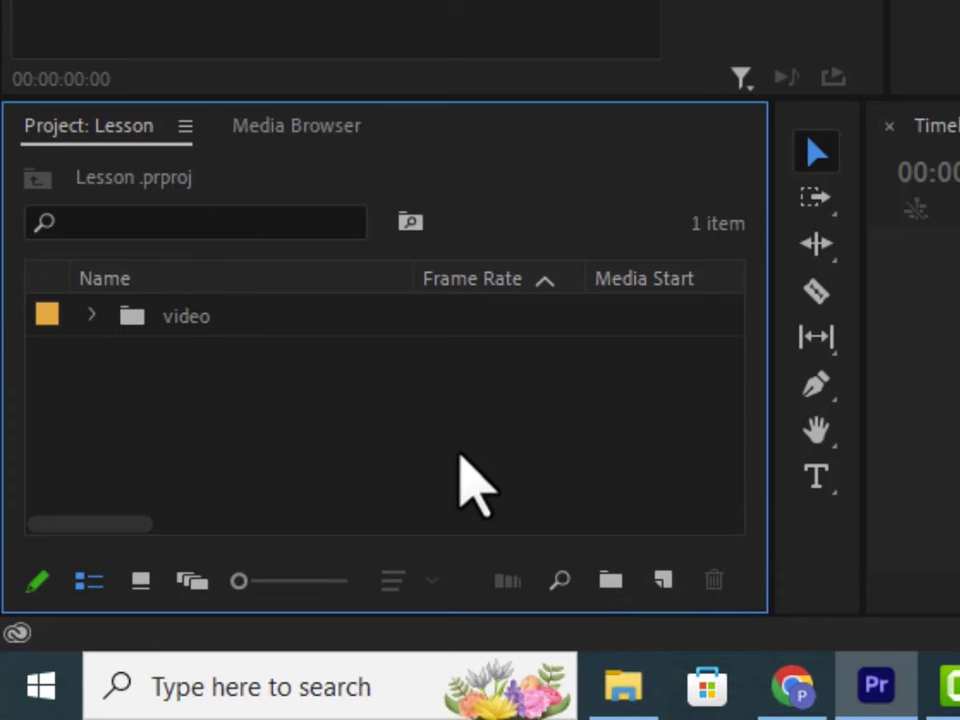
Switch the Project panel to icon view and open the video bin
click(241, 582)
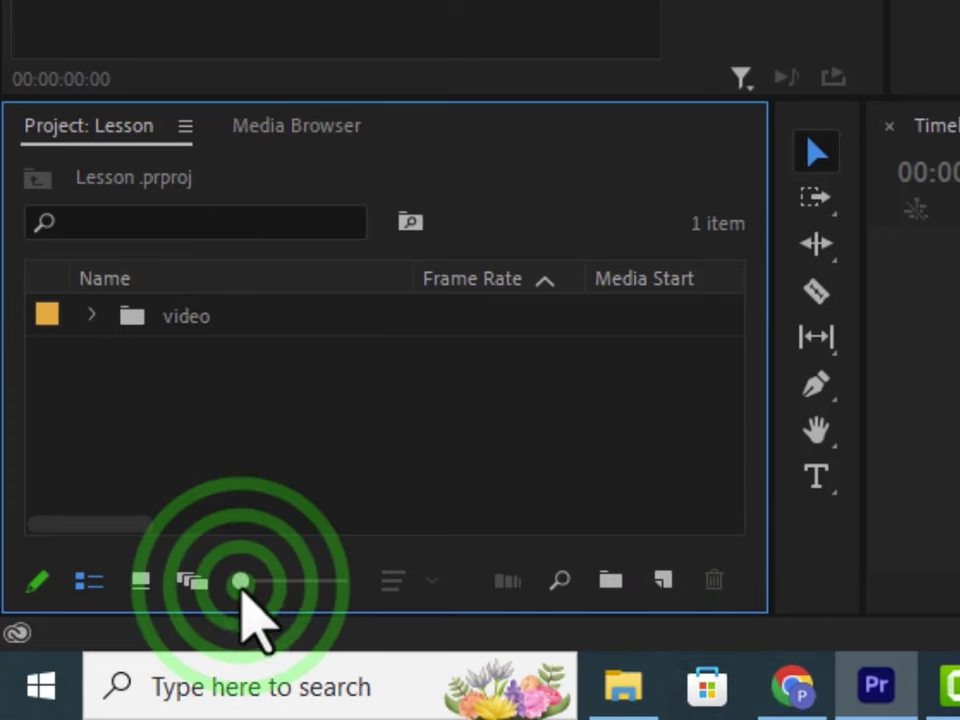
mouse_move(241, 584)
mouse_down()
mouse_move(304, 583)
mouse_move(420, 639)
mouse_move(318, 585)
mouse_move(241, 582)
mouse_up()
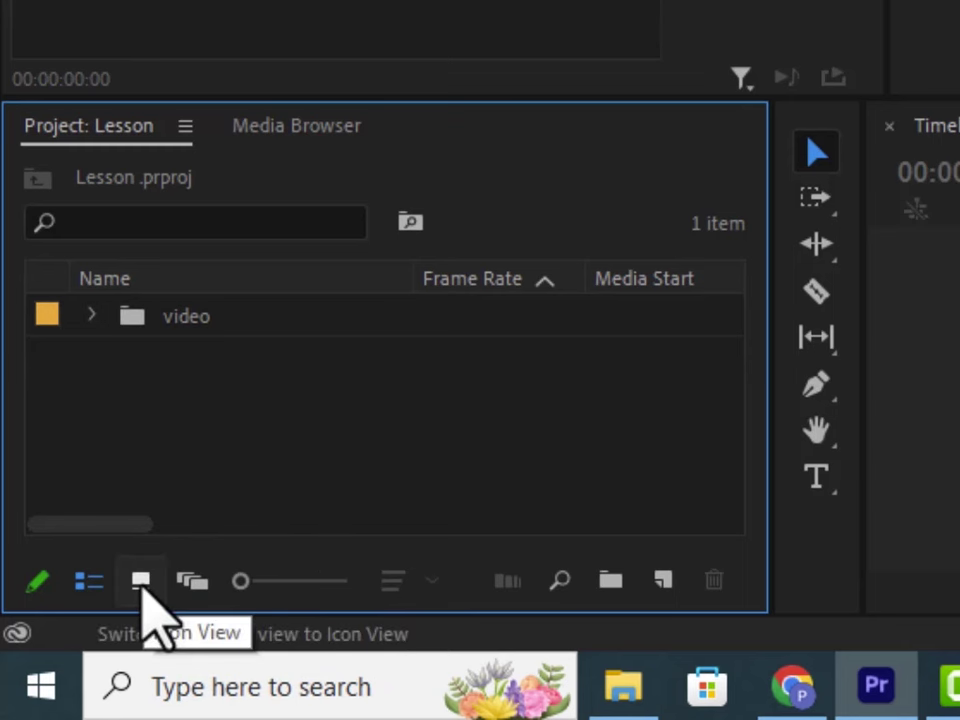
click(140, 582)
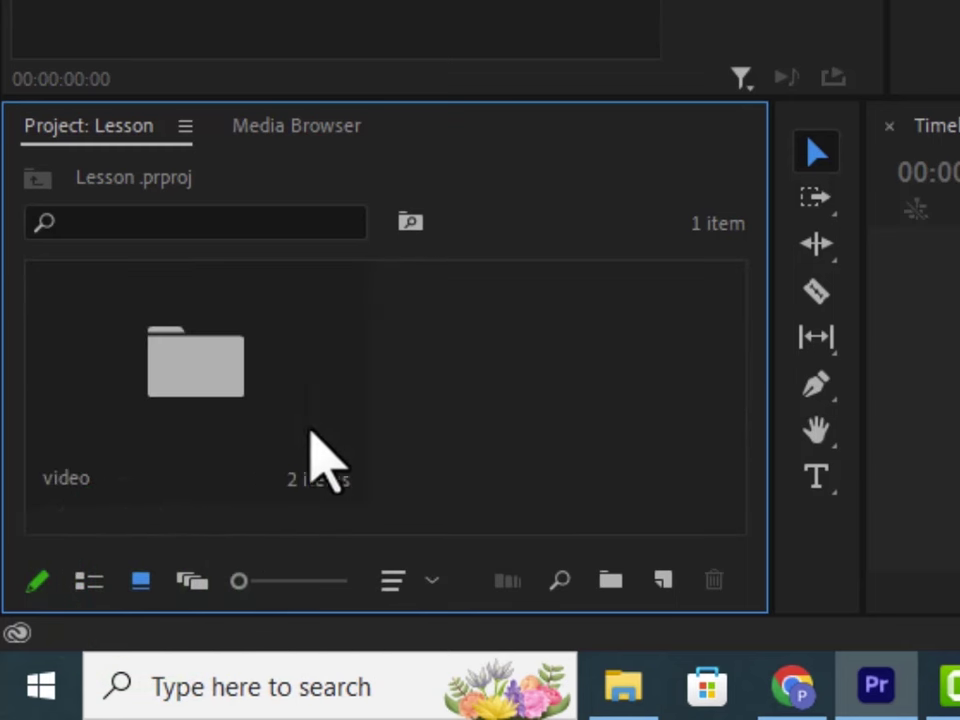
double_click(218, 372)
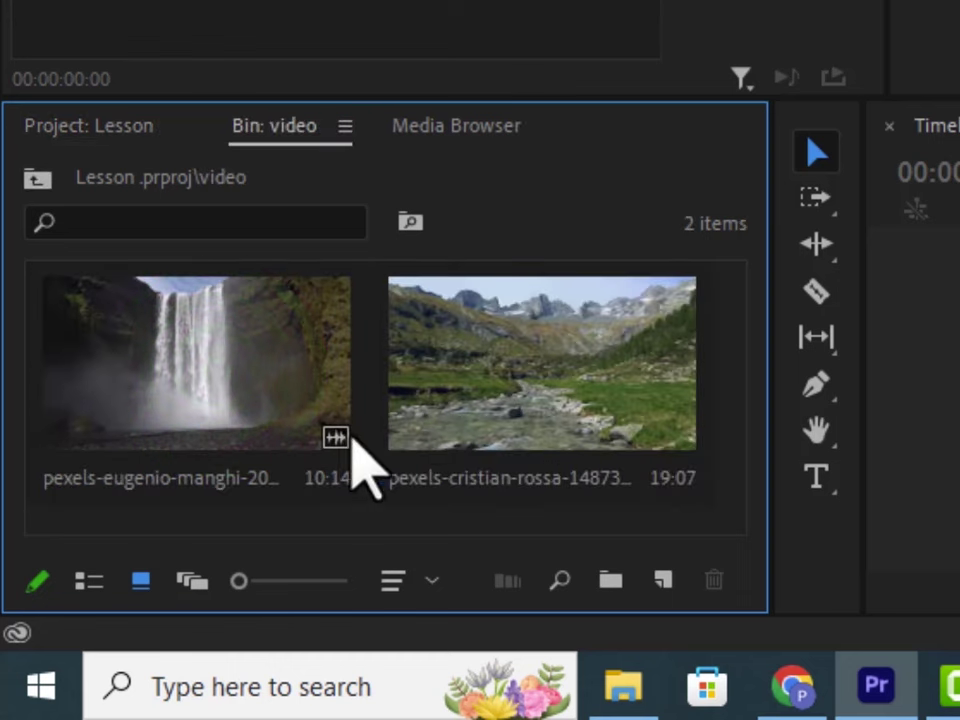
Enlarge the video bin's thumbnails to the maximum size to inspect both clips, and switch back to list view
click(243, 580)
drag(243, 580, 377, 598)
scroll(436, 455, down, 5)
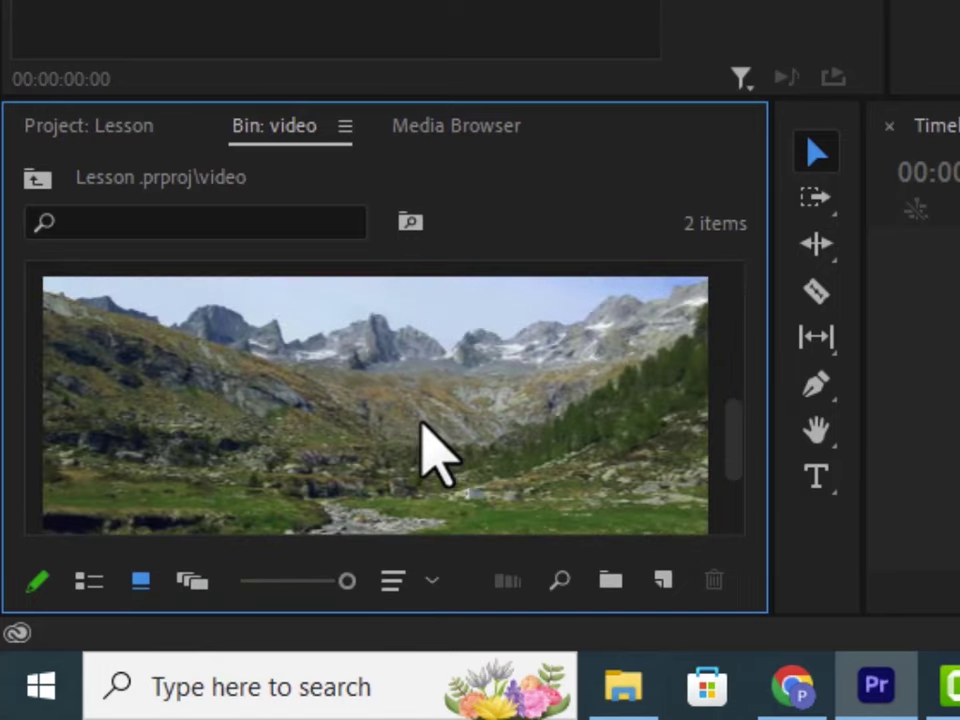
scroll(436, 455, up, 5)
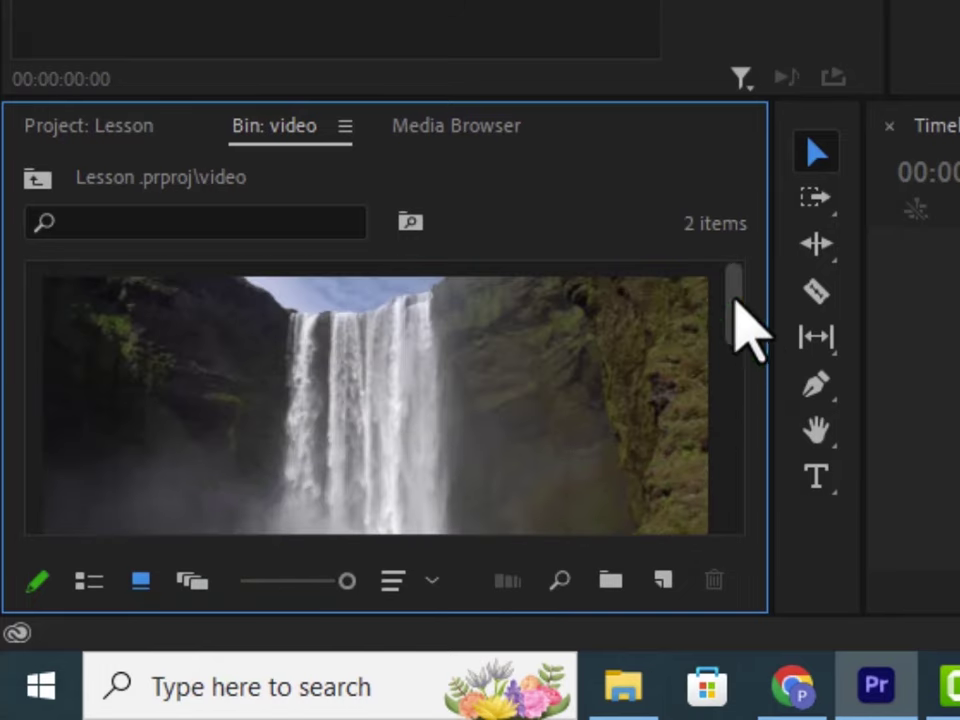
drag(735, 300, 739, 500)
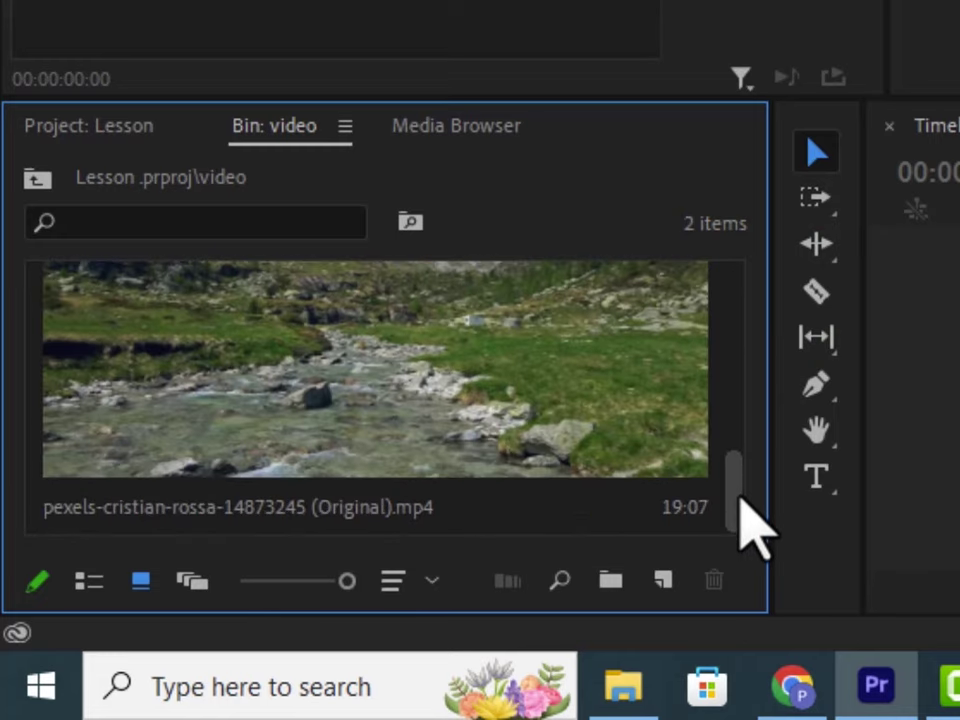
click(89, 581)
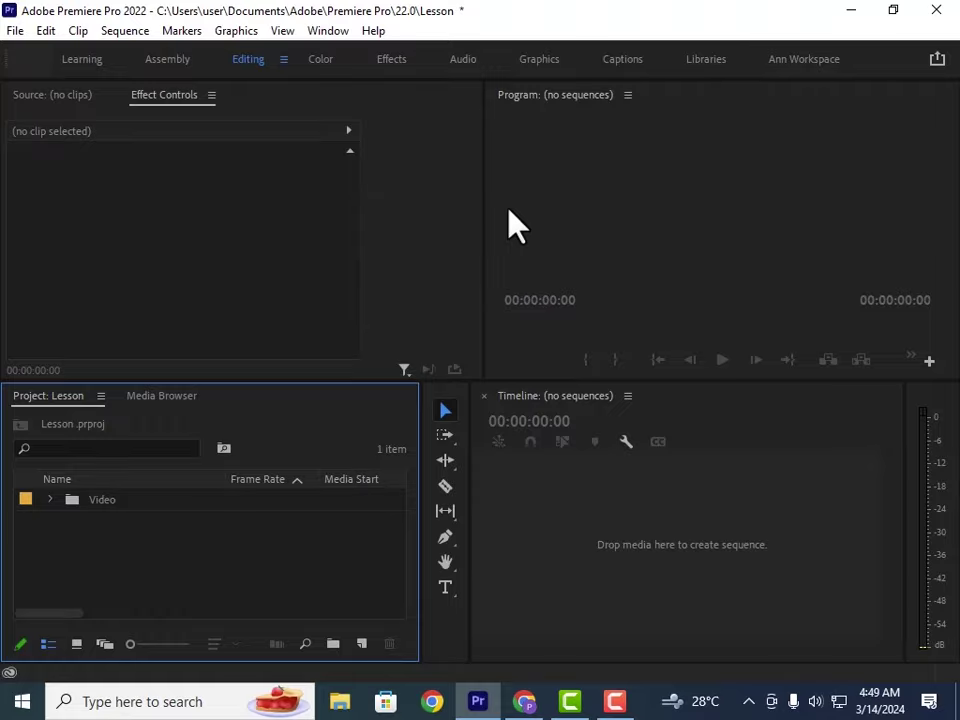
Start a new sequence in the Lesson project
click(362, 643)
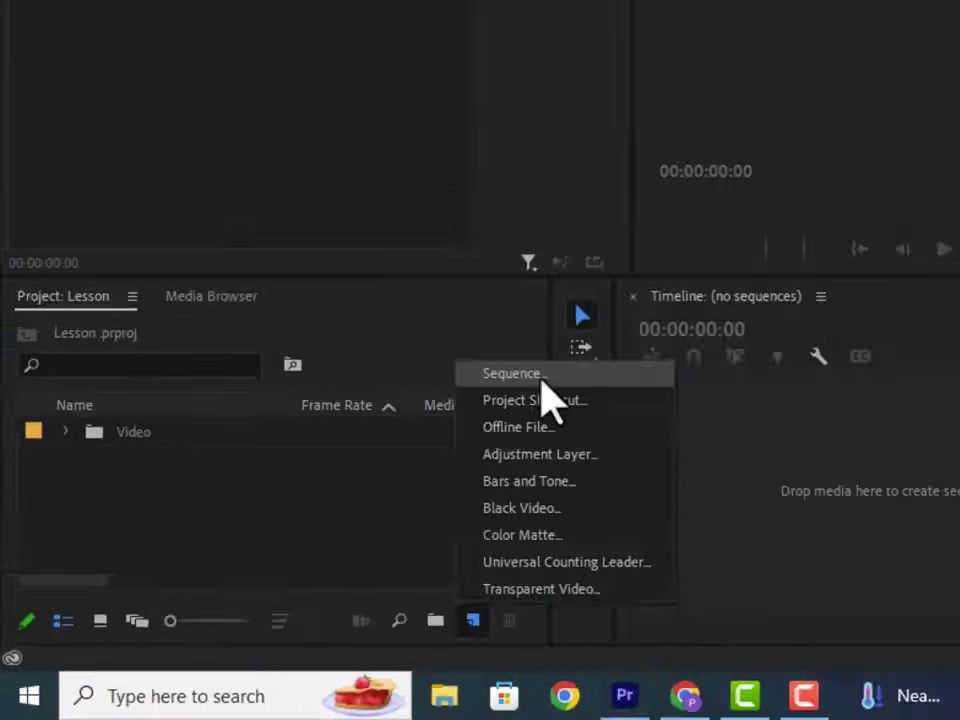
click(416, 456)
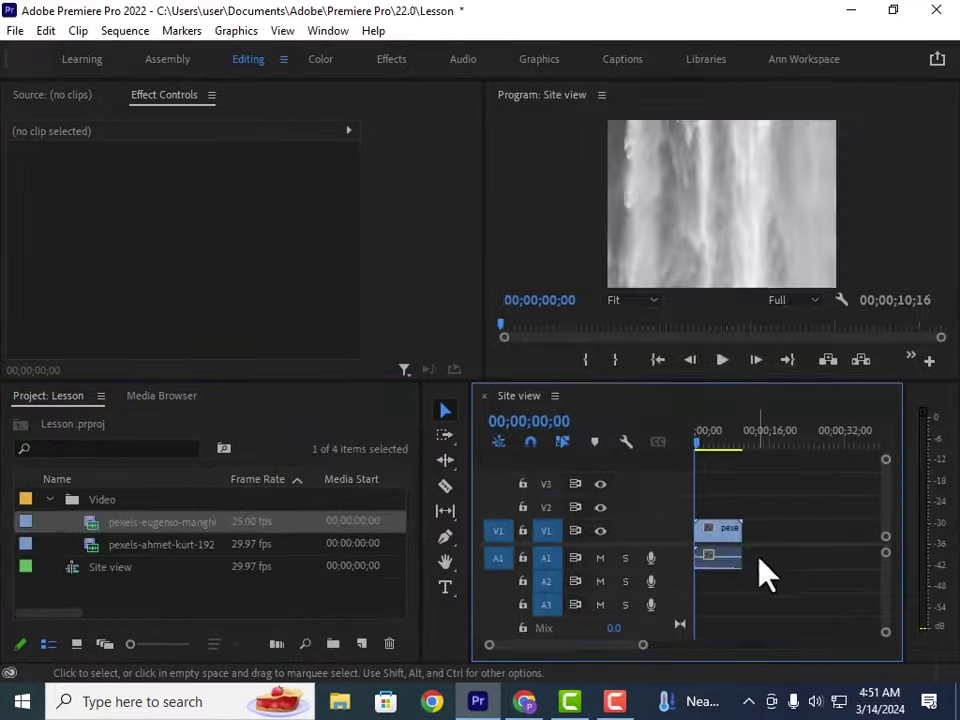
Open the 1440p Pexels clip in the Source Monitor and try to place only its video in the timeline
click(140, 545)
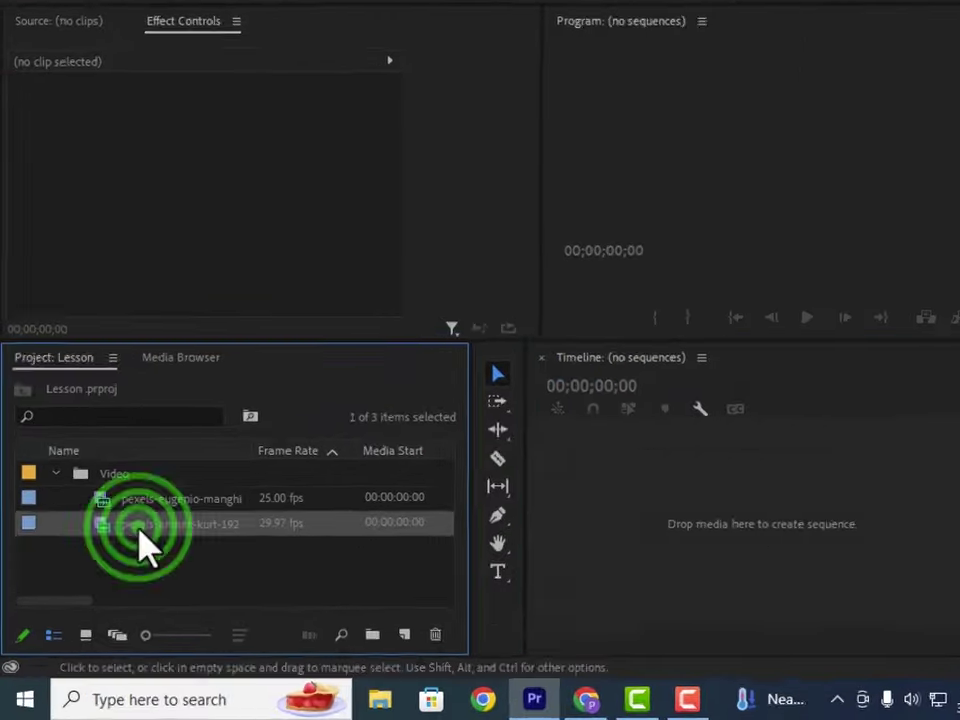
double_click(140, 530)
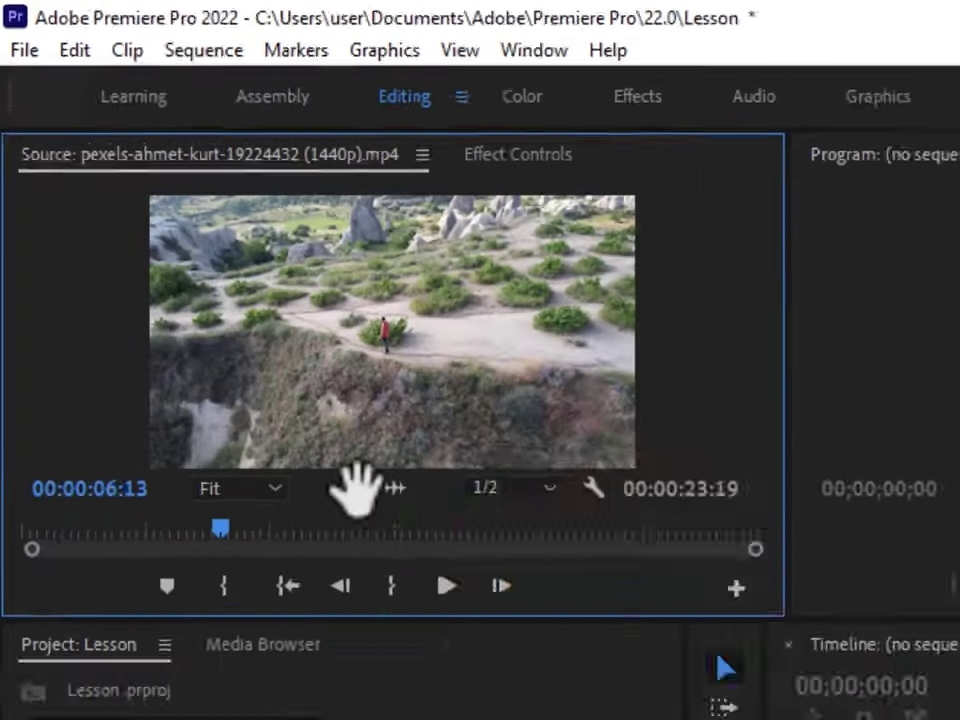
drag(358, 488, 615, 420)
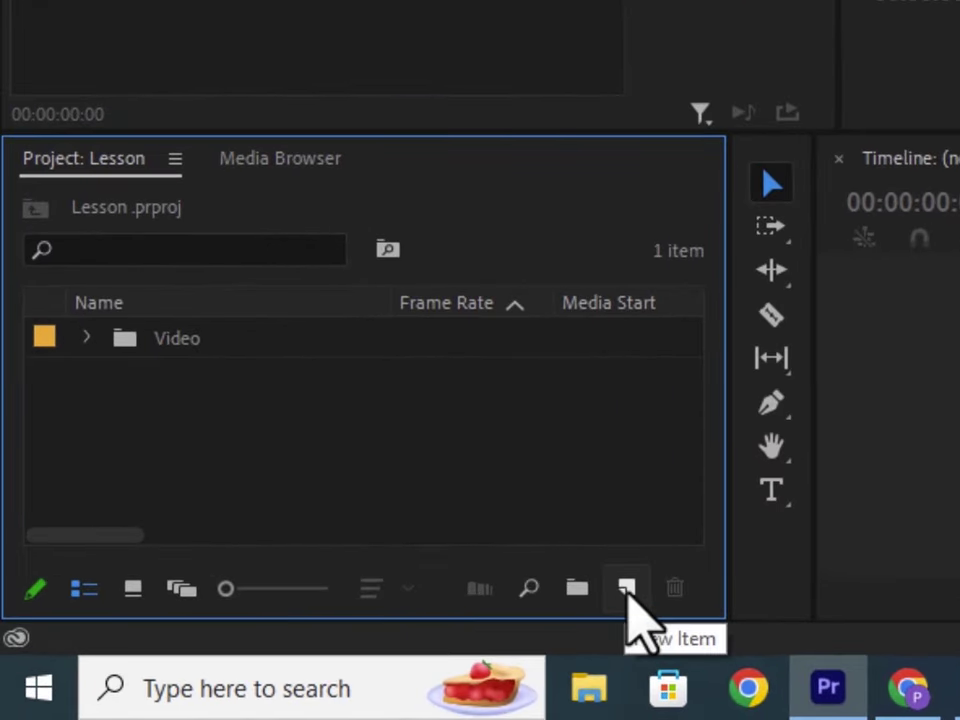
click(627, 590)
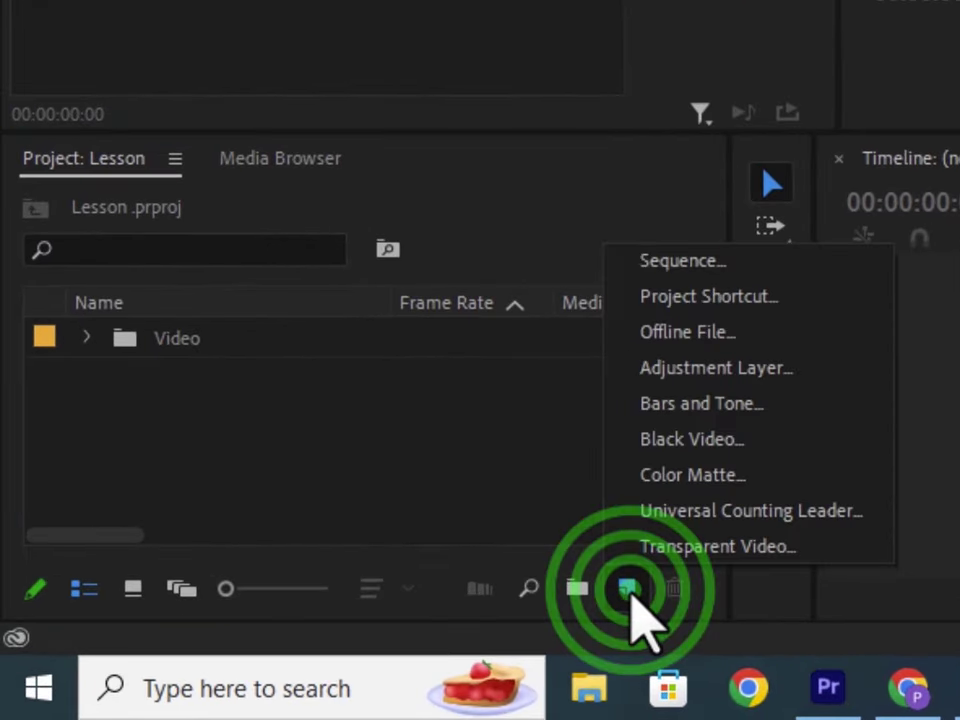
click(640, 306)
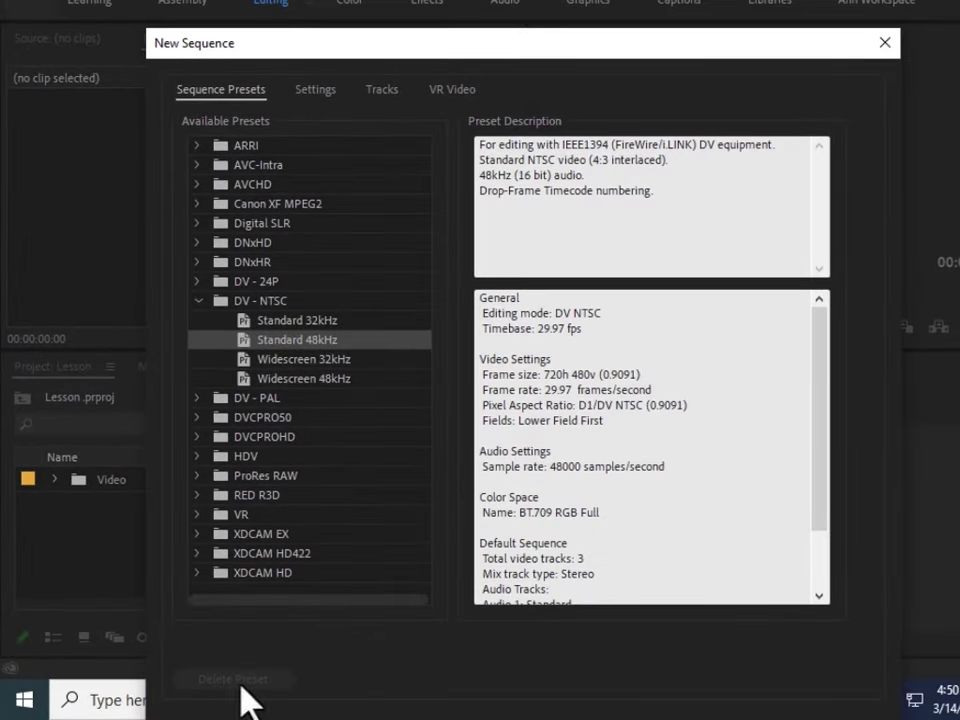
drag(327, 52, 322, 2)
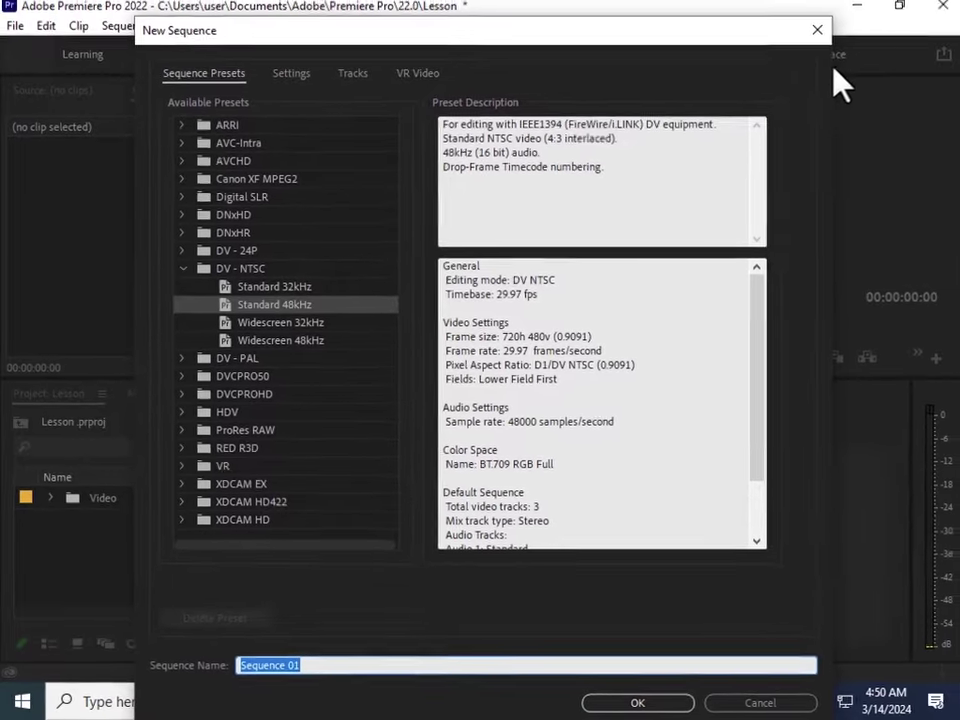
click(867, 2)
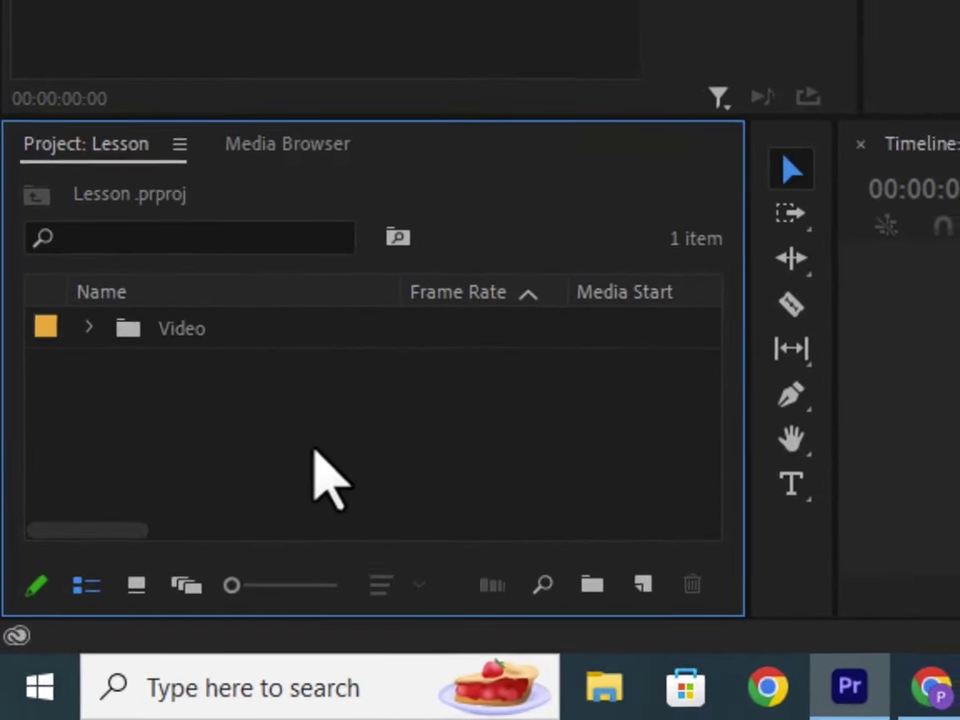
Create a new sequence named Site view with the DV - NTSC Standard 48kHz preset
right_click(320, 455)
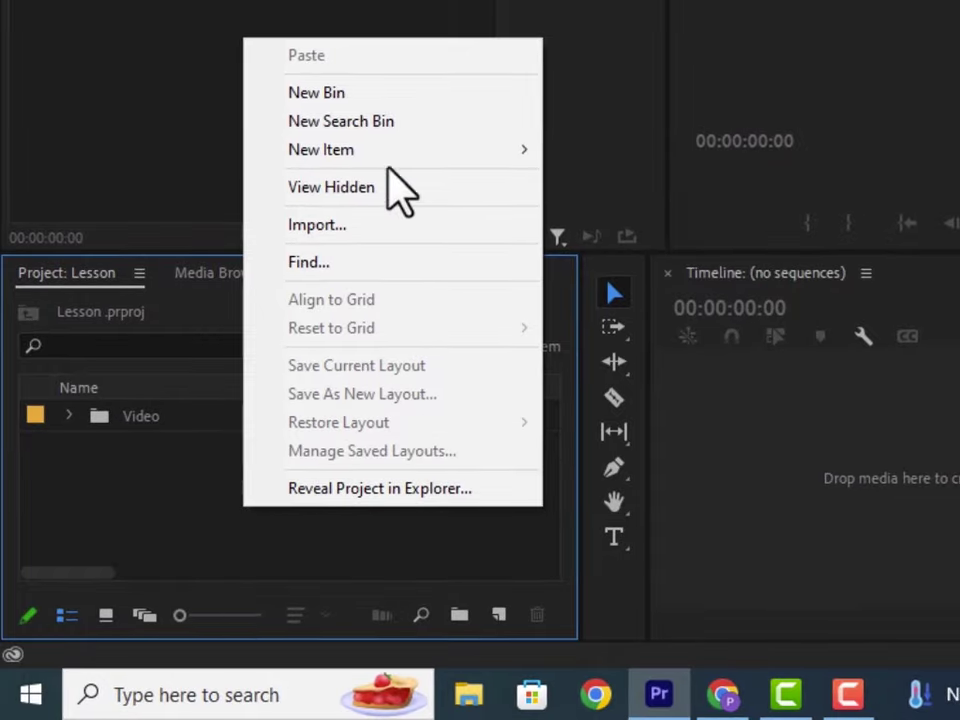
mouse_move(420, 150)
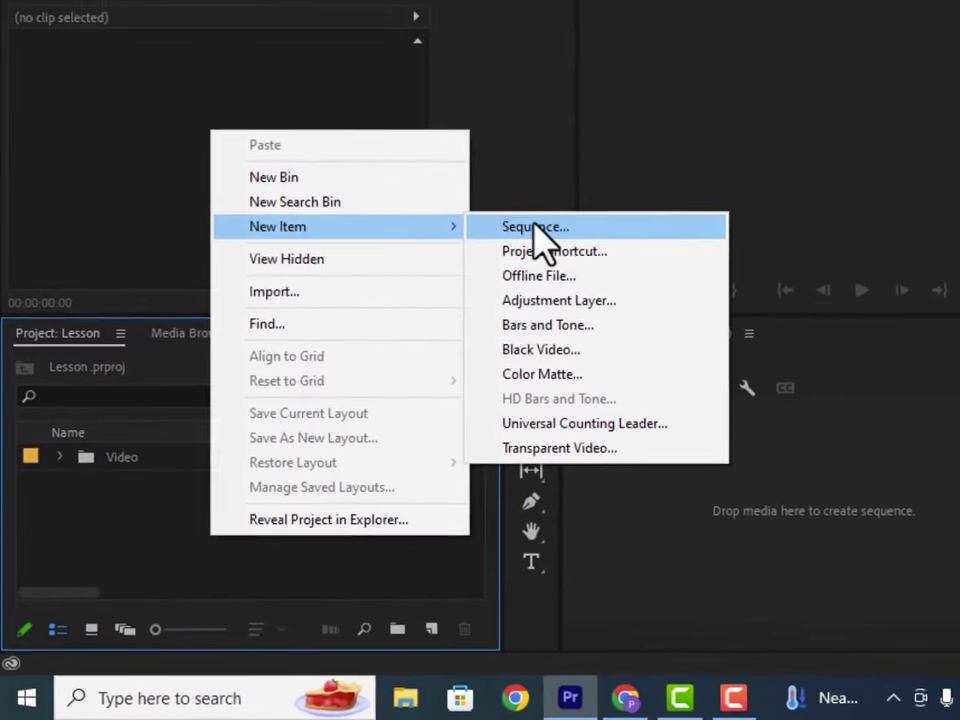
click(600, 157)
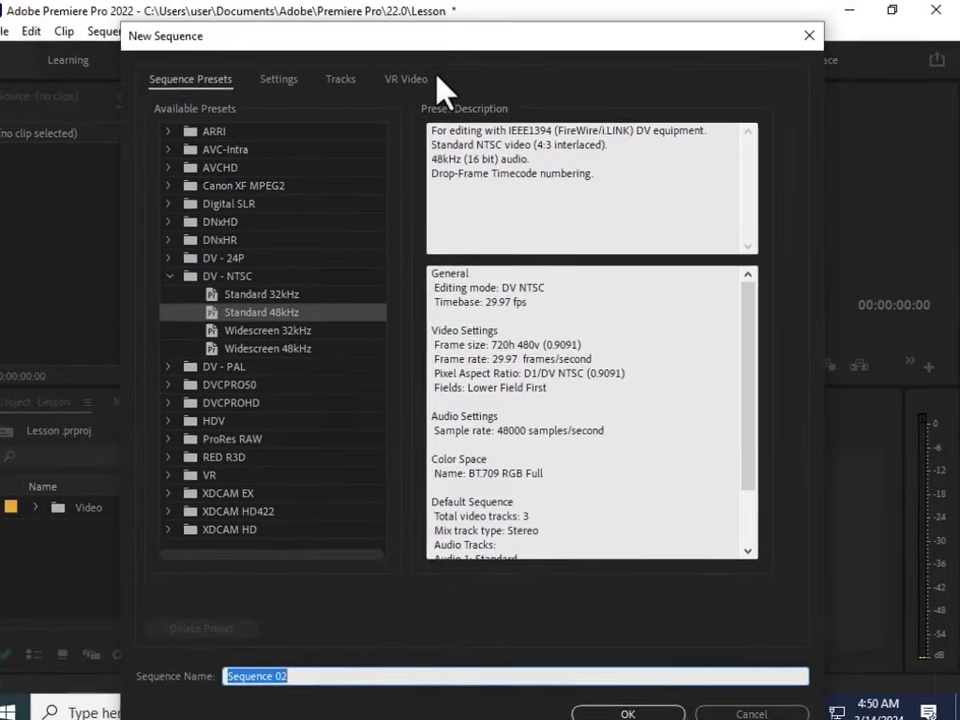
drag(453, 30, 473, 4)
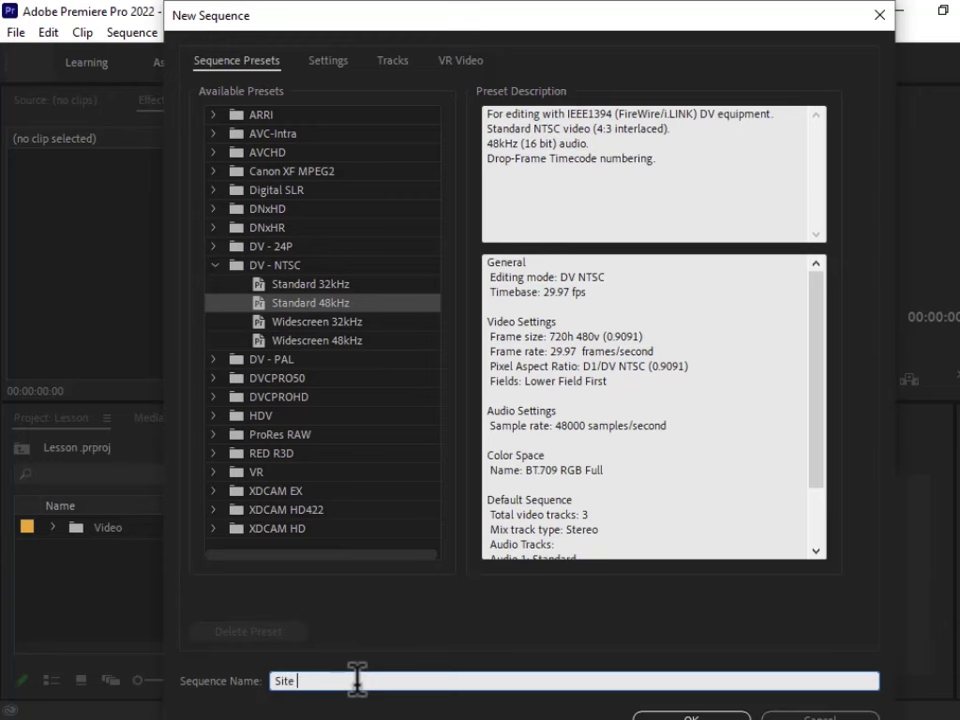
text(ew)
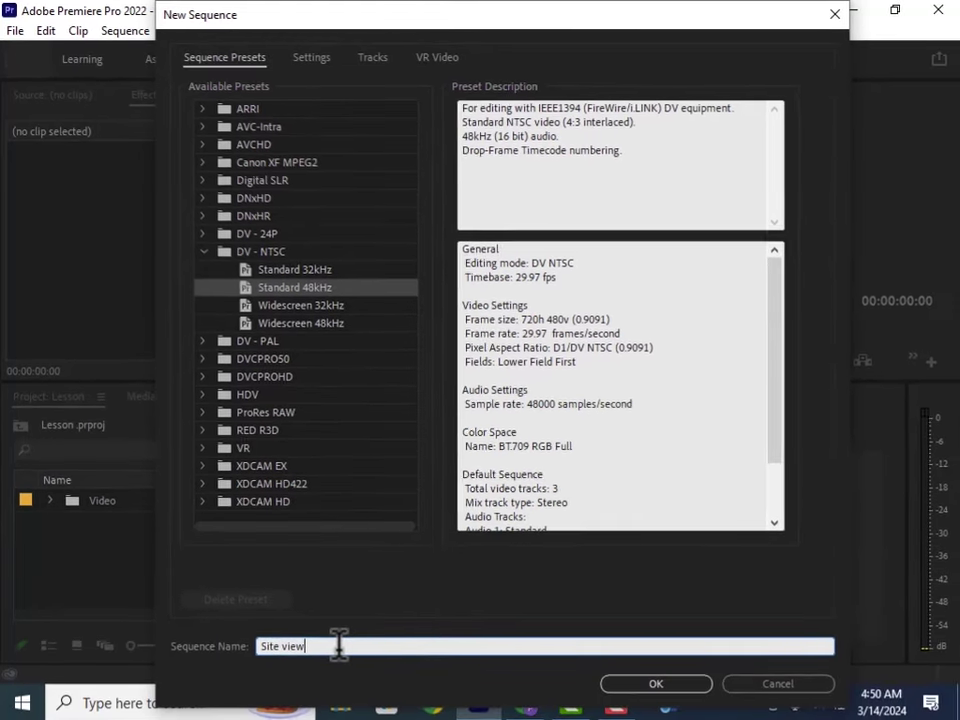
click(655, 682)
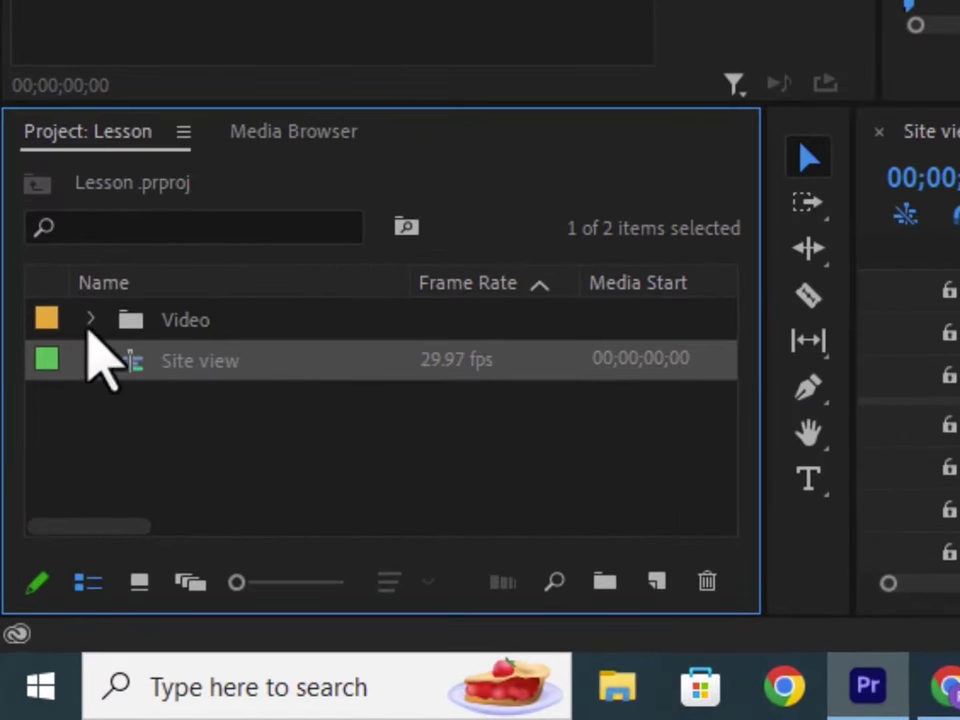
Expand the Video bin to list its clips in the Project panel
click(90, 319)
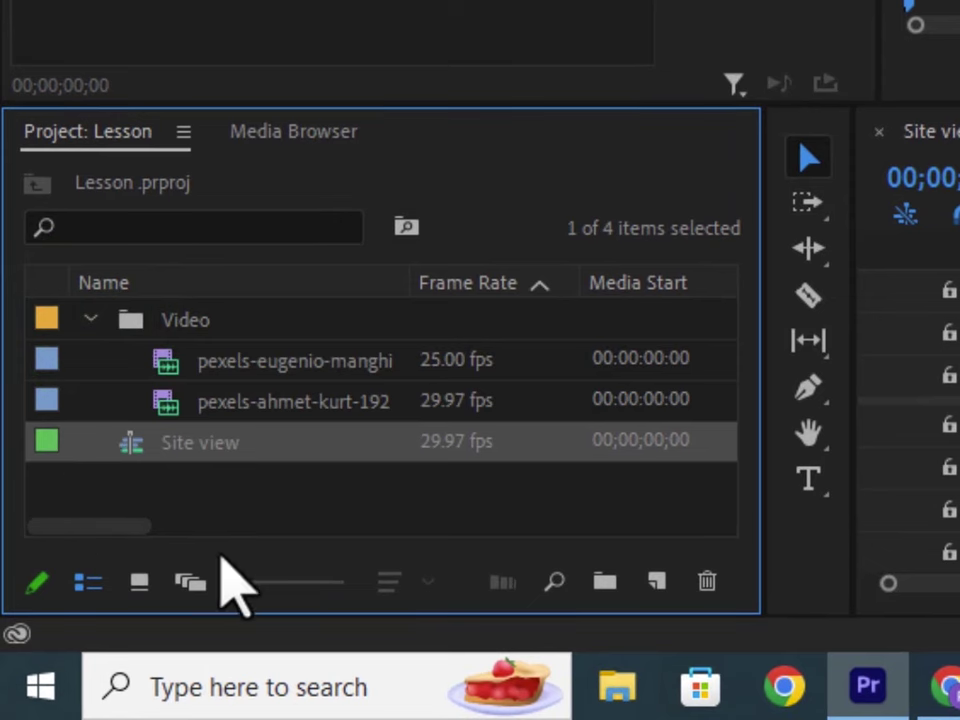
click(86, 319)
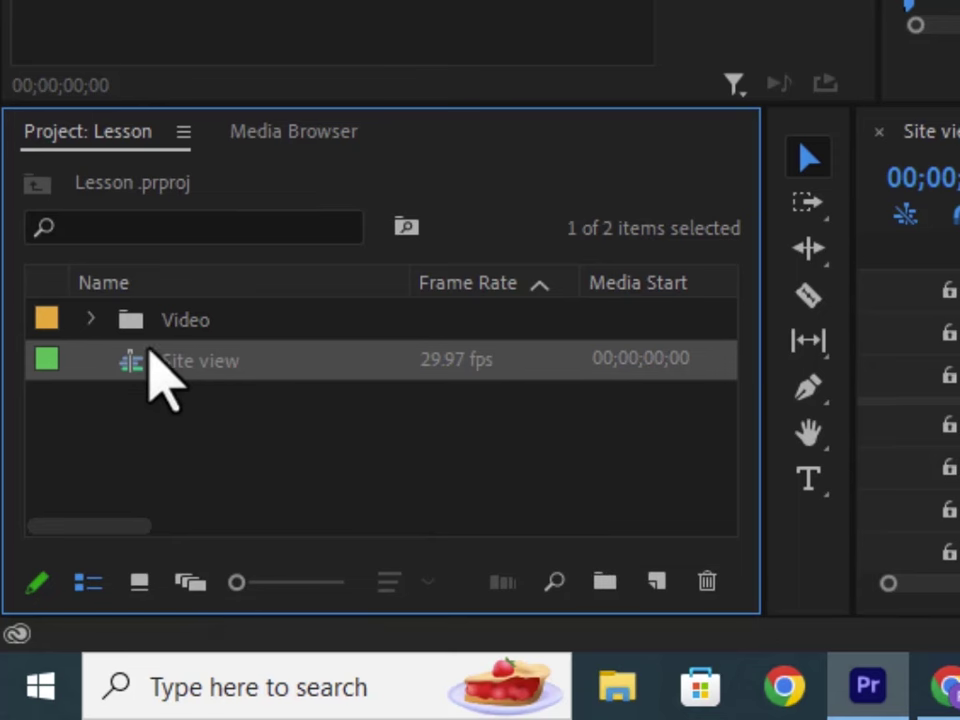
click(92, 319)
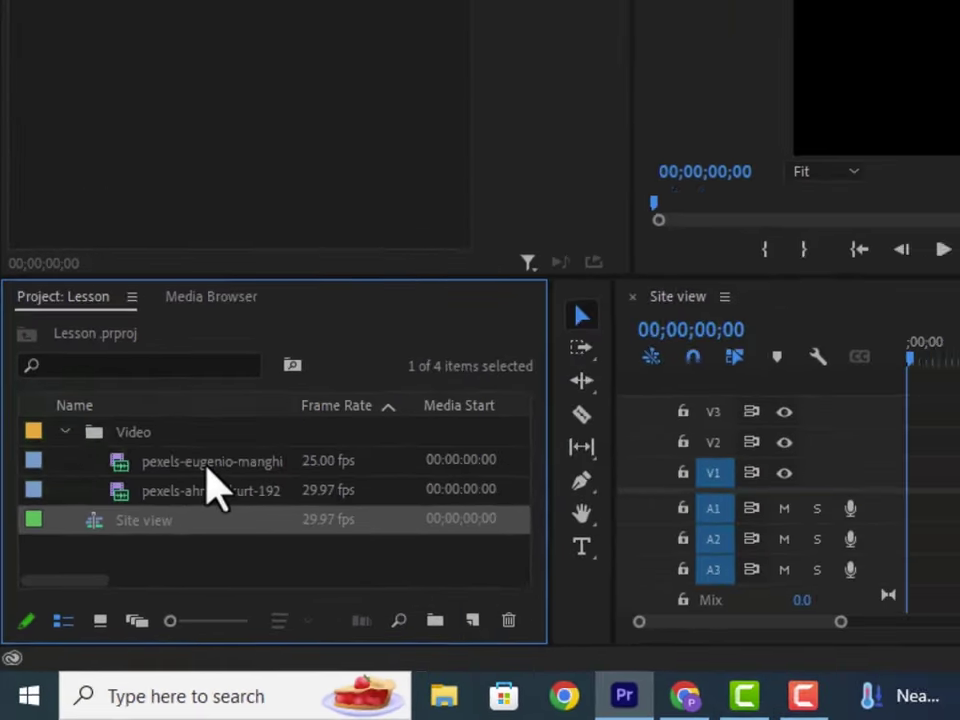
Place the 25 fps Pexels clip at the start of the Site view sequence on V1 and A1, keeping the existing sequence settings
click(273, 360)
drag(125, 521, 706, 556)
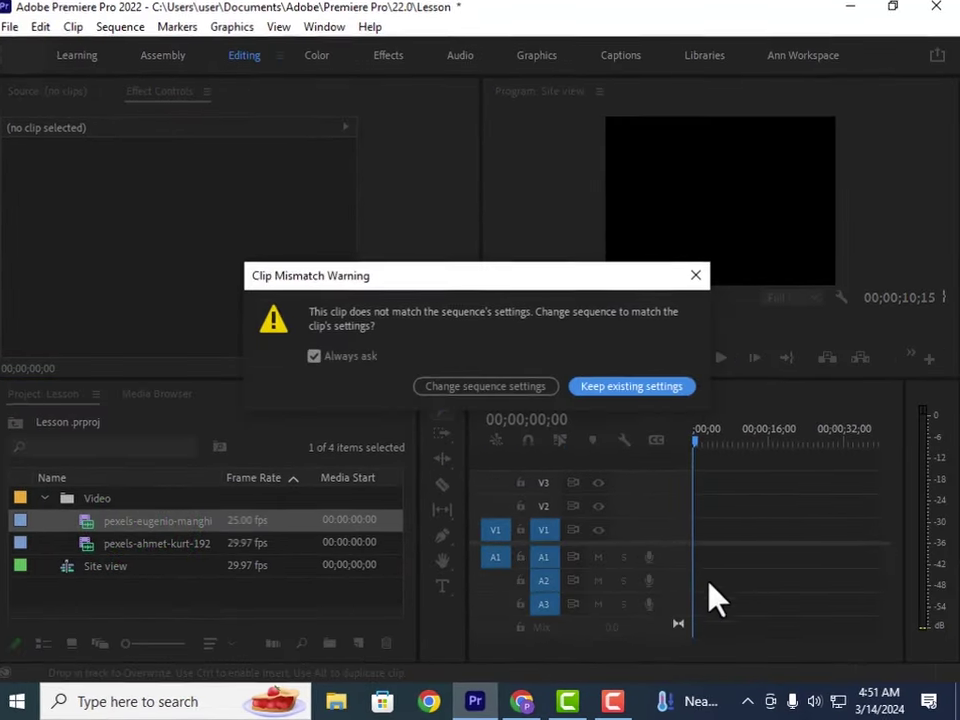
click(516, 293)
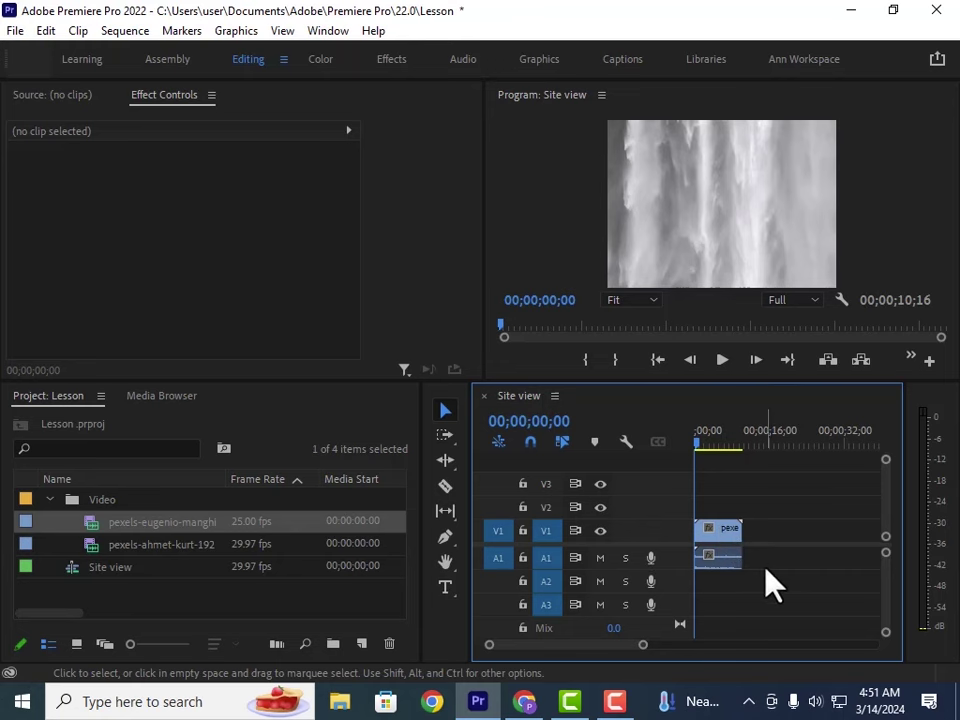
Undo the clip placement and the creation of the Site view sequence
key(ctrl+z)
key(ctrl+z)
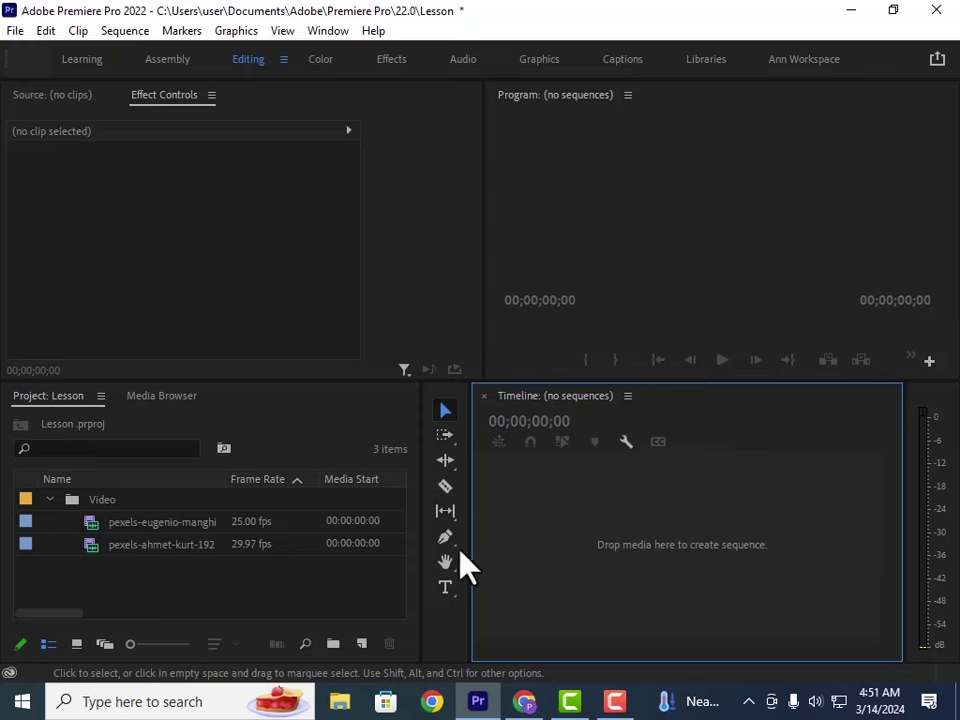
Load the 29.97 fps Pexels clip into the Source Monitor and play about its first six seconds
click(124, 545)
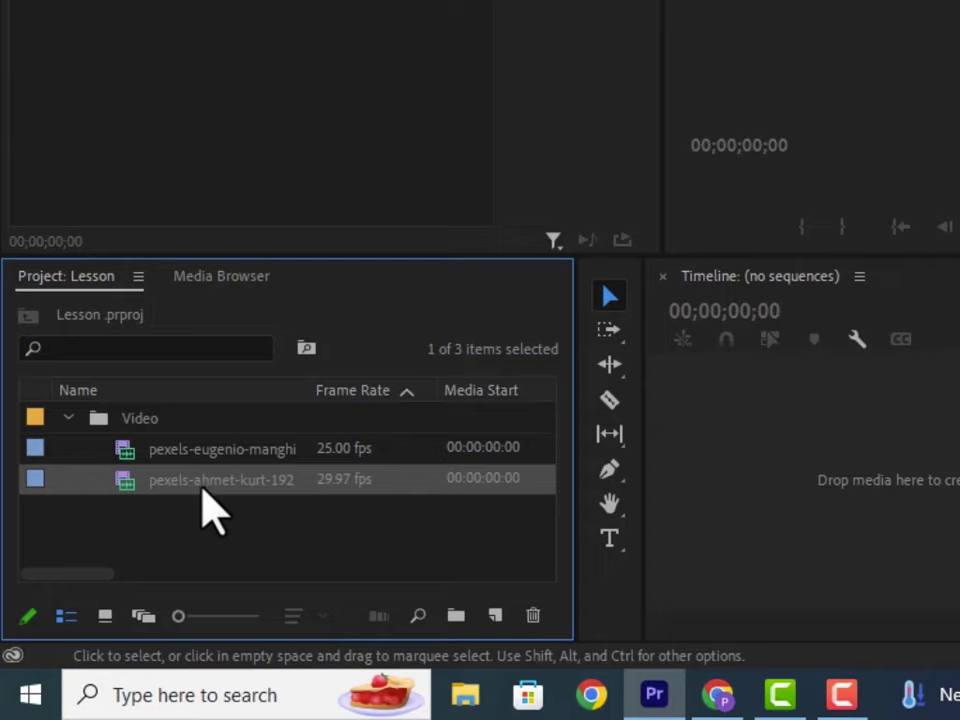
drag(203, 489, 205, 98)
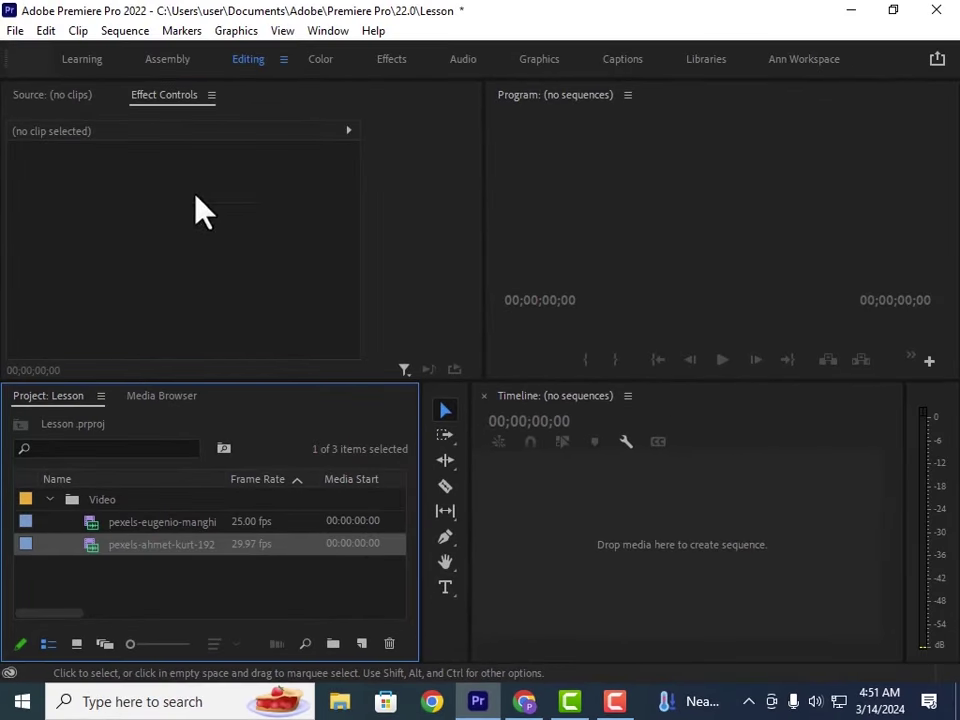
click(145, 549)
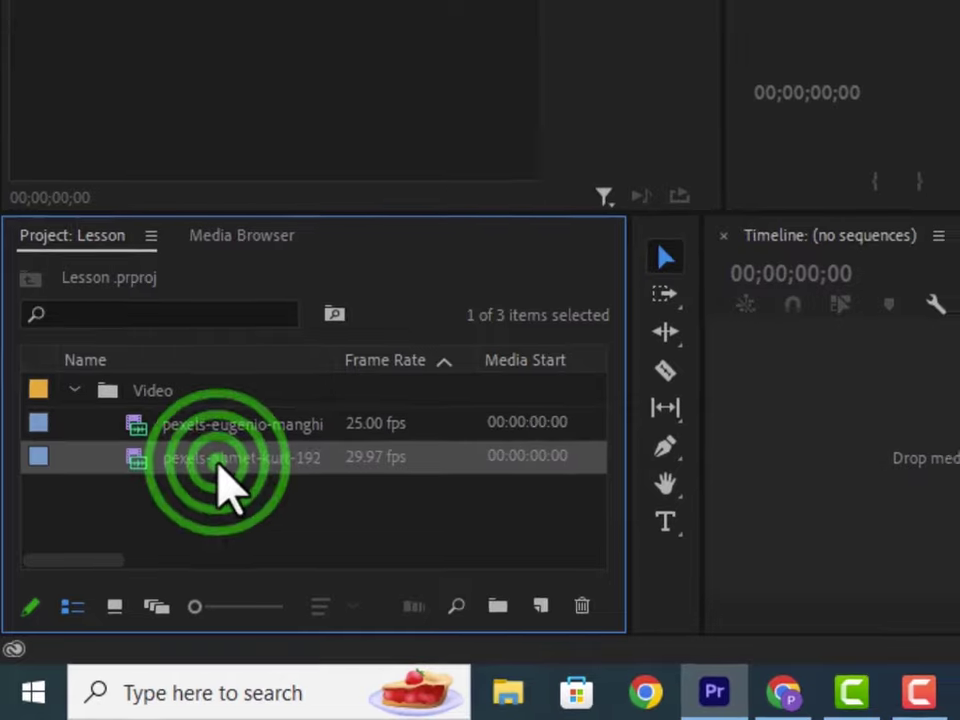
drag(218, 465, 254, 28)
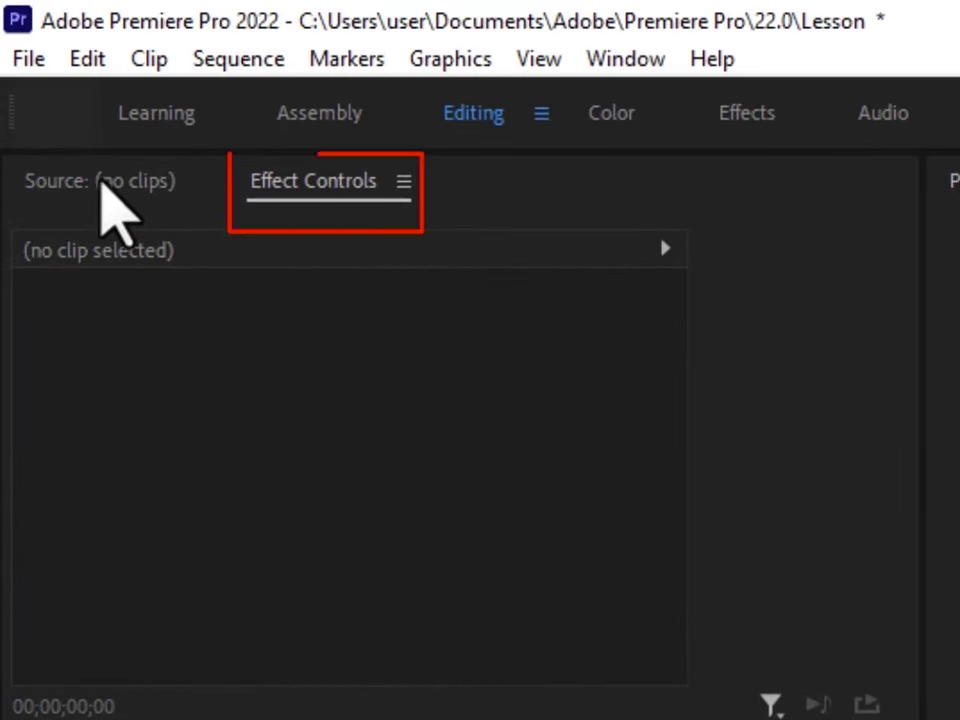
click(90, 183)
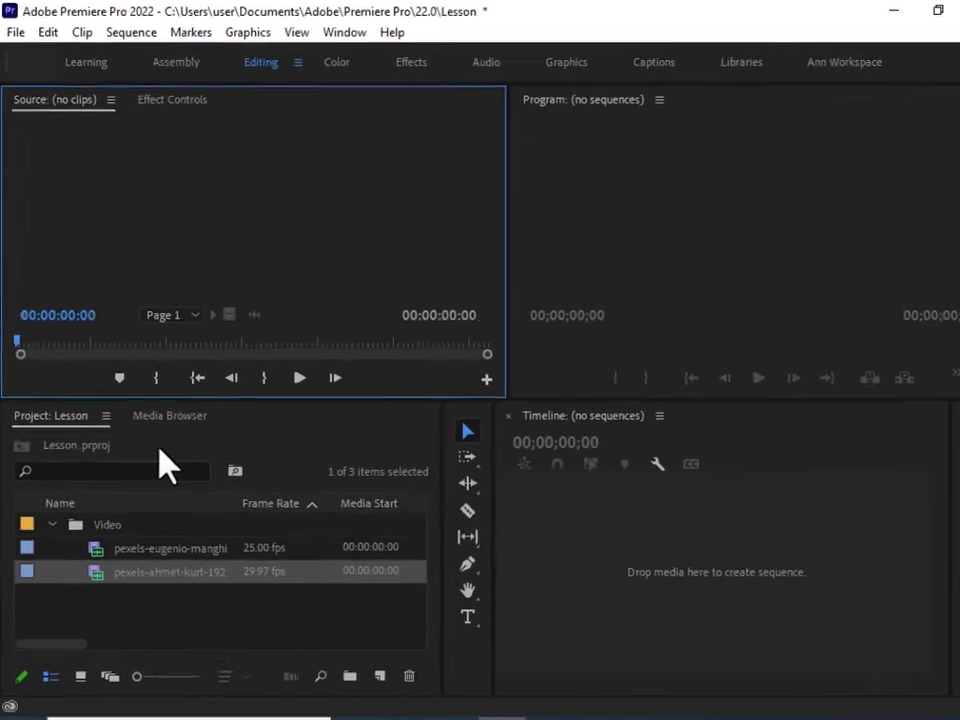
drag(118, 545, 190, 206)
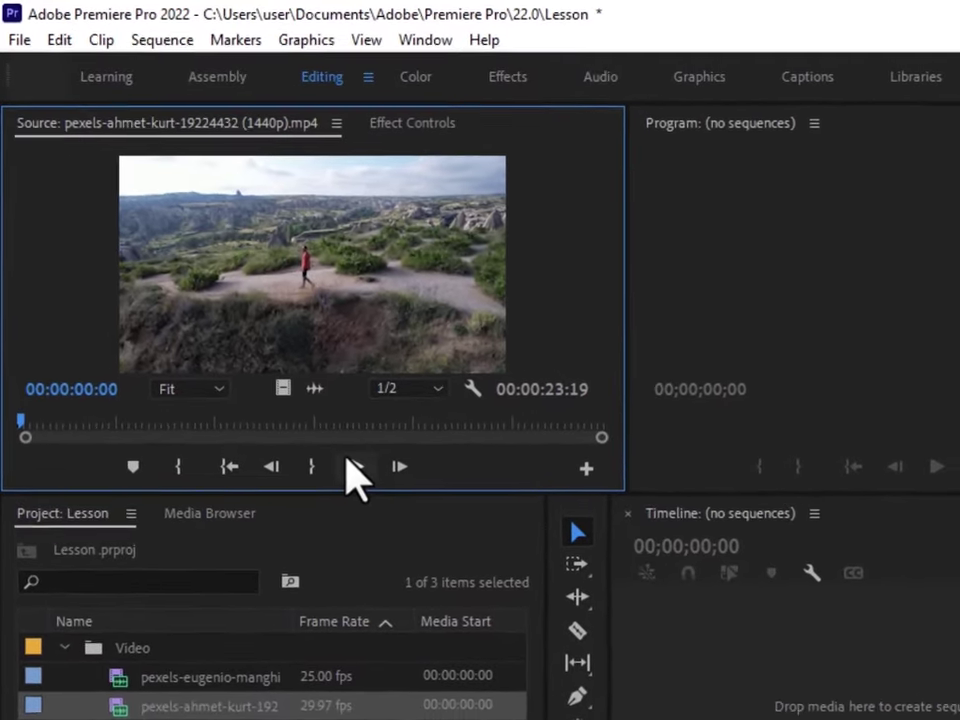
click(335, 440)
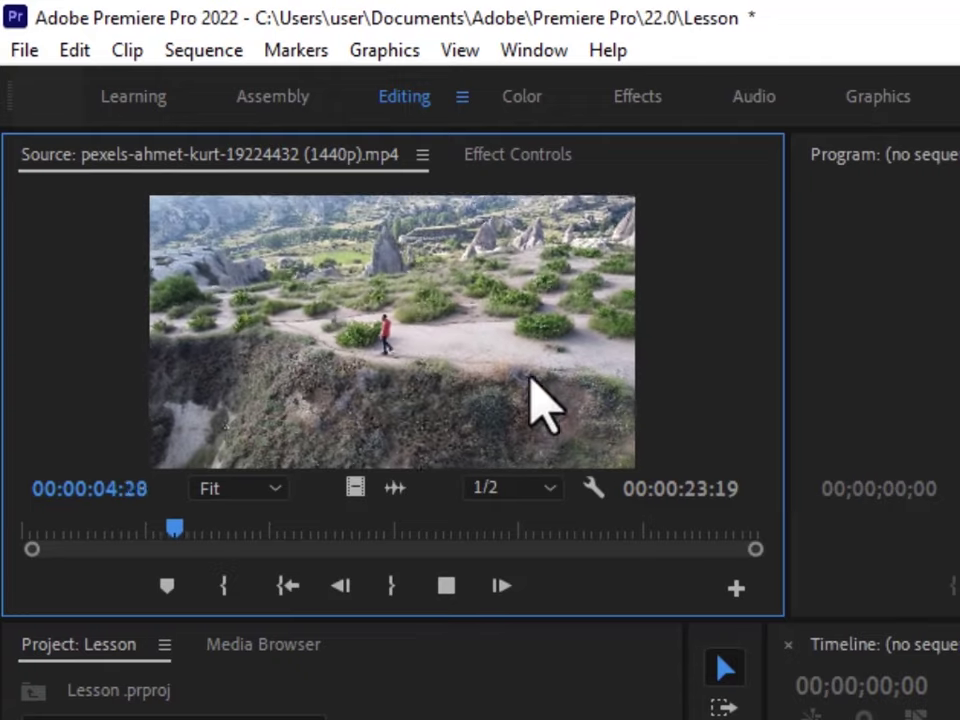
click(450, 583)
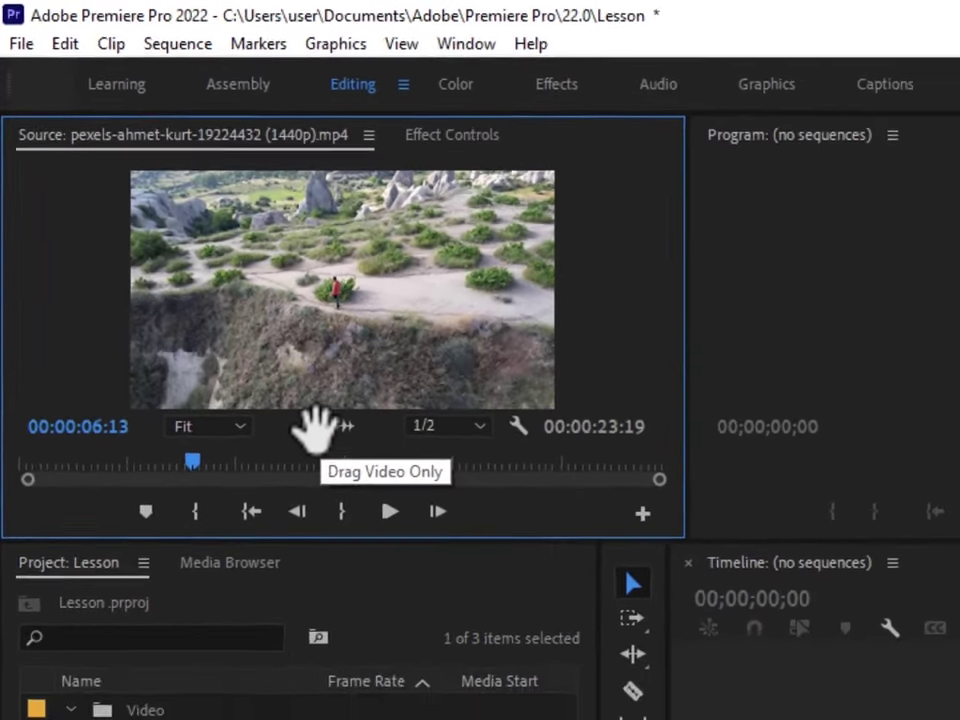
Make a sequence from only the source clip's video, and add only its audio at the start of track A1
drag(353, 480, 371, 544)
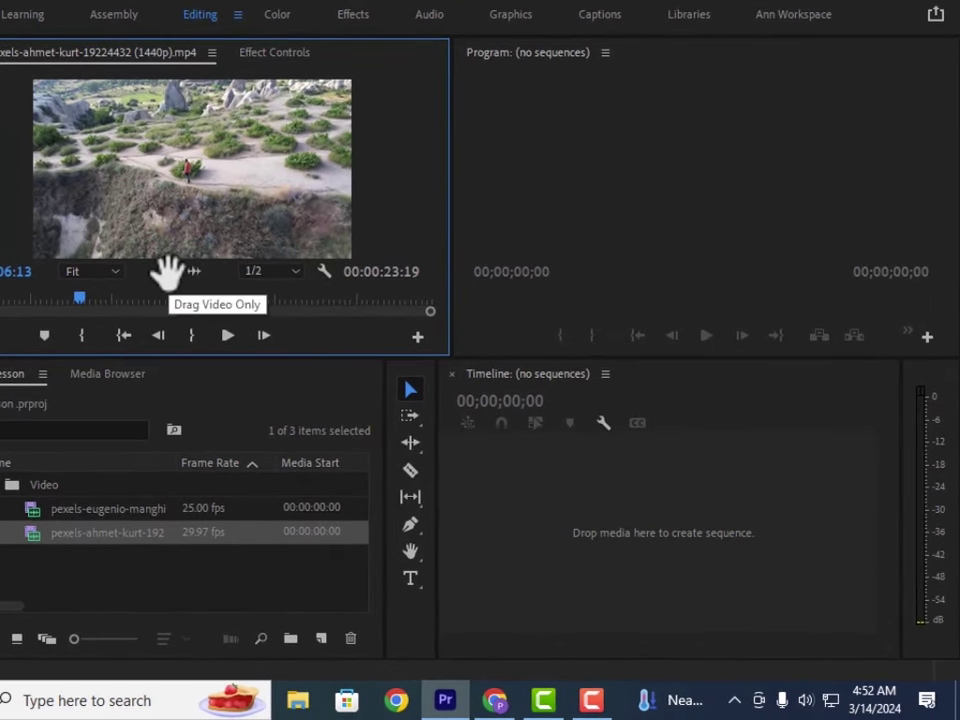
drag(163, 266, 508, 500)
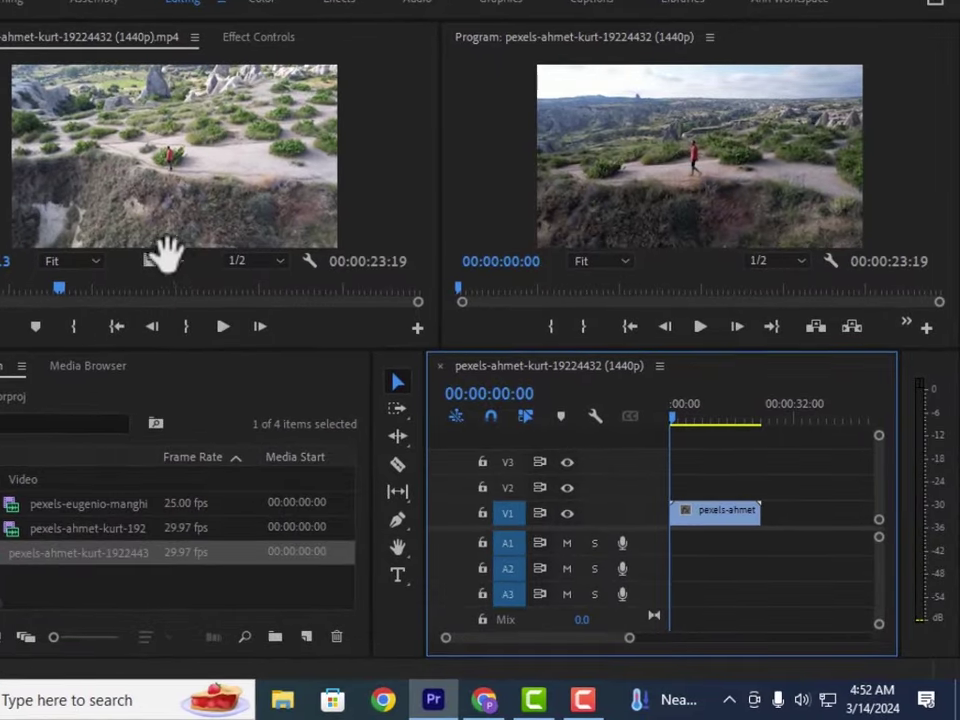
drag(176, 262, 680, 545)
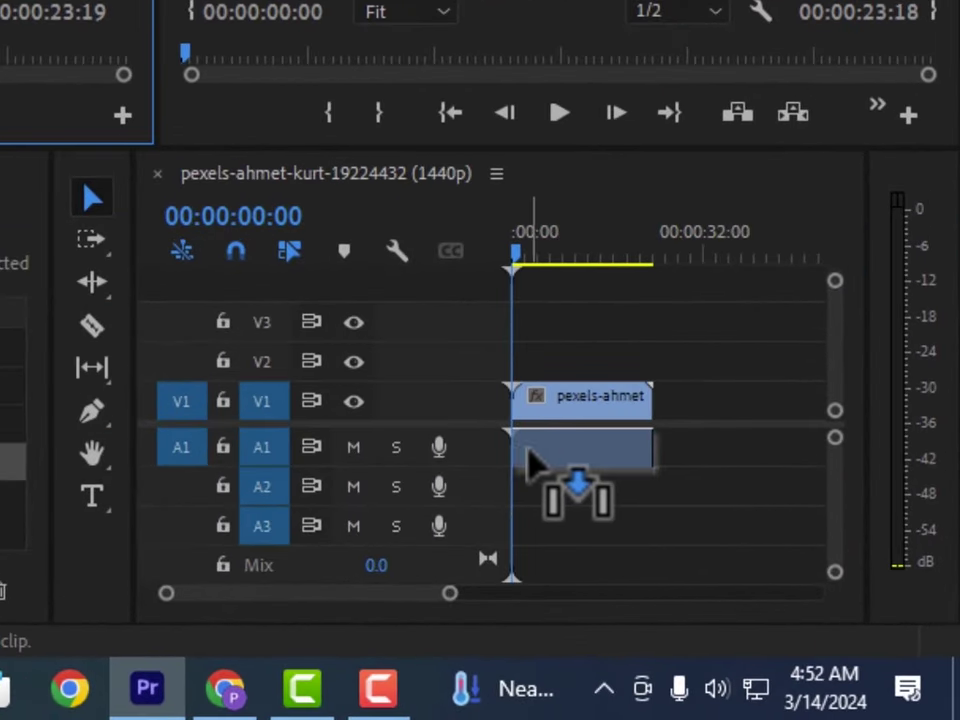
drag(528, 450, 525, 440)
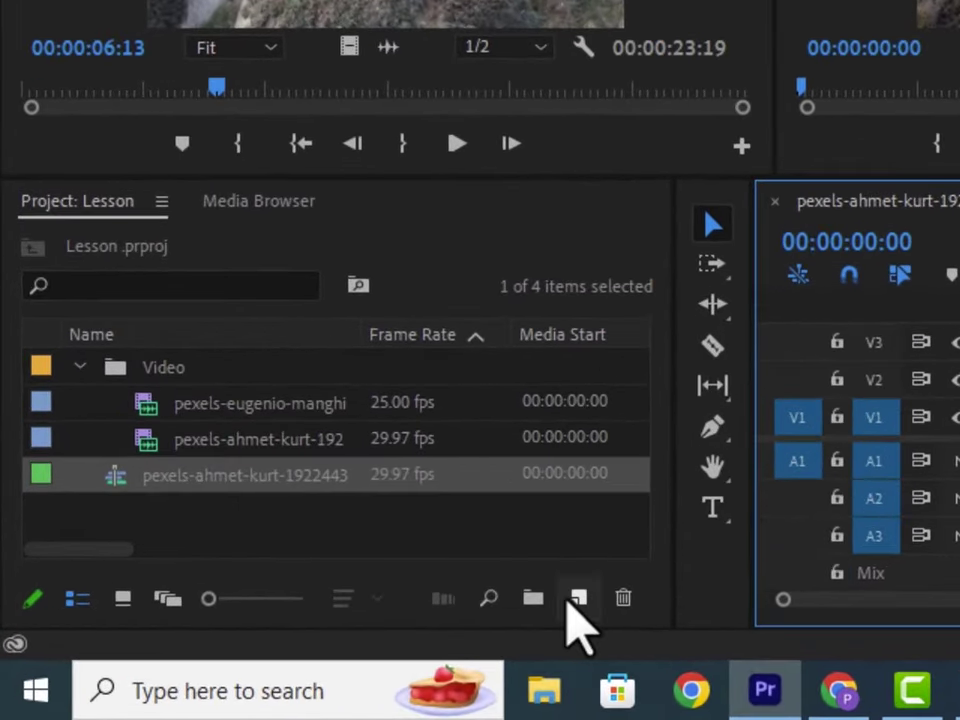
Create another new sequence named Seas with the DV - NTSC Standard 48kHz preset
click(570, 604)
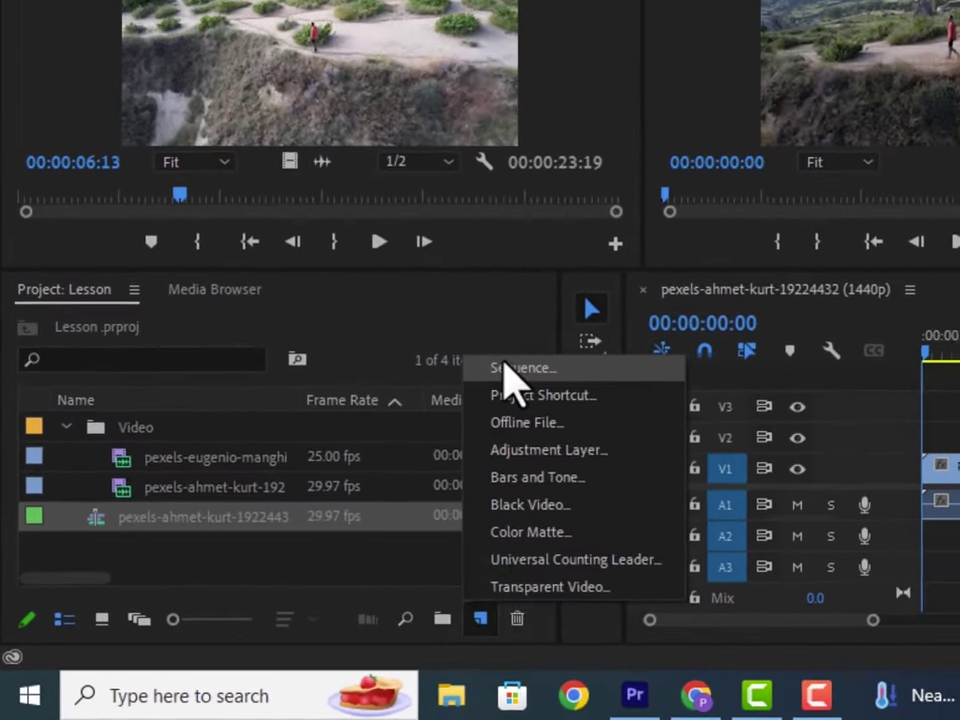
click(614, 299)
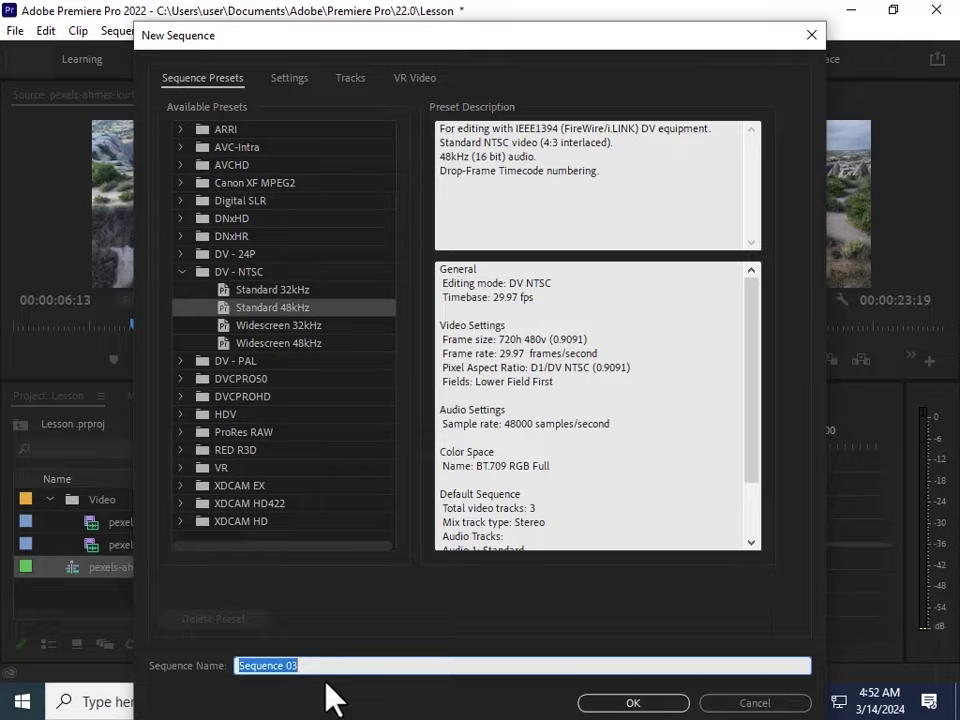
text(Sea)
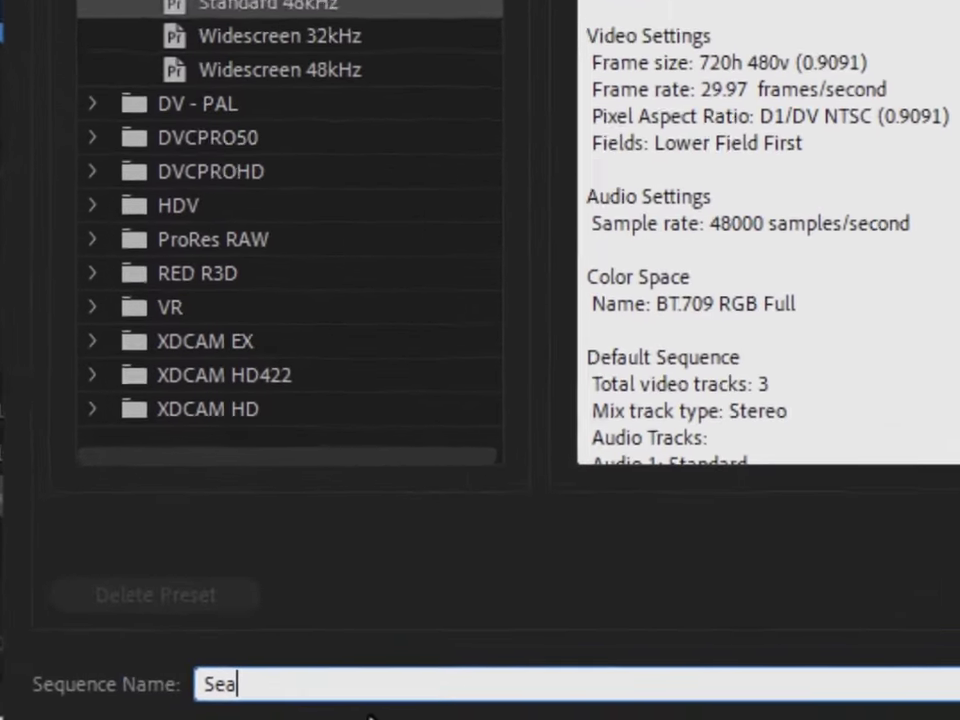
text(s)
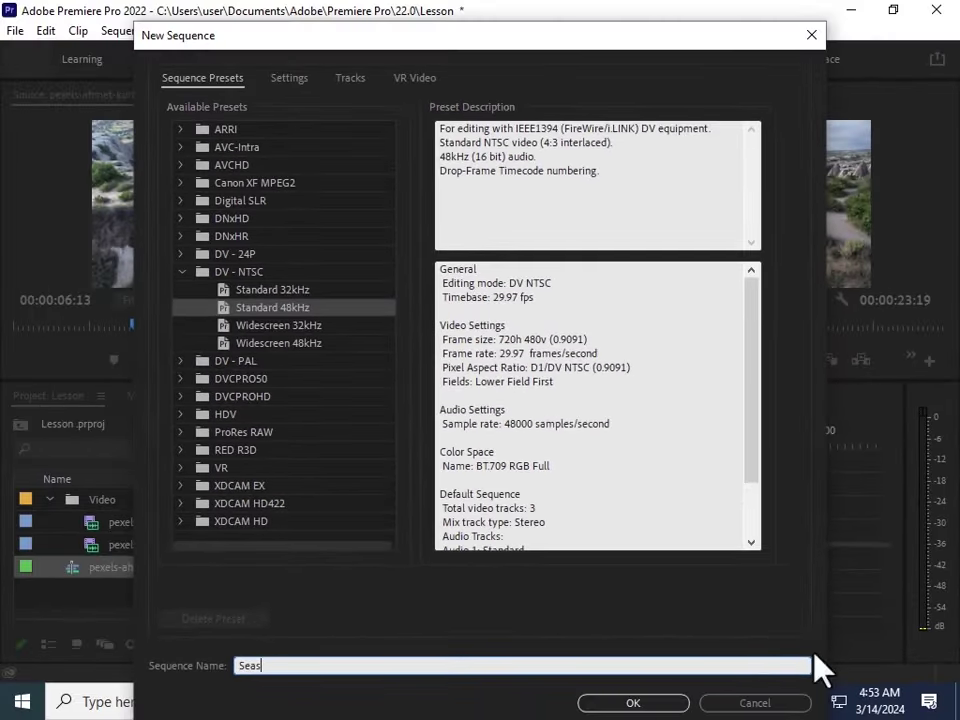
click(614, 704)
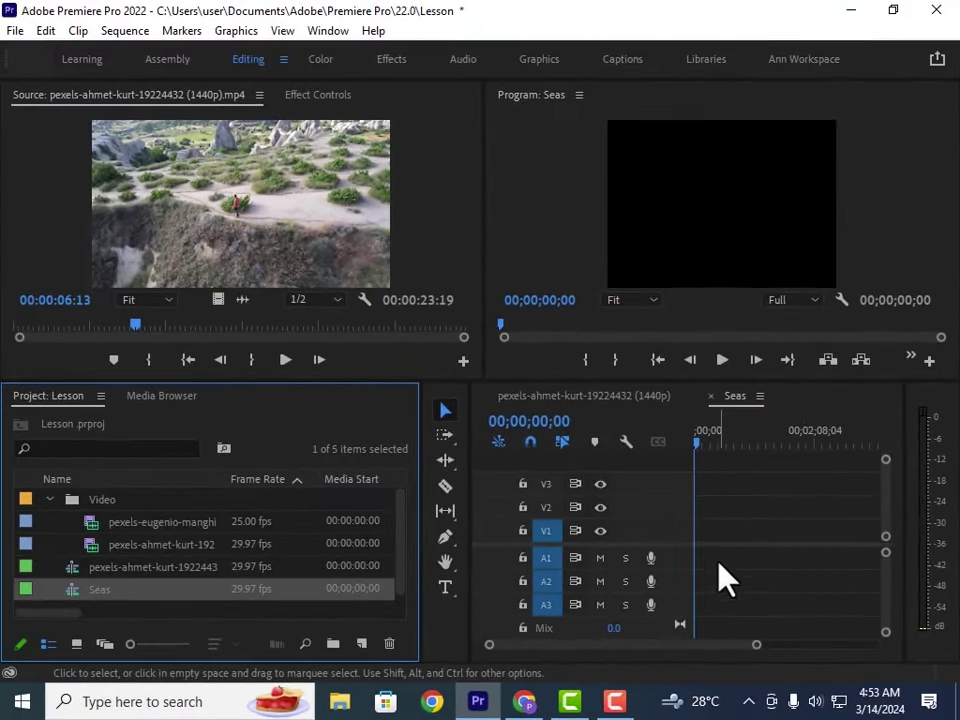
Place the 25 fps Pexels clip at the start of the Seas sequence, keeping the existing sequence settings
drag(222, 521, 738, 597)
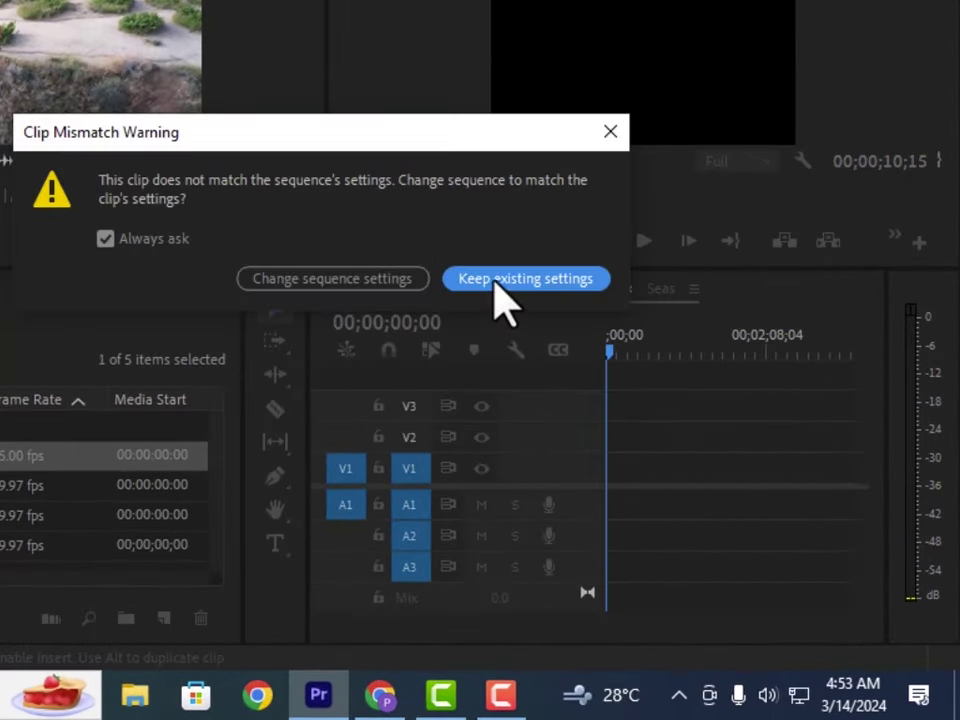
click(494, 281)
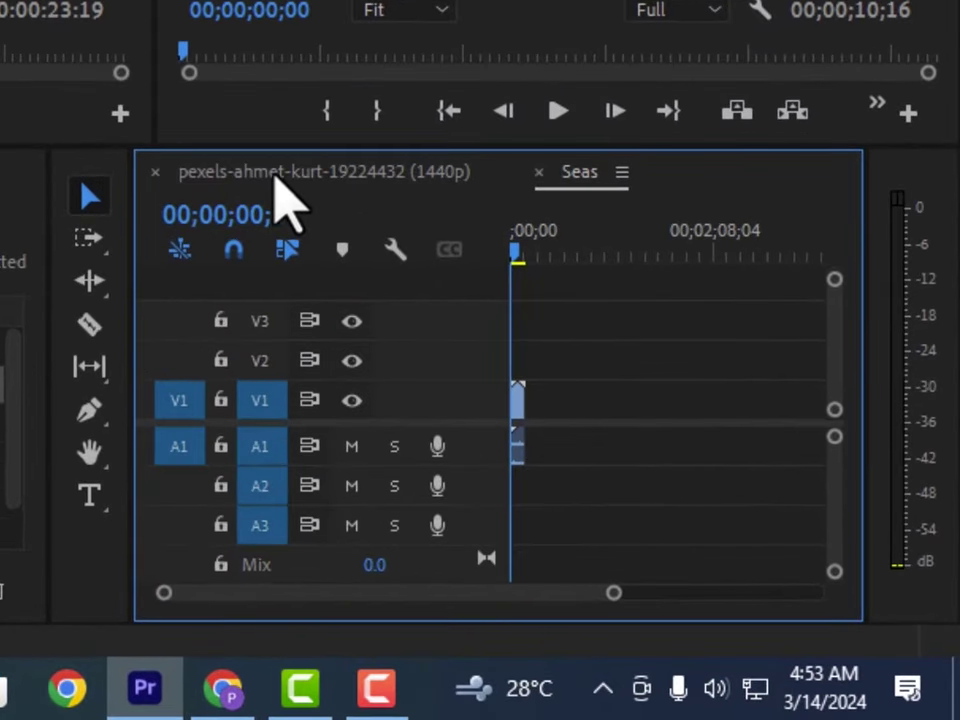
Switch back and forth between the pexels-ahmet-kurt sequence and the Seas sequence to compare their timelines
click(274, 171)
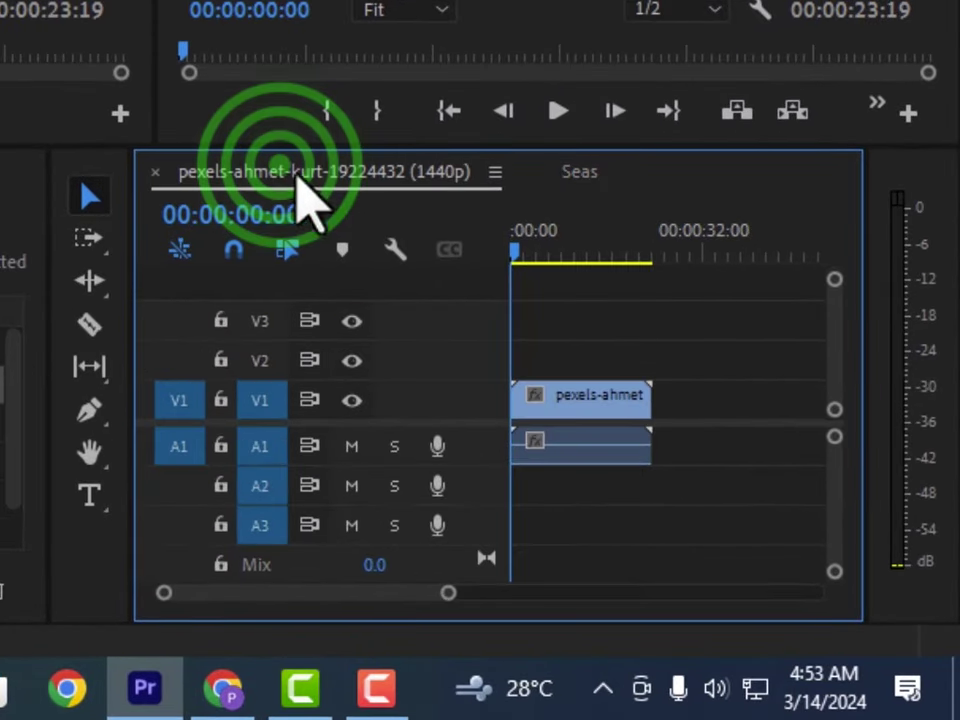
click(569, 172)
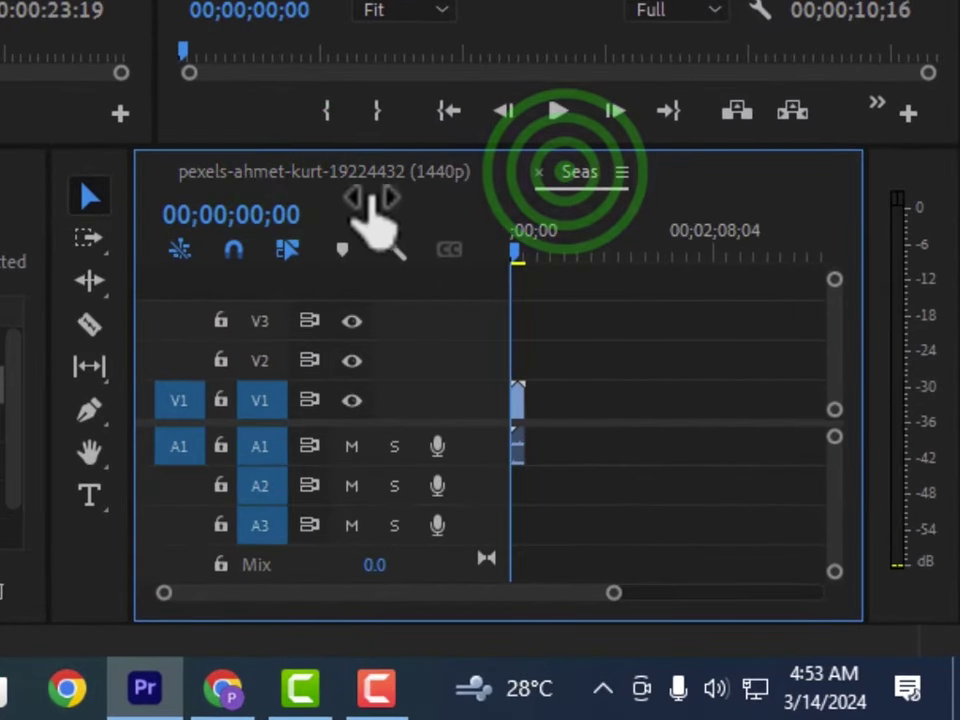
click(356, 178)
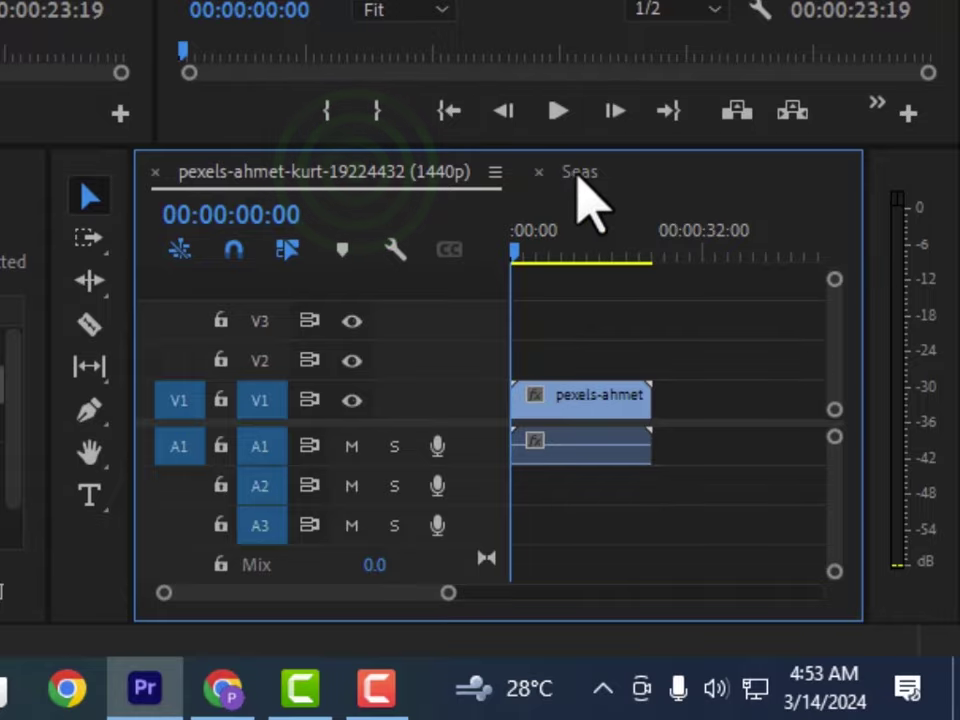
click(572, 174)
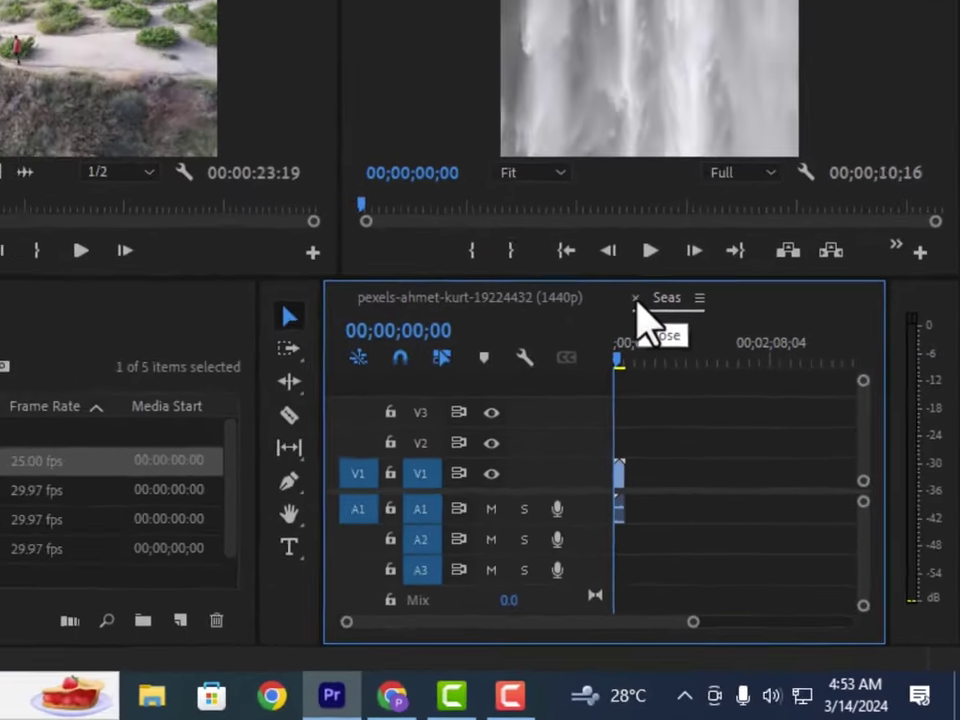
Close the Seas sequence in the timeline and reopen it from the project items
click(545, 178)
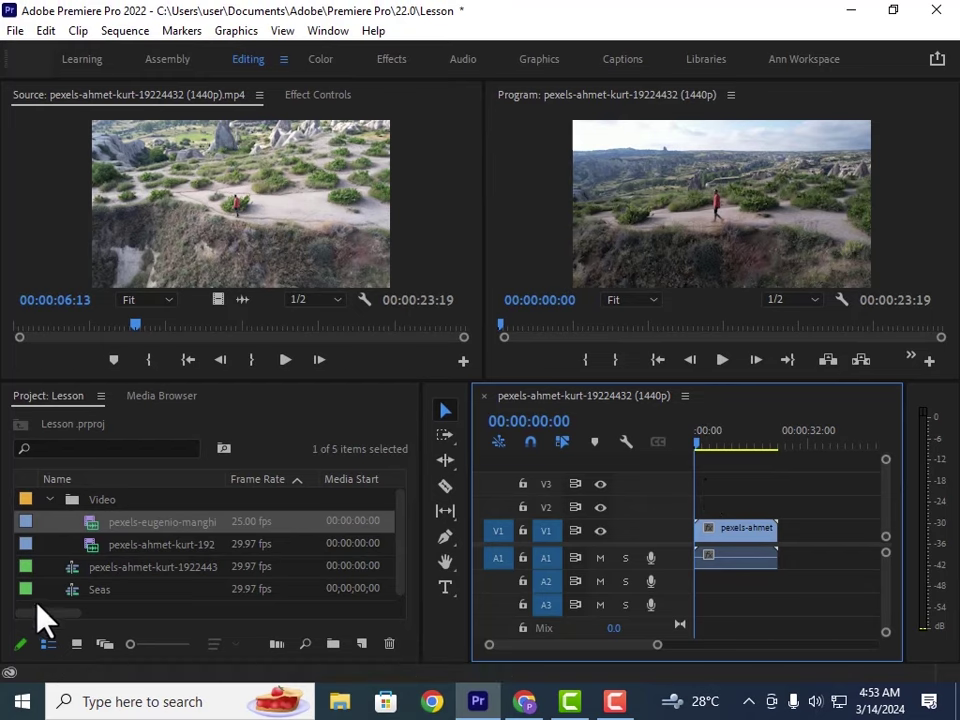
double_click(24, 590)
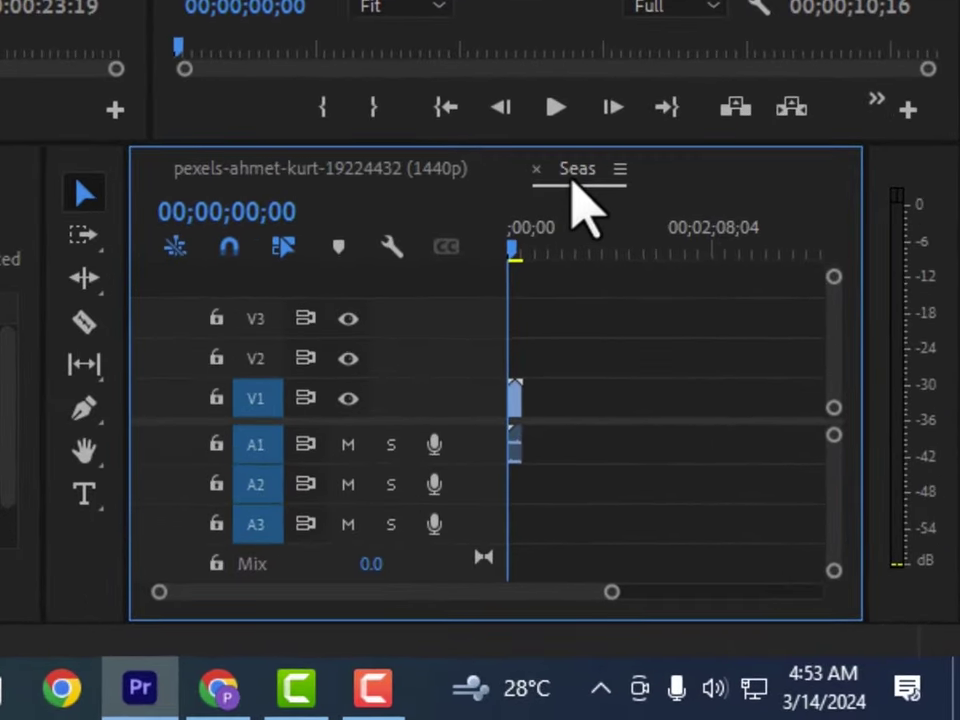
Close the Seas sequence and delete it from the project
click(538, 175)
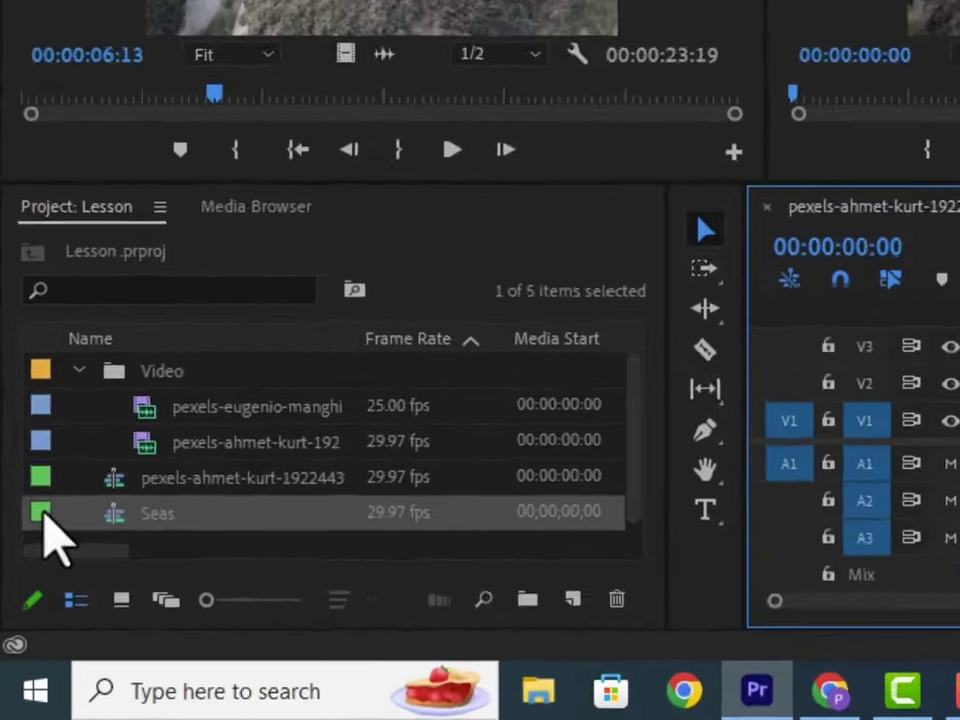
click(16, 586)
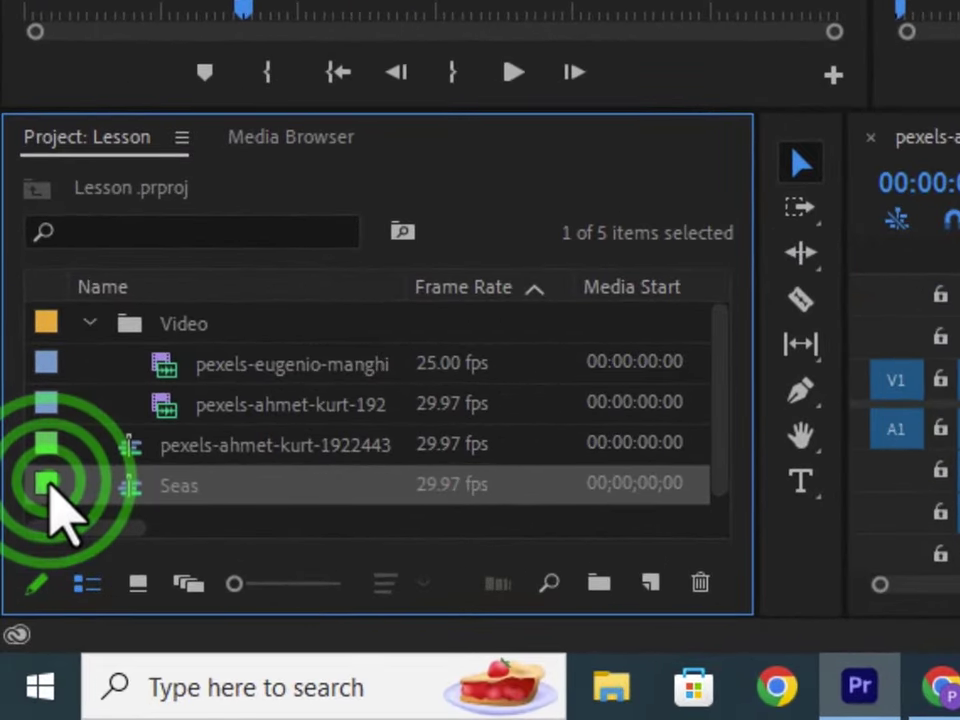
click(700, 582)
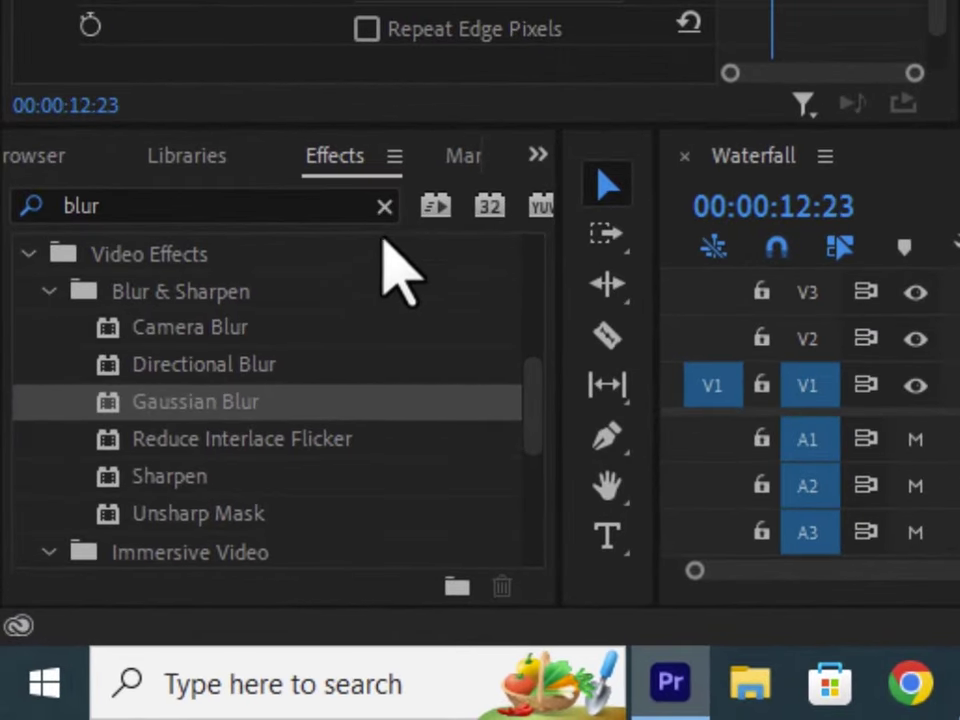
Collapse the Video Effects group and clear the blur search so all effect categories are listed
click(376, 206)
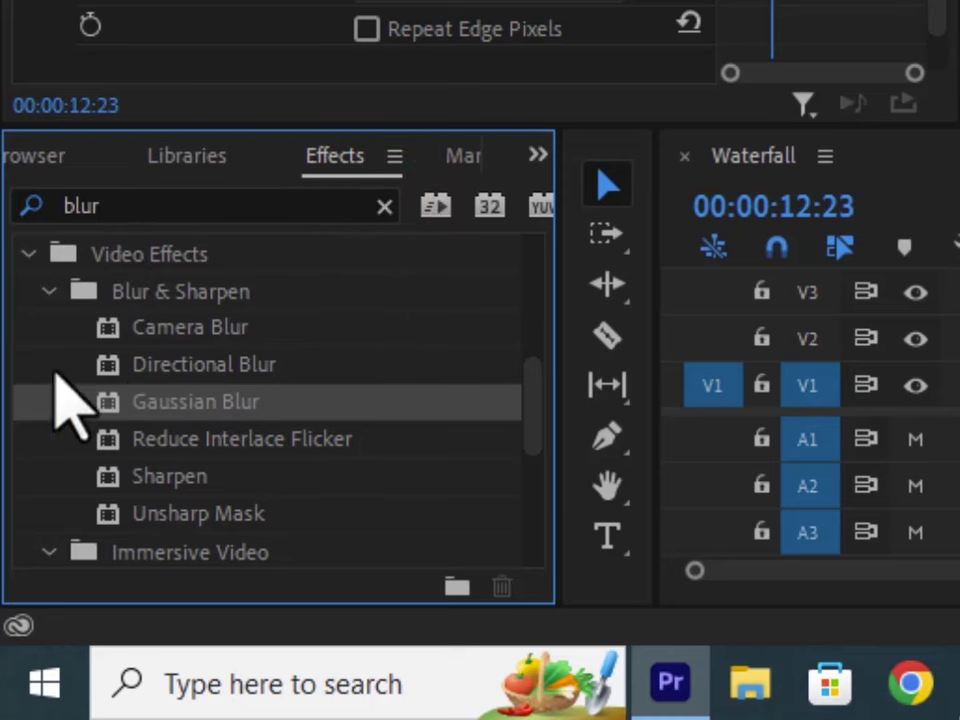
click(28, 256)
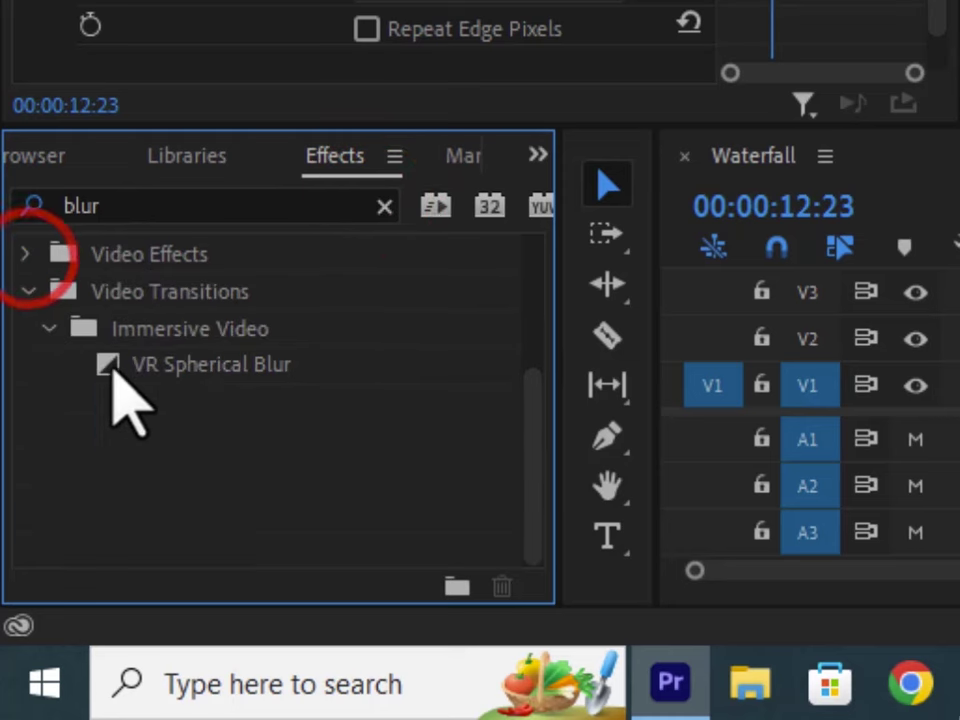
scroll(127, 398, up, 3)
scroll(120, 396, up, 1)
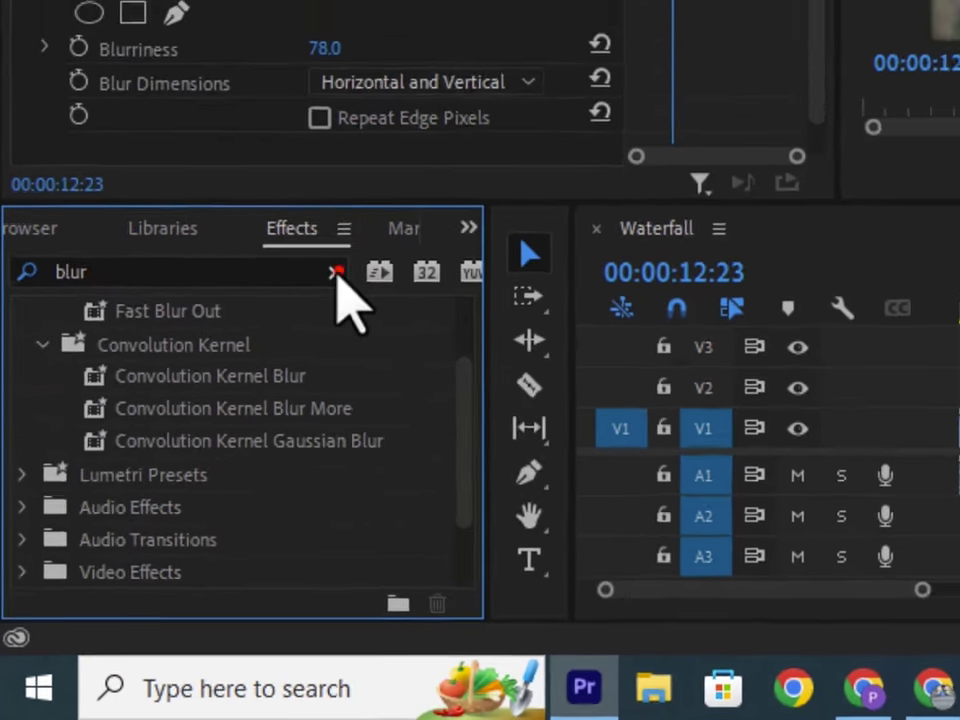
click(384, 206)
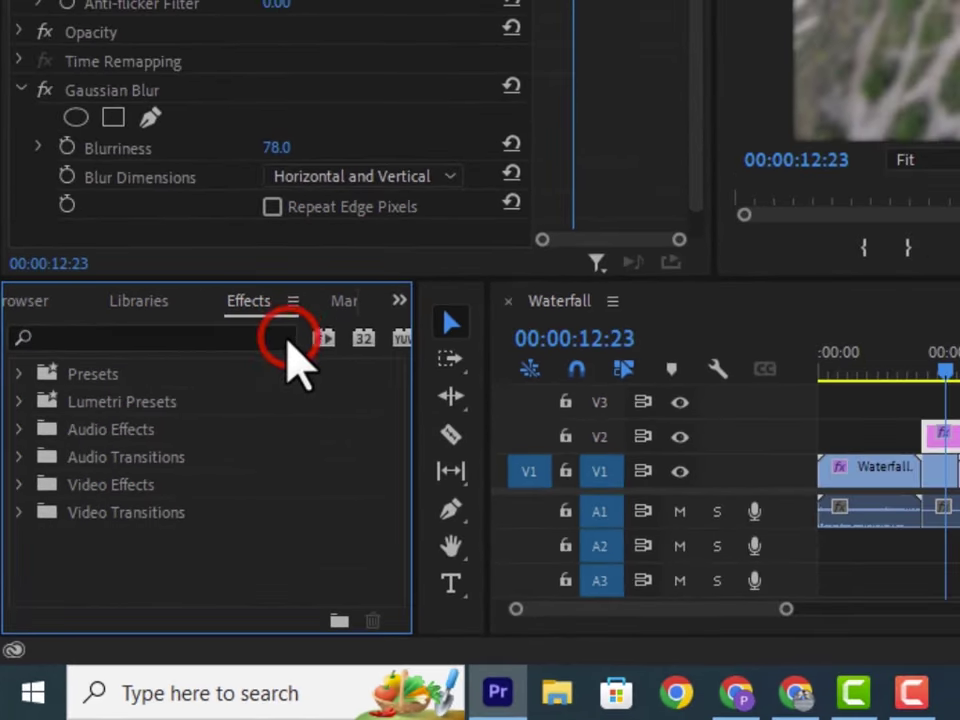
Expand the Audio Effects category and look through its effect groups
click(108, 435)
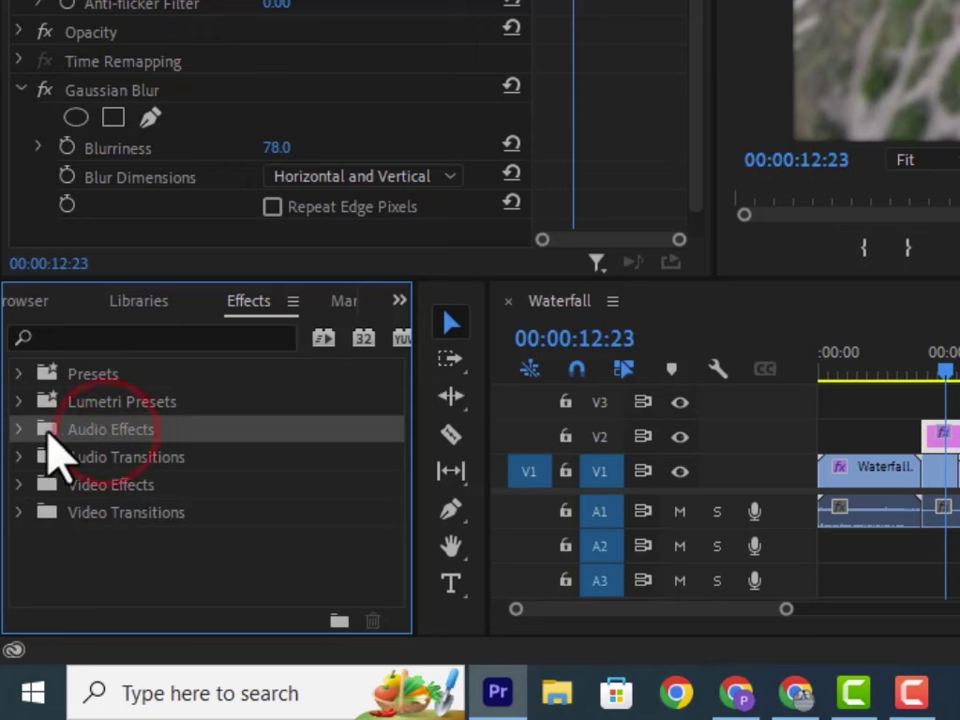
click(18, 429)
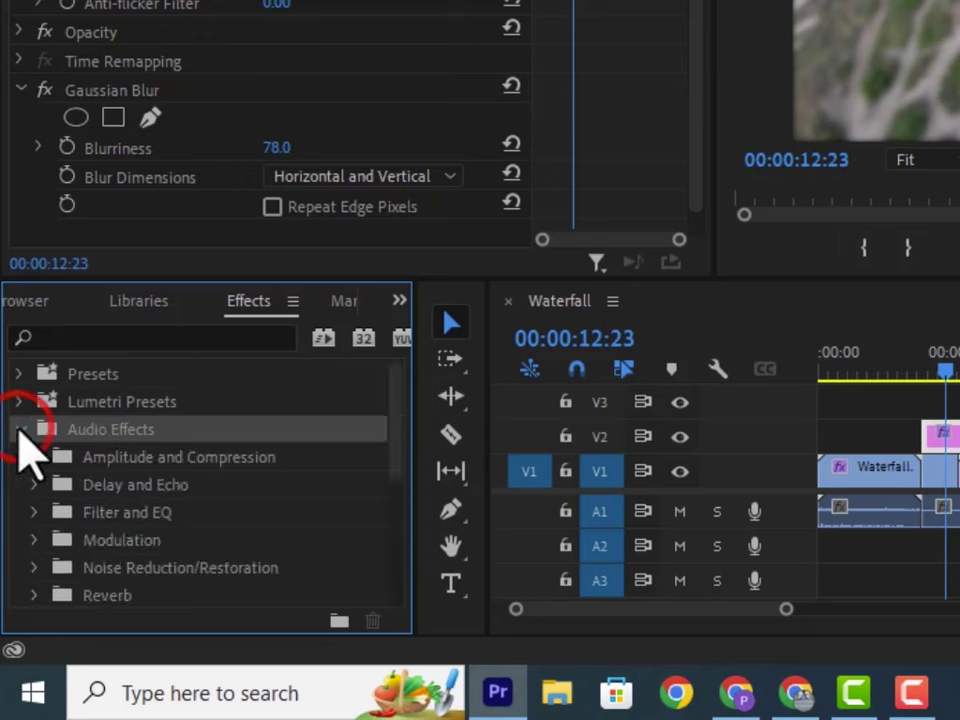
scroll(183, 460, down, 8)
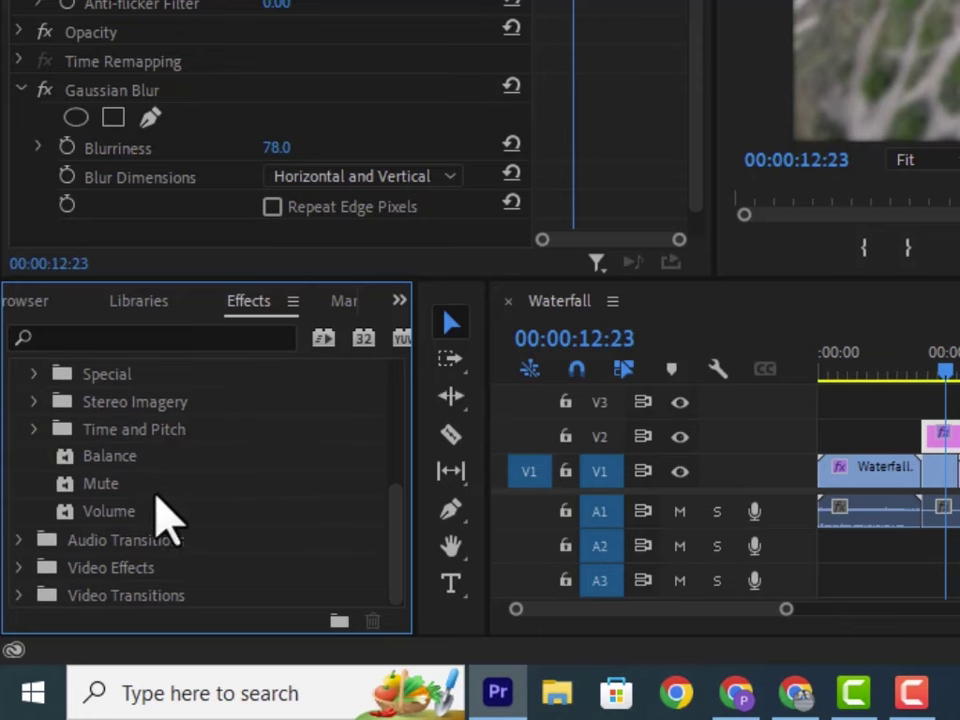
scroll(155, 493, up, 2)
scroll(170, 445, up, 2)
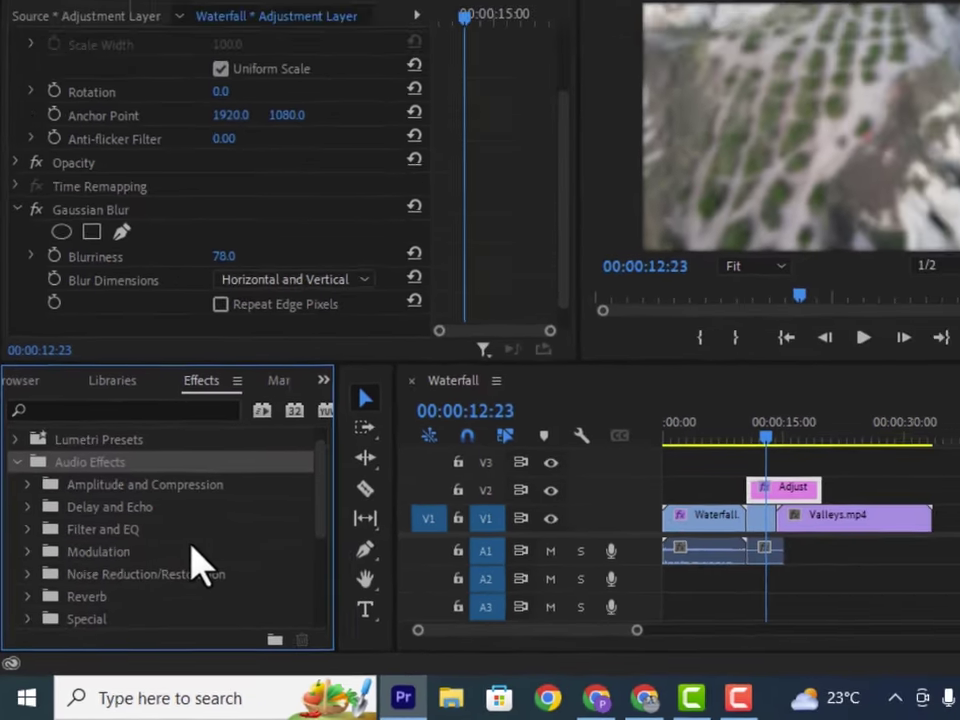
scroll(231, 475, down, 1)
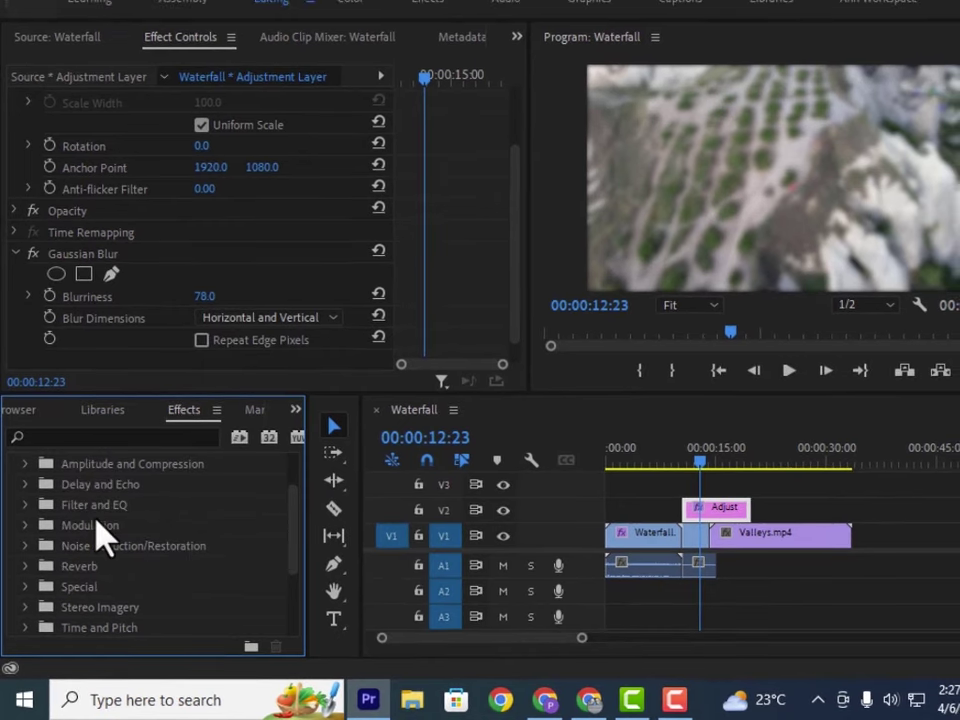
scroll(104, 537, down, 1)
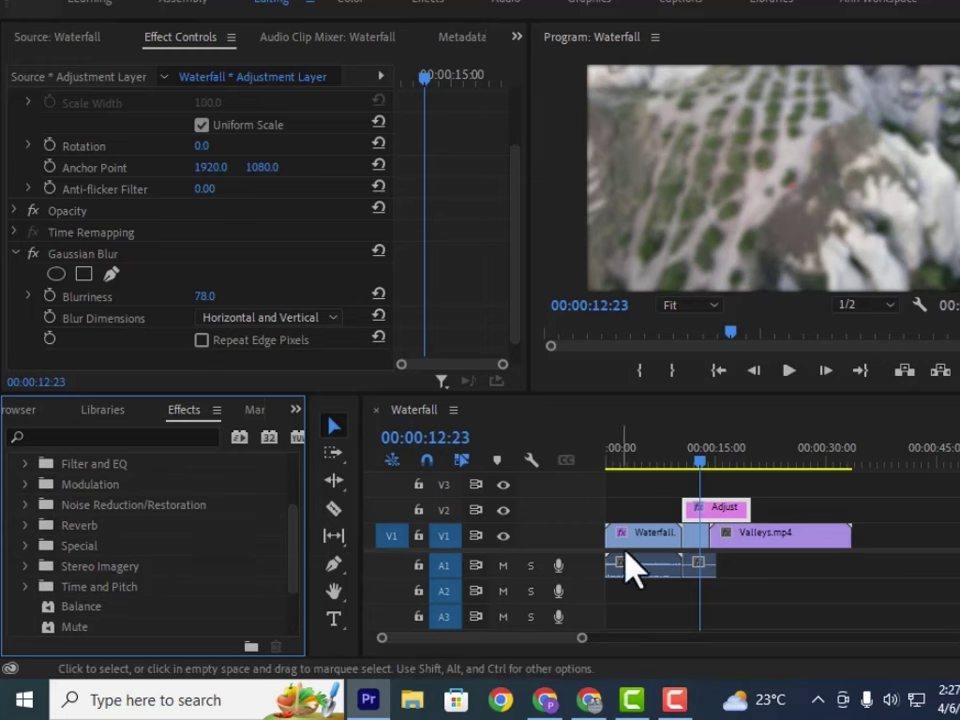
scroll(190, 550, up, 2)
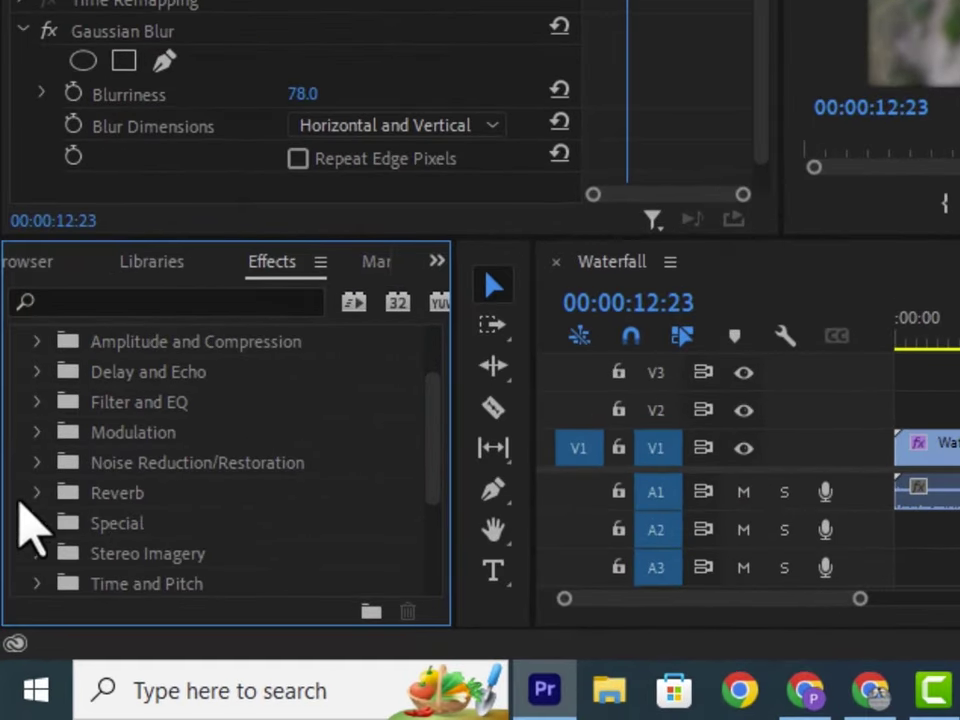
Apply the Studio Reverb effect from the Reverb group to the Waterfall clip's audio on track A1
click(34, 492)
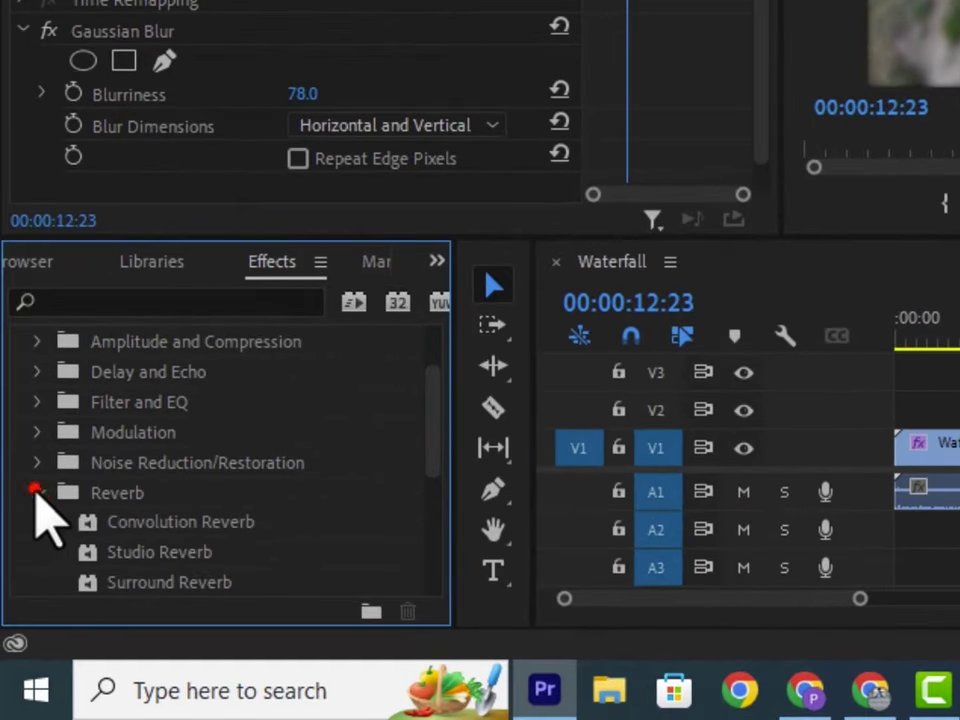
scroll(200, 515, down, 2)
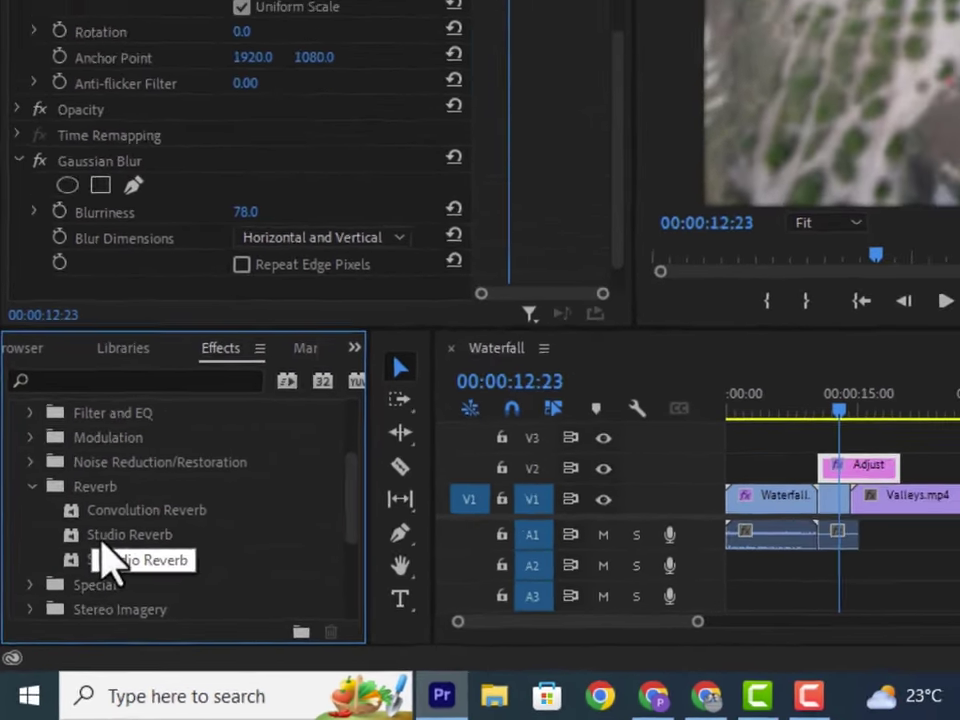
click(141, 491)
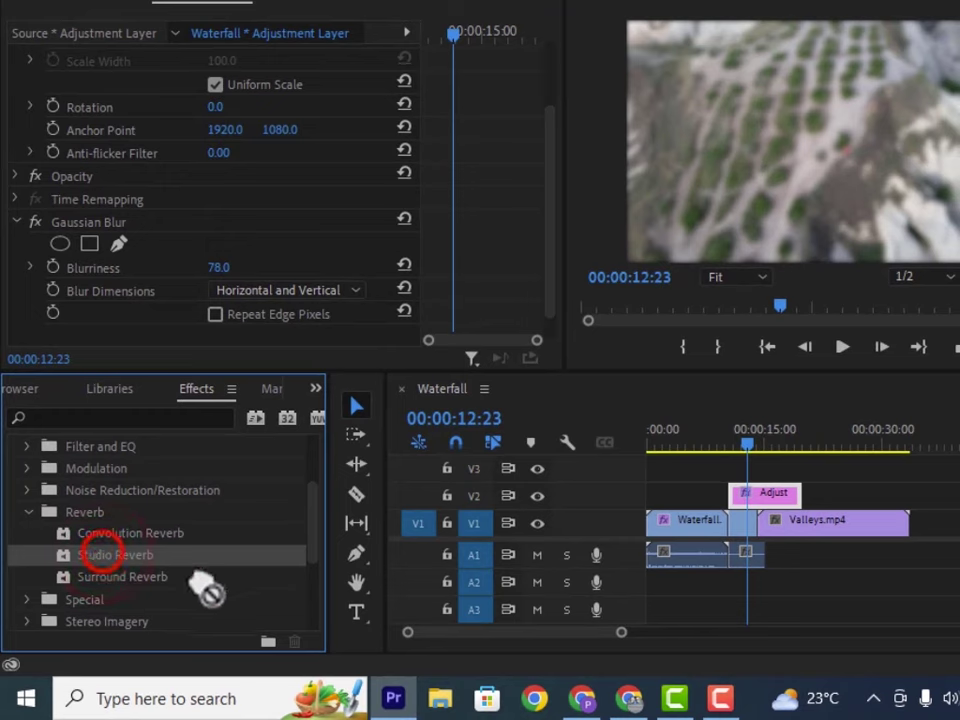
drag(192, 576, 645, 567)
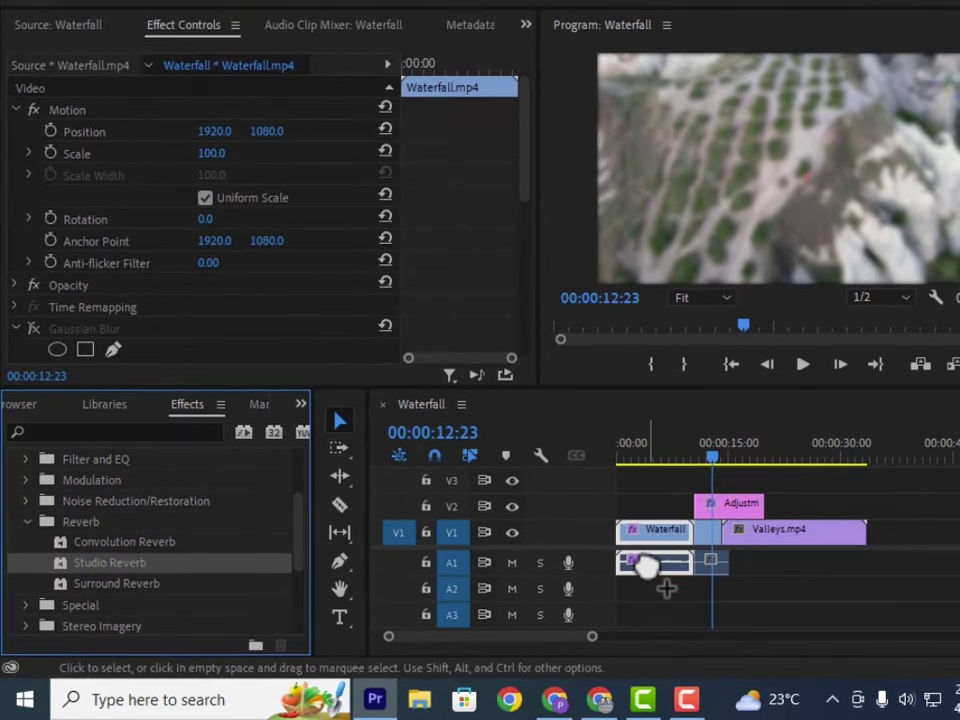
Play the Waterfall clip from a few seconds in and again from near its start to hear the Studio Reverb
drag(708, 450, 646, 458)
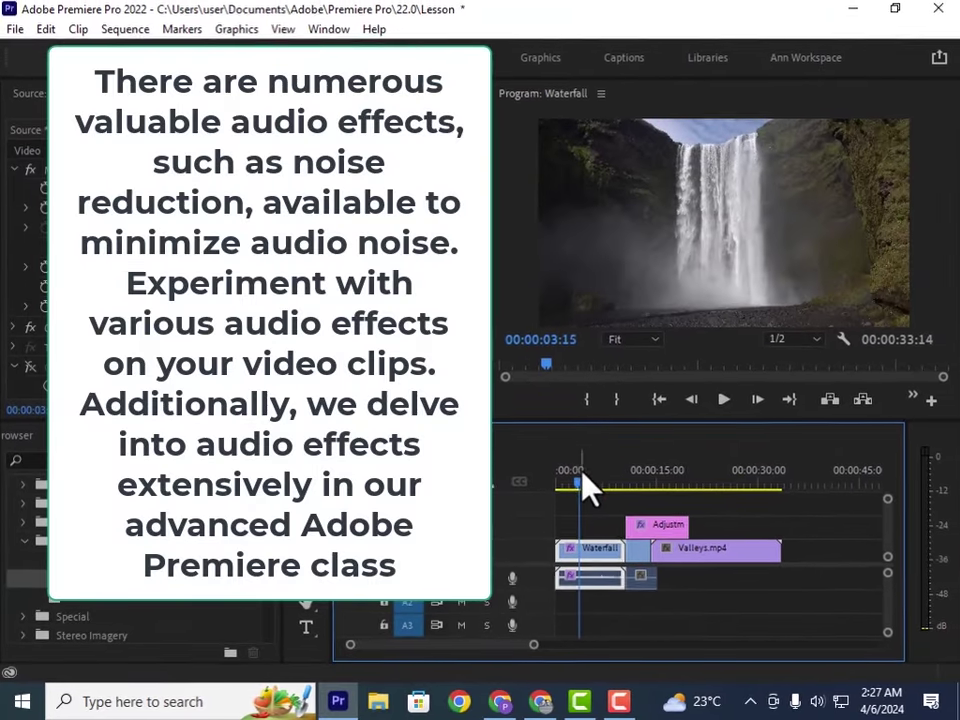
click(722, 400)
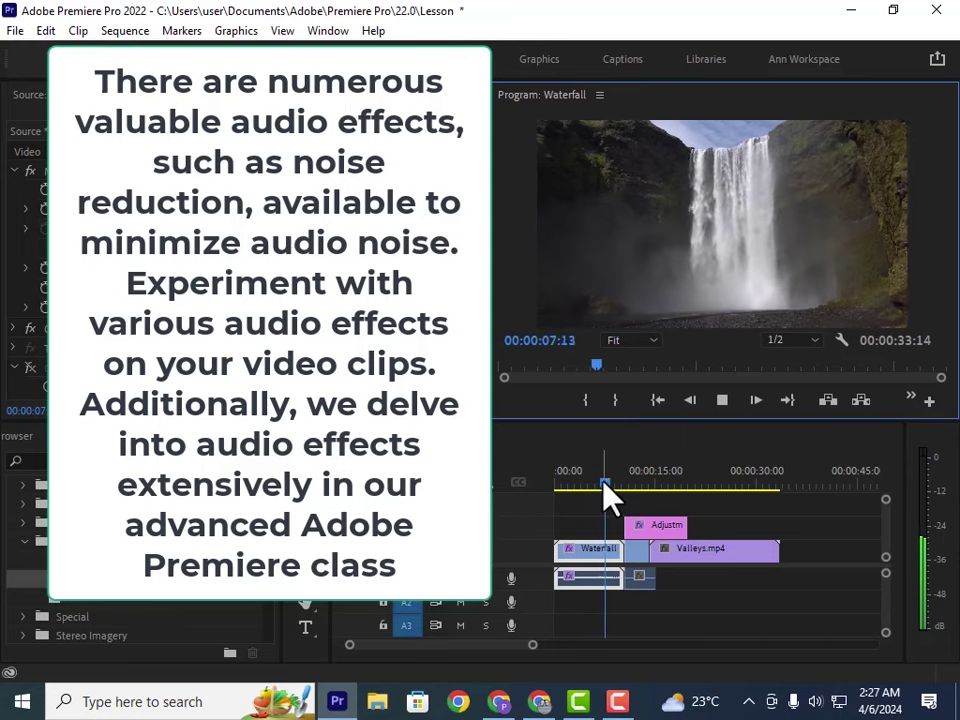
drag(603, 481, 563, 490)
click(722, 400)
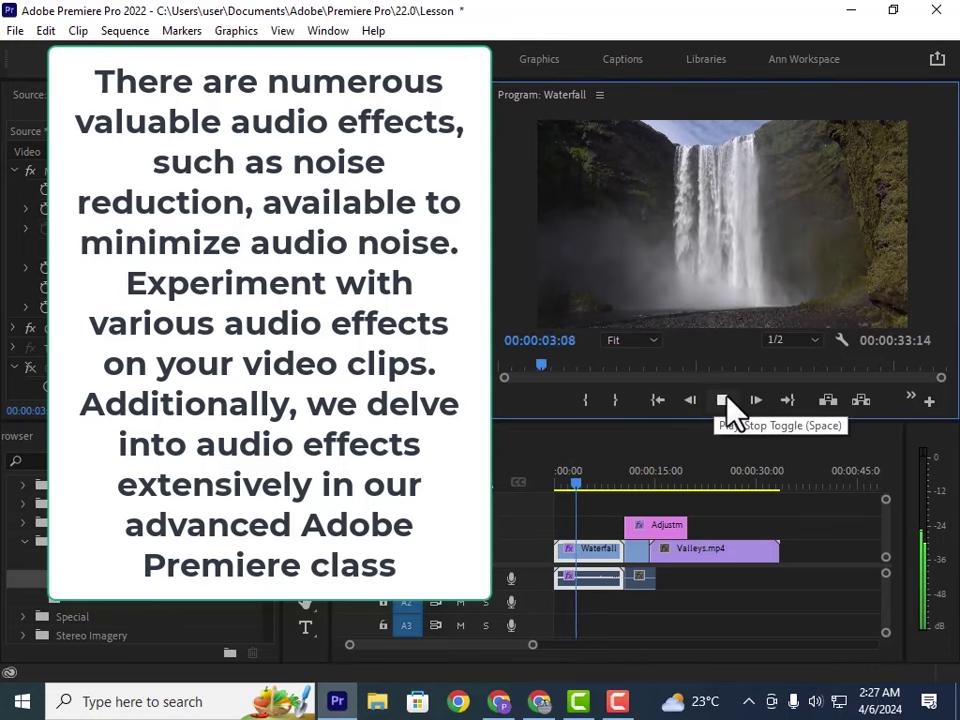
click(725, 400)
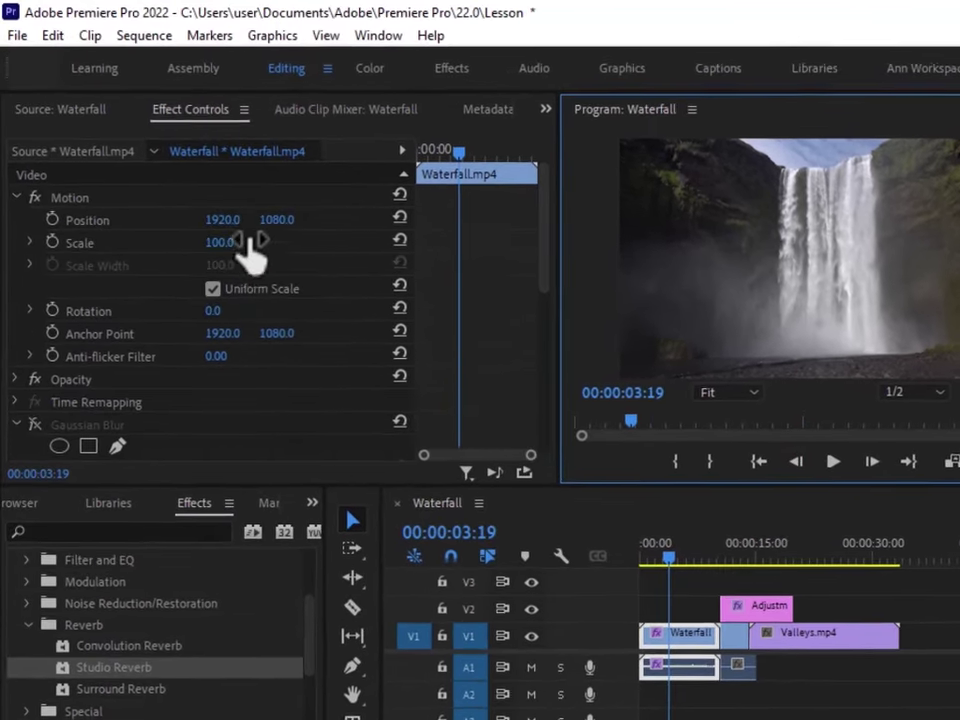
Set the Waterfall clip's Studio Reverb to the Outside Club preset in its custom setup, and close the effect editor
scroll(210, 255, down, 2)
scroll(245, 300, down, 5)
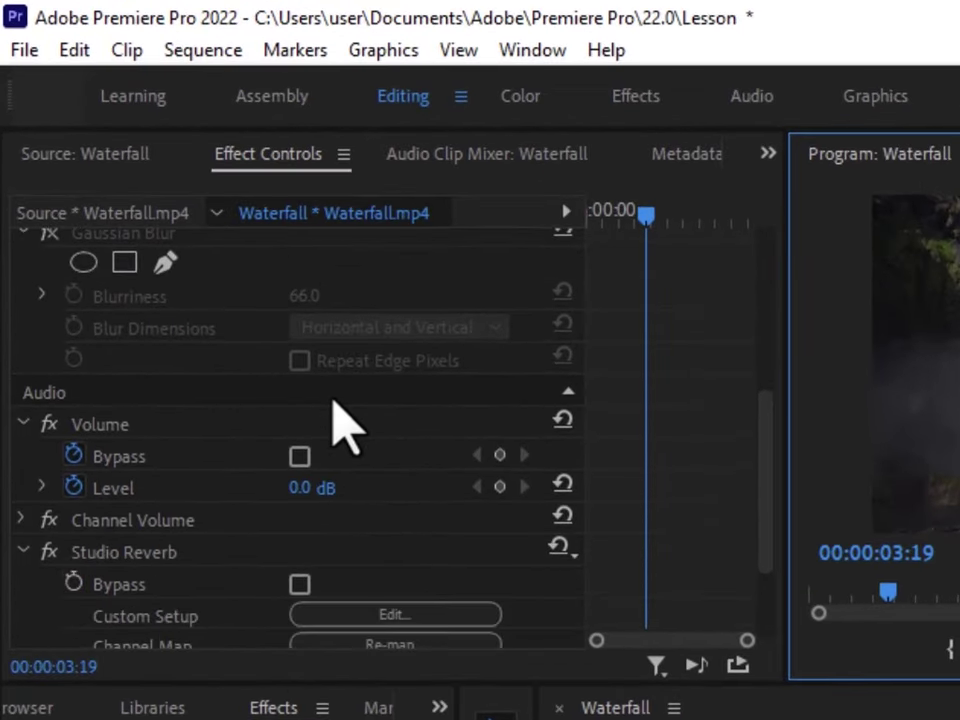
scroll(345, 425, down, 2)
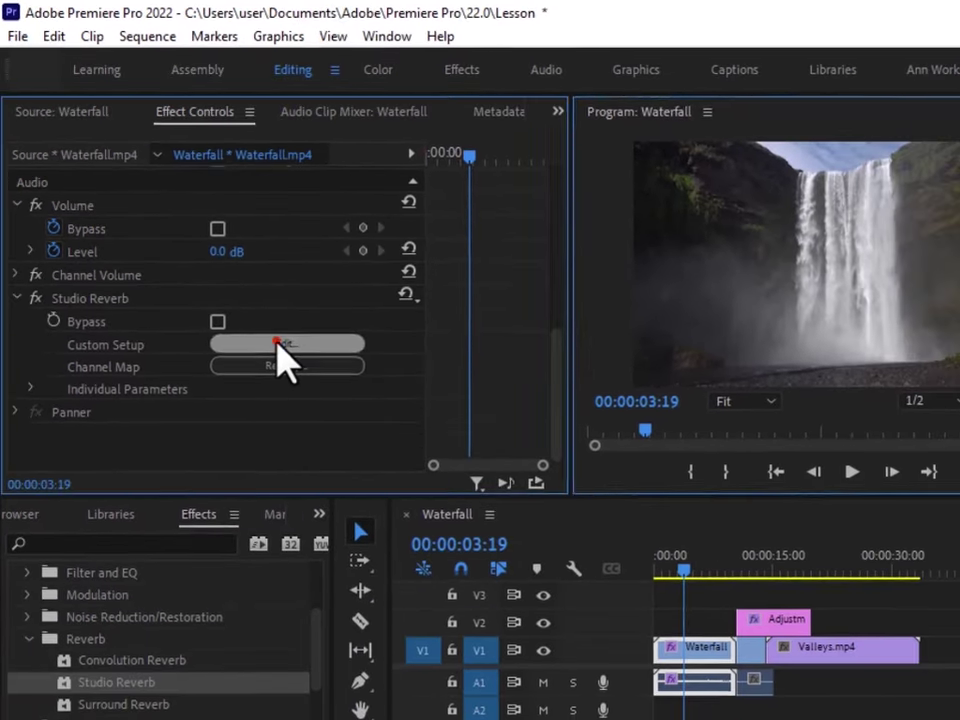
click(382, 470)
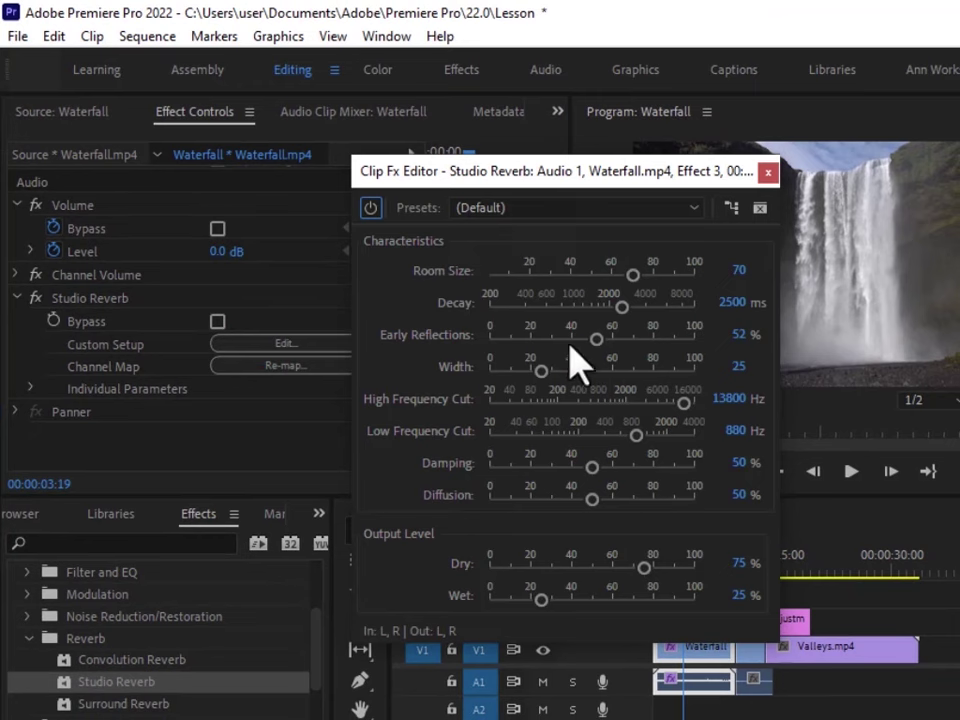
click(688, 207)
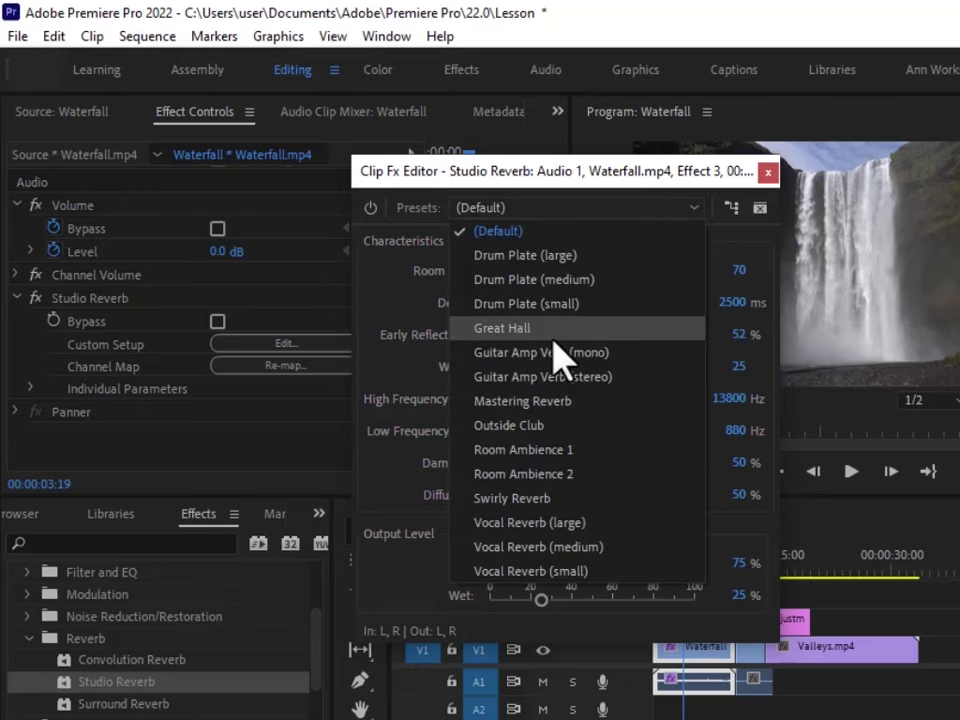
click(527, 430)
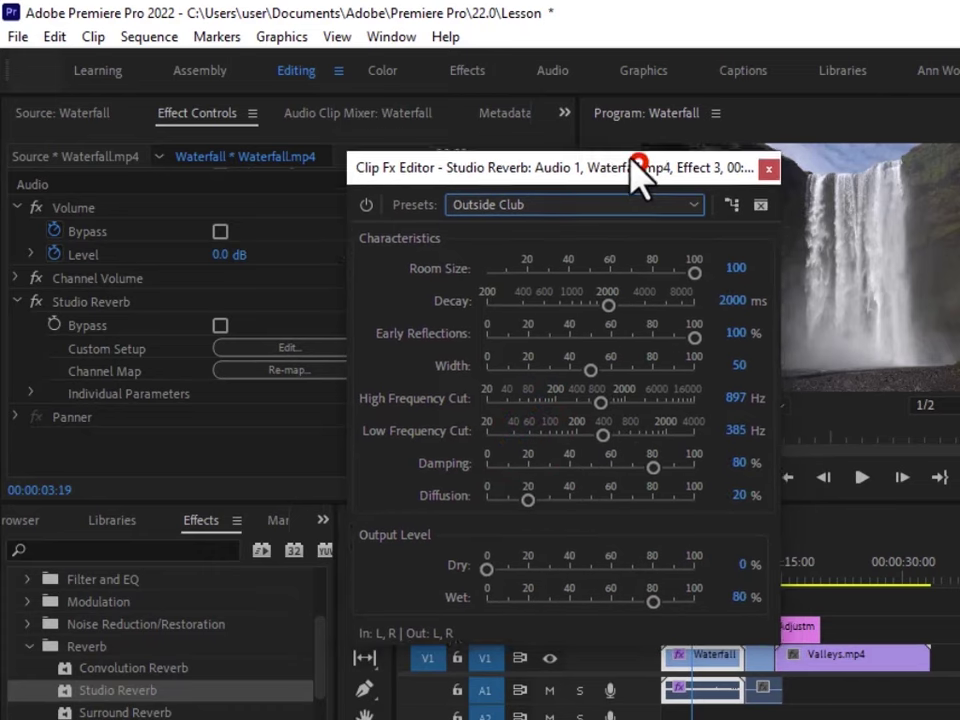
click(714, 152)
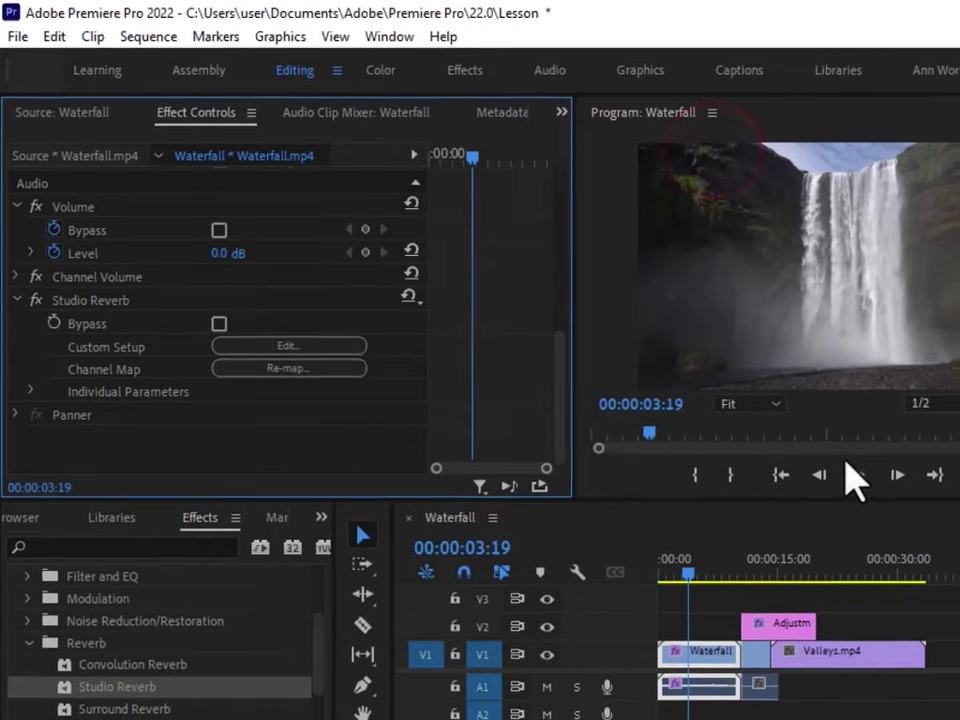
Play the Waterfall clip from about four seconds in and again from near its start to hear the Outside Club reverb
click(861, 477)
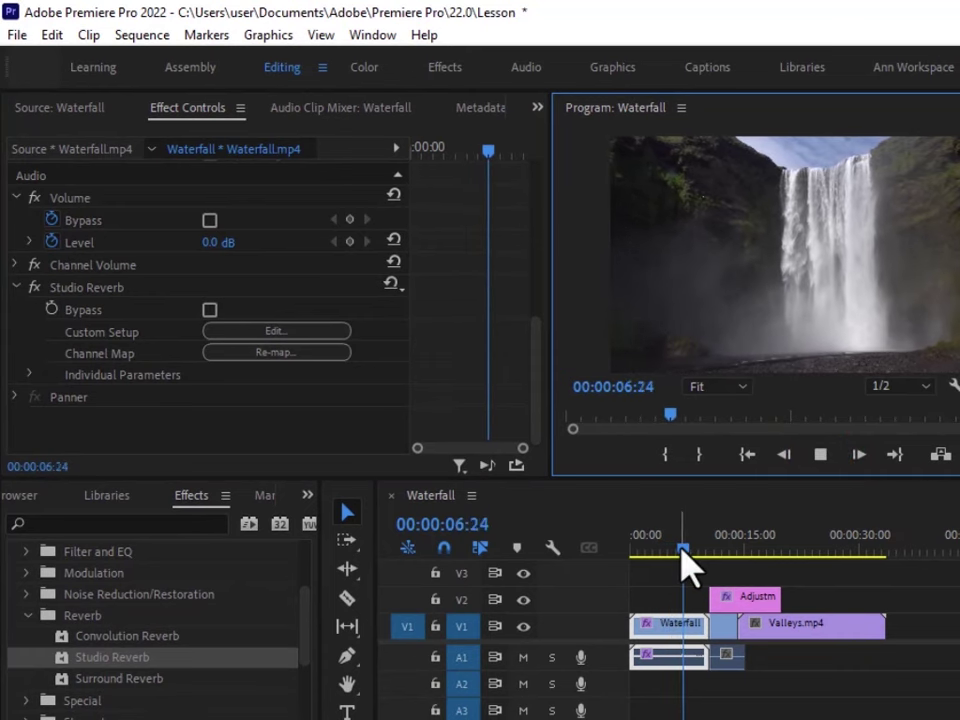
drag(686, 551, 634, 548)
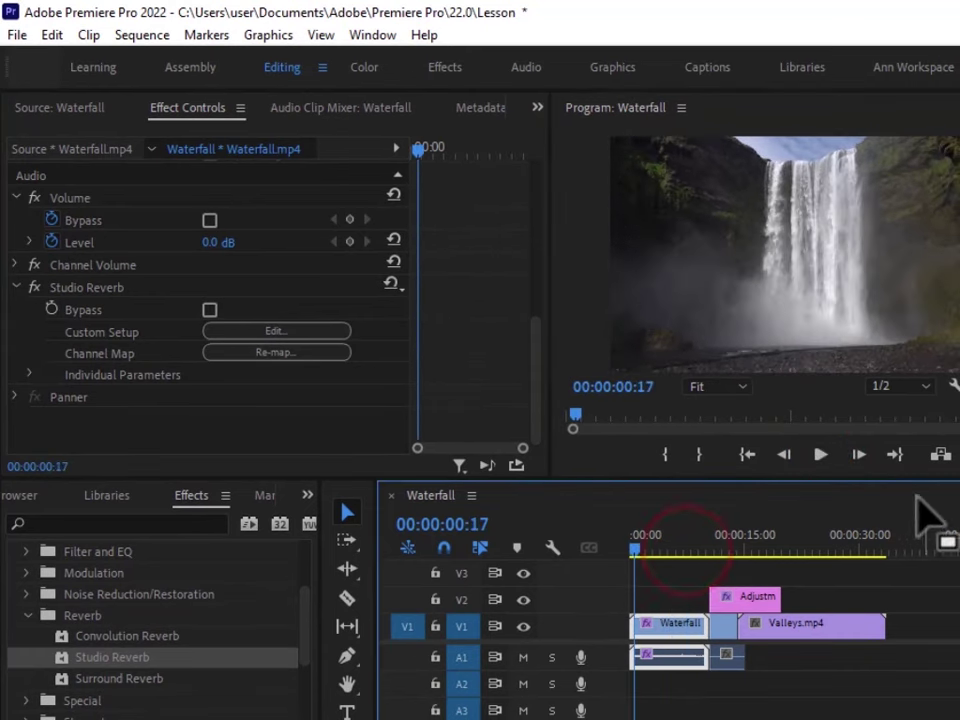
click(822, 458)
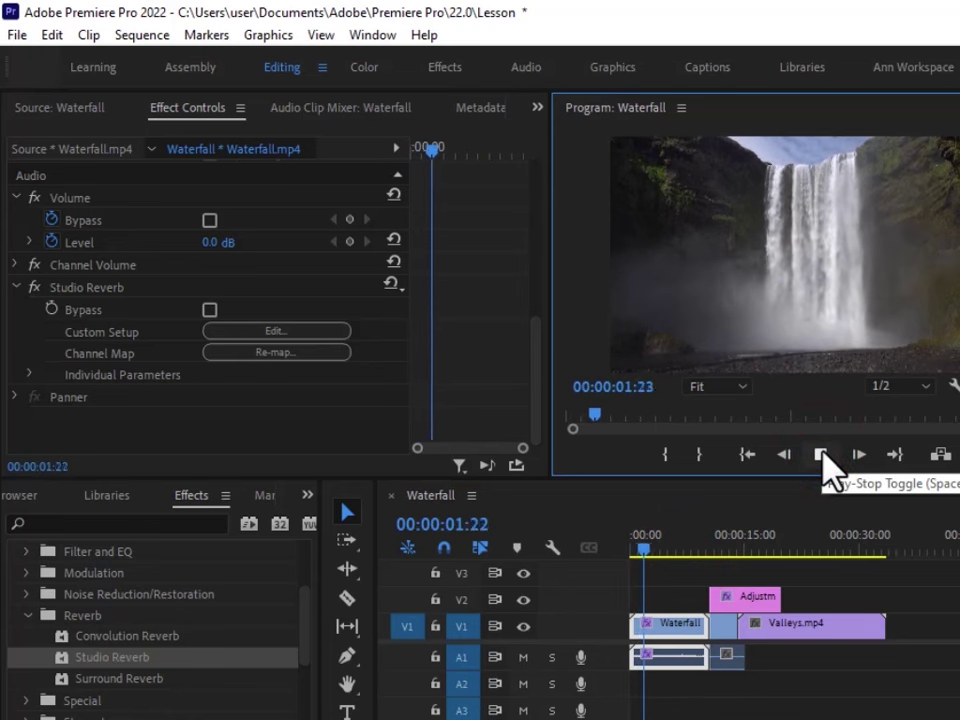
click(822, 456)
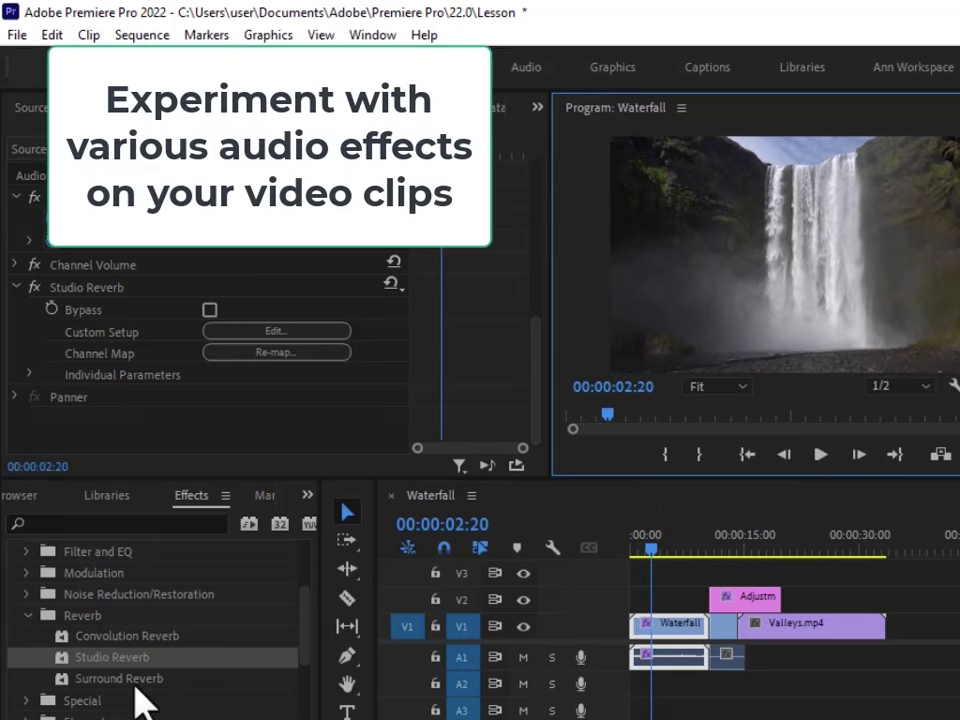
scroll(135, 698, up, 3)
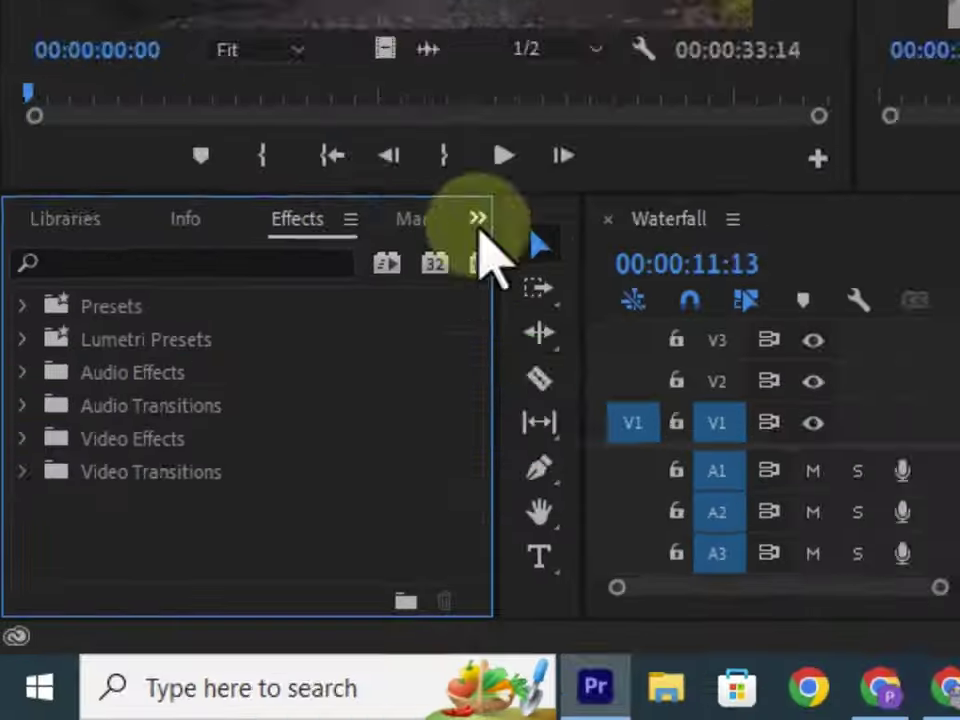
click(13, 579)
scroll(107, 549, down, 3)
click(50, 291)
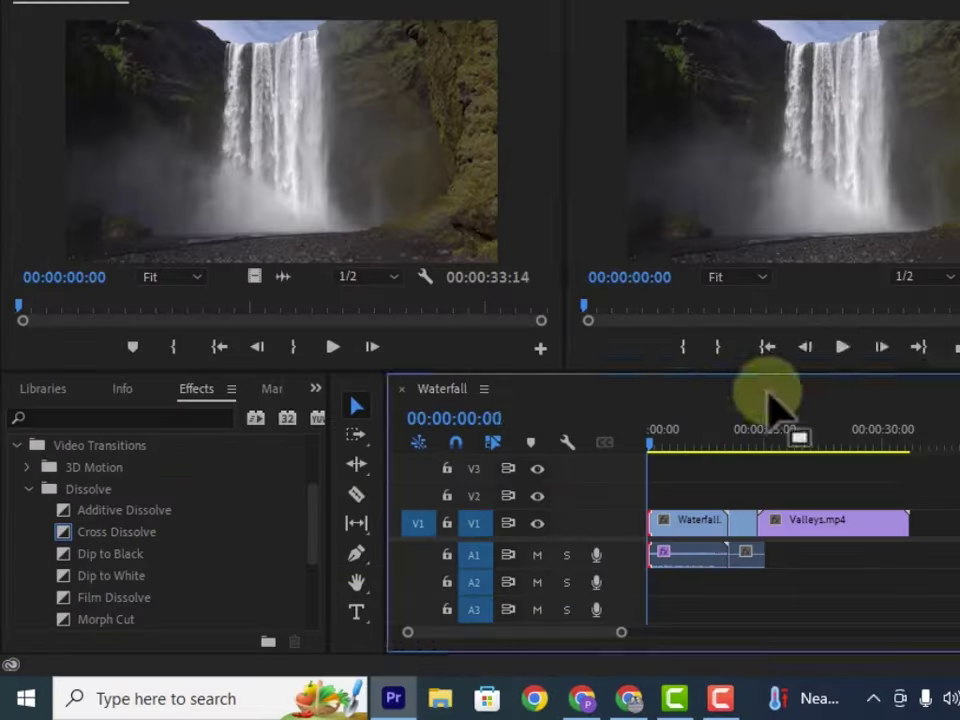
click(843, 347)
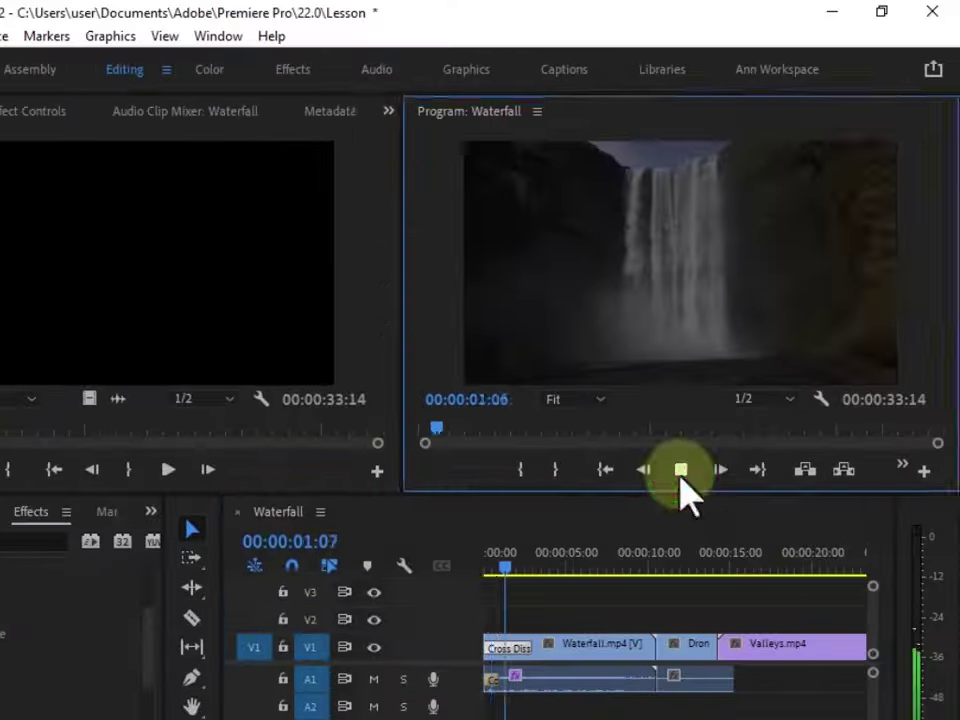
right_click(113, 597)
click(174, 510)
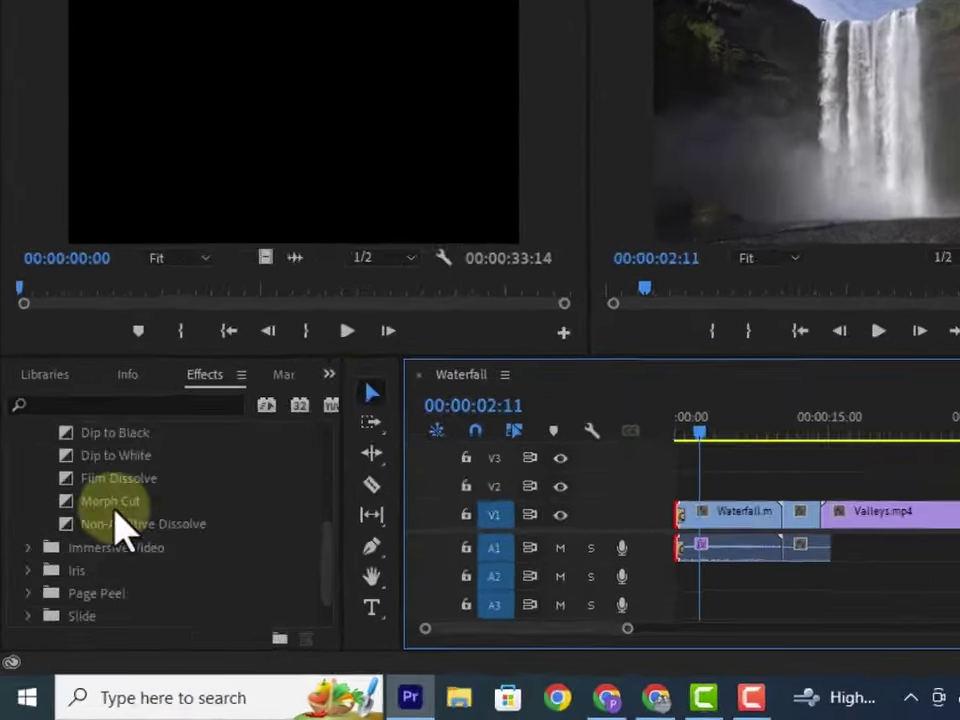
drag(118, 521, 570, 405)
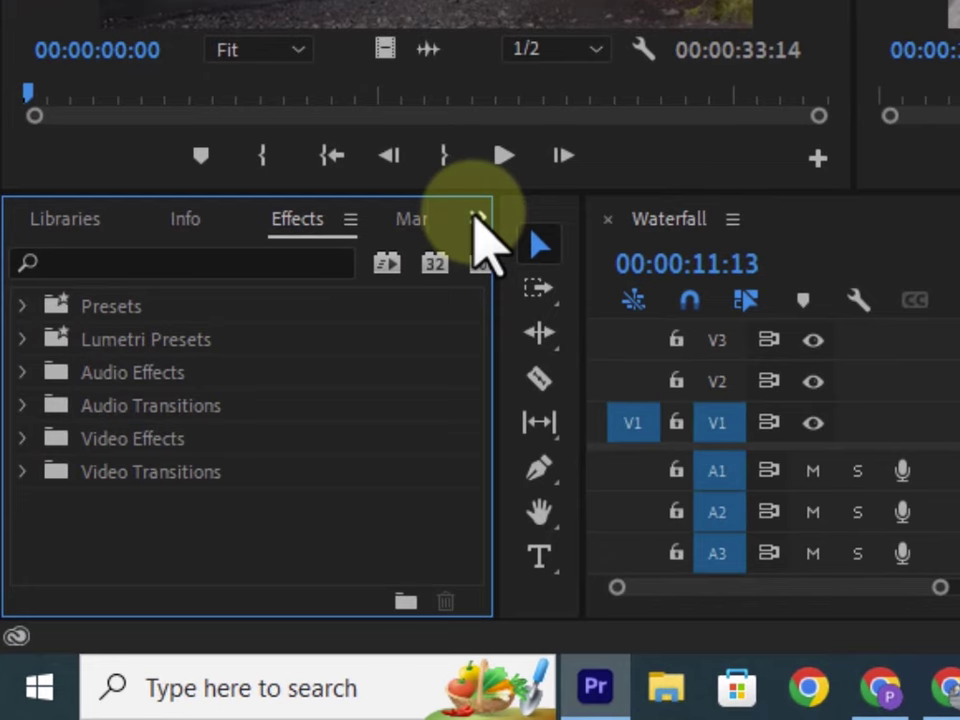
Show the Effects panel and expand the Video Transitions category and its Dissolve group
click(478, 220)
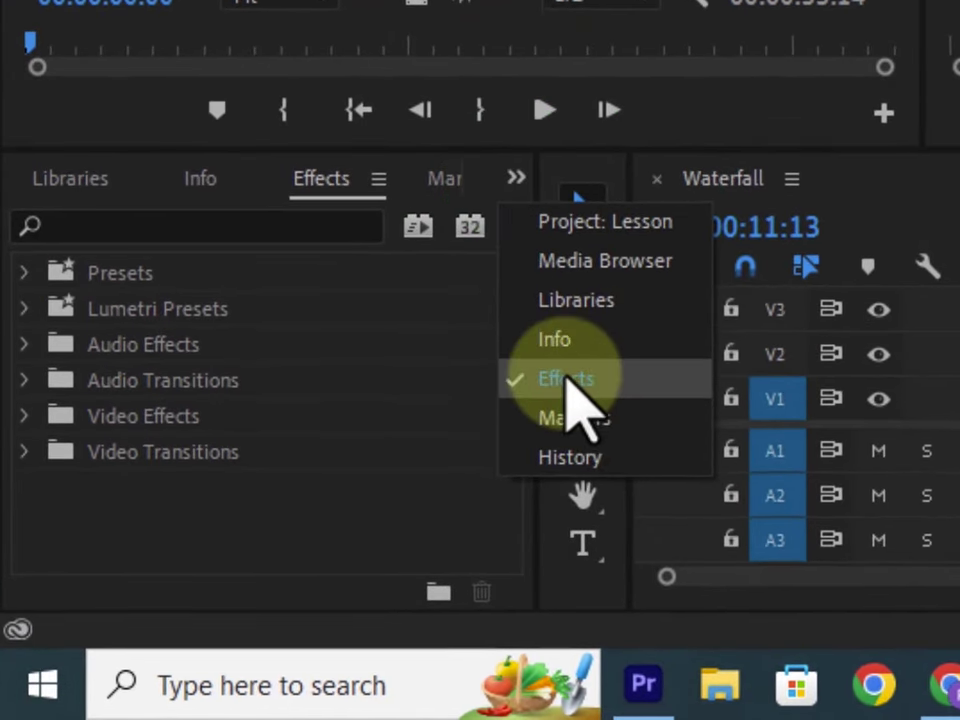
click(565, 379)
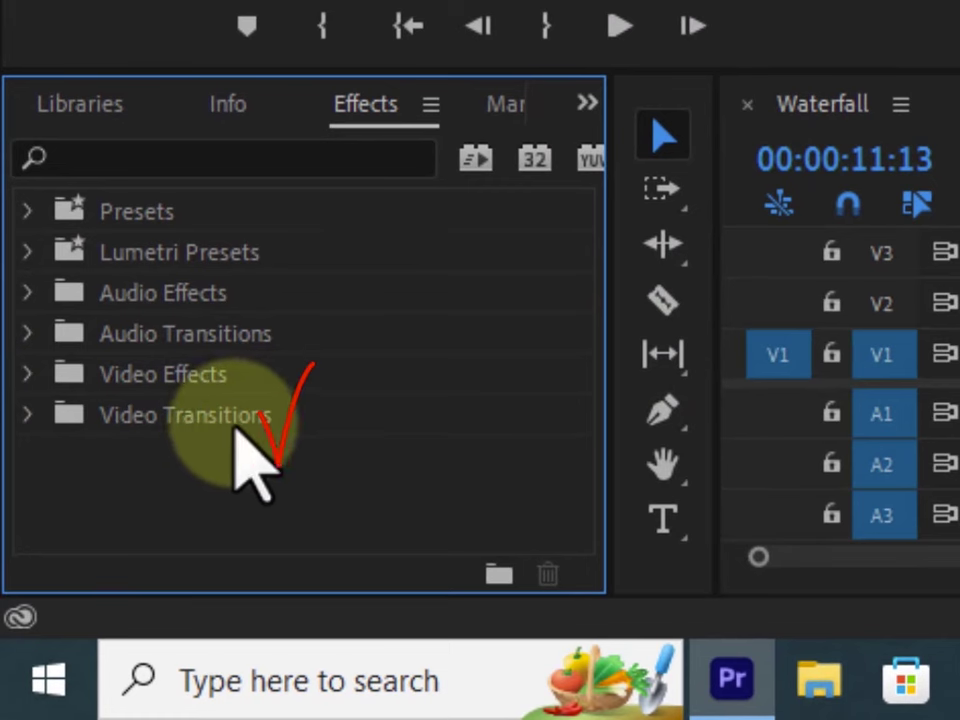
click(30, 414)
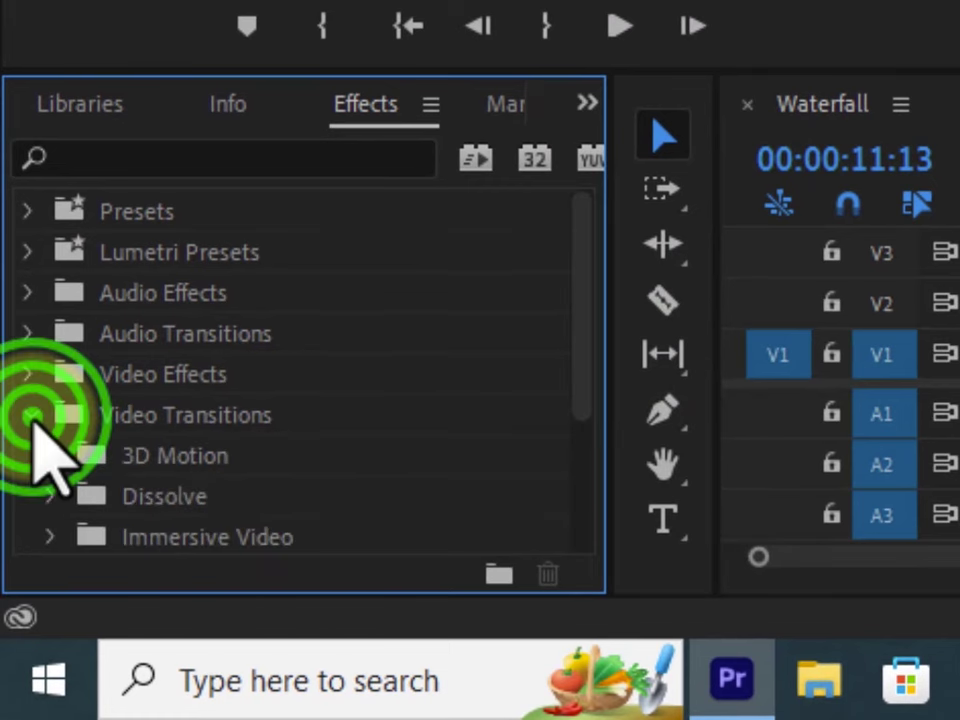
scroll(240, 400, down, 3)
scroll(235, 352, down, 2)
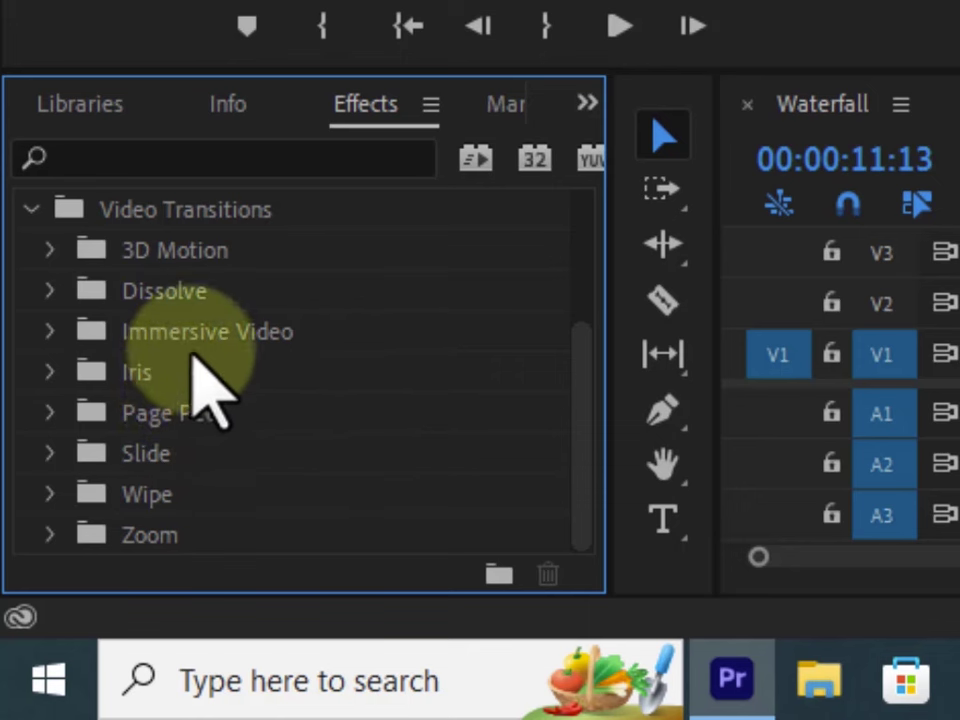
click(51, 290)
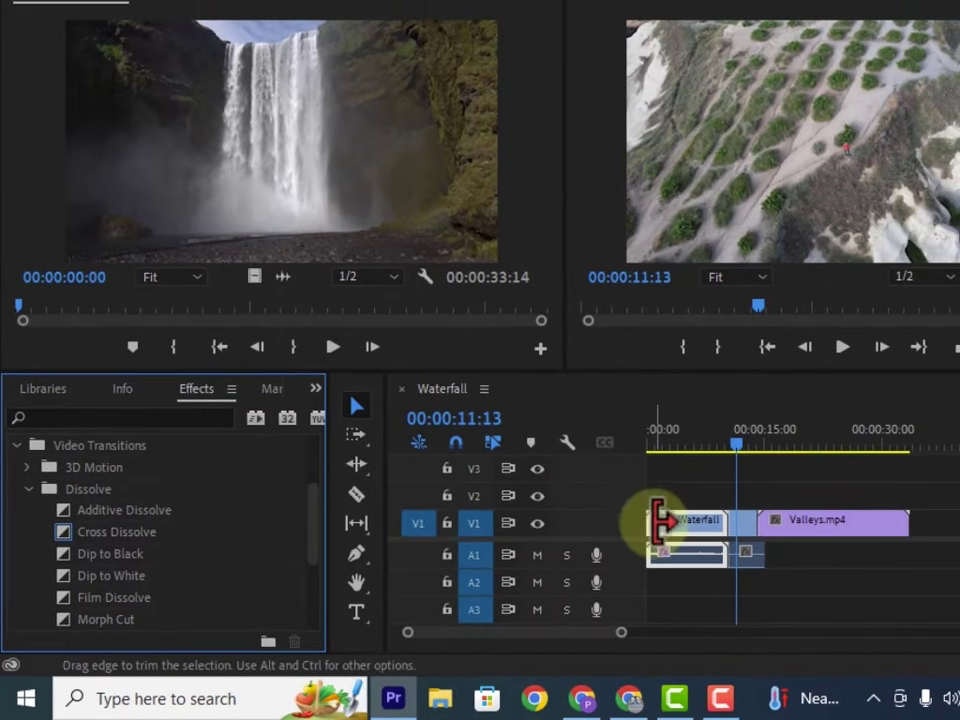
Select the edit point at the start of the Waterfall clip, preview the sequence from the beginning, and return the playhead to the start
click(748, 490)
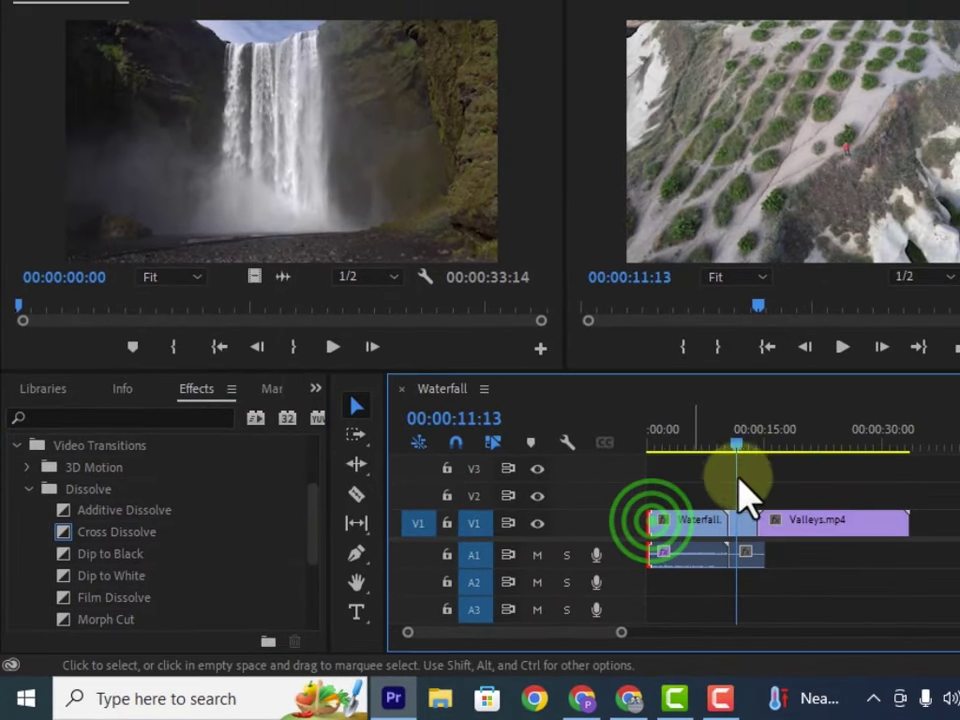
drag(722, 442, 662, 428)
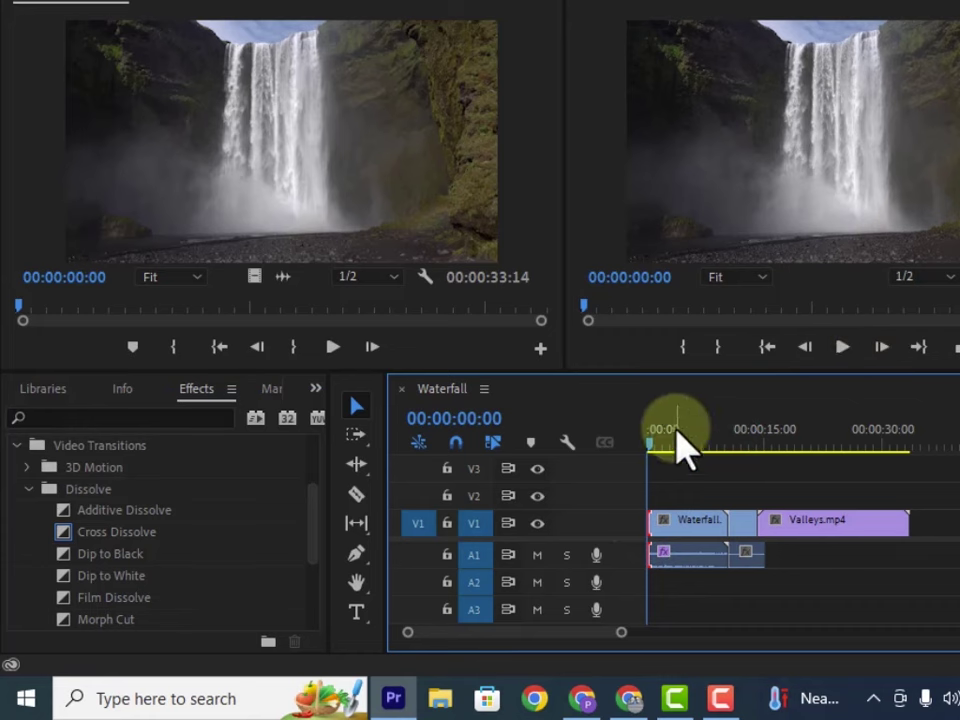
click(843, 348)
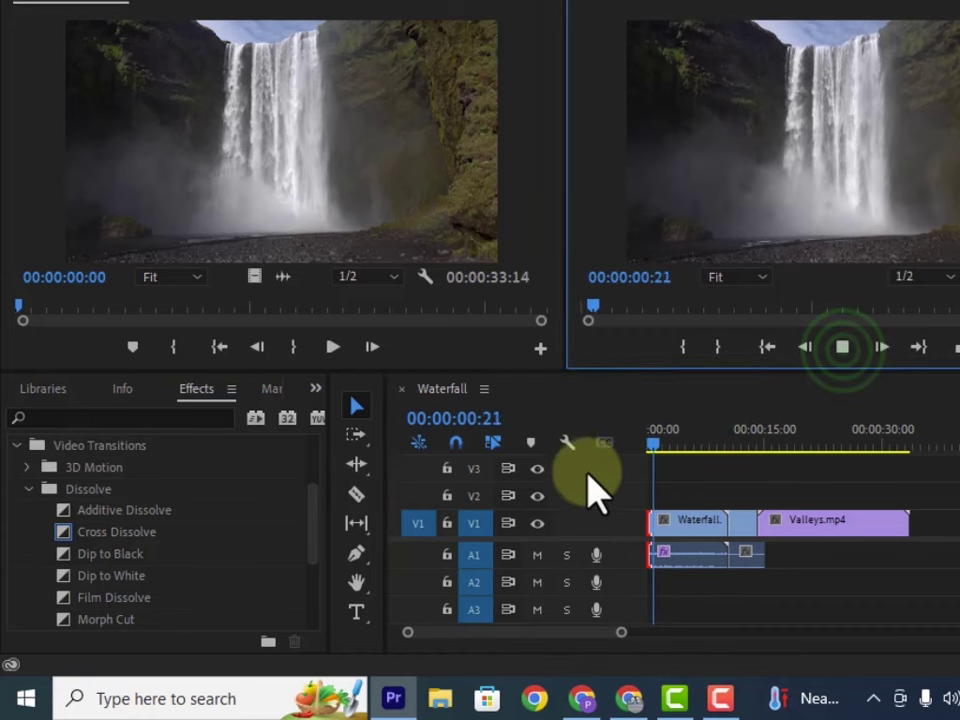
click(655, 440)
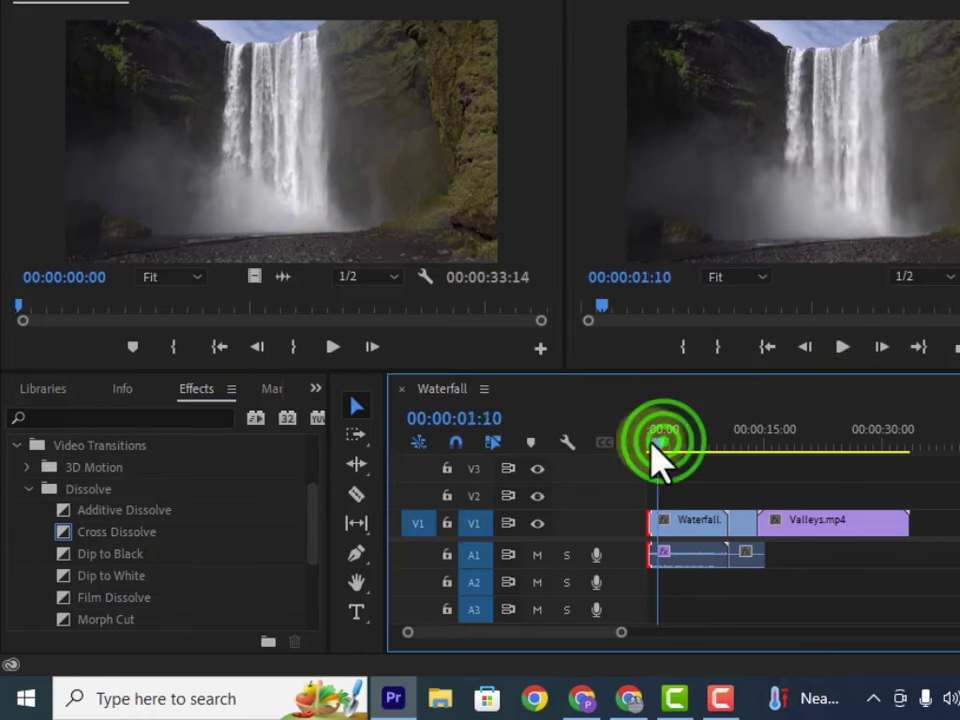
drag(652, 443, 643, 443)
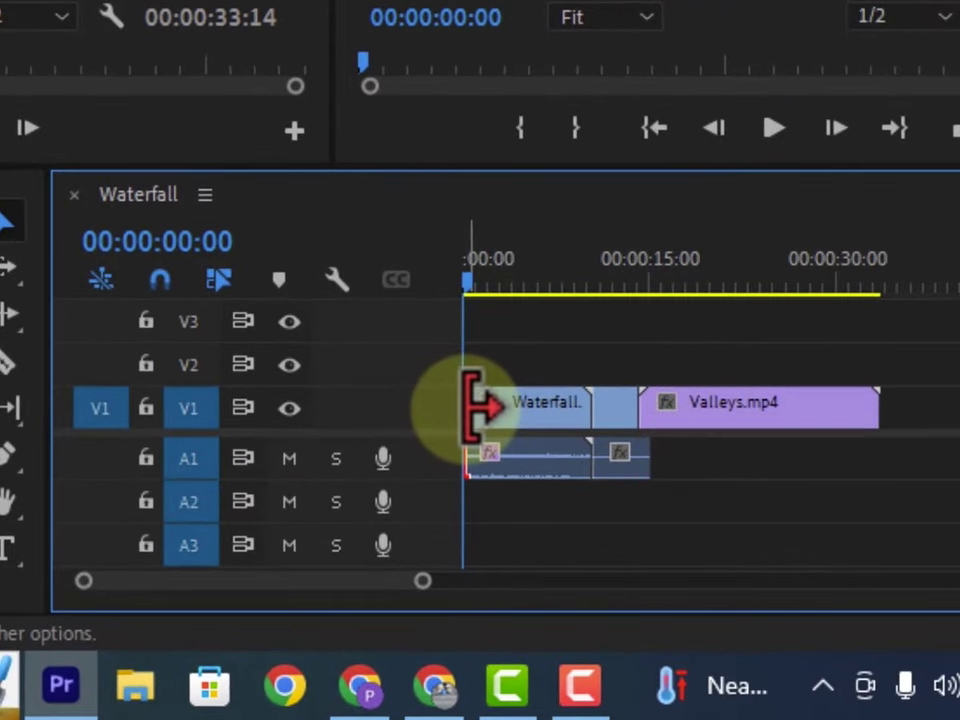
Apply the default Cross Dissolve transition at the start of the Waterfall clip and play the sequence from the beginning to check it
right_click(654, 522)
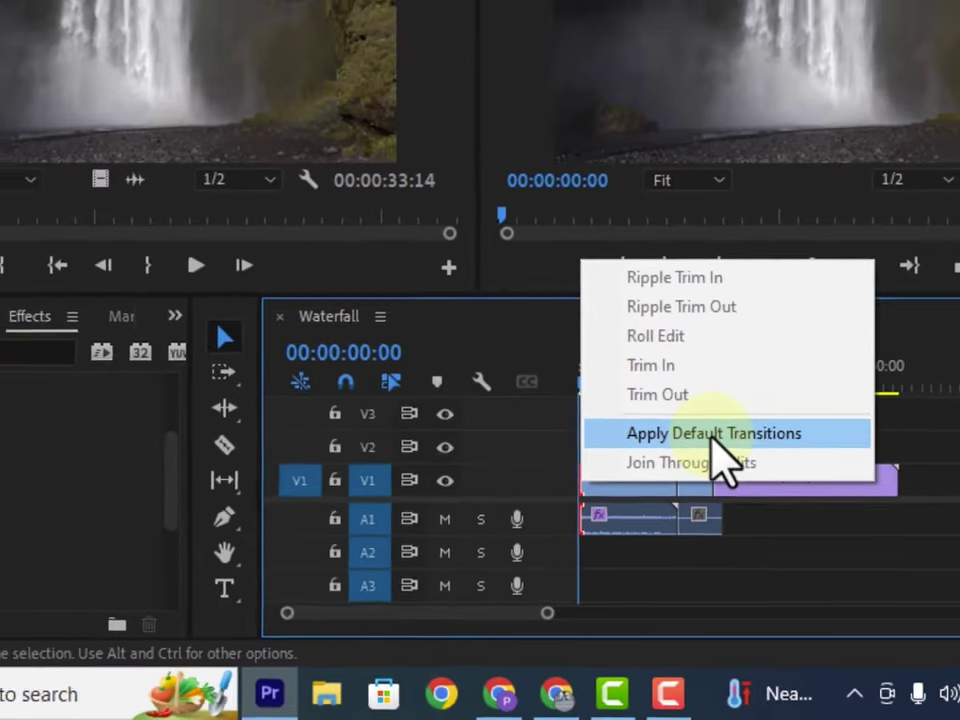
click(634, 349)
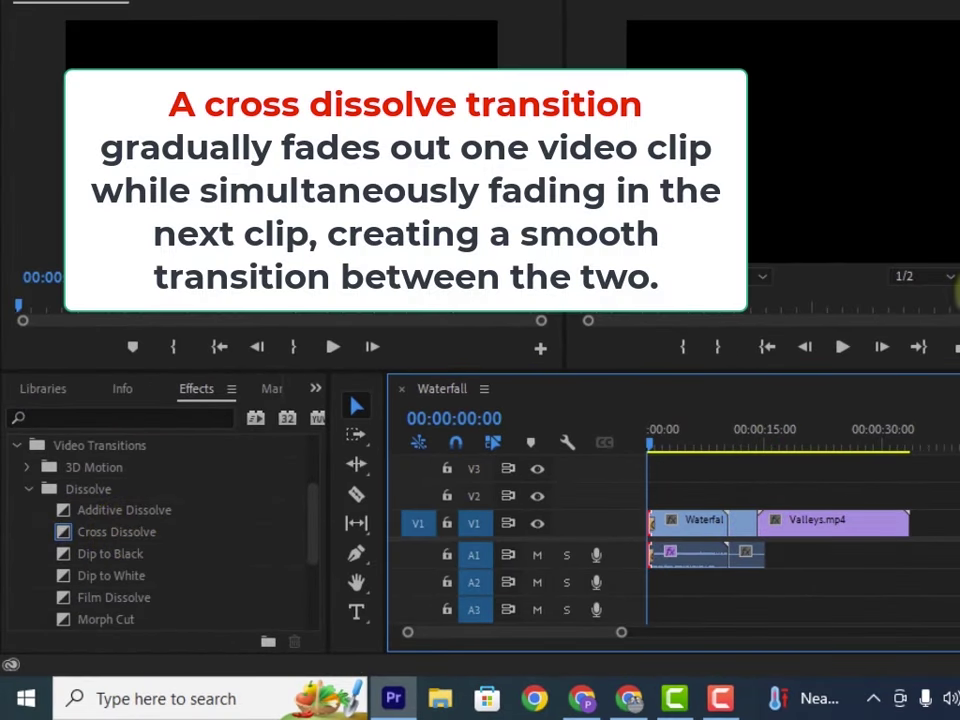
click(843, 348)
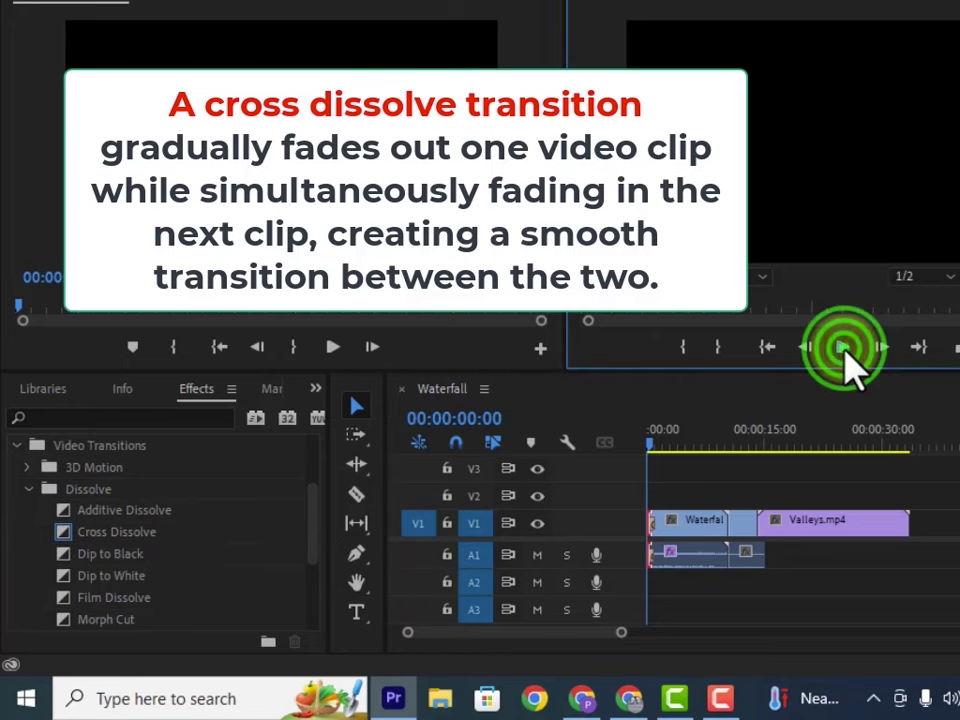
click(843, 348)
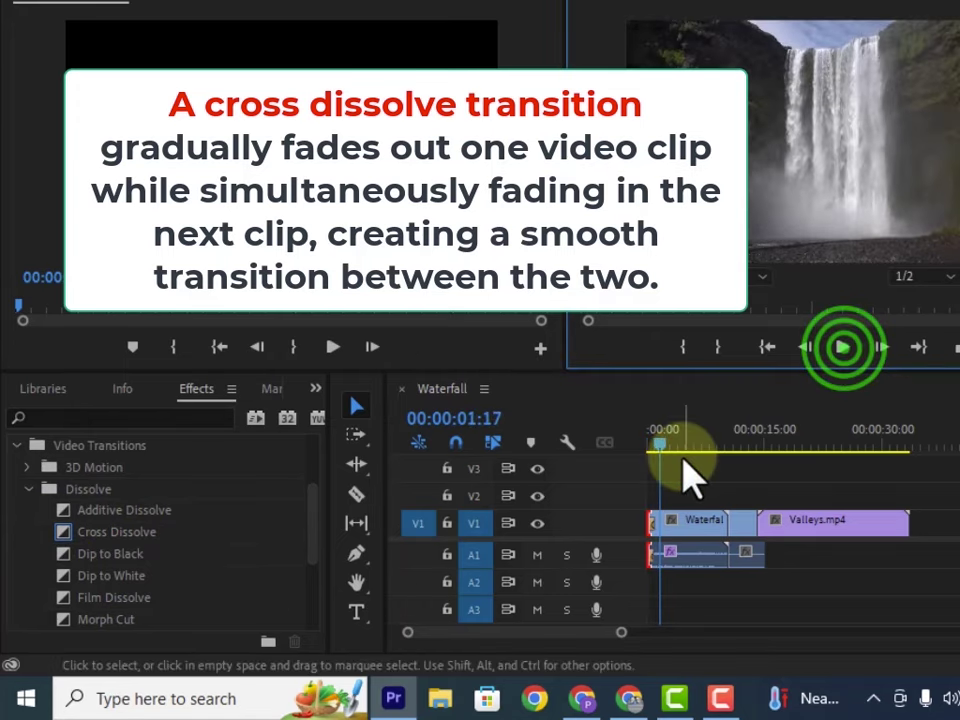
click(655, 443)
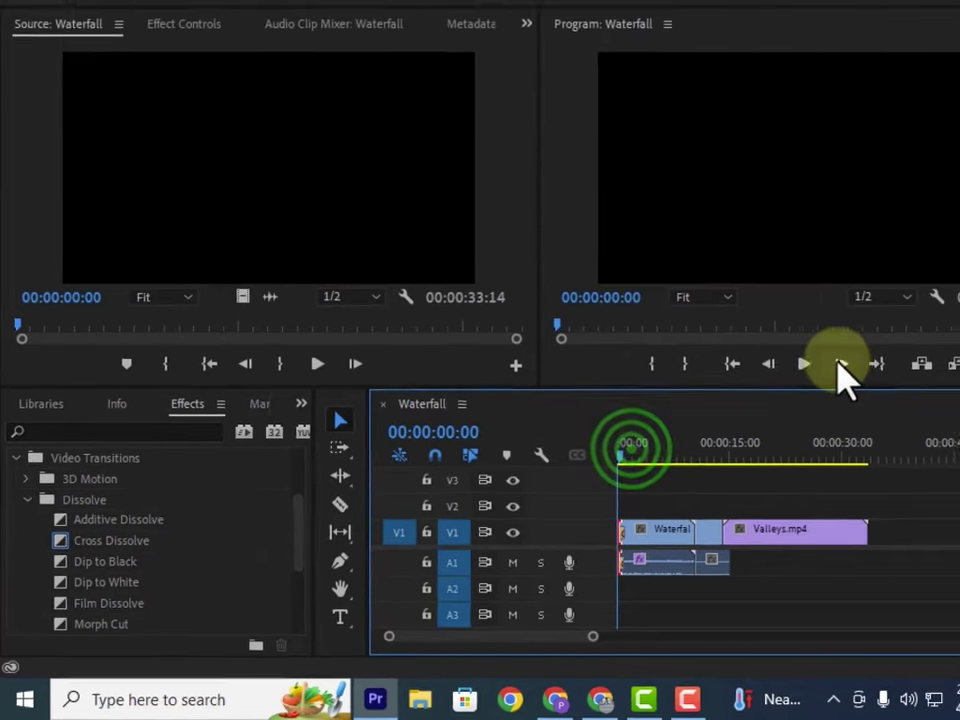
click(805, 364)
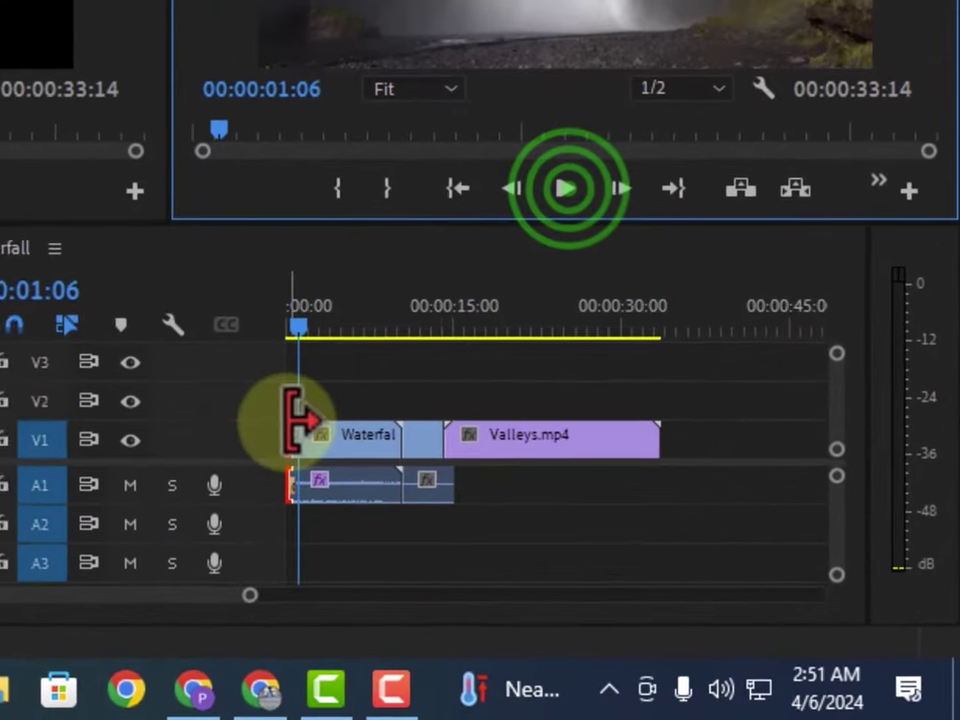
Lengthen the Cross Dissolve at the start of the Waterfall clip on V1 to about 3 seconds
click(287, 438)
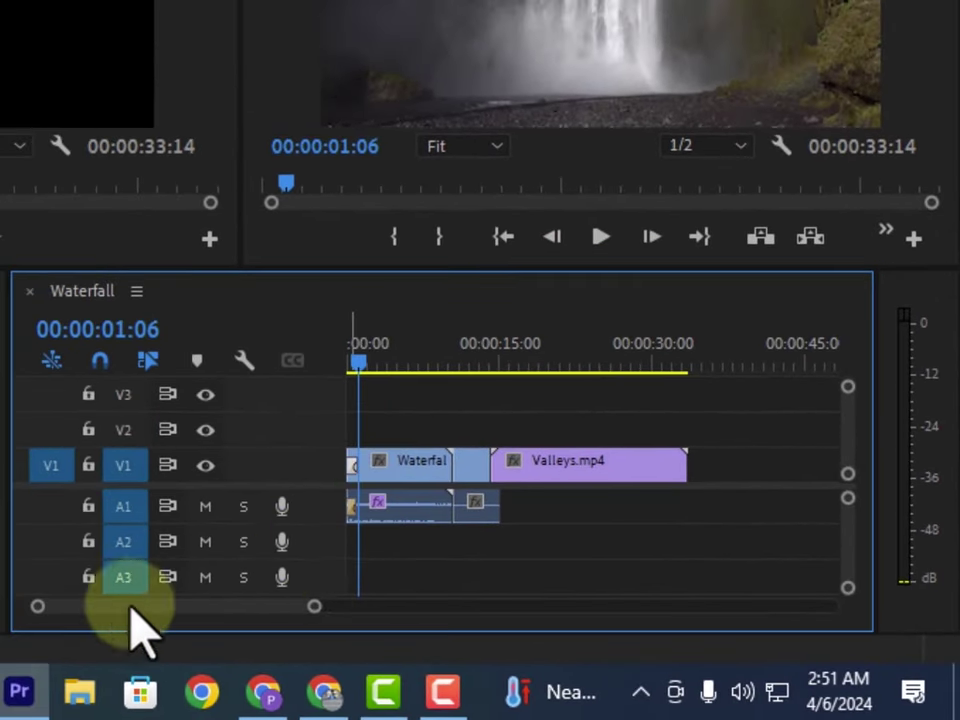
drag(314, 606, 235, 606)
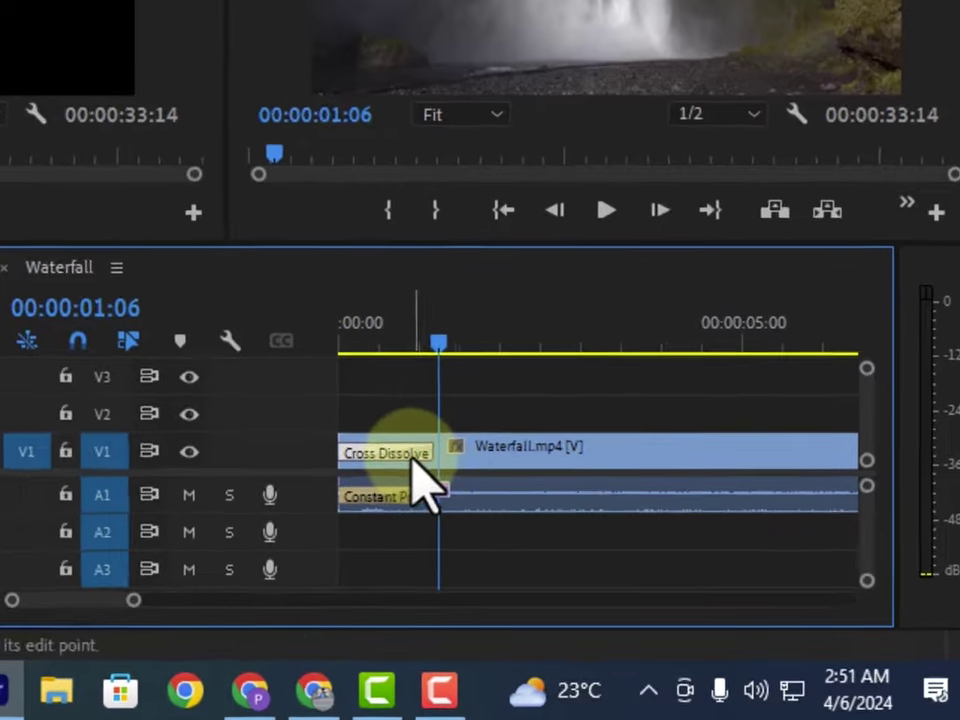
click(412, 467)
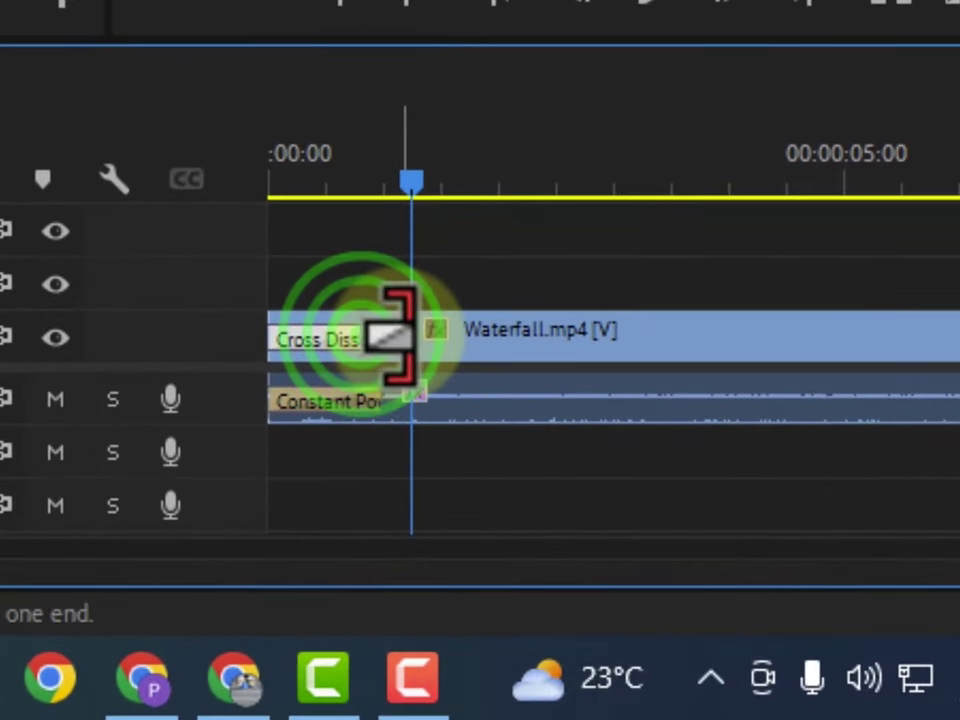
drag(388, 337, 553, 345)
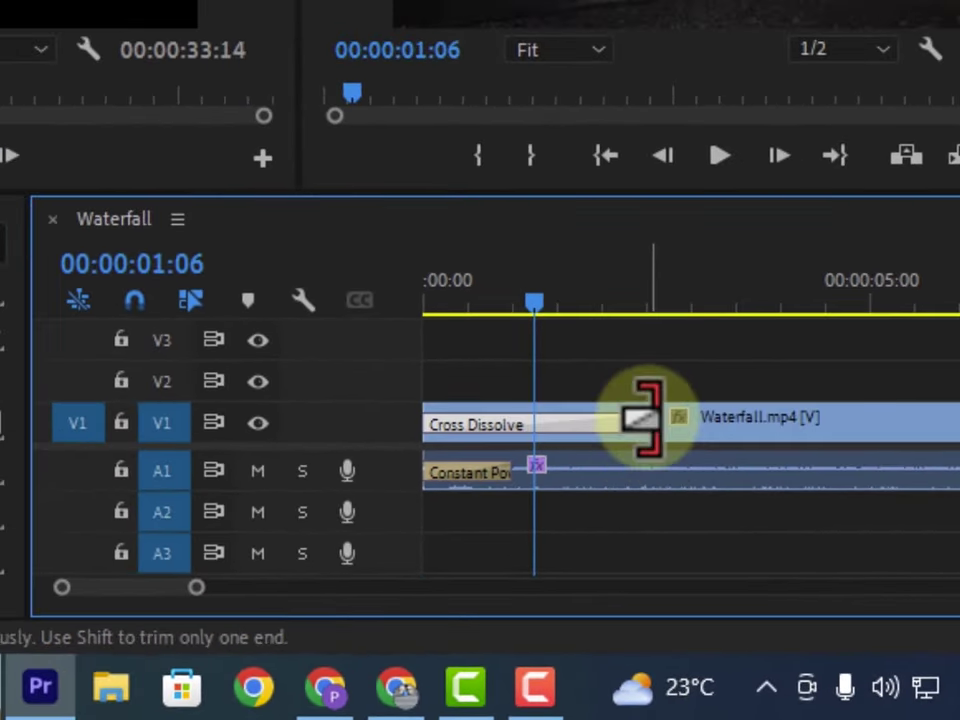
mouse_move(645, 418)
mouse_down()
mouse_move(664, 422)
mouse_move(652, 428)
mouse_up()
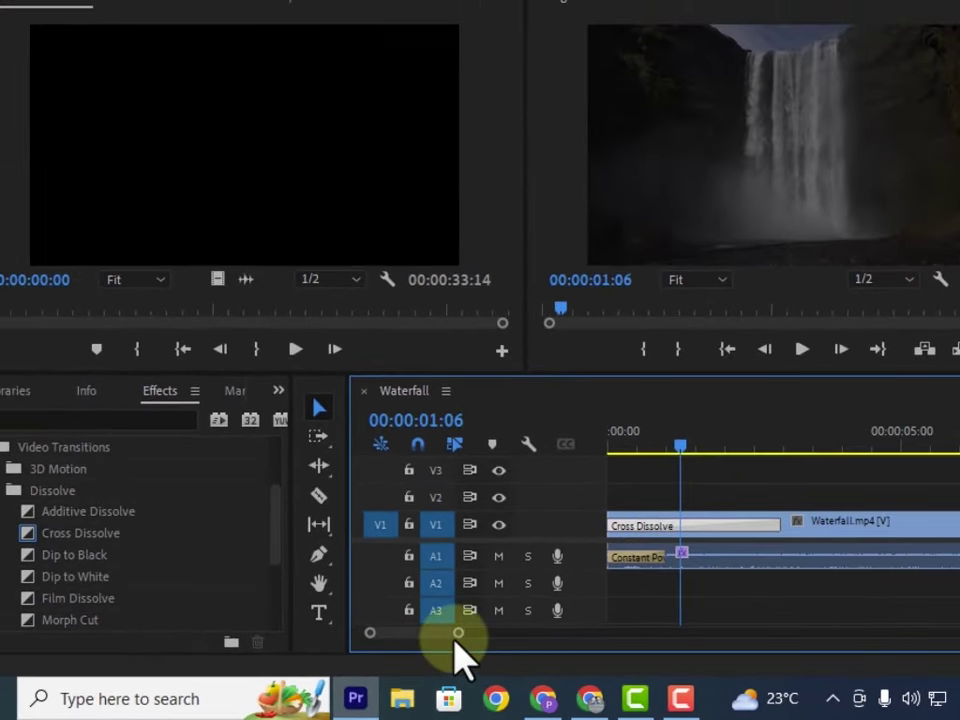
Play the sequence from the beginning twice to review the lengthened Cross Dissolve
drag(457, 637, 524, 660)
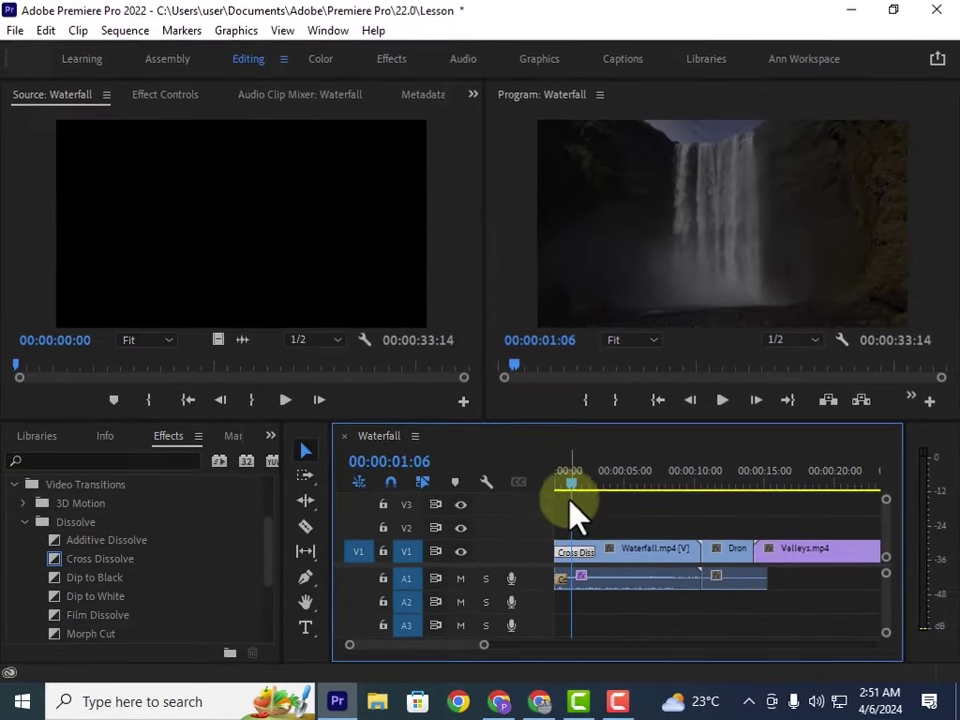
click(597, 463)
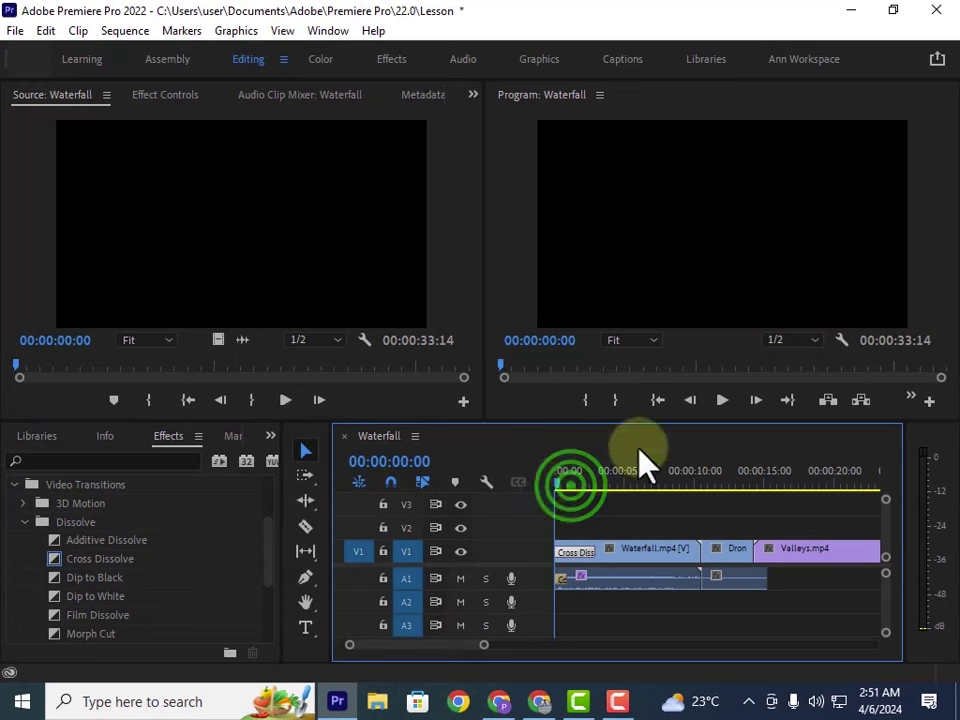
click(722, 400)
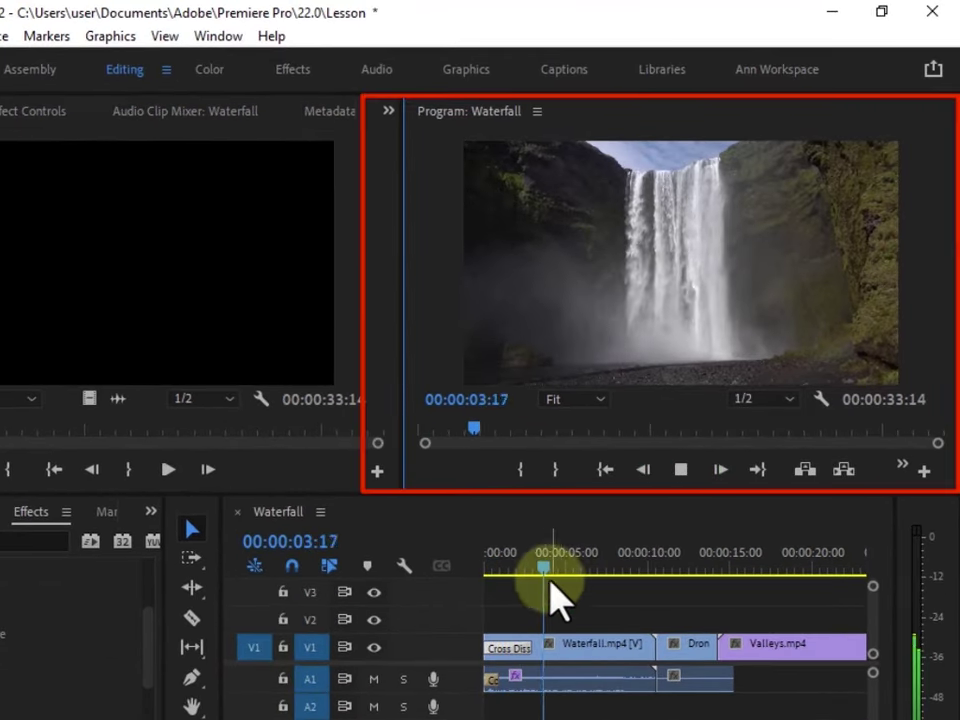
drag(549, 572, 467, 574)
click(681, 469)
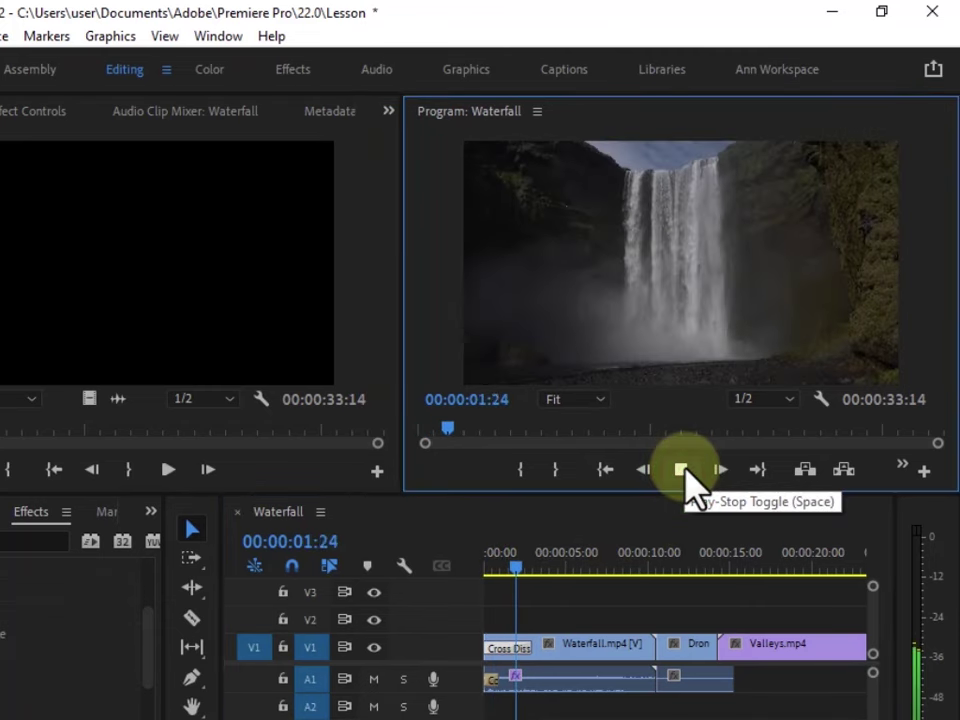
click(683, 469)
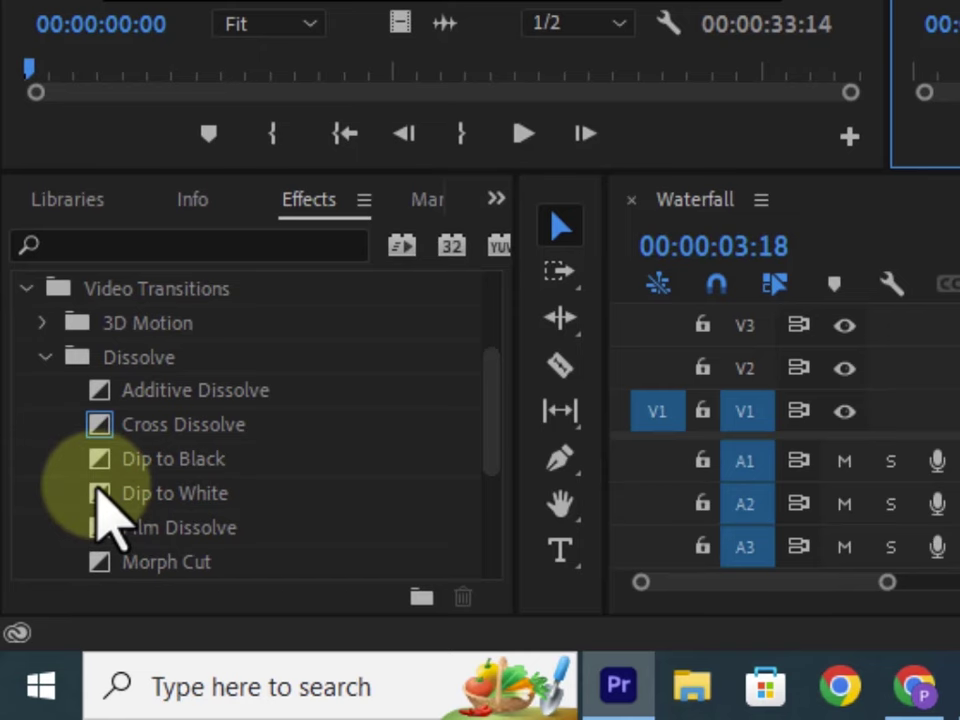
Set Dip to White as the default video transition and return the playhead to the start of the sequence
right_click(97, 490)
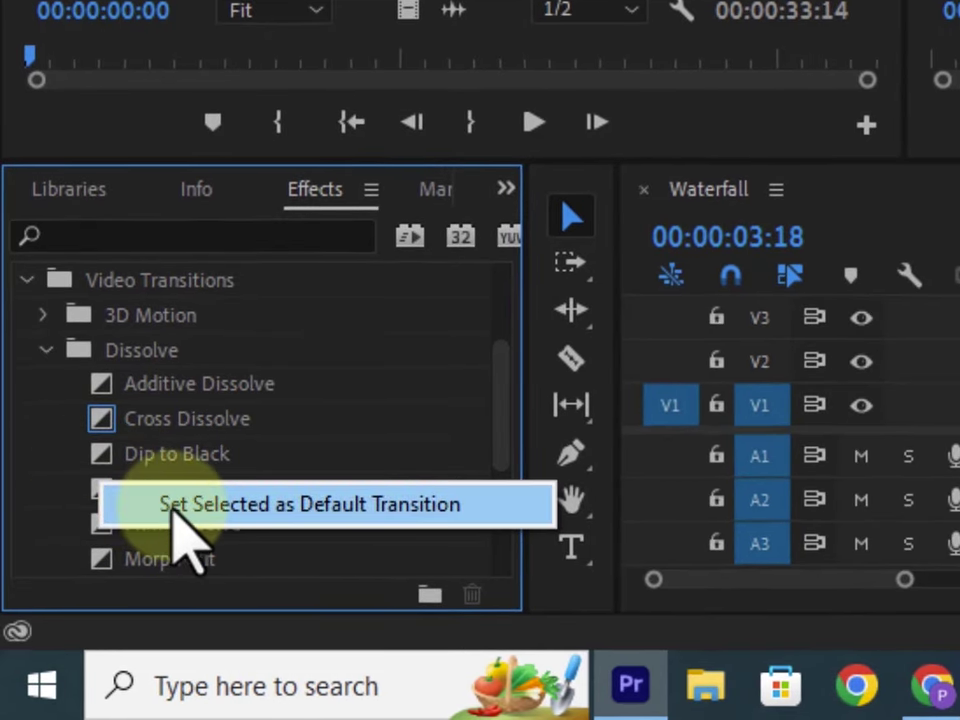
click(384, 508)
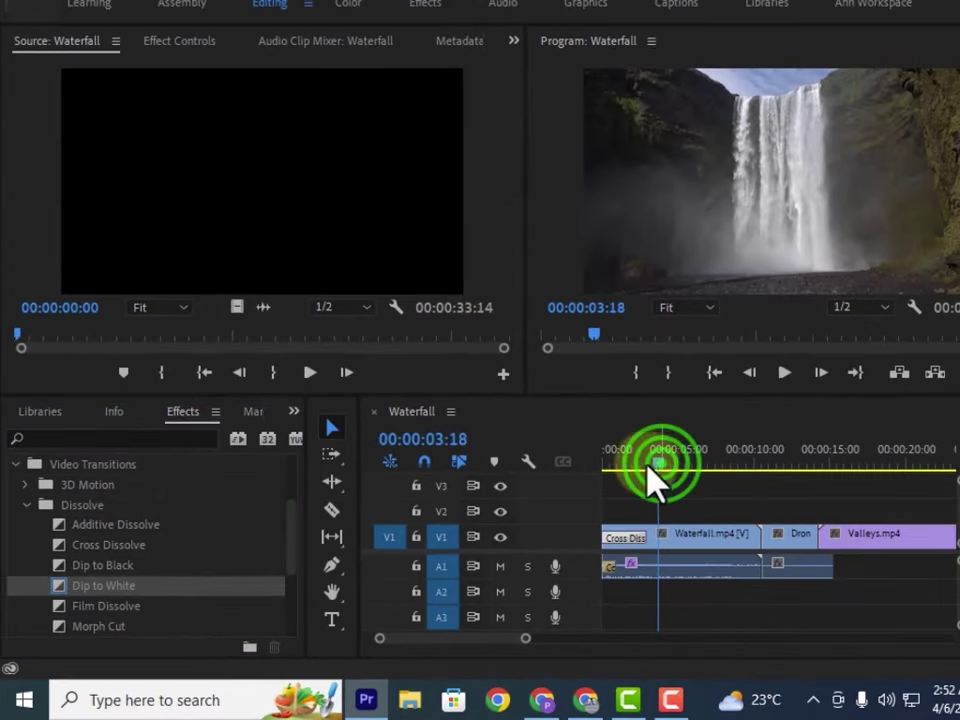
drag(648, 466, 606, 472)
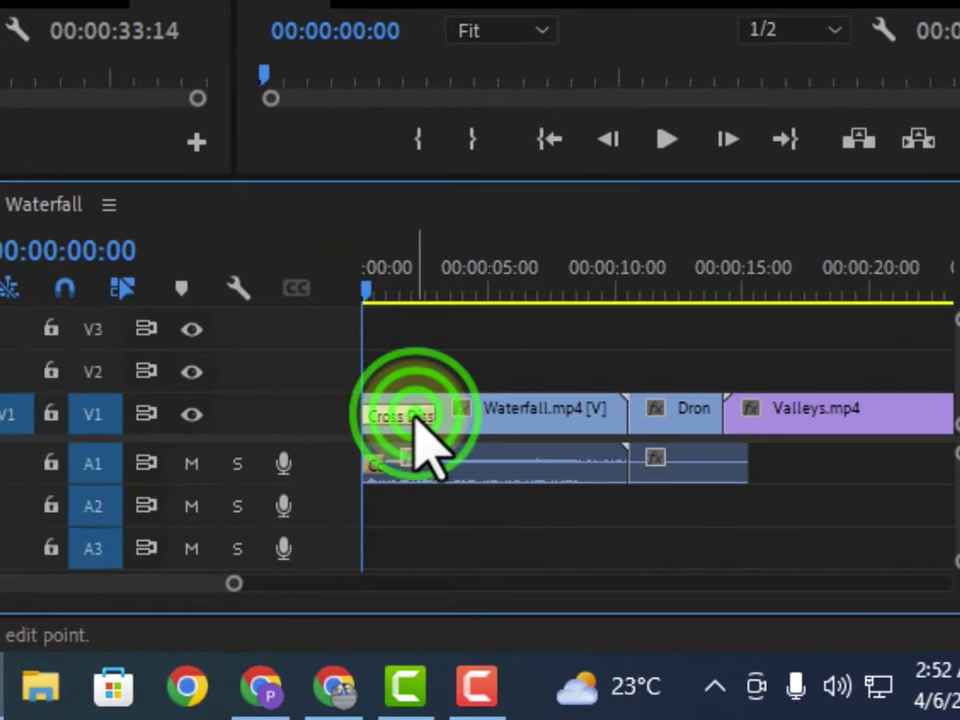
Delete the Cross Dissolve and Constant Power transitions at the start of the Waterfall clip on V1 and A1
drag(233, 583, 88, 583)
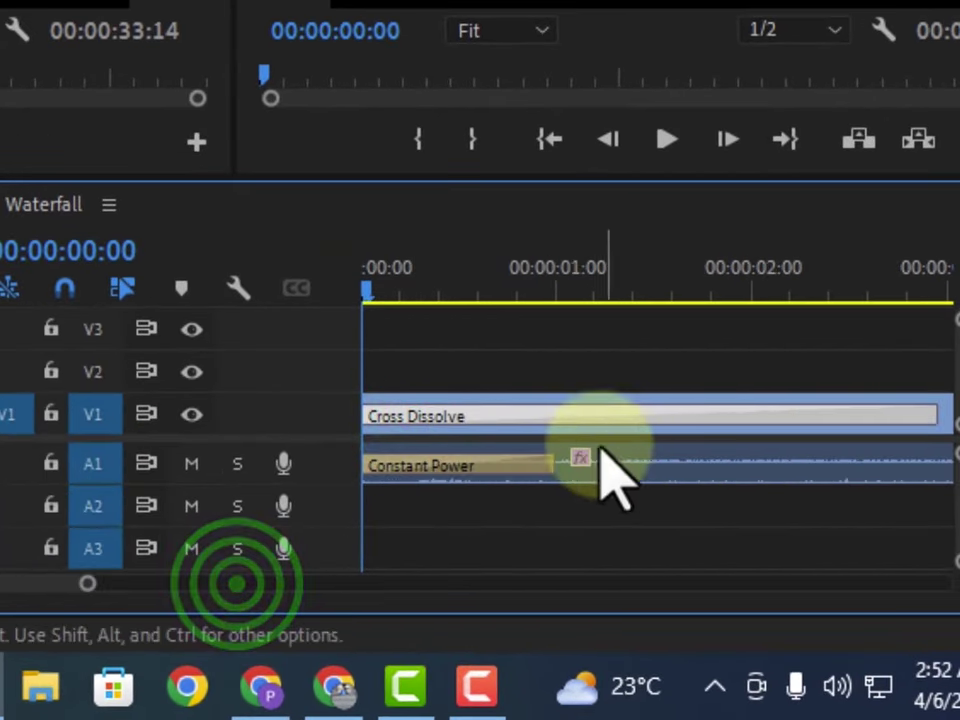
click(508, 415)
key(Delete)
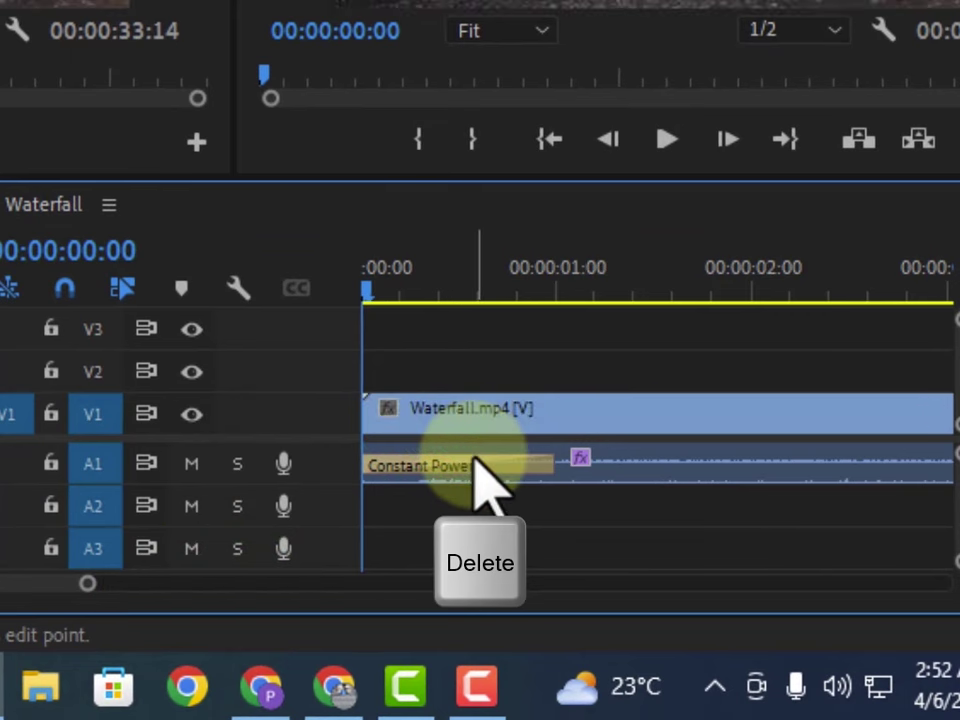
click(477, 465)
key(Delete)
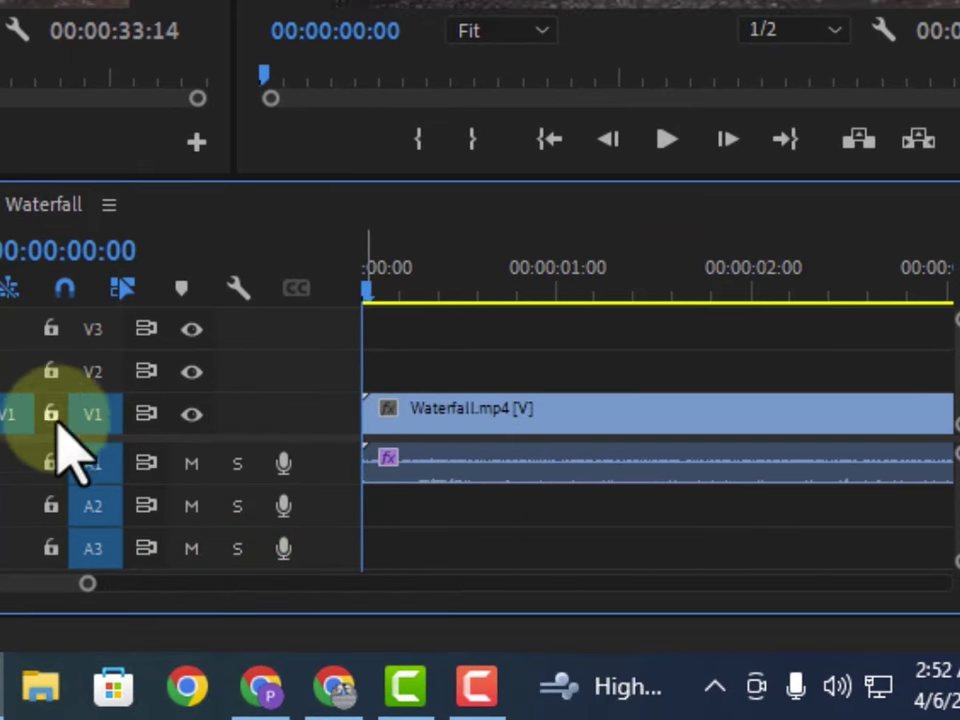
Apply the default Dip to White transition at the start of the Waterfall clip and play the sequence from the beginning twice
right_click(378, 412)
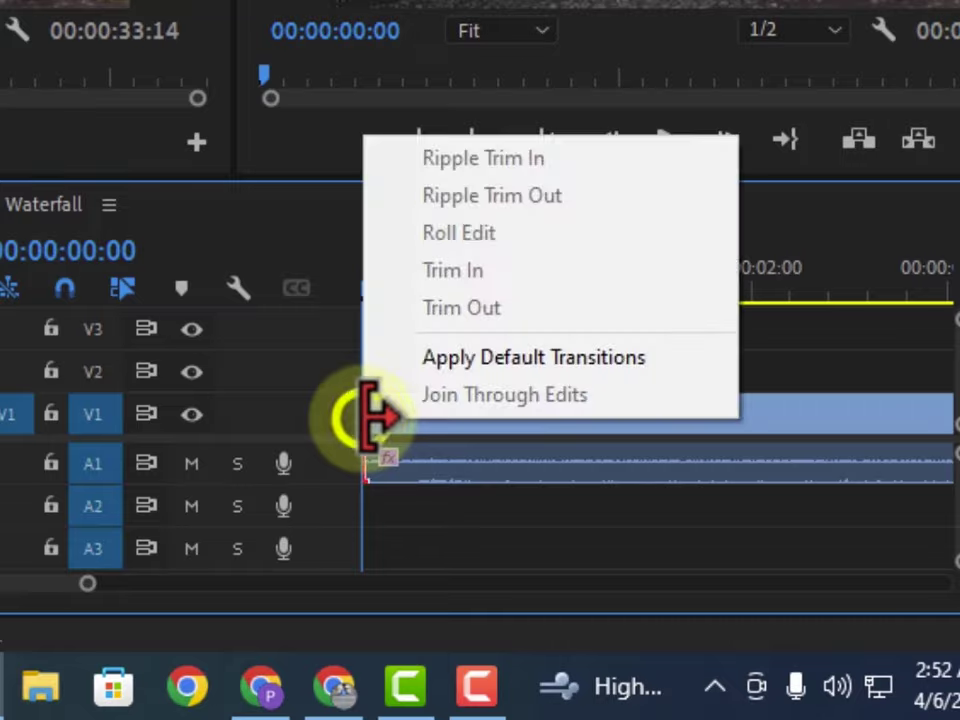
click(450, 360)
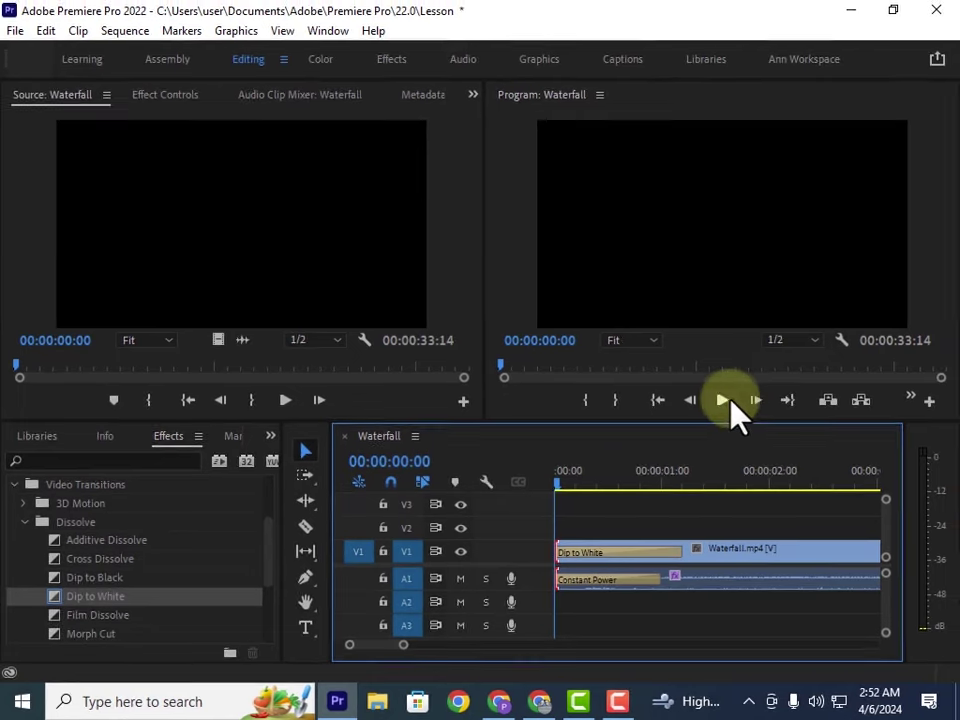
click(767, 384)
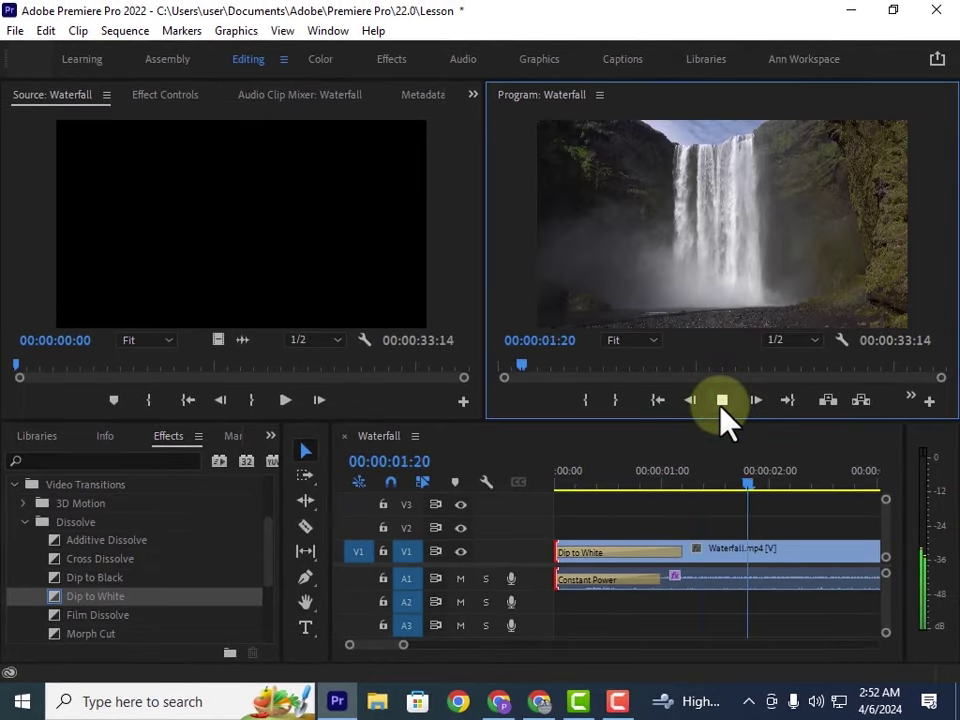
click(722, 402)
drag(779, 490, 544, 492)
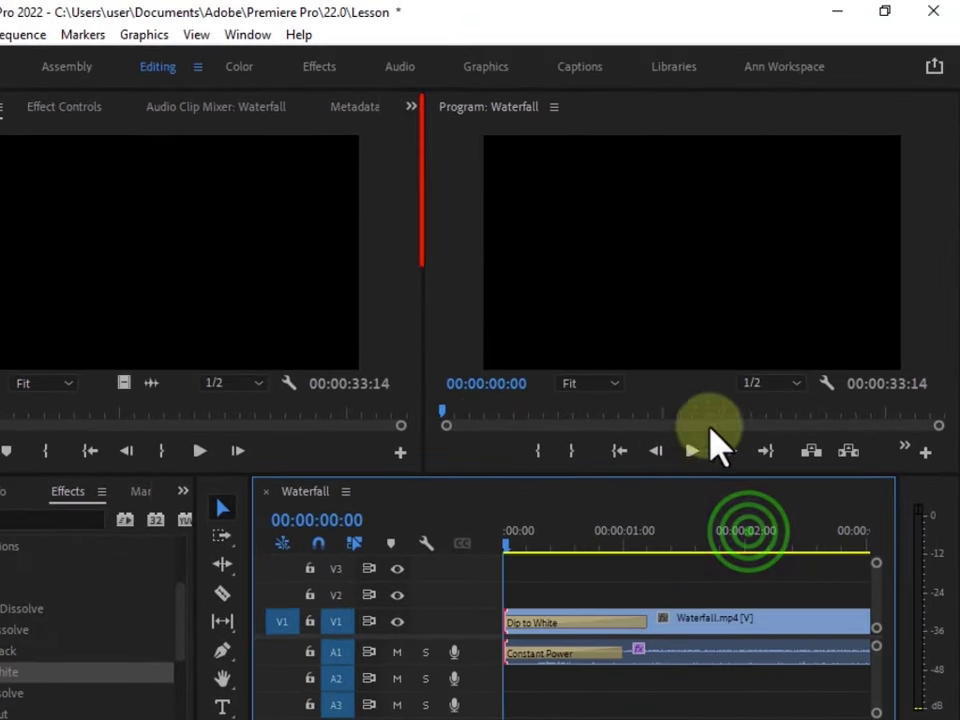
click(713, 403)
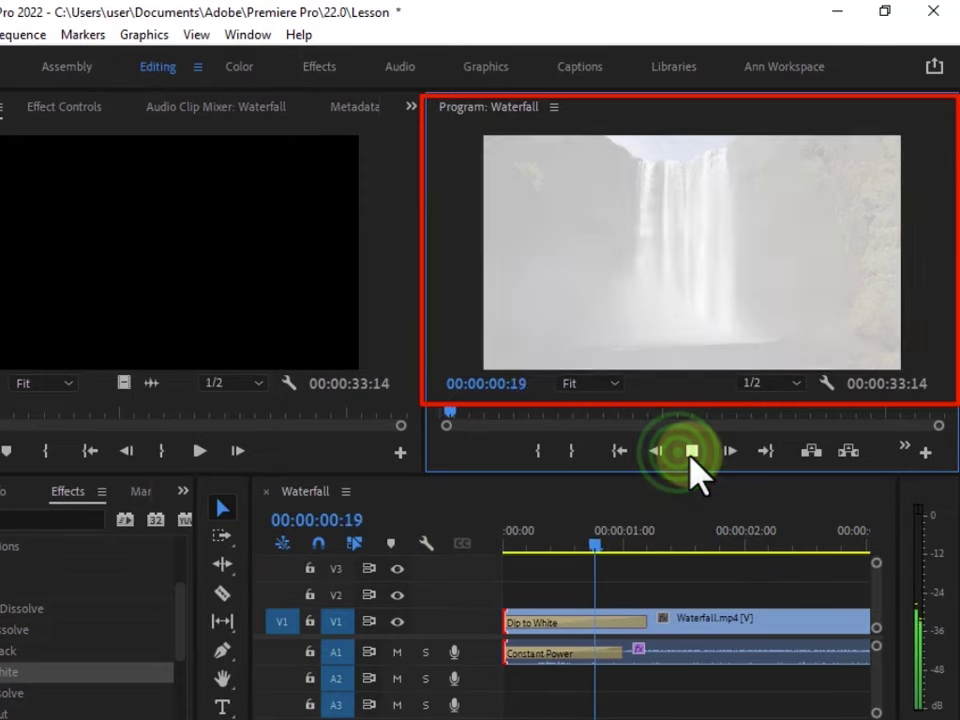
click(690, 453)
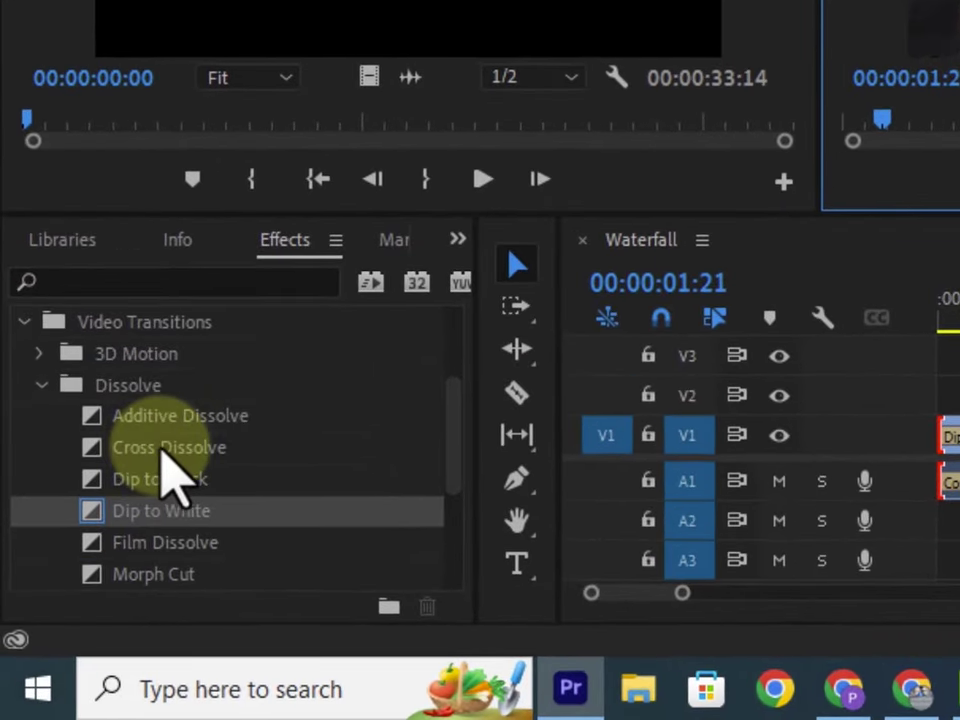
Set Cross Dissolve as the default video transition
right_click(159, 447)
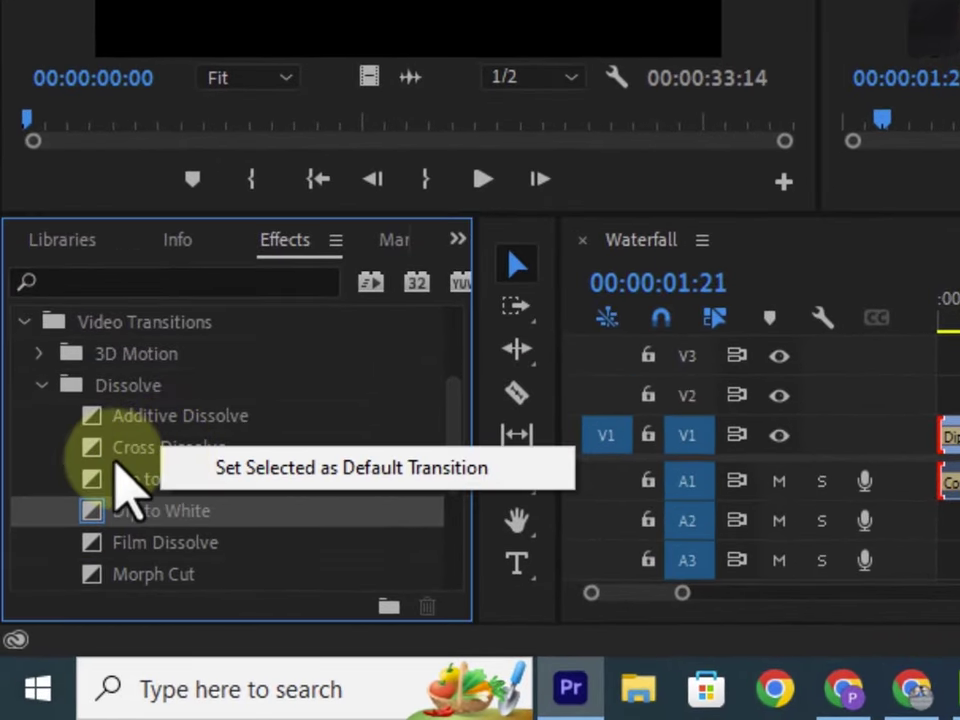
click(714, 196)
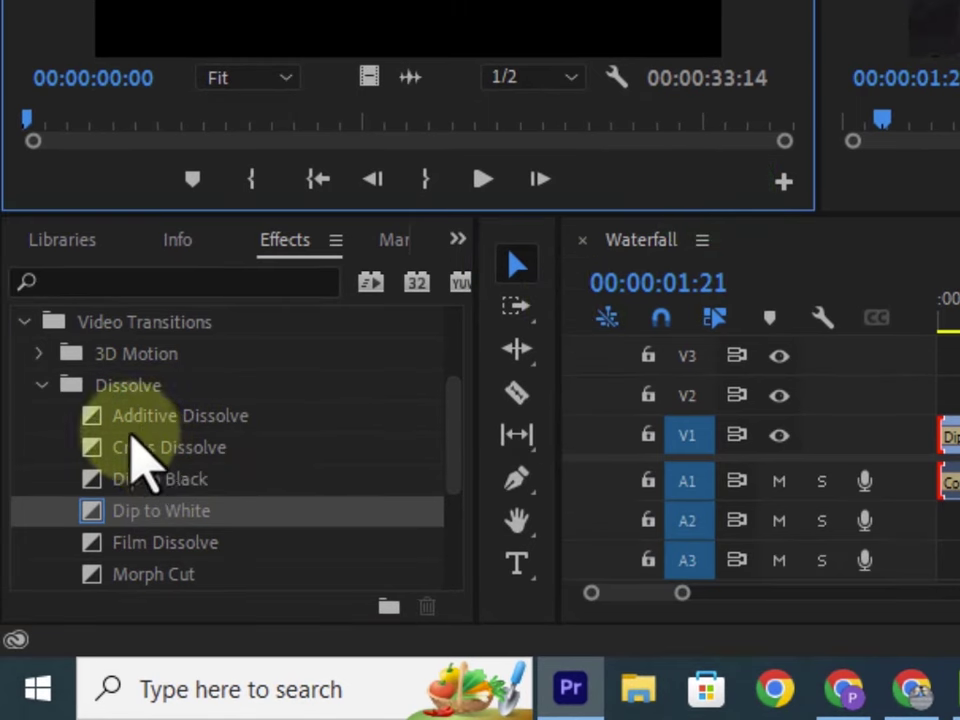
right_click(135, 450)
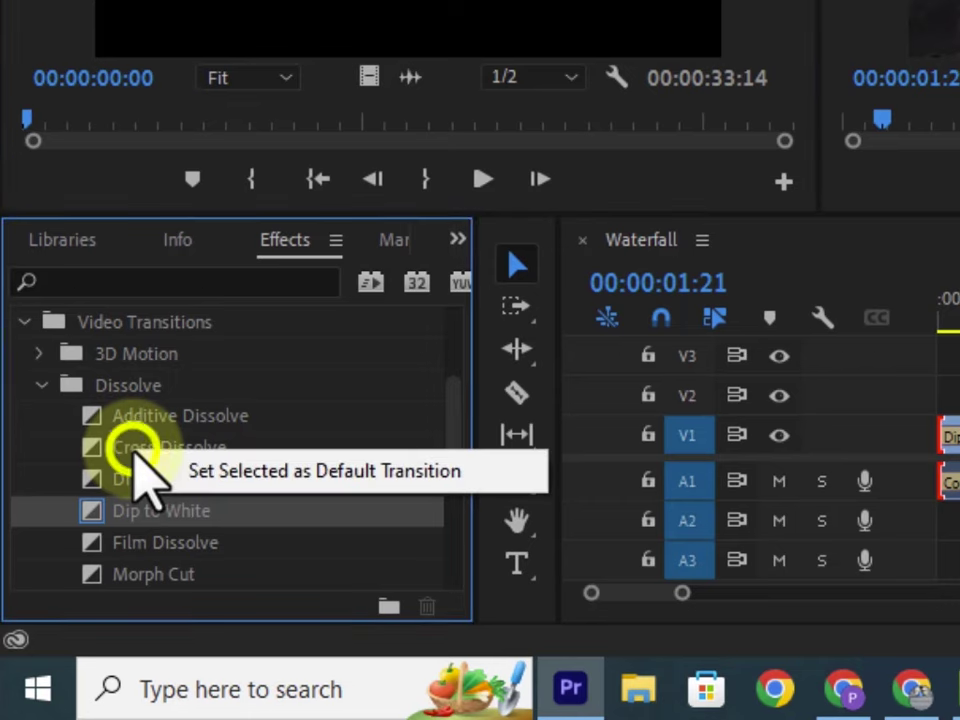
click(400, 480)
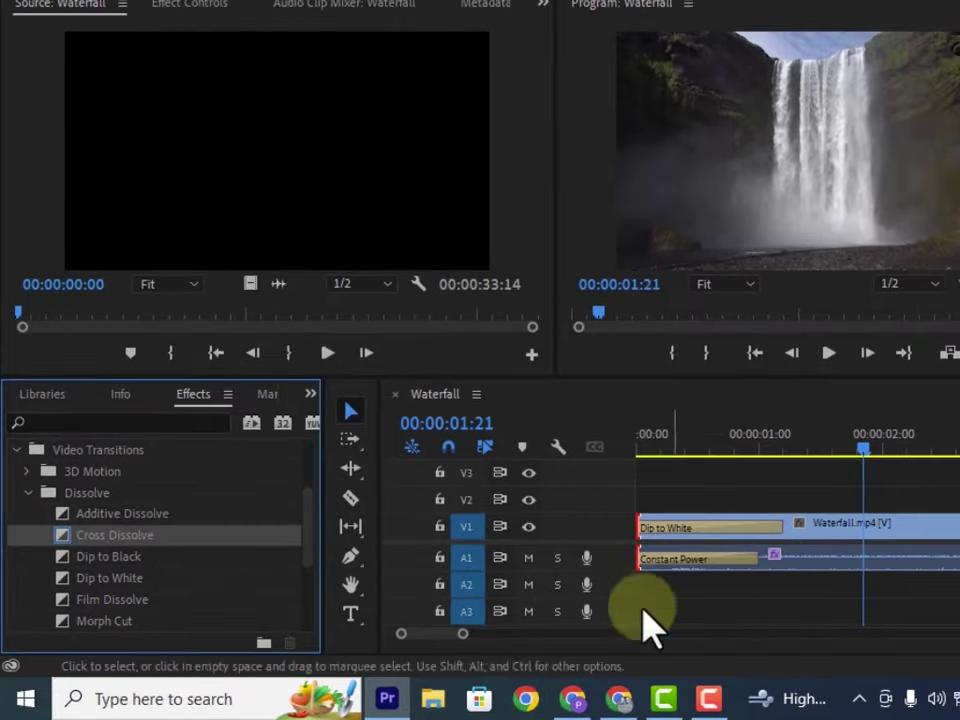
Delete the Dip to White and Constant Power transitions at the start of the Waterfall clip
drag(460, 634, 525, 634)
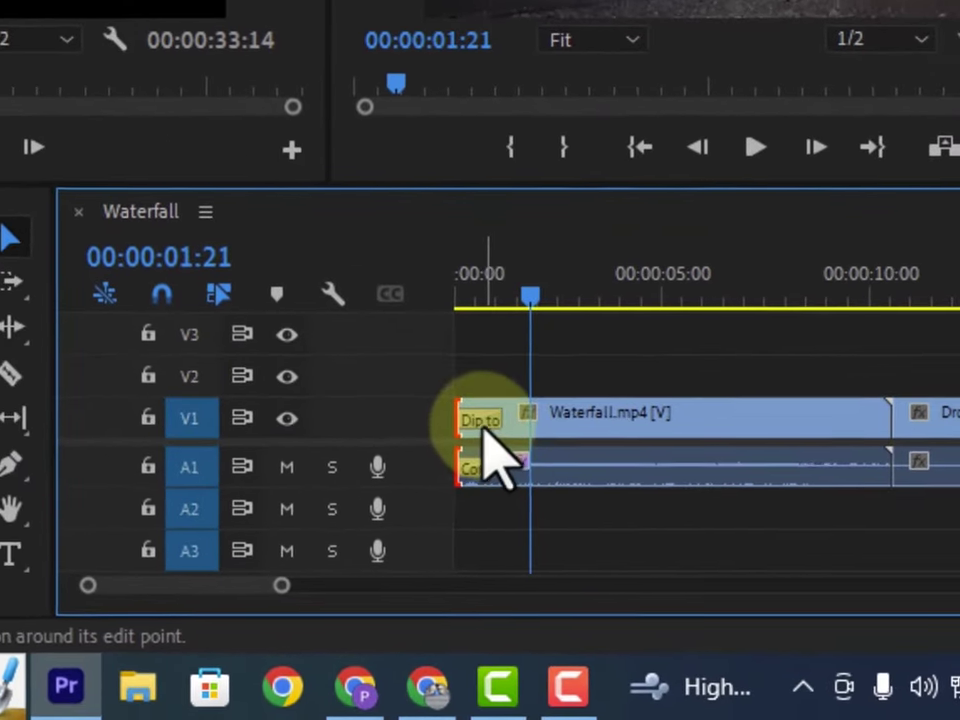
click(598, 504)
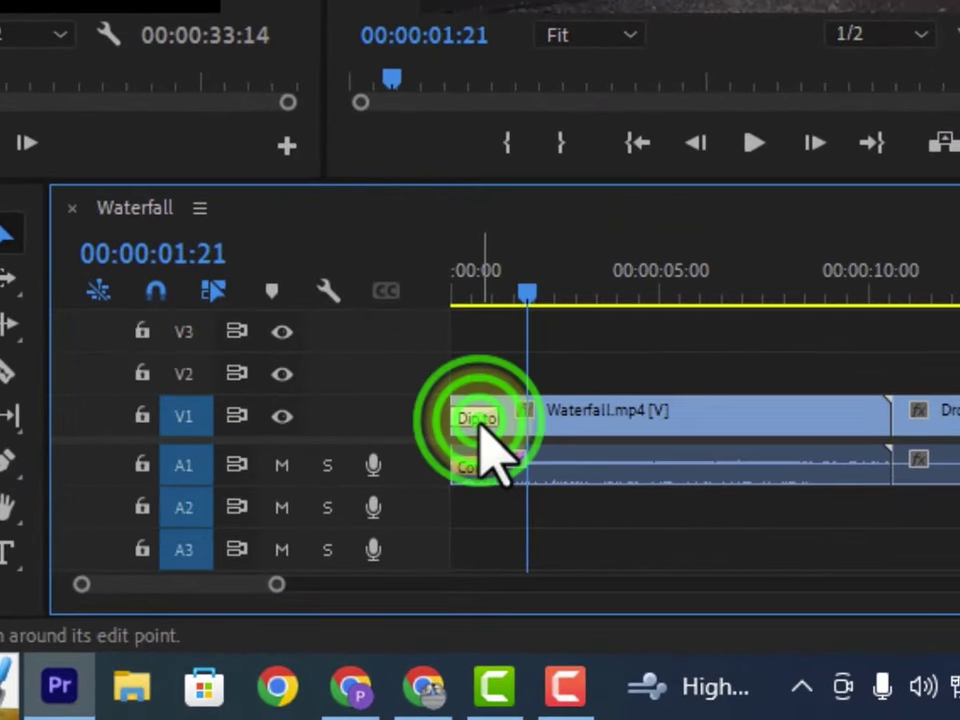
key(Delete)
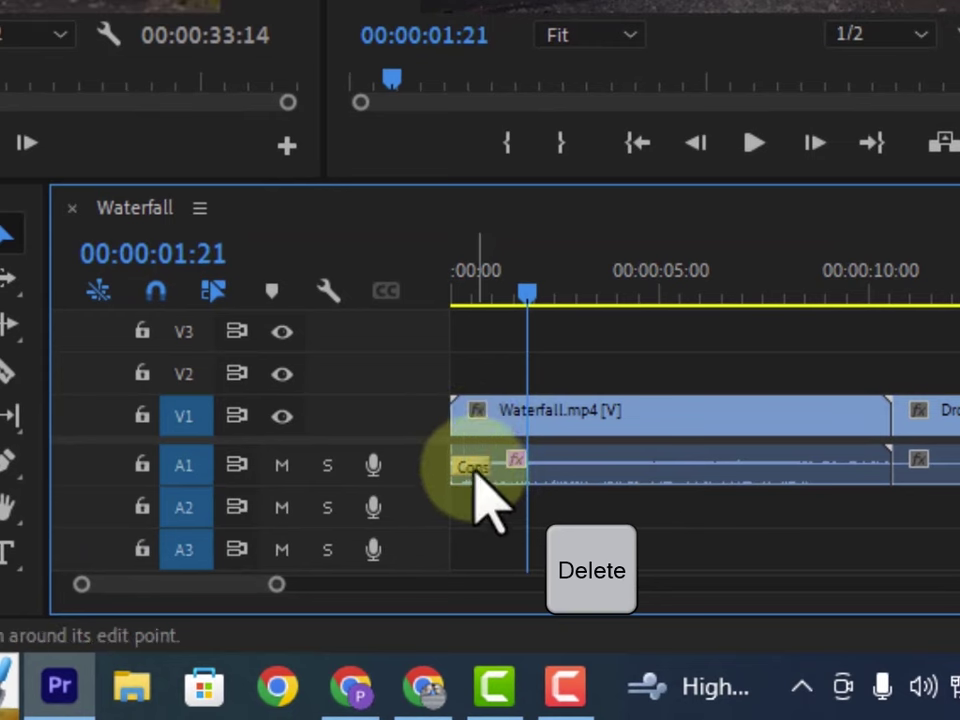
key(Delete)
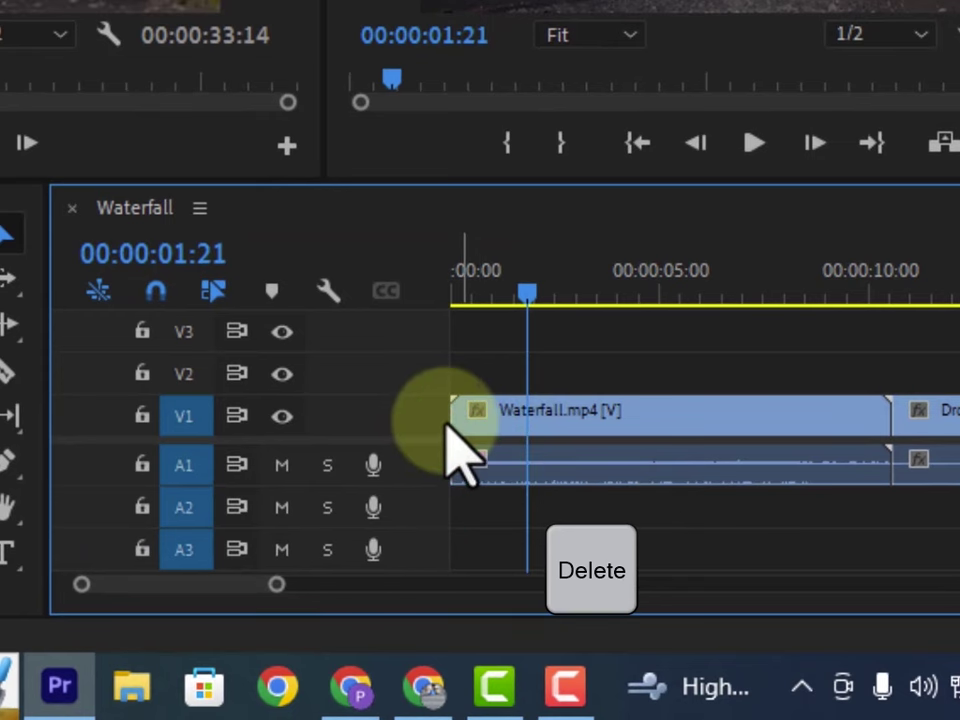
Apply the default Cross Dissolve at the start of the Waterfall clip and play the sequence from the beginning to check it
right_click(454, 415)
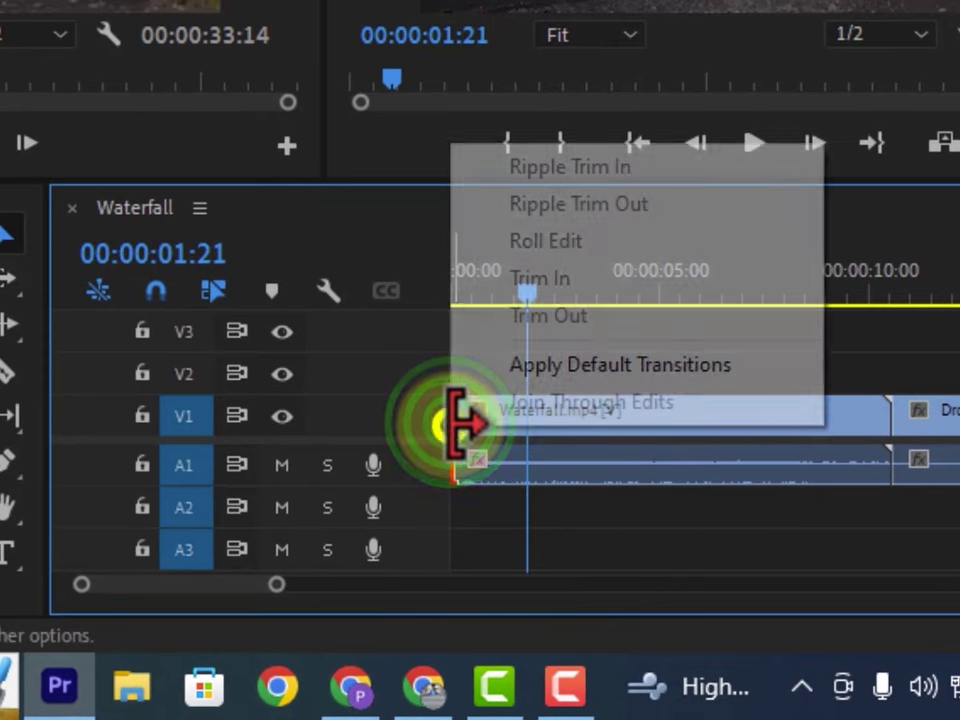
click(604, 366)
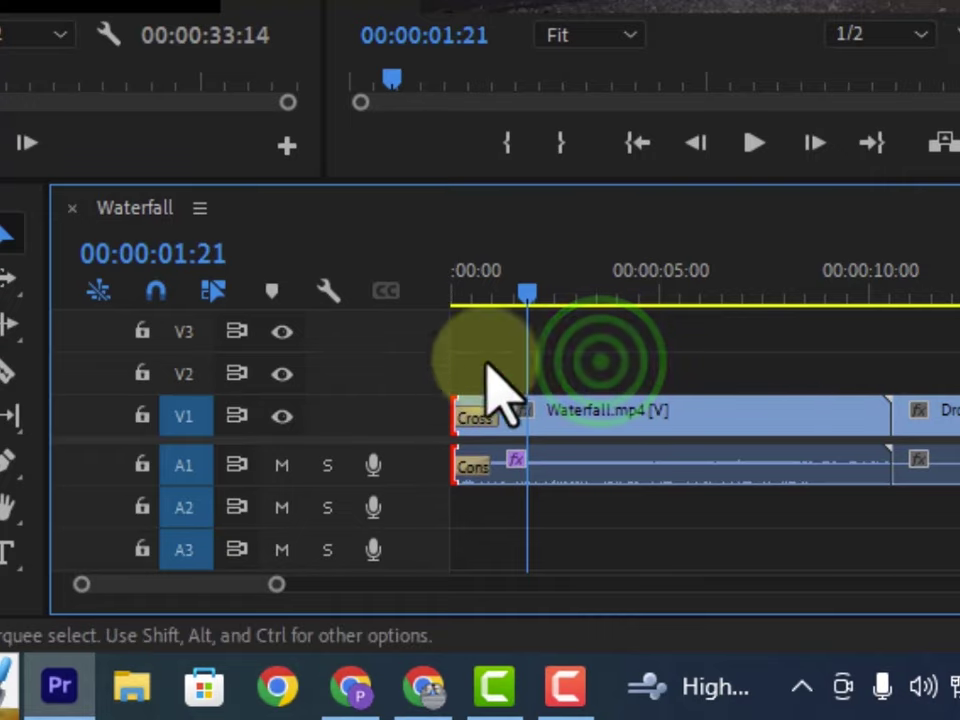
drag(524, 300, 454, 302)
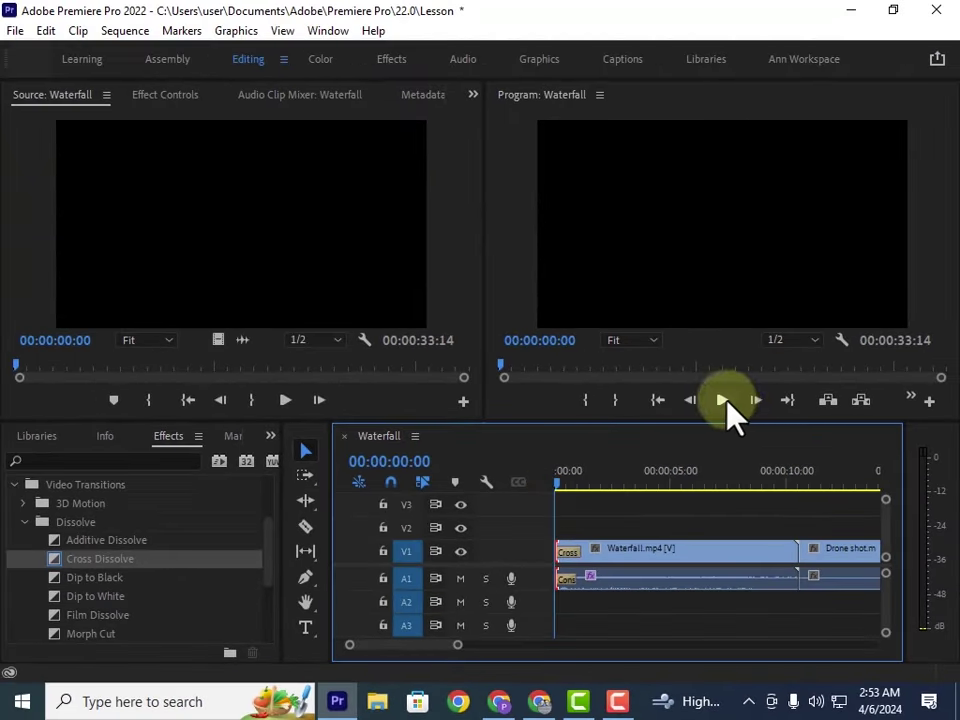
click(724, 402)
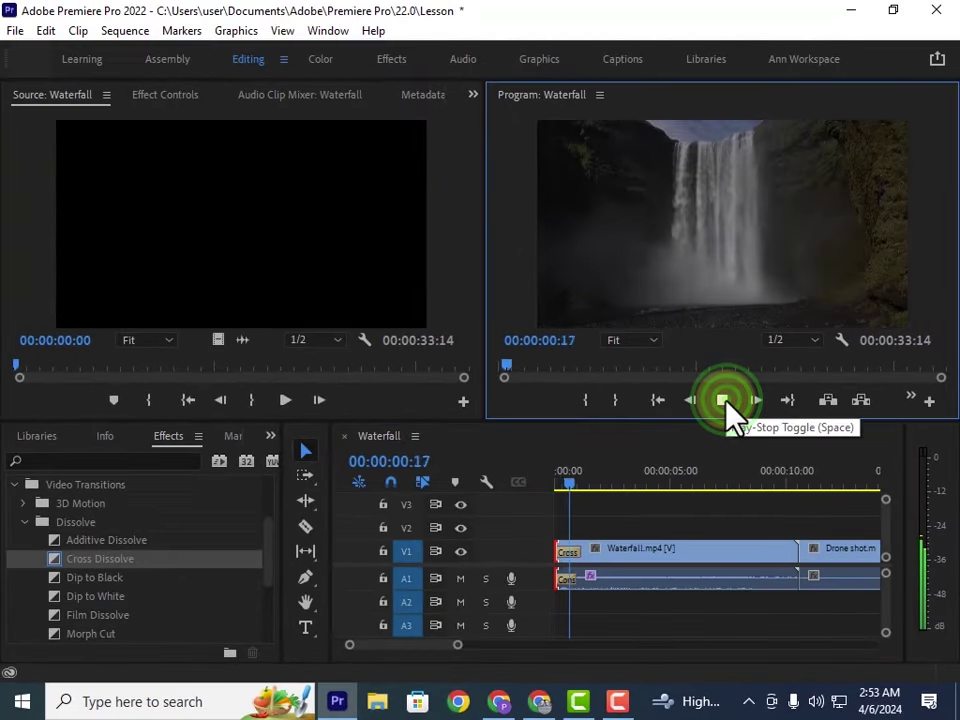
click(726, 401)
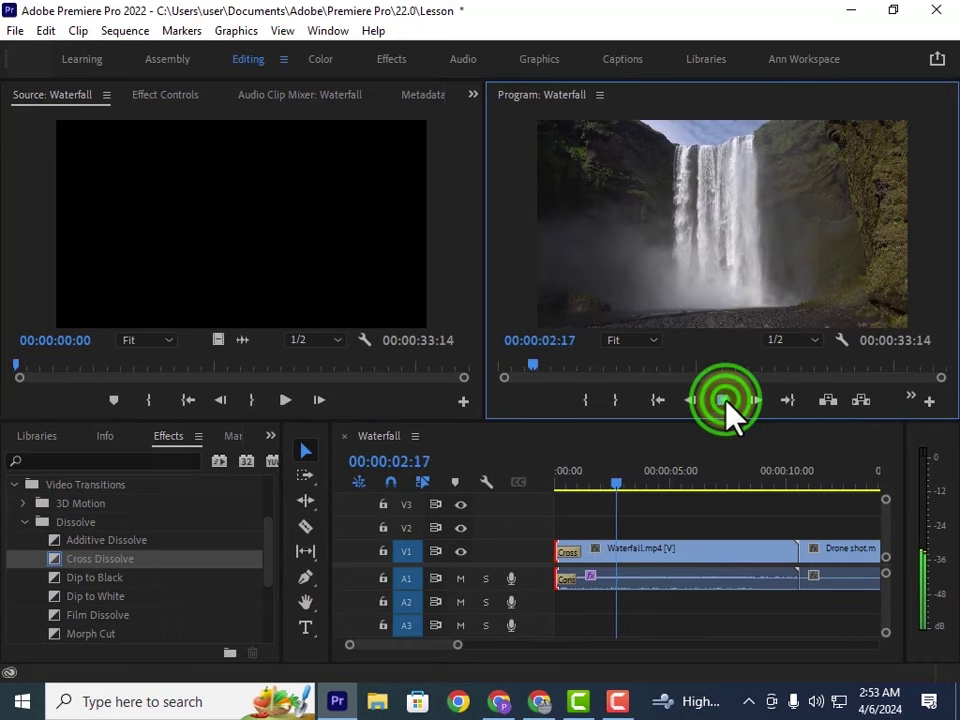
Apply the Band Slide transition from the Slide group to the end of the Waterfall clip on V1
drag(460, 652, 515, 668)
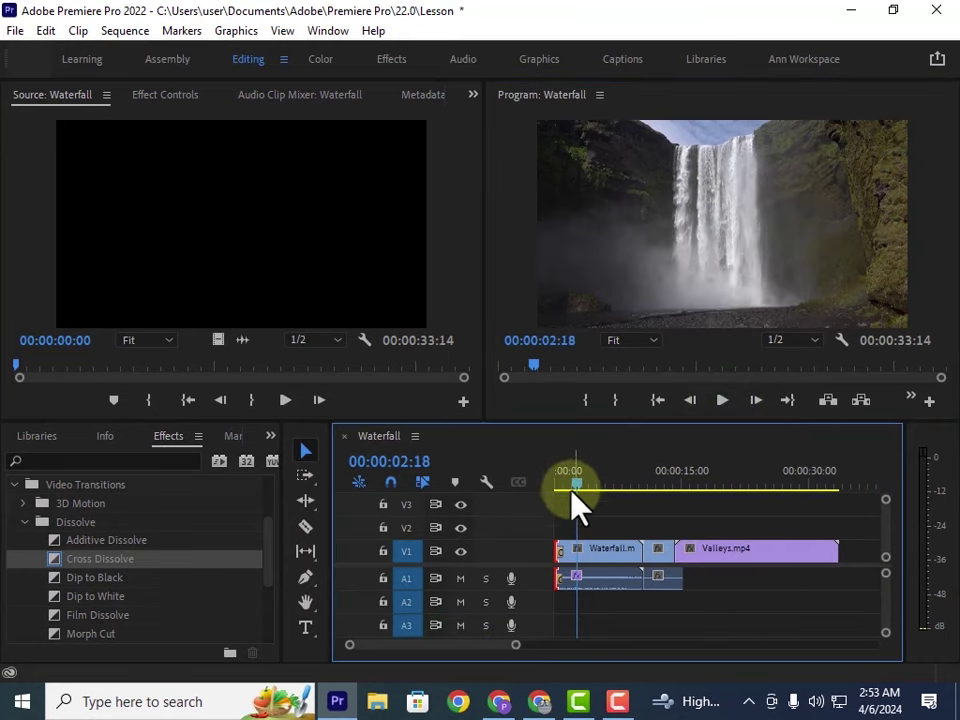
mouse_move(574, 486)
mouse_down()
mouse_move(553, 486)
mouse_move(576, 492)
mouse_up()
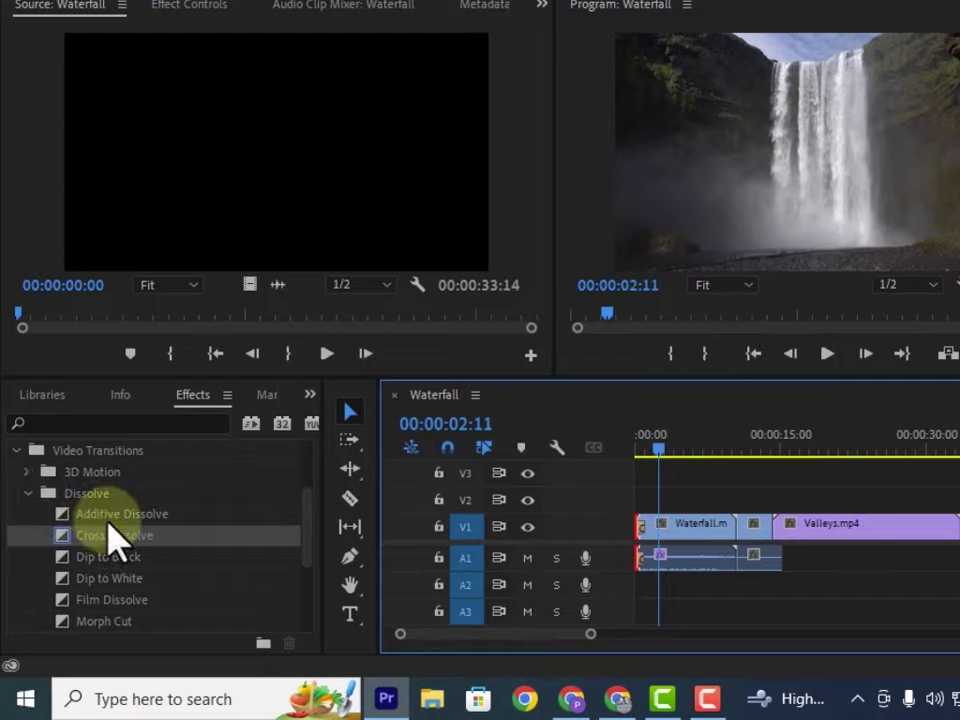
scroll(97, 548, down, 3)
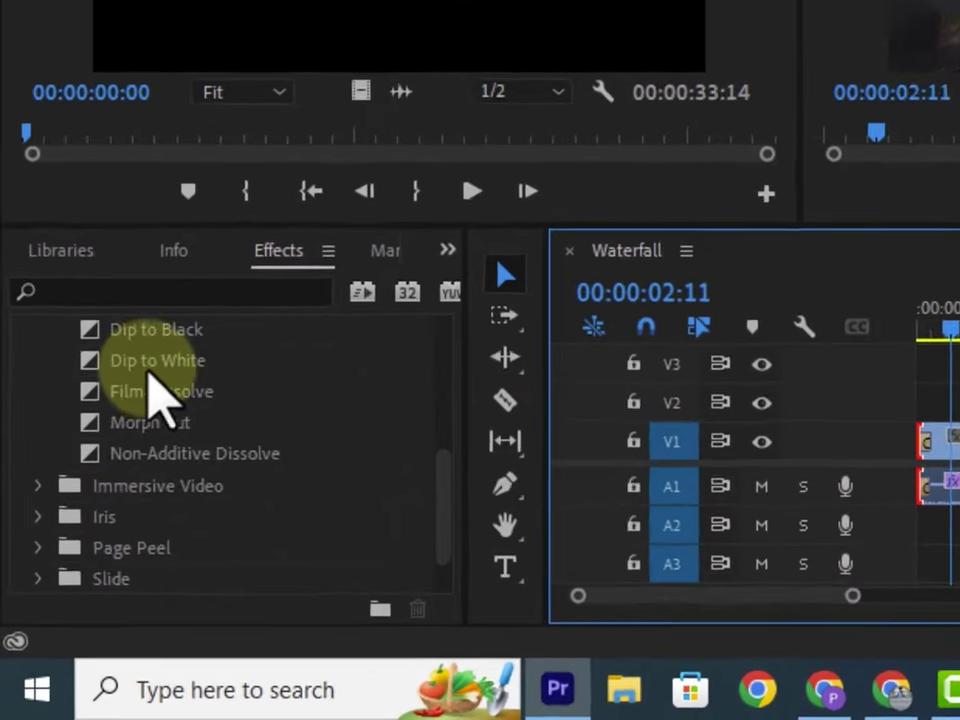
scroll(148, 375, down, 1)
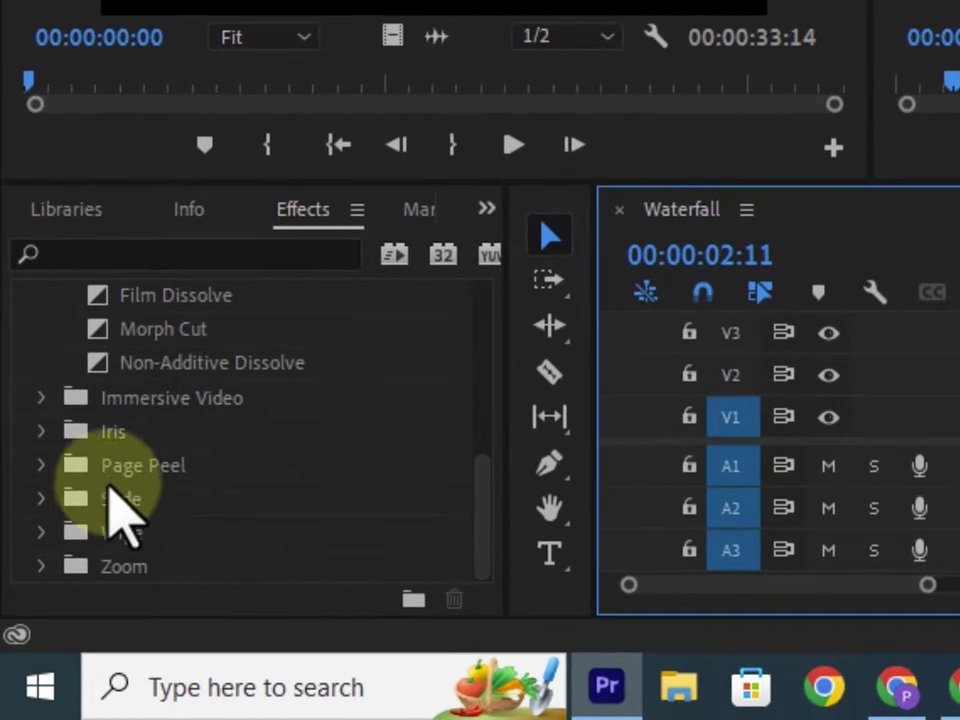
click(40, 498)
scroll(218, 476, down, 3)
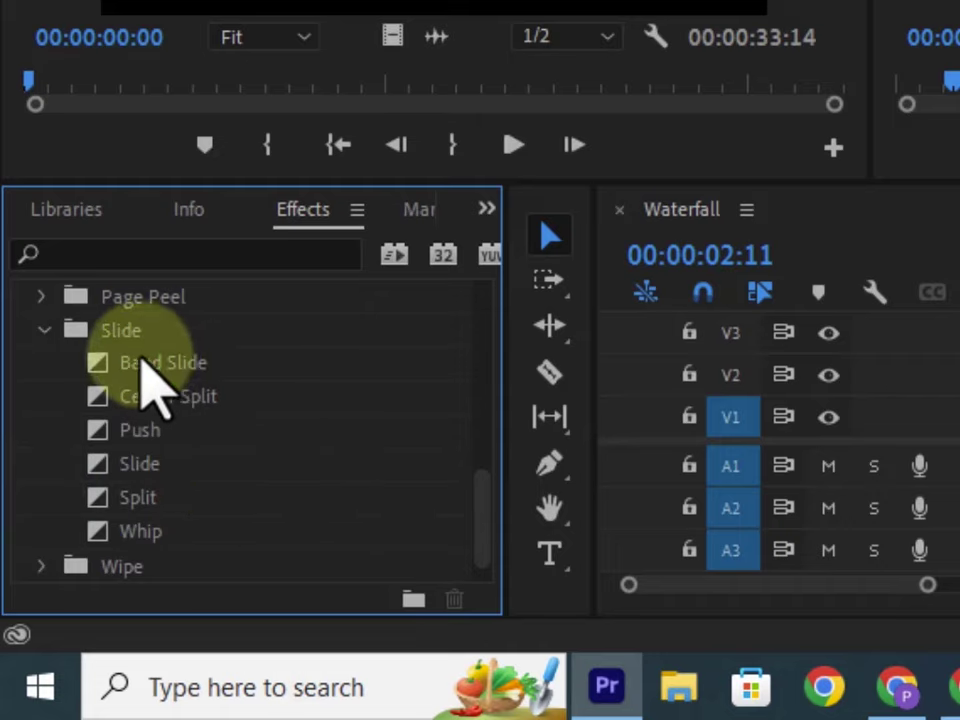
click(141, 360)
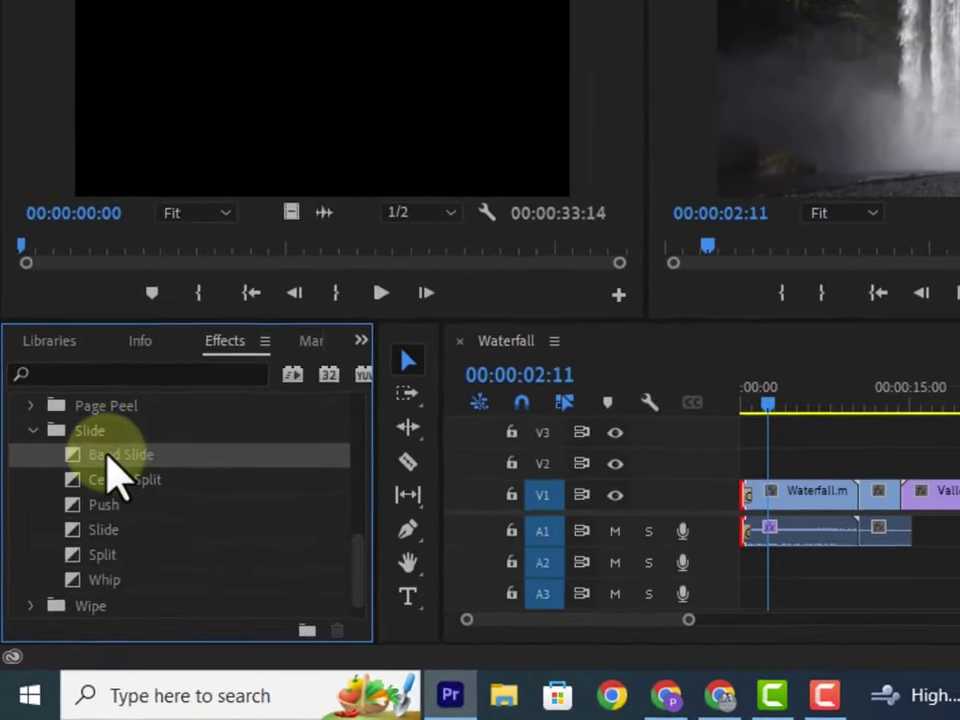
drag(130, 388, 295, 440)
drag(207, 522, 742, 525)
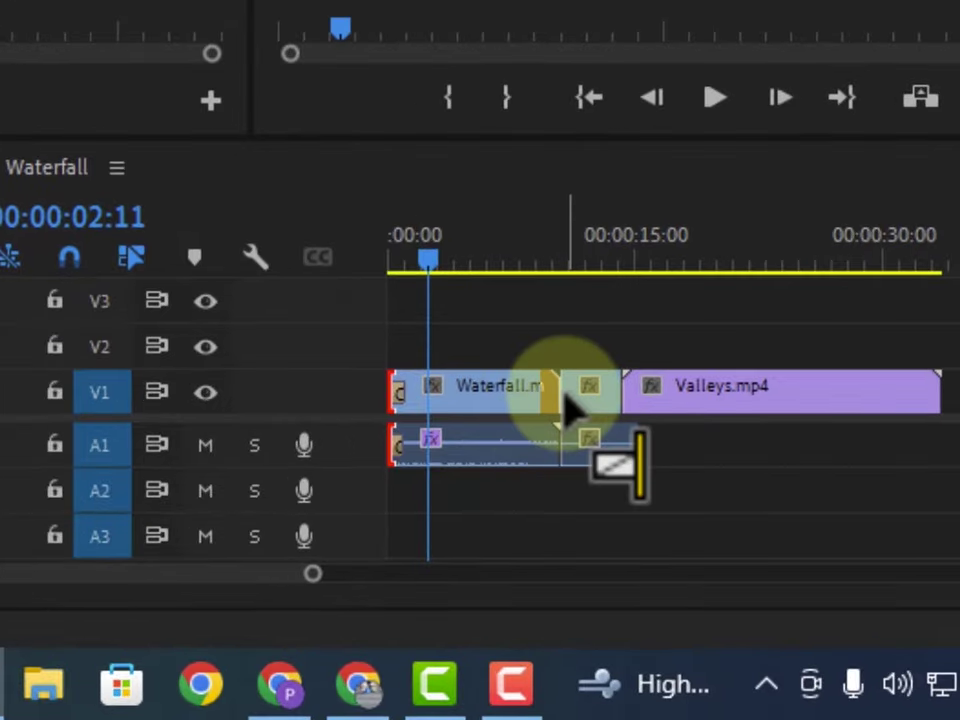
drag(567, 396, 548, 382)
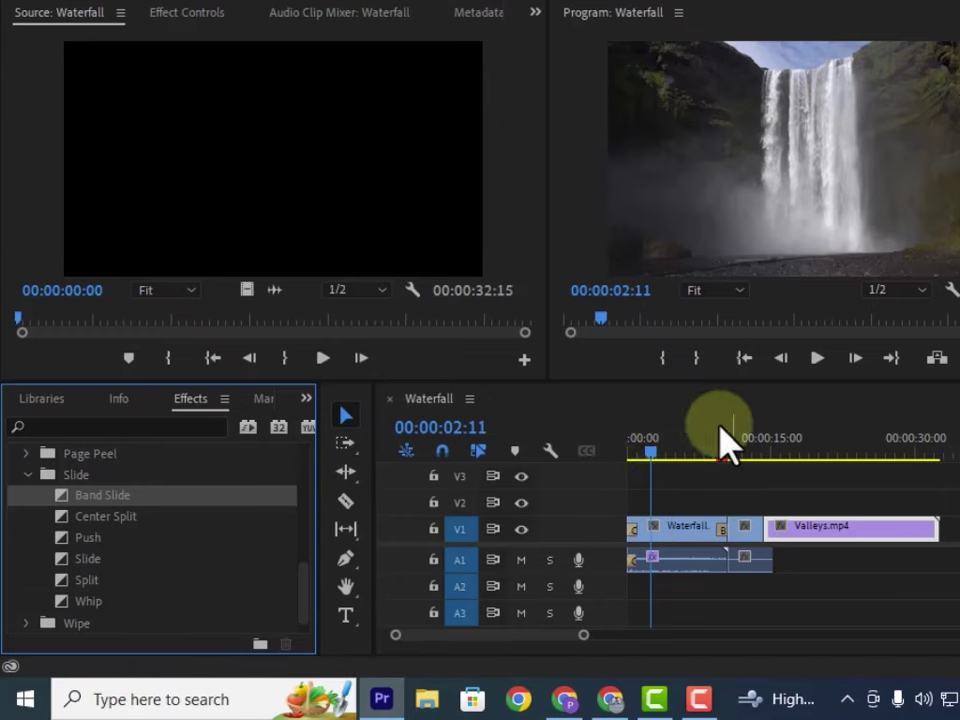
Play the sequence from about 8 seconds to preview the Band Slide between the Waterfall and Drone shot clips
drag(666, 463, 689, 475)
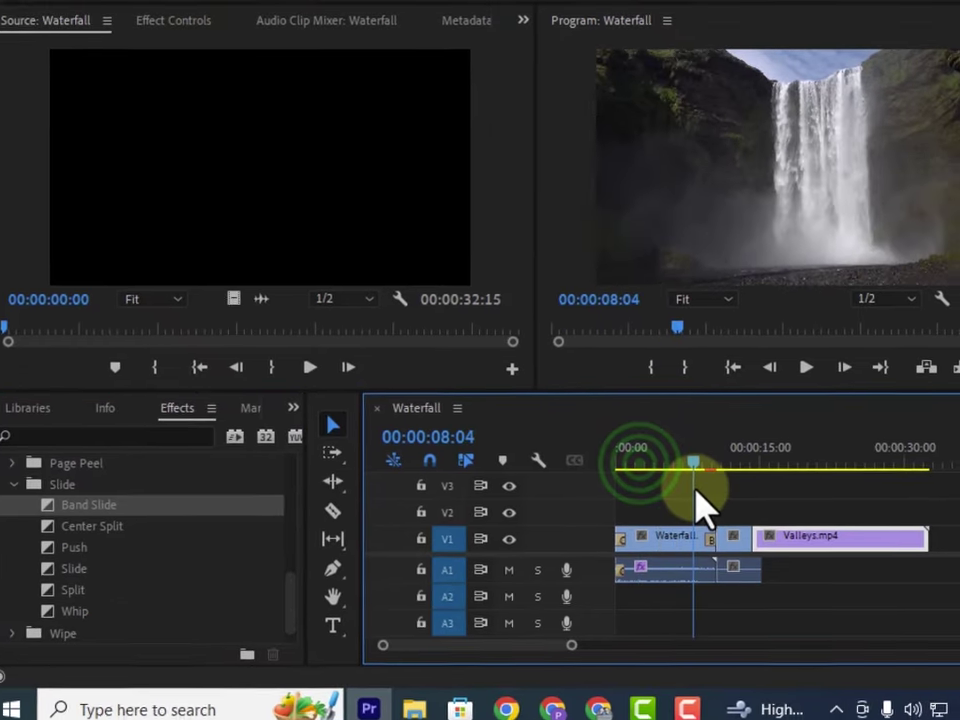
click(817, 357)
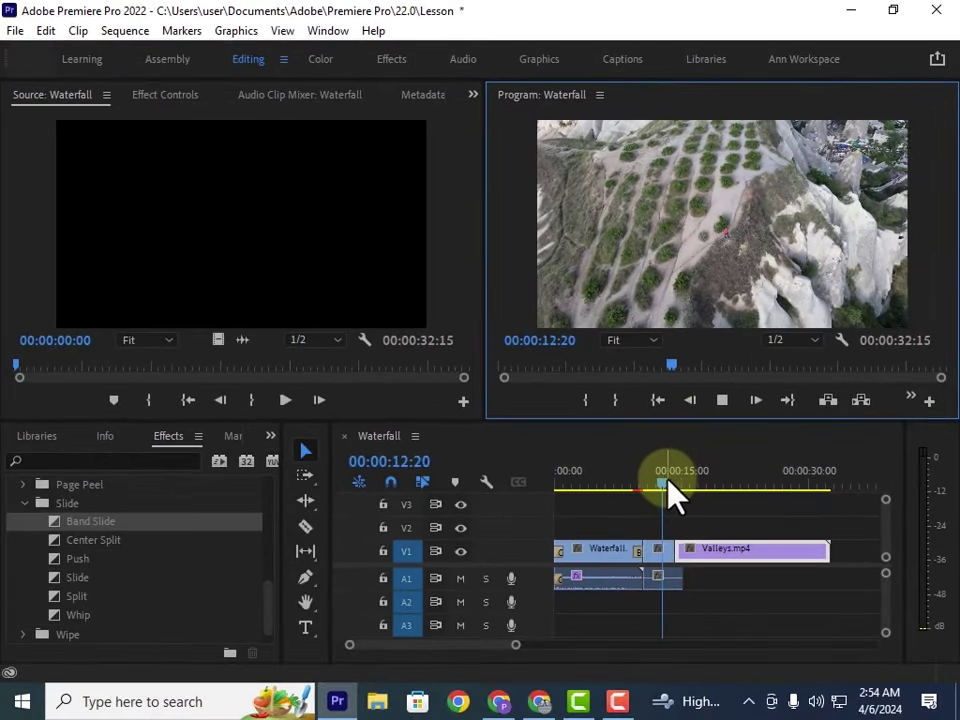
Stop playback and apply the Checker Wipe transition from the Wipe group to the start of the Valleys.mp4 clip on V1
click(733, 401)
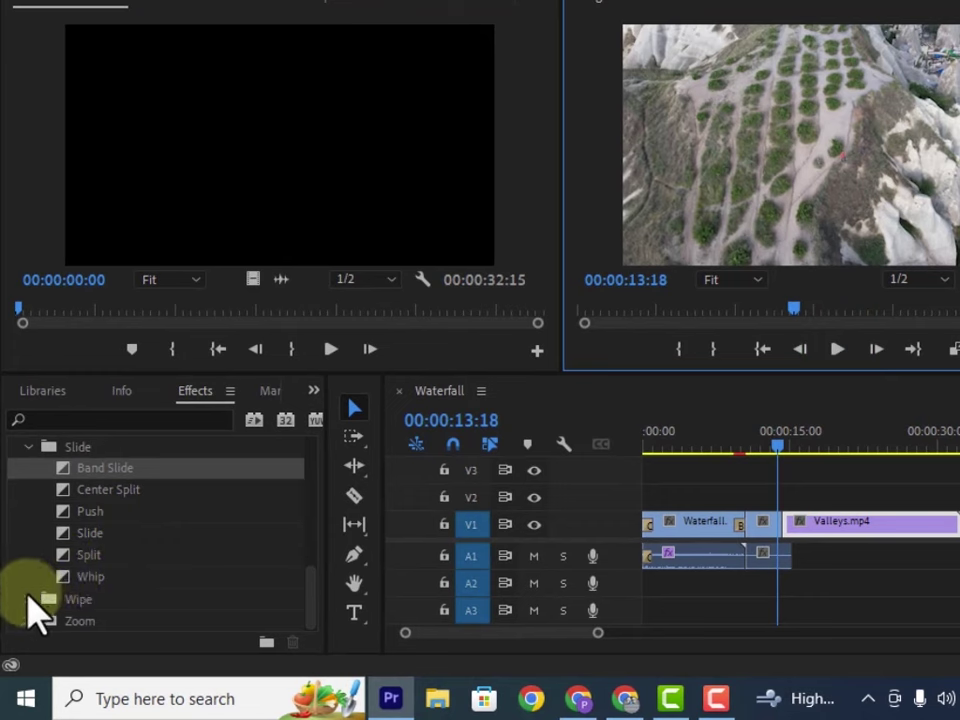
click(30, 598)
scroll(60, 600, down, 2)
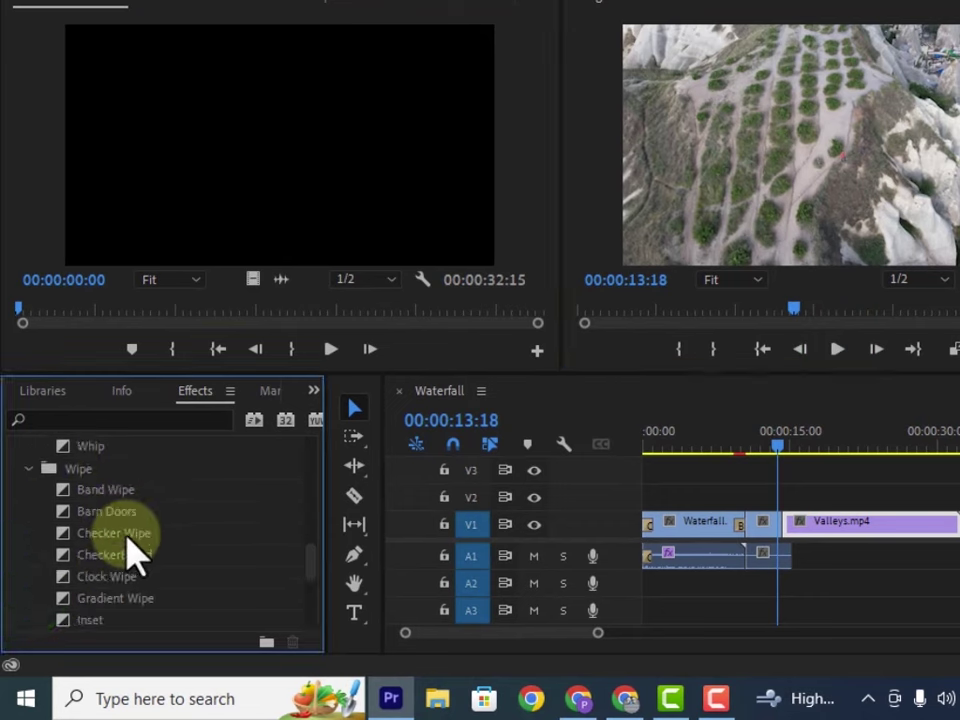
click(116, 530)
drag(113, 540, 774, 539)
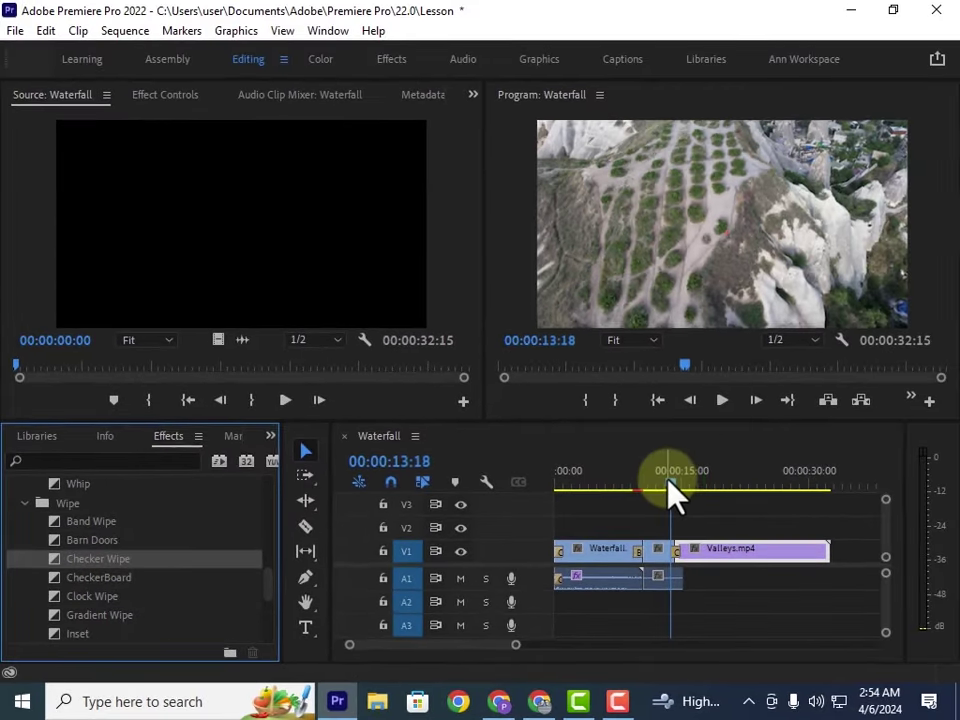
Preview the Checker Wipe into the Valleys.mp4 clip, and replay the sequence from the beginning to review all its transitions
click(766, 450)
click(722, 400)
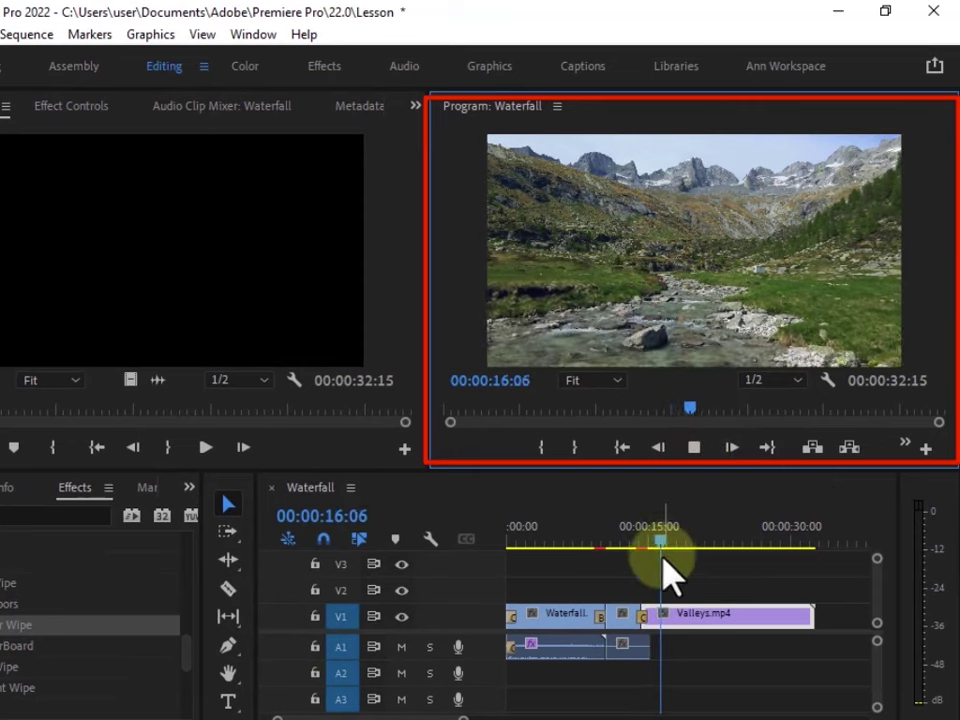
drag(665, 548, 487, 553)
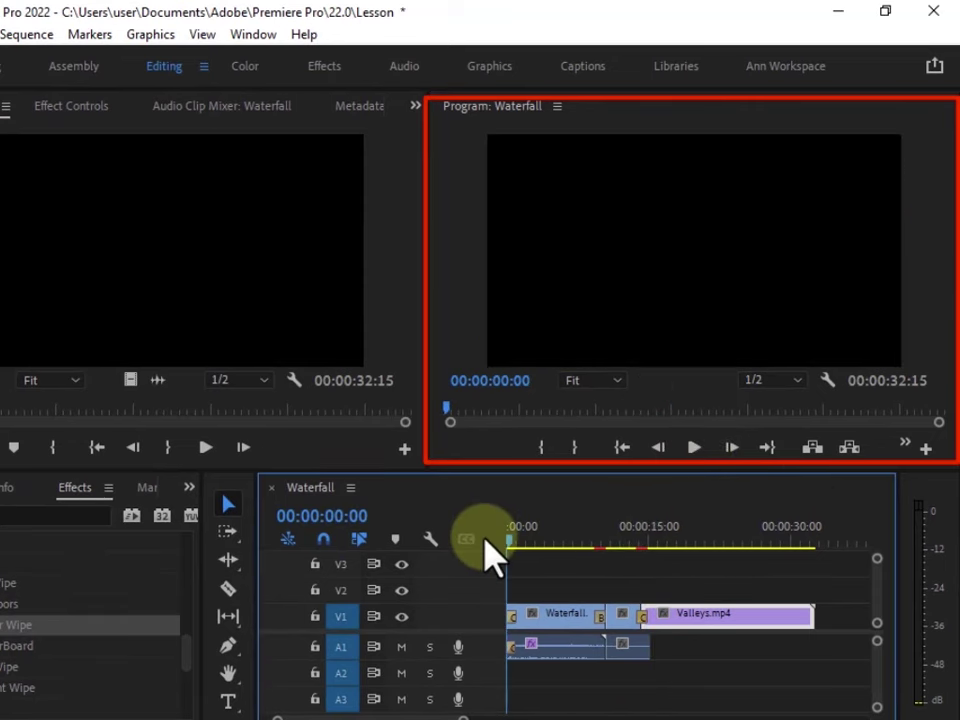
click(697, 448)
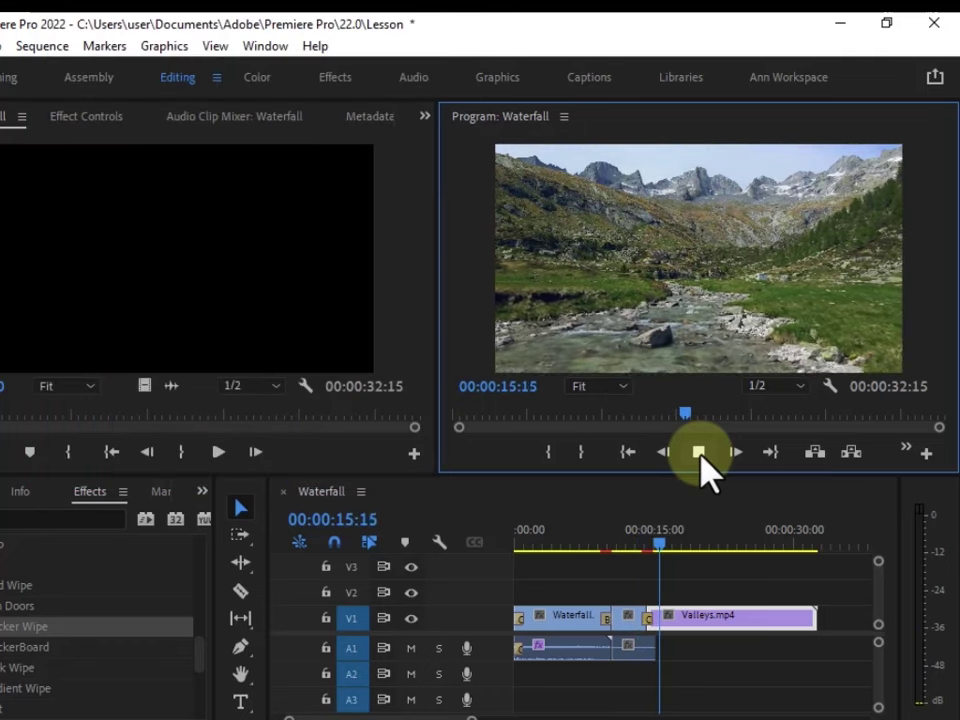
click(700, 458)
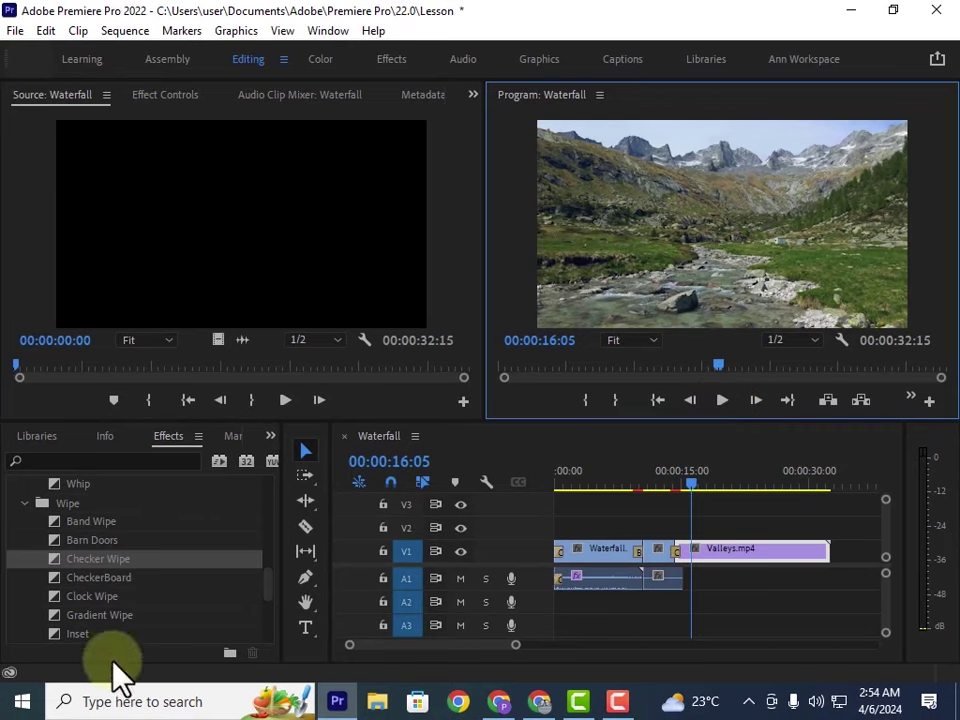
scroll(152, 610, up, 10)
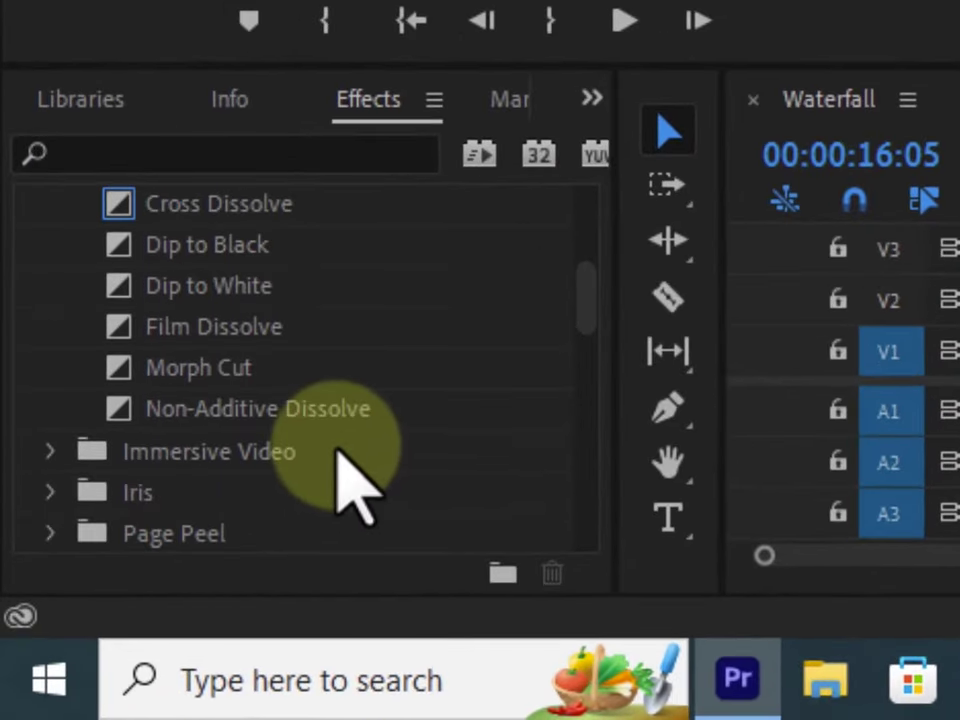
scroll(315, 465, up, 3)
scroll(312, 470, down, 3)
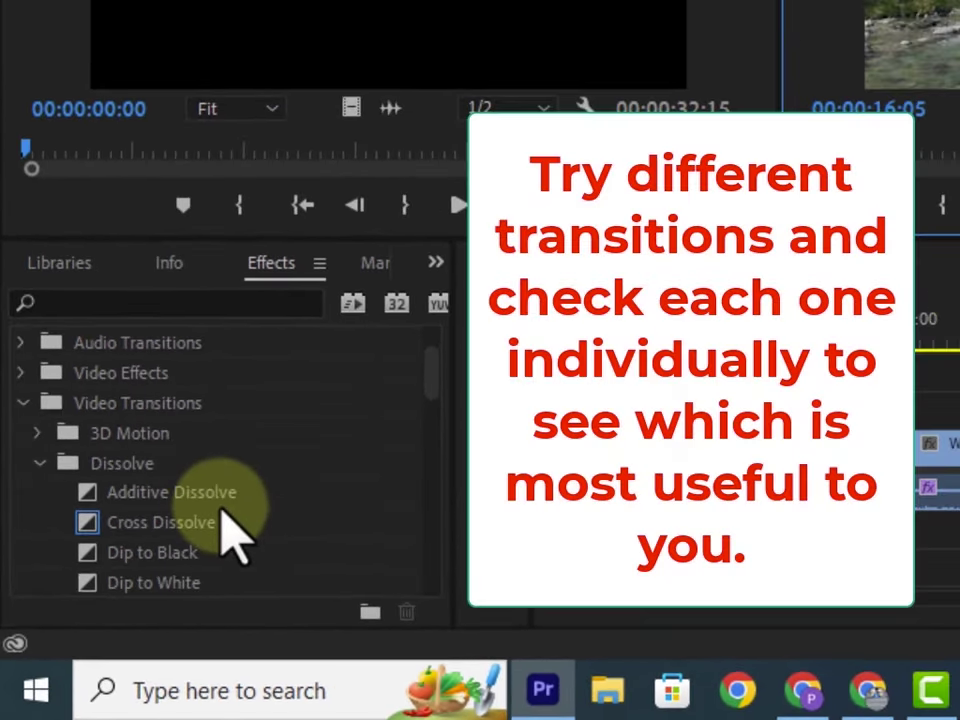
scroll(222, 515, down, 6)
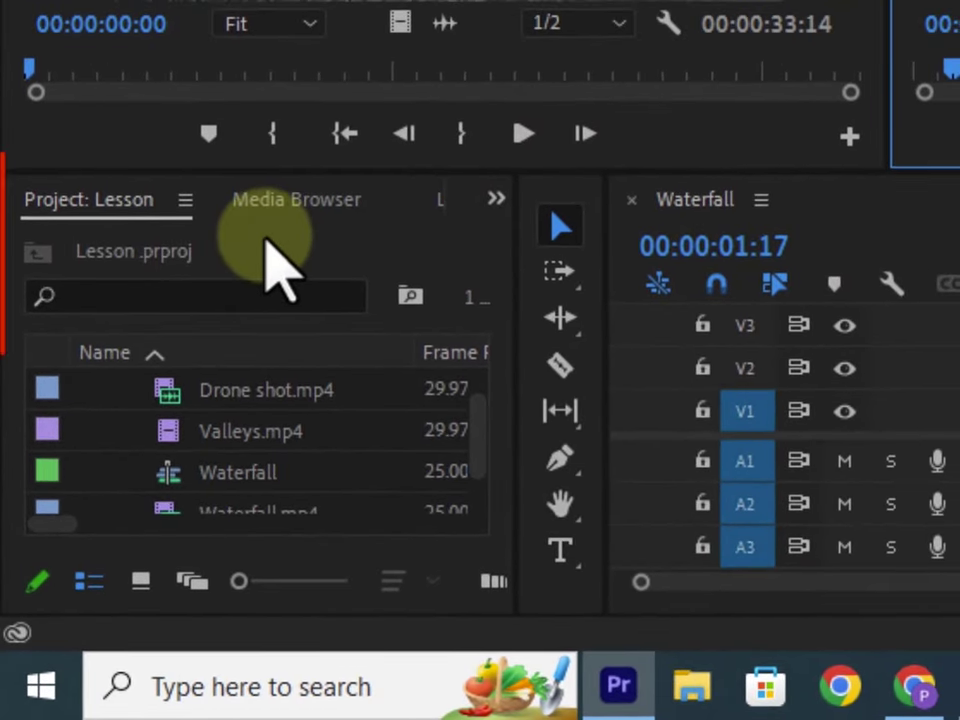
Show the effects library and look through the Video Effects categories, from Adjust to Video
click(494, 201)
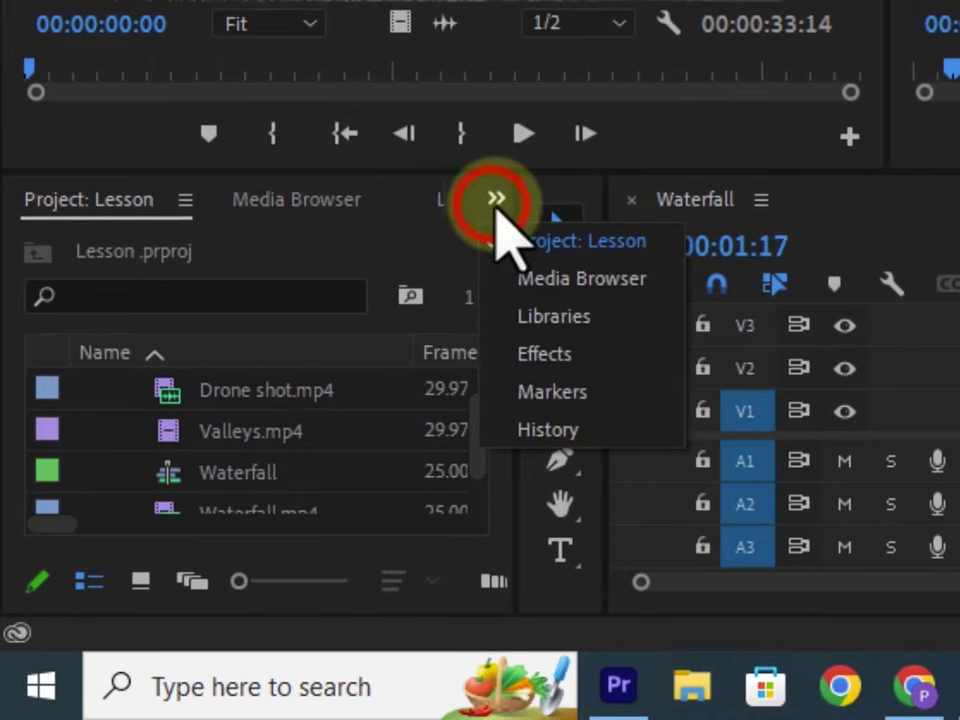
click(530, 356)
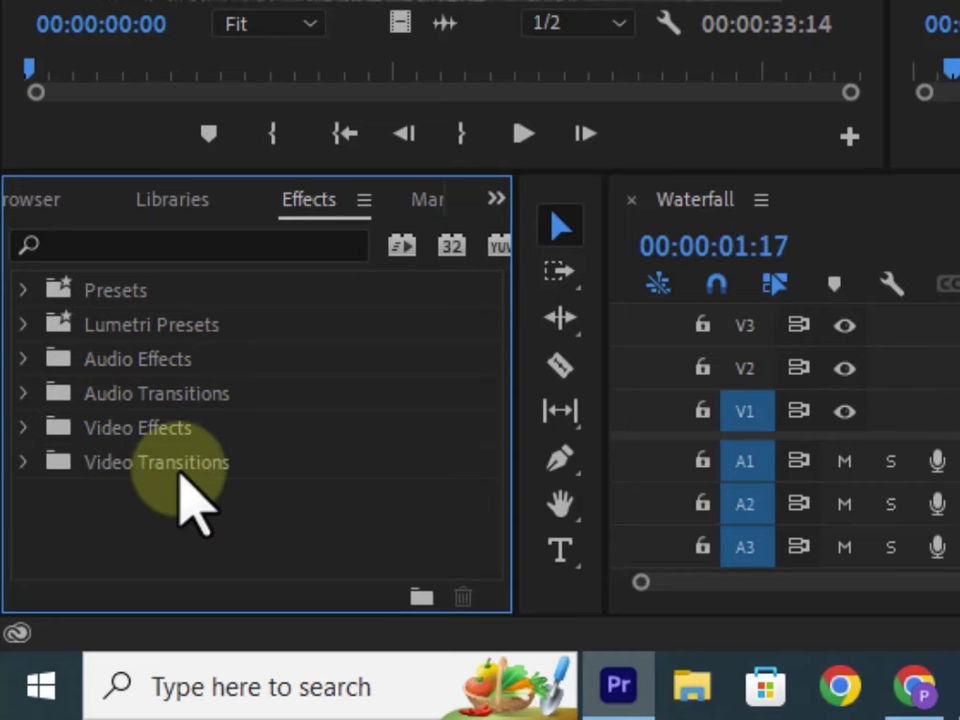
click(22, 427)
scroll(240, 470, down, 5)
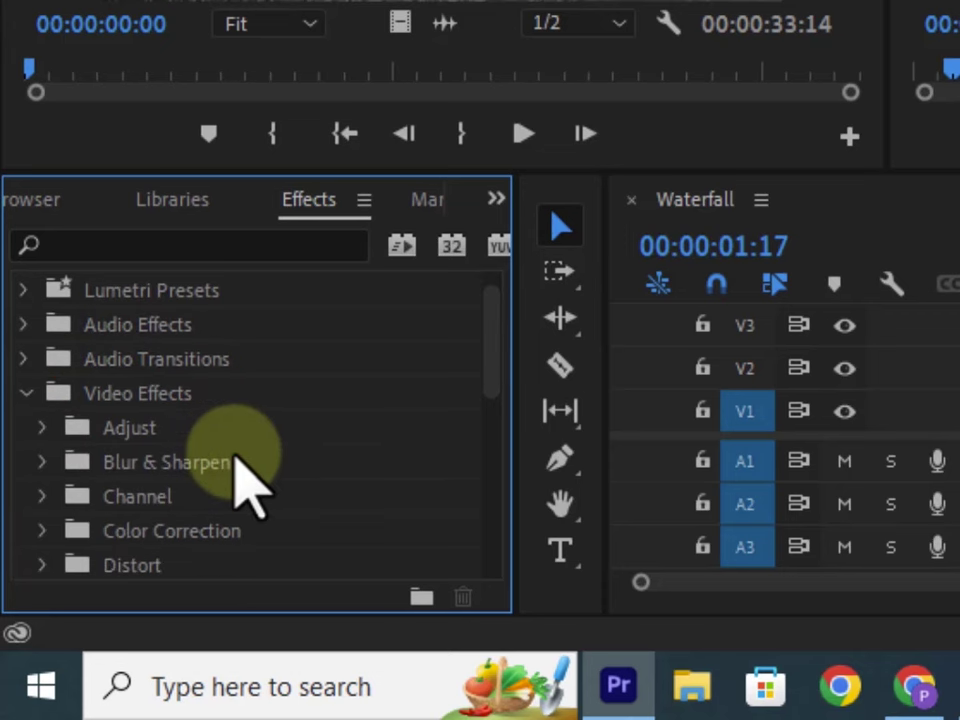
scroll(248, 430, down, 7)
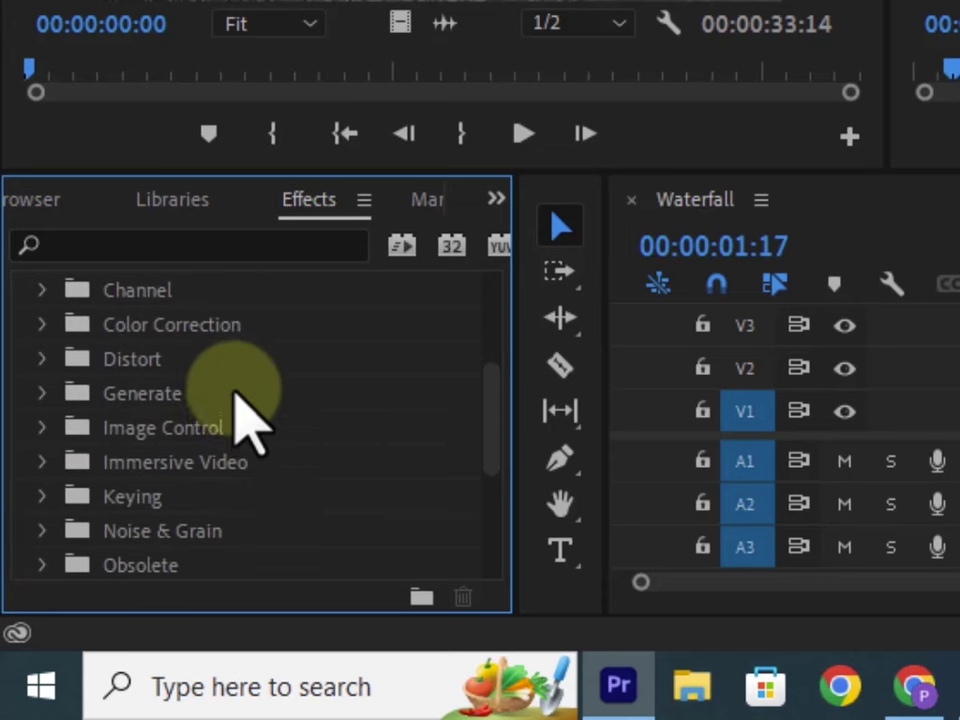
scroll(245, 415, down, 2)
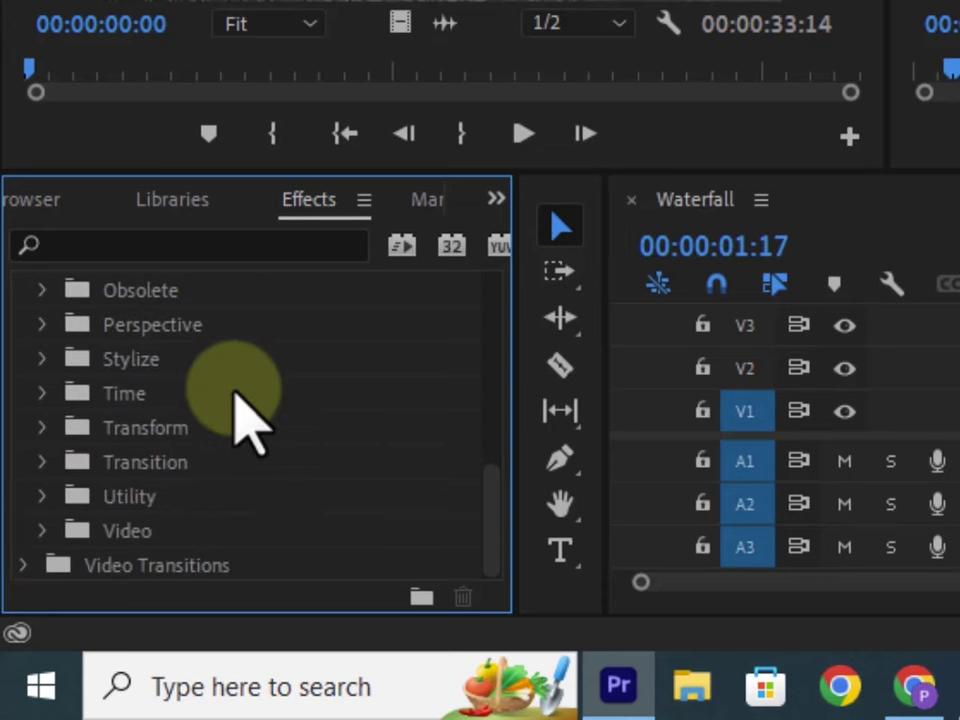
scroll(245, 415, up, 6)
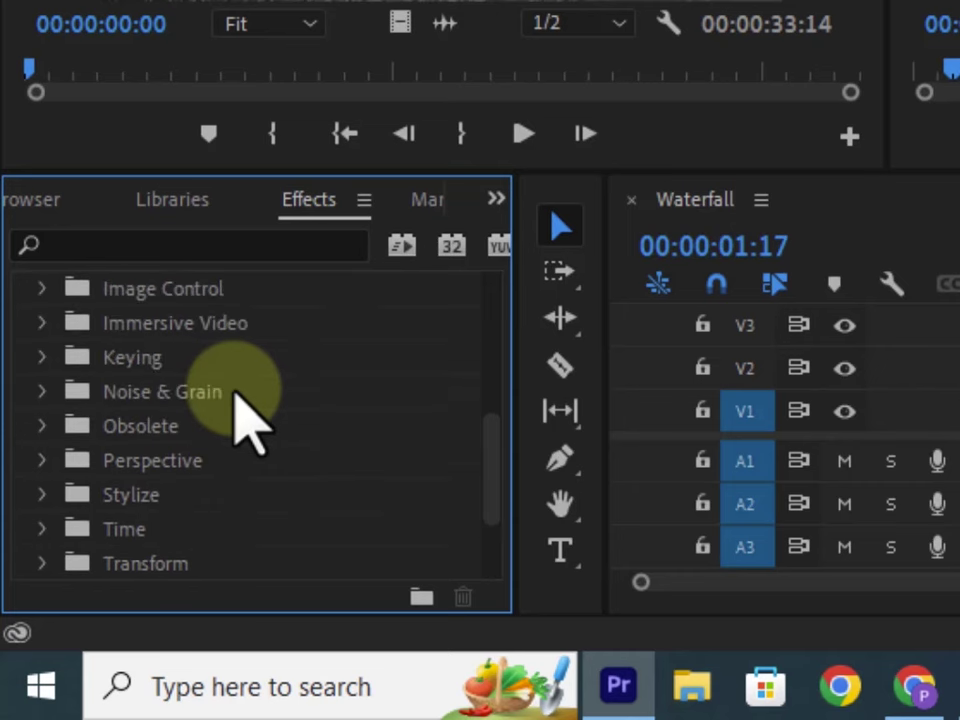
scroll(255, 480, up, 4)
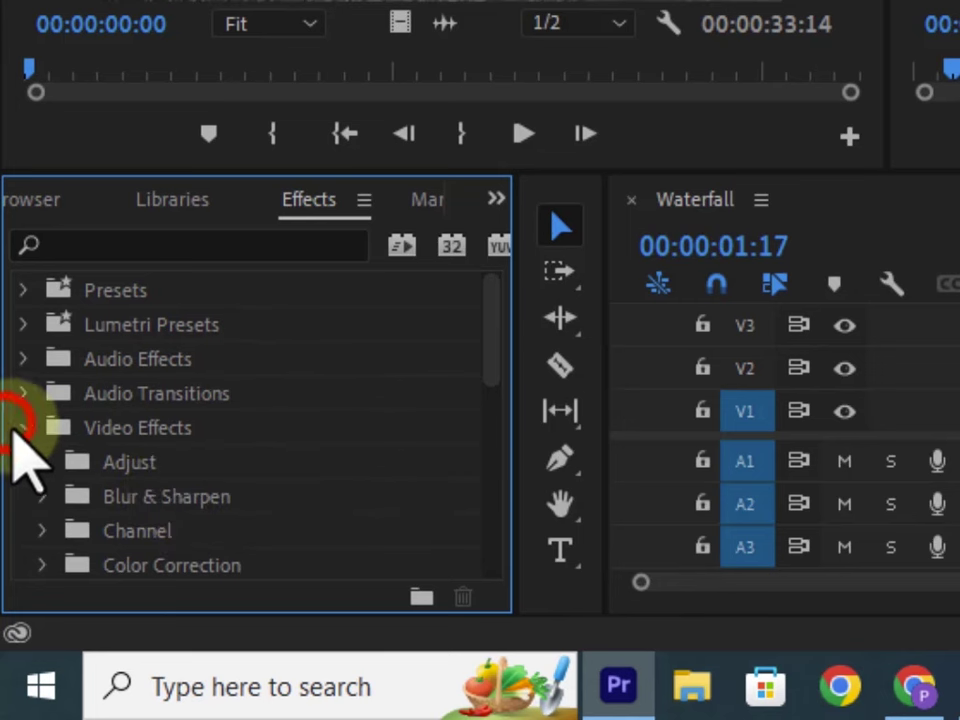
click(22, 428)
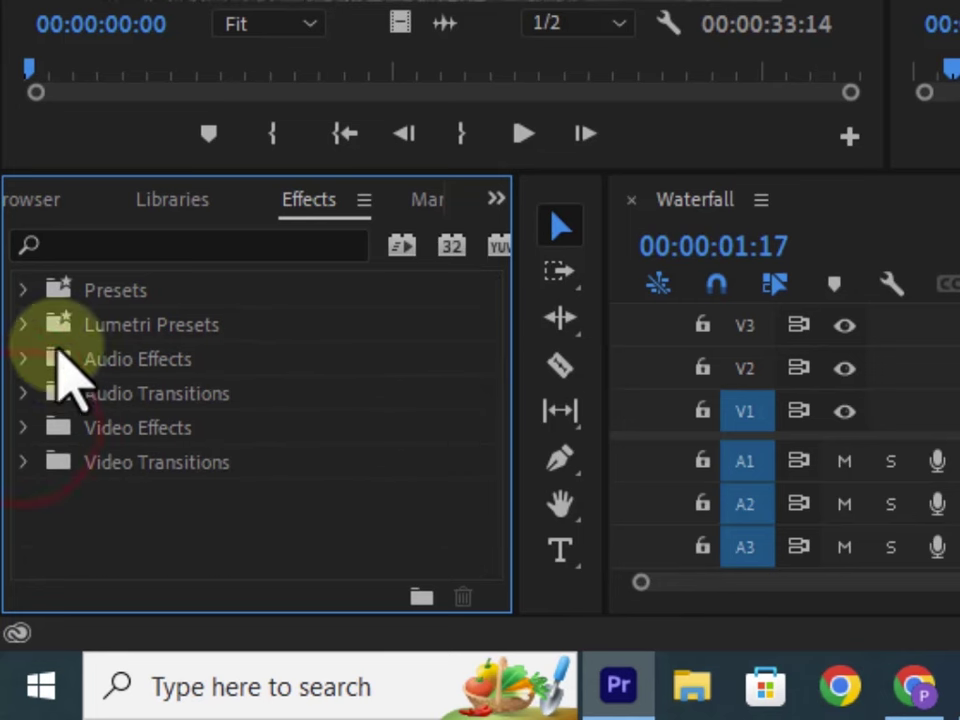
Filter the effects by "blur" and locate Gaussian Blur under Blur & Sharpen in Video Effects
click(108, 246)
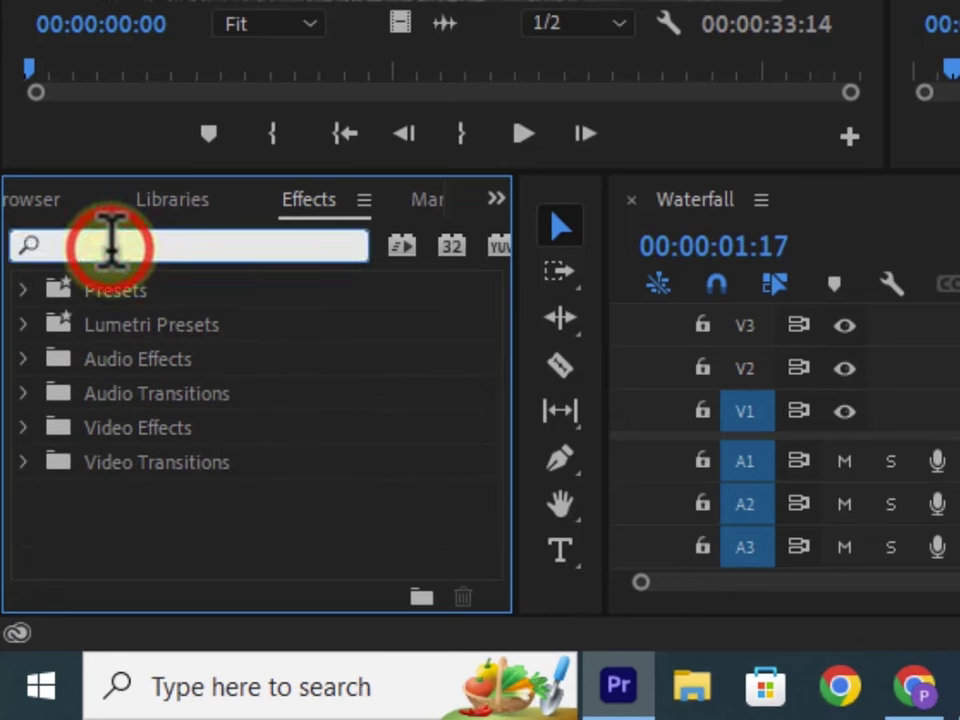
text(blur)
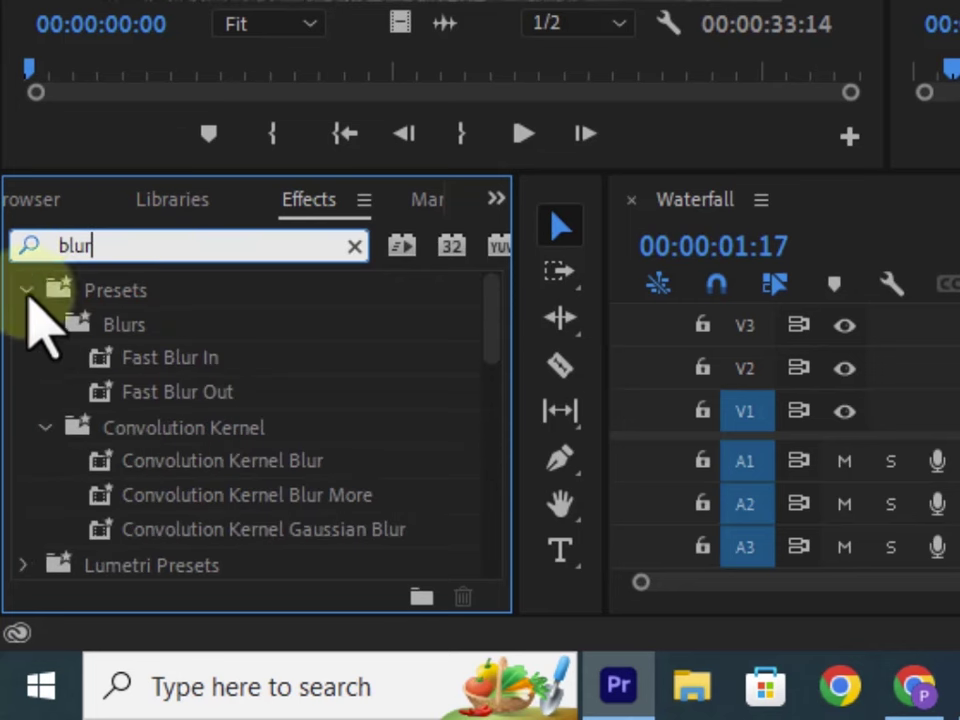
scroll(135, 345, down, 1)
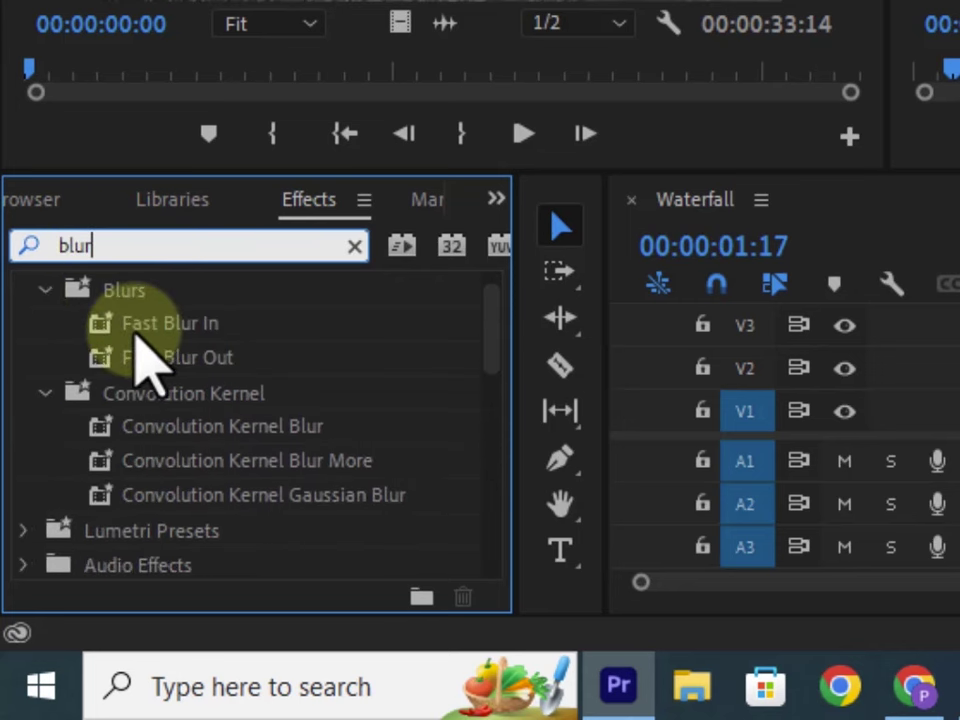
scroll(140, 360, down, 4)
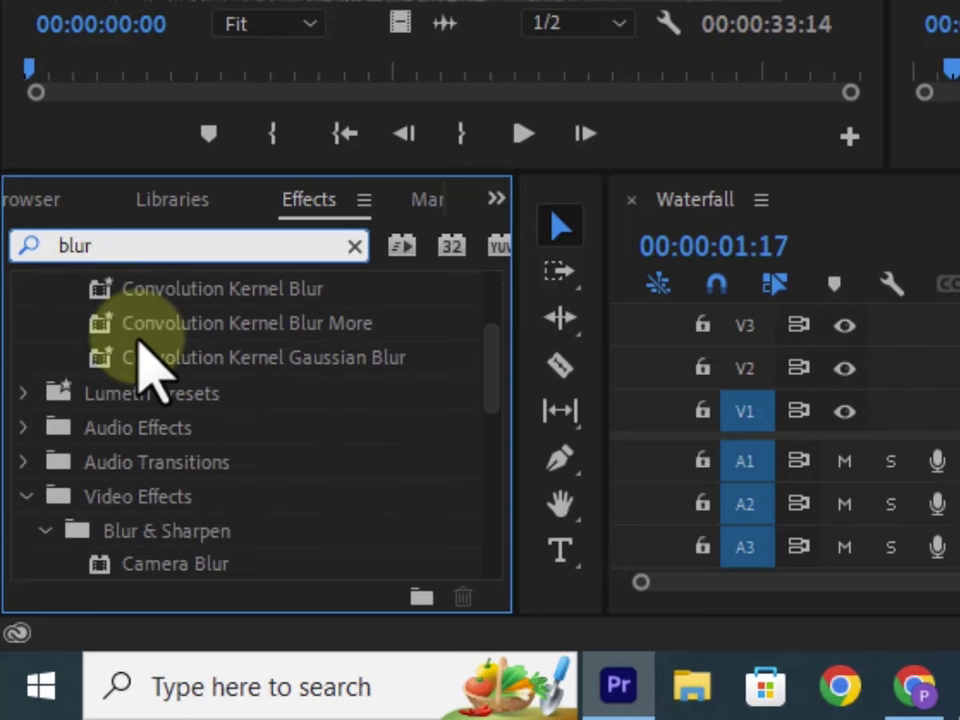
scroll(140, 345, down, 5)
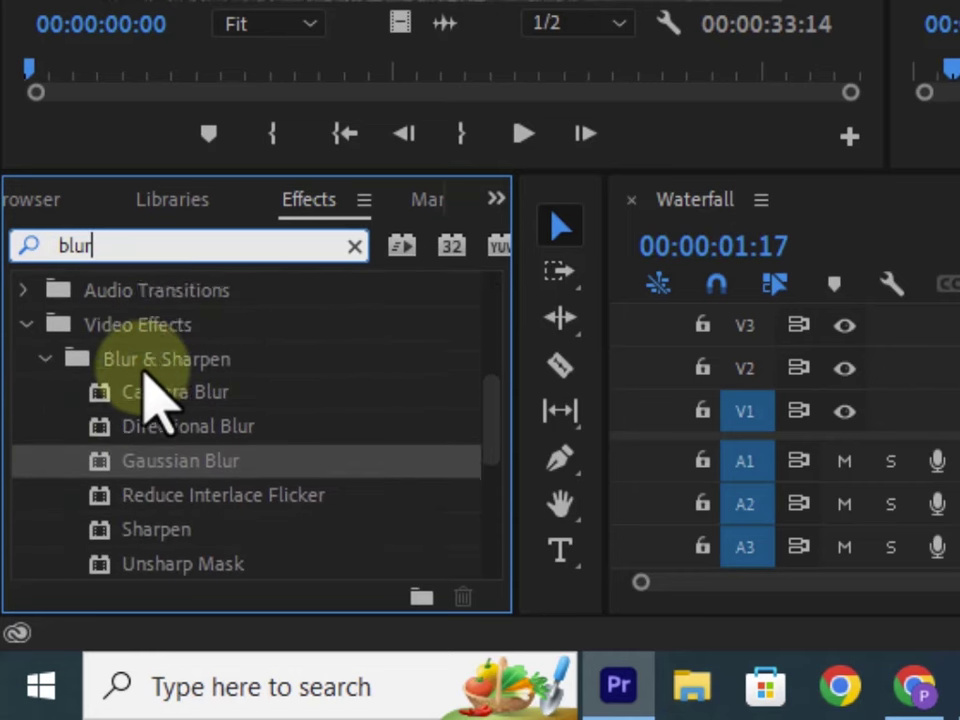
scroll(150, 395, down, 3)
scroll(150, 395, down, 2)
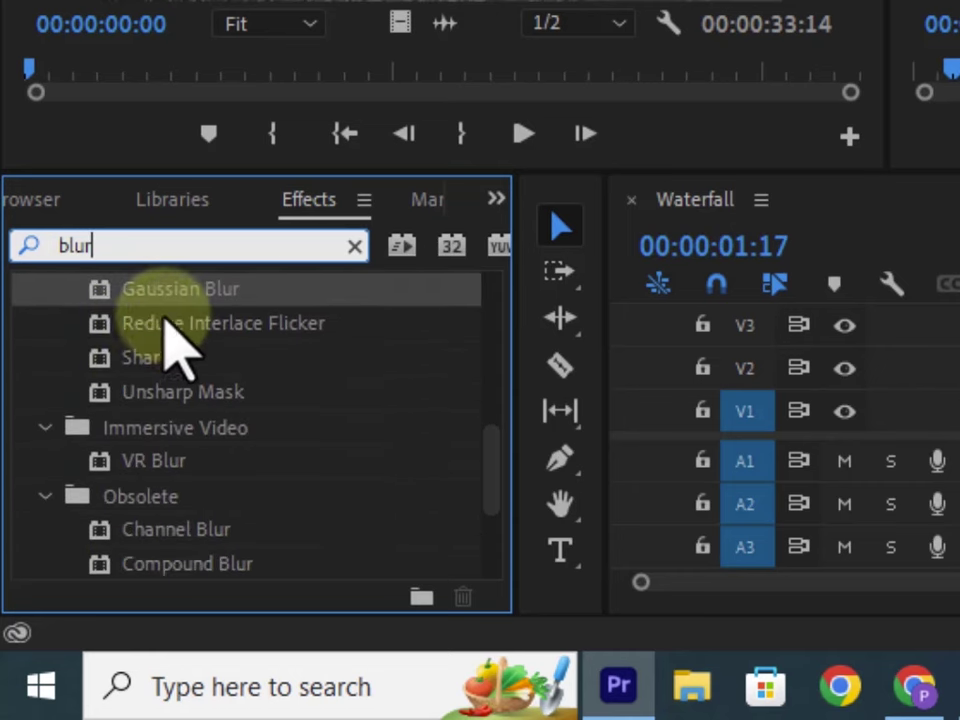
scroll(200, 385, up, 4)
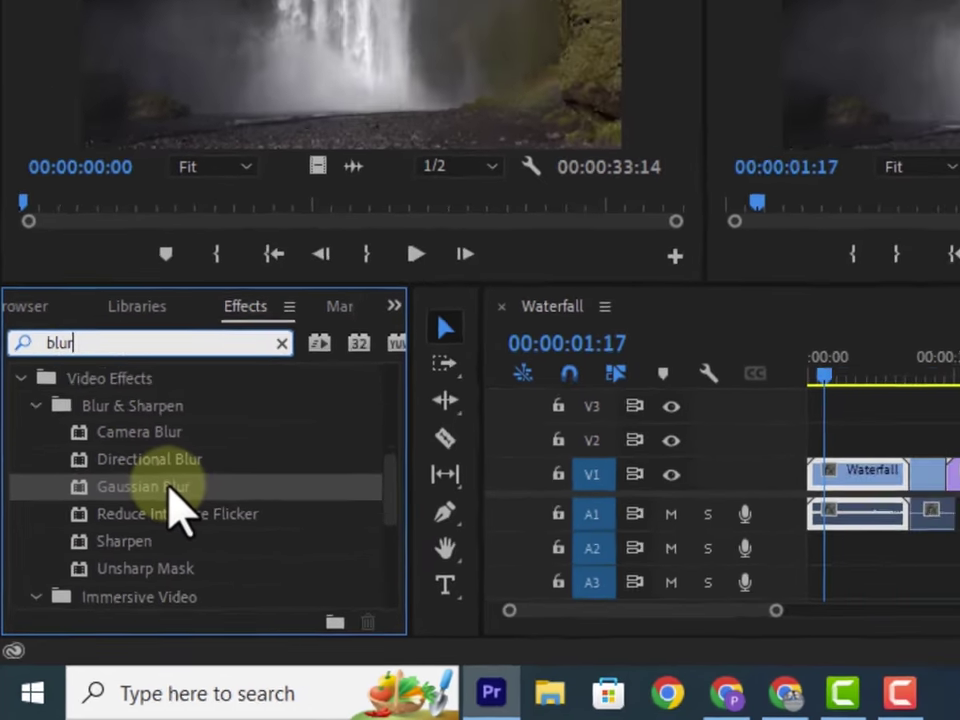
Apply the Gaussian Blur effect to the Waterfall clip on V1
click(209, 427)
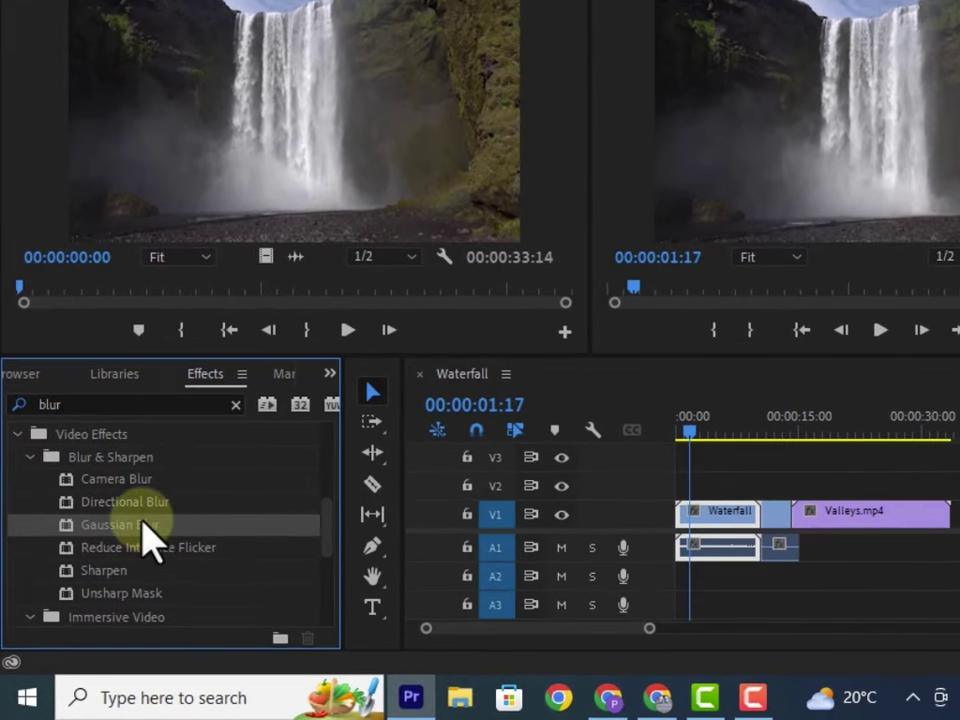
drag(140, 540, 704, 502)
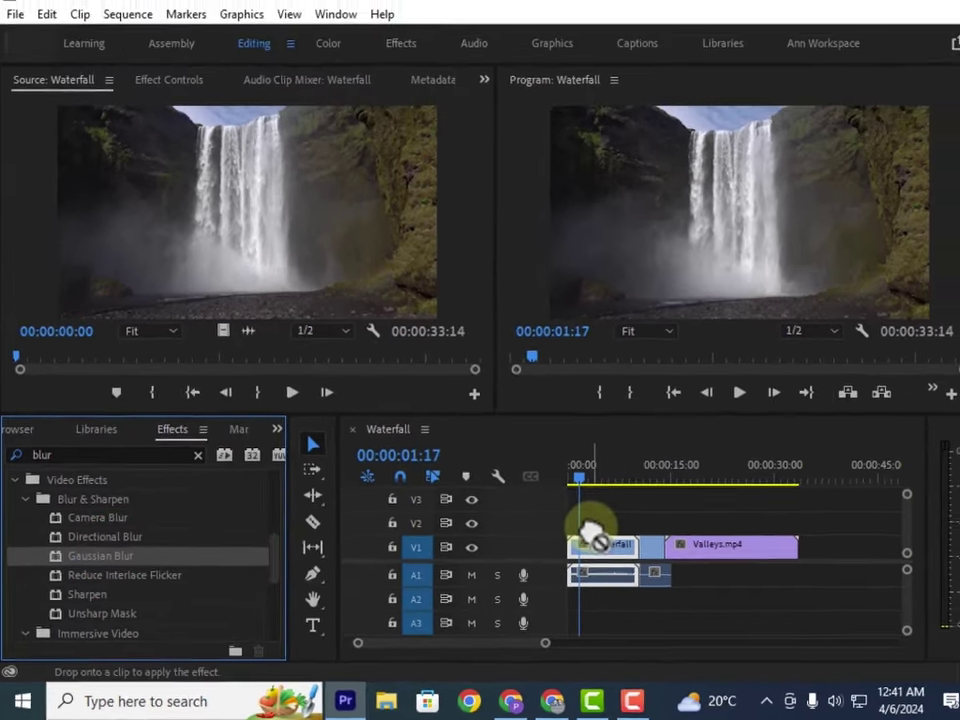
drag(594, 538, 607, 542)
mouse_move(272, 402)
mouse_down()
mouse_move(279, 407)
mouse_move(279, 369)
mouse_move(294, 339)
mouse_move(310, 362)
mouse_move(285, 336)
mouse_move(364, 401)
mouse_move(310, 345)
mouse_move(300, 392)
mouse_move(279, 418)
mouse_move(285, 412)
mouse_up()
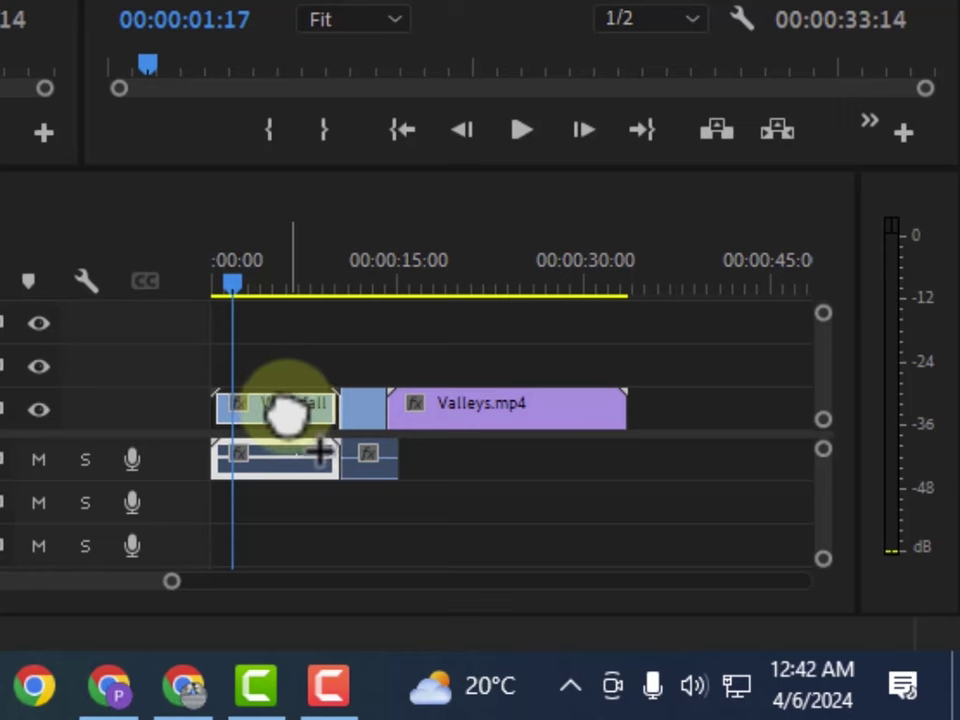
drag(288, 404, 268, 404)
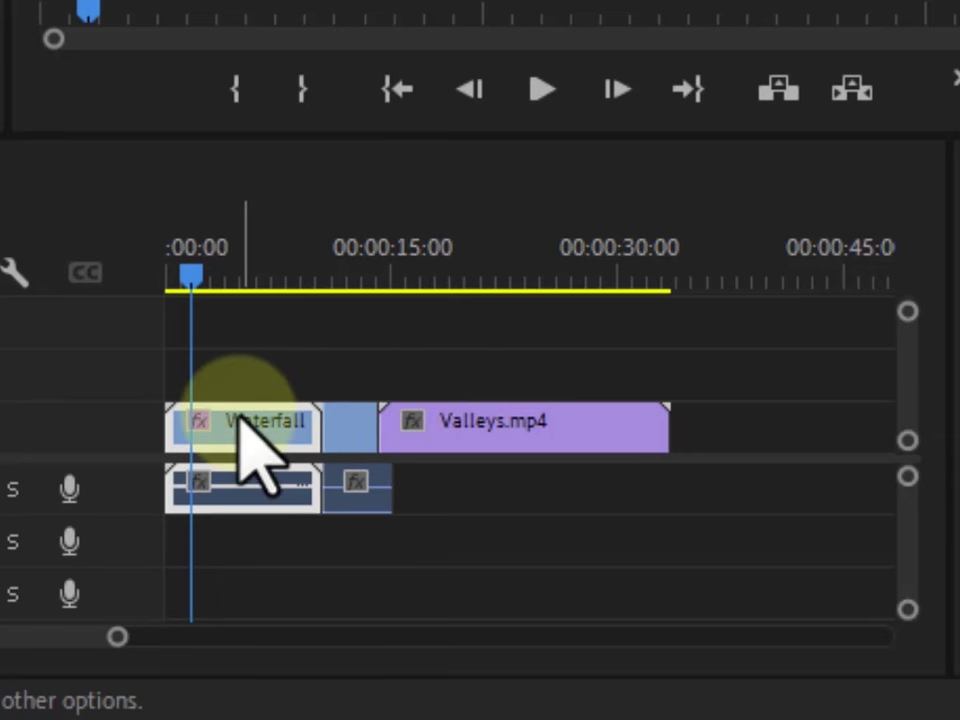
mouse_move(237, 418)
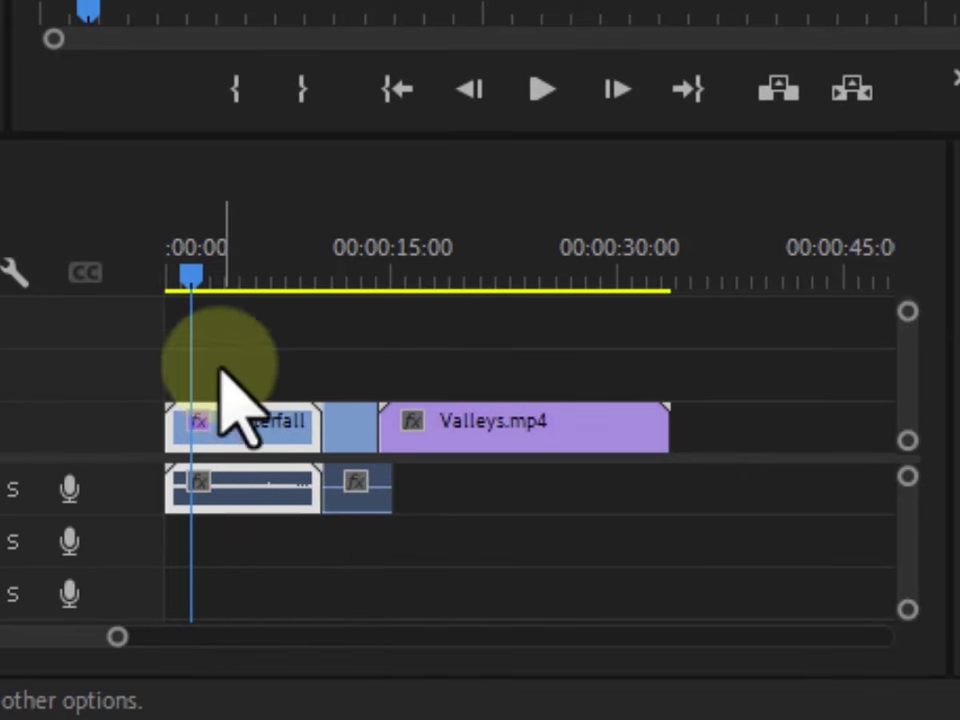
Position the playhead at 00:00:02:16 and set the Gaussian Blur's Blurriness to 86 in the Waterfall clip's effect controls
drag(191, 280, 172, 282)
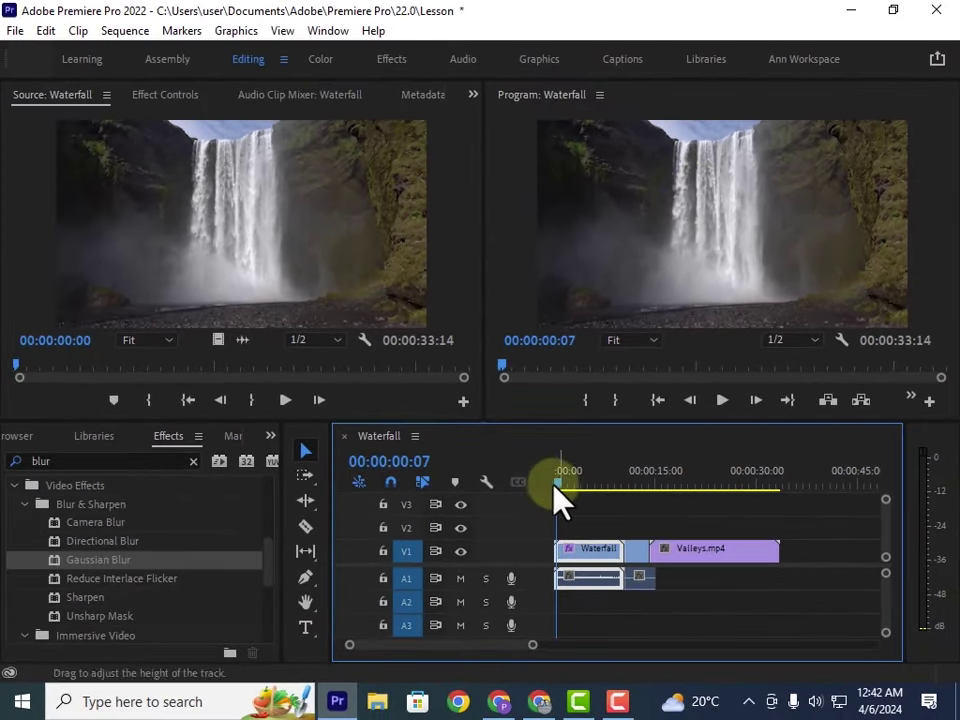
drag(556, 486, 572, 508)
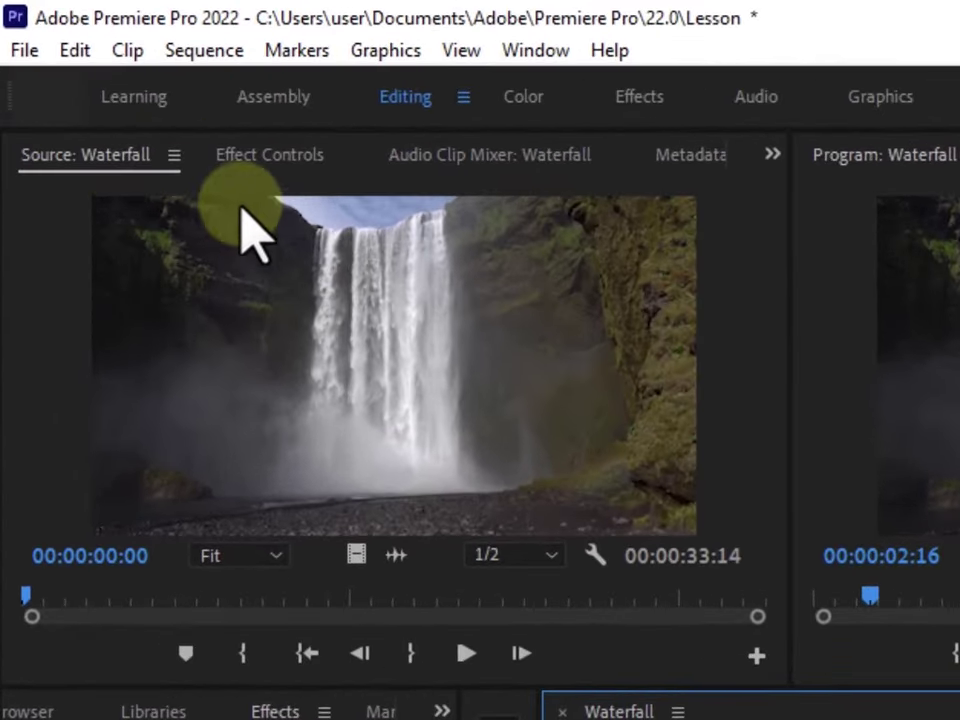
click(262, 156)
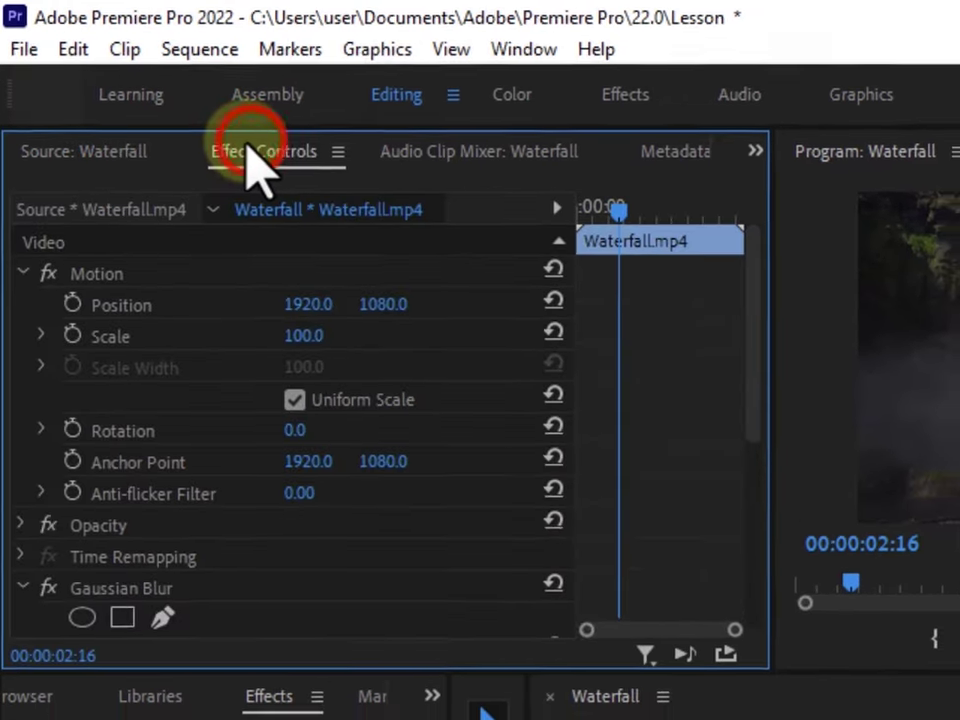
scroll(178, 285, down, 2)
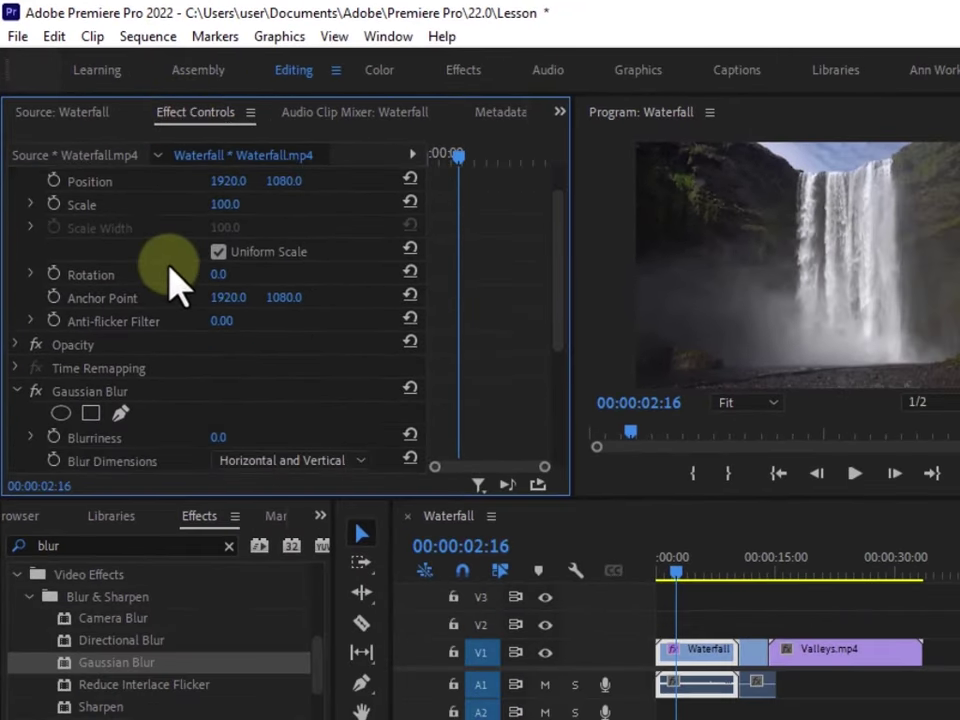
scroll(165, 275, down, 2)
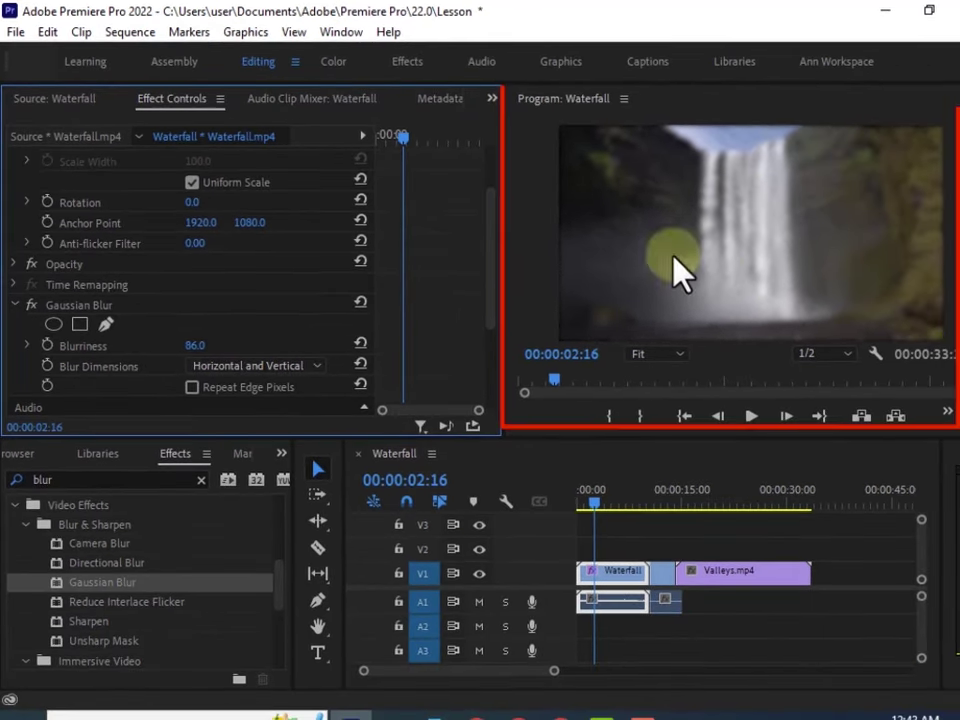
Set the Gaussian Blur's Blurriness to 66 on the Waterfall clip and play the sequence to preview the result
click(674, 258)
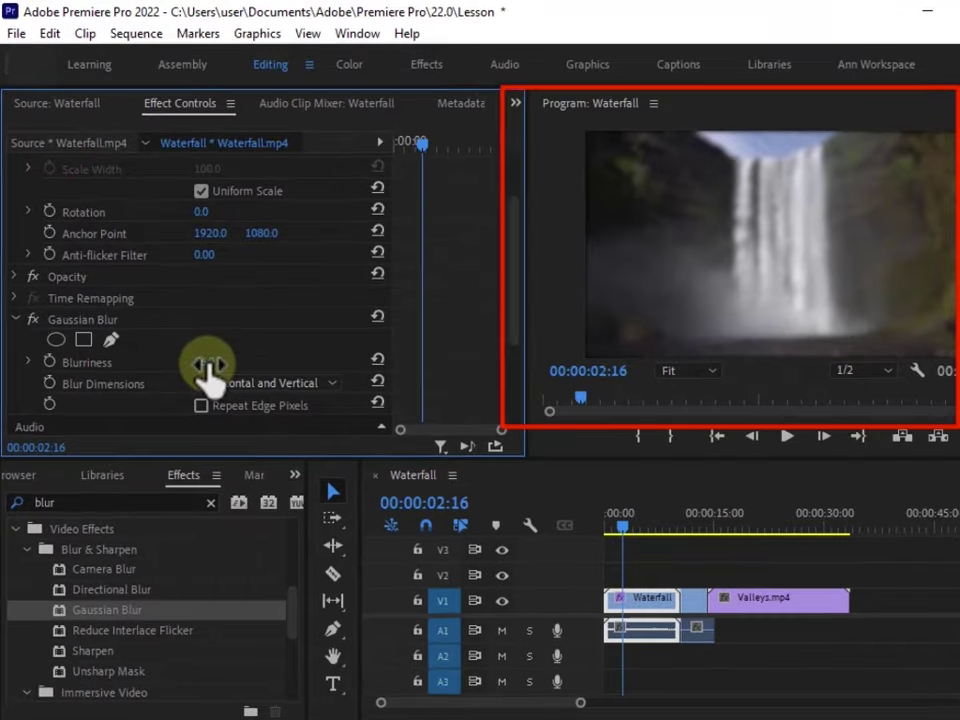
drag(205, 347, 120, 355)
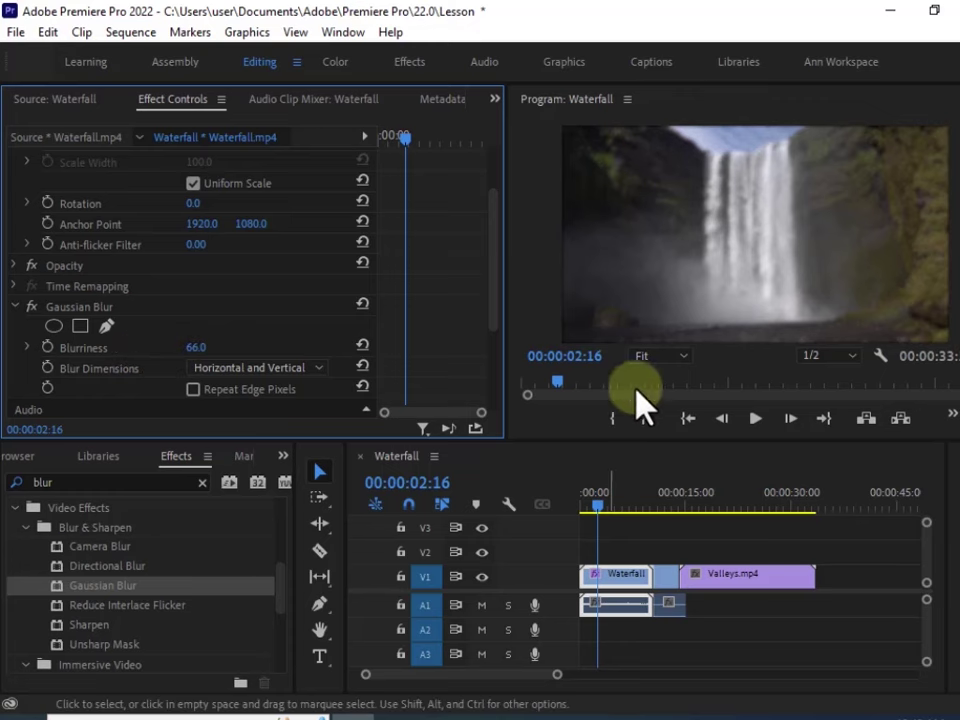
click(757, 419)
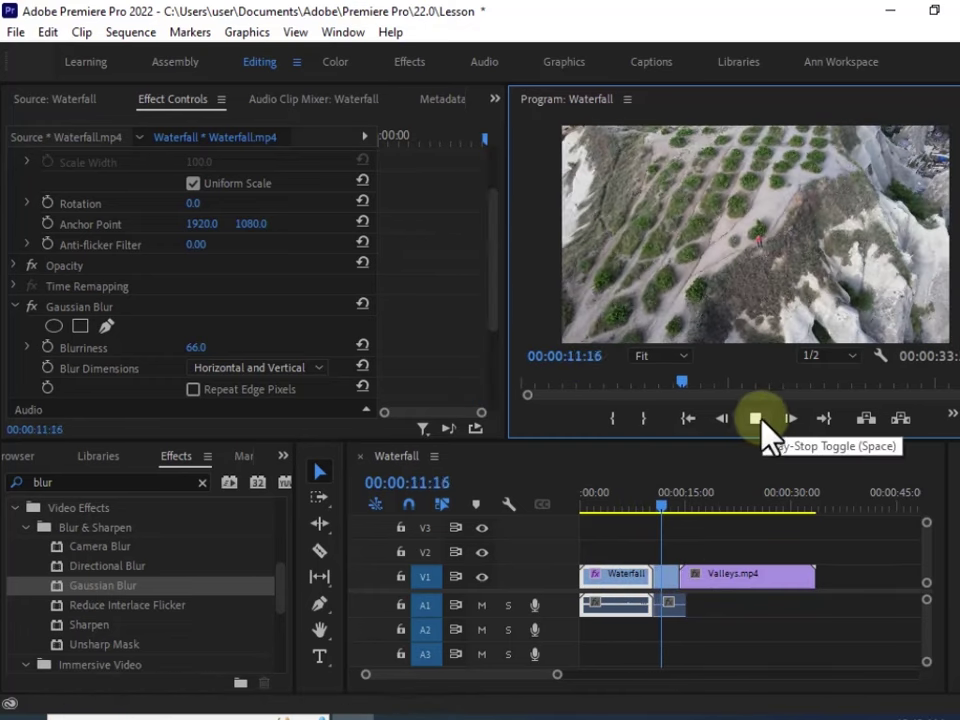
drag(665, 498, 623, 505)
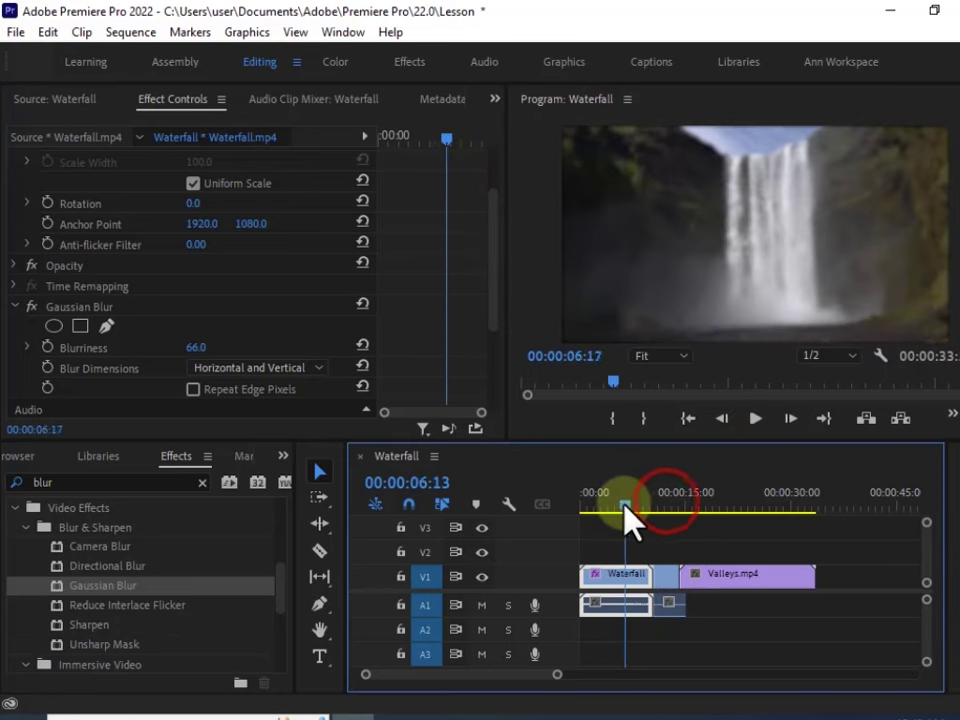
click(755, 420)
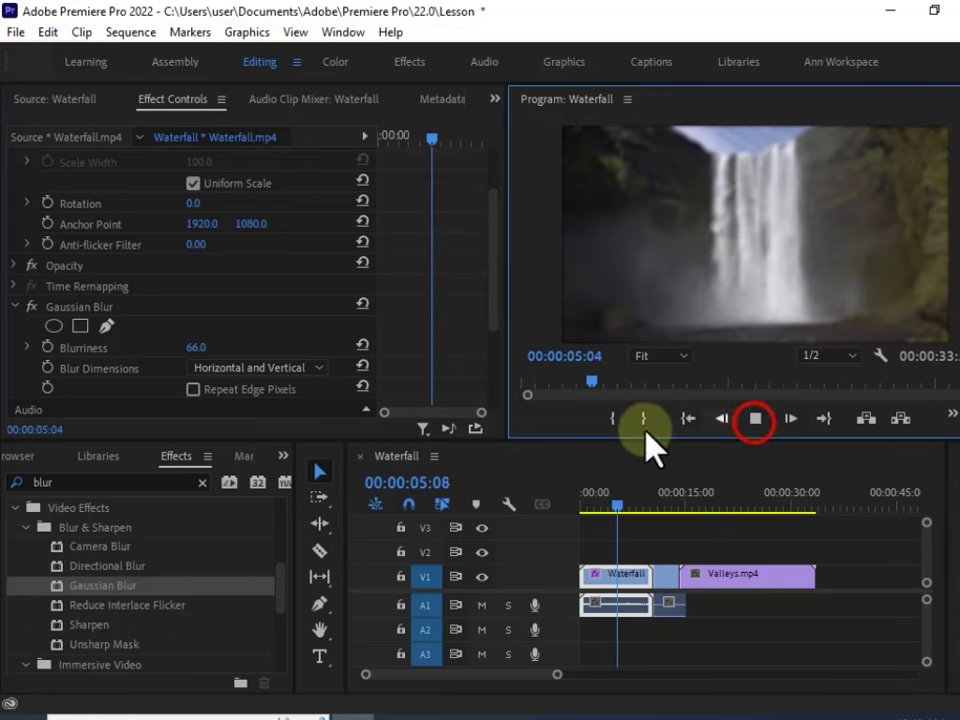
click(755, 420)
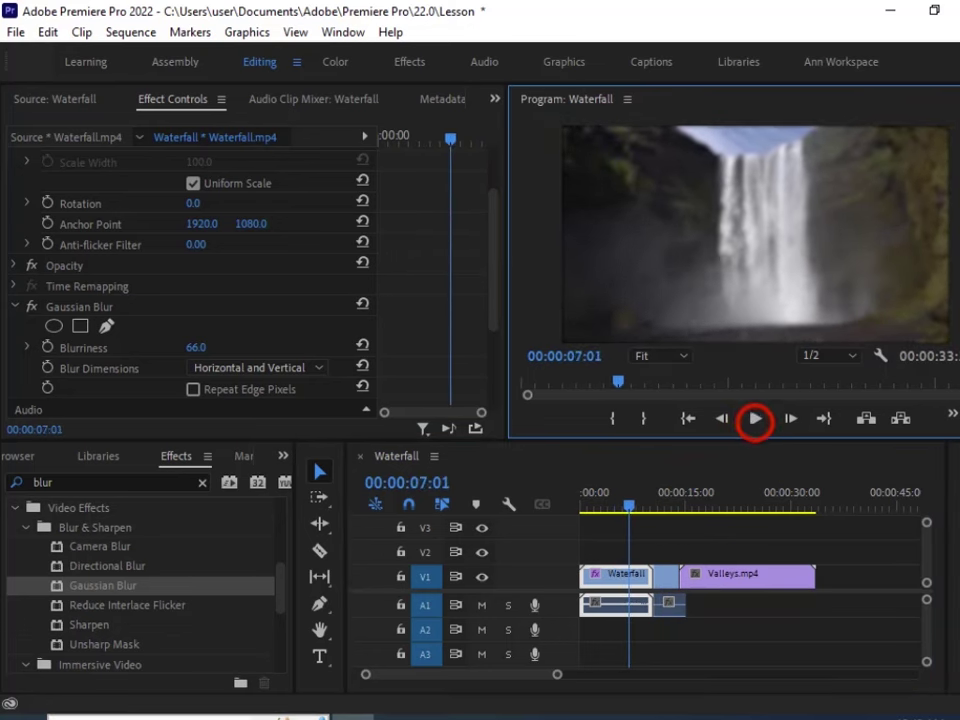
Look through the Waterfall clip's effect controls, from the Motion settings down to Gaussian Blur
scroll(150, 360, up, 2)
scroll(170, 340, up, 1)
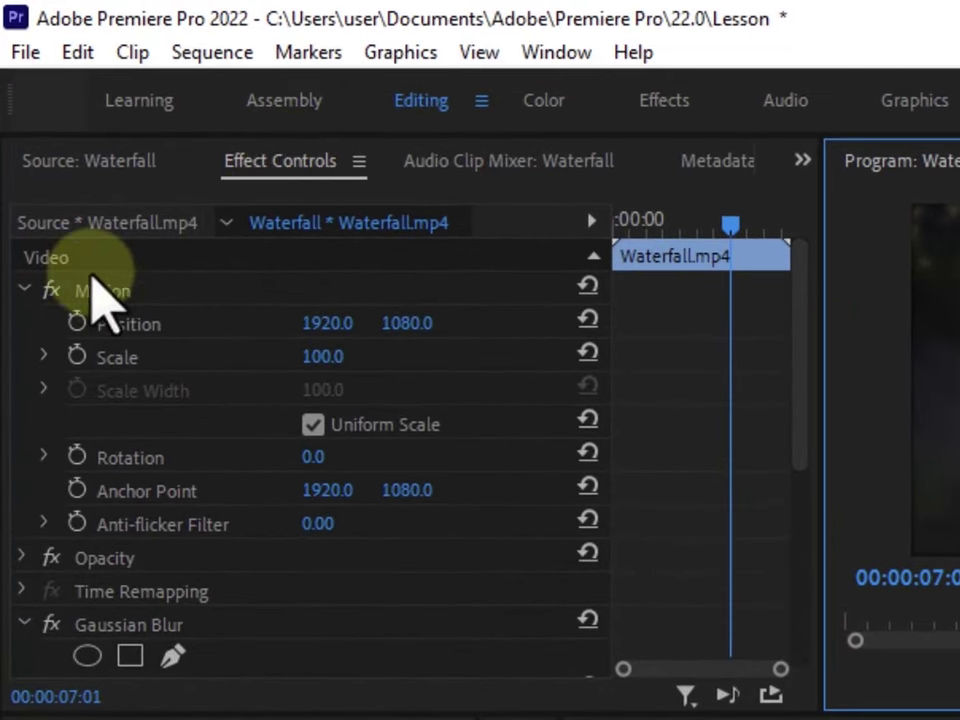
scroll(86, 332, down, 2)
scroll(107, 407, down, 4)
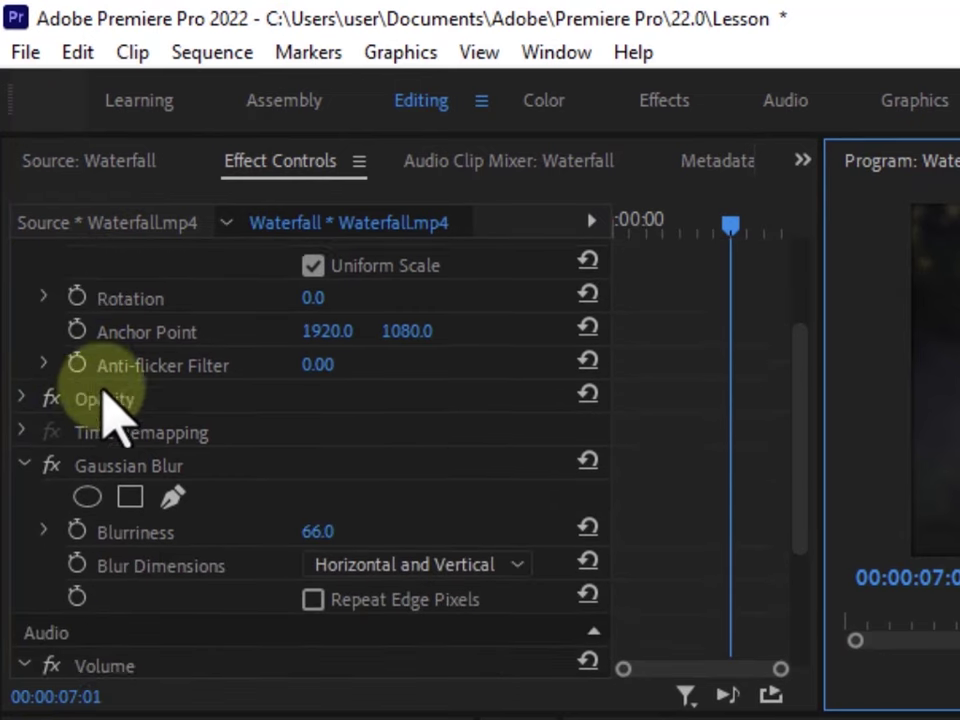
scroll(185, 420, up, 2)
scroll(185, 430, up, 4)
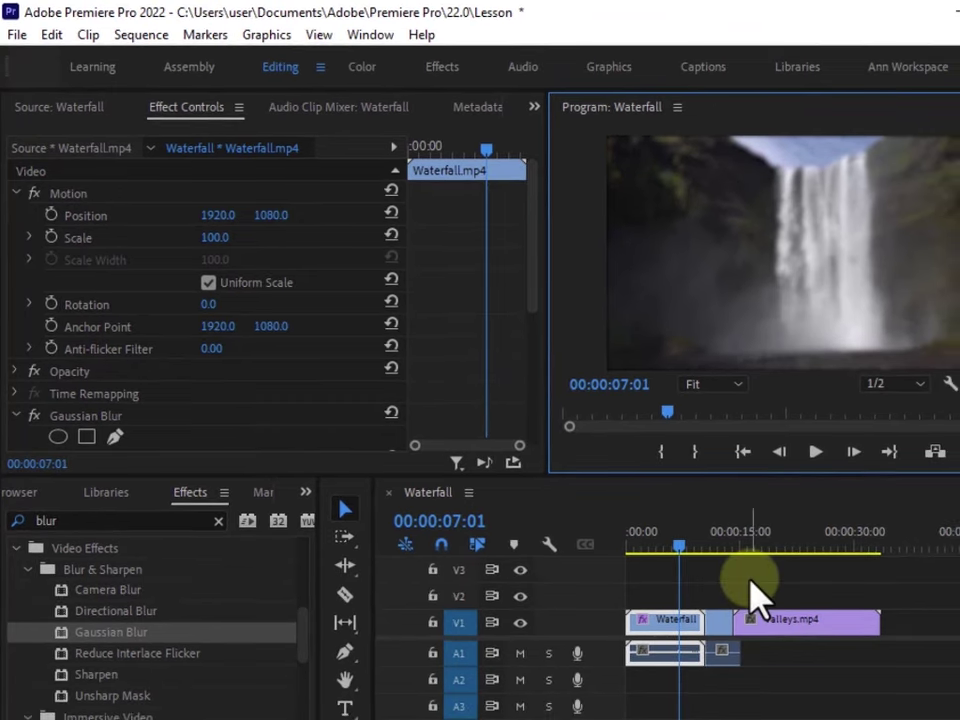
Compare the effects applied to the Valleys, Drone shot and Waterfall clips on V1 by selecting each one
click(776, 638)
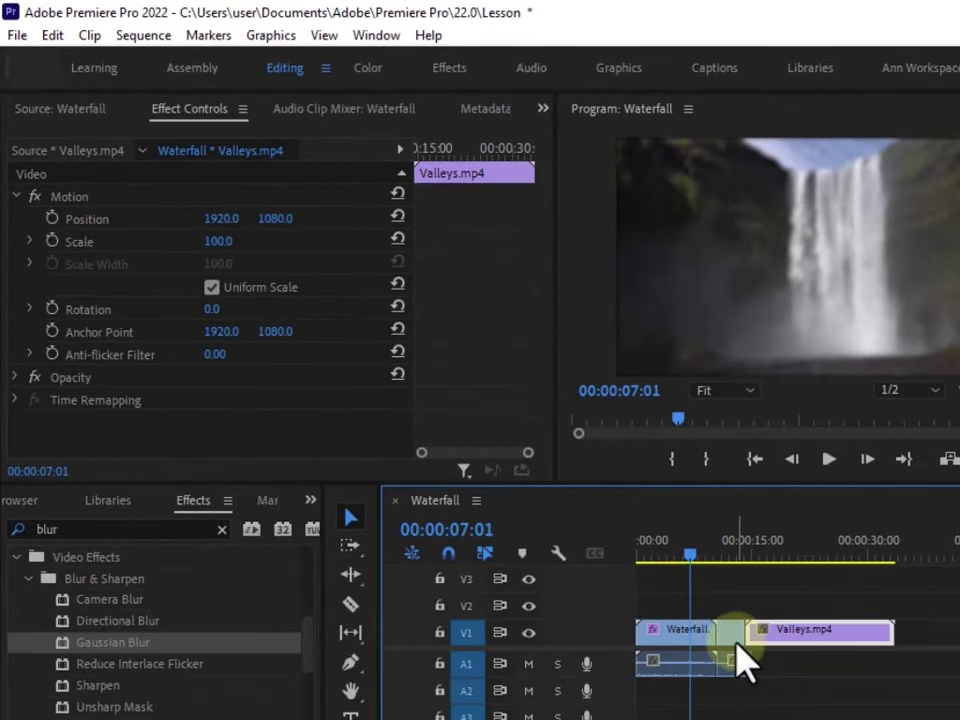
click(733, 637)
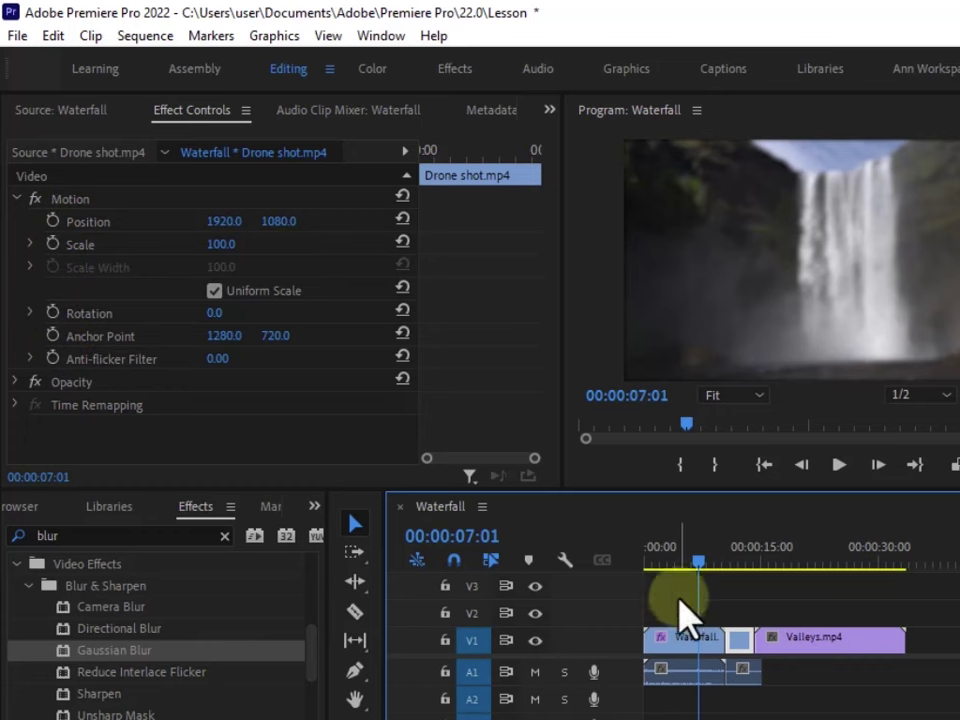
click(683, 646)
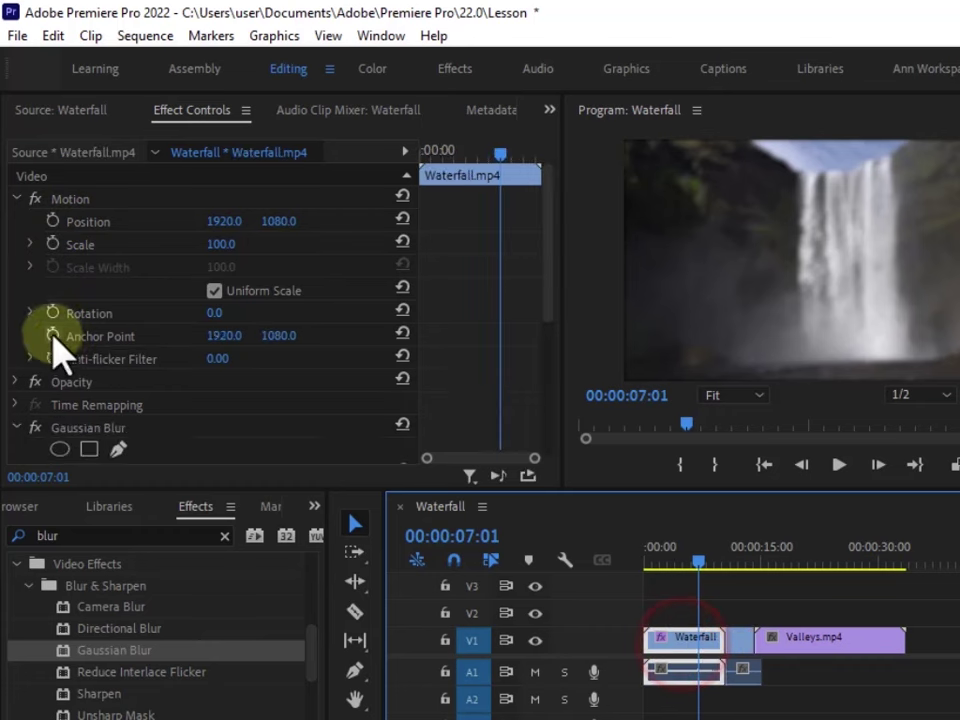
scroll(65, 360, down, 1)
scroll(30, 400, down, 2)
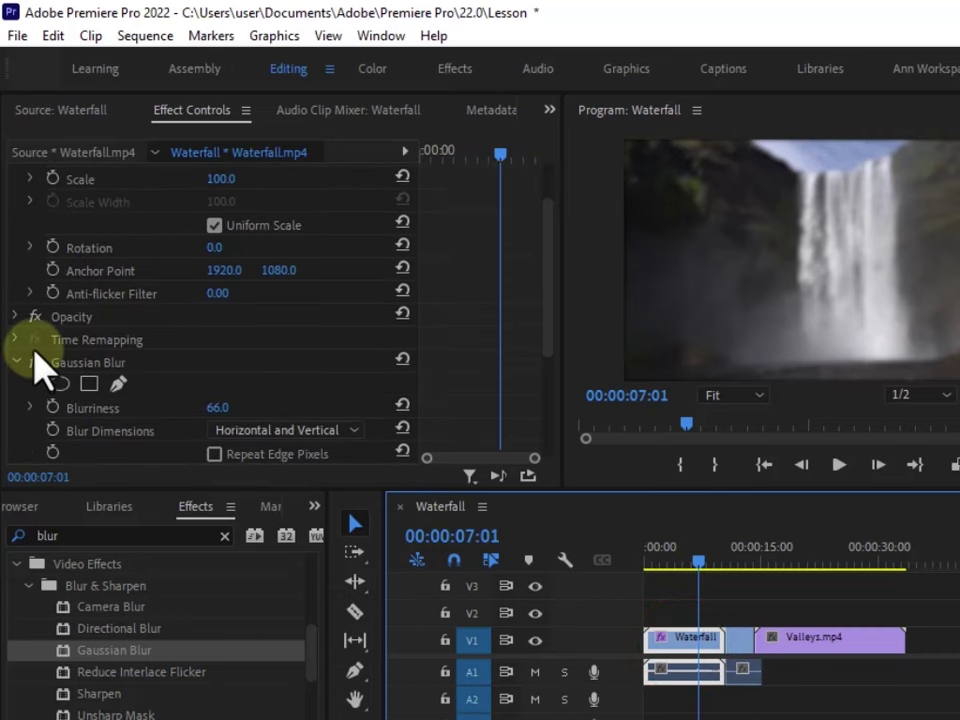
scroll(41, 355, up, 3)
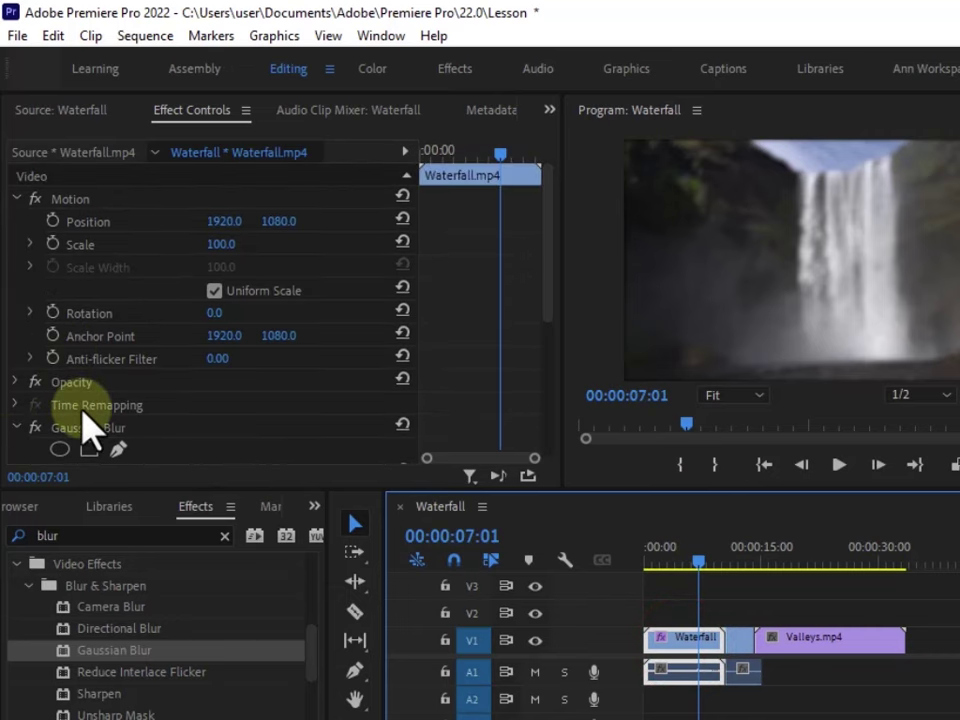
Try the Gaussian Blur's Blur Dimensions as Horizontal and as Vertical, and restore Horizontal and Vertical
scroll(85, 420, down, 2)
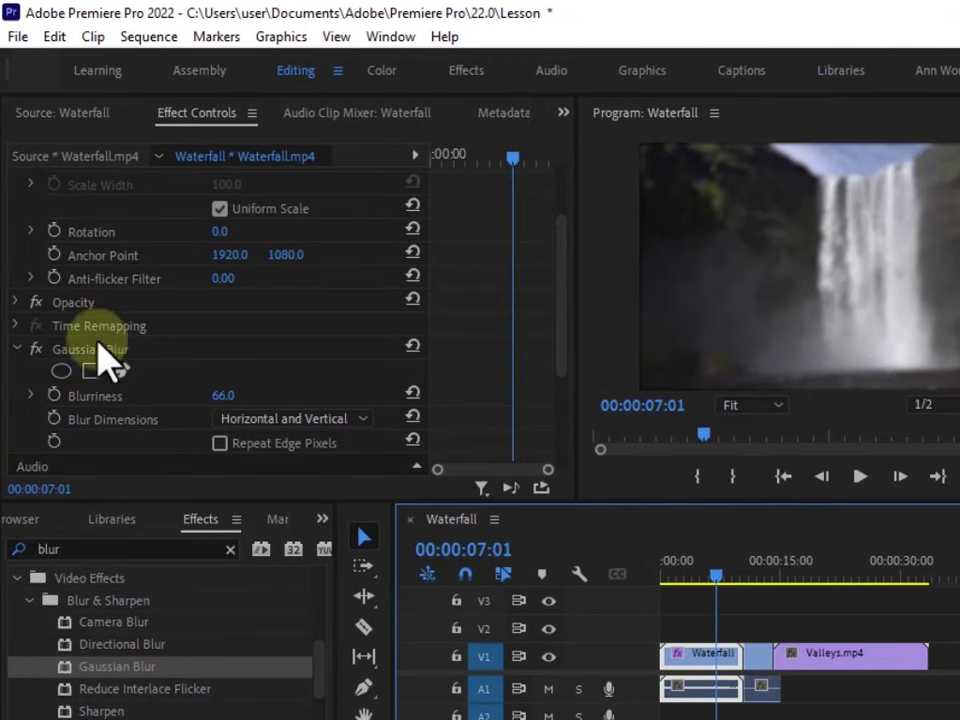
click(361, 420)
click(288, 465)
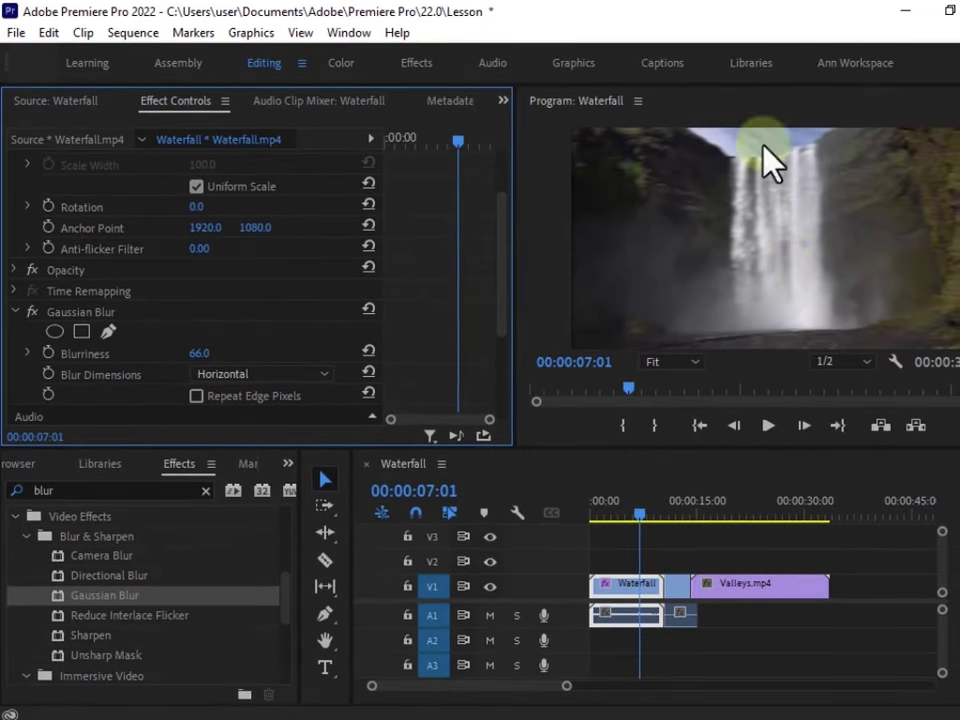
click(322, 373)
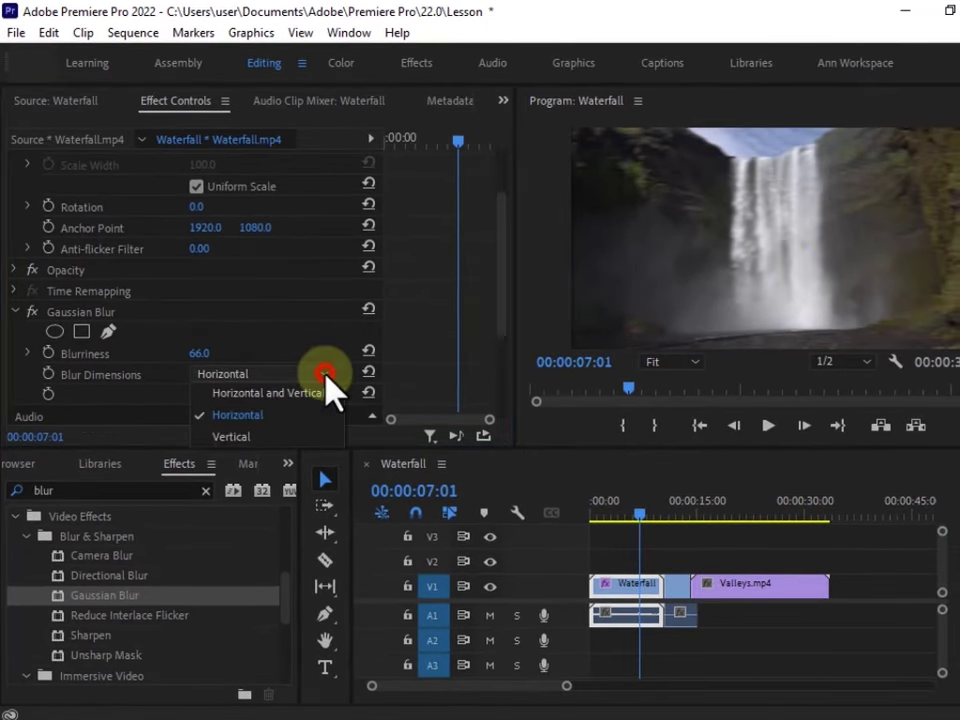
click(262, 437)
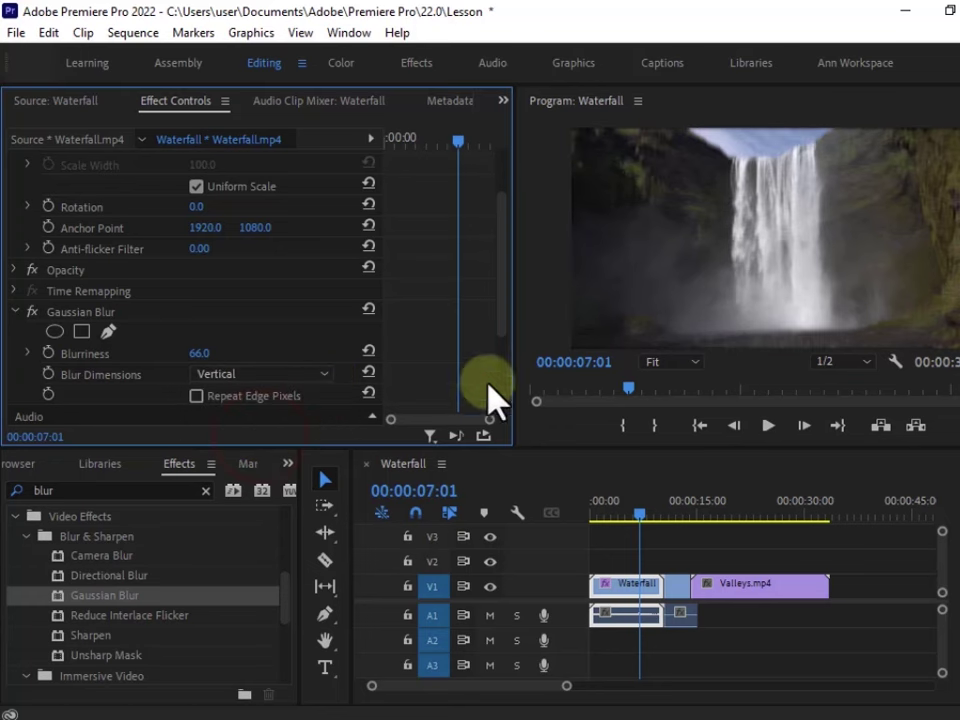
click(326, 373)
click(268, 394)
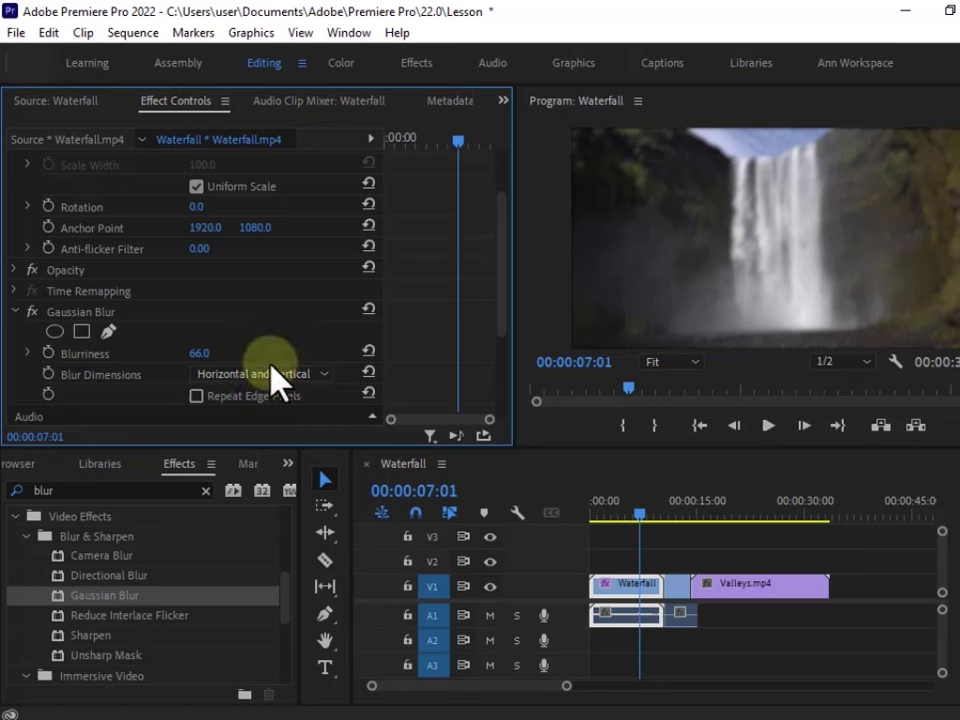
click(322, 377)
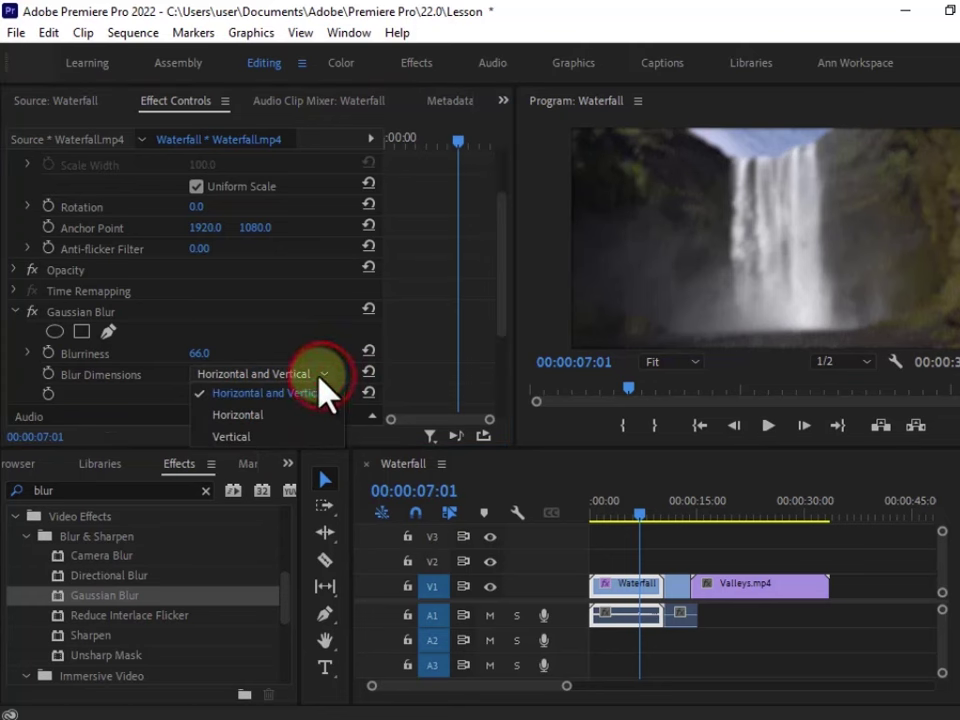
click(325, 393)
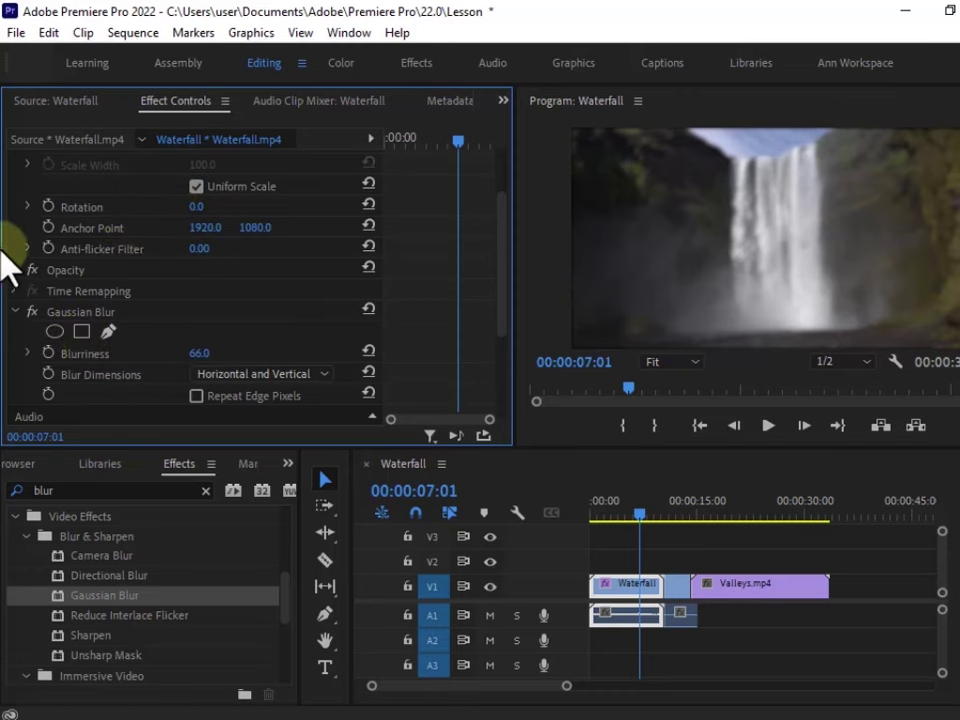
Clear the Gaussian Blur effect from the Waterfall clip's effect controls and undo the removal
click(24, 311)
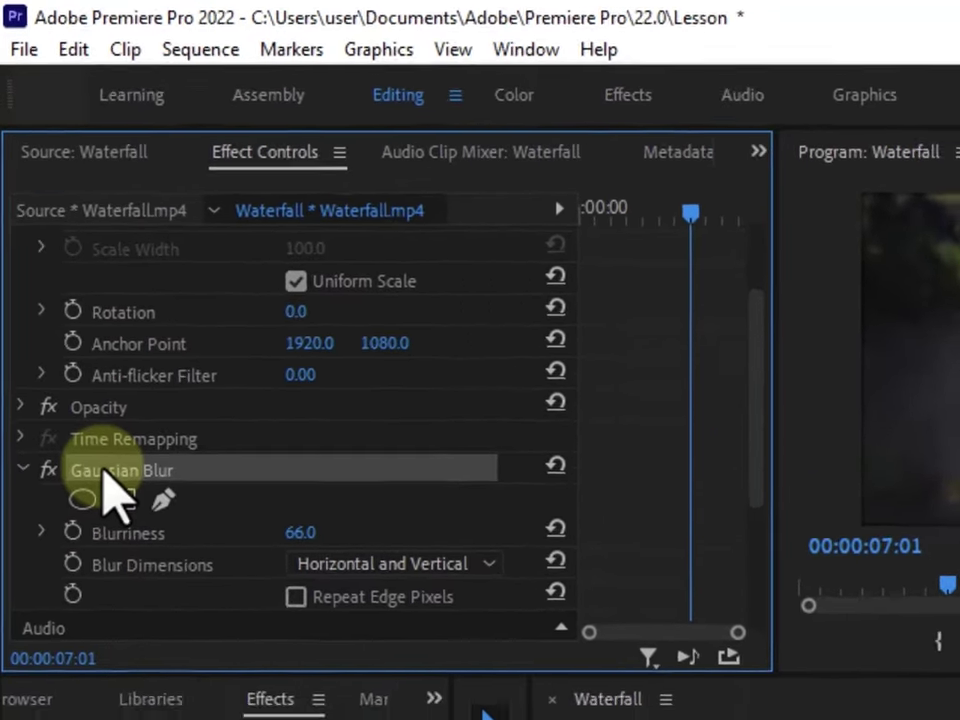
right_click(104, 478)
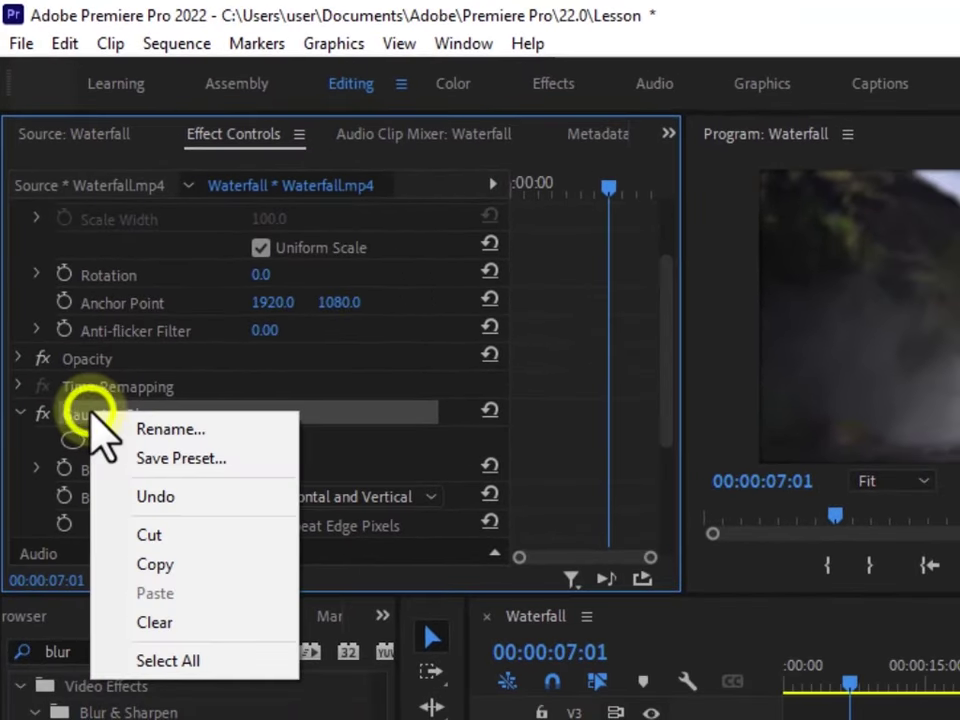
click(170, 621)
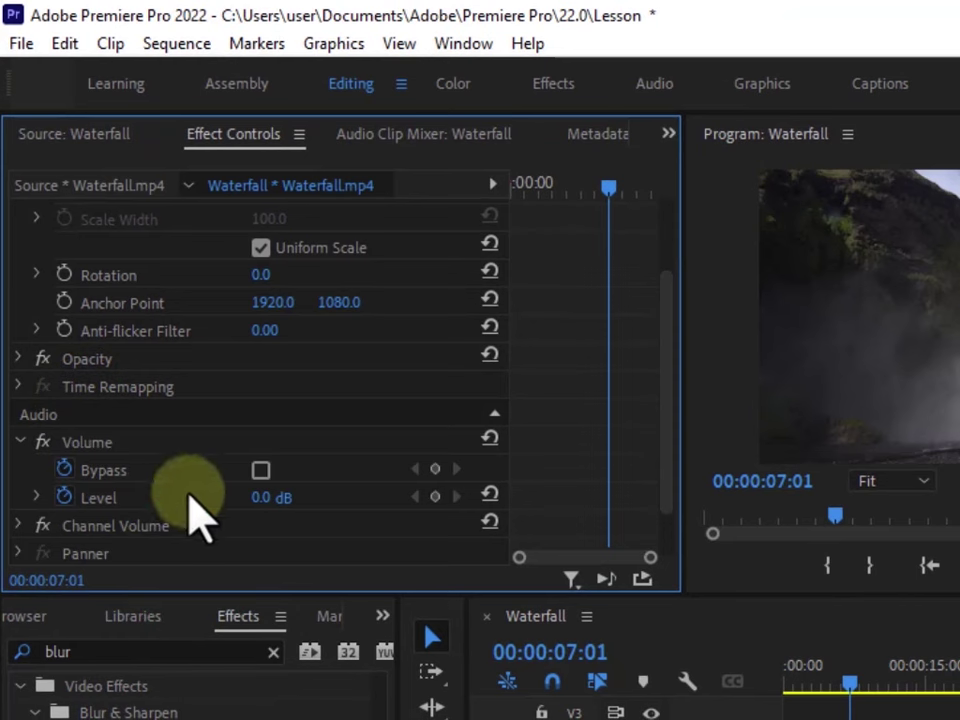
key(ctrl+z)
Select the restored Gaussian Blur effect, delete it directly, and undo the deletion
click(146, 416)
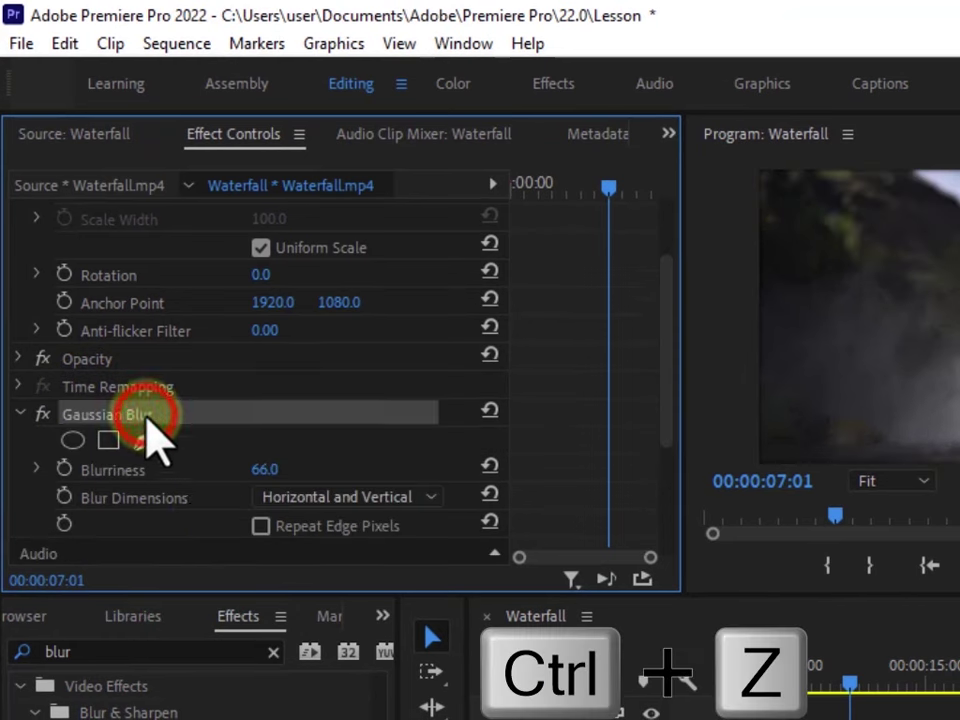
key(Delete)
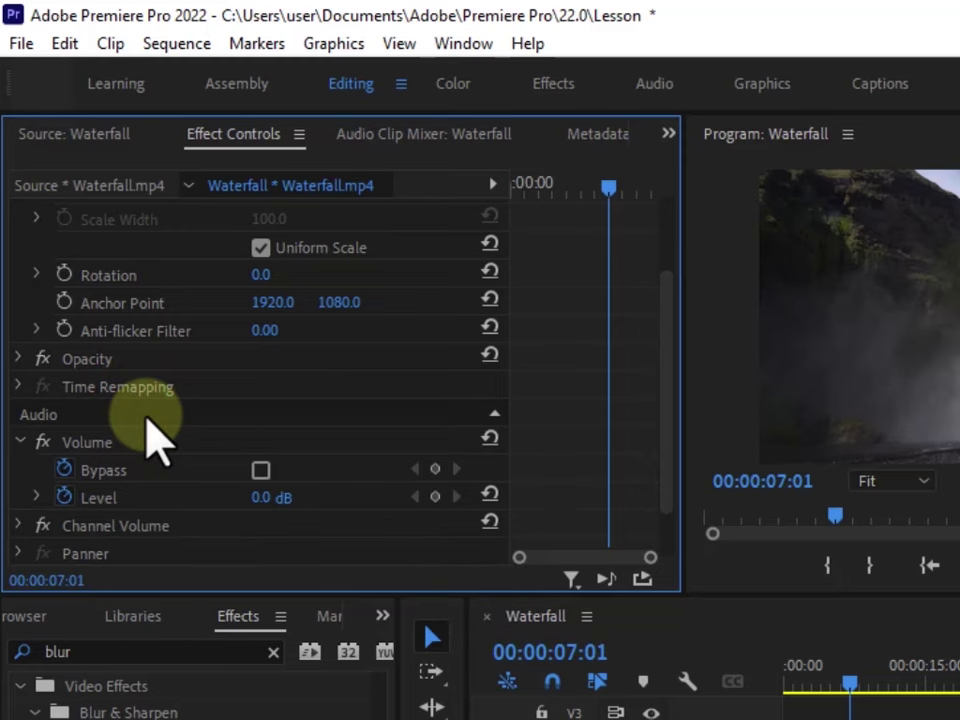
key(ctrl+z)
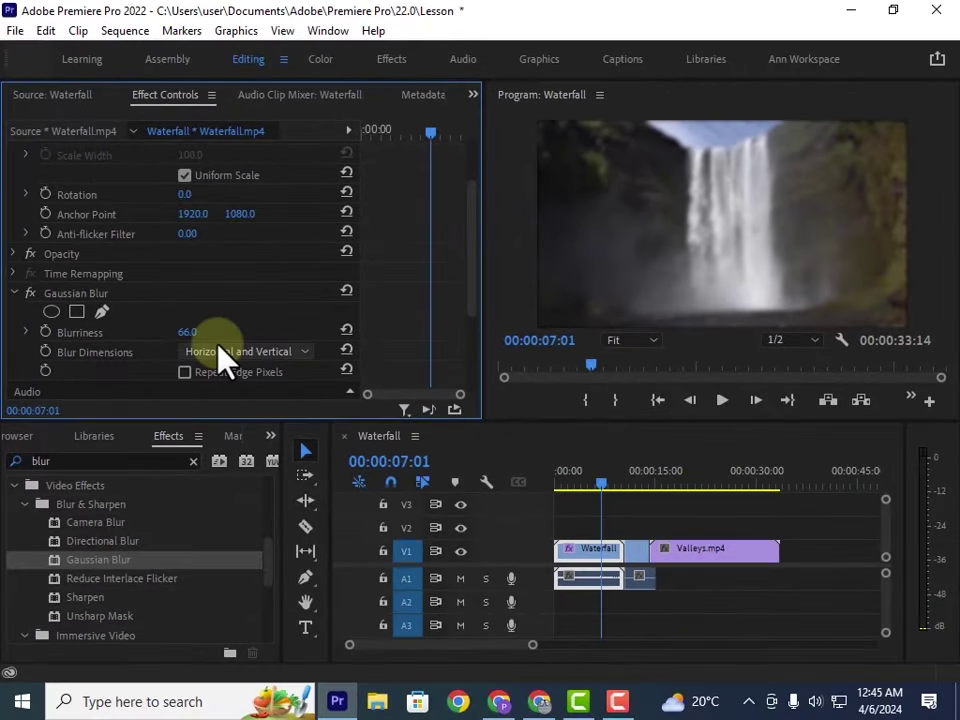
Remove the Waterfall clip's motion, opacity, time remapping, volume, channel volume and panner attributes, excluding Gaussian Blur from the removal
click(587, 552)
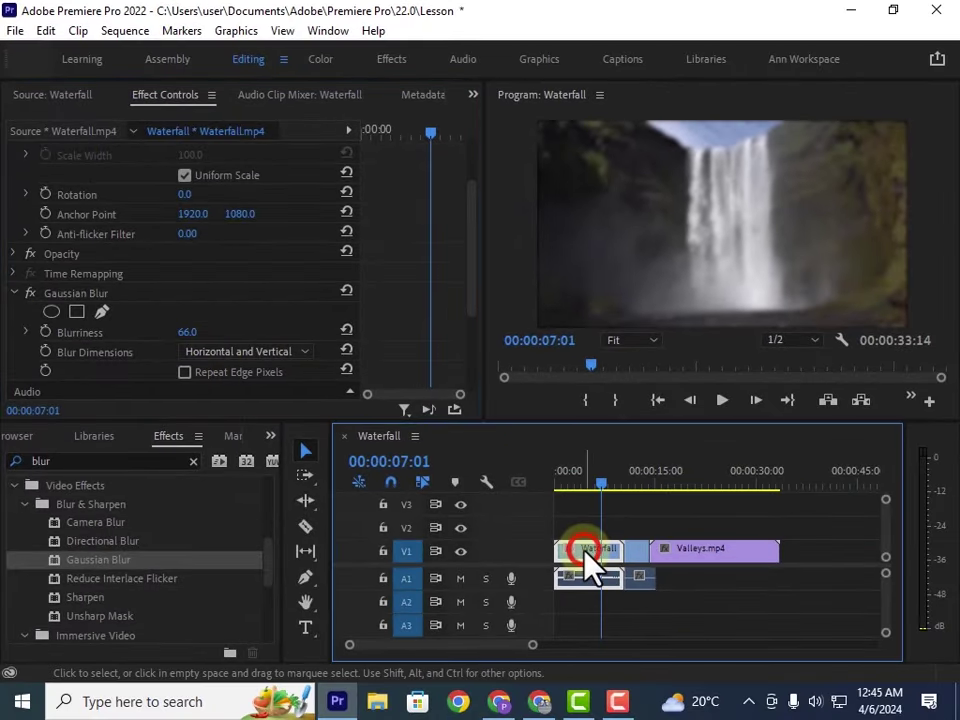
click(598, 556)
right_click(583, 550)
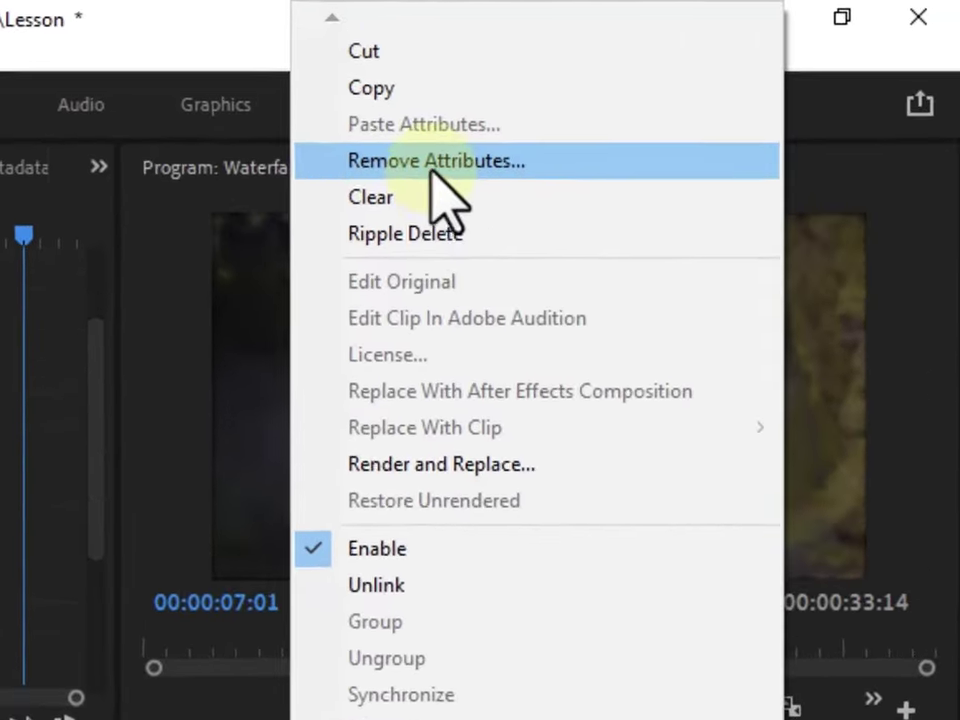
click(664, 91)
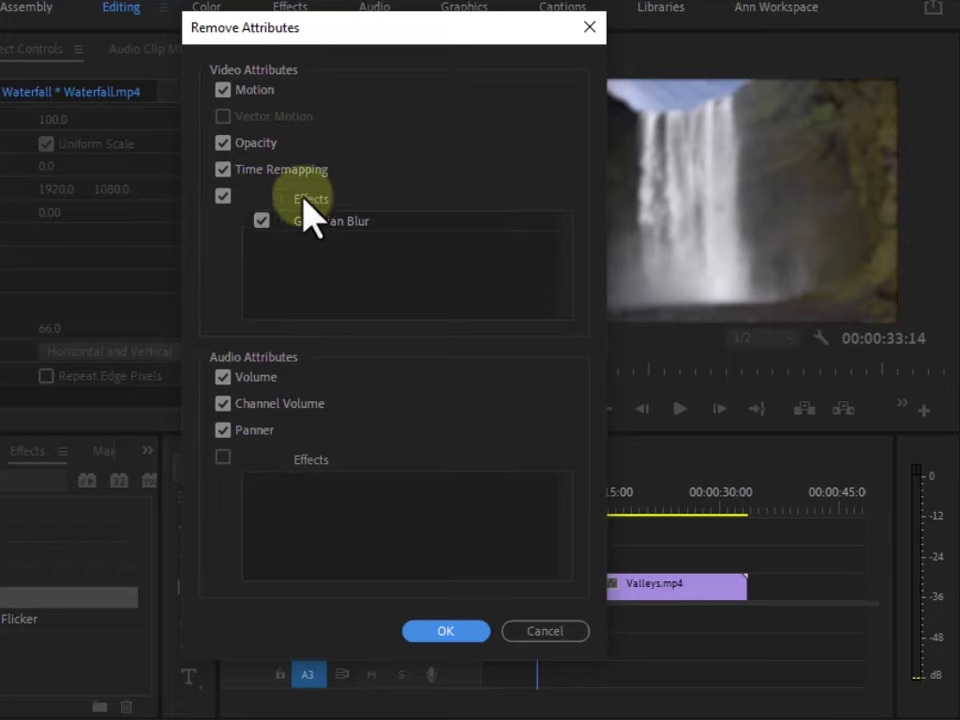
click(262, 221)
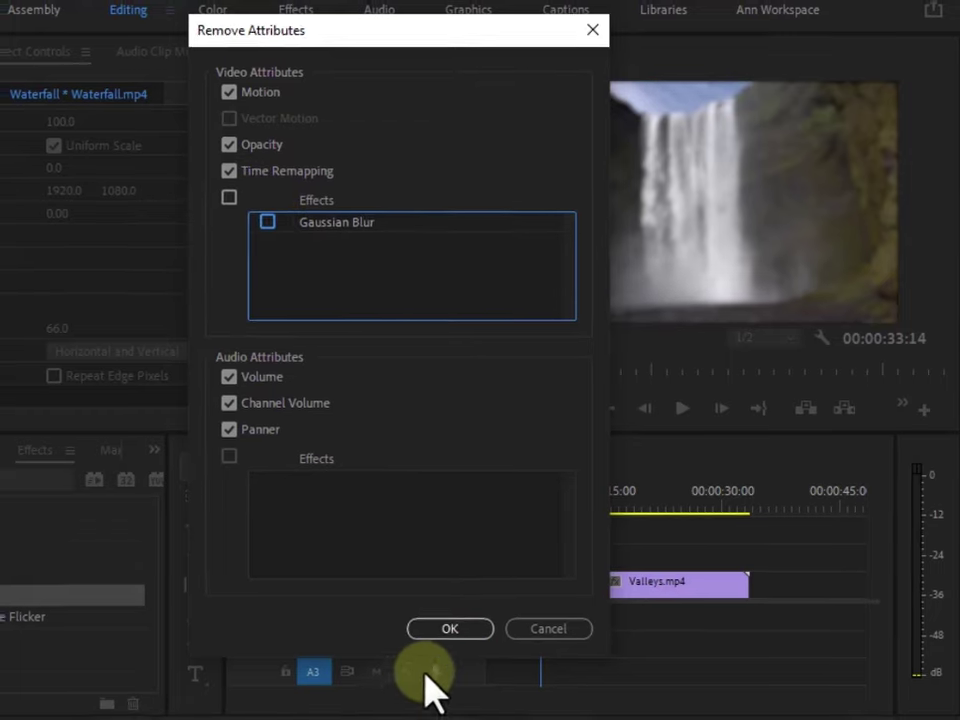
click(445, 631)
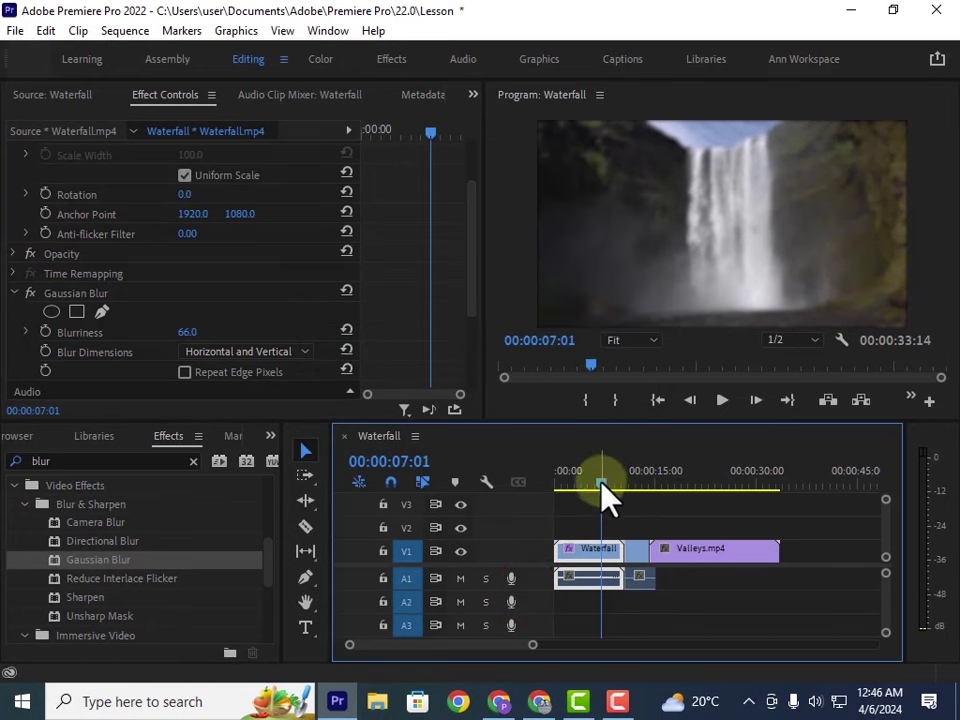
Move the playhead to 00:00:02:02 and toggle the Waterfall clip's Gaussian Blur off and back on
drag(603, 488, 567, 484)
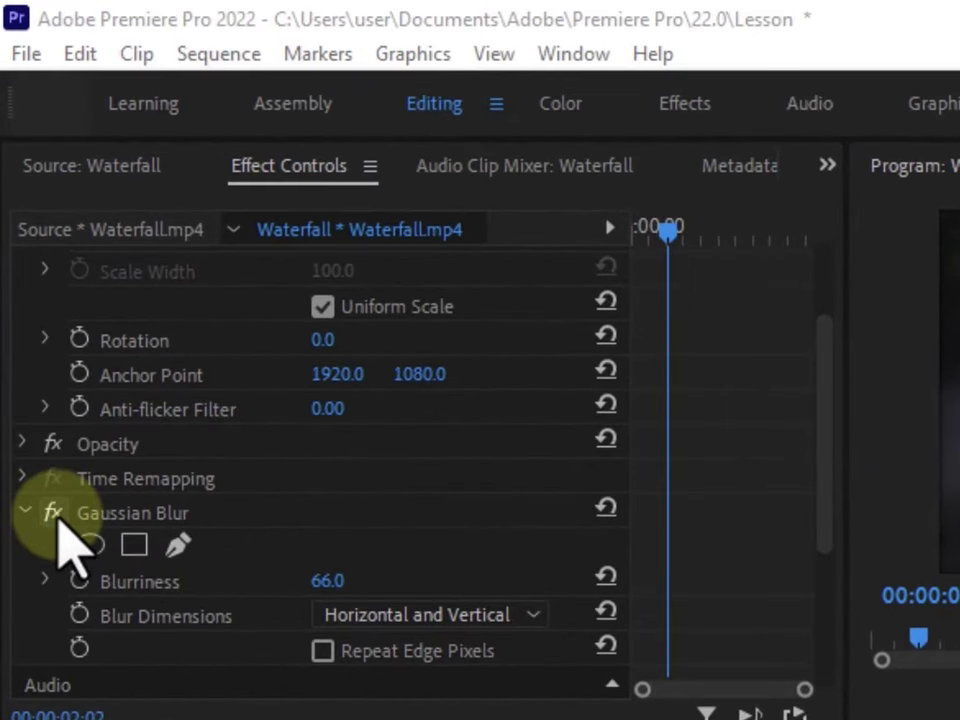
click(53, 514)
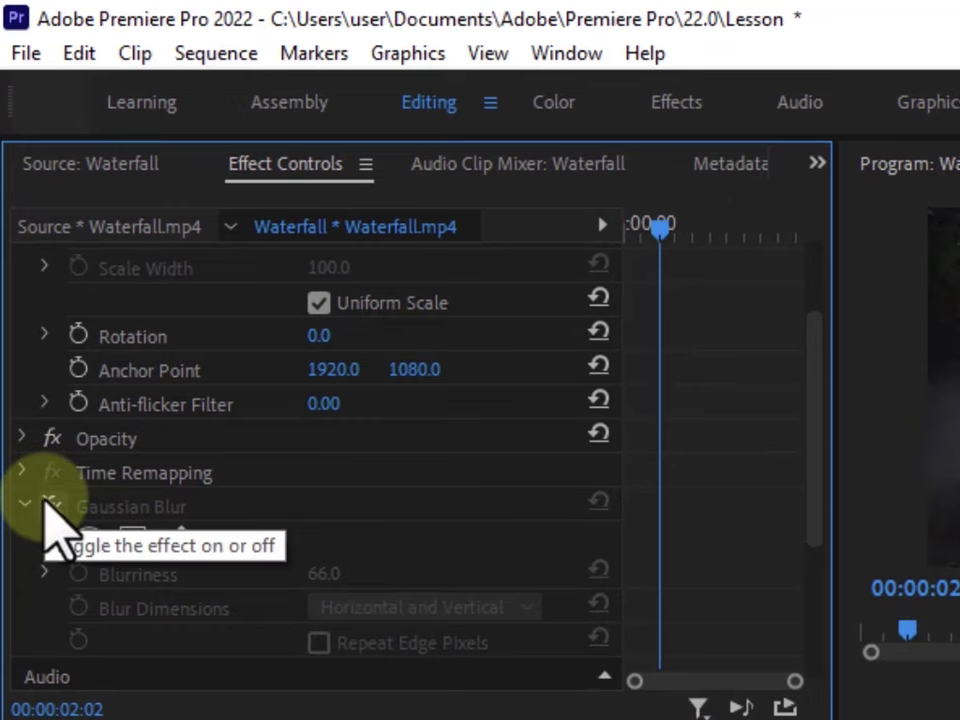
click(48, 505)
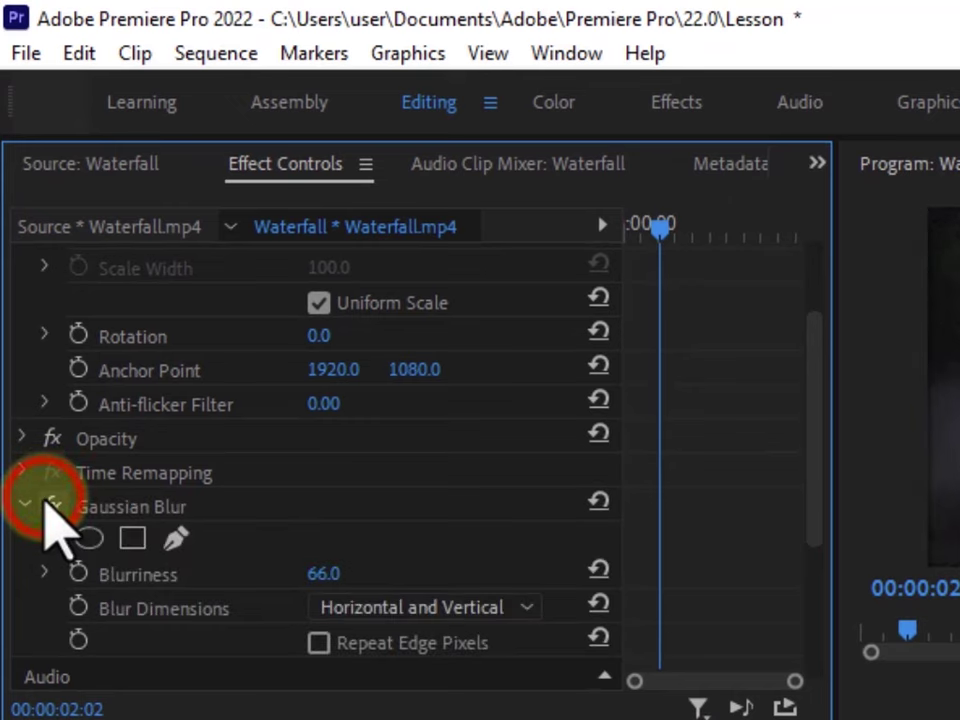
Switch off the Waterfall clip's Gaussian Blur and create a 3840 by 2160 adjustment layer at 25.00 fps with square pixels
click(48, 505)
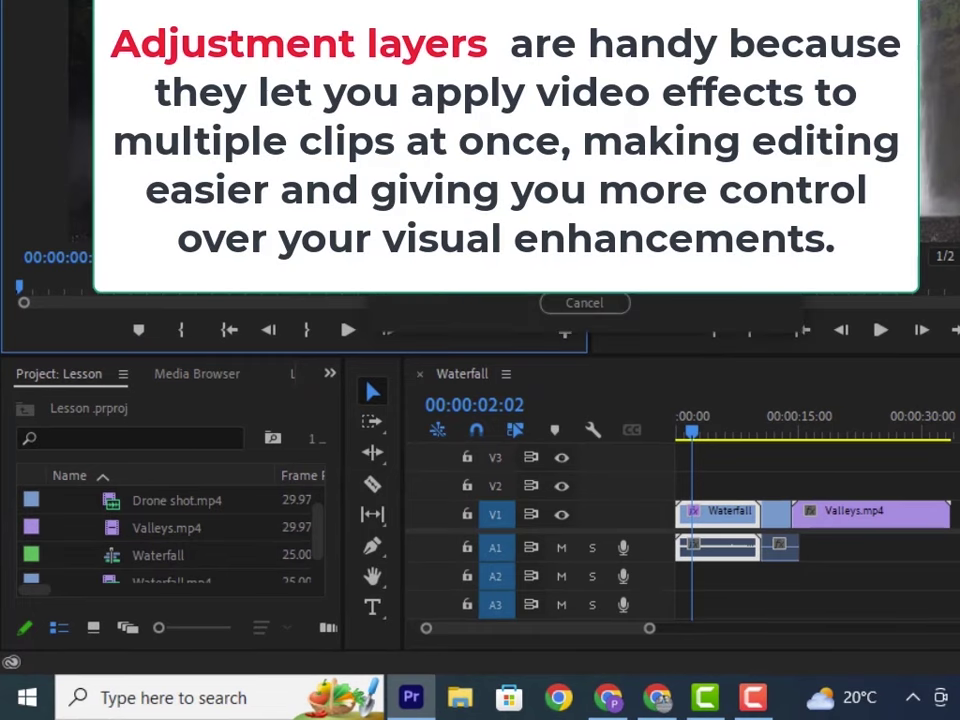
click(243, 393)
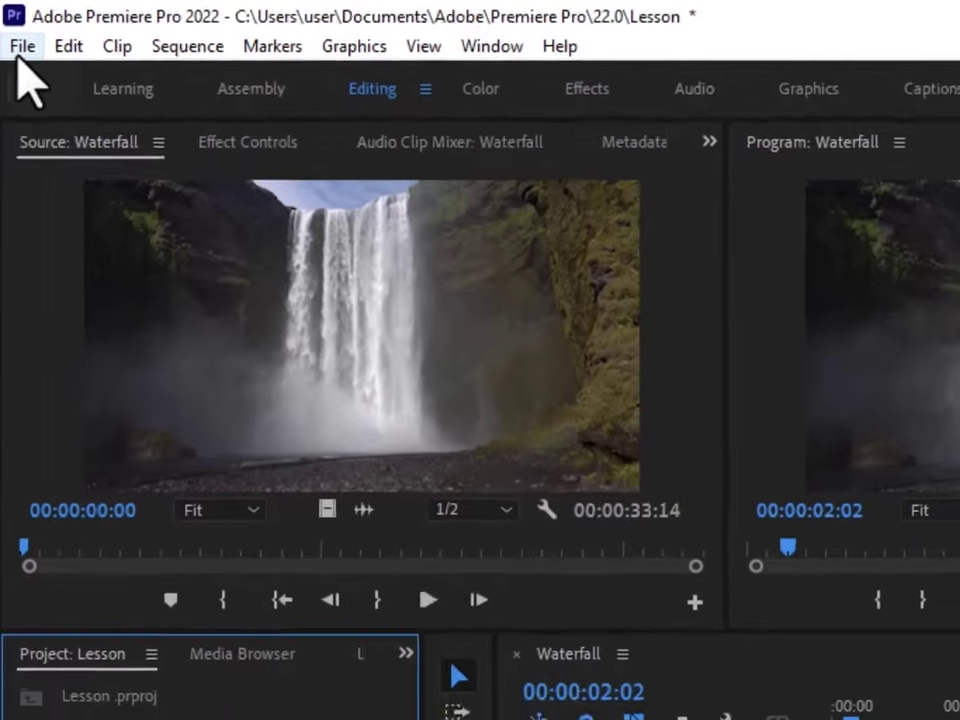
click(15, 31)
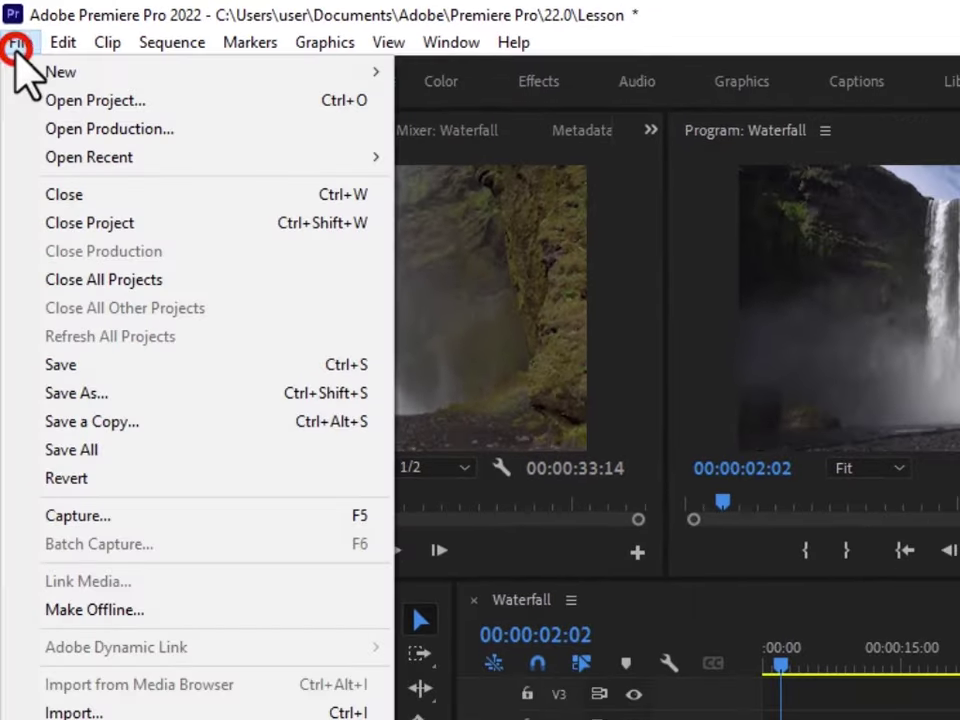
mouse_move(356, 76)
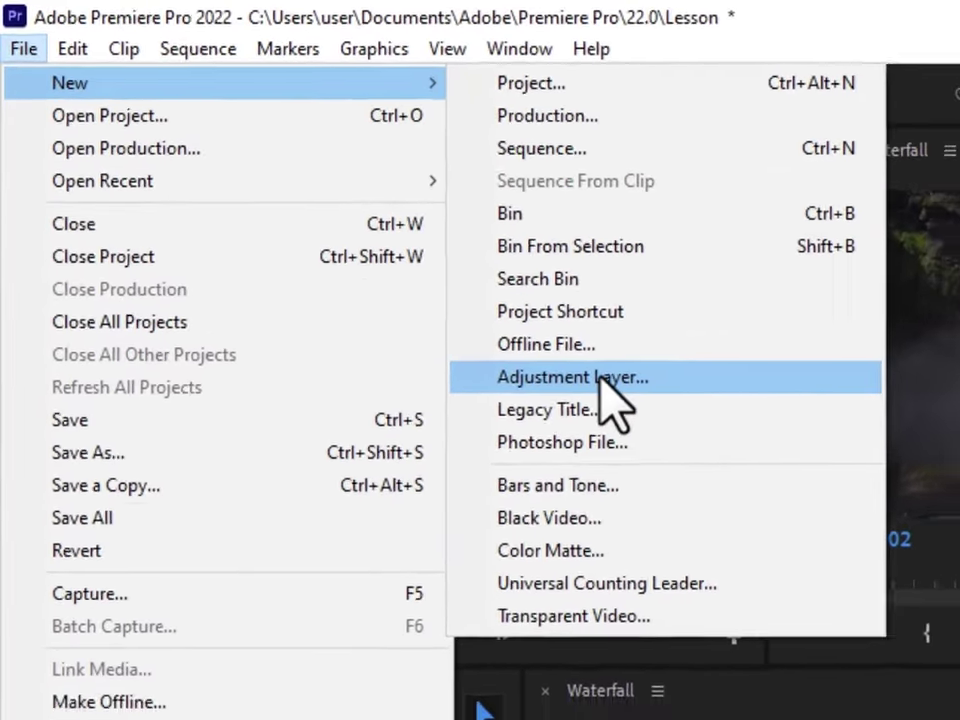
click(525, 332)
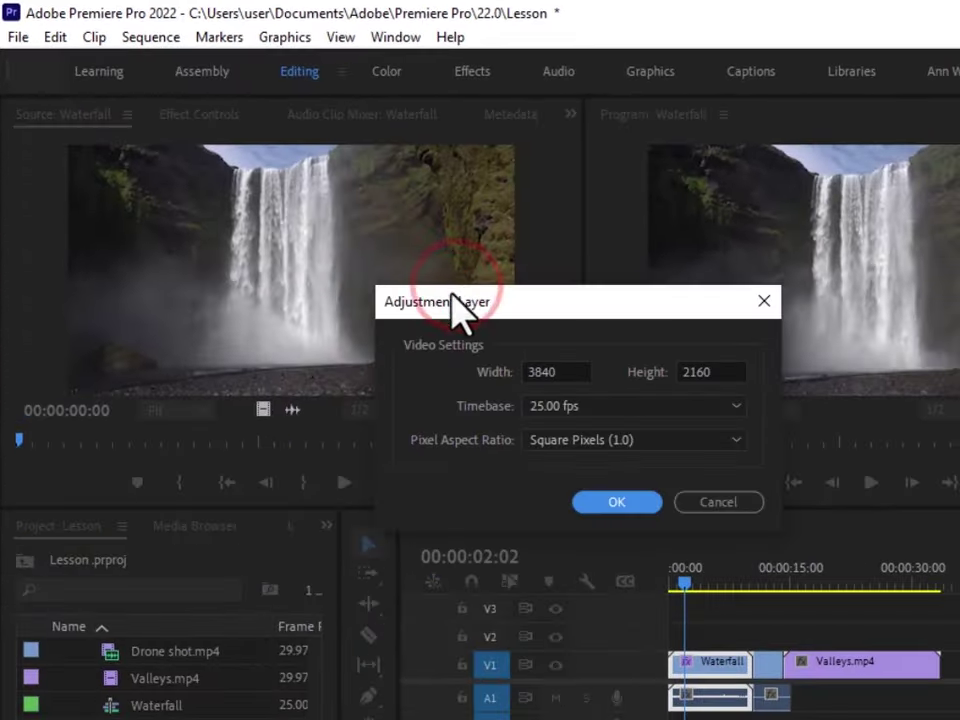
click(617, 501)
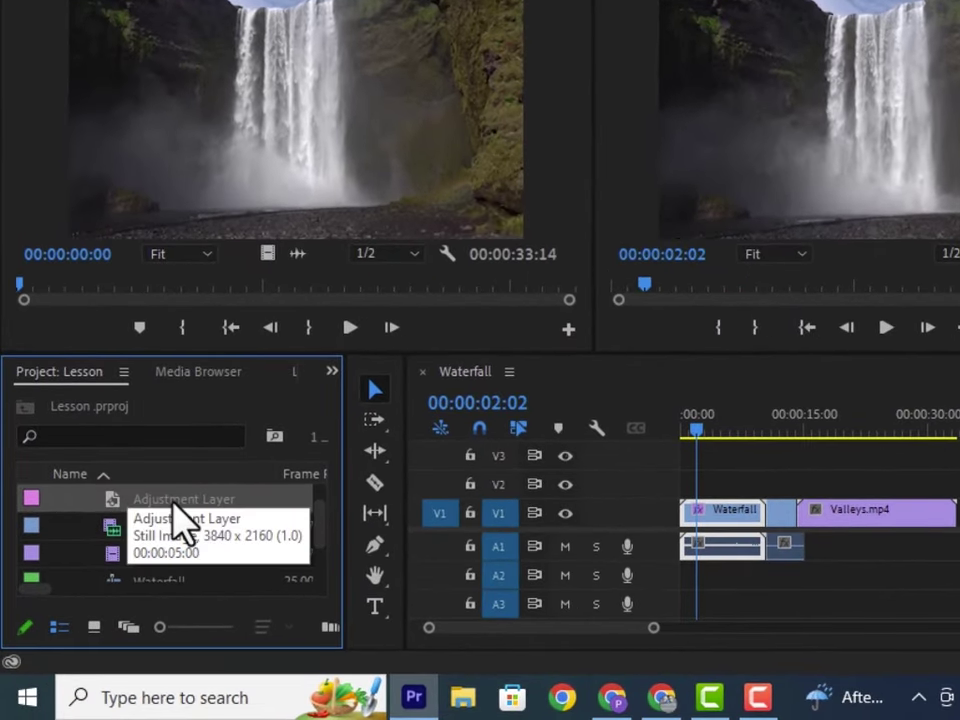
scroll(180, 522, down, 2)
scroll(182, 524, up, 3)
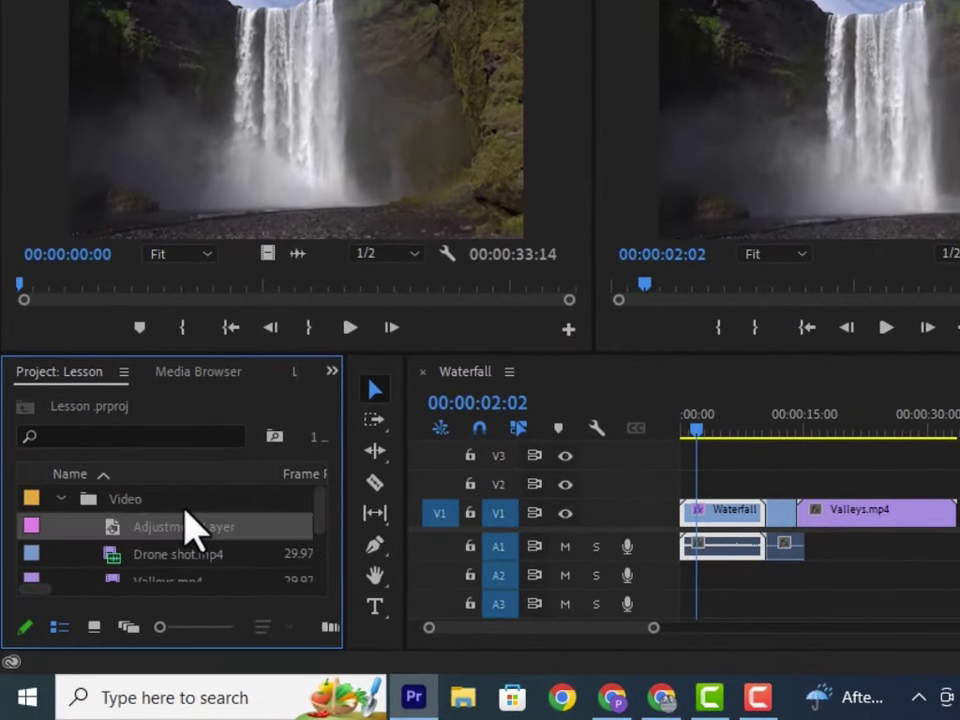
click(190, 526)
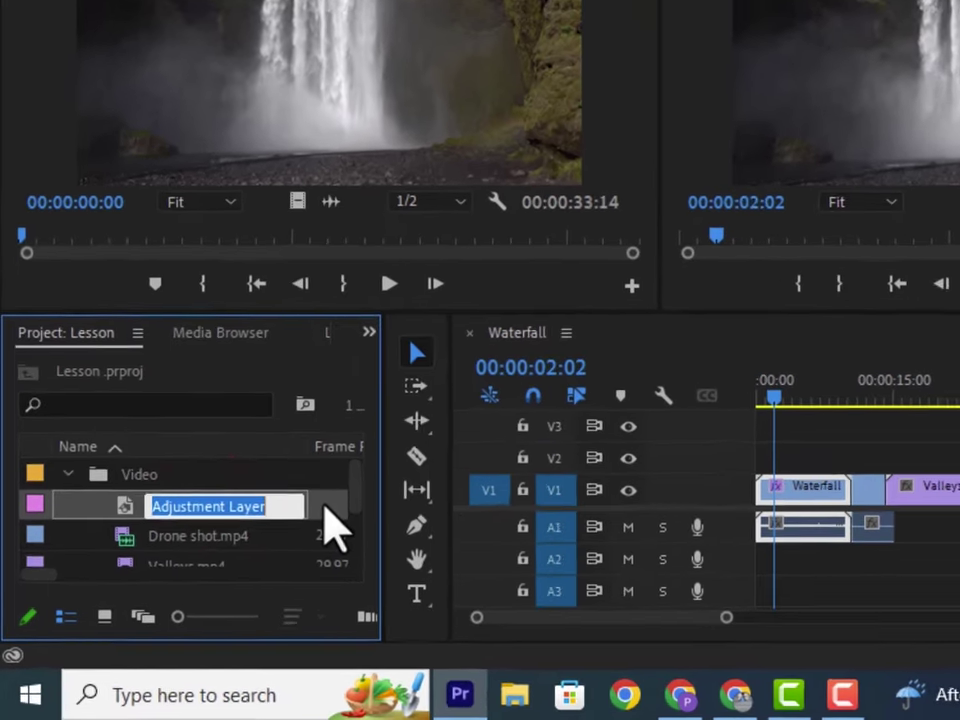
click(290, 526)
click(336, 414)
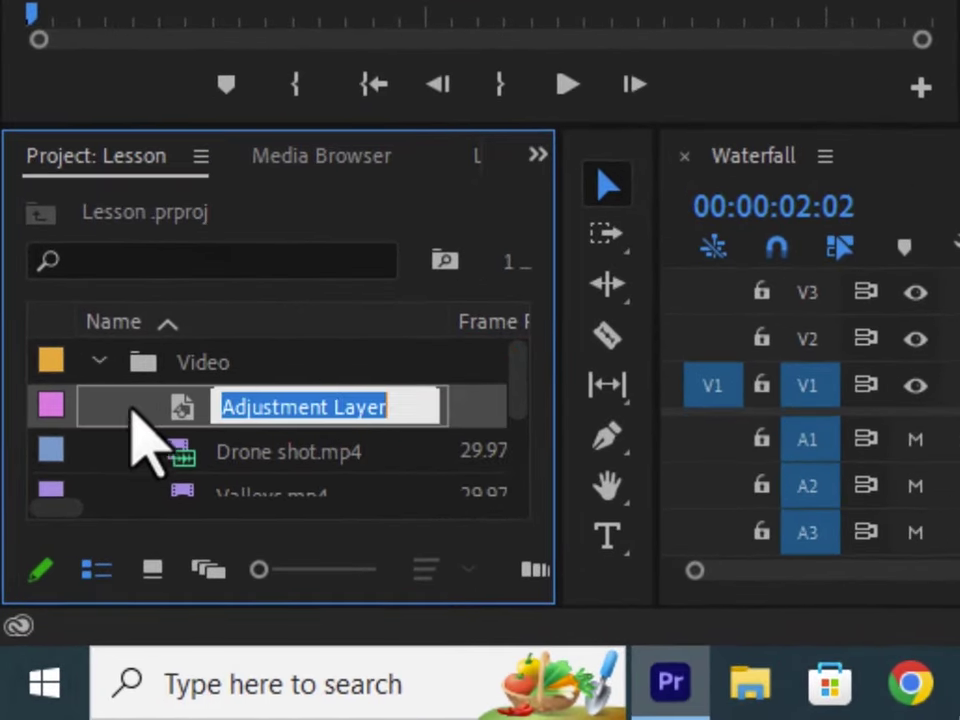
click(128, 410)
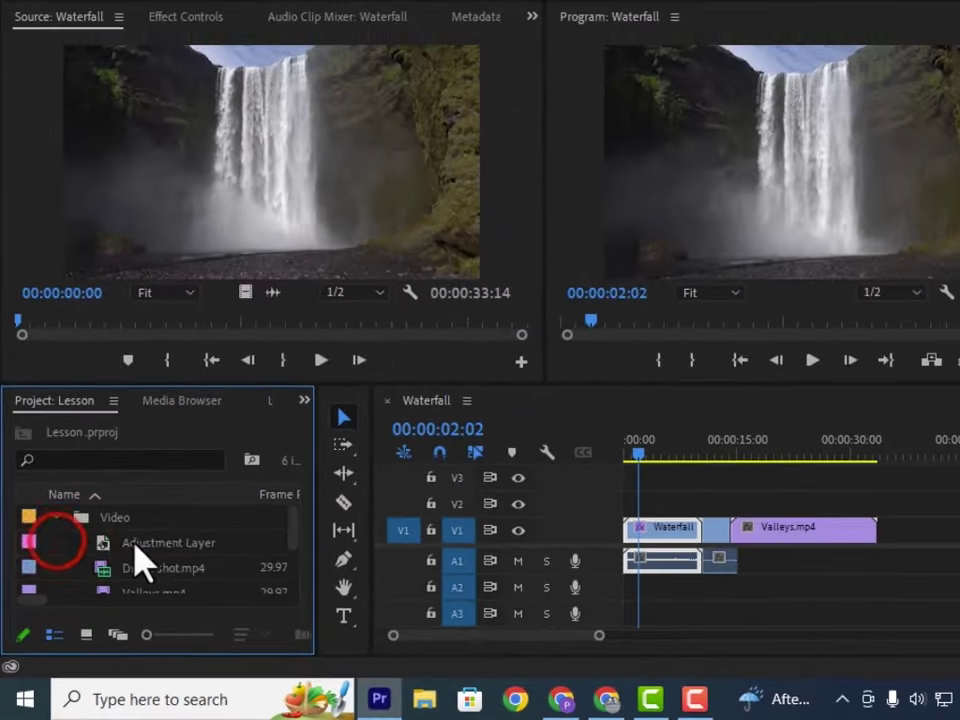
Place the adjustment layer on track V2 above the Waterfall clip, starting at the 00:00:02:02 playhead position
click(130, 542)
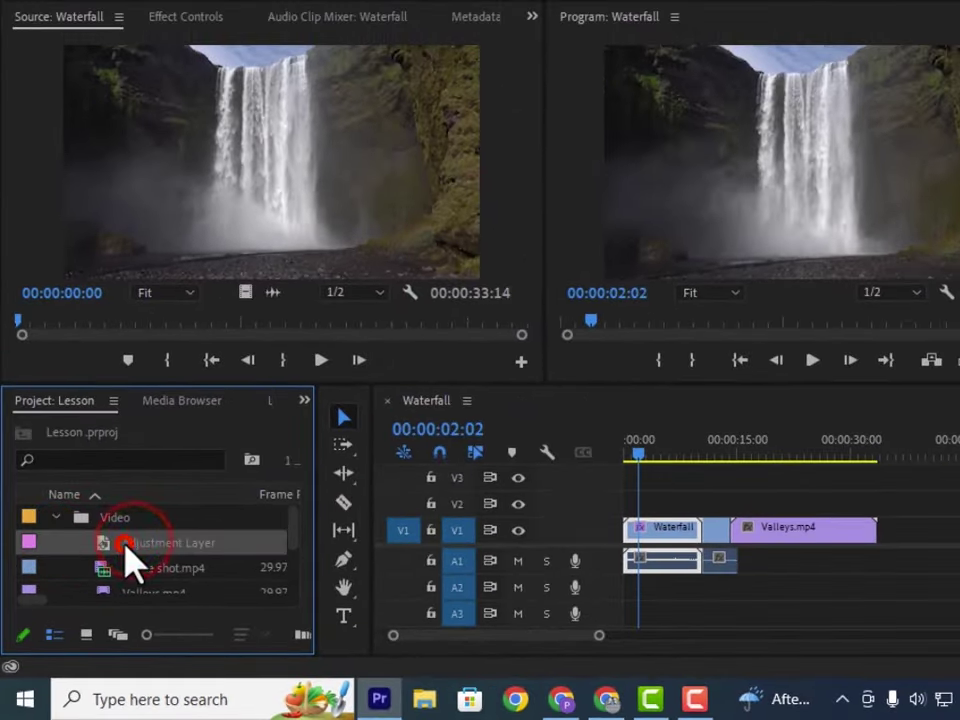
drag(130, 560, 656, 510)
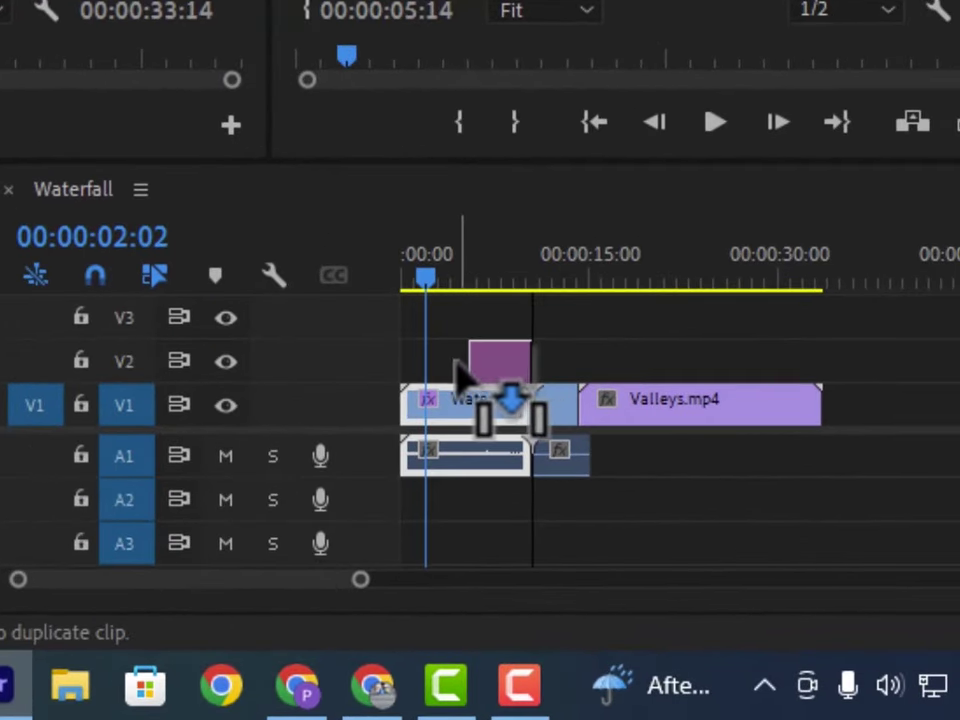
drag(458, 375, 440, 355)
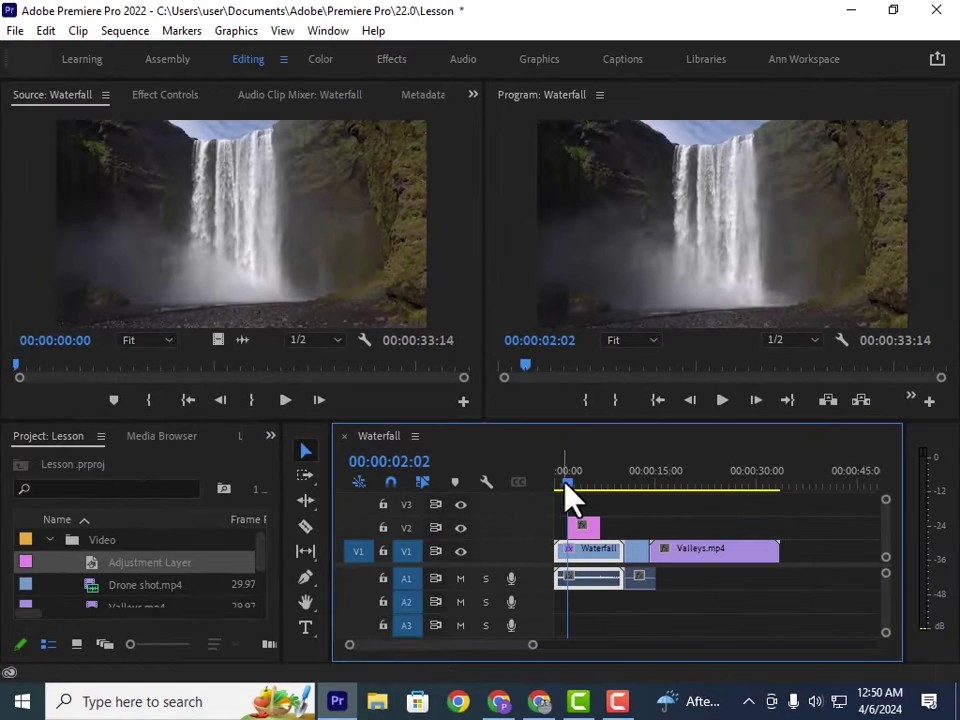
click(587, 410)
mouse_move(570, 482)
mouse_down()
mouse_move(613, 491)
mouse_move(571, 484)
mouse_up()
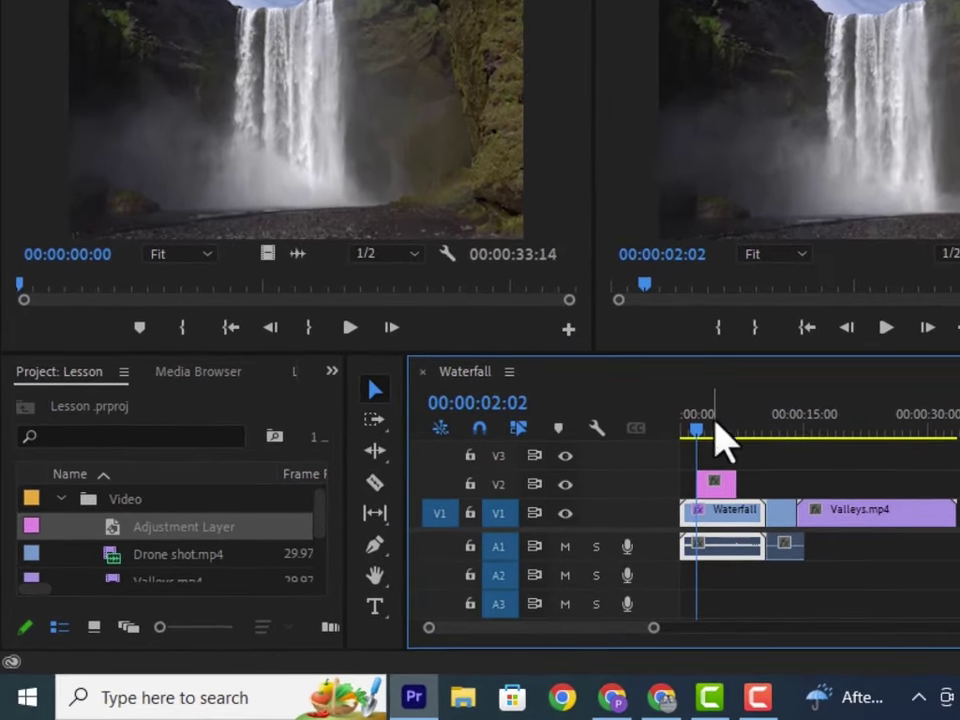
Apply the Gaussian Blur video effect to the adjustment layer on track V2
click(585, 522)
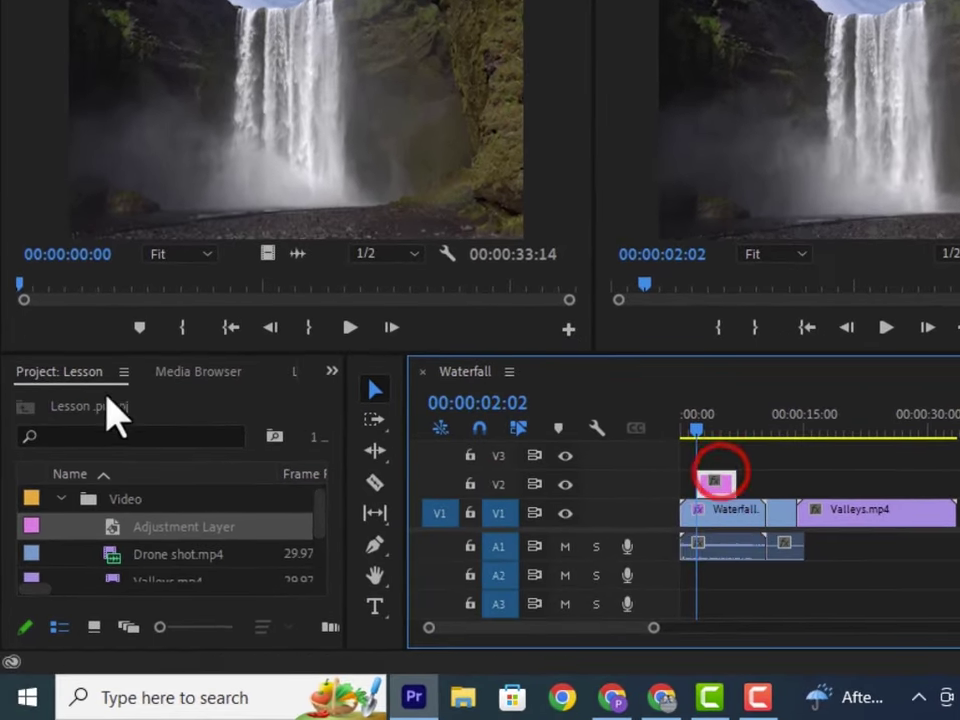
click(333, 372)
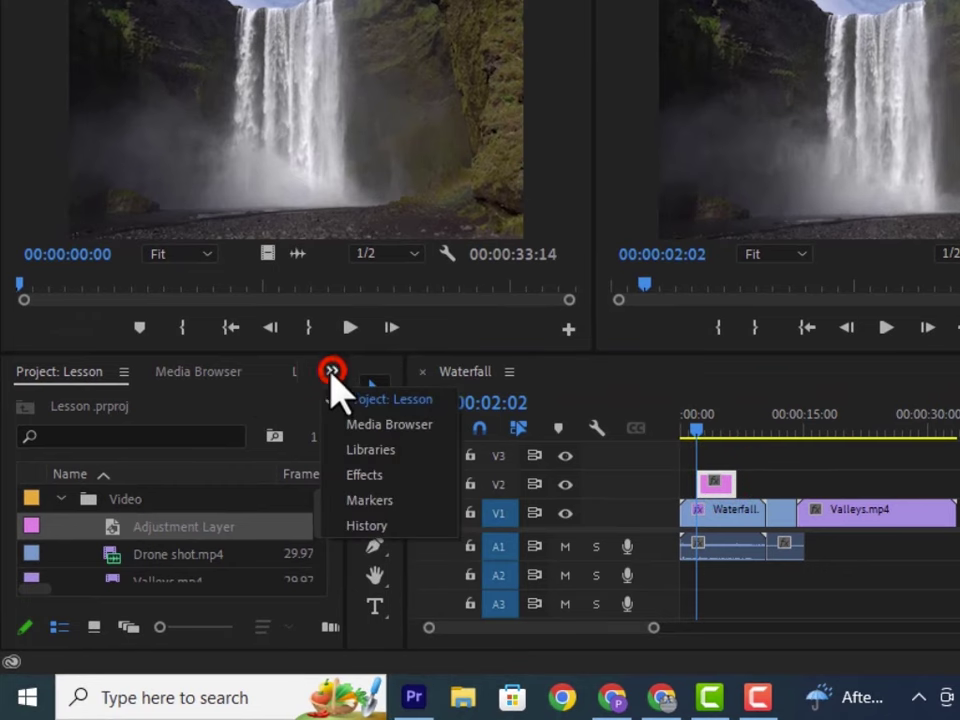
click(350, 473)
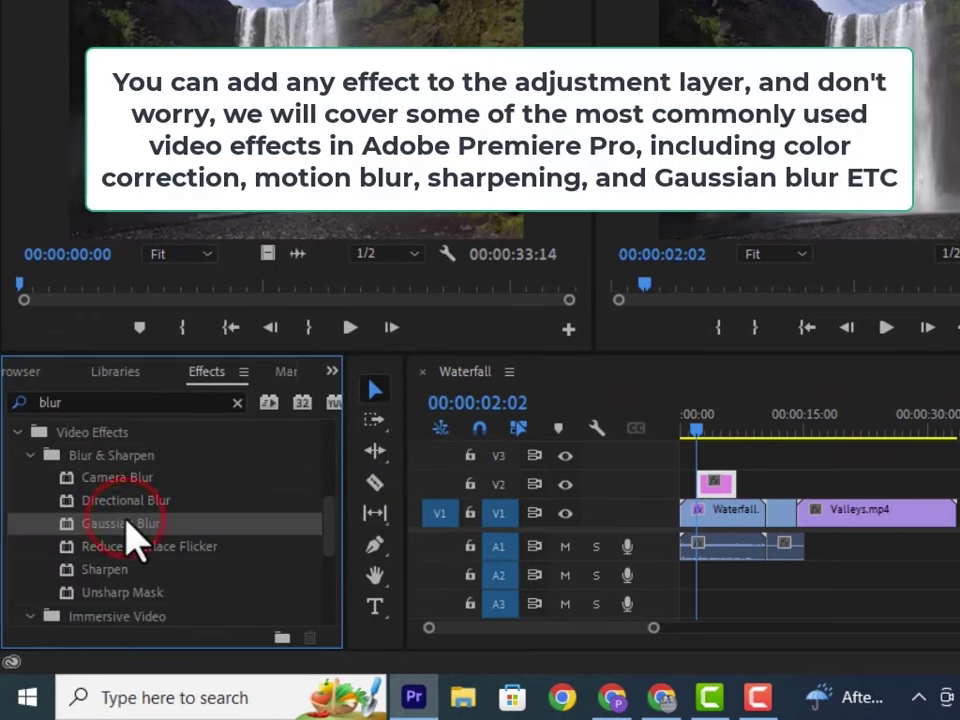
drag(124, 517, 714, 484)
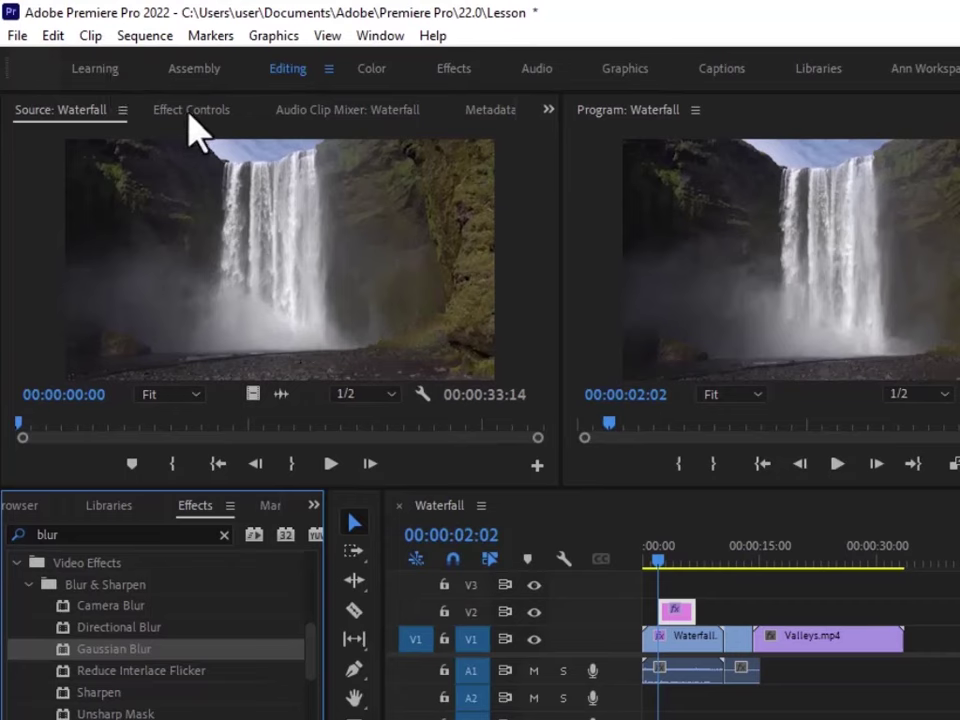
Set the Gaussian Blur blurriness of the adjustment layer to 60
click(170, 97)
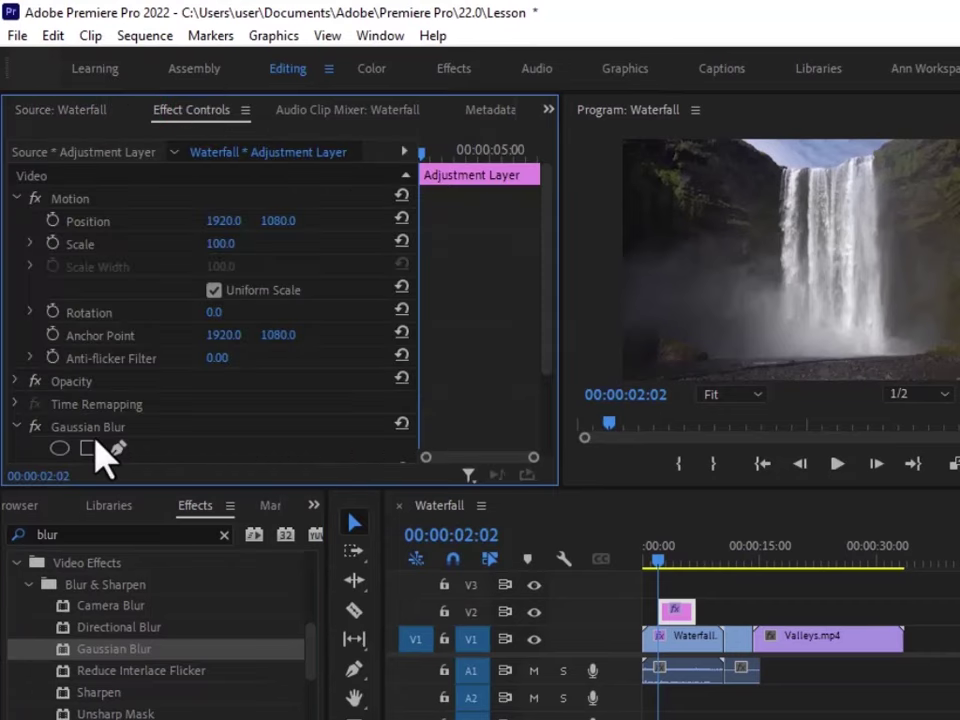
scroll(60, 450, down, 2)
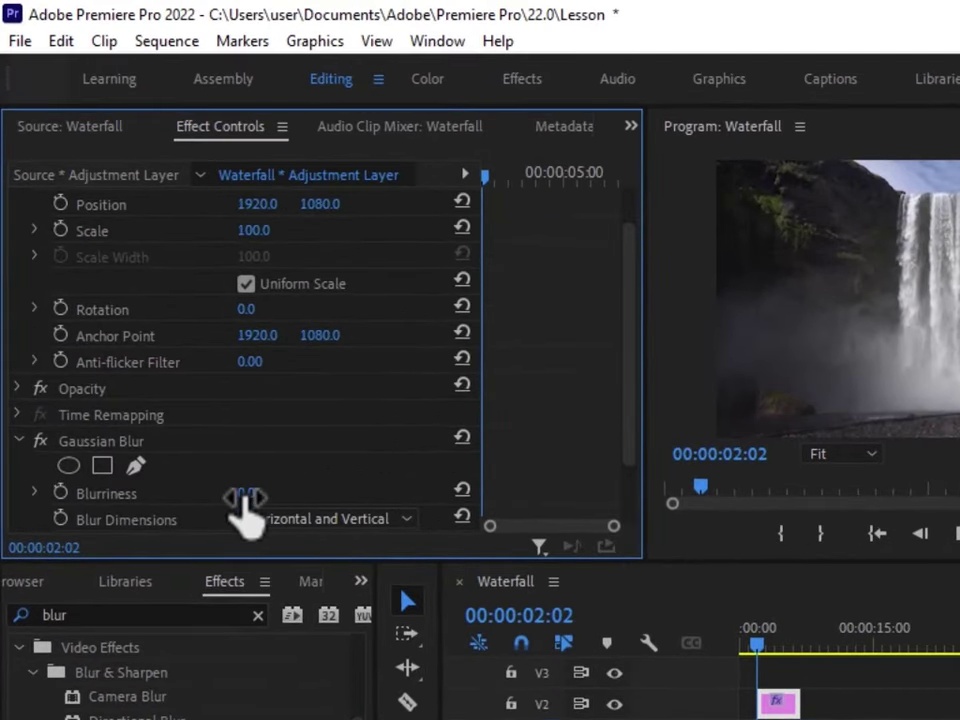
drag(240, 493, 288, 493)
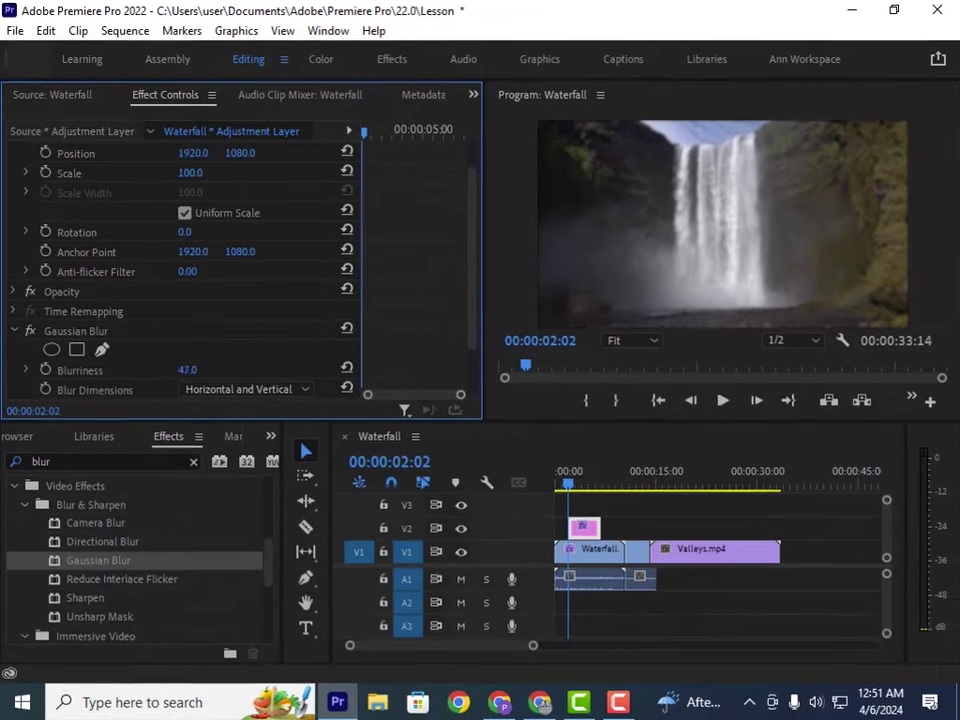
drag(188, 370, 196, 370)
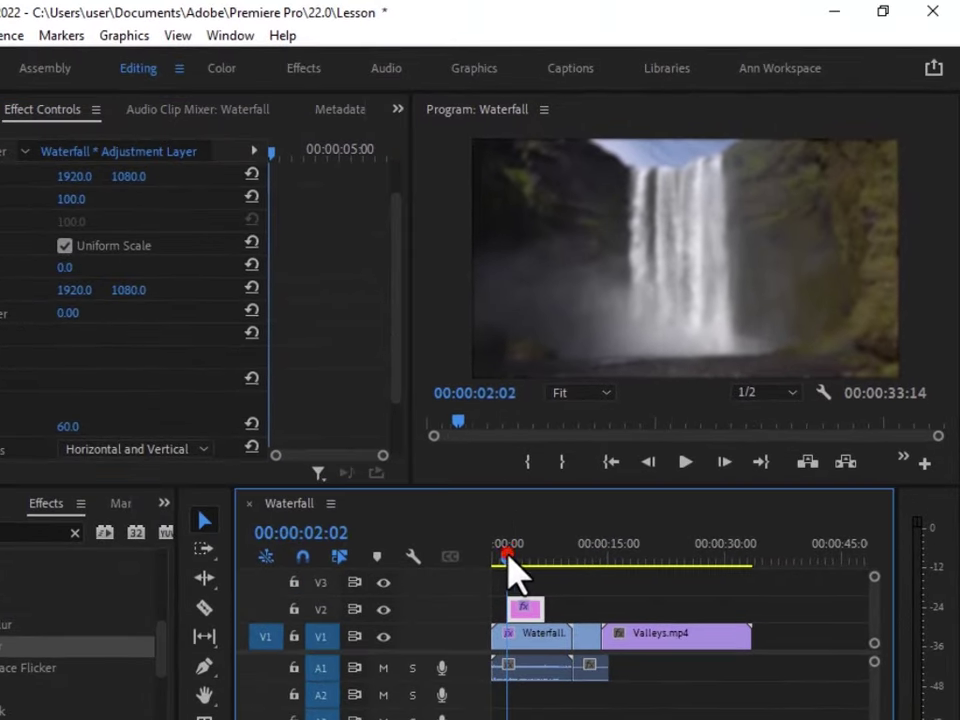
Play the sequence from the start and scrub across the adjustment layer to compare the picture with and without blur
click(521, 518)
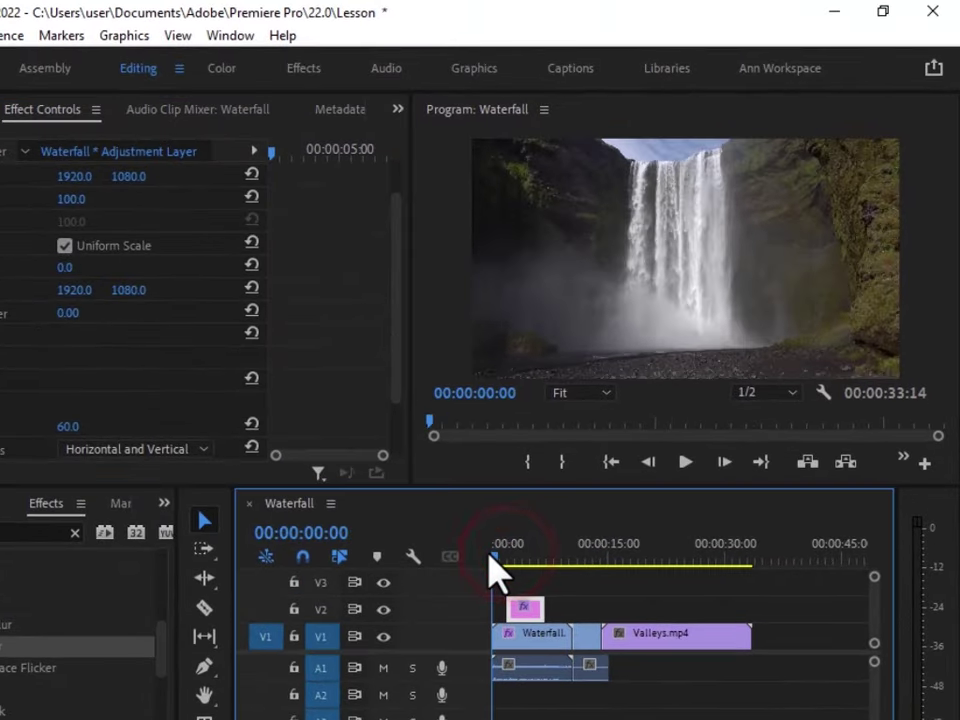
click(495, 569)
key(space)
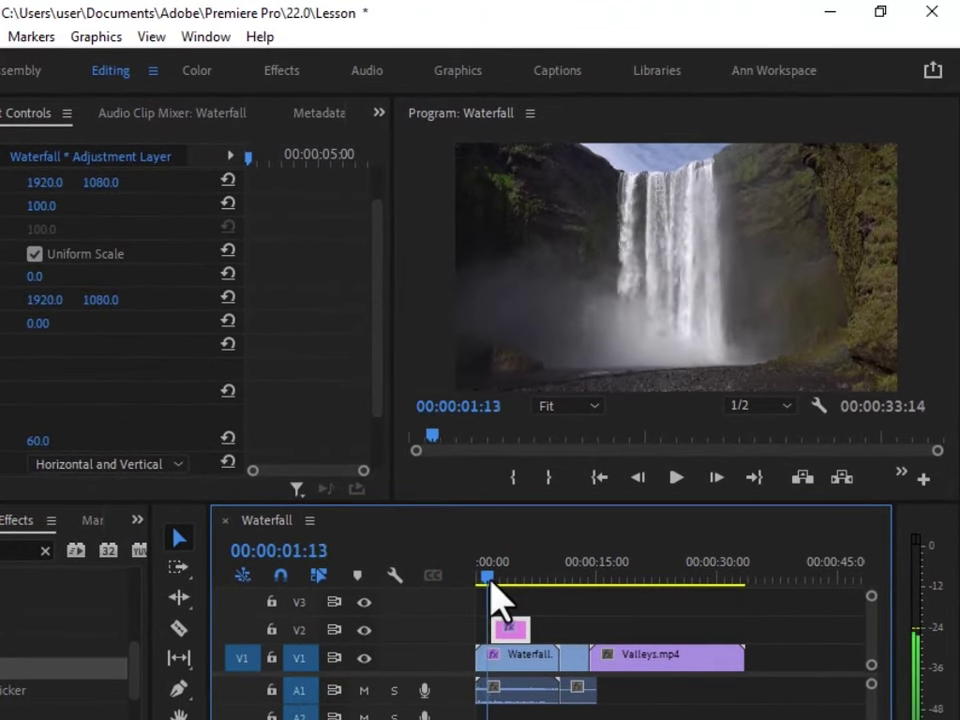
drag(497, 579, 517, 586)
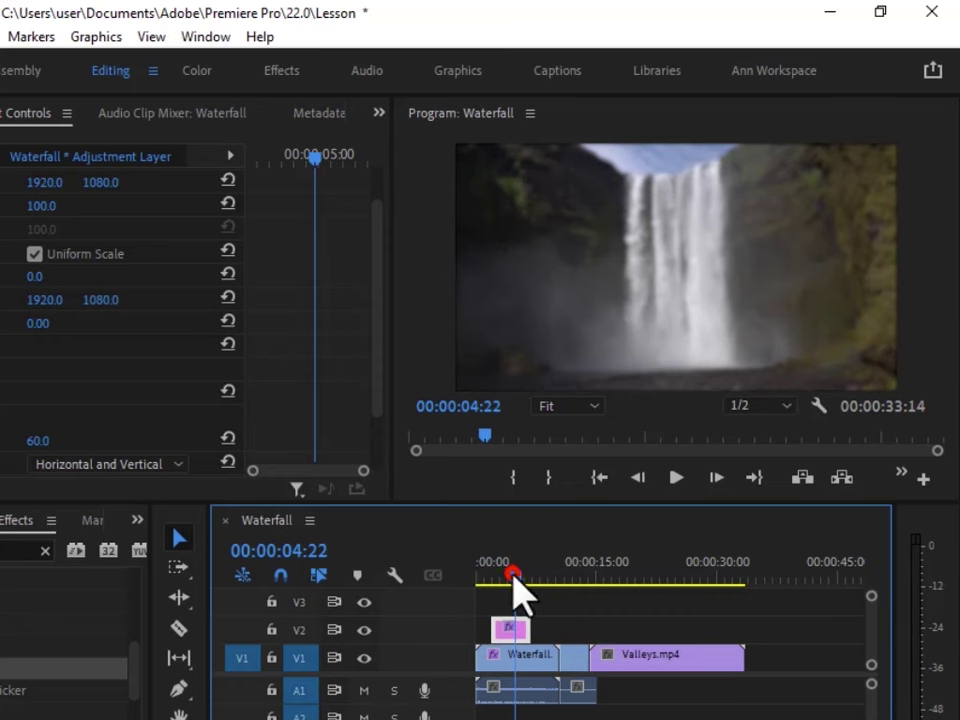
drag(514, 580, 480, 607)
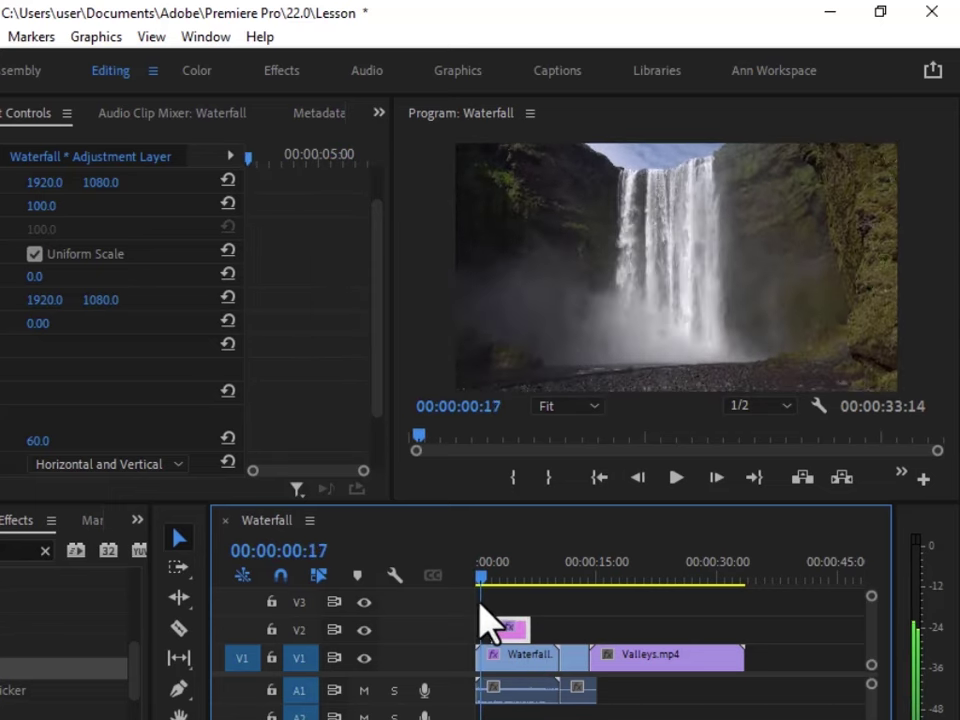
Extend the adjustment layer's end over the first part of the Valleys clip and check the blur at 00:00:12:09
click(520, 626)
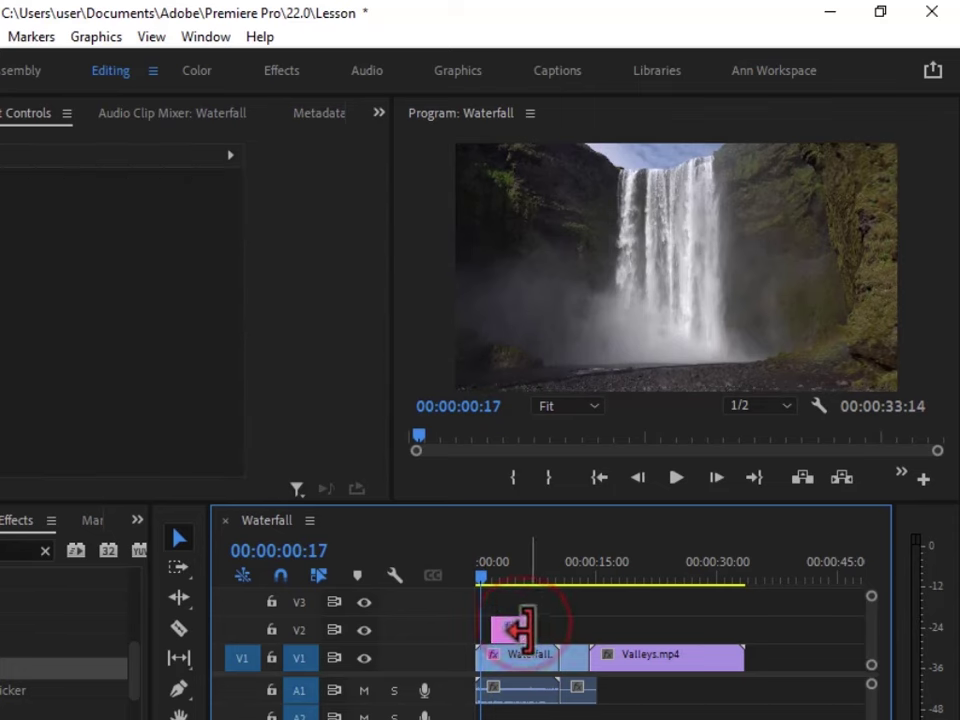
drag(540, 628, 642, 655)
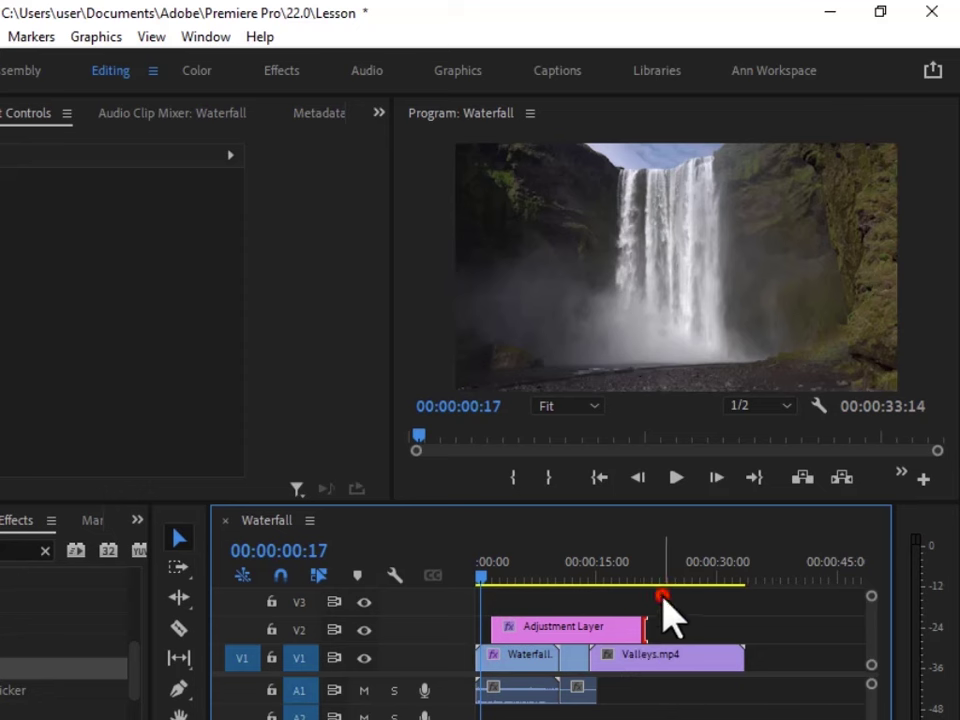
click(663, 598)
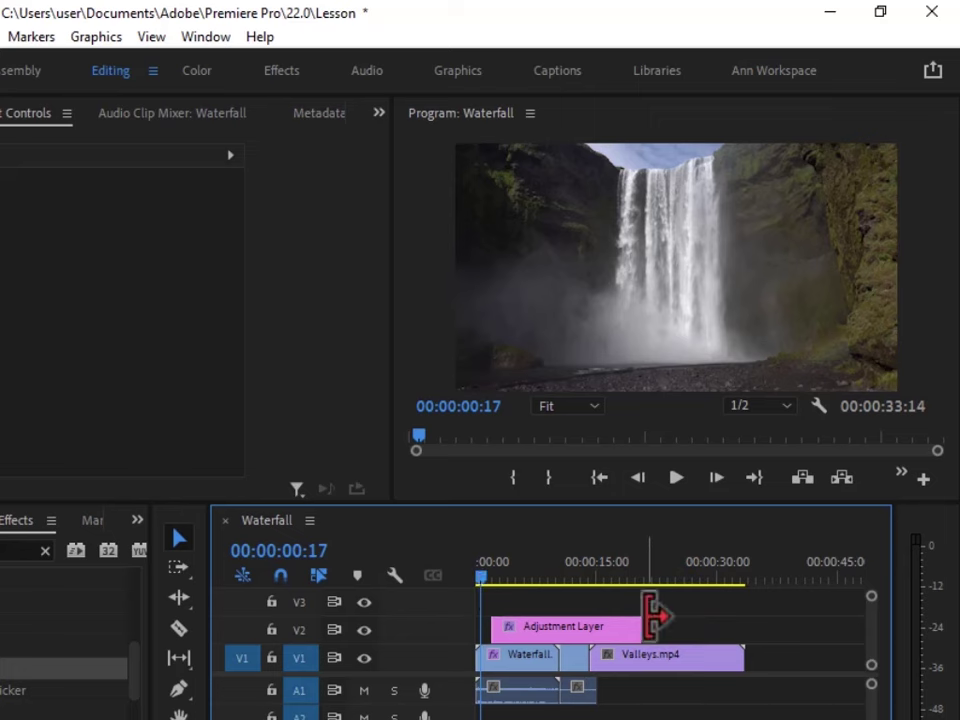
drag(481, 582, 555, 626)
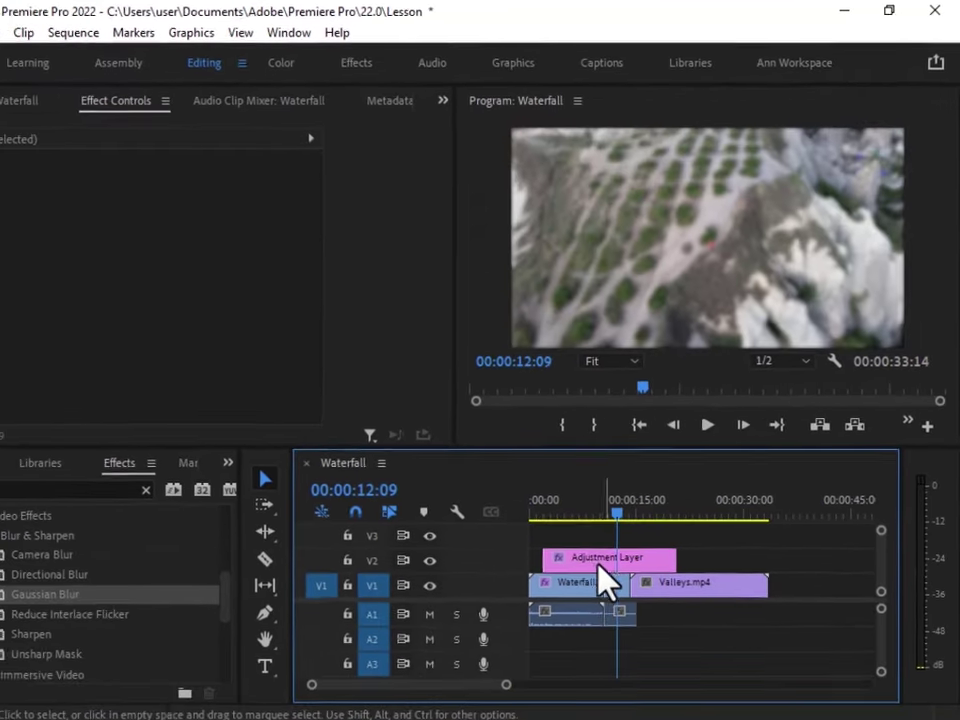
Set the extended adjustment layer's Gaussian Blur blurriness to 78 and scrub back to 00:00:09:04 to preview it
click(530, 632)
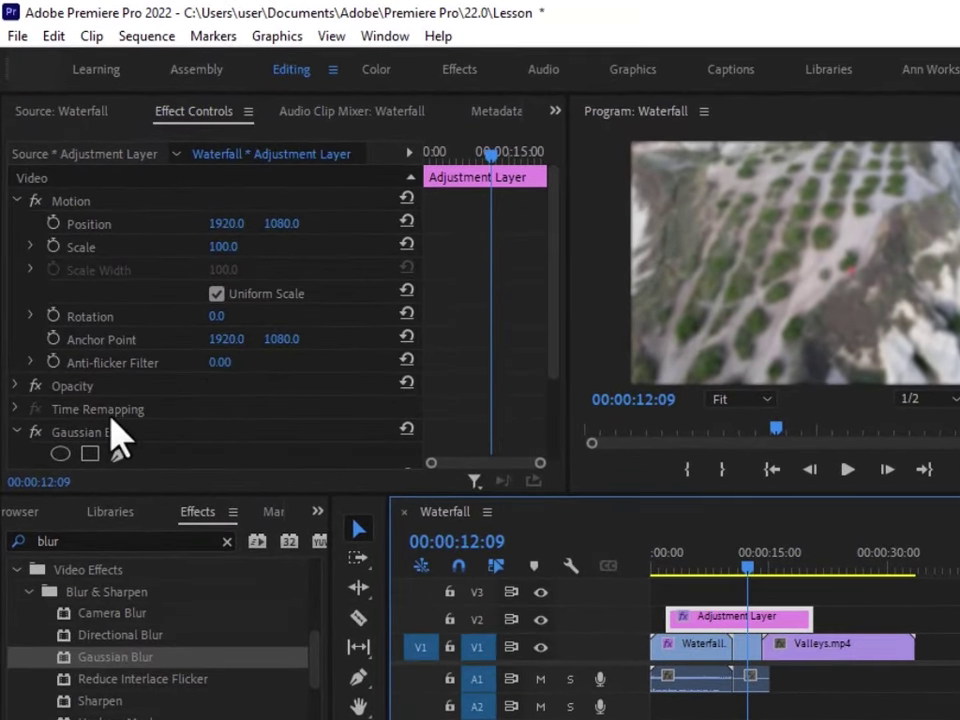
scroll(112, 420, down, 2)
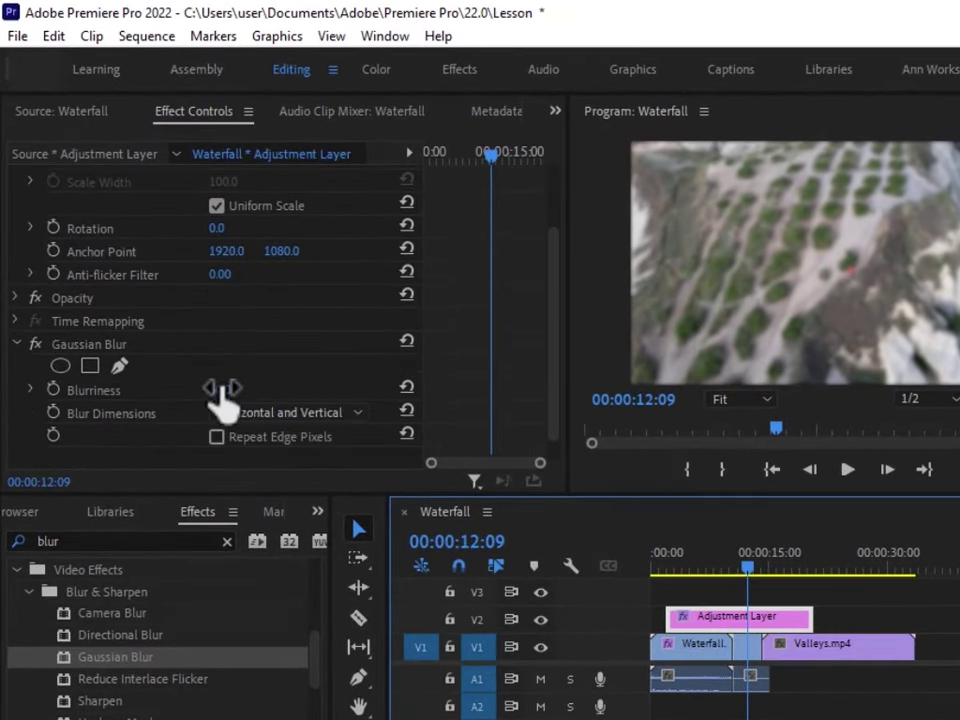
drag(220, 392, 232, 390)
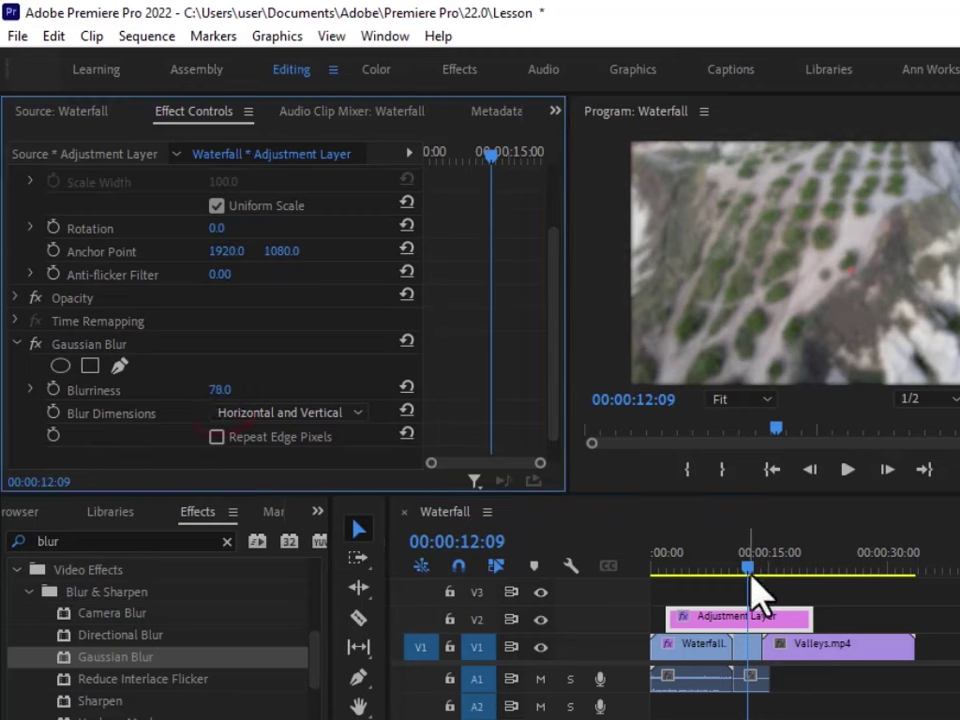
drag(748, 568, 678, 568)
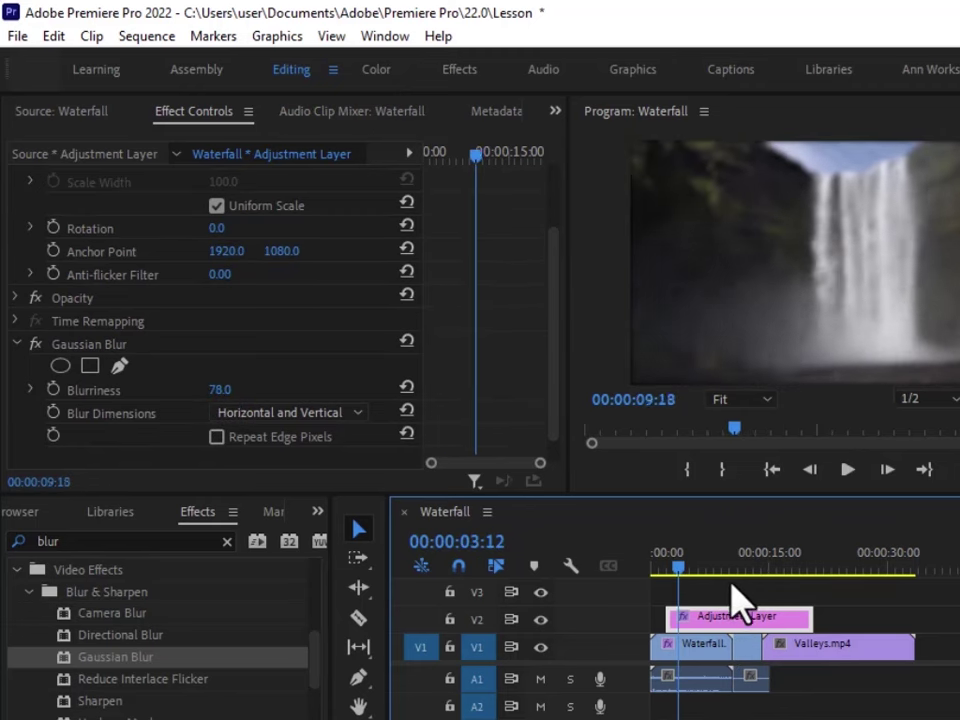
mouse_move(731, 587)
mouse_down()
mouse_move(800, 600)
mouse_move(725, 596)
mouse_up()
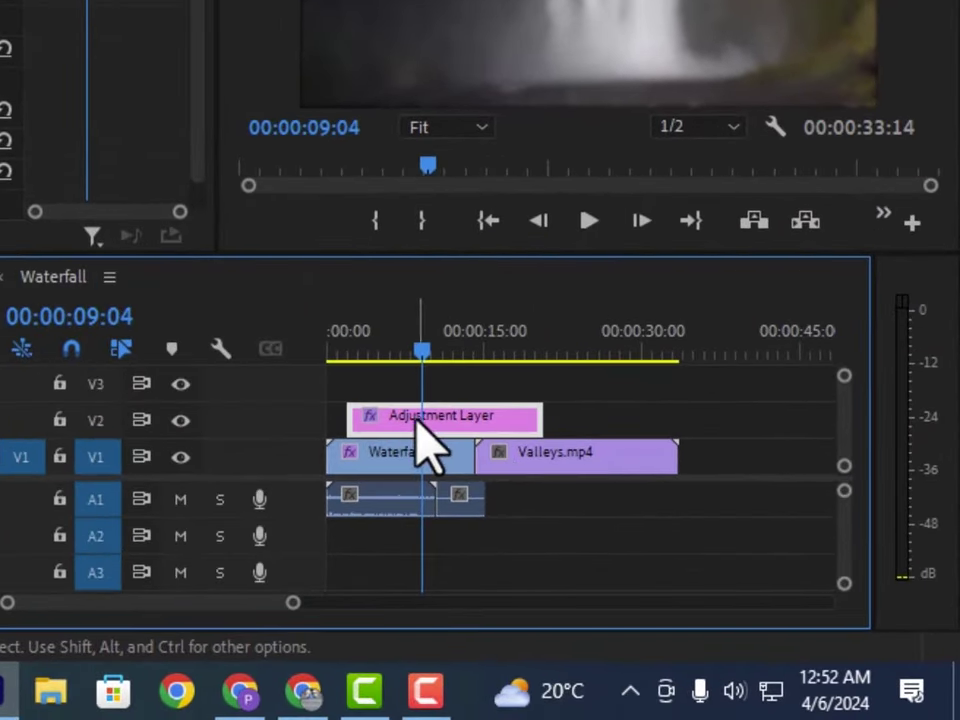
Move the adjustment layer to start at the cut in the Waterfall clip, trim its end to about 00:00:20:00, and scrub to check the blur
drag(456, 418, 546, 432)
drag(421, 349, 505, 375)
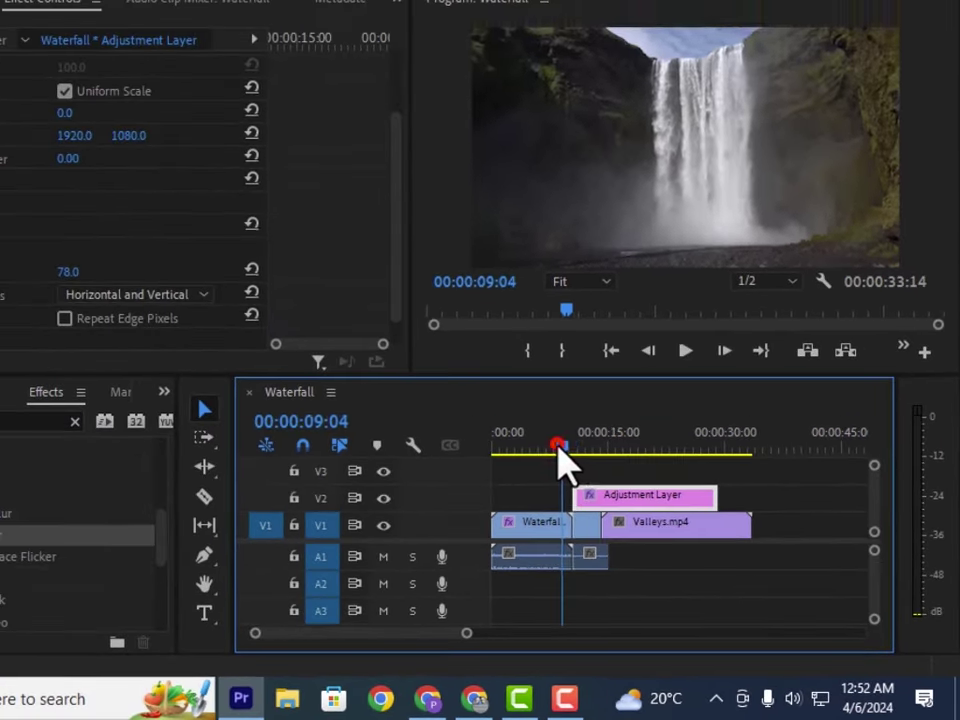
mouse_move(628, 485)
mouse_down()
mouse_move(703, 516)
mouse_move(615, 467)
mouse_move(645, 493)
mouse_up()
drag(696, 447, 565, 487)
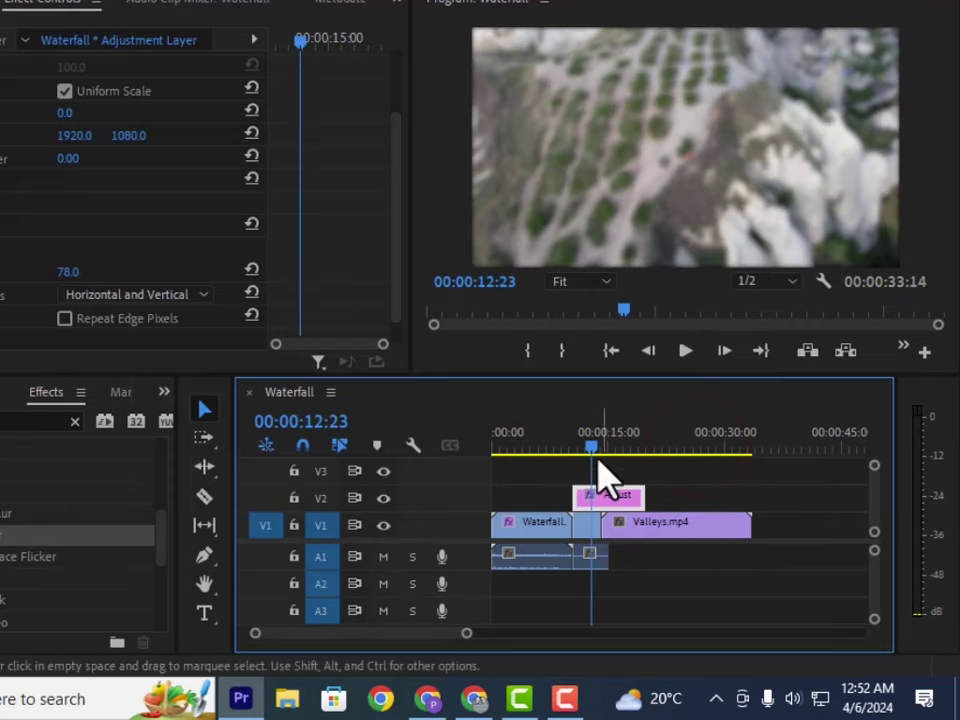
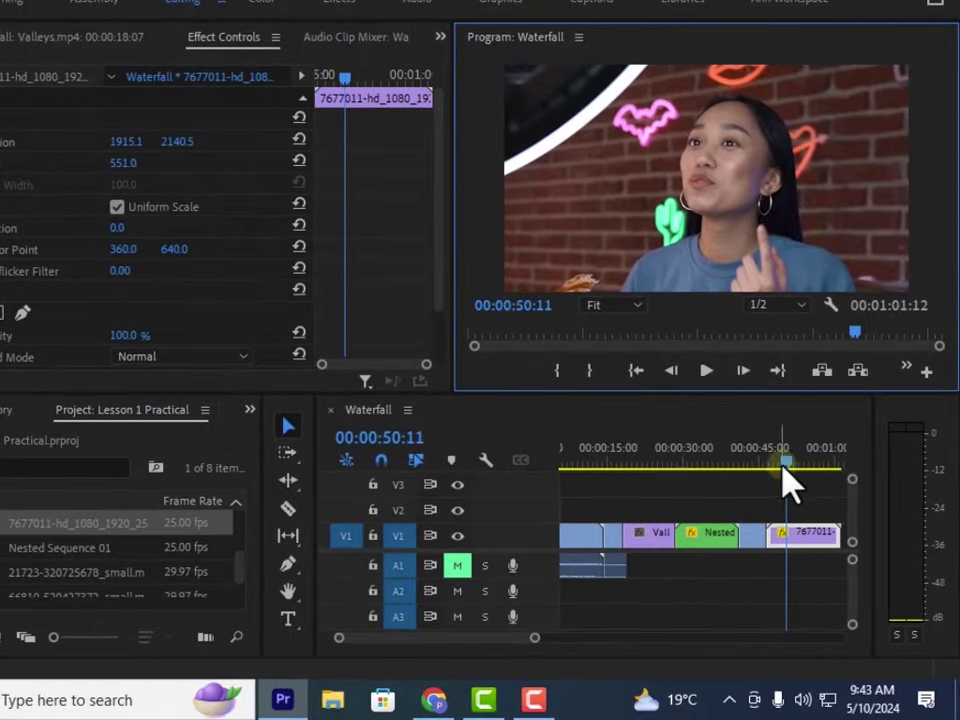
Place the 7677011-hd_1080_1920_25 clip on V2 above the nested sequence, trim its end to match, and park the playhead at 00:00:29:01
drag(783, 465, 737, 522)
click(765, 487)
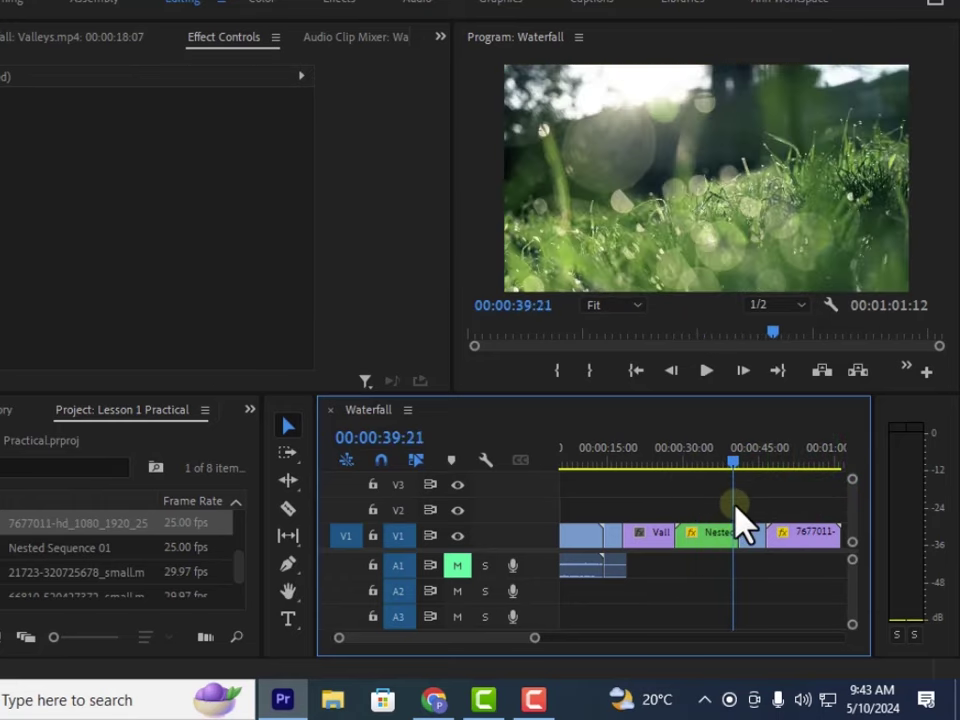
click(806, 533)
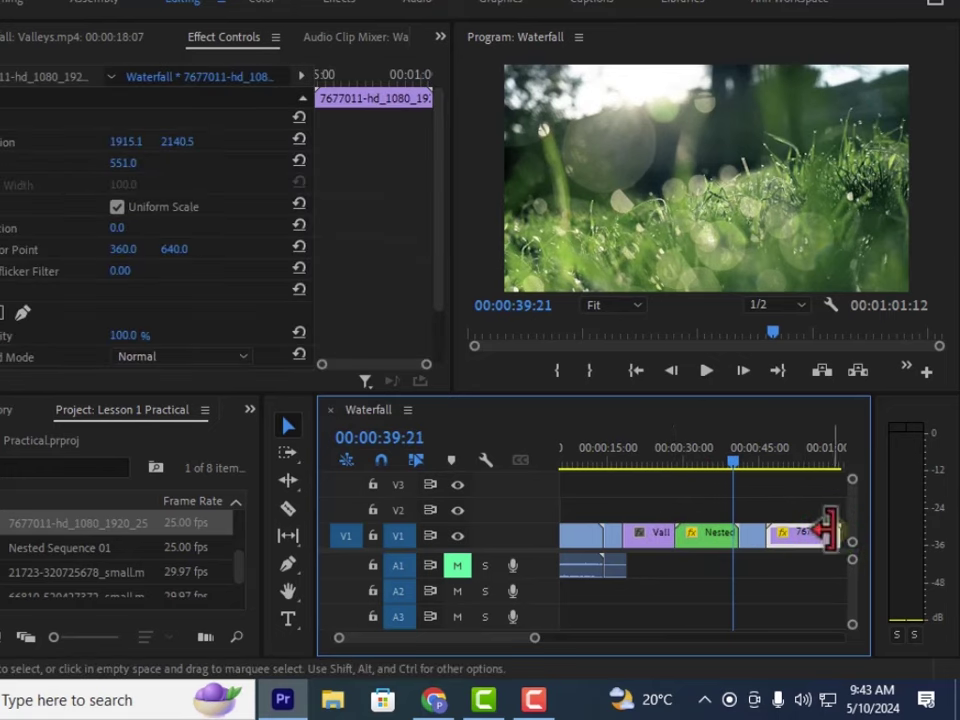
drag(813, 535, 733, 510)
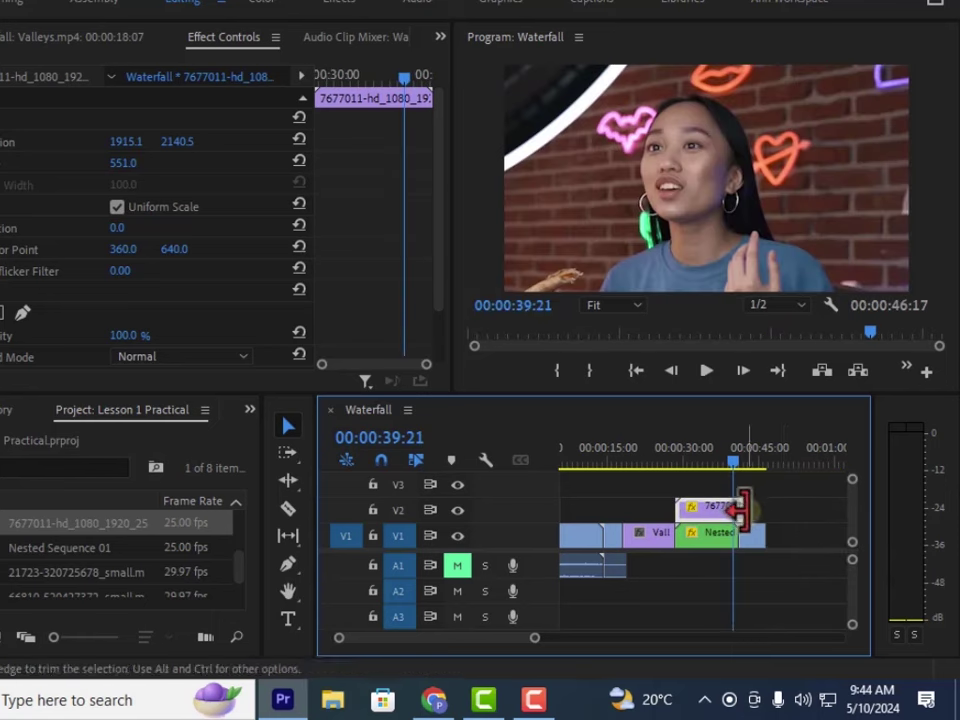
drag(758, 513, 686, 478)
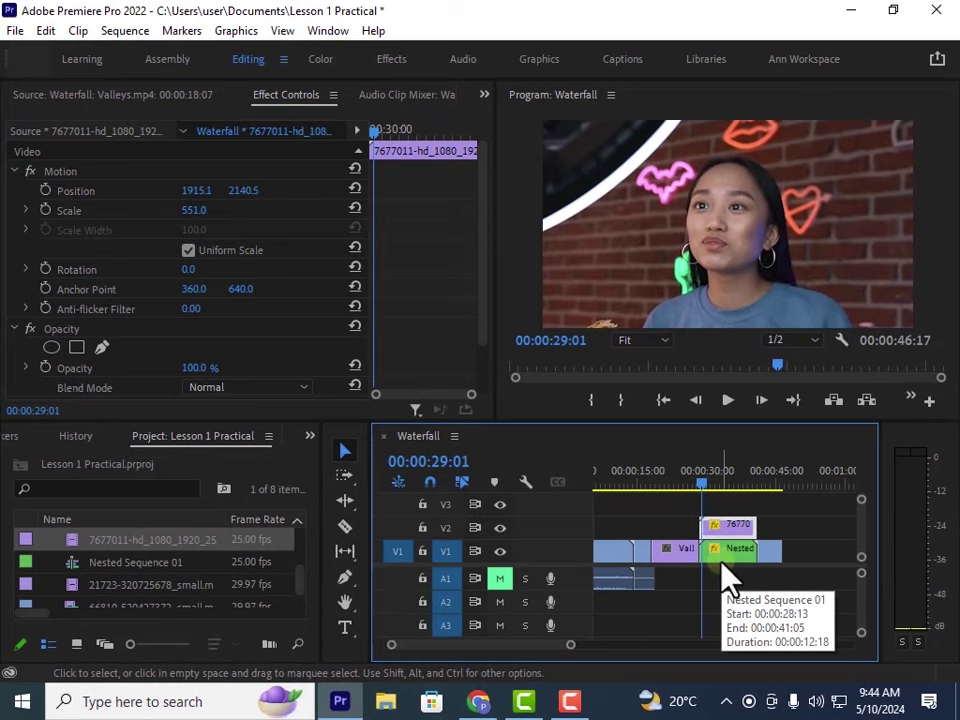
Add an ellipse opacity mask to the portrait clip on V2
click(733, 545)
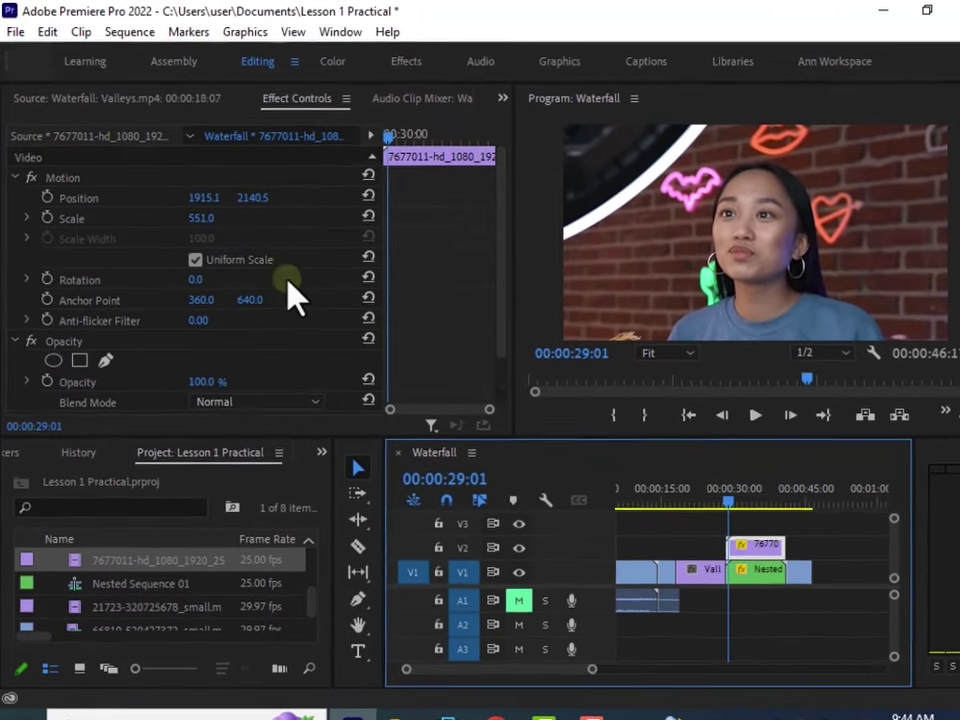
scroll(293, 295, down, 2)
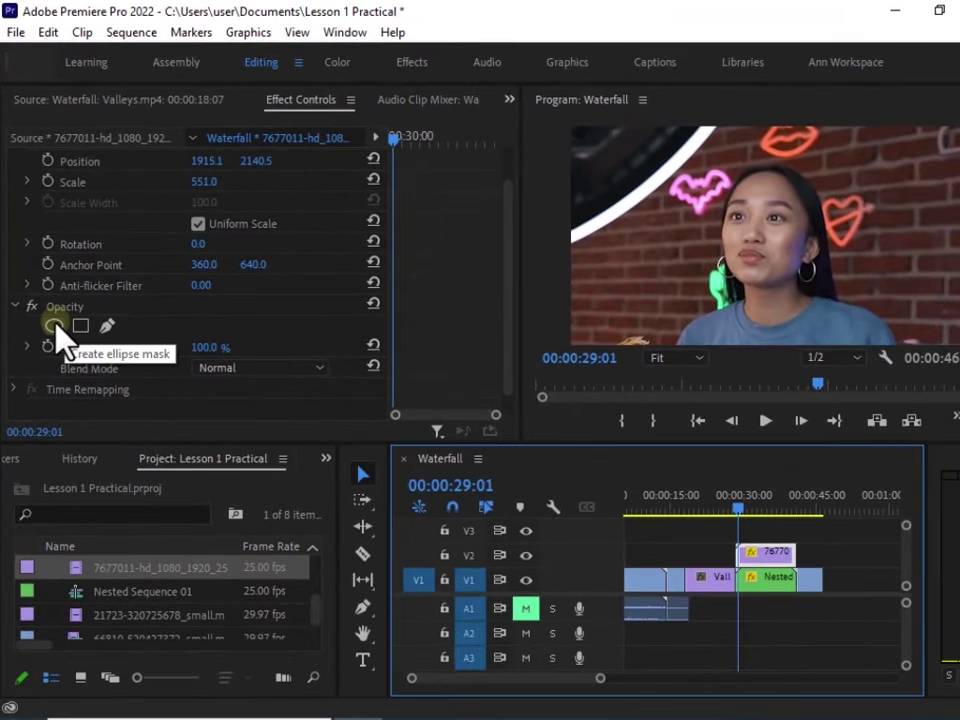
click(54, 326)
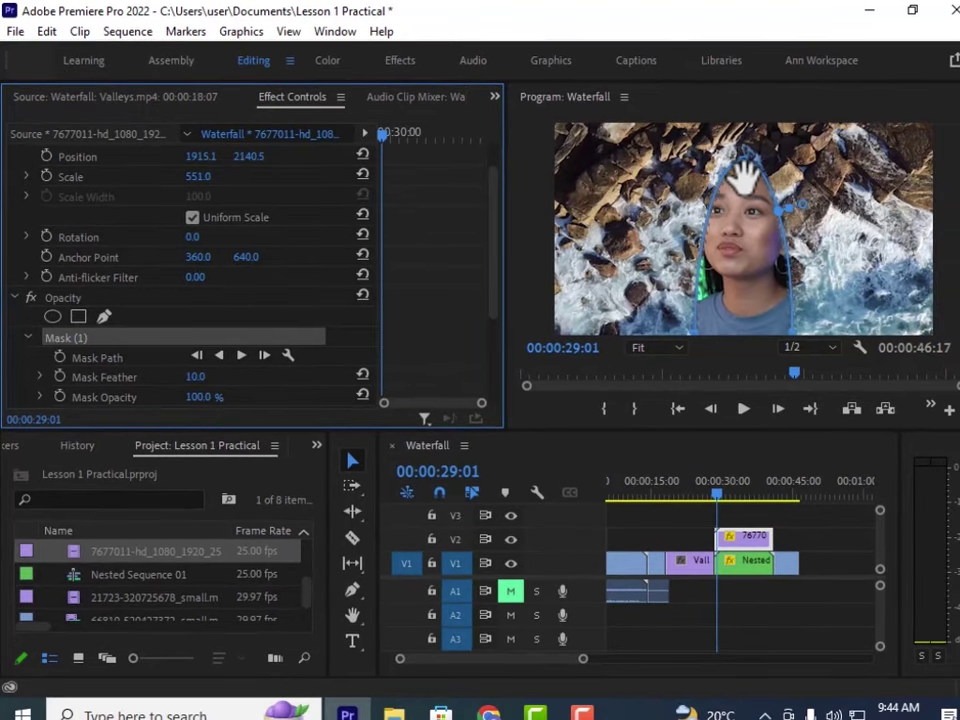
Move the ellipse mask up over the woman's head and shorten it so it spans from above her hair to her neck
click(745, 170)
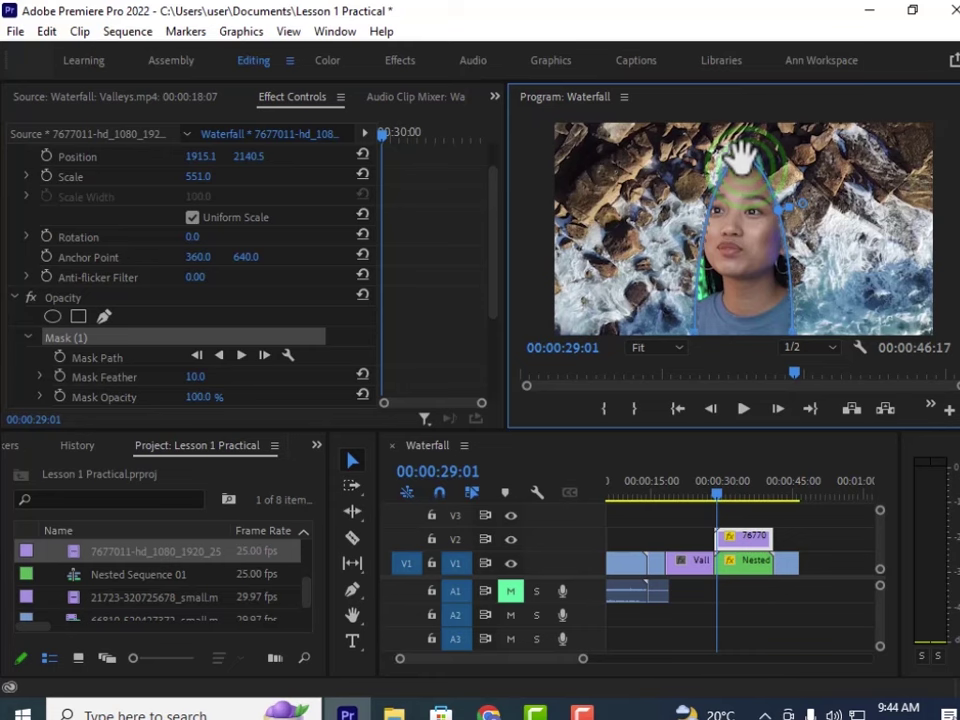
mouse_move(737, 140)
mouse_down()
mouse_move(671, 140)
mouse_move(728, 130)
mouse_up()
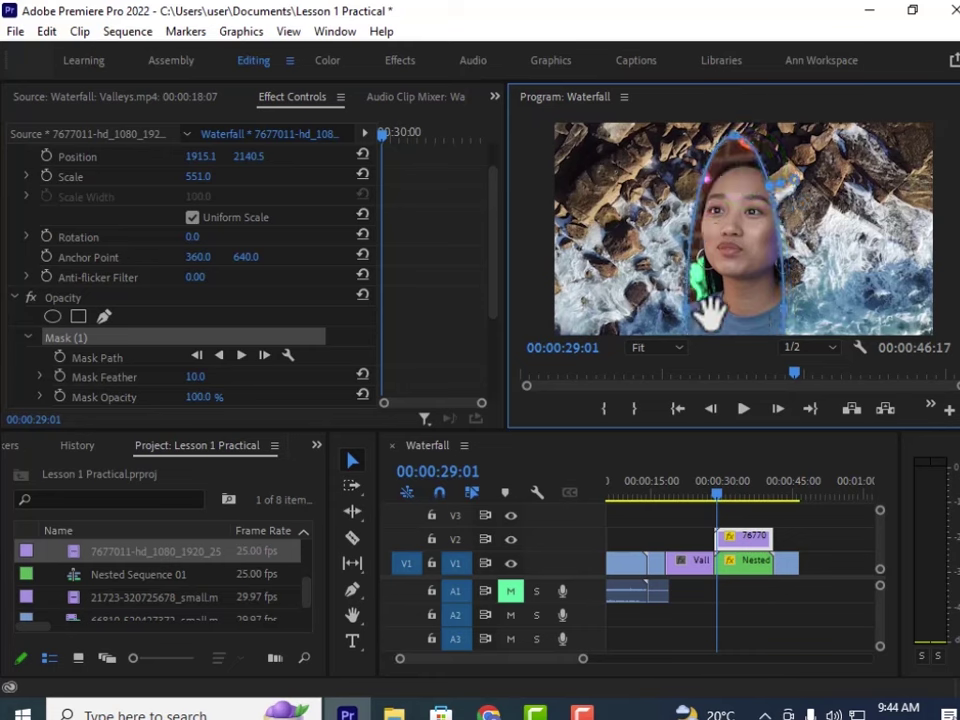
click(735, 135)
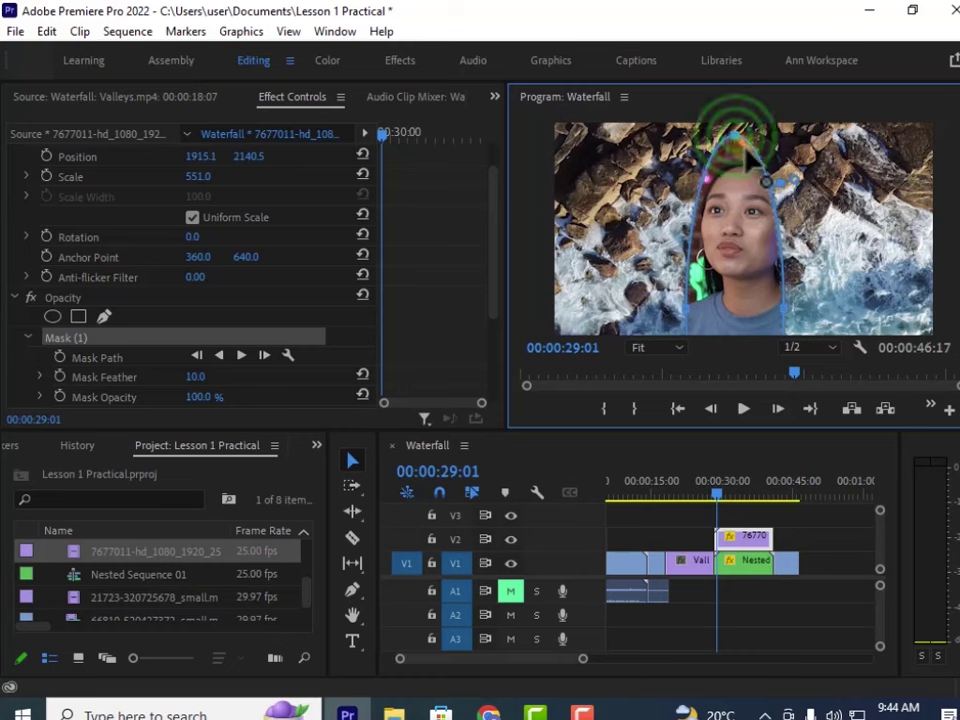
drag(748, 155, 739, 204)
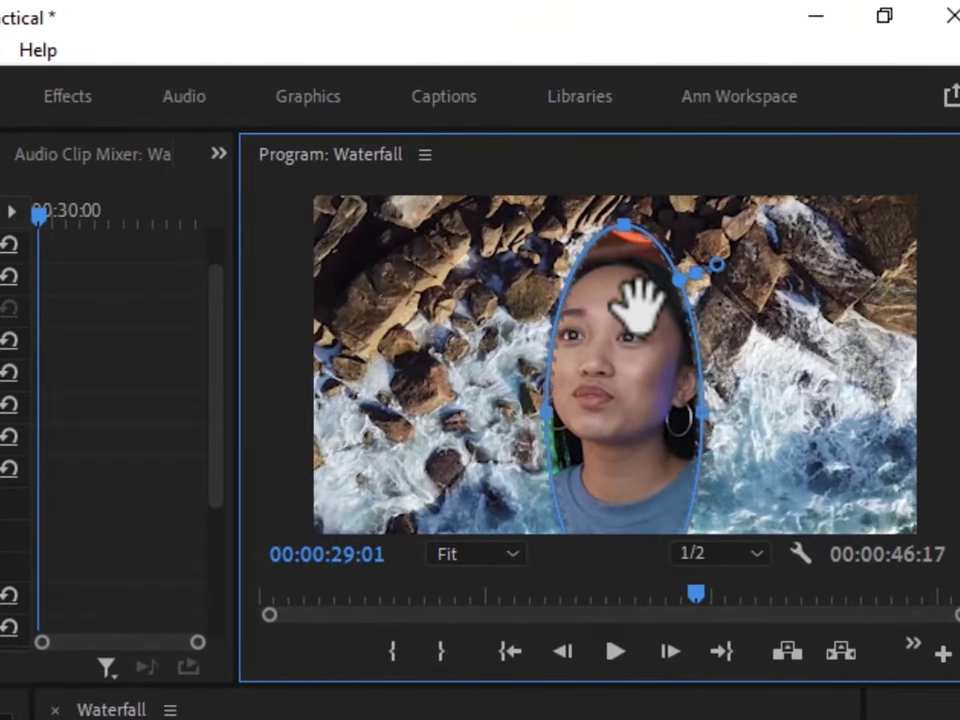
drag(622, 225, 636, 321)
drag(631, 413, 618, 324)
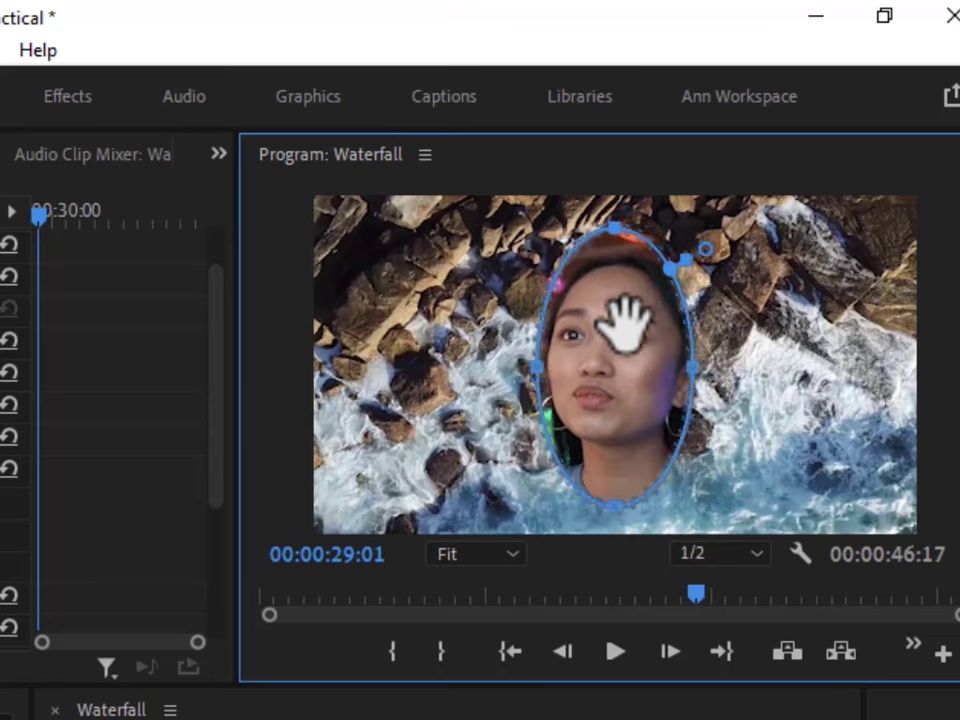
Widen the ellipse mask on both sides and adjust its lower edge so it frames the woman's whole head and hair
drag(692, 370, 707, 386)
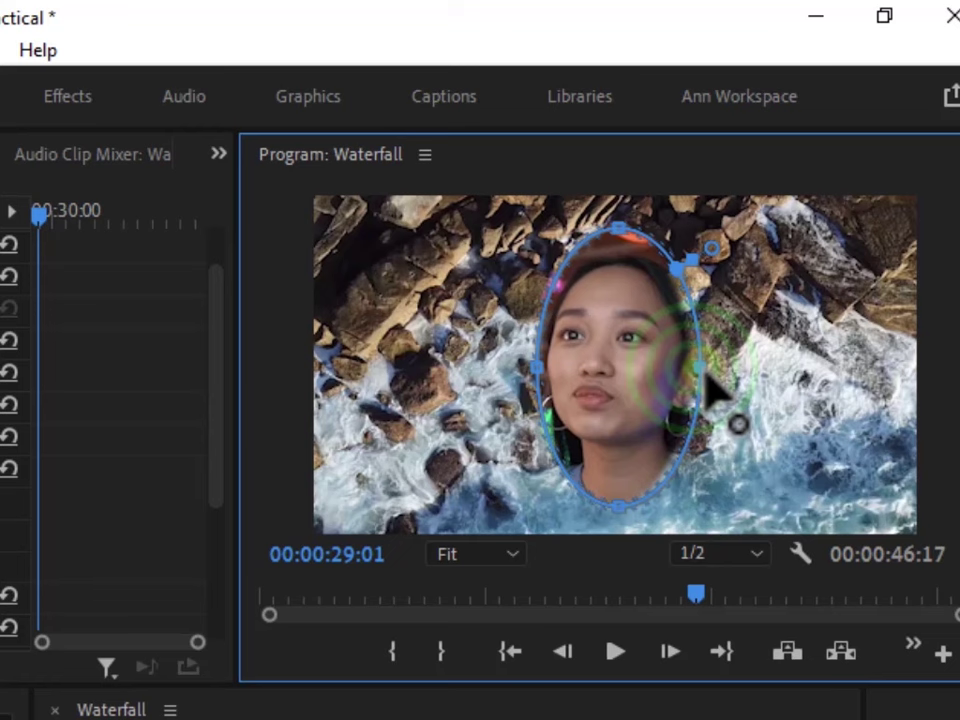
drag(538, 369, 522, 368)
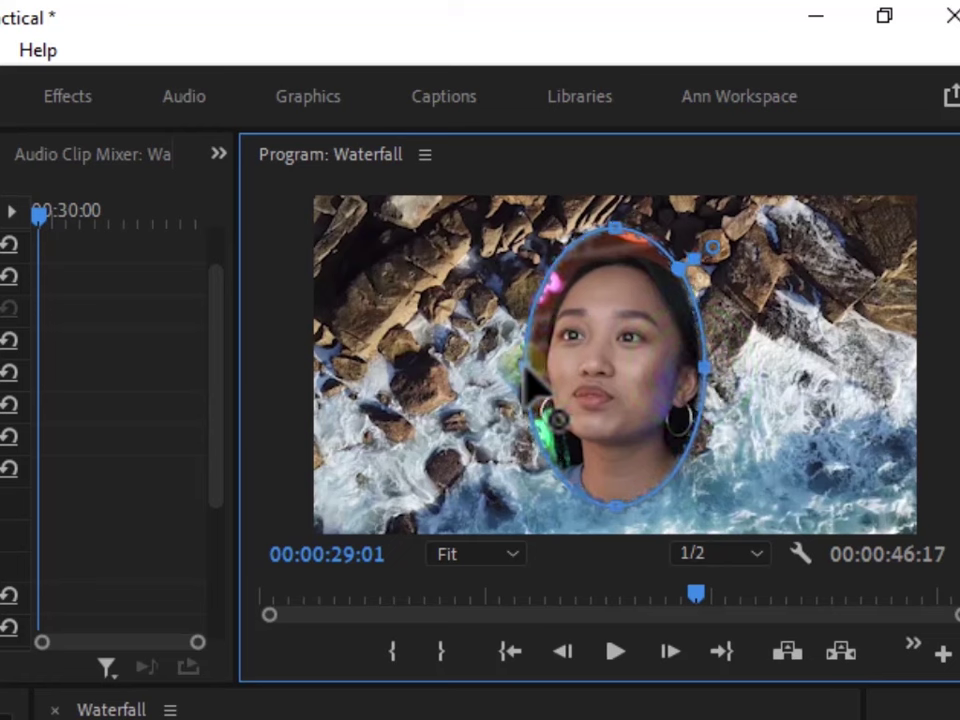
drag(616, 502, 626, 489)
drag(708, 378, 744, 386)
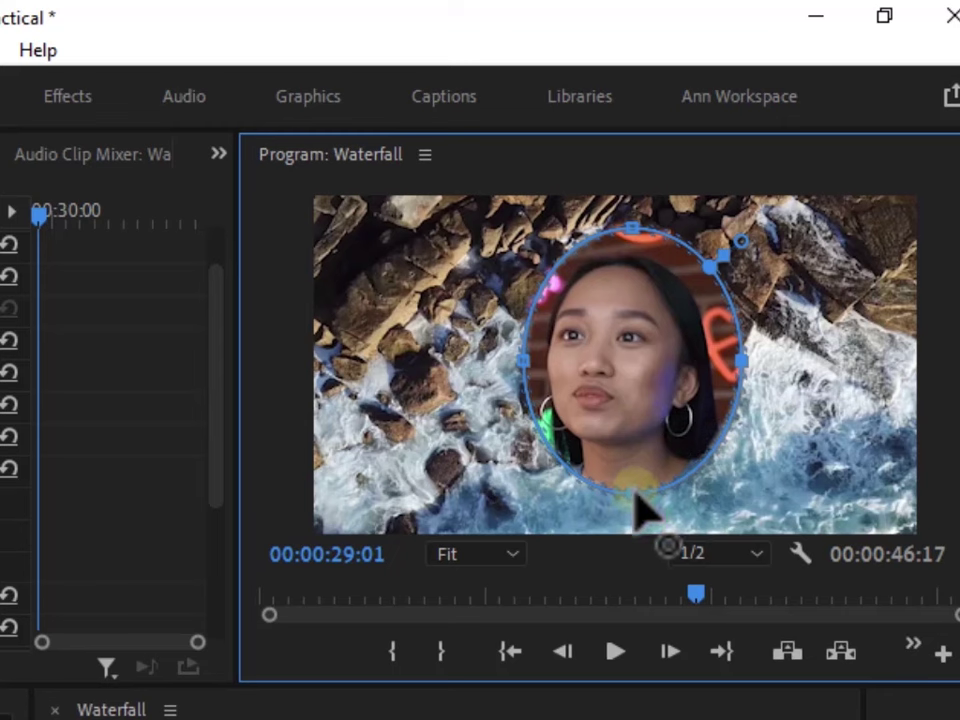
drag(635, 490, 634, 501)
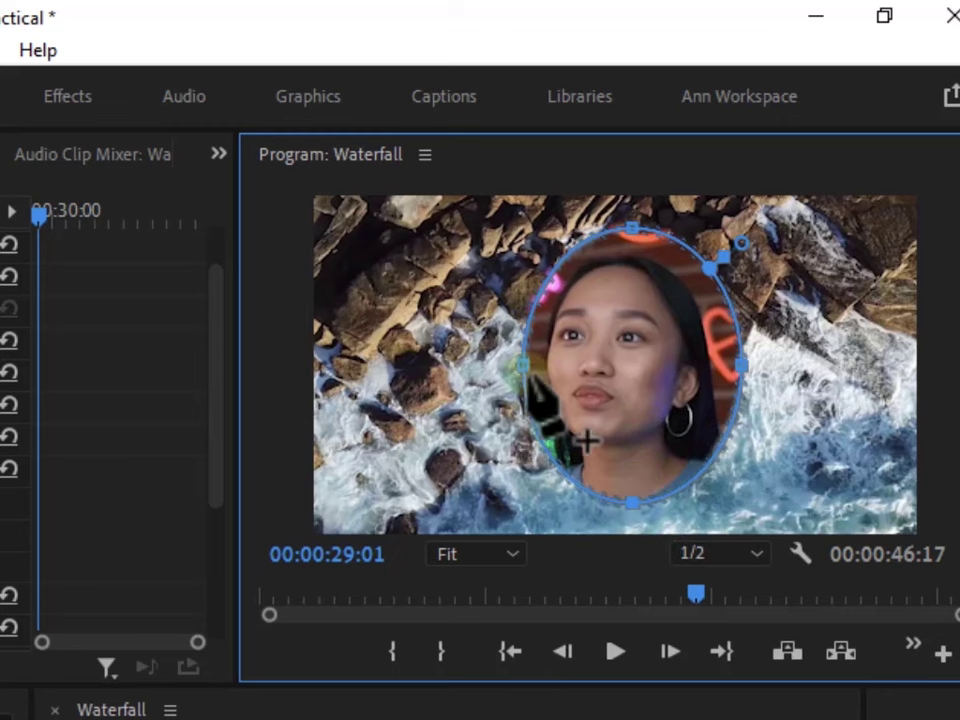
mouse_move(615, 372)
mouse_down()
mouse_move(632, 385)
mouse_move(606, 381)
mouse_move(609, 369)
mouse_up()
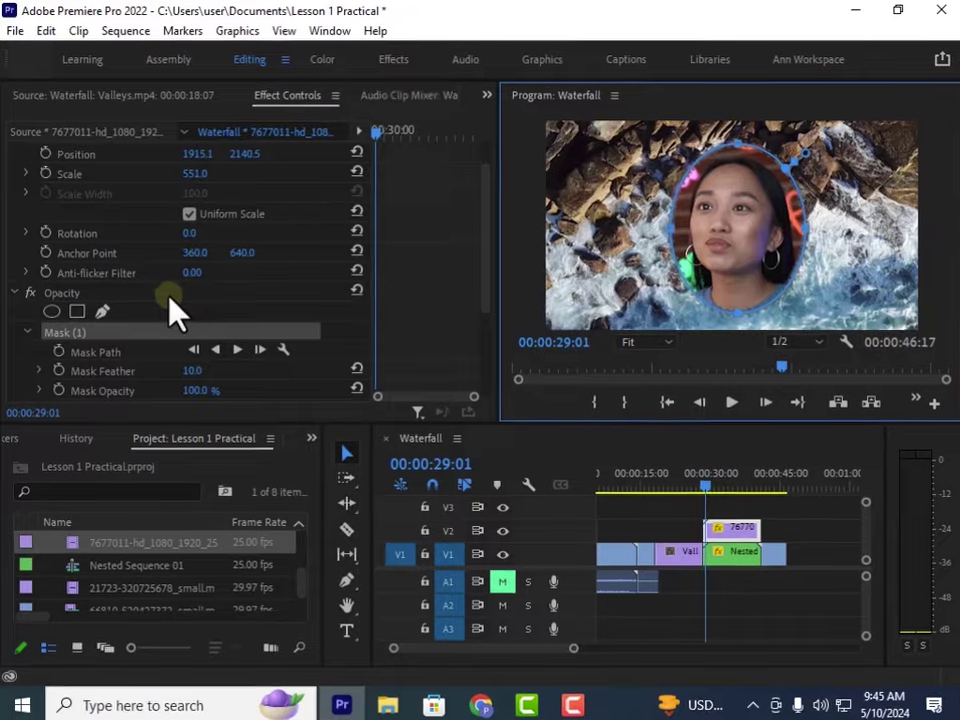
Try a mask feather of 77, reduce it to 1.0, and test the mask expansion before leaving it at 0.0
scroll(175, 310, down, 2)
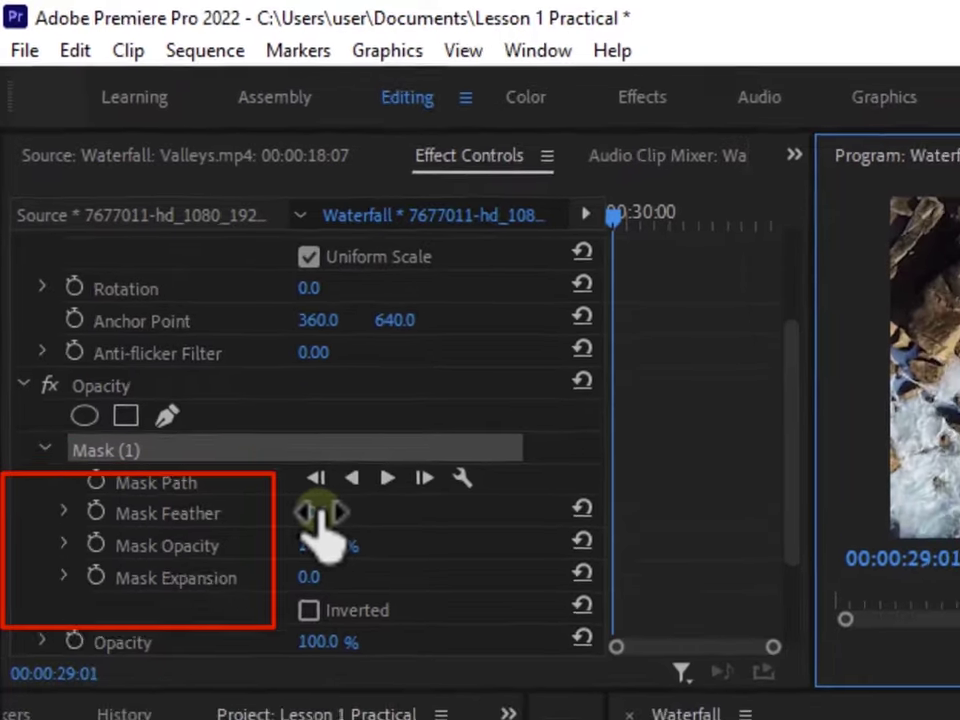
drag(318, 520, 439, 535)
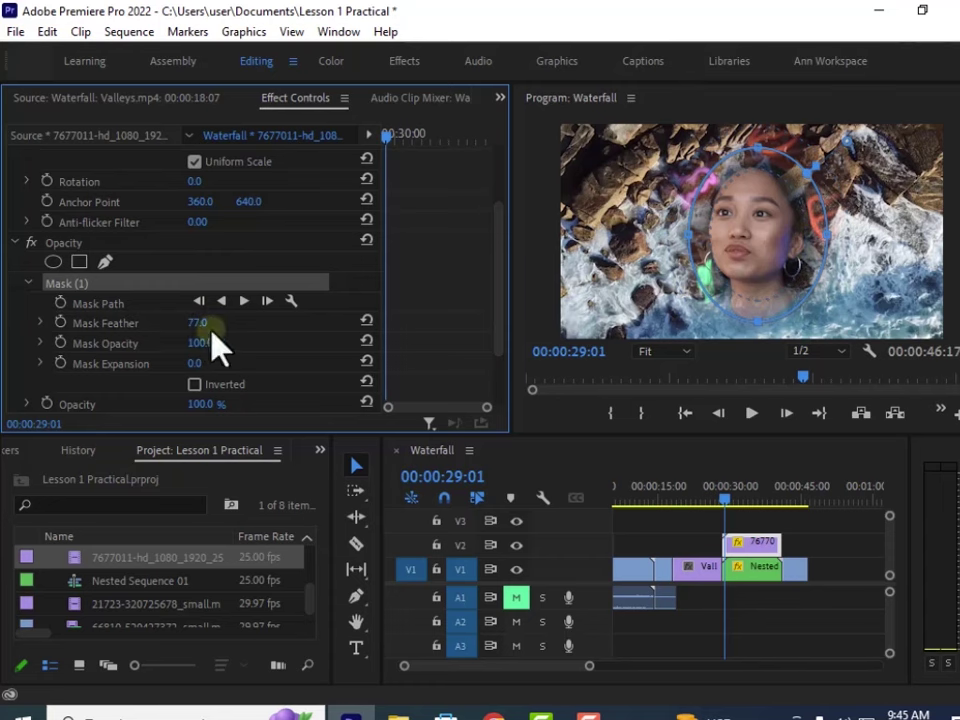
drag(203, 320, 62, 316)
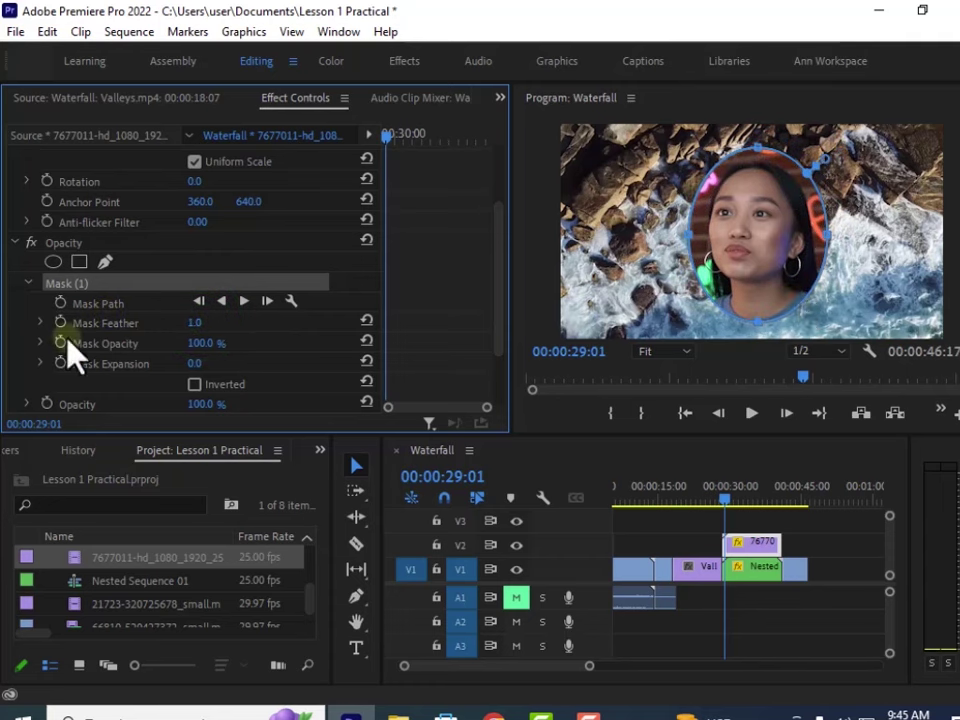
mouse_move(196, 366)
mouse_down()
mouse_move(228, 366)
mouse_move(208, 367)
mouse_up()
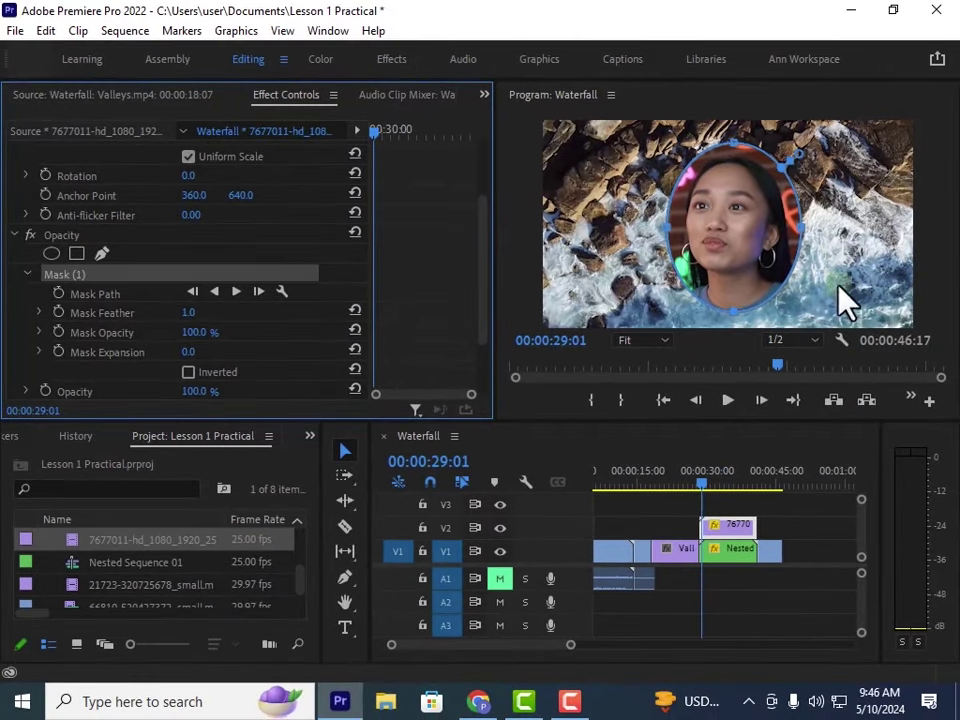
Set the masked clip's position to 3074.1, 2316.5 so it sits in the lower-right part of the frame
scroll(153, 245, up, 4)
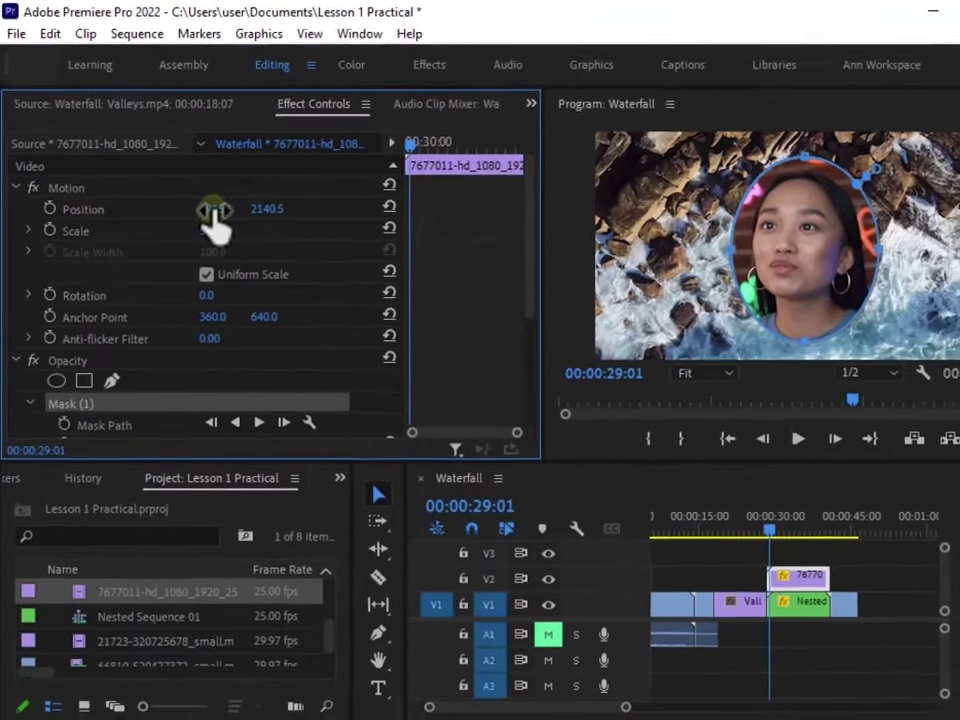
drag(298, 293, 340, 300)
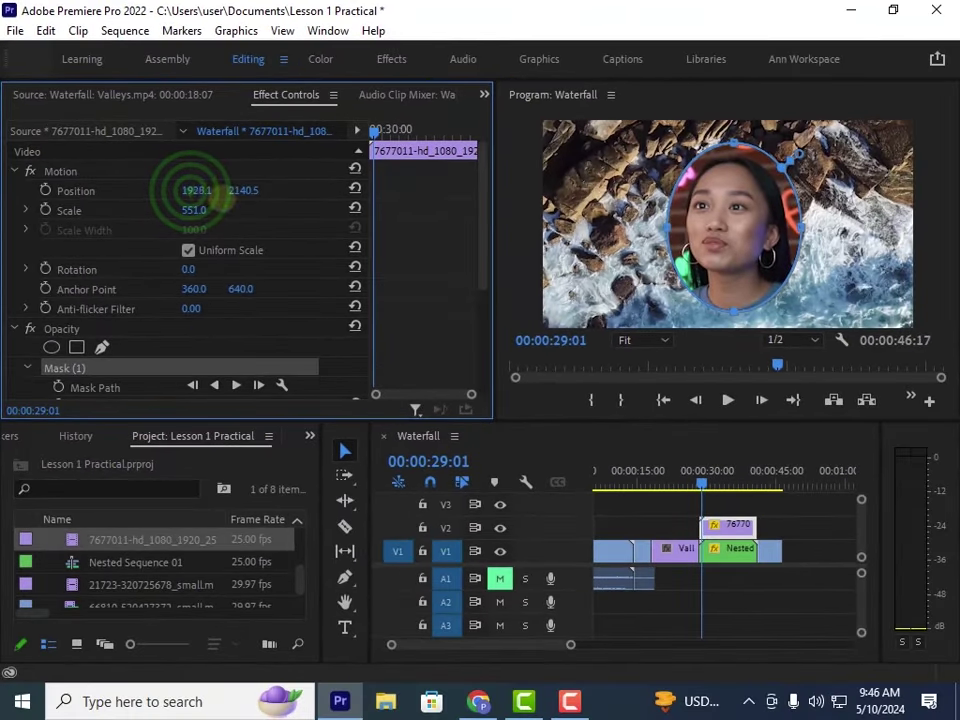
drag(200, 192, 750, 275)
drag(799, 321, 185, 193)
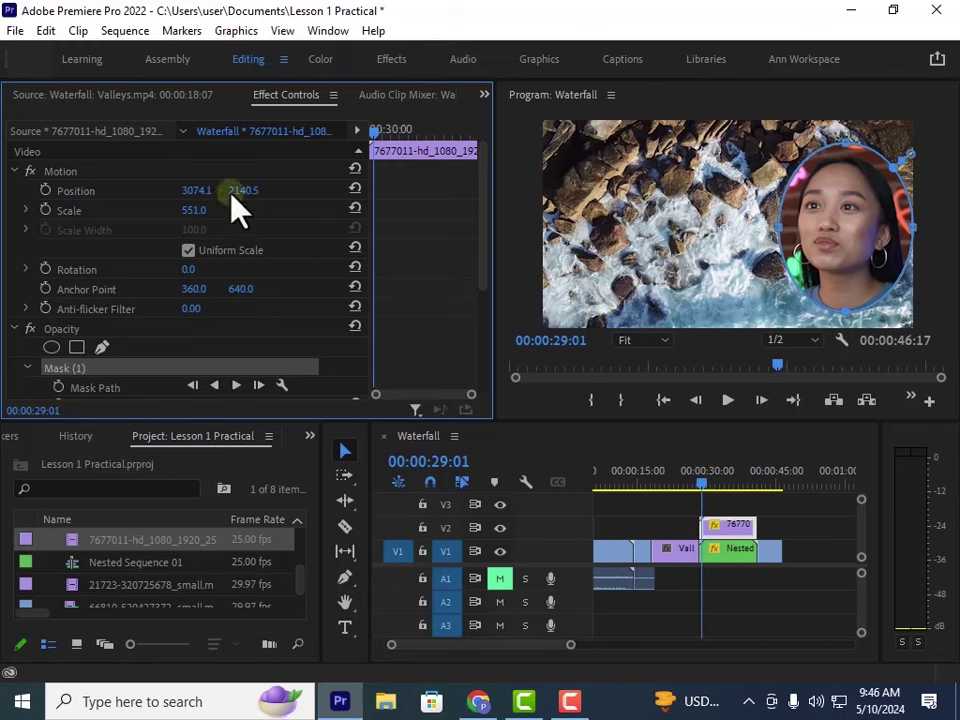
drag(283, 195, 415, 230)
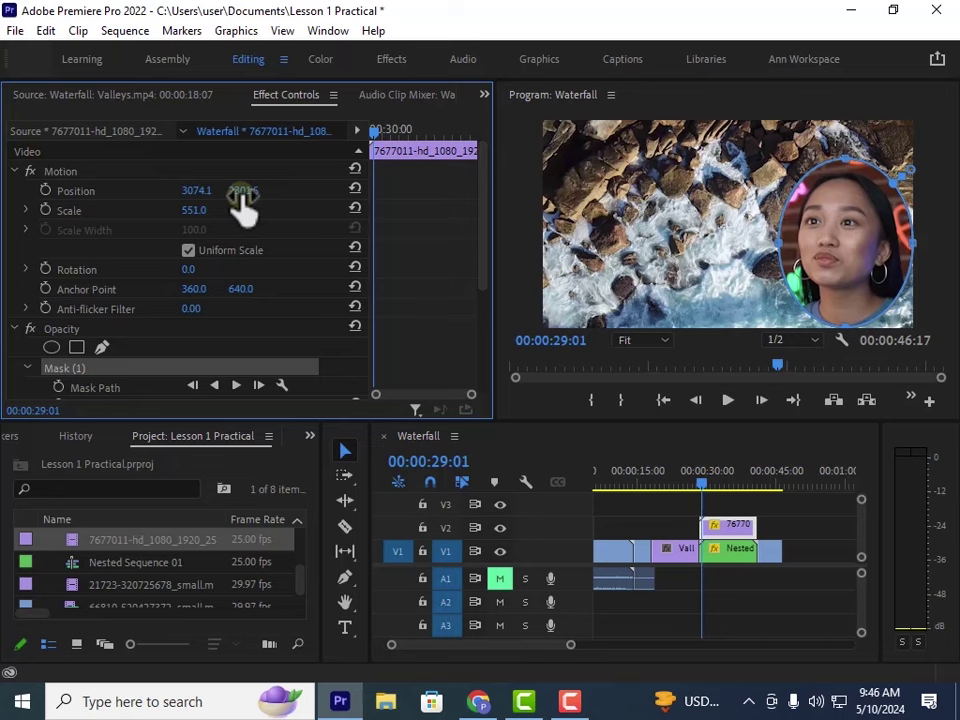
drag(243, 195, 251, 197)
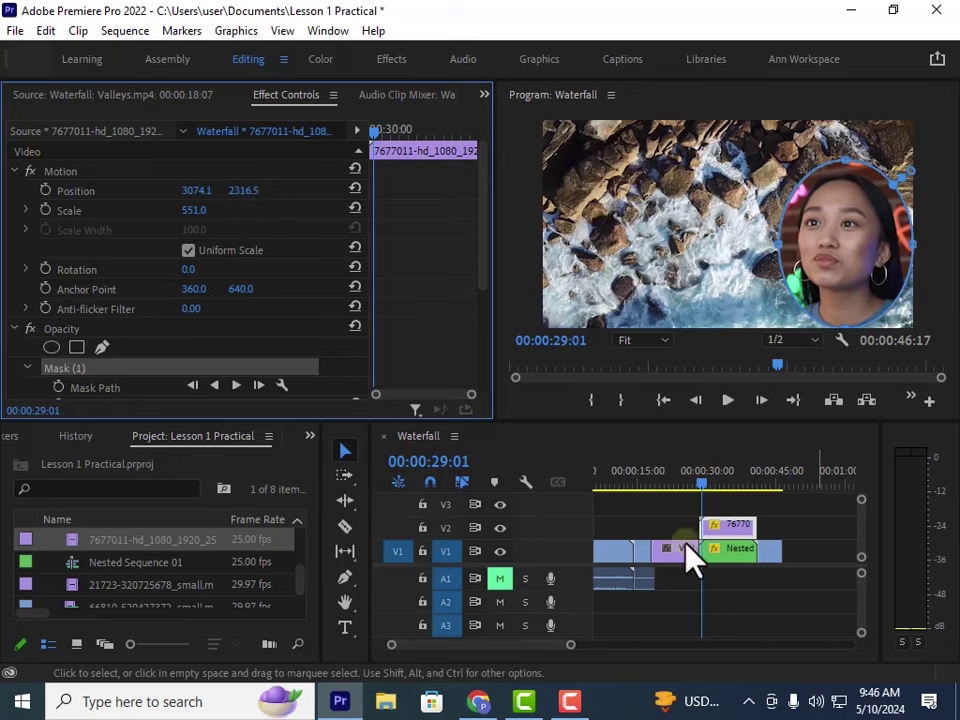
Advance the playhead to 00:00:32:03 and reduce the masked clip's scale to 335
mouse_move(703, 484)
mouse_down()
mouse_move(776, 506)
mouse_move(733, 500)
mouse_move(733, 490)
mouse_move(718, 498)
mouse_up()
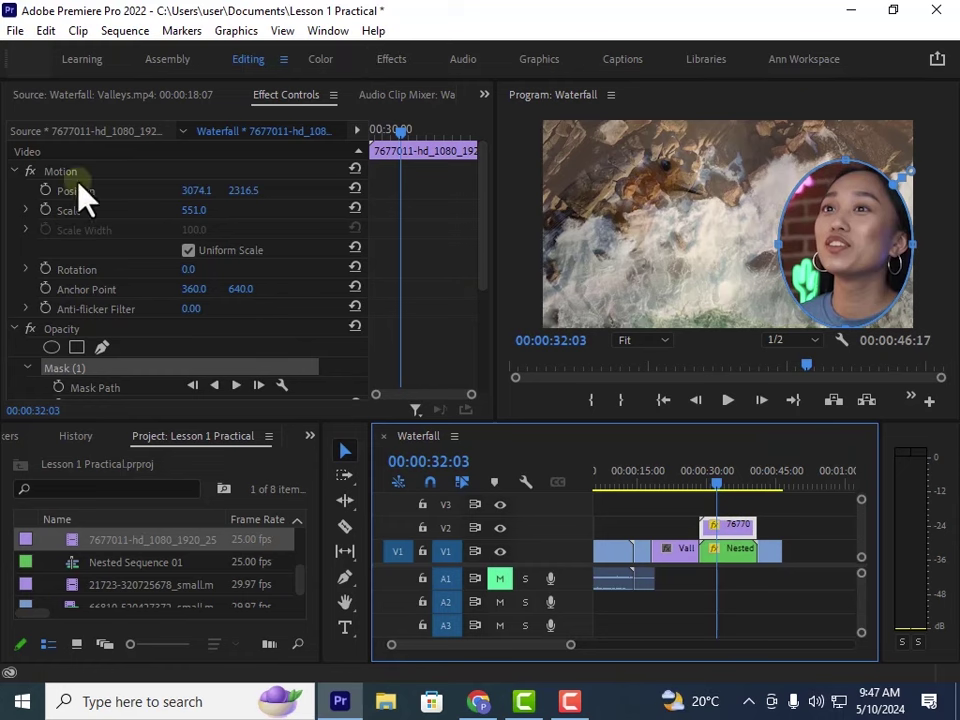
click(190, 210)
drag(190, 210, 3, 176)
drag(190, 210, 136, 194)
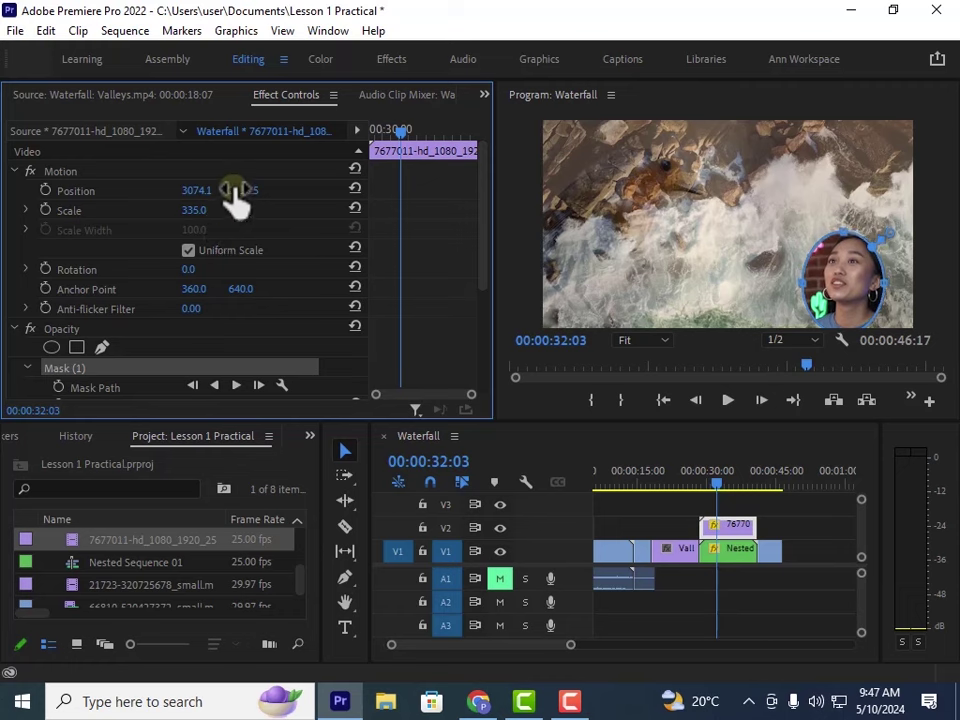
Shift the scaled-down masked clip further right into the frame's lower-right corner, keeping its vertical position, and review the mask settings
click(190, 195)
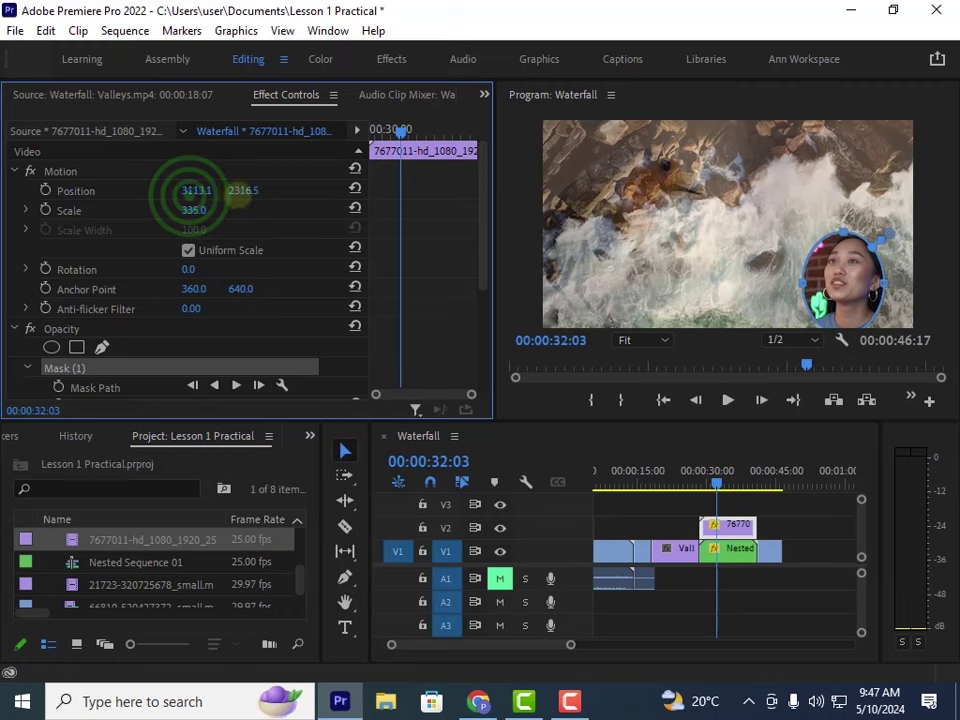
drag(238, 195, 465, 256)
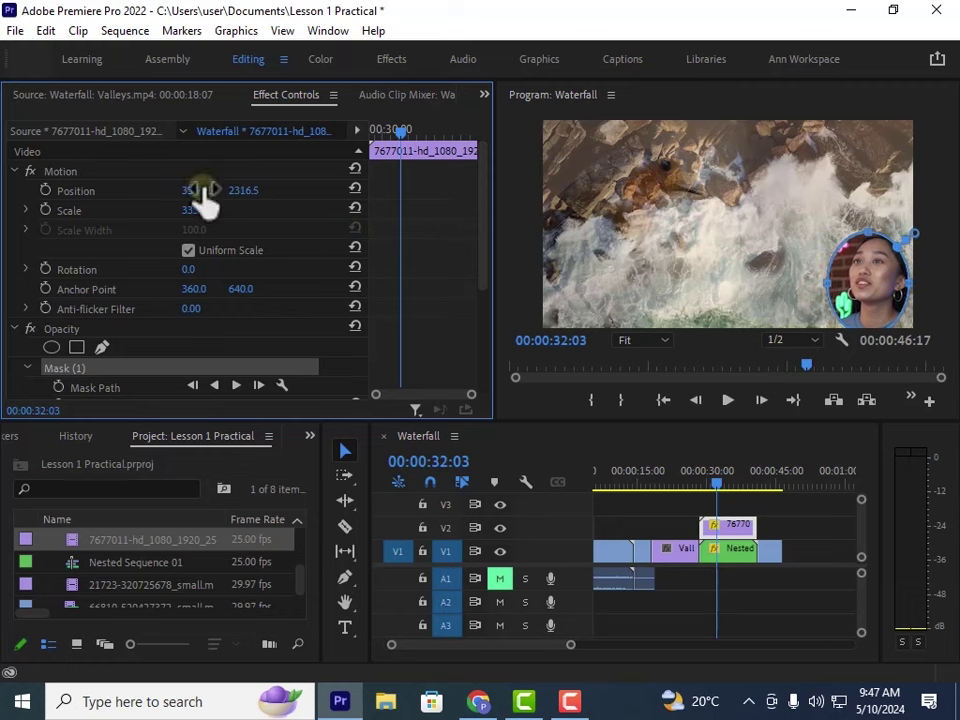
scroll(195, 190, down, 1)
scroll(197, 205, down, 1)
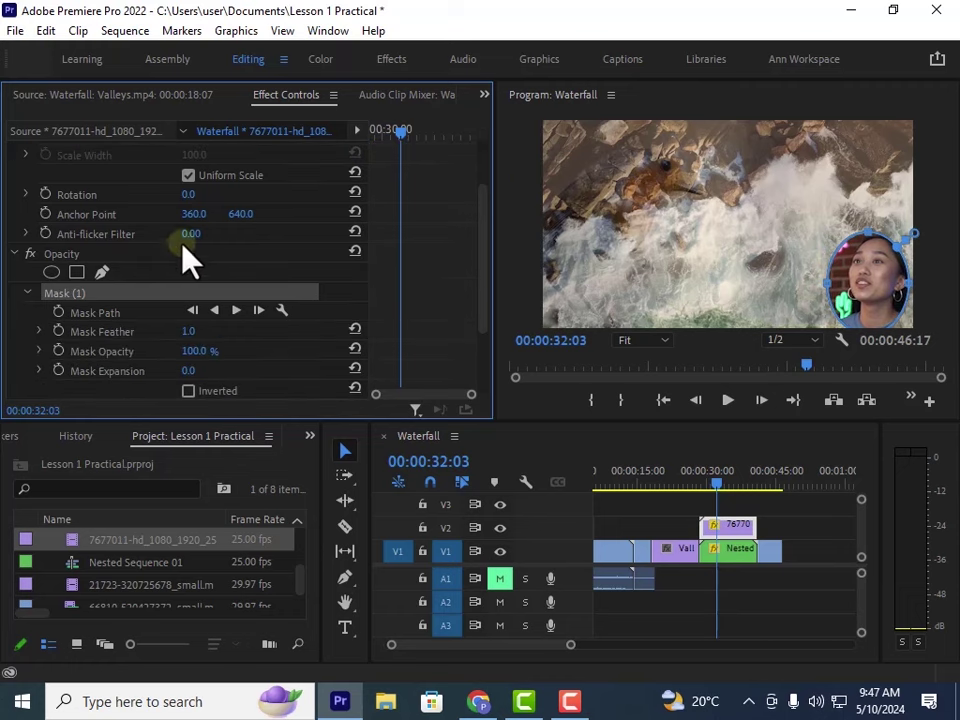
click(143, 289)
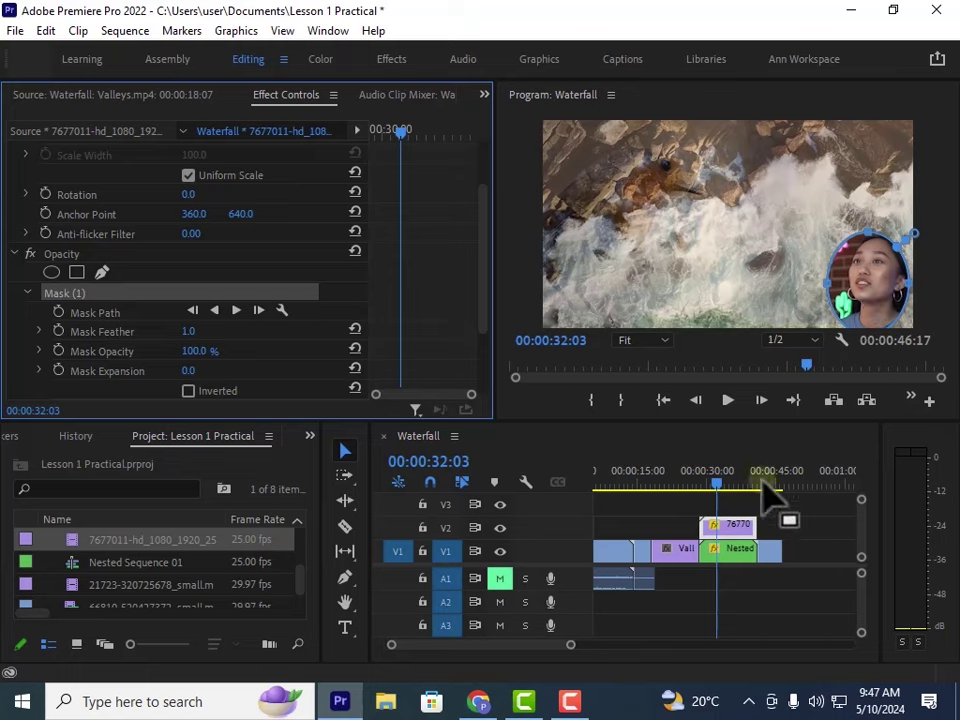
Play the sequence from 00:00:27:01 through the masked overlay, and replay its end from 00:00:38:10
drag(718, 488, 693, 486)
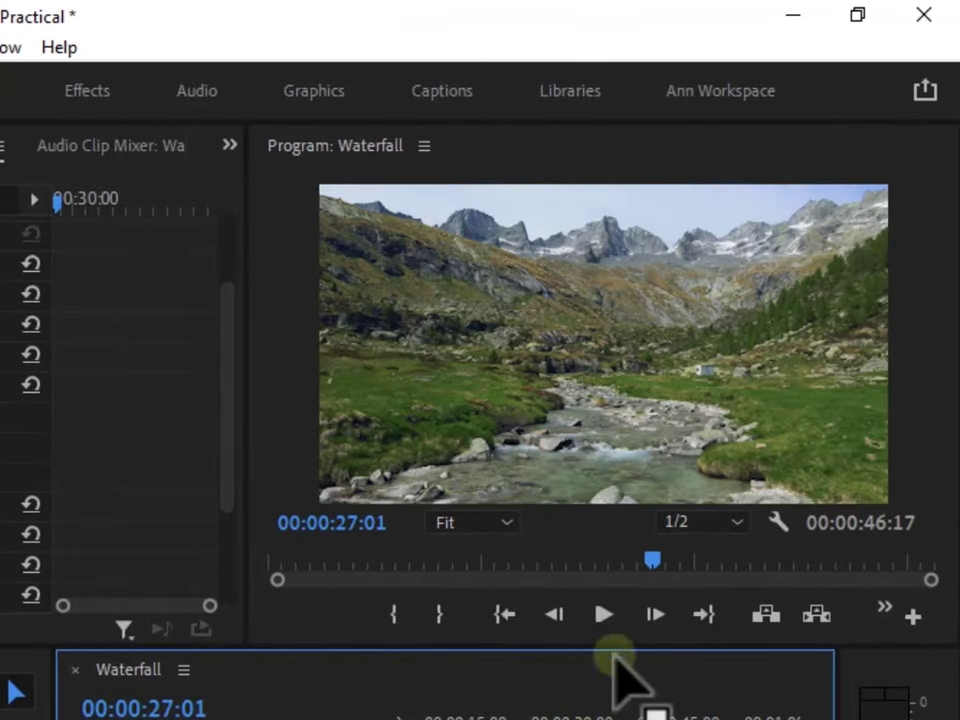
click(604, 614)
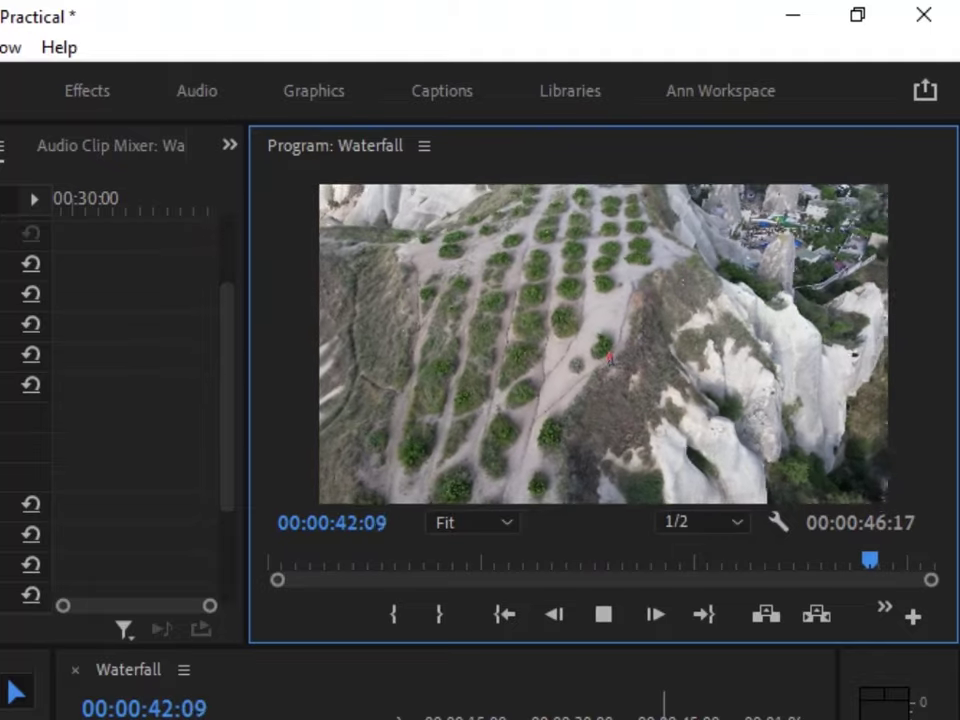
drag(661, 717, 634, 699)
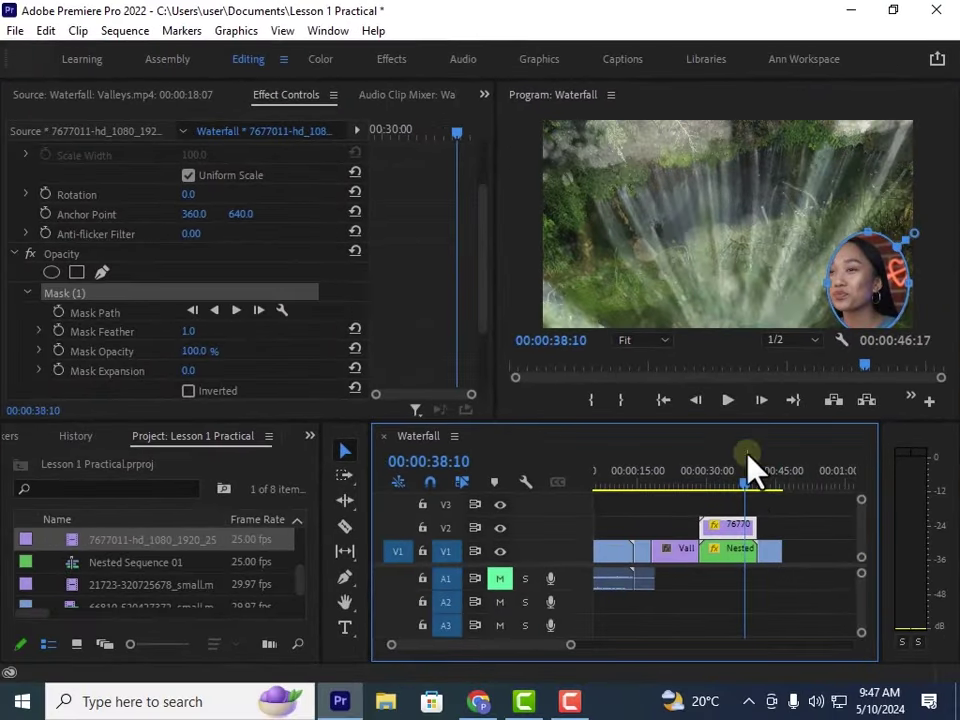
click(728, 400)
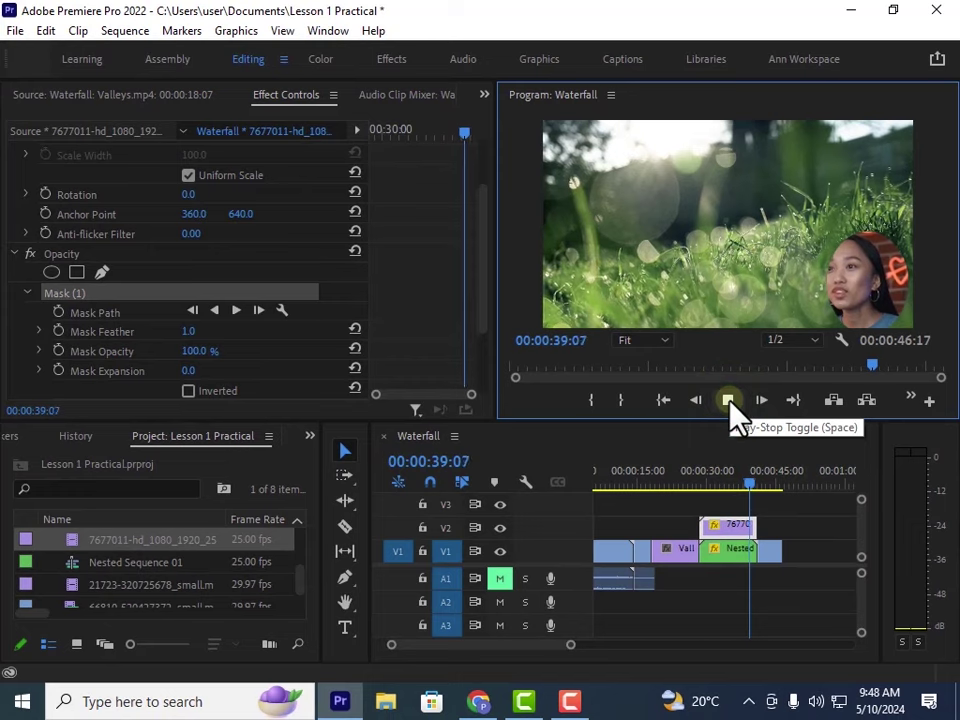
click(728, 400)
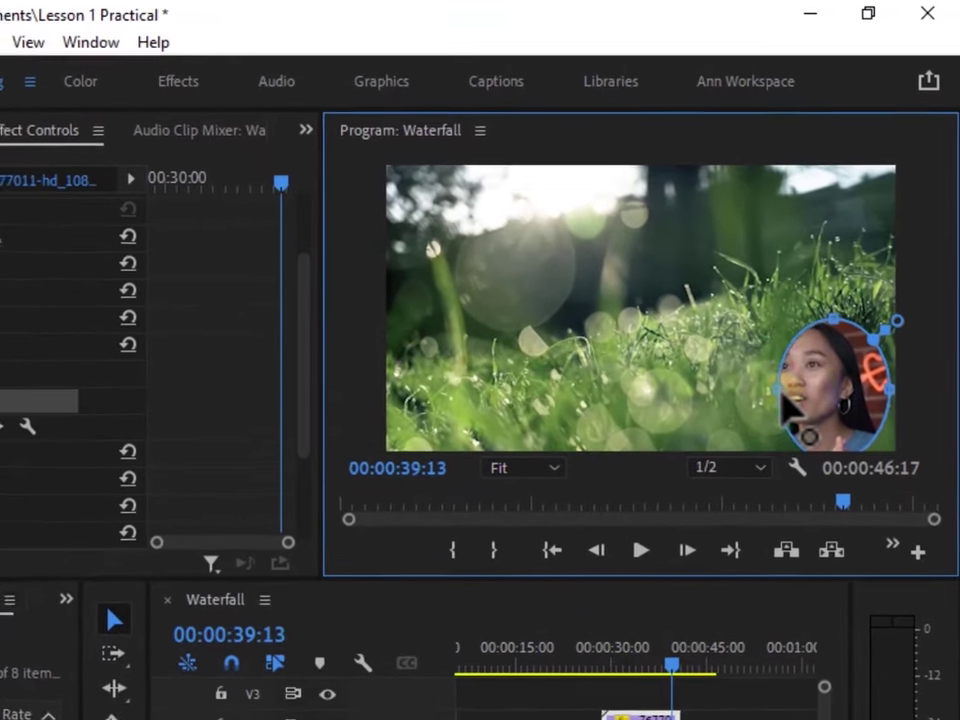
Reshape the elliptical opacity mask on the V2 clip by widening it into a rounder circle around the woman's face
click(828, 284)
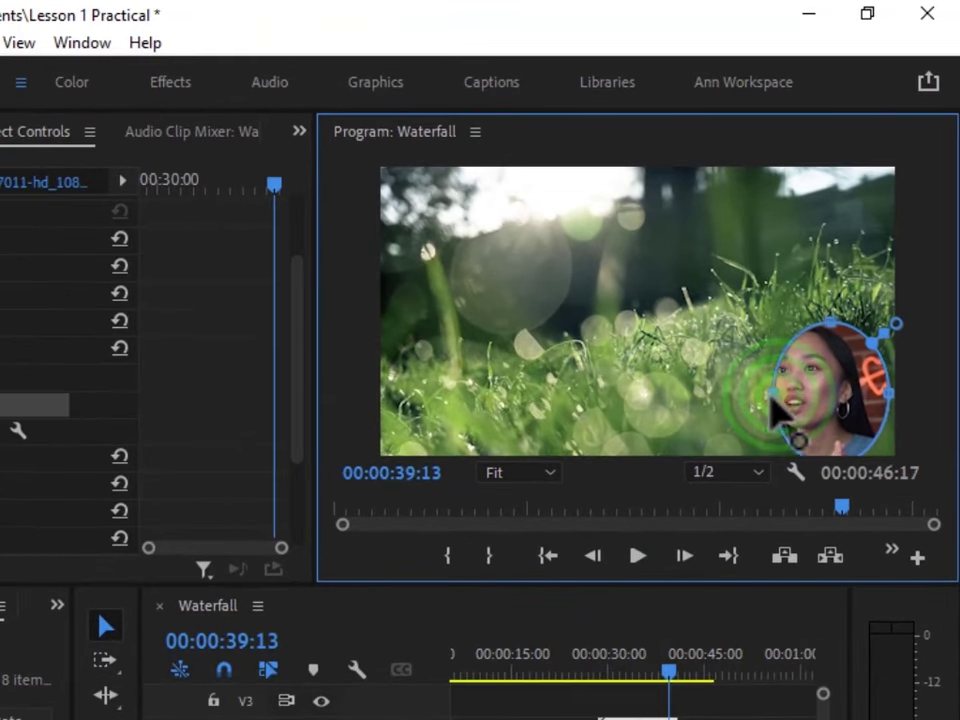
drag(772, 400, 753, 392)
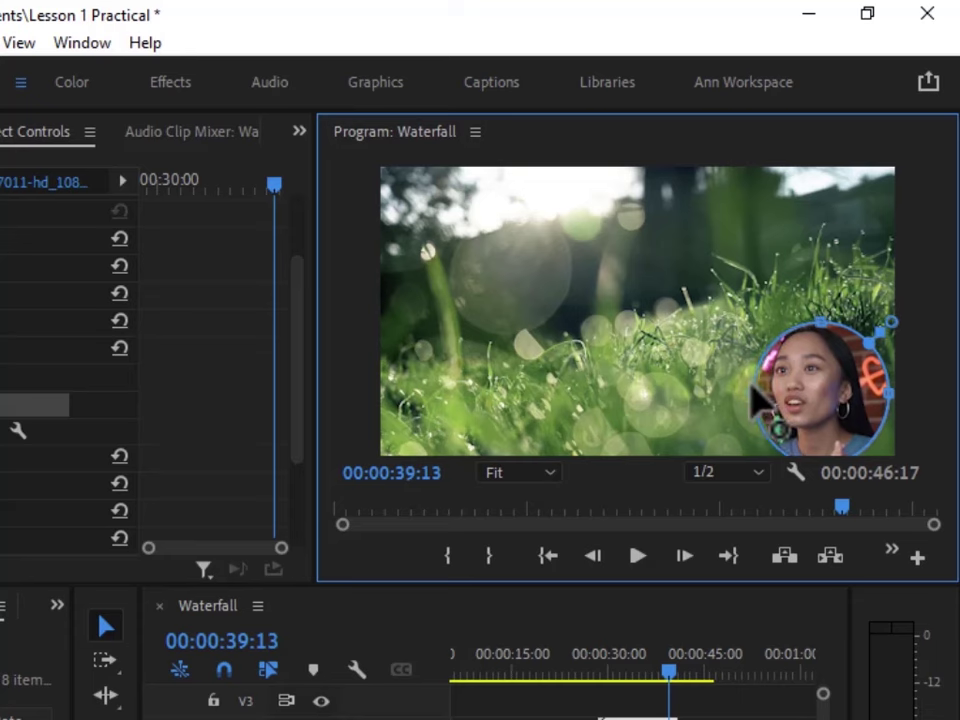
click(819, 325)
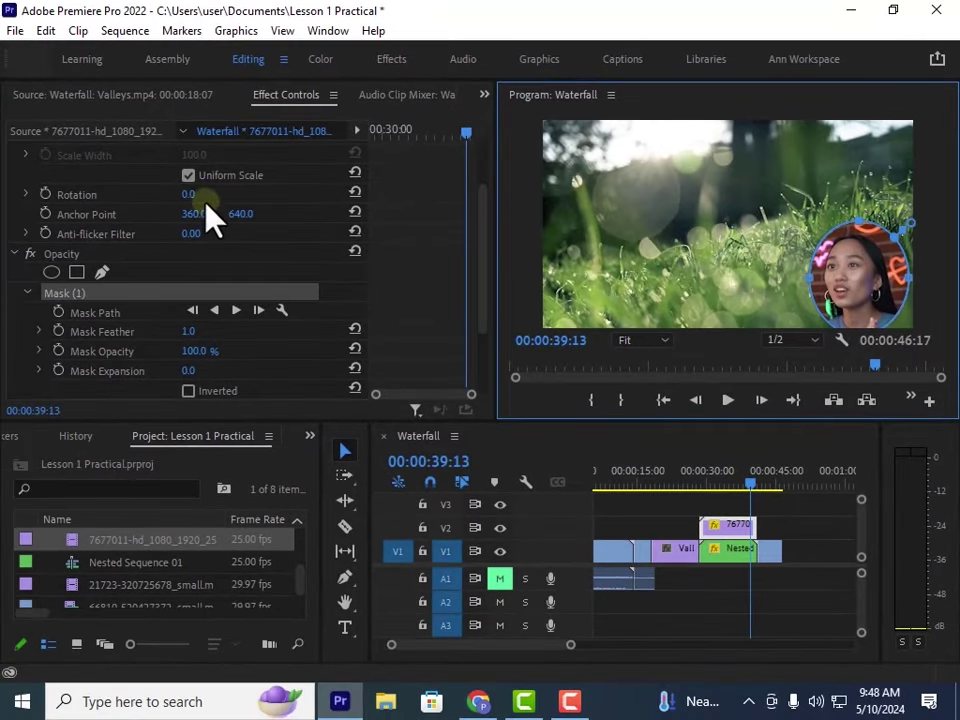
Reduce the Scale of the masked V2 clip to 271.0
scroll(178, 228, up, 3)
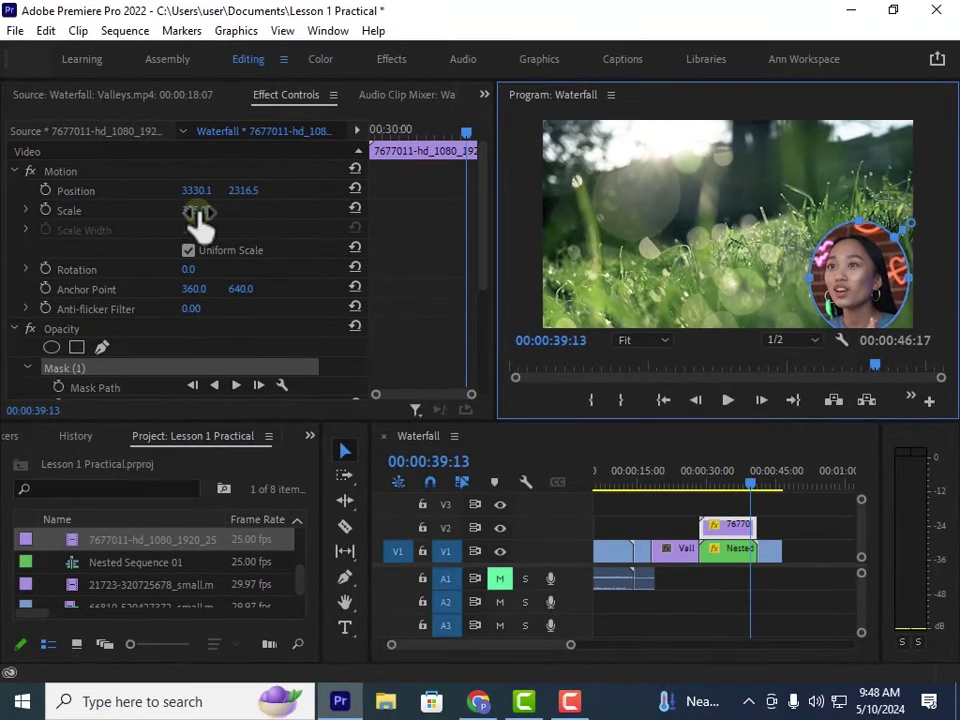
click(195, 211)
drag(195, 211, 135, 212)
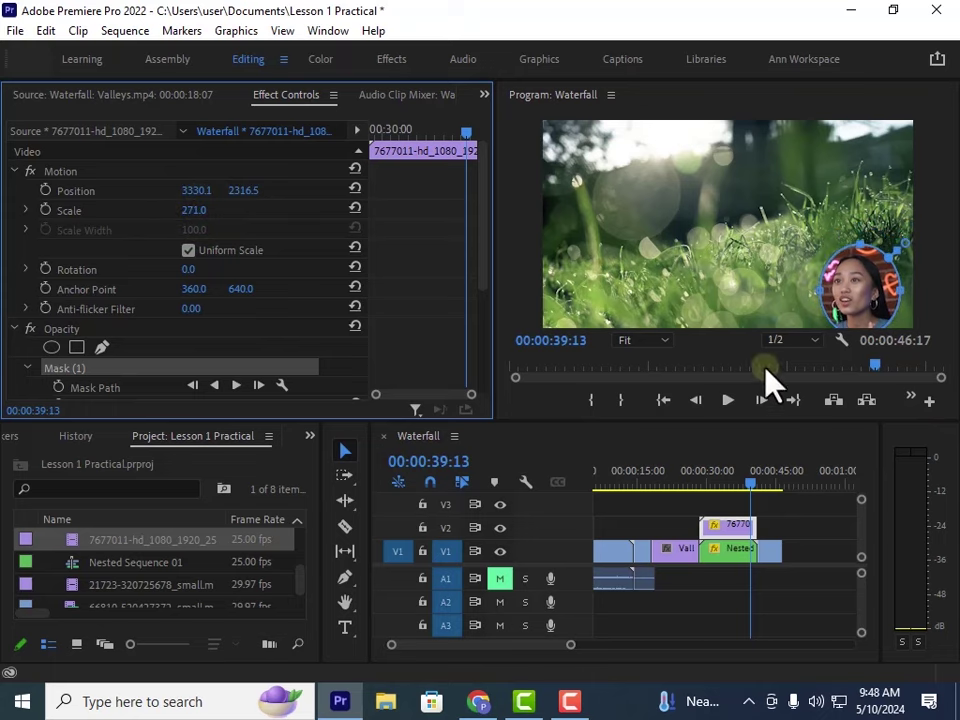
Play the sequence from 00:00:35:24 to review the masked overlay at its new size
click(745, 485)
mouse_move(745, 490)
mouse_down()
mouse_move(737, 495)
mouse_move(740, 478)
mouse_up()
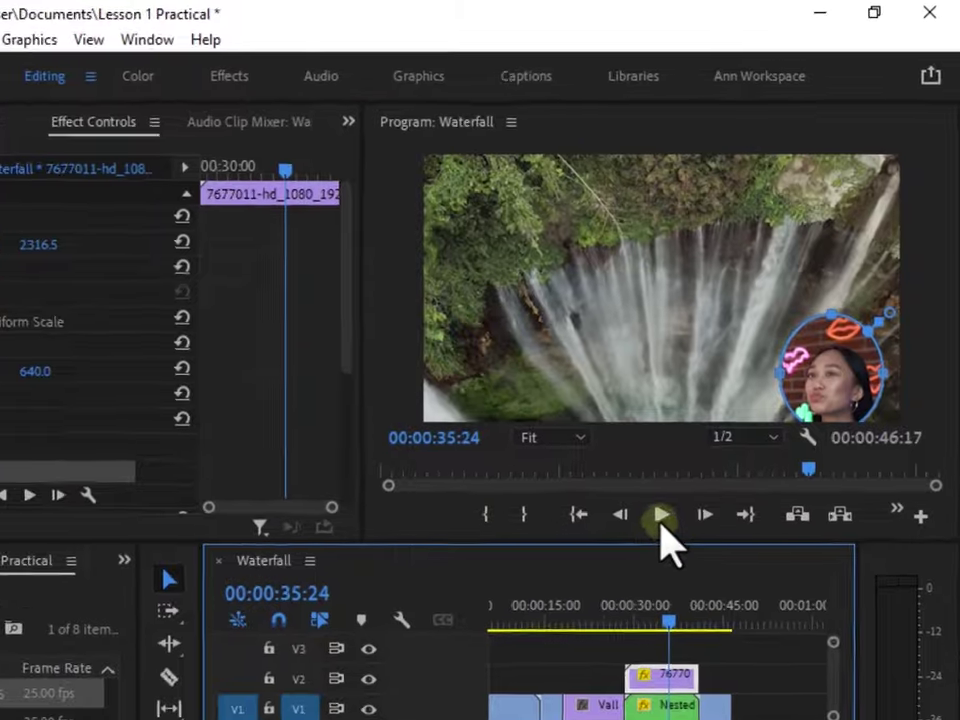
click(727, 399)
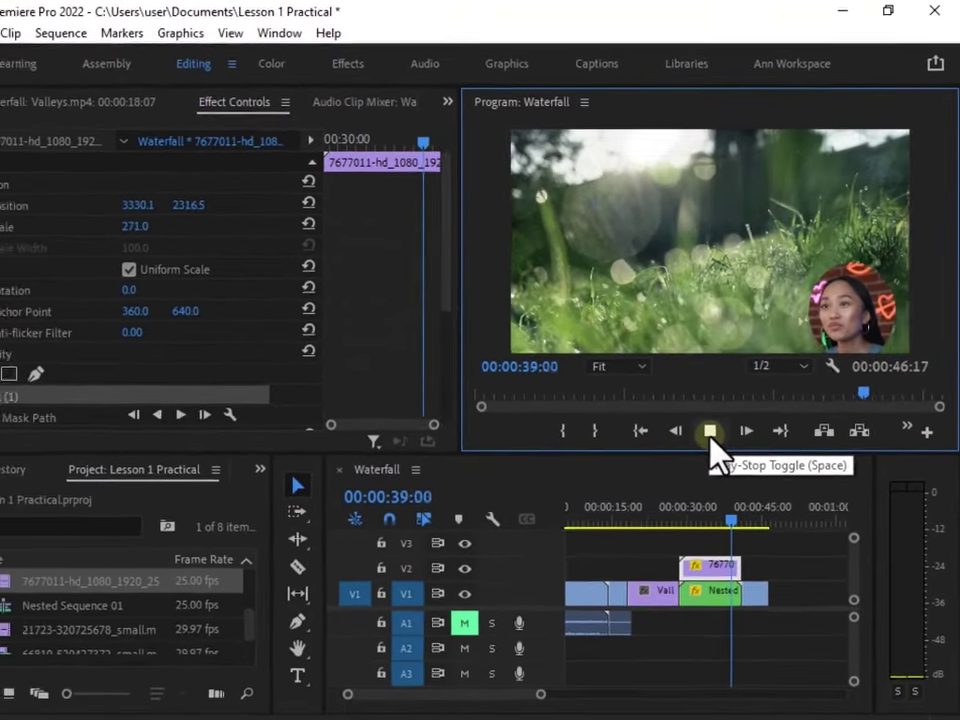
click(696, 455)
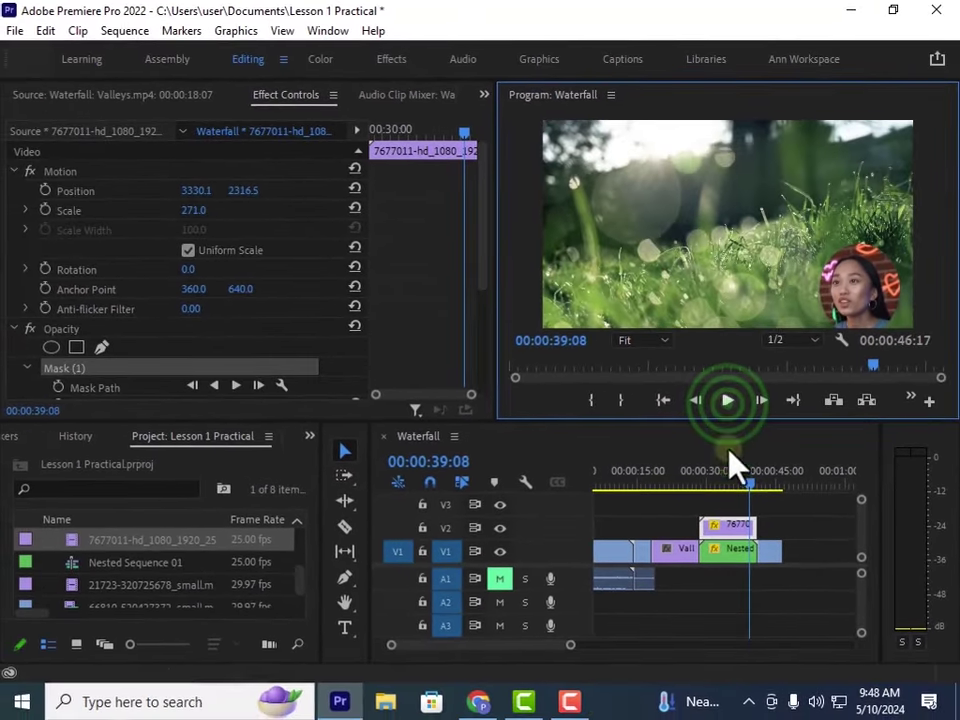
Deselect the mask, then play and scrub through the nested section to check the circular overlay without its outline
click(480, 222)
click(406, 183)
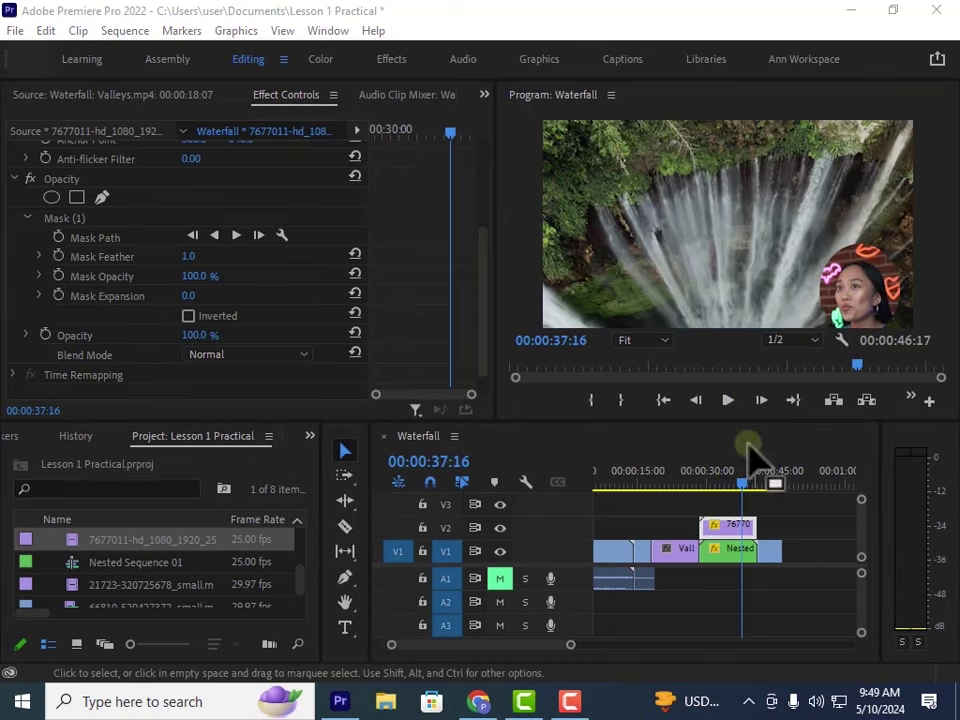
click(728, 400)
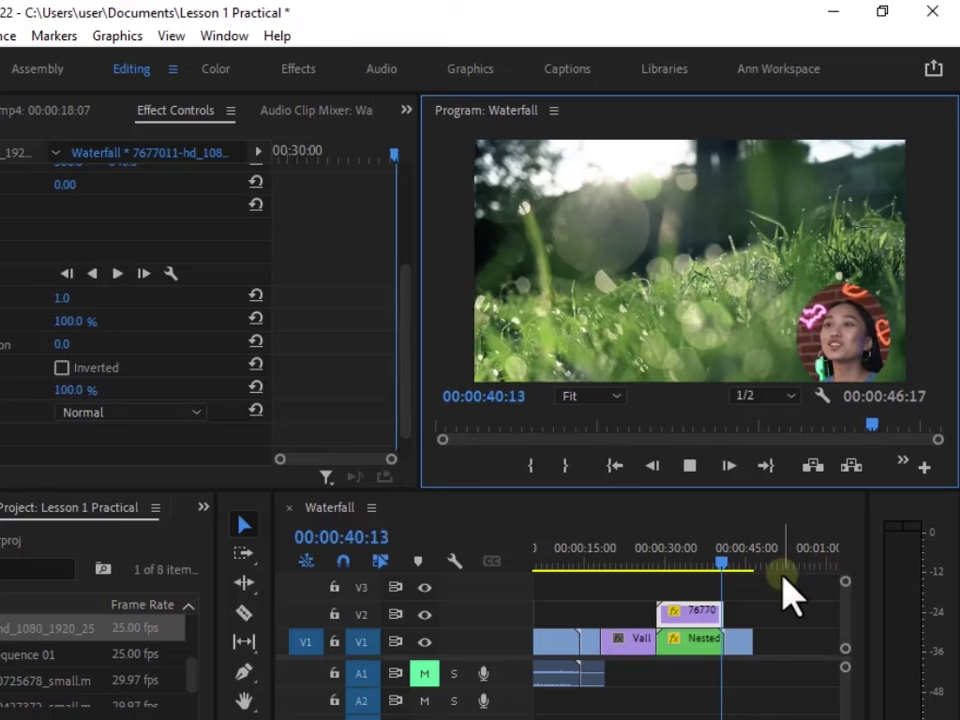
drag(718, 579, 664, 582)
click(690, 465)
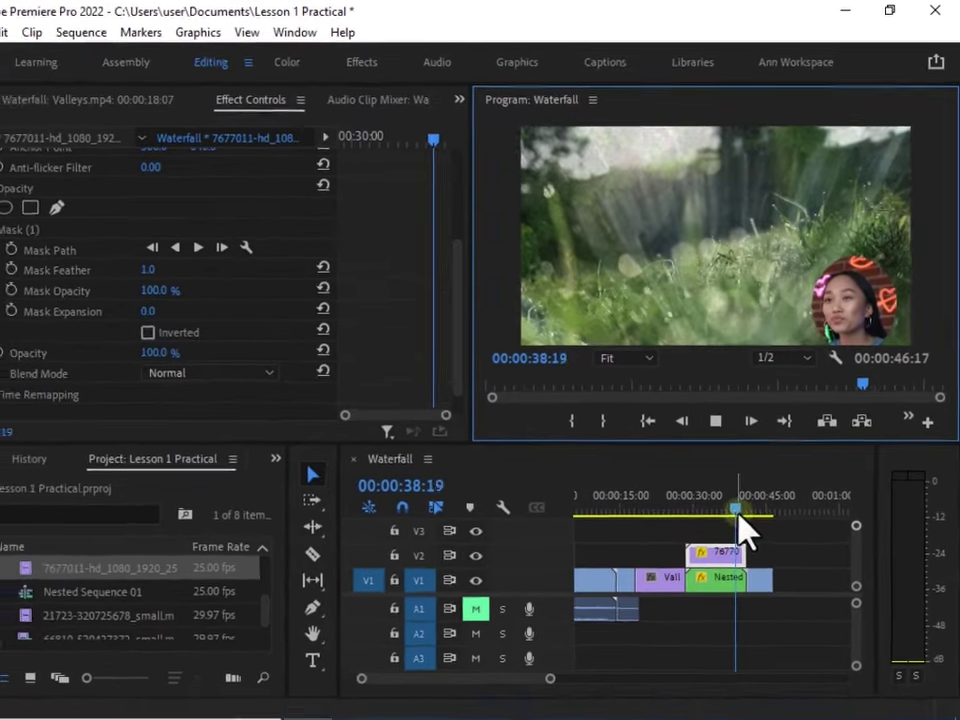
drag(737, 510, 710, 510)
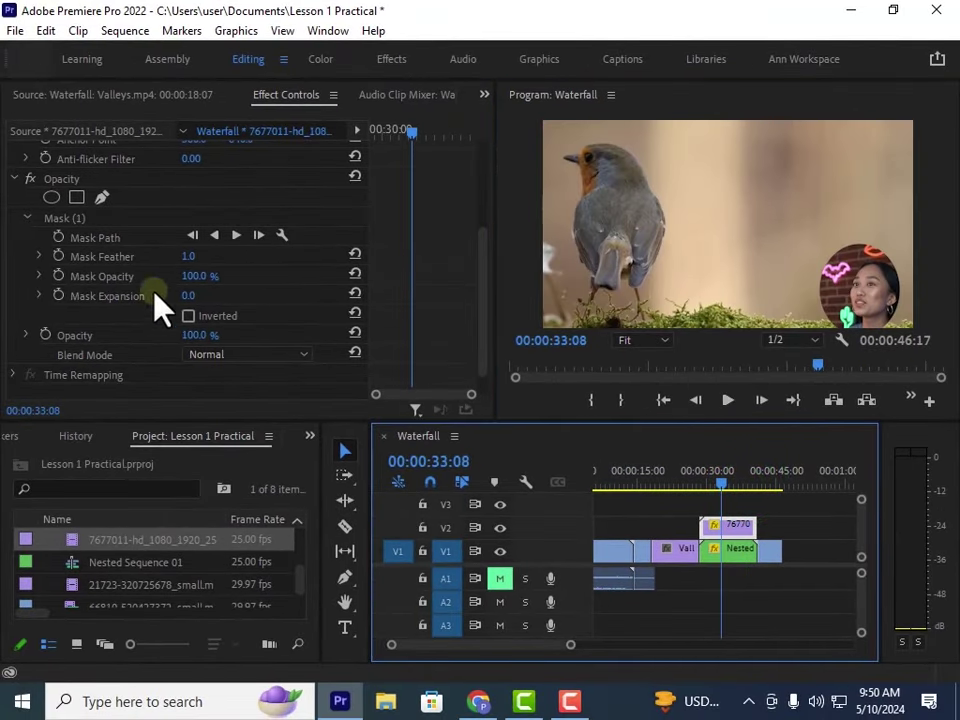
Try a Mask Feather of 51.0 on the overlay, reduce it to 7.0 and lower, and replay the section
drag(188, 254, 170, 258)
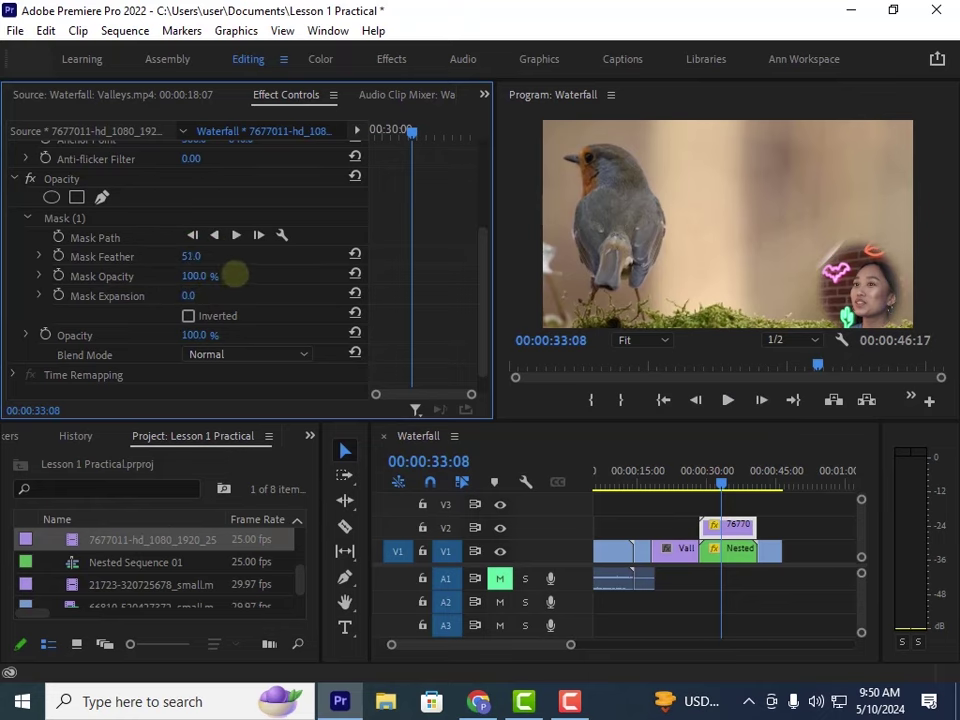
drag(225, 286, 204, 251)
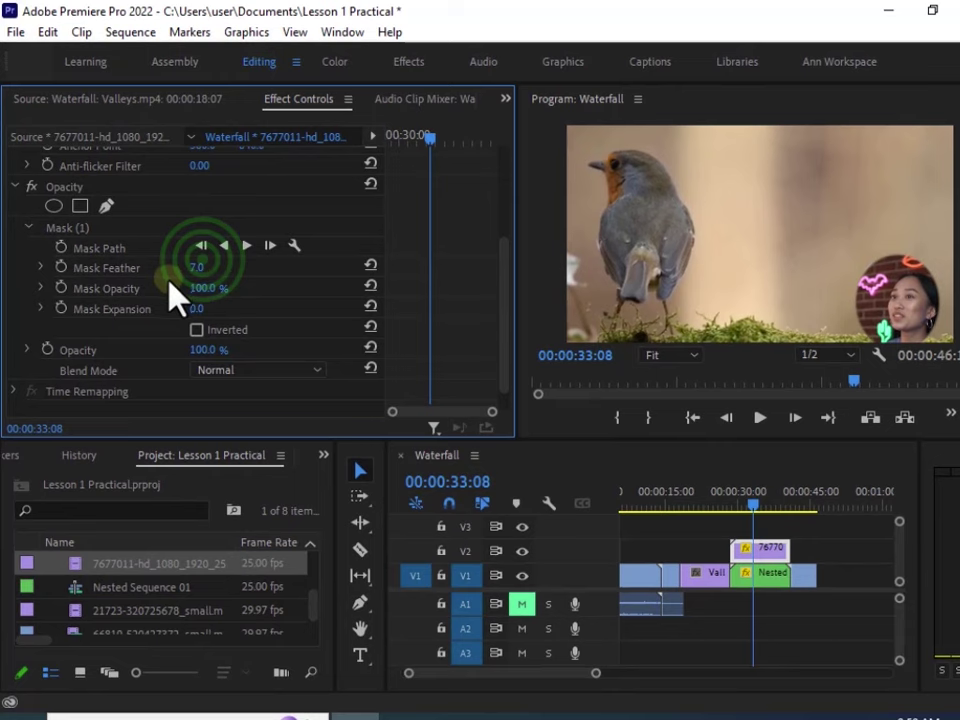
drag(198, 271, 152, 270)
drag(757, 520, 736, 510)
click(760, 416)
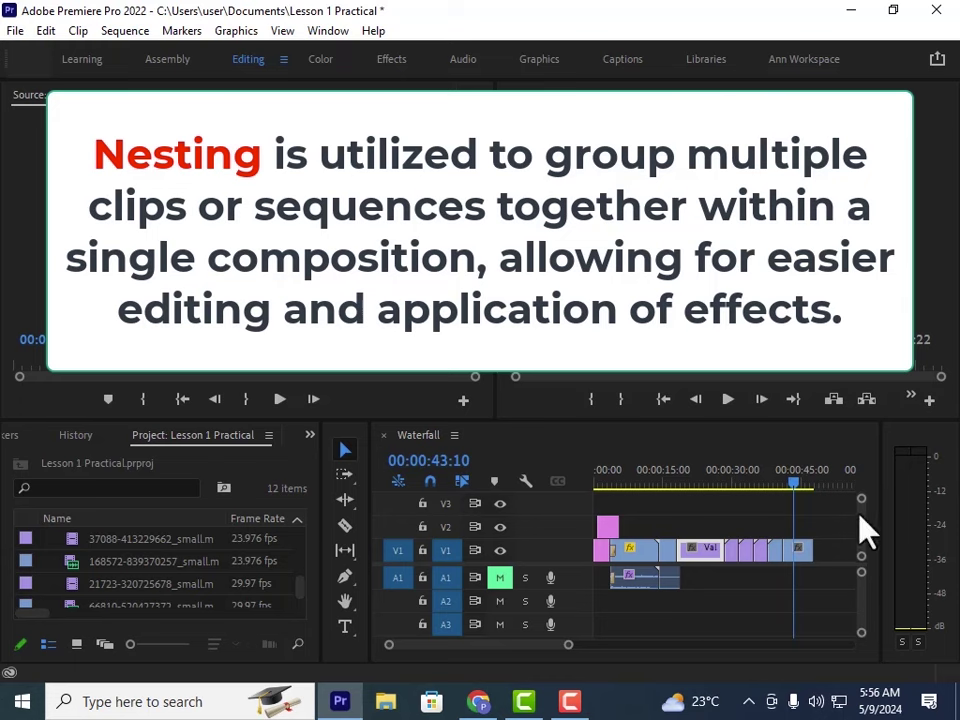
Play the Waterfall sequence from 00:00:26:00 to examine the cuts between the V1 clips
drag(797, 486, 678, 507)
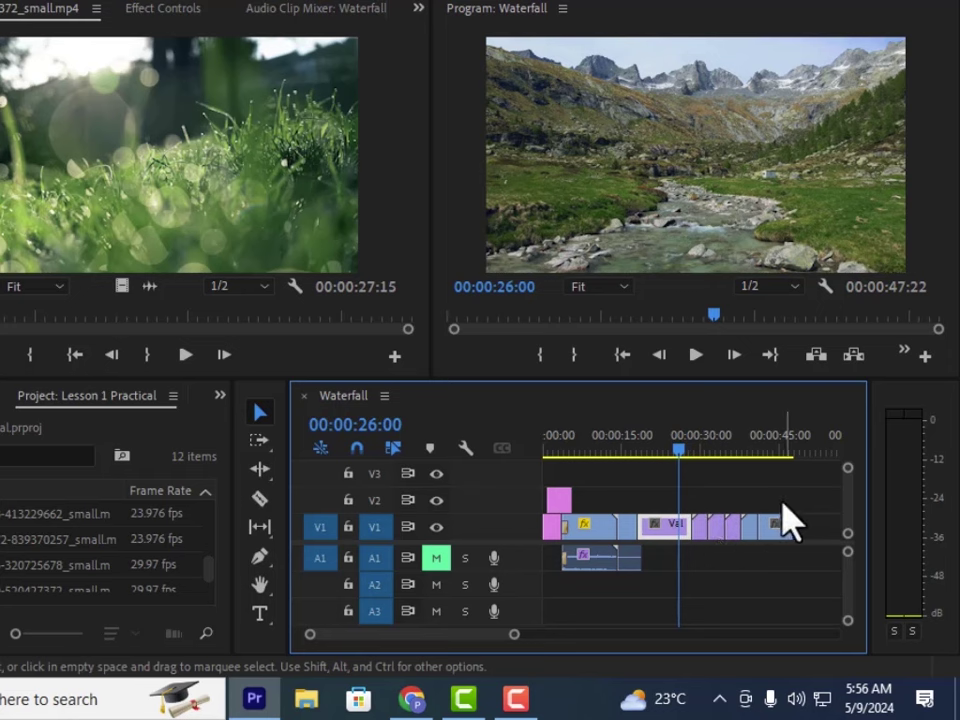
click(696, 354)
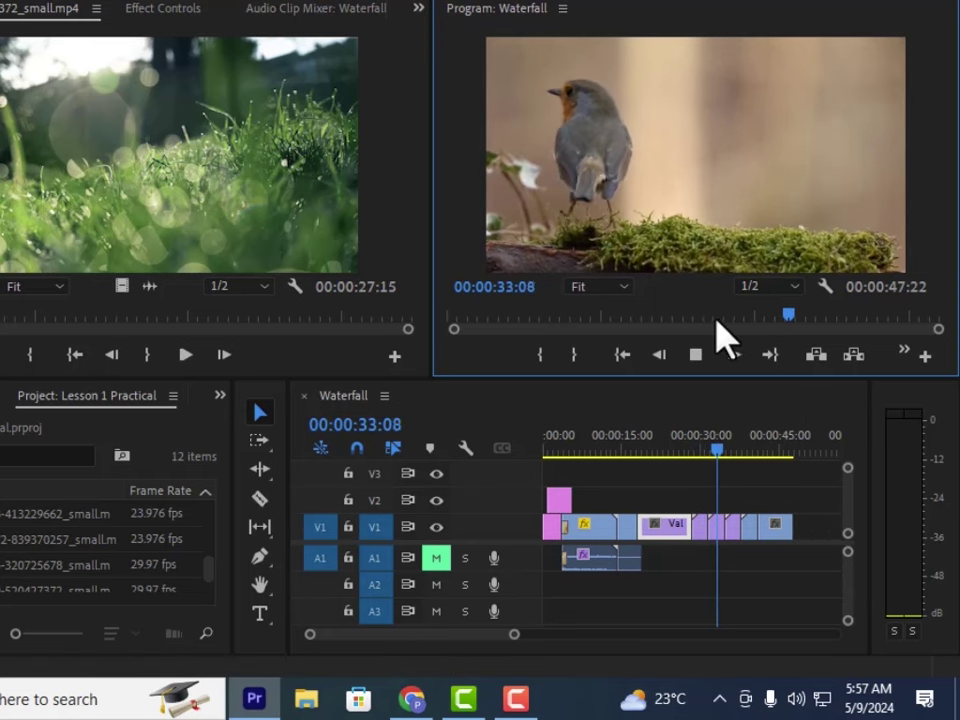
click(696, 354)
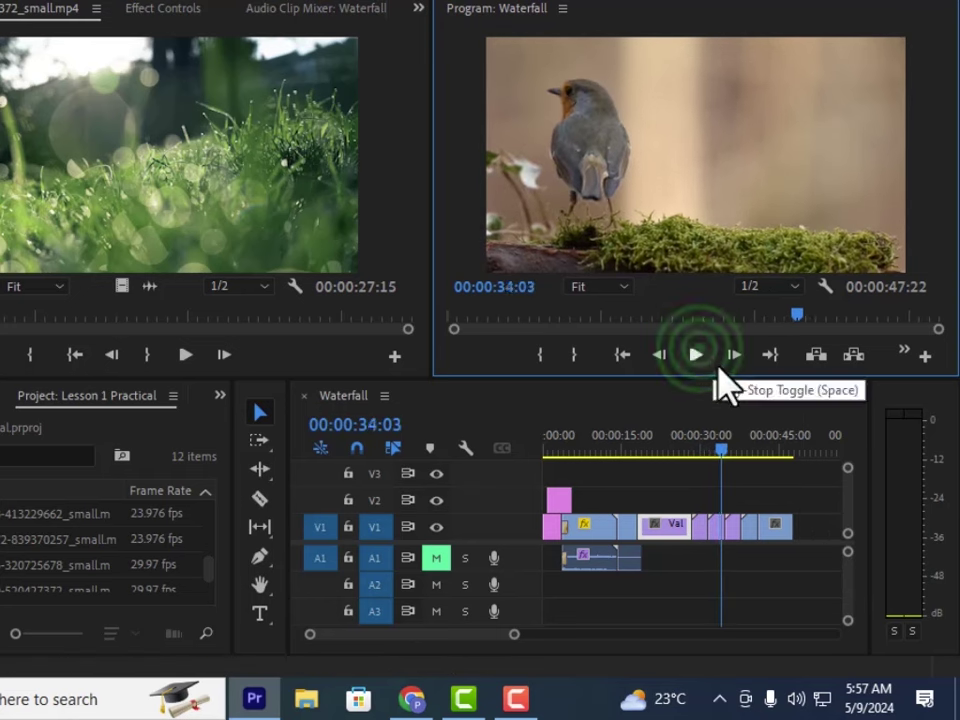
Apply the default video transition to all V1 clips from the valley clip through the final clip
click(678, 488)
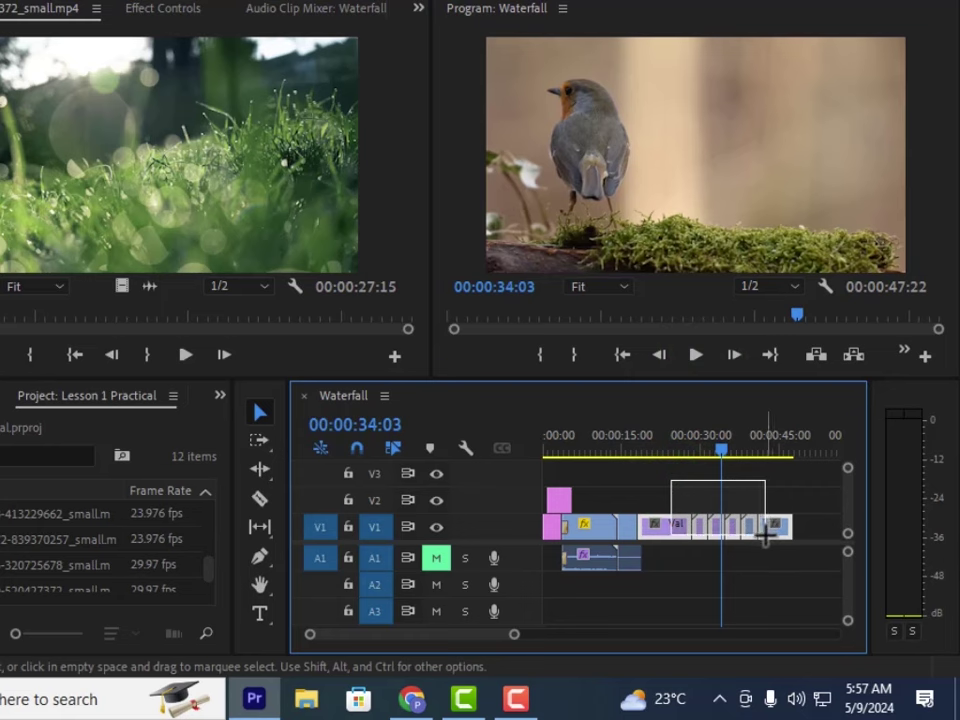
drag(765, 535, 768, 537)
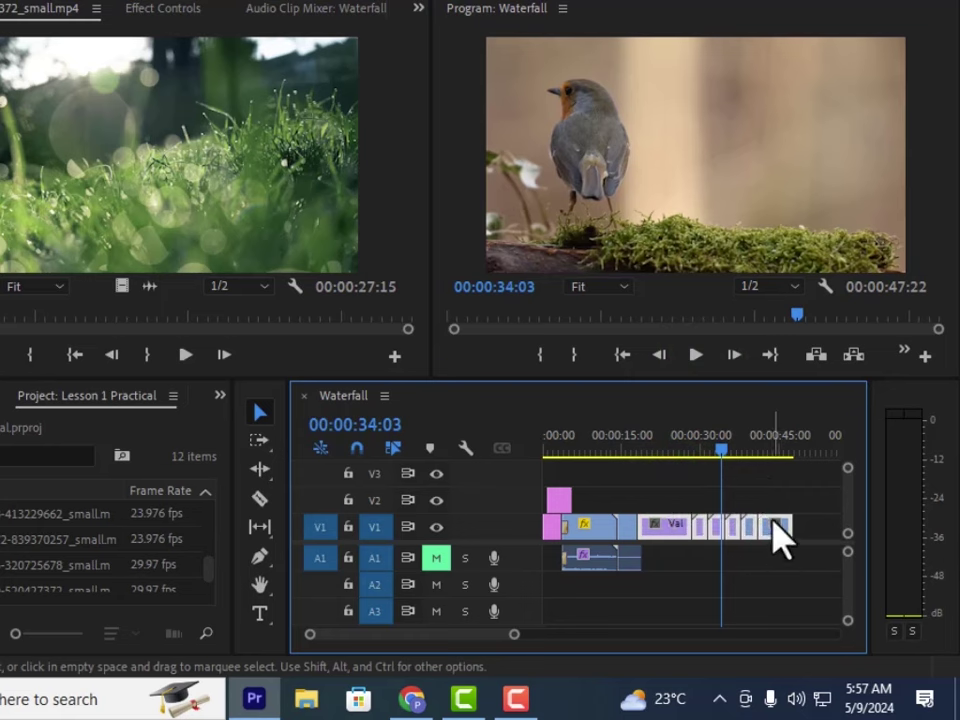
key(ctrl+d)
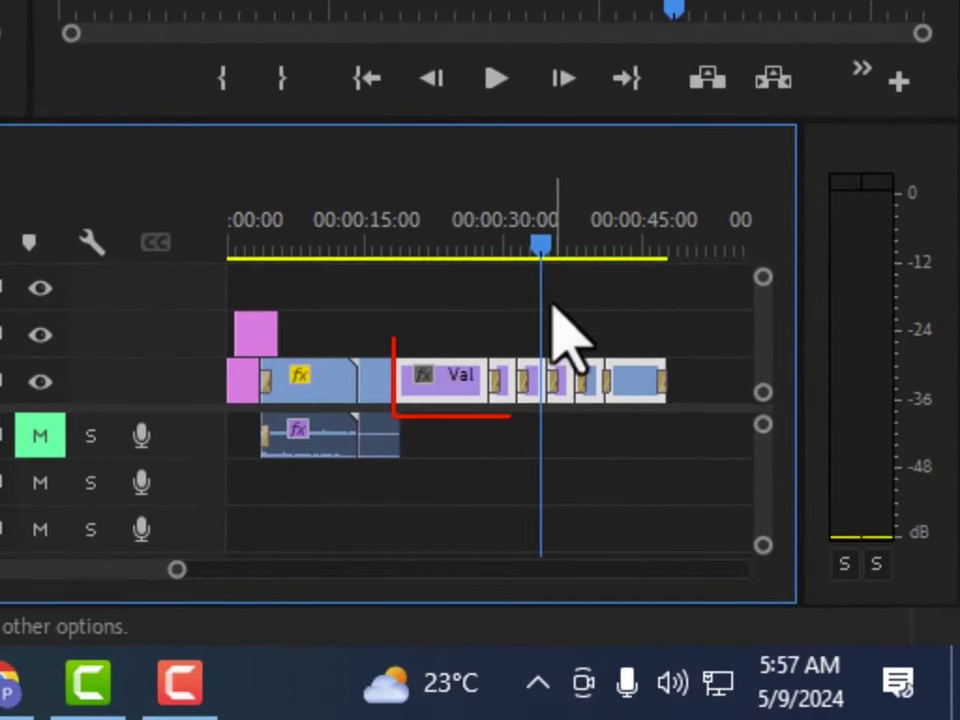
Play the sequence from 00:00:26:21 to review the added transitions, and clear the clip selection
drag(536, 246, 503, 246)
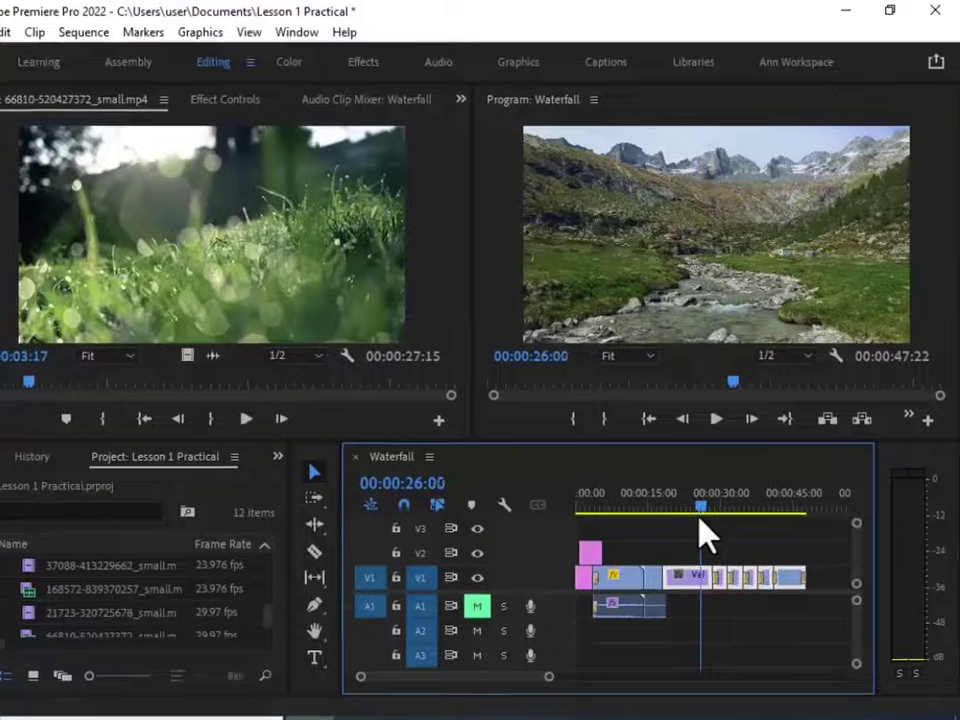
drag(704, 535, 711, 532)
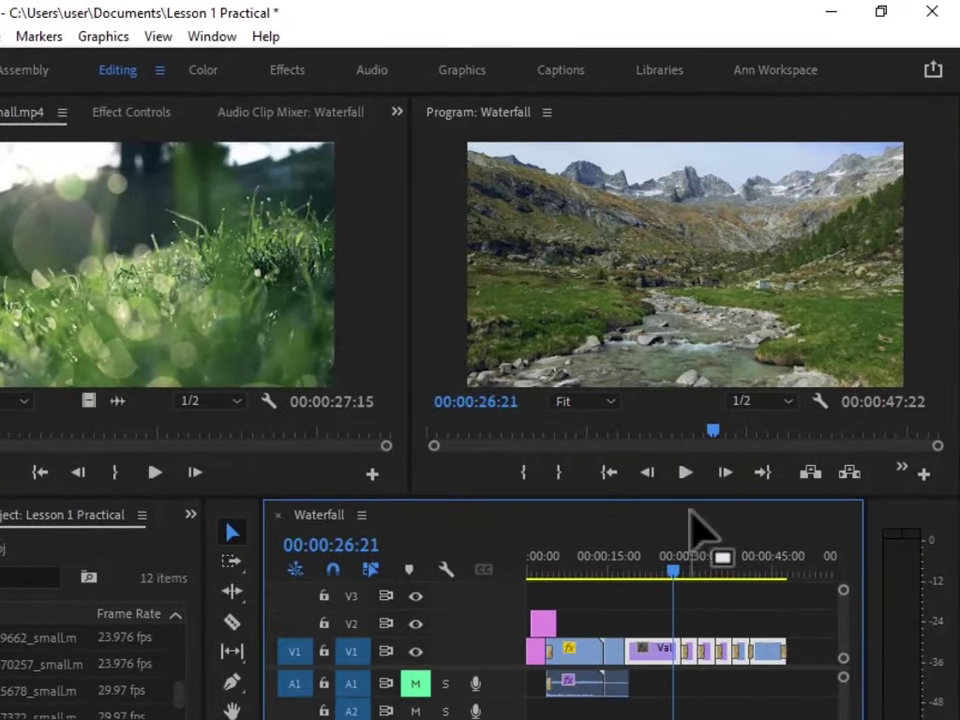
click(716, 418)
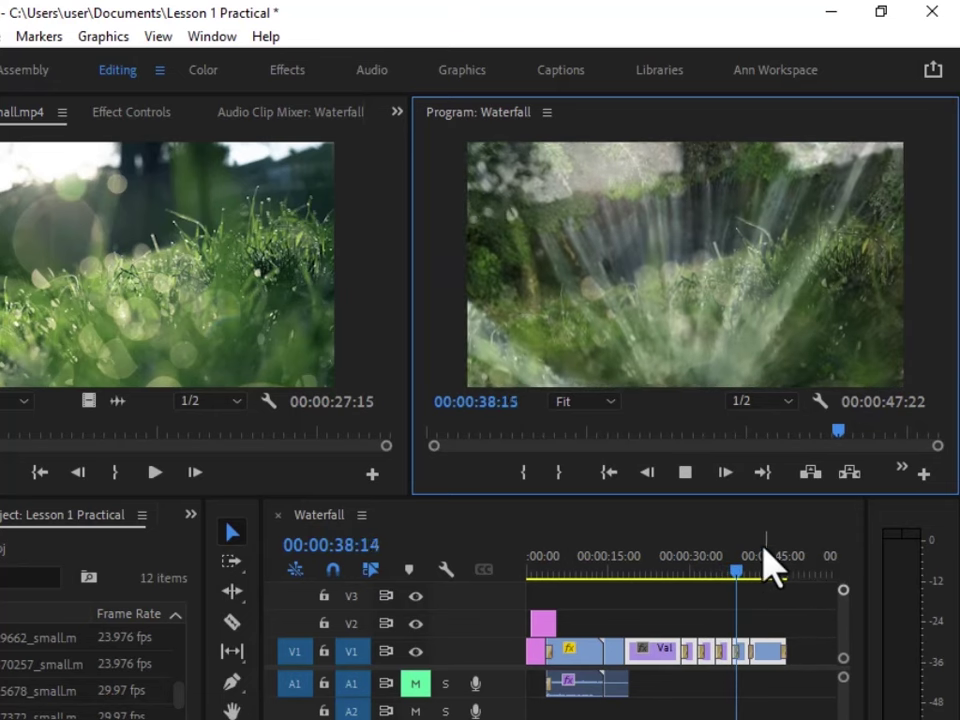
click(686, 472)
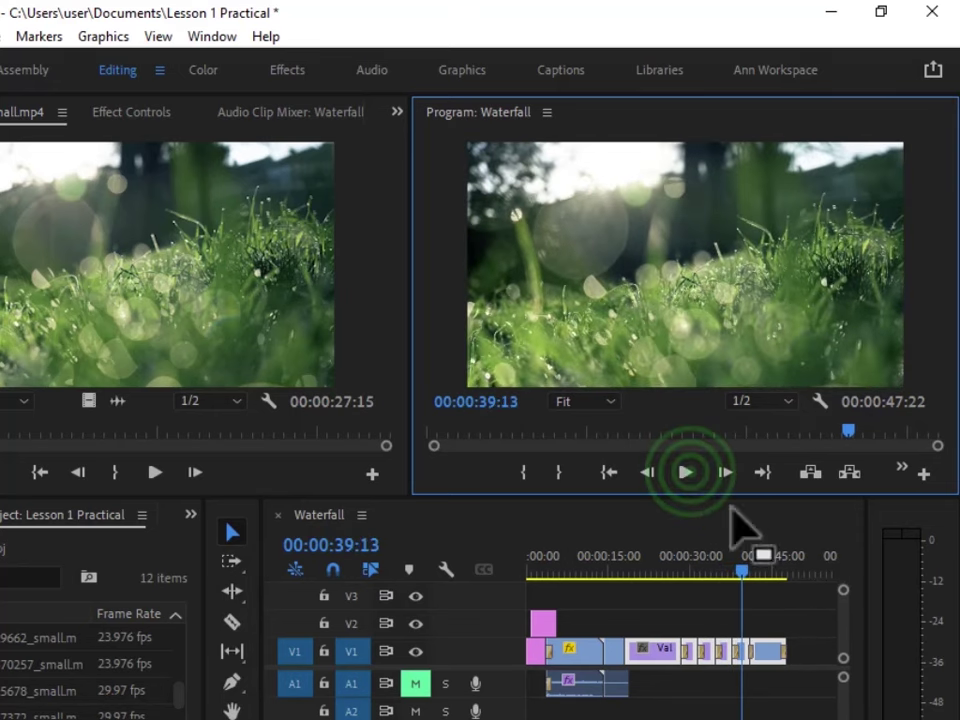
drag(740, 570, 686, 575)
click(727, 597)
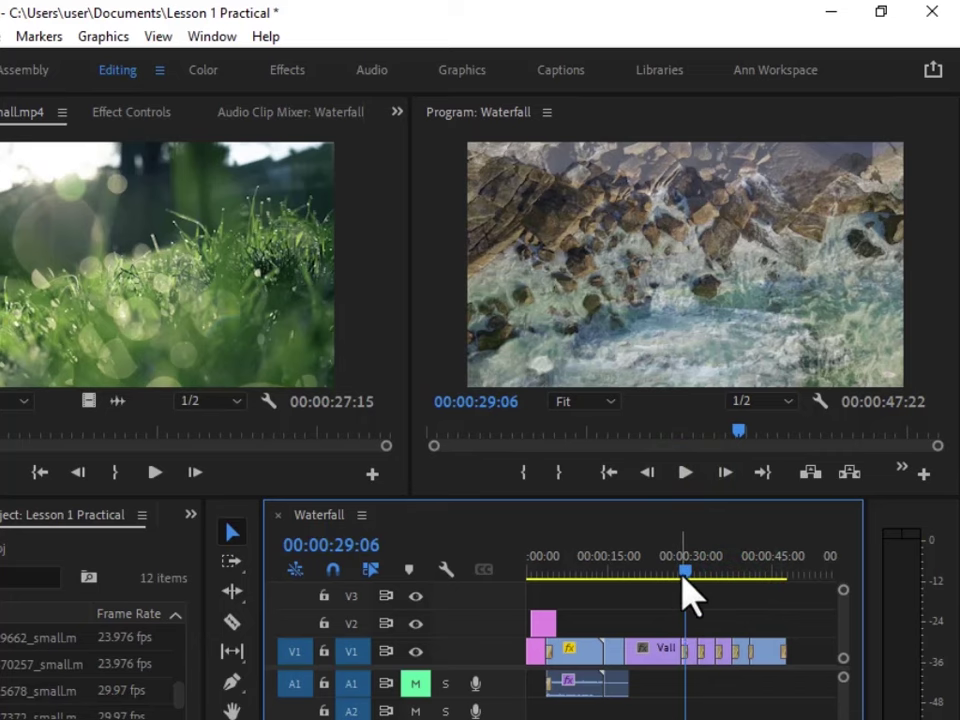
Nest the four short V1 clips between the valley clip and the final clip as "Nested Sequence 01"
drag(686, 571, 740, 665)
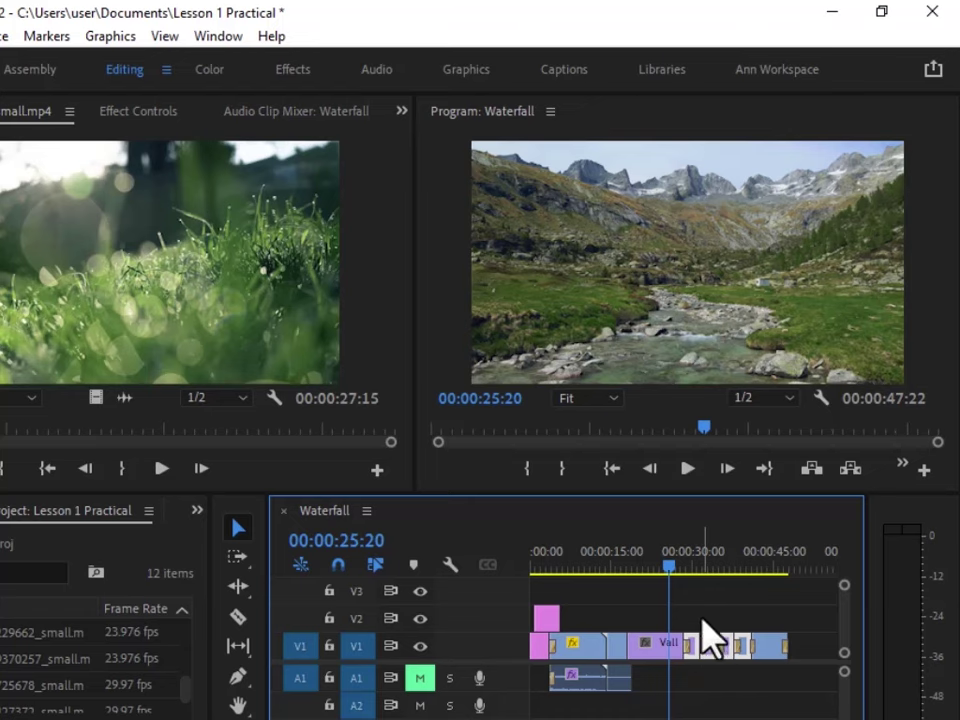
right_click(731, 648)
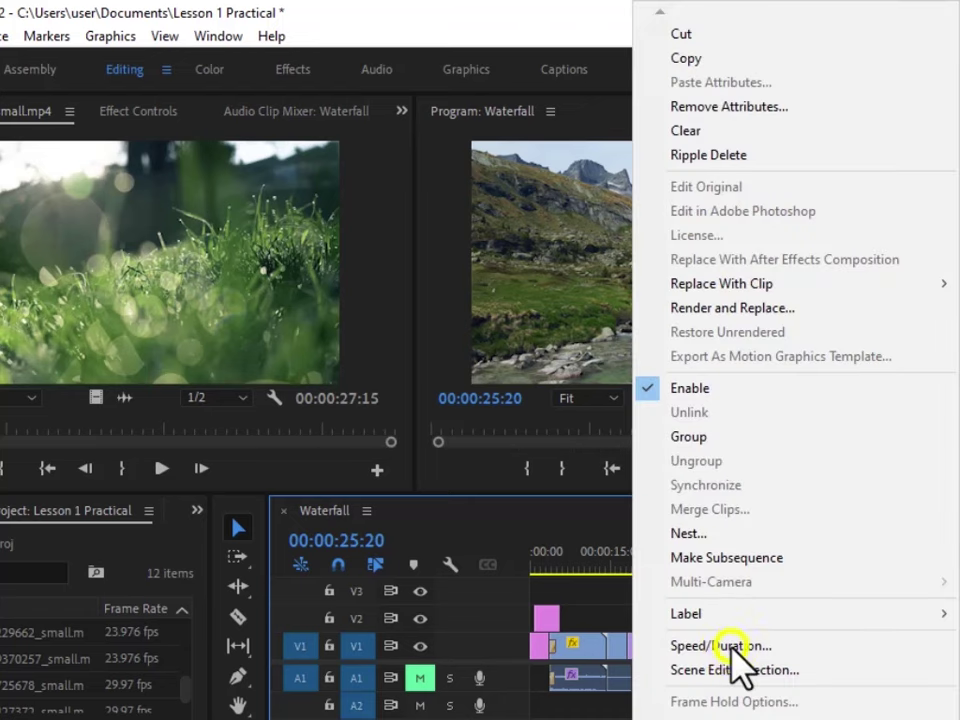
click(680, 536)
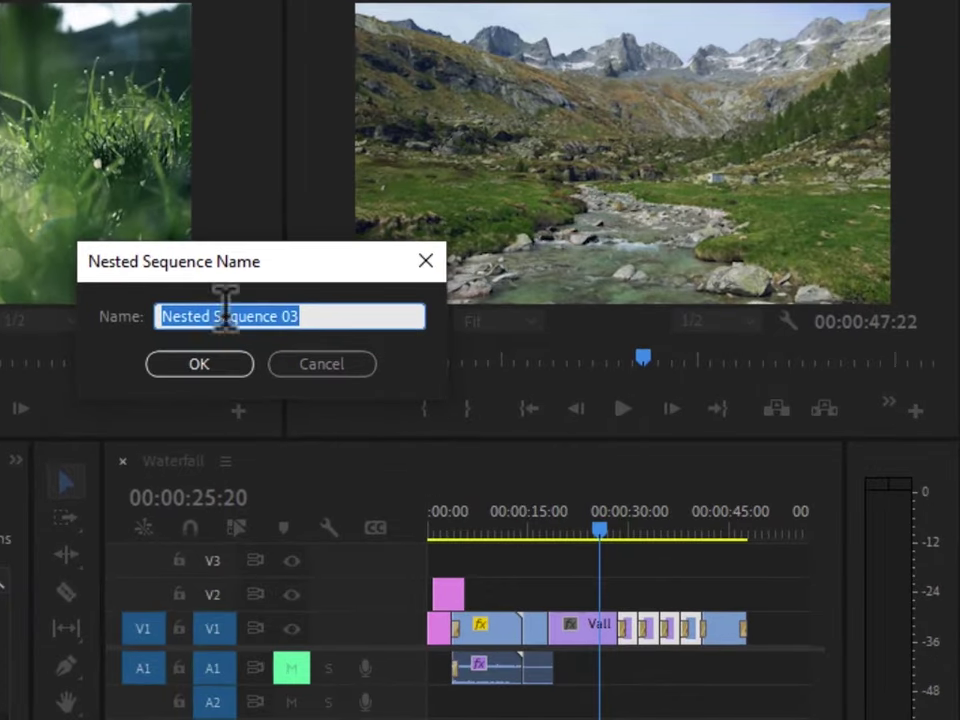
click(302, 316)
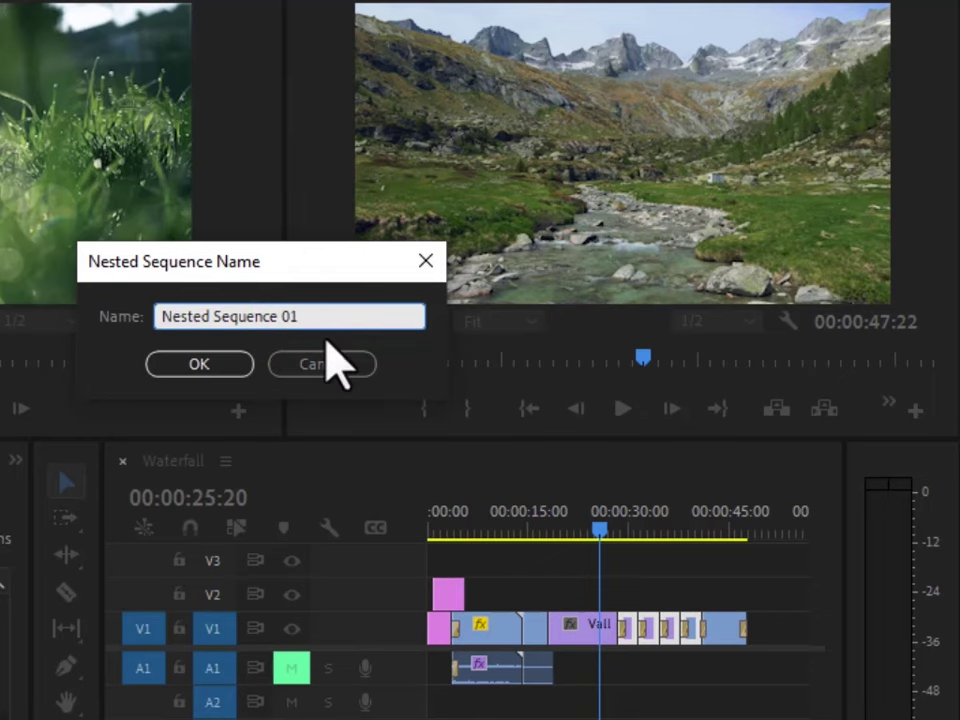
click(237, 357)
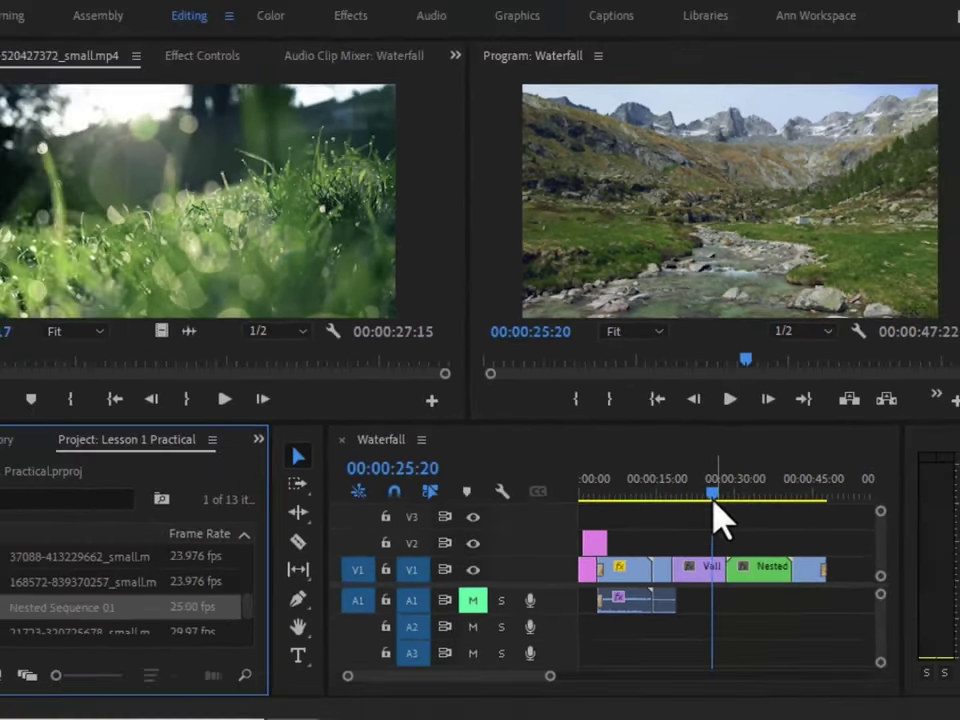
Scrub across the nested clip in the Waterfall sequence to check that its footage and transitions still show
drag(726, 535, 790, 550)
drag(763, 508, 774, 532)
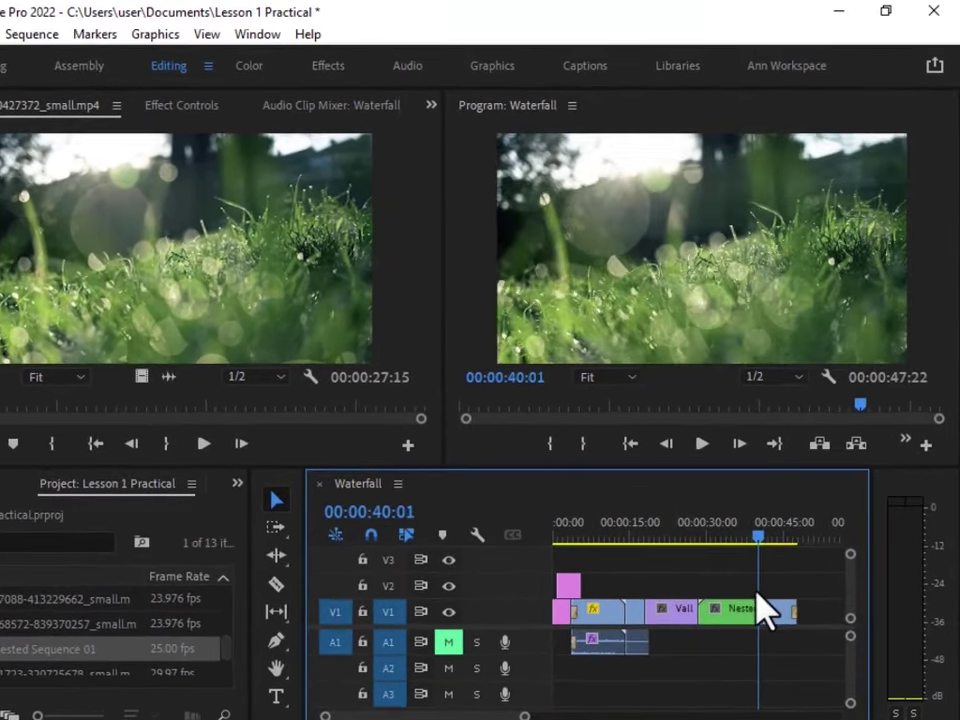
drag(757, 593, 720, 618)
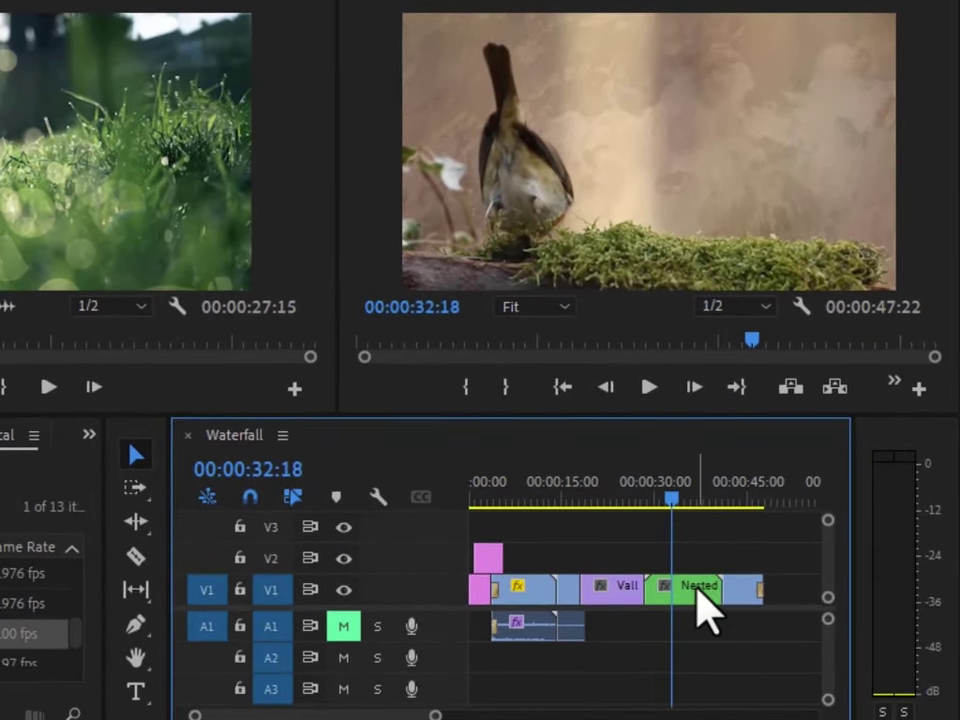
Open Nested Sequence 01 in the timeline and scrub through its individual clips and transitions
double_click(697, 590)
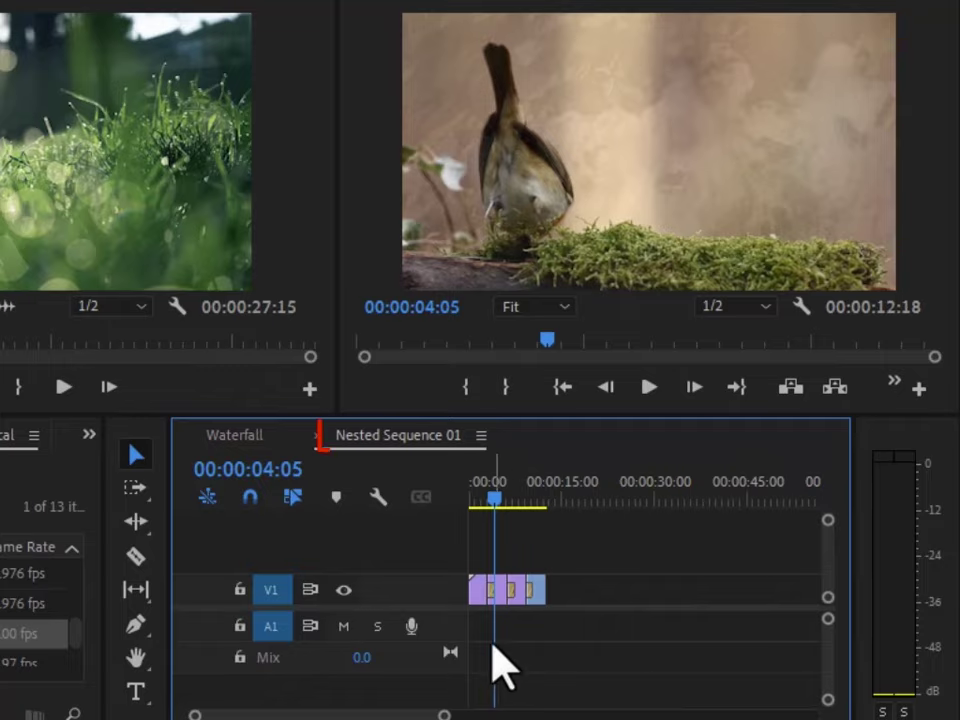
drag(490, 502, 516, 507)
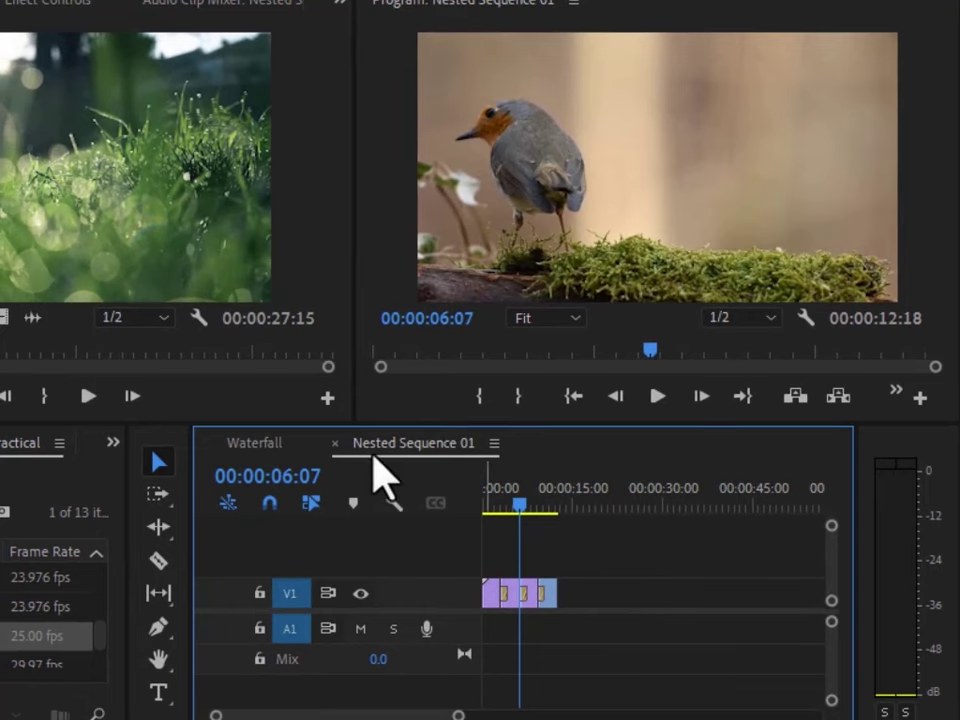
Return to the Waterfall sequence, select the nested clip, and set its Scale to 153 with the playhead at 00:00:31:18
click(290, 450)
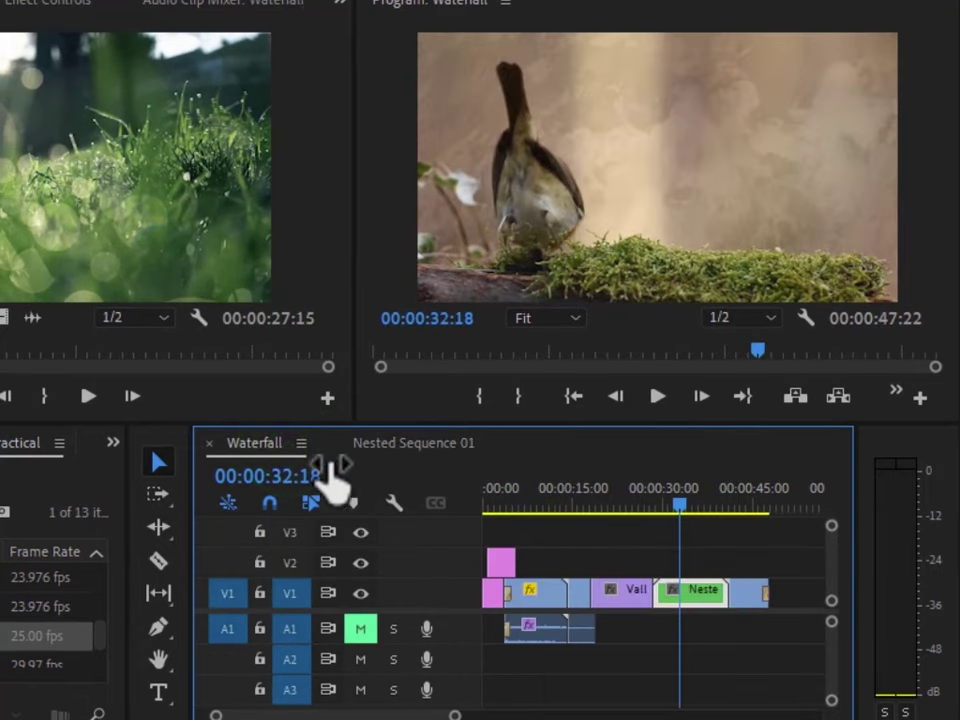
click(707, 588)
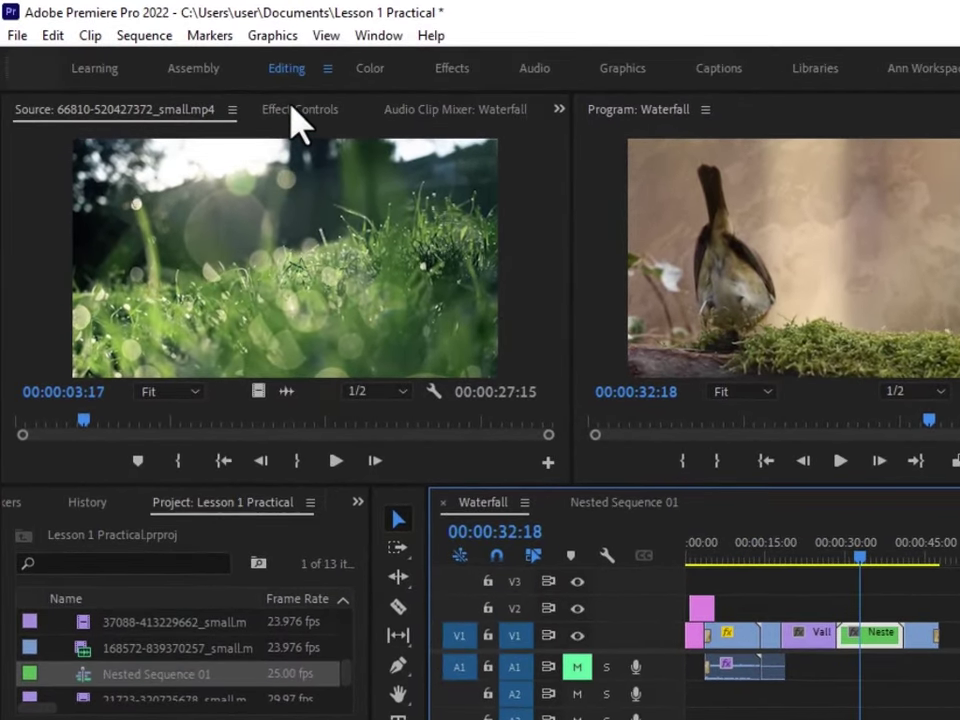
click(298, 112)
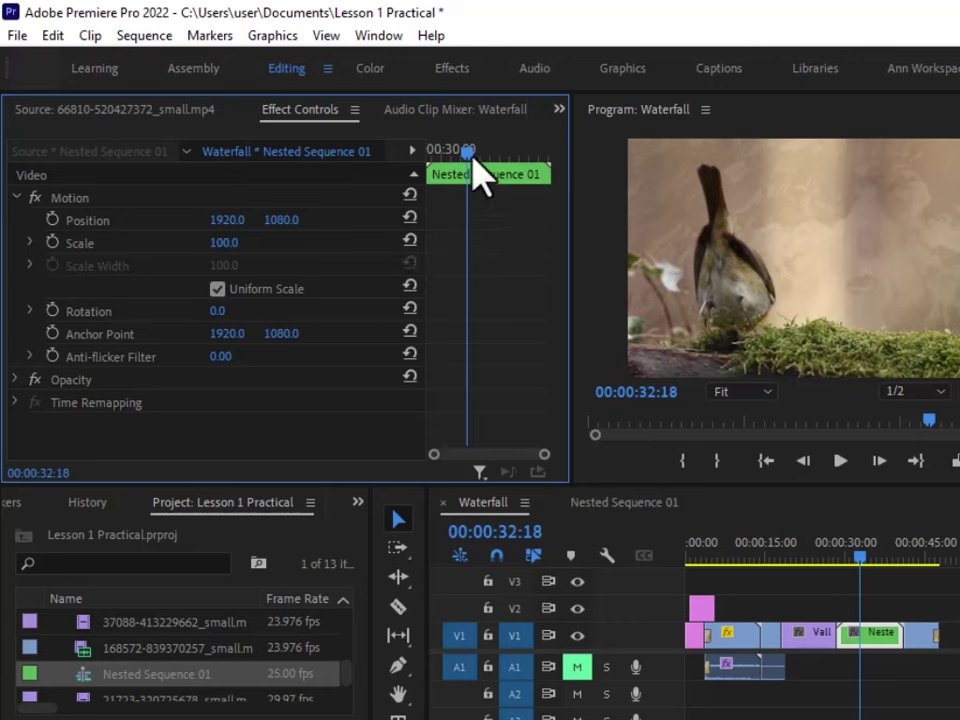
drag(472, 154, 457, 154)
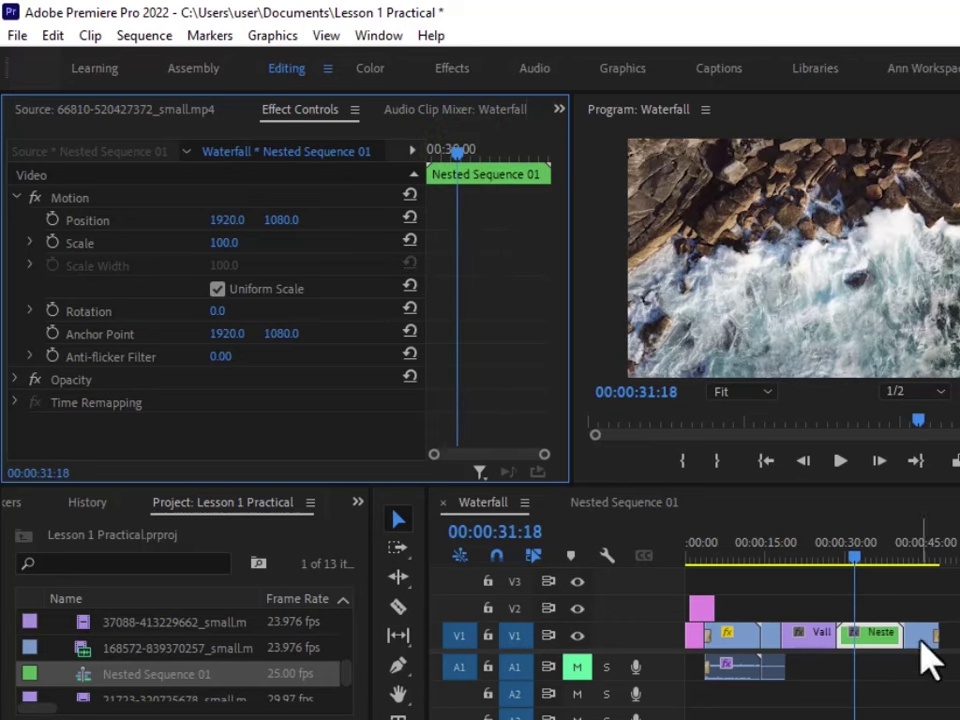
click(886, 652)
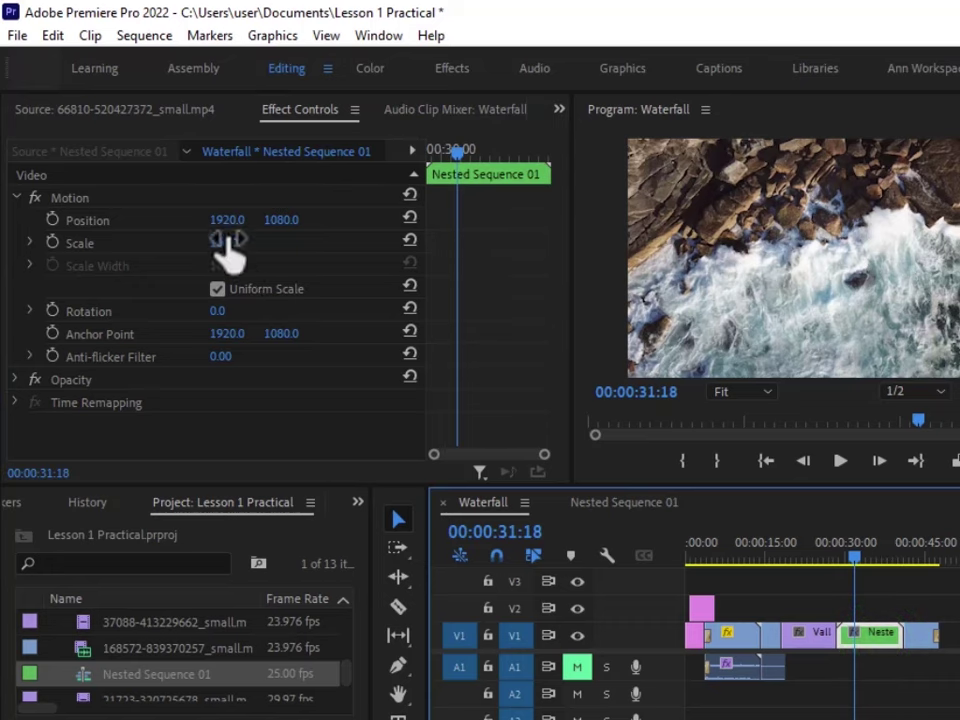
drag(229, 243, 255, 243)
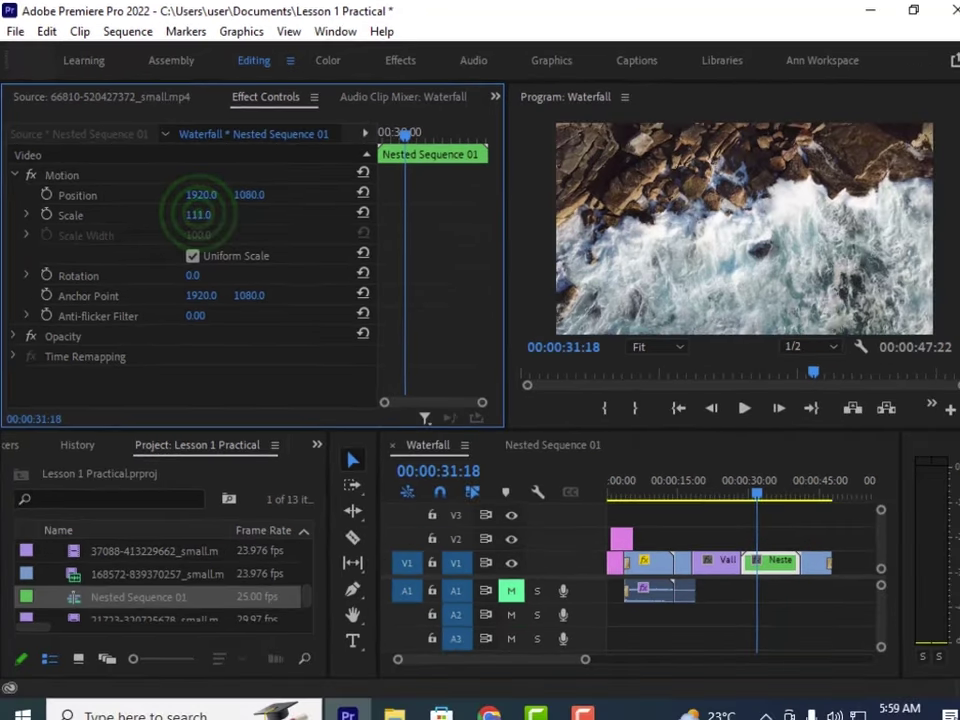
drag(198, 214, 225, 214)
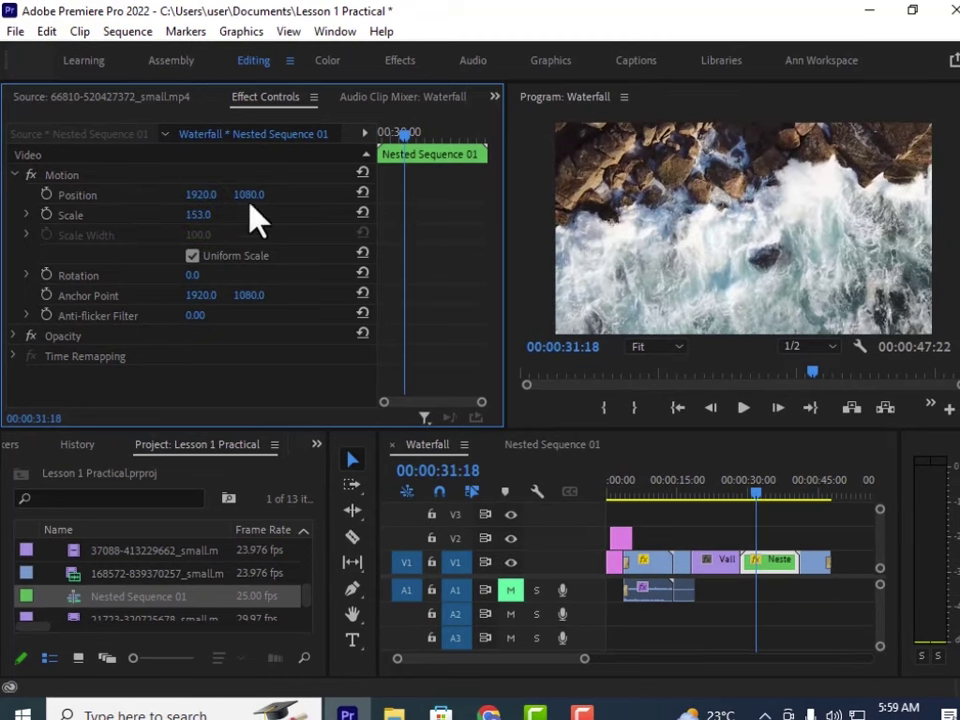
Set the nested clip's Position to 2078, 1224
drag(200, 195, 223, 195)
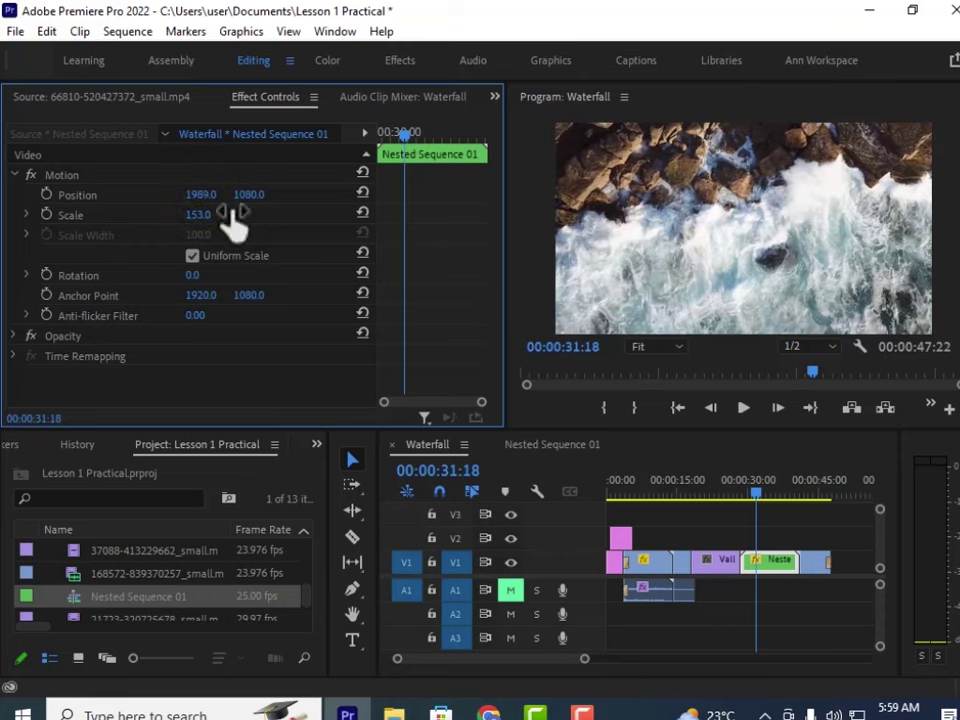
key(ctrl+z)
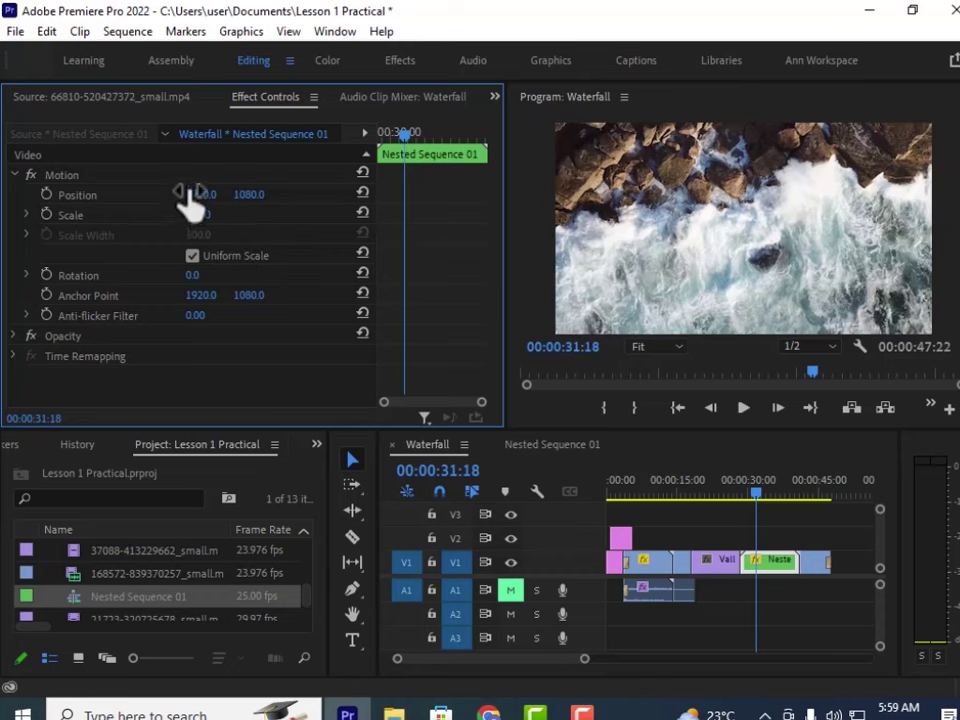
click(198, 195)
drag(198, 195, 257, 197)
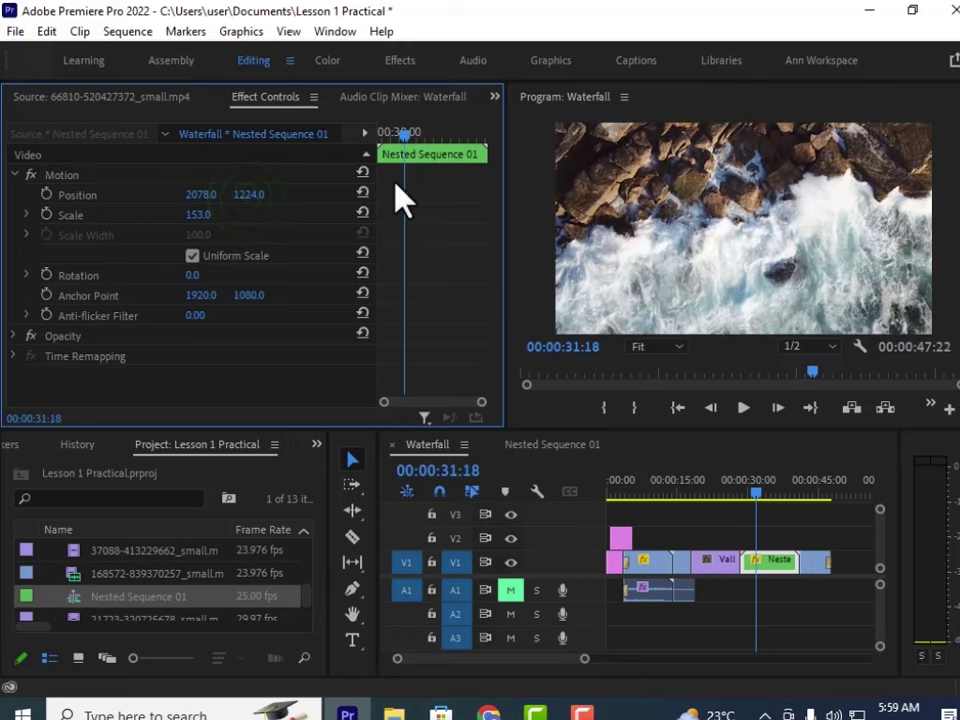
Turn on Position and Scale keyframing for the nested clip at 00:00:31:18, and add a second keyframe pair at 00:00:34:15
click(46, 194)
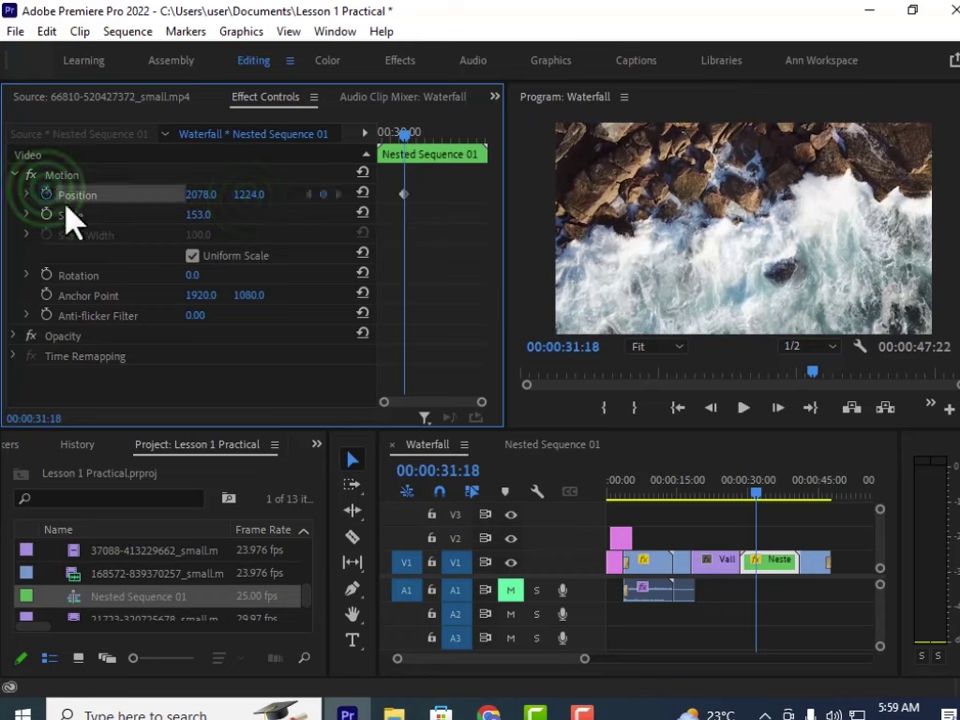
click(46, 215)
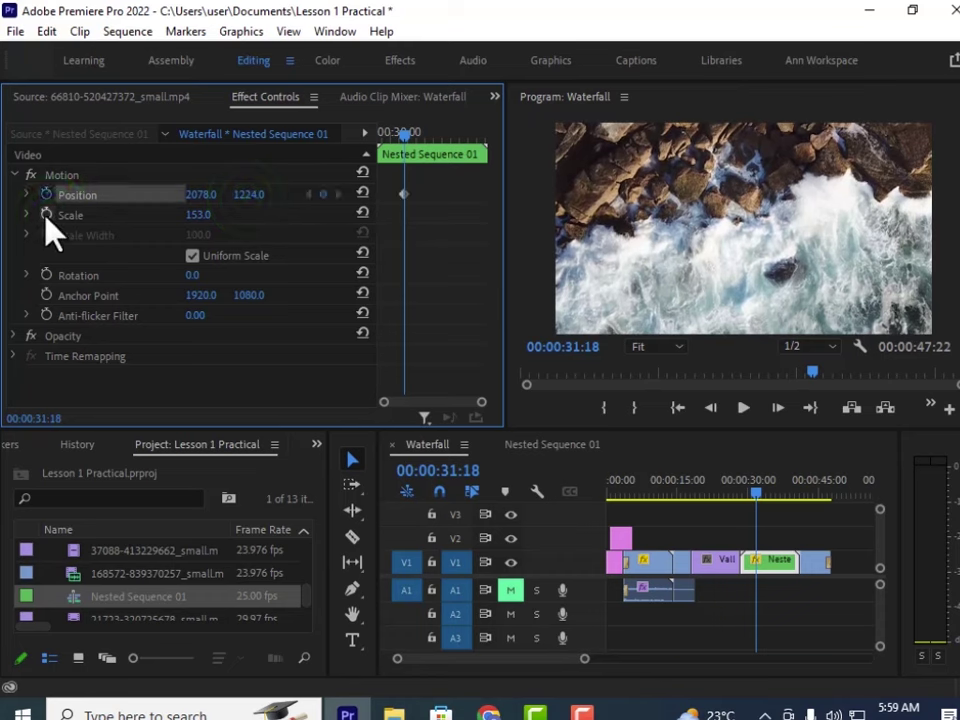
click(46, 215)
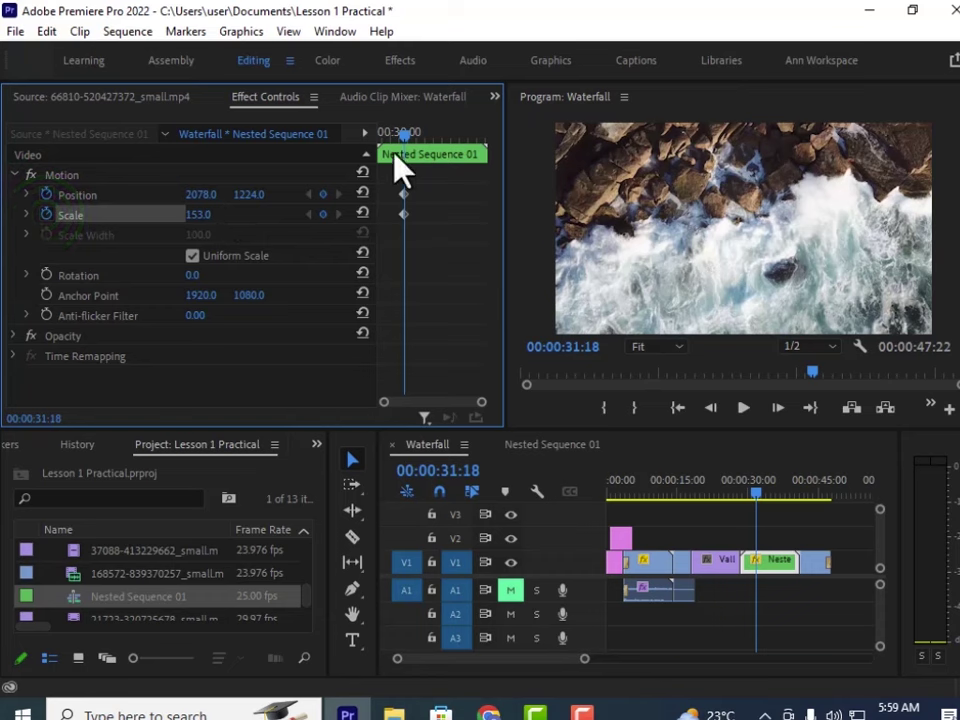
drag(405, 140, 433, 150)
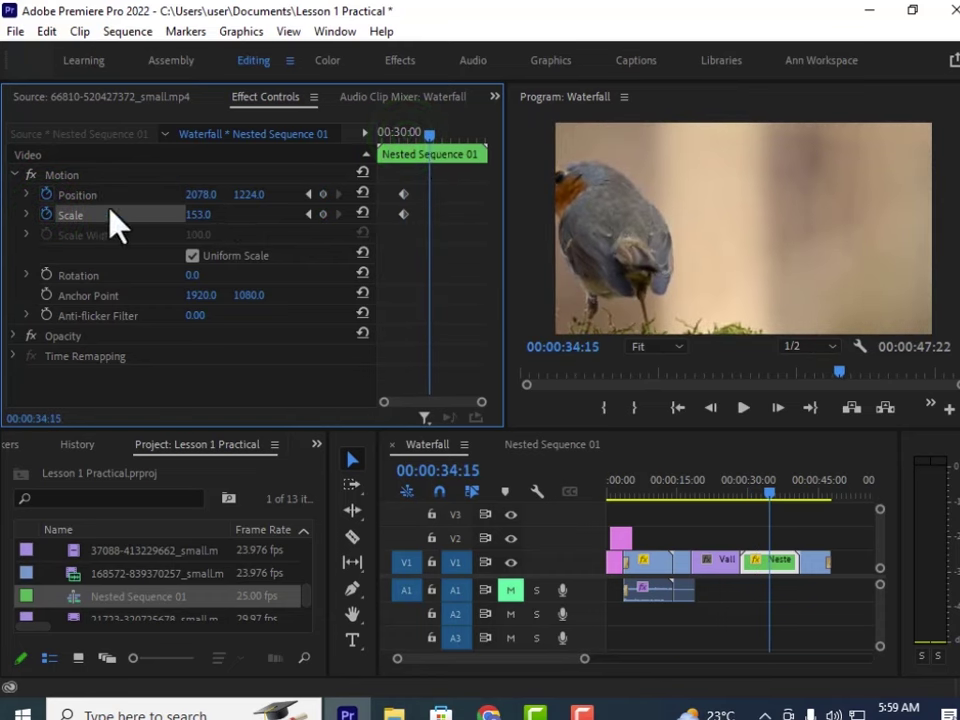
click(323, 194)
click(323, 214)
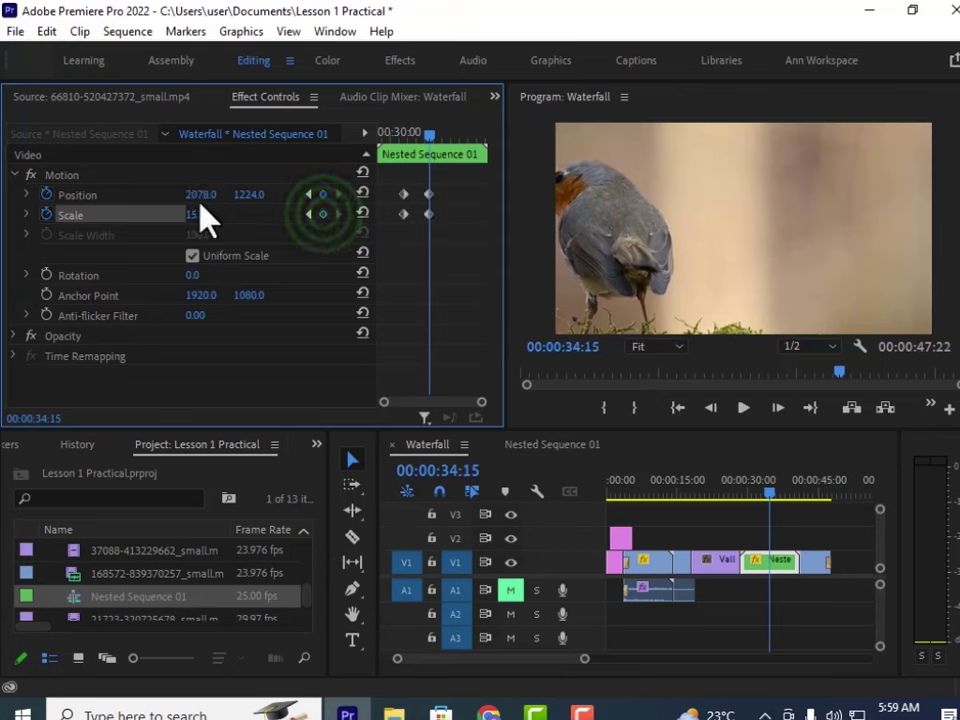
Set the second keyframe pair of the nested clip to Scale 102 and Position 1961, 1098
drag(200, 216, 136, 216)
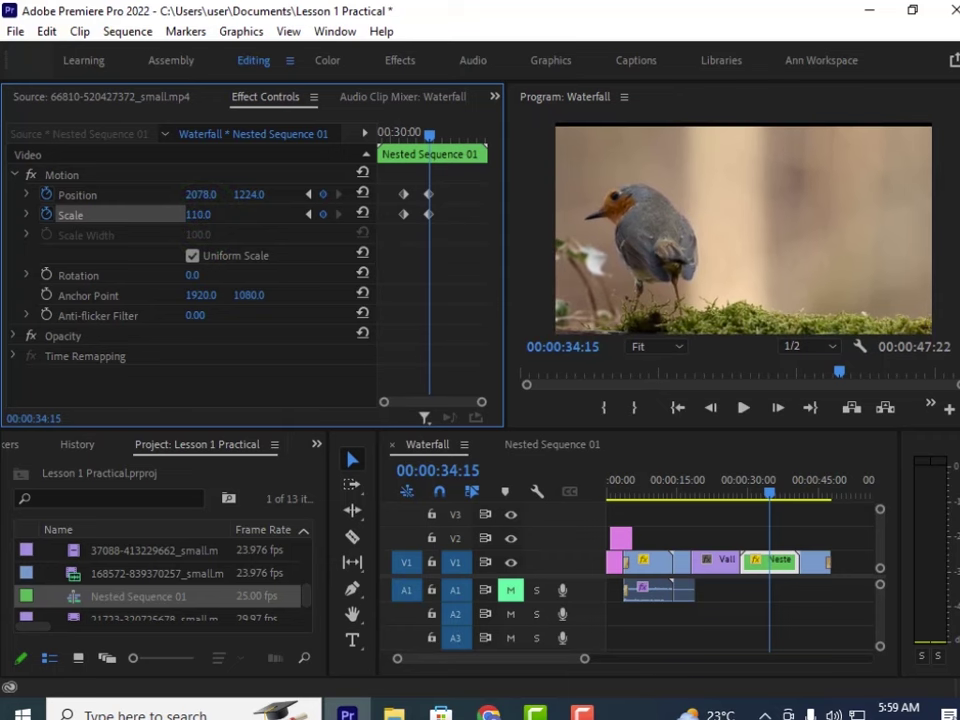
drag(212, 196, 181, 196)
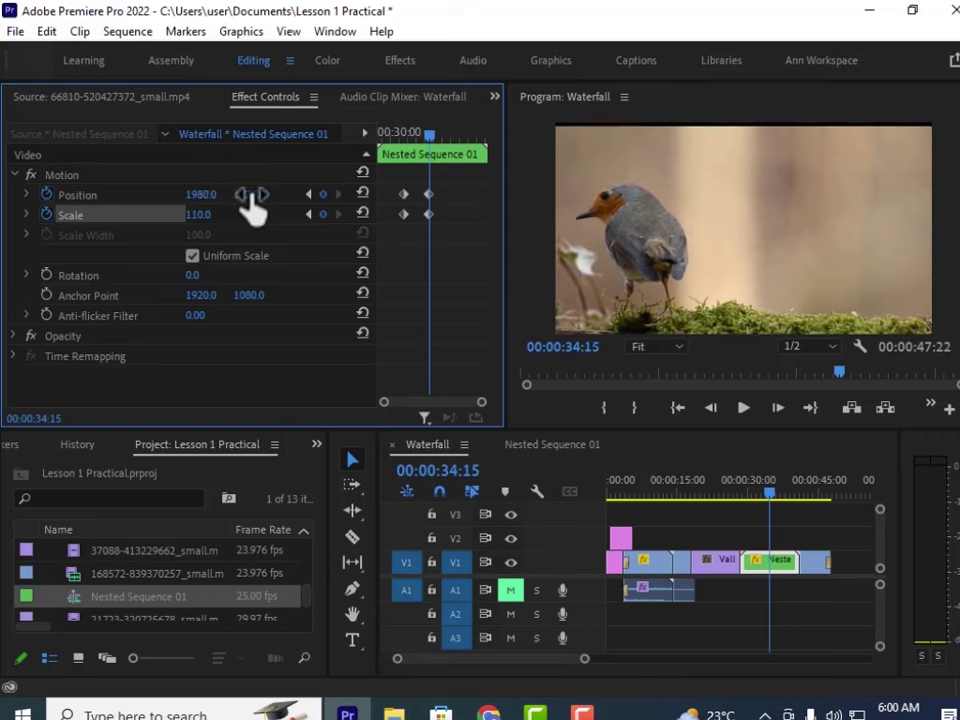
mouse_move(252, 203)
mouse_down()
mouse_move(268, 203)
mouse_move(249, 194)
mouse_up()
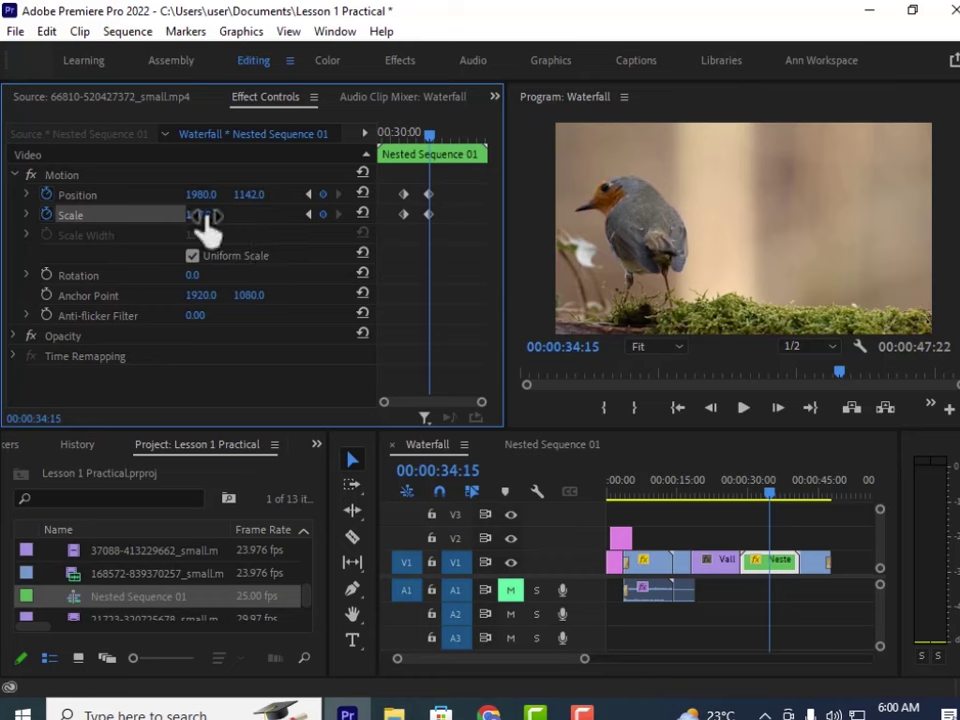
drag(203, 218, 192, 194)
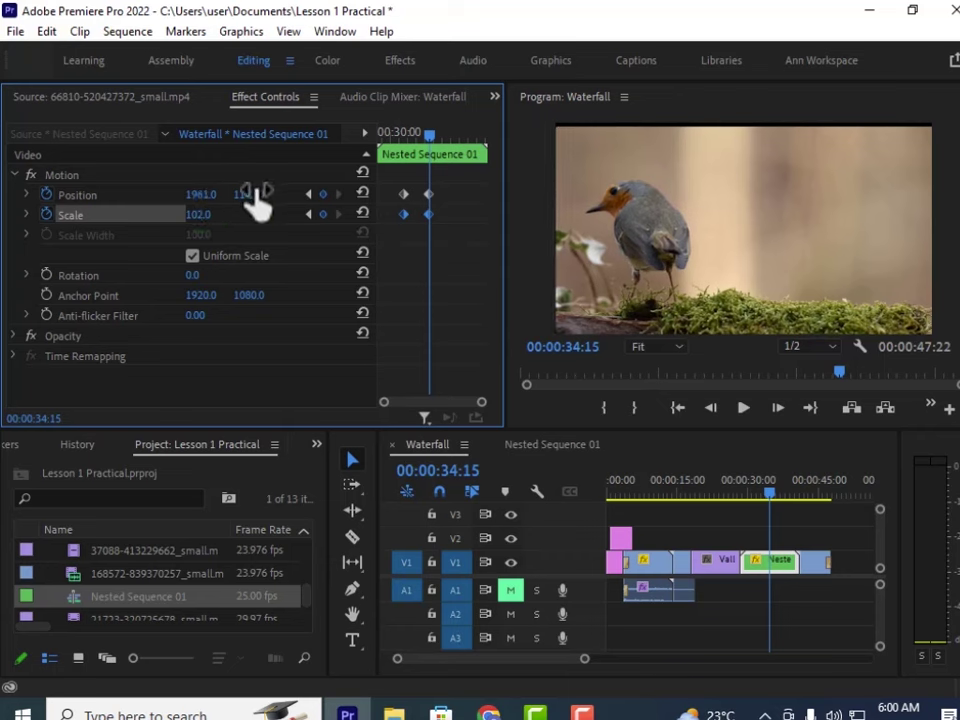
drag(255, 195, 250, 195)
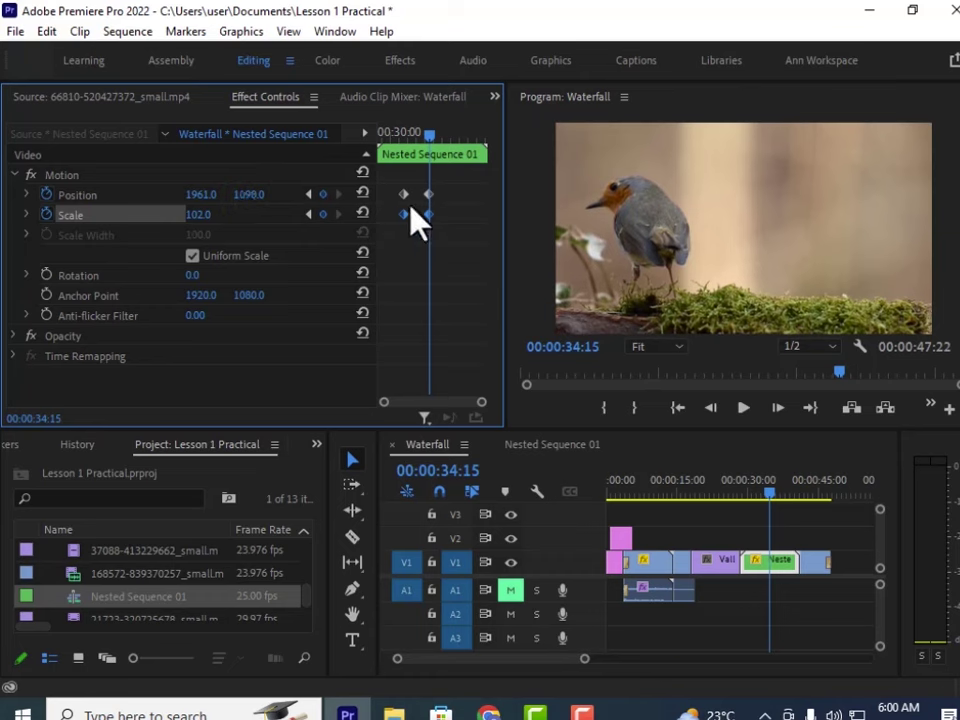
Move the first Position and Scale keyframes to the nested clip's start and the second pair to its end
click(410, 238)
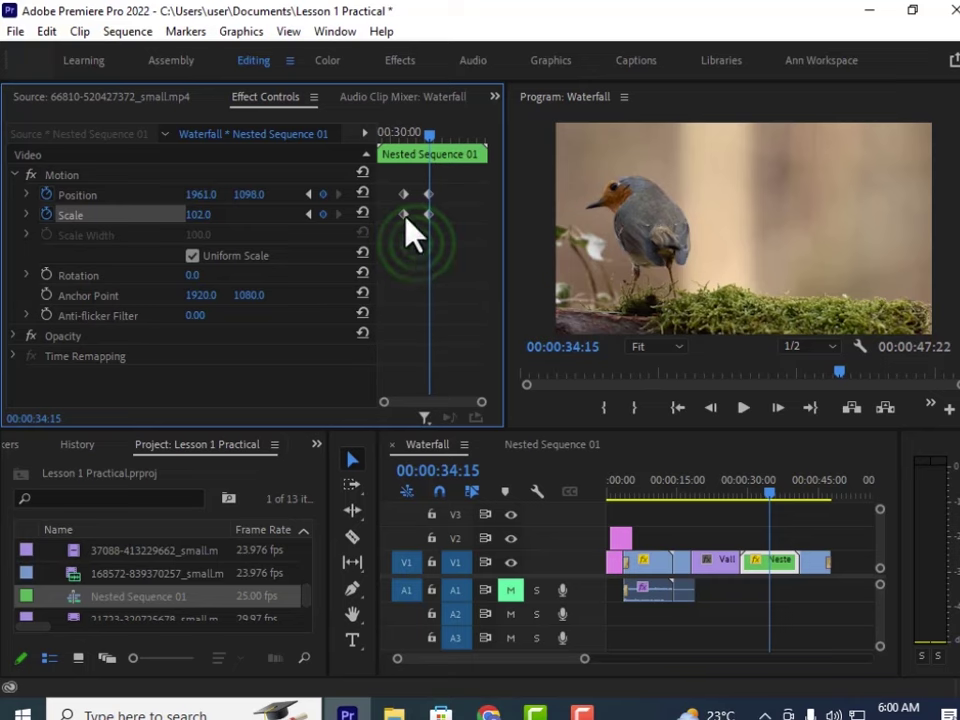
drag(388, 173, 512, 233)
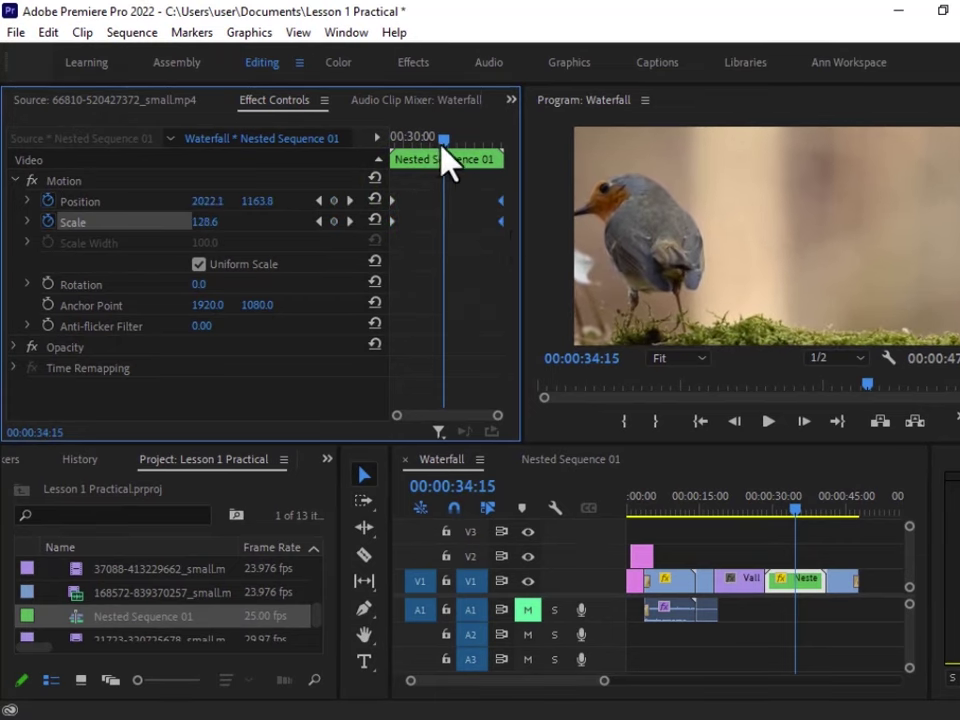
Play the Waterfall sequence from just before the nested clip to check its zoom-out, and play it again from 00:00:28:16
drag(447, 158, 381, 163)
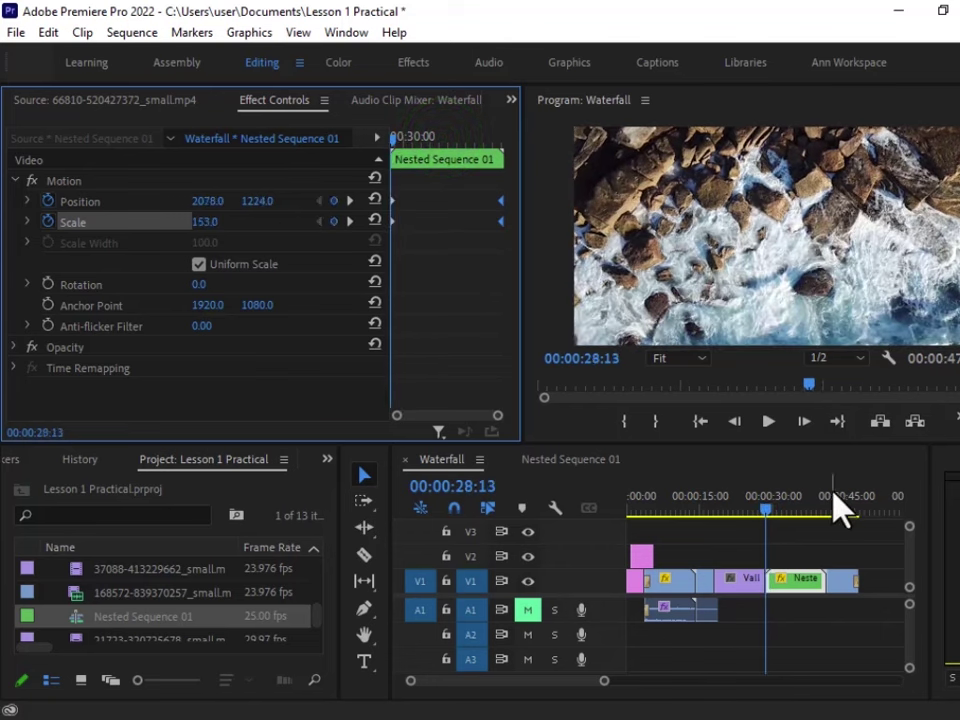
drag(766, 518, 764, 514)
click(767, 421)
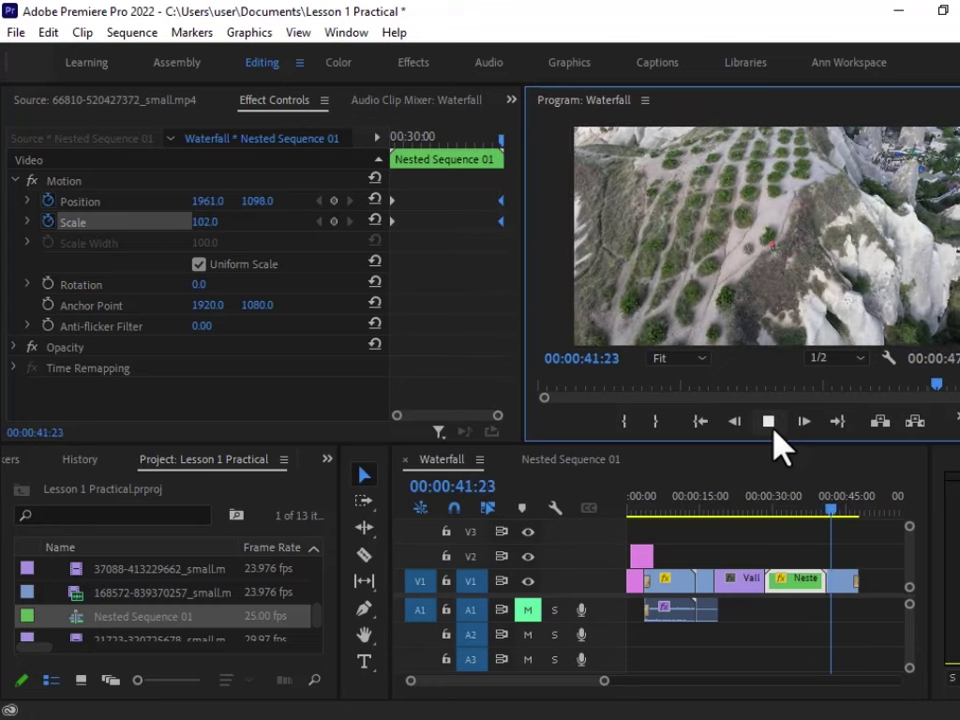
click(770, 424)
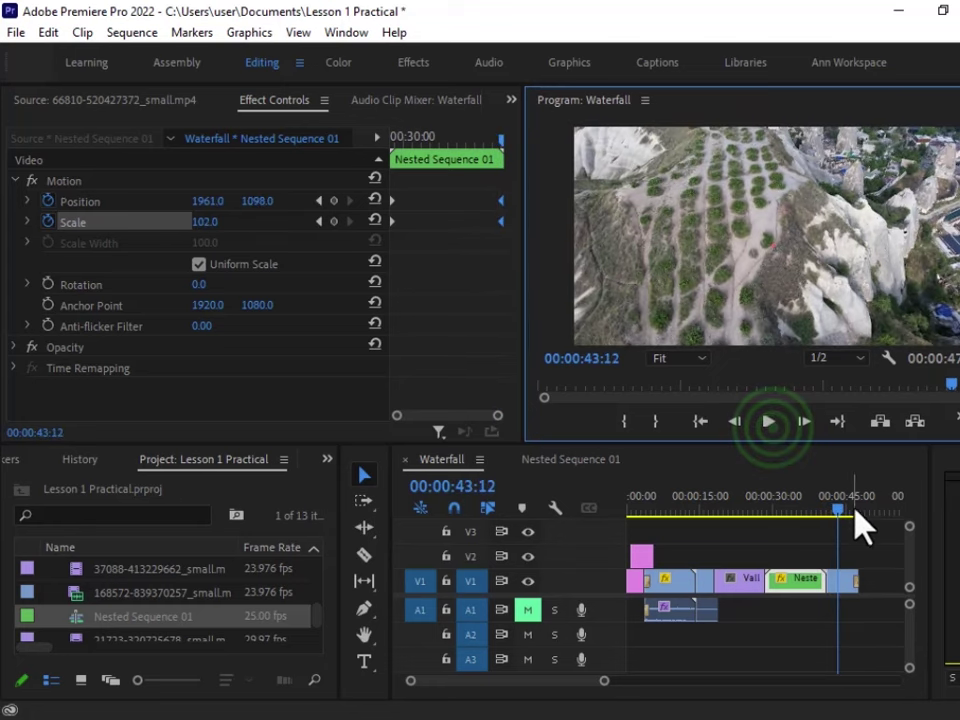
drag(840, 510, 767, 519)
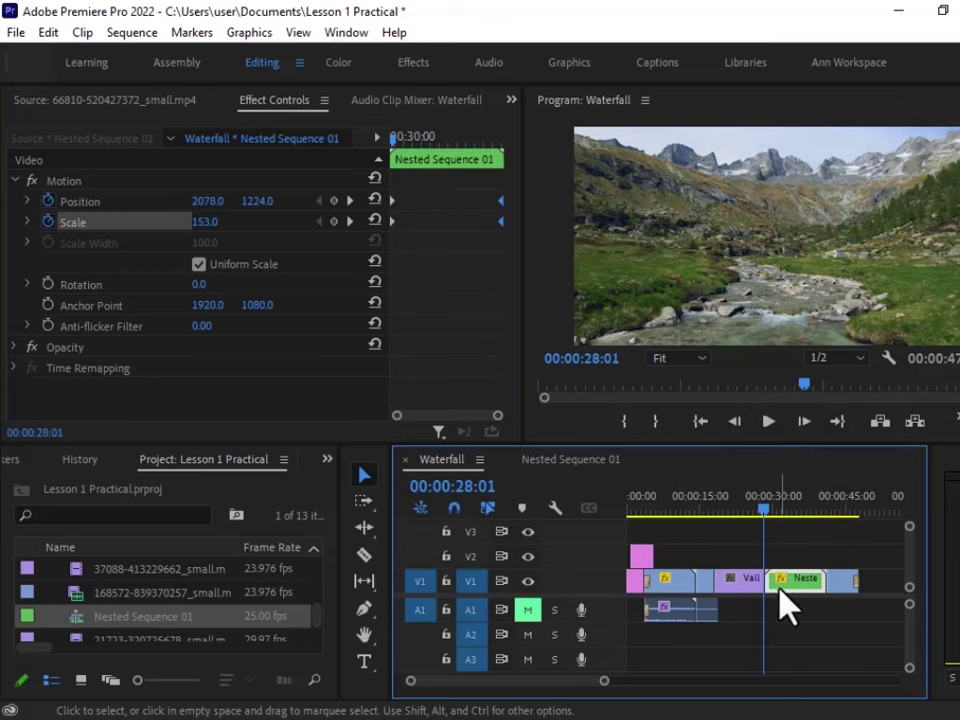
key(ctrl+s)
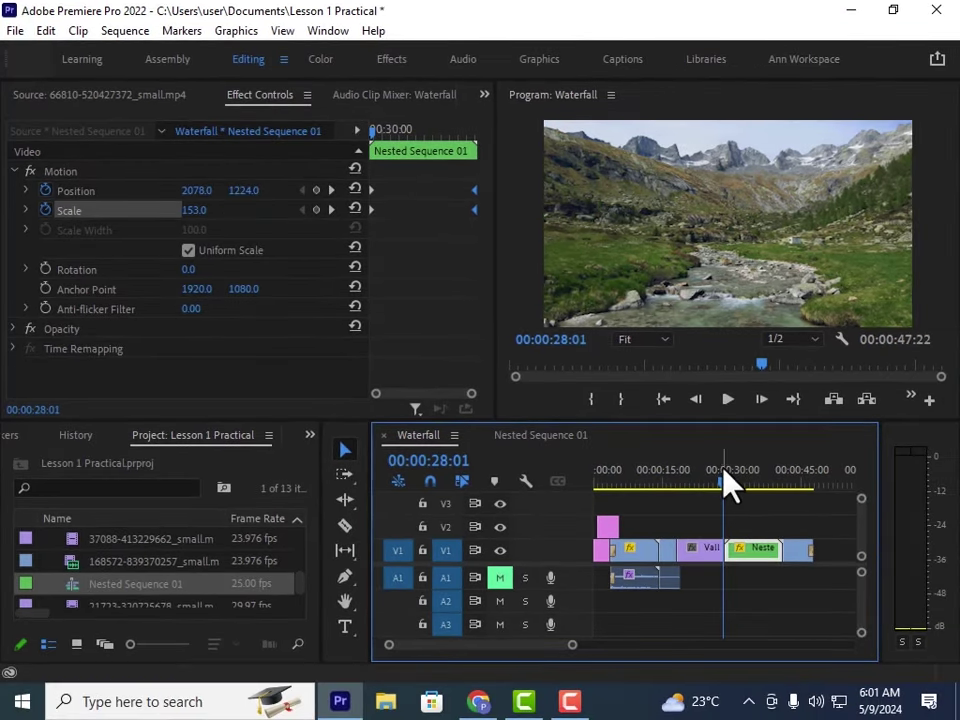
click(728, 486)
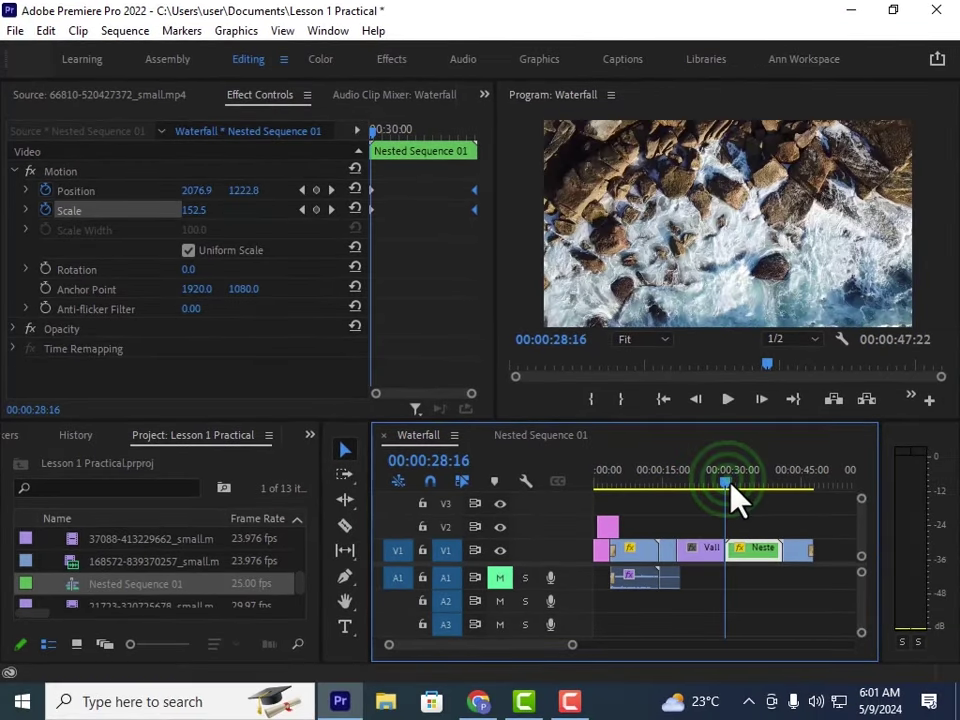
click(727, 401)
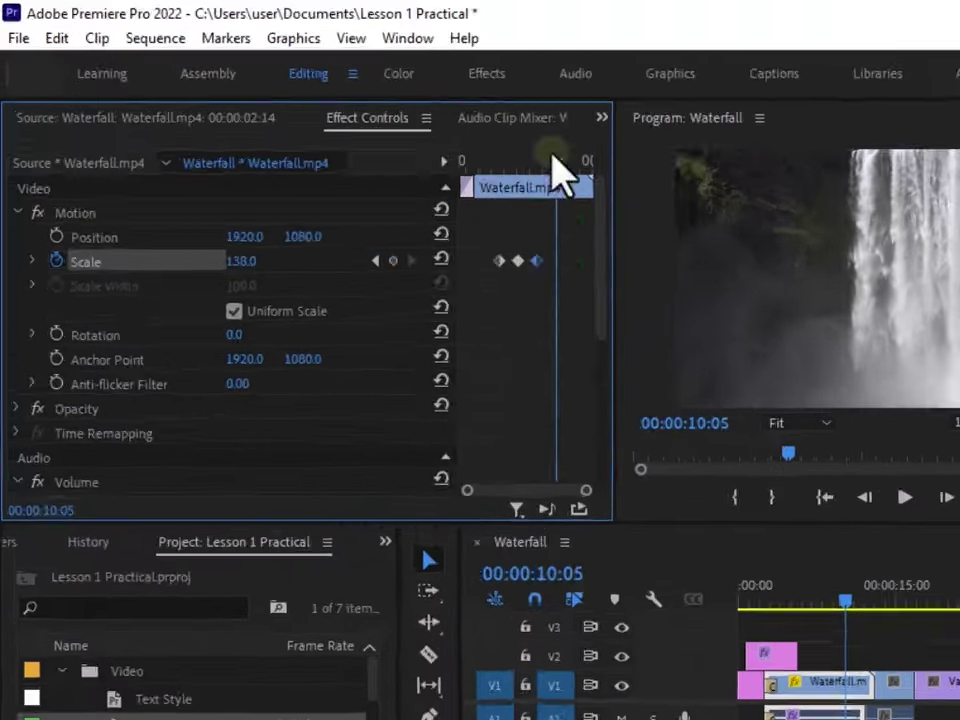
Play the Waterfall.mp4 clip in the sequence from 00:00:07:06 to review its unanimated motion
drag(290, 311, 300, 311)
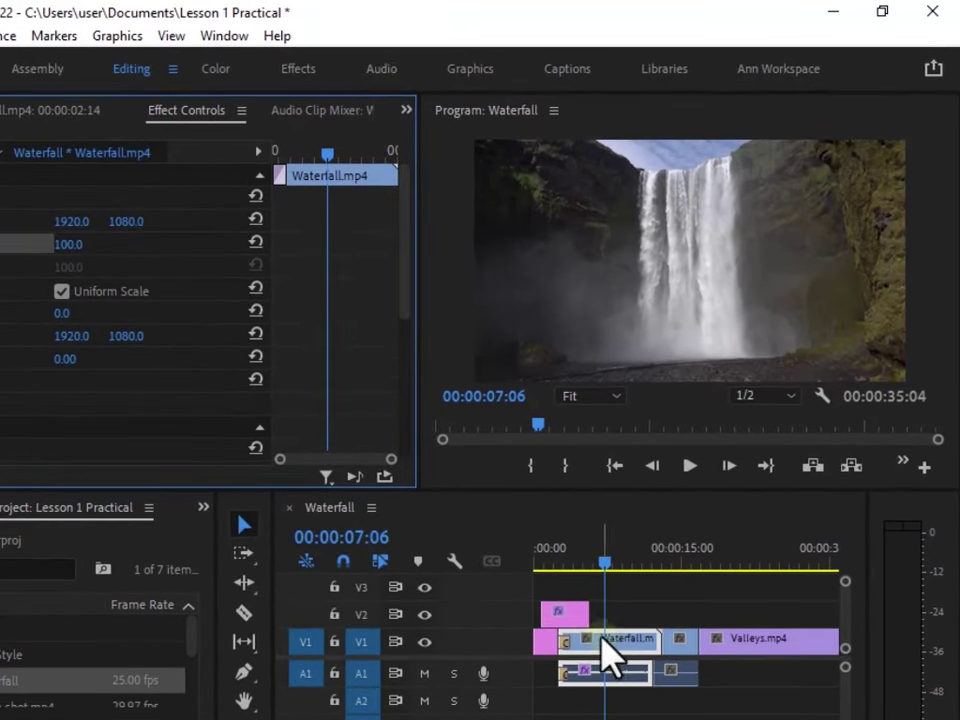
click(688, 465)
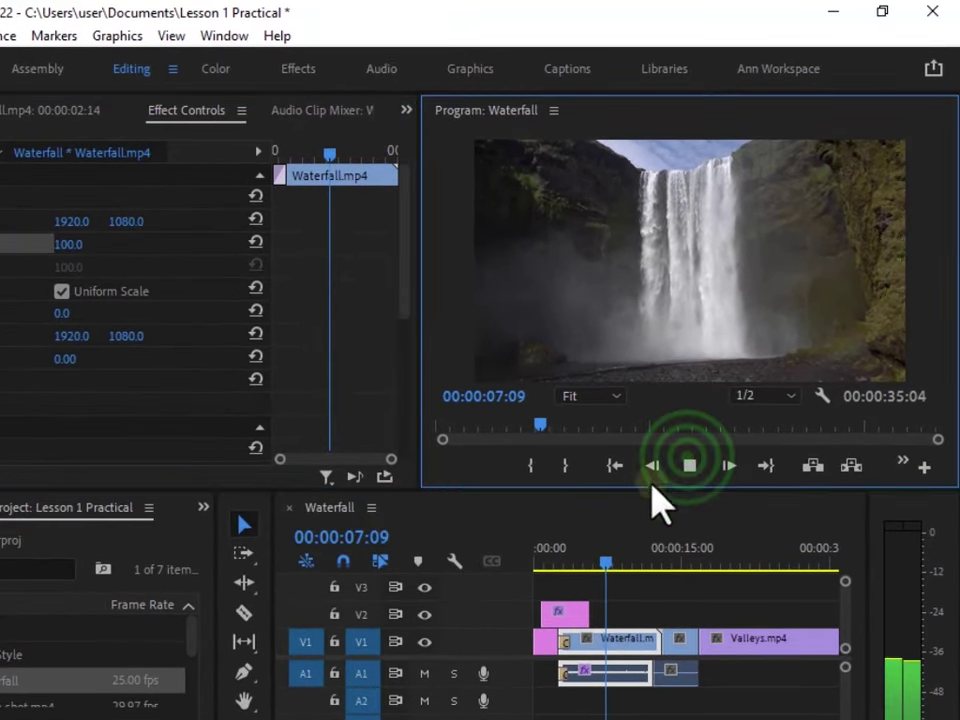
click(689, 468)
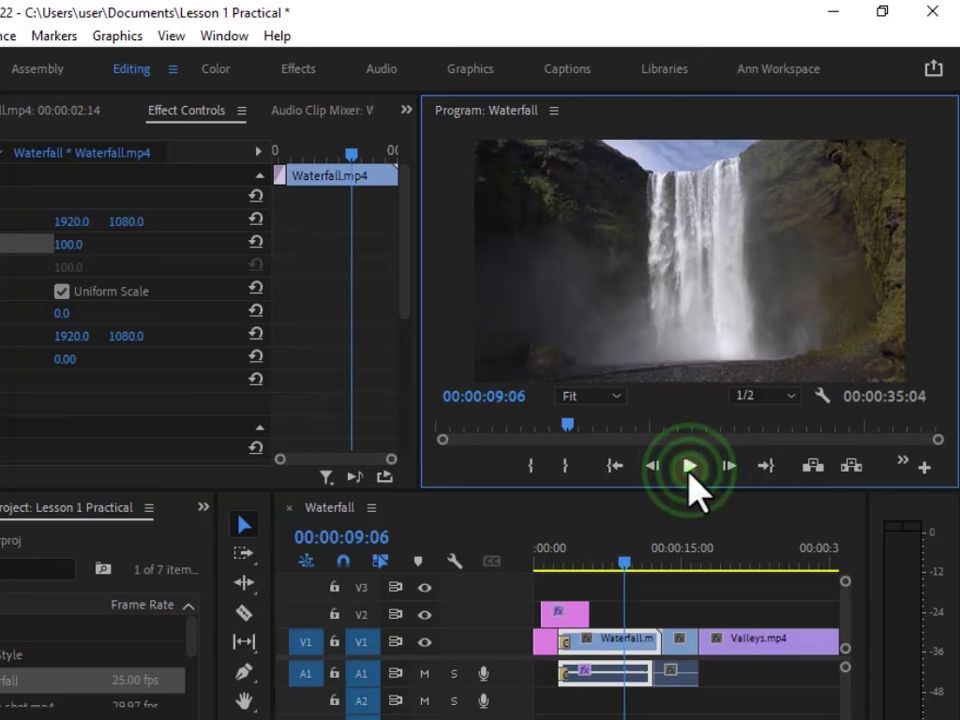
Scrub back over the title overlay above Waterfall.mp4 and park the playhead at the title's end, 00:00:05:13
drag(625, 568, 593, 568)
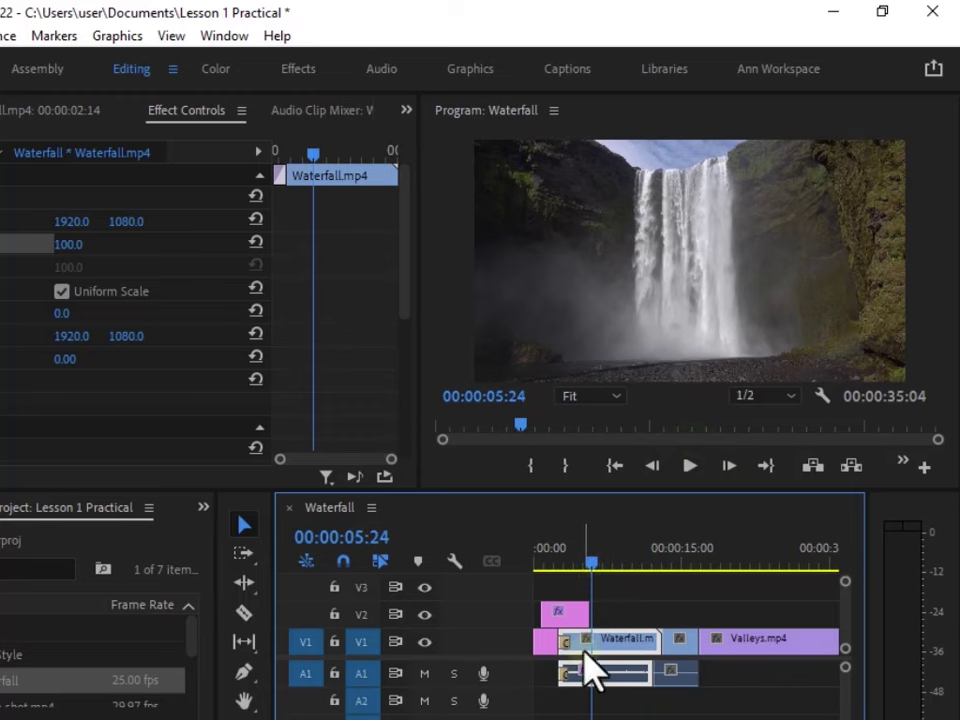
drag(591, 572, 562, 596)
drag(559, 578, 572, 578)
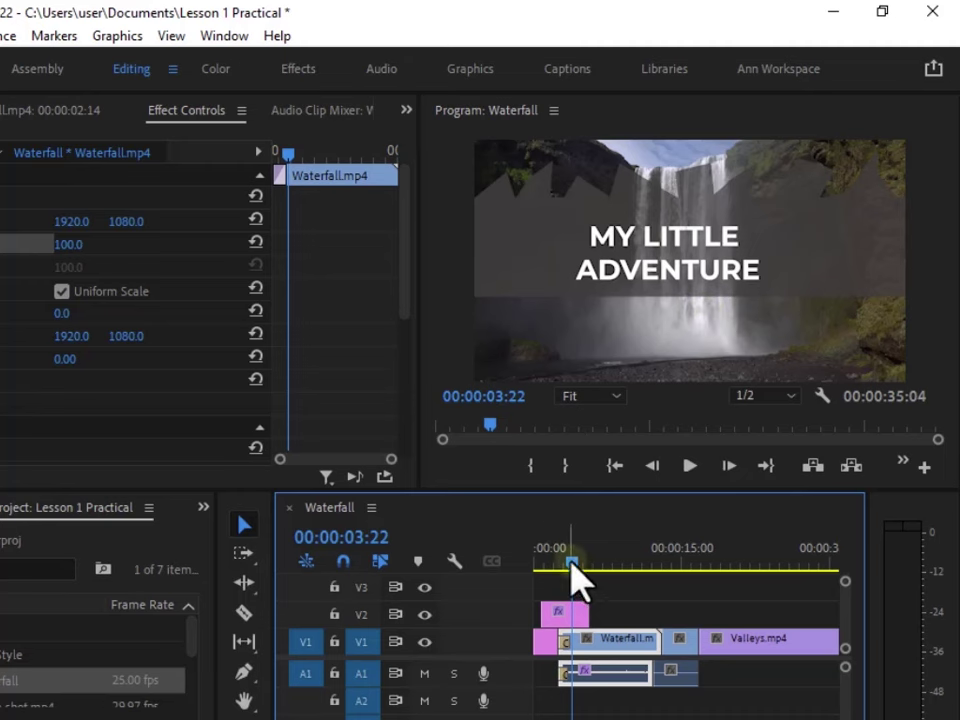
drag(571, 562, 591, 570)
click(591, 570)
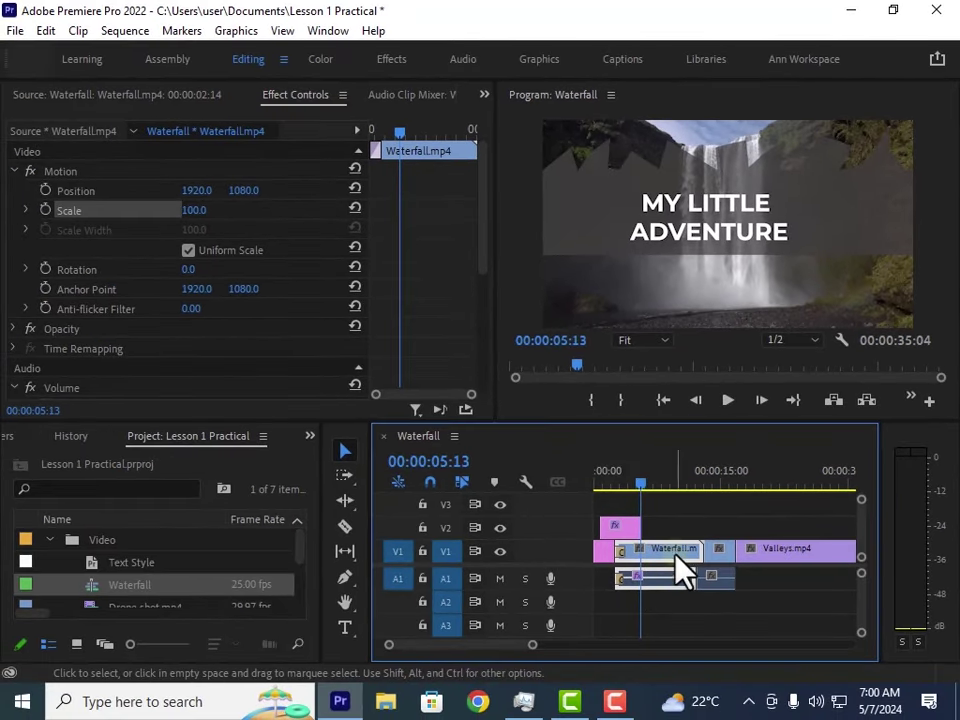
Select the Waterfall.mp4 clip in the sequence, advance the playhead to 00:00:05:21 and turn on Scale keyframing there
click(676, 549)
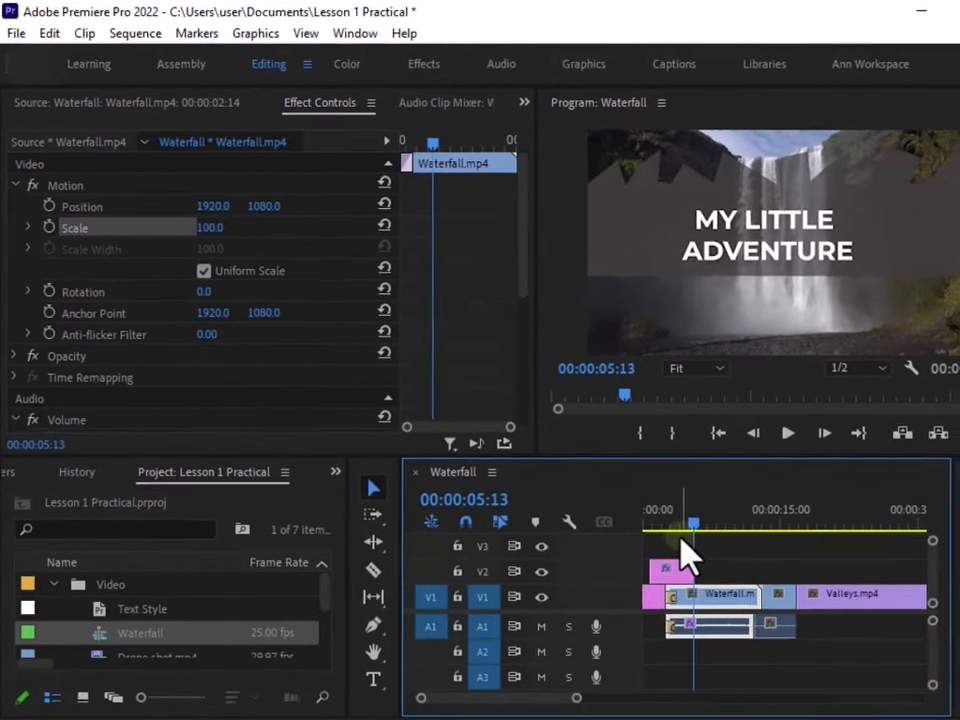
key(Right)
key(Right)
key(Right)
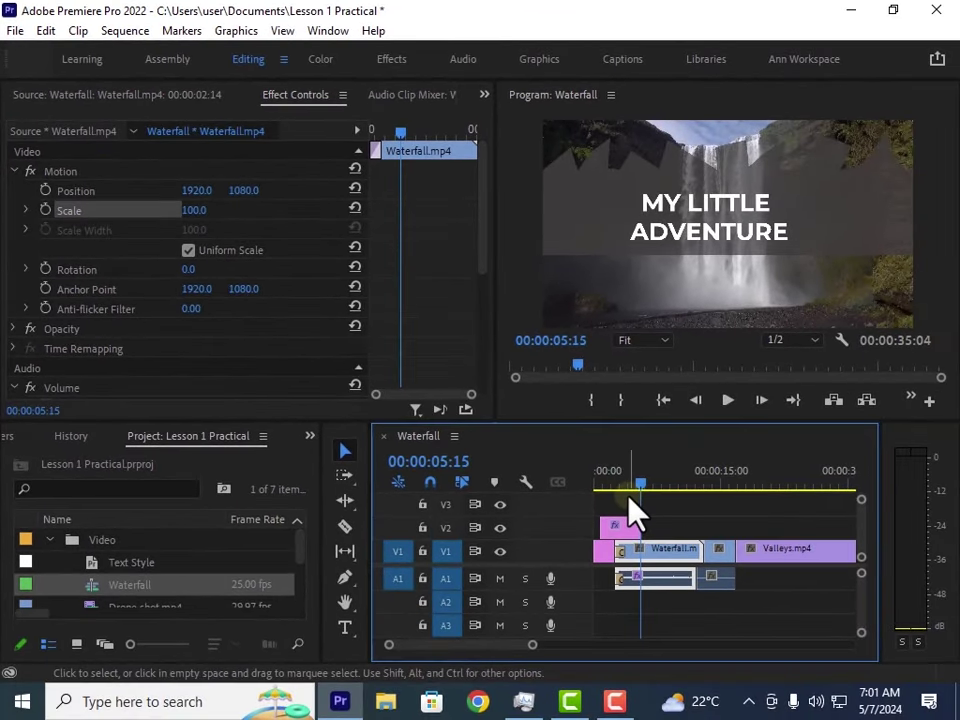
key(Right)
key(Right)
key(Right)
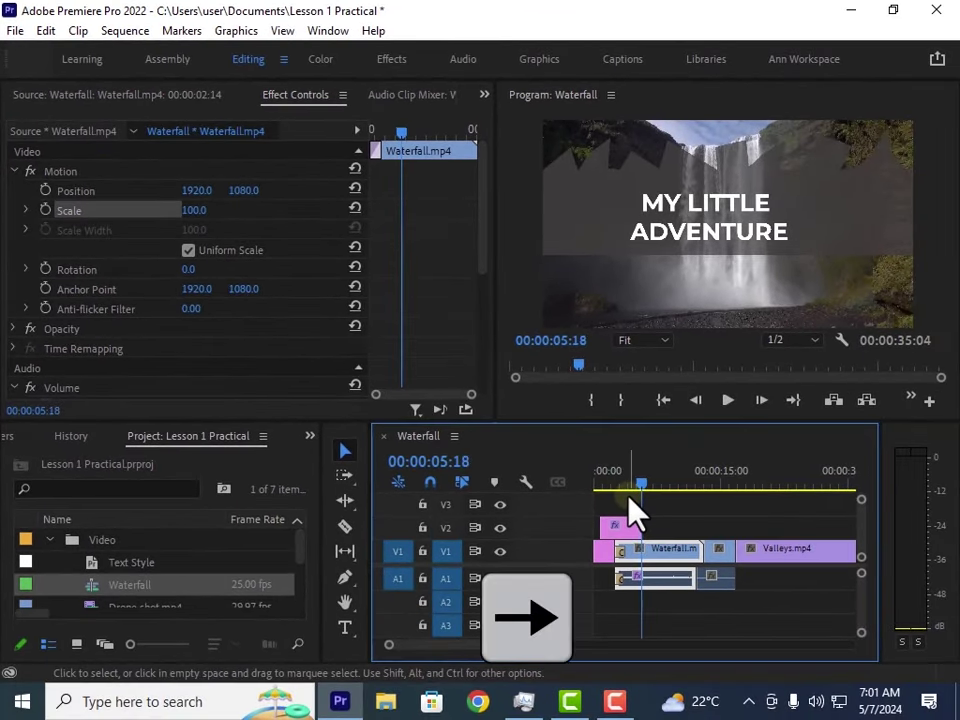
key(Right)
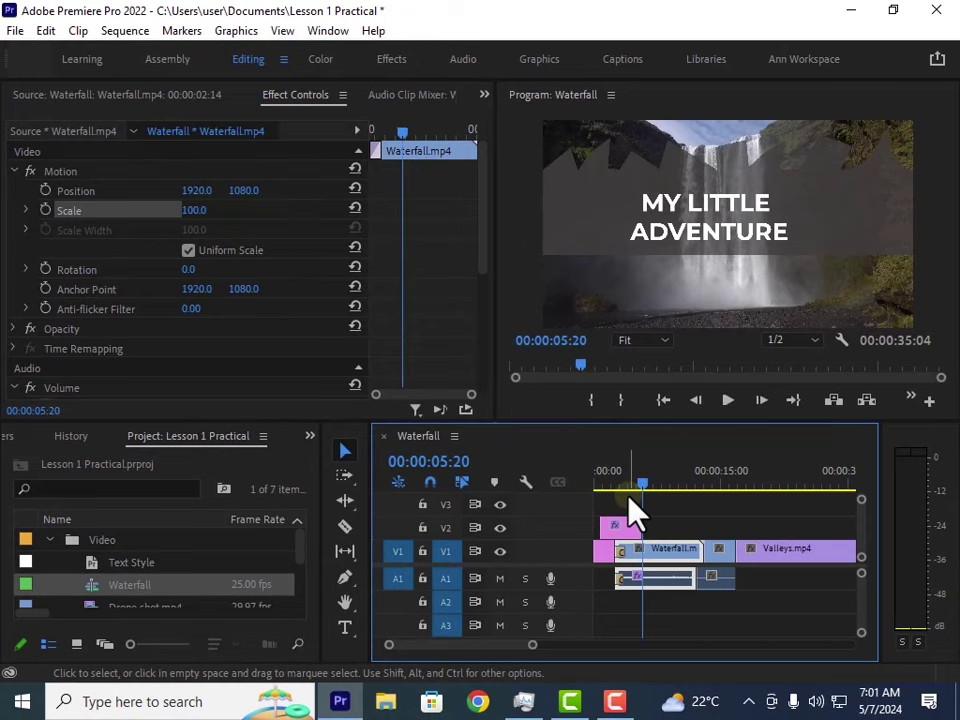
key(Right)
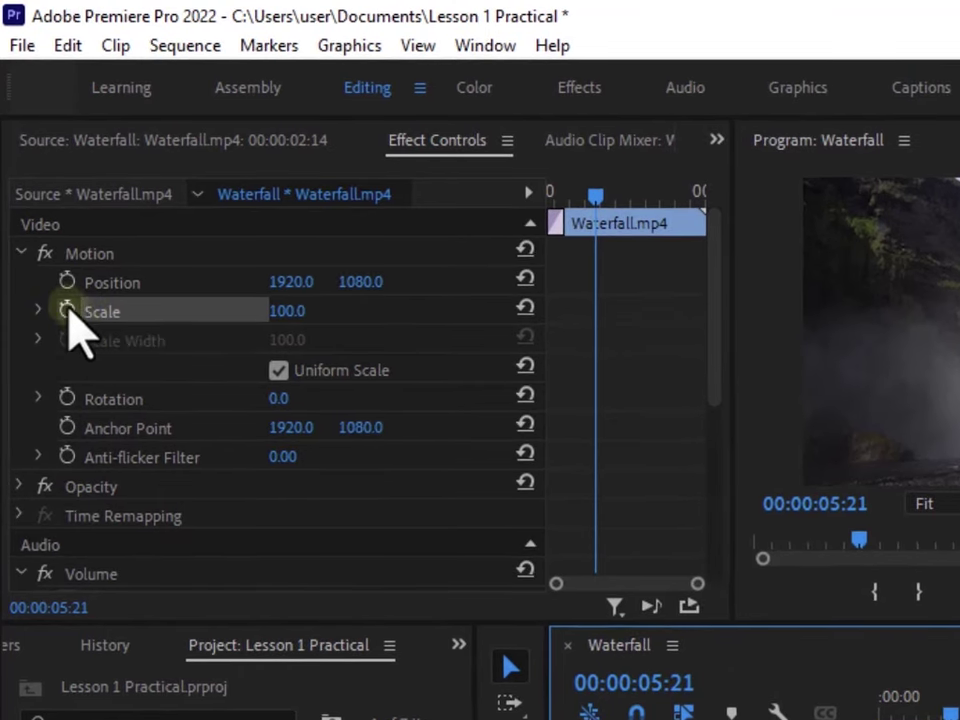
click(66, 312)
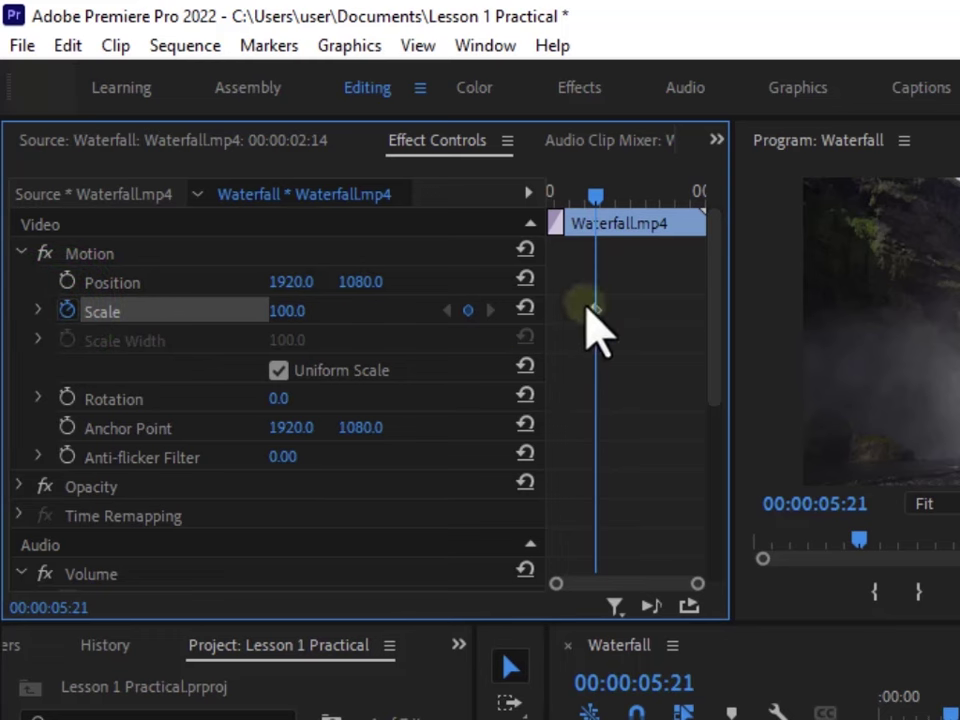
Try shifting the first Scale keyframe in time, return it to 00:00:05:21 and set its Scale to 160
drag(598, 310, 636, 312)
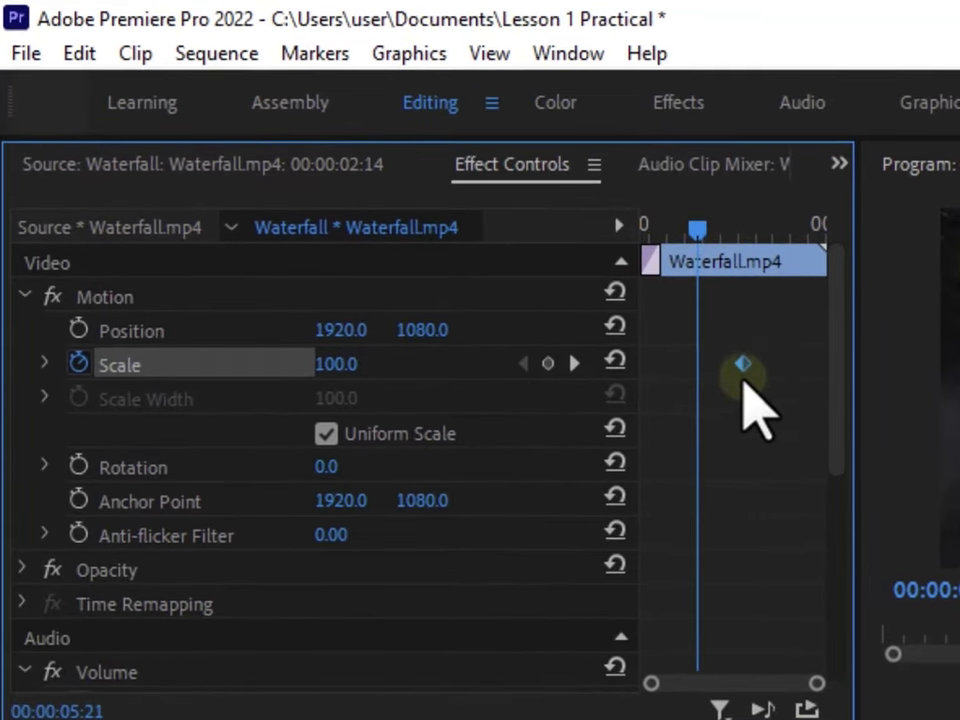
drag(744, 372, 706, 370)
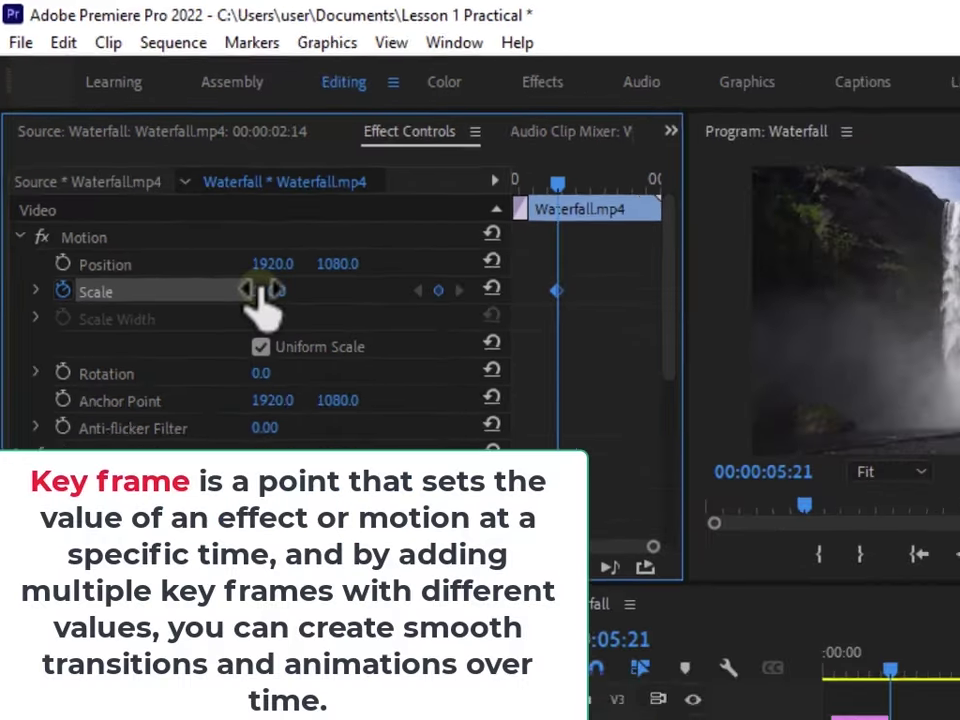
click(264, 293)
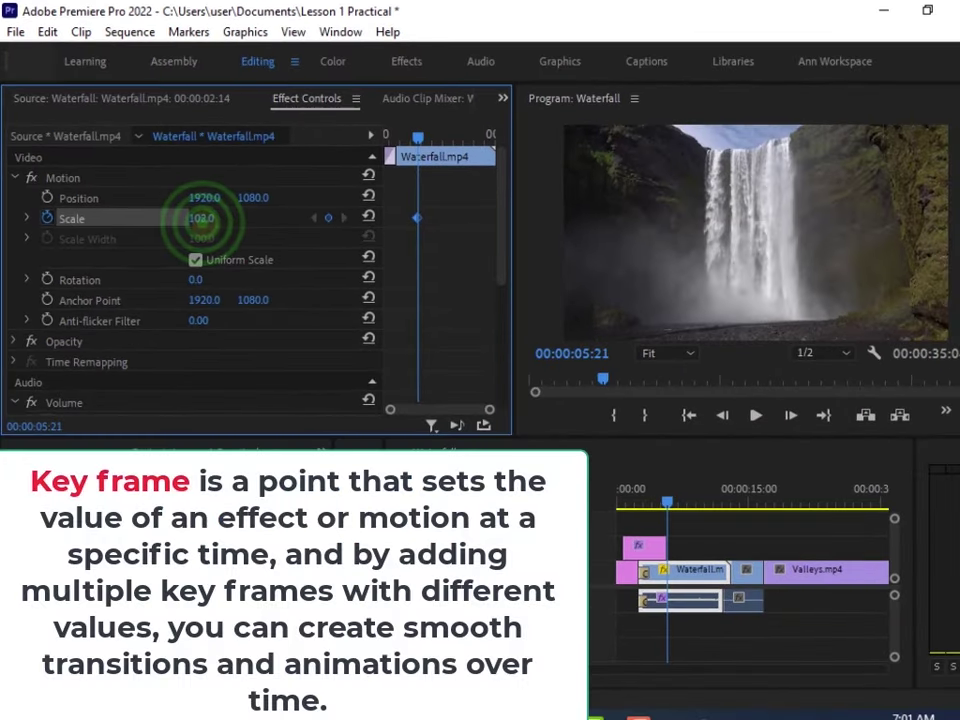
mouse_move(197, 218)
mouse_down()
mouse_move(306, 255)
mouse_move(199, 218)
mouse_up()
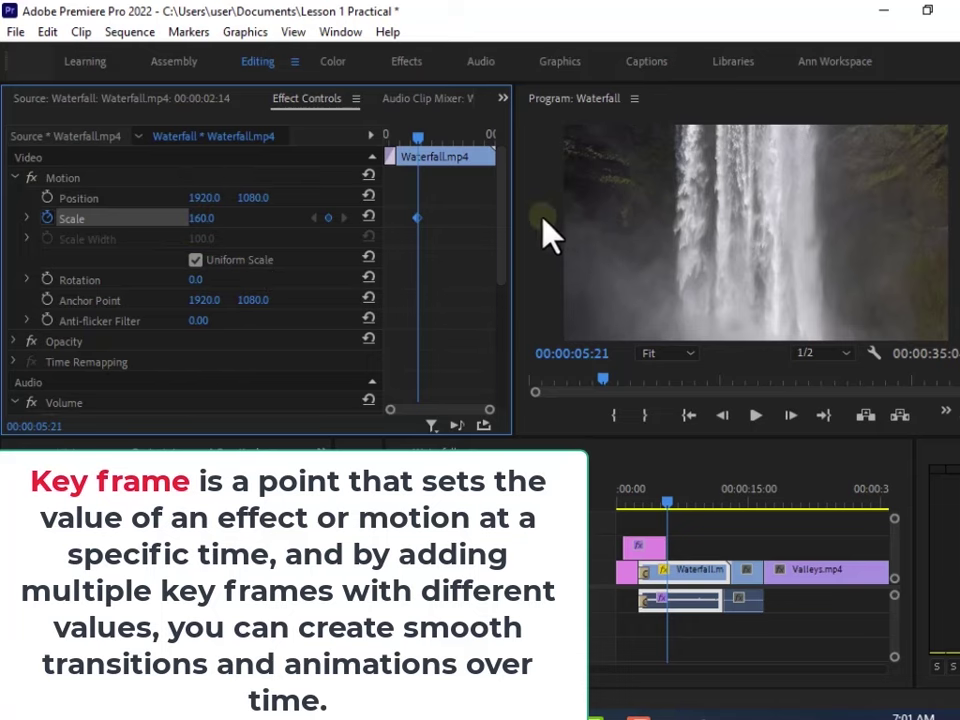
Add a second Scale keyframe to Waterfall.mp4 at 00:00:07:08 and set it to 148
drag(420, 136, 430, 142)
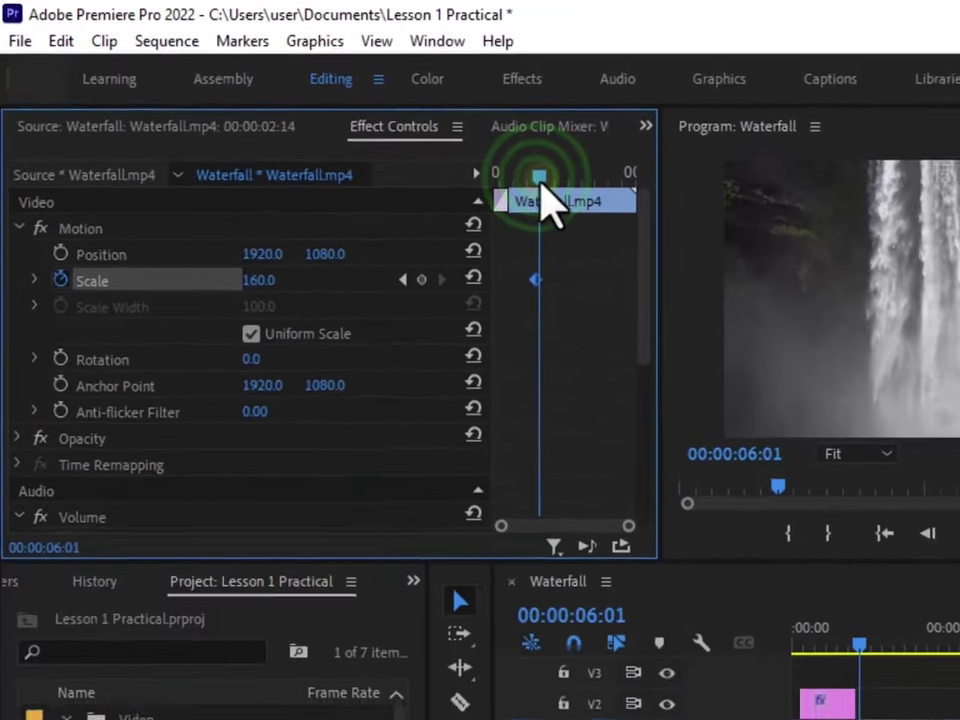
drag(571, 198, 579, 201)
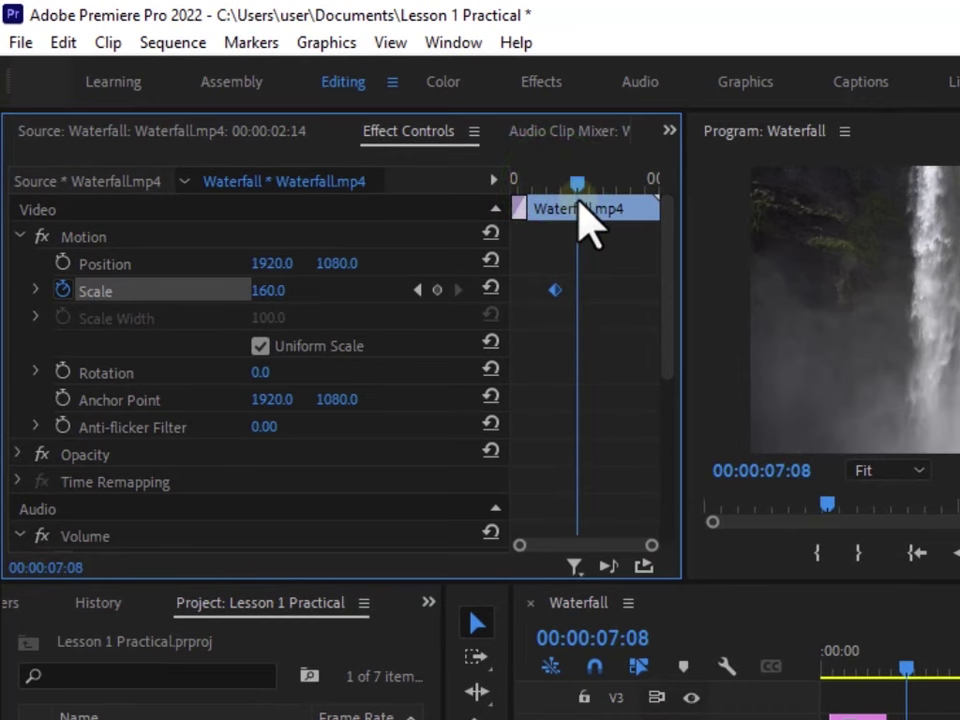
click(438, 290)
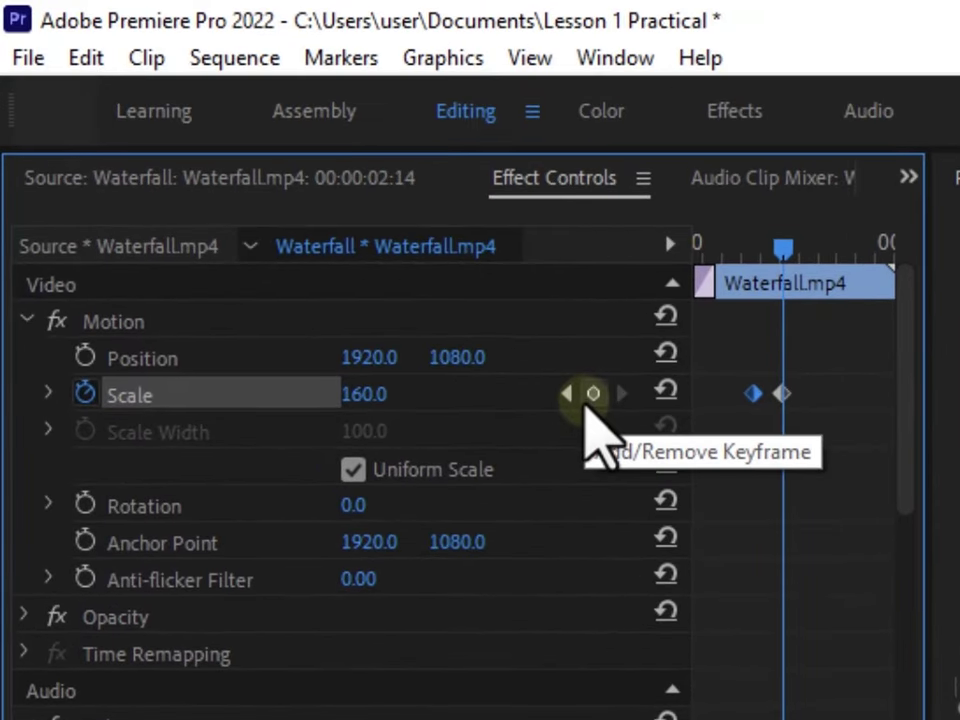
click(594, 395)
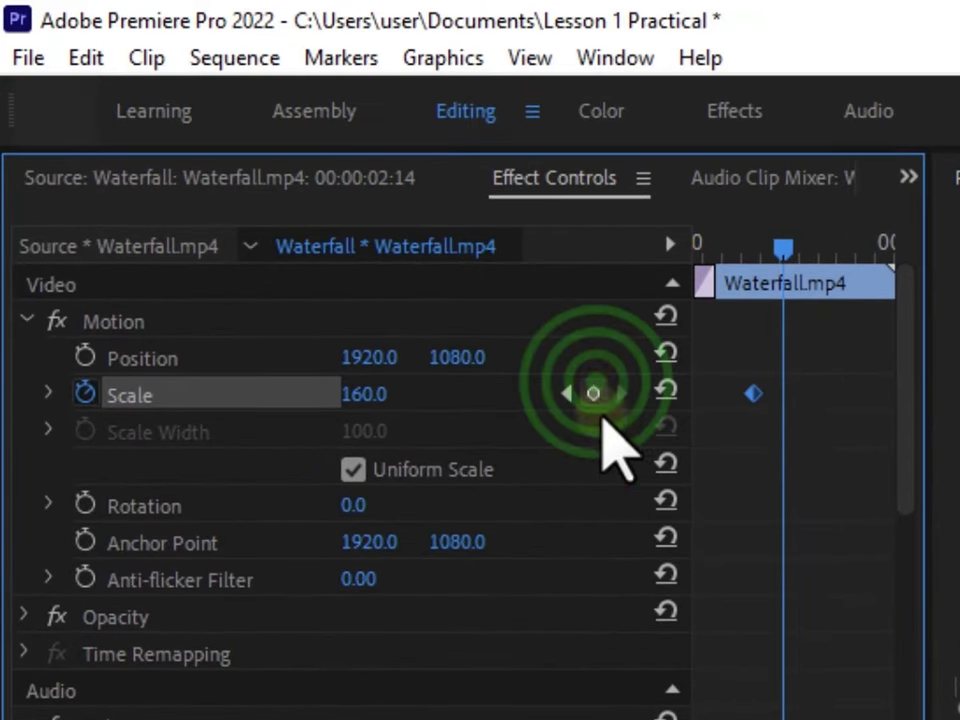
click(592, 394)
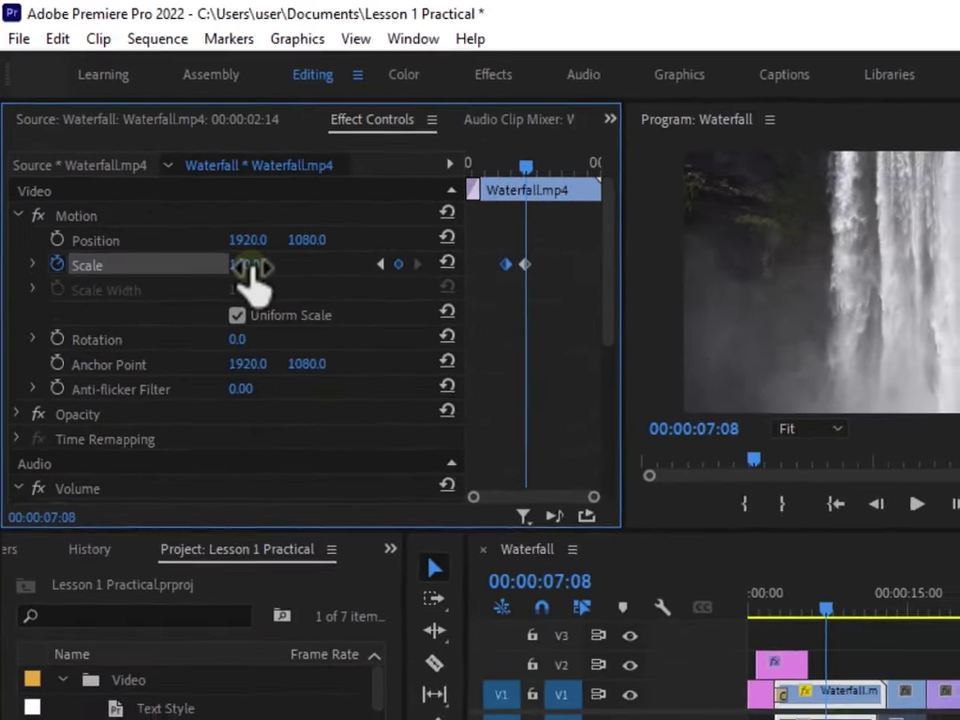
click(243, 266)
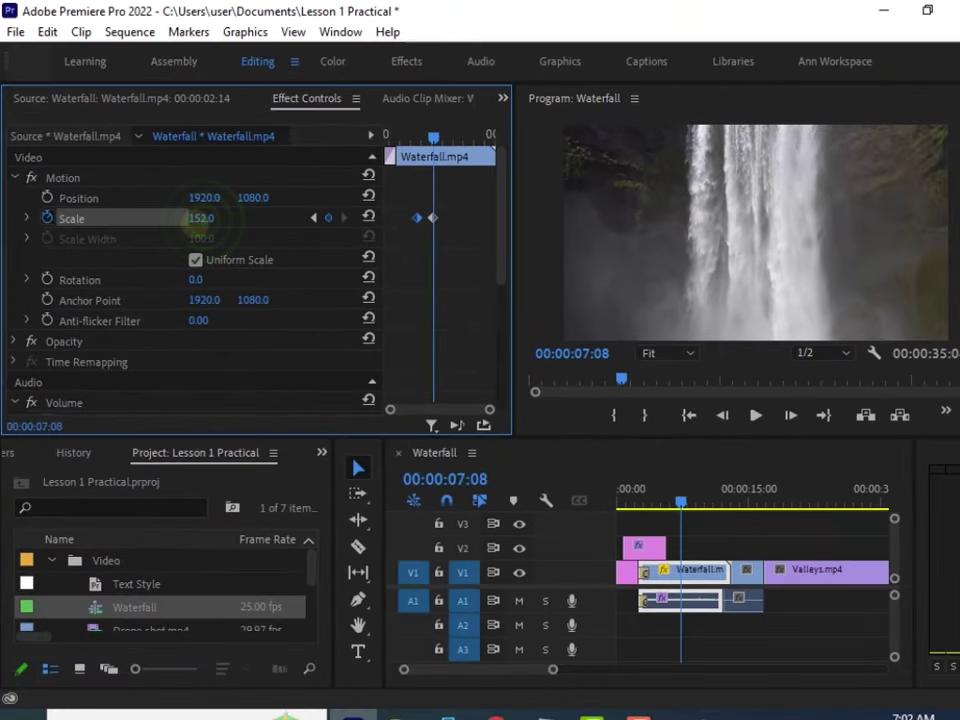
drag(197, 223, 196, 227)
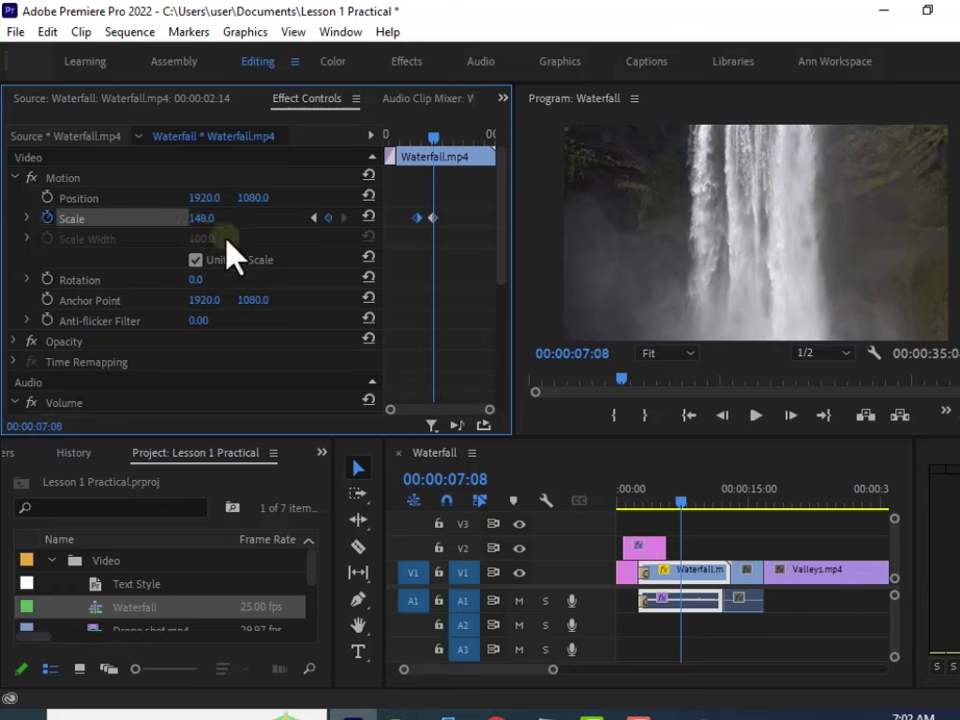
Add a third Scale keyframe to Waterfall.mp4 at 00:00:08:13 with a value of 138
drag(436, 148, 445, 152)
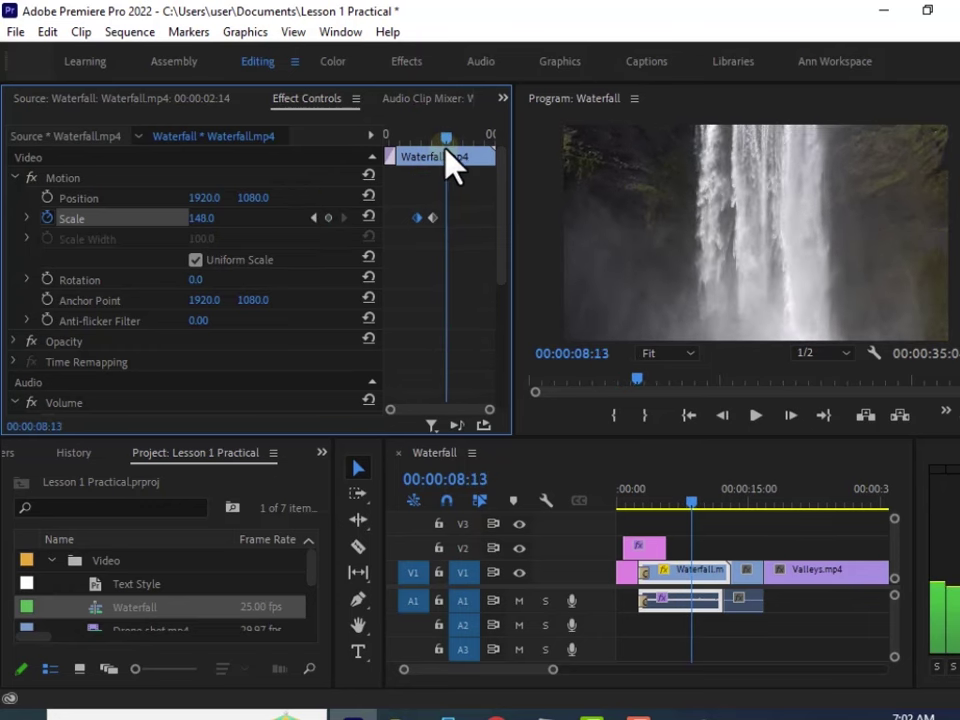
click(328, 217)
click(201, 218)
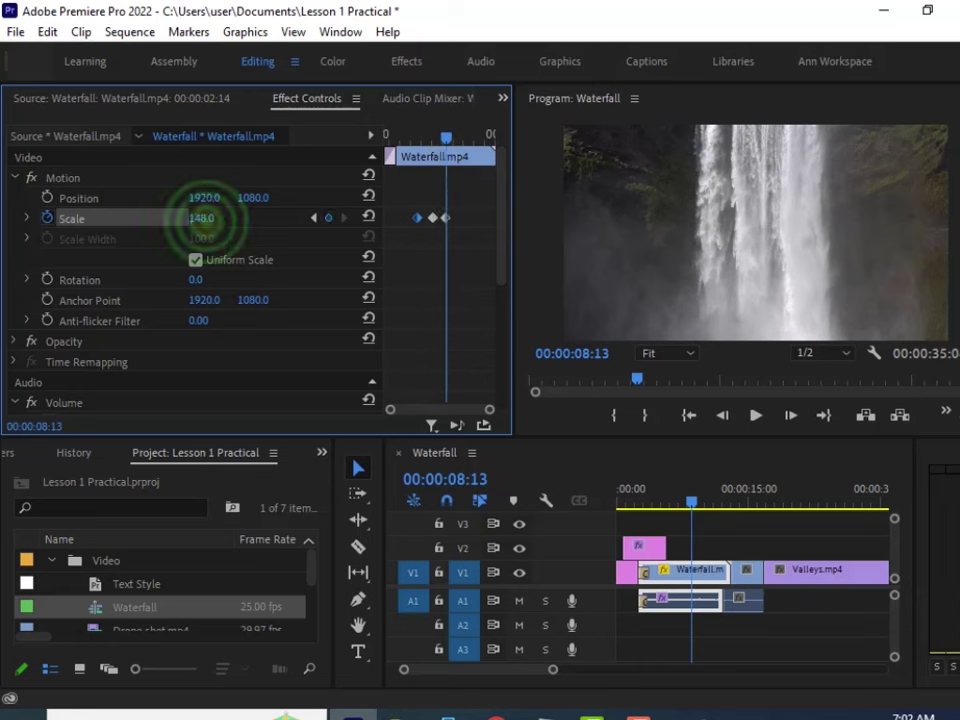
text(140)
key(Return)
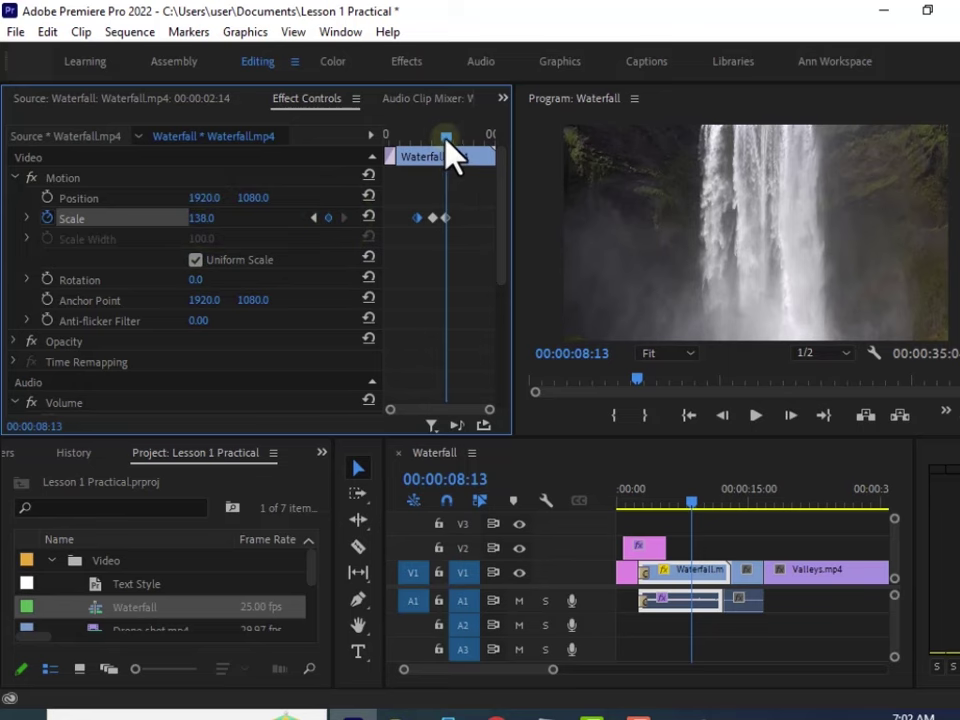
Move the playhead to 00:00:10:05 and shift the third Scale keyframe slightly later, to about 00:00:08:17
drag(446, 138, 466, 152)
click(446, 218)
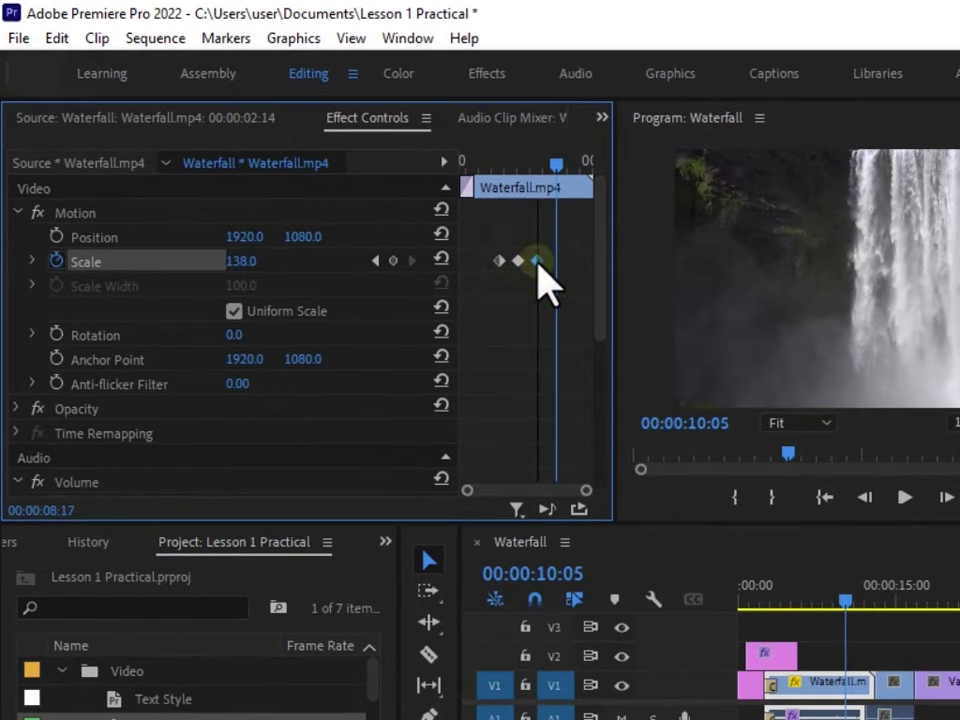
click(549, 160)
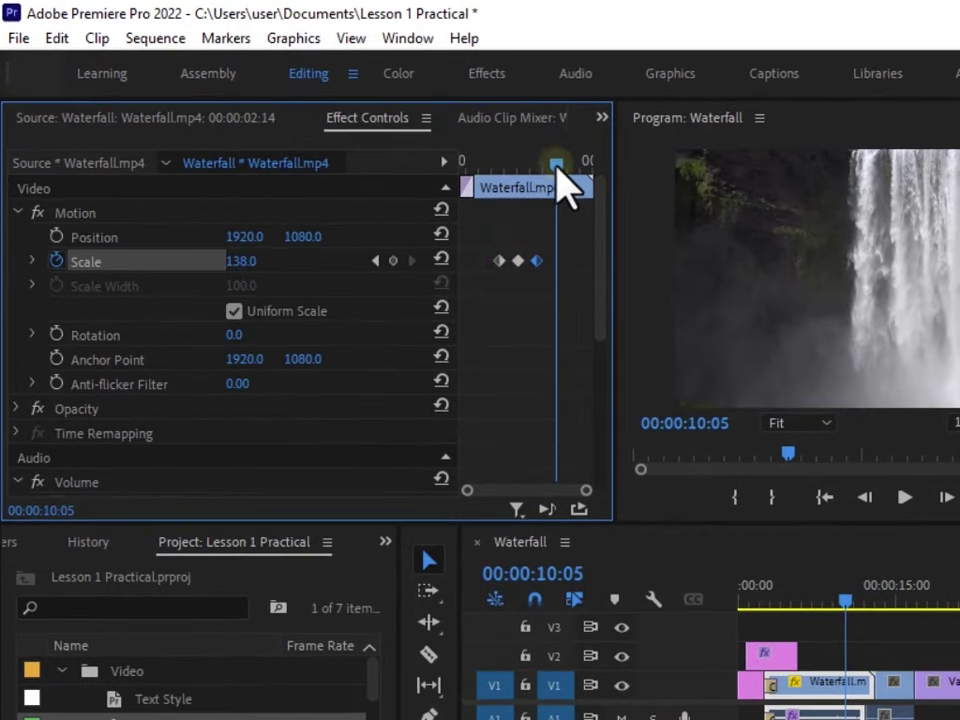
click(556, 163)
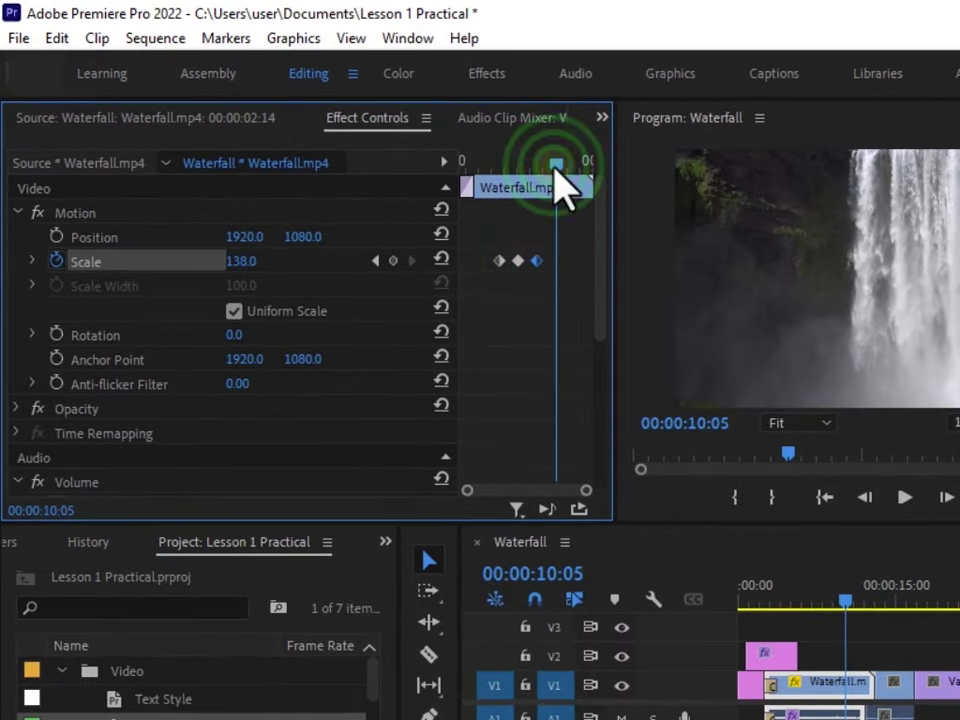
click(557, 258)
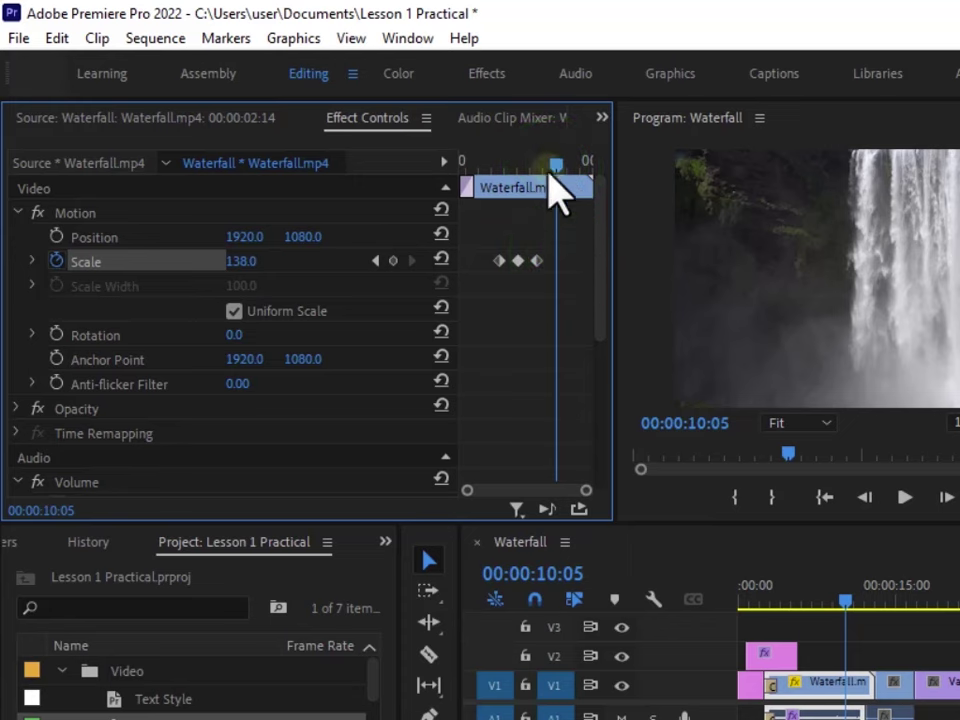
Add a fourth Scale keyframe to Waterfall.mp4 at 00:00:10:05 and set it to 125
click(392, 261)
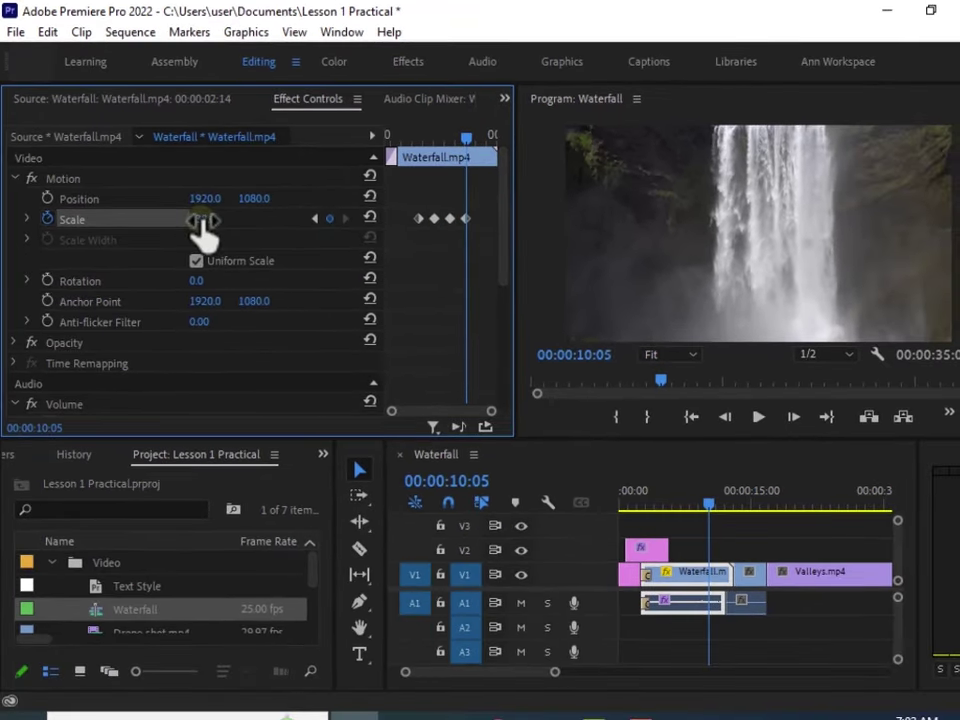
click(241, 261)
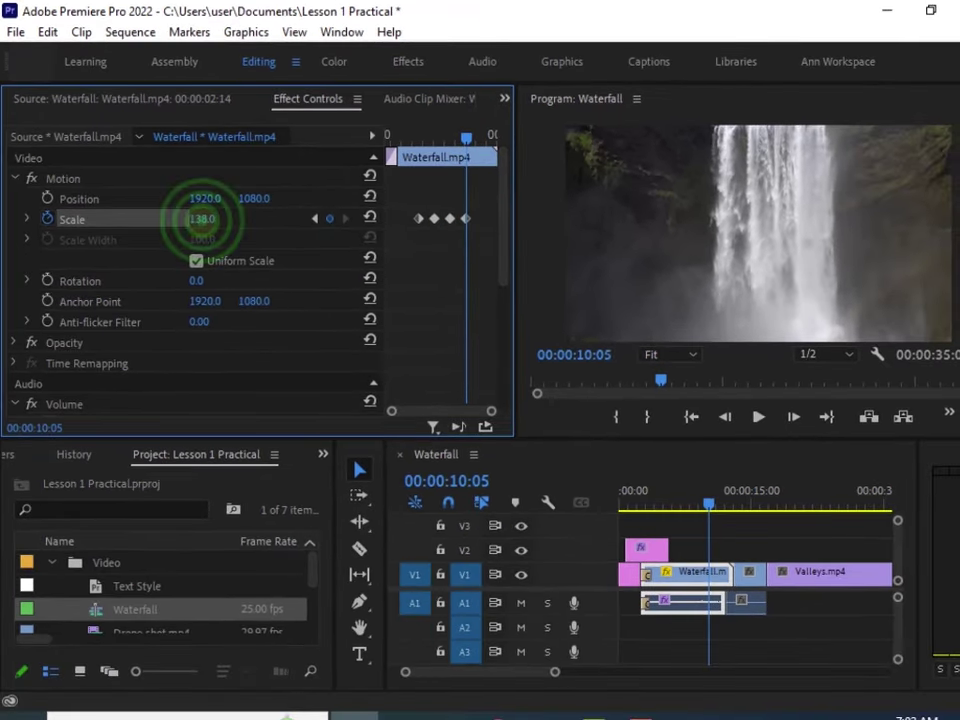
text(128)
key(Return)
key(Down)
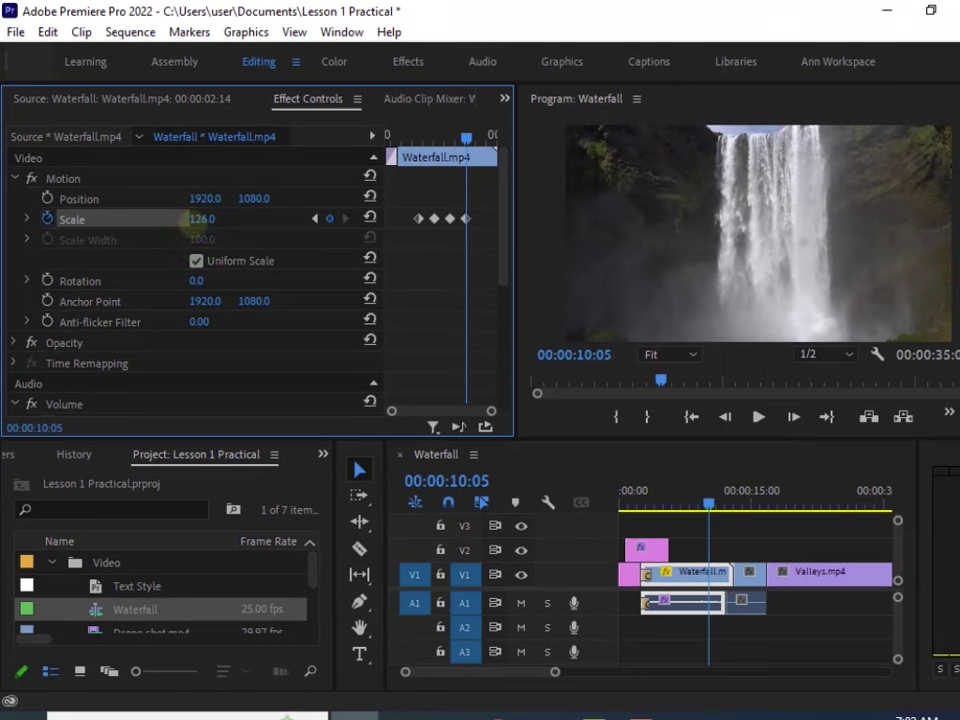
Add two more Scale keyframes to Waterfall.mp4: 114 at 00:00:11:09 and 101 at 00:00:12:21, near the clip's end
click(480, 136)
drag(481, 150, 486, 150)
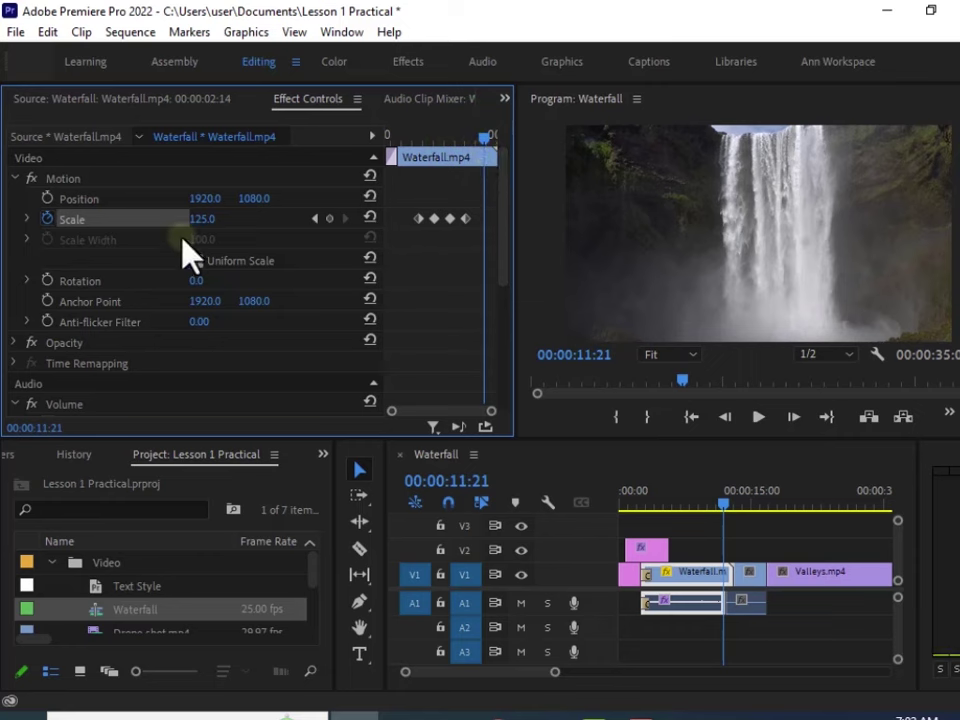
click(487, 140)
mouse_move(484, 140)
mouse_down()
mouse_move(476, 138)
mouse_move(484, 160)
mouse_up()
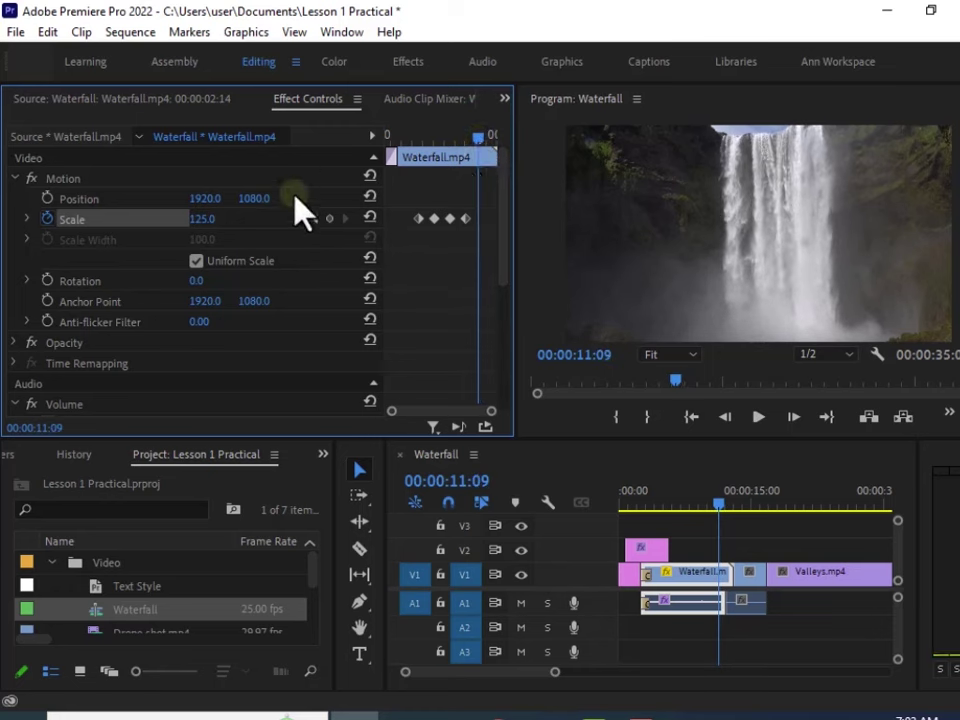
drag(205, 219, 195, 218)
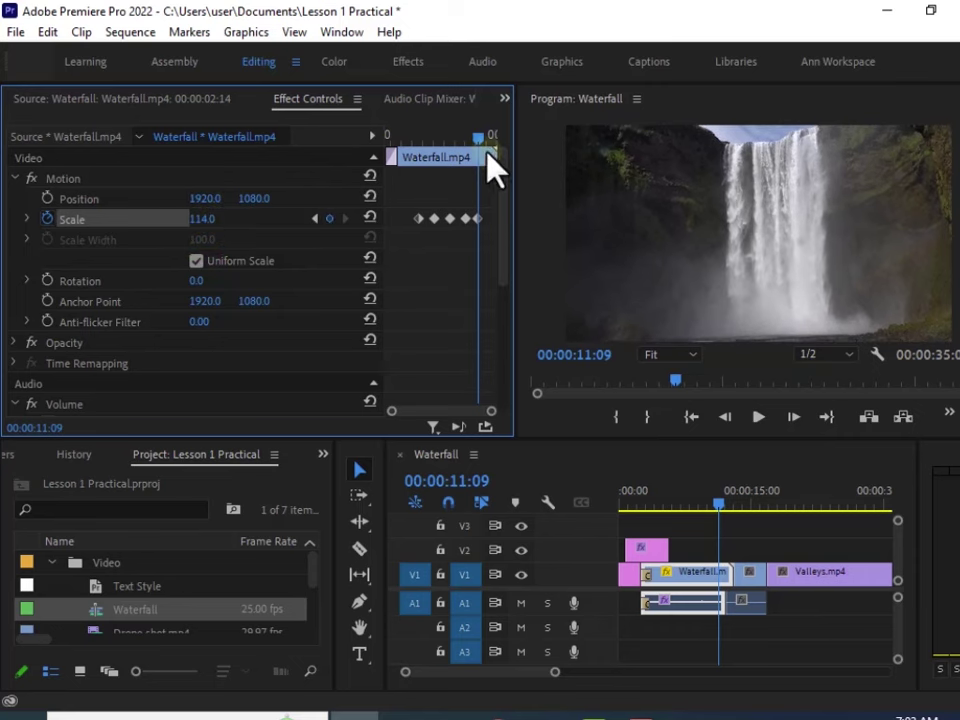
drag(479, 141, 495, 146)
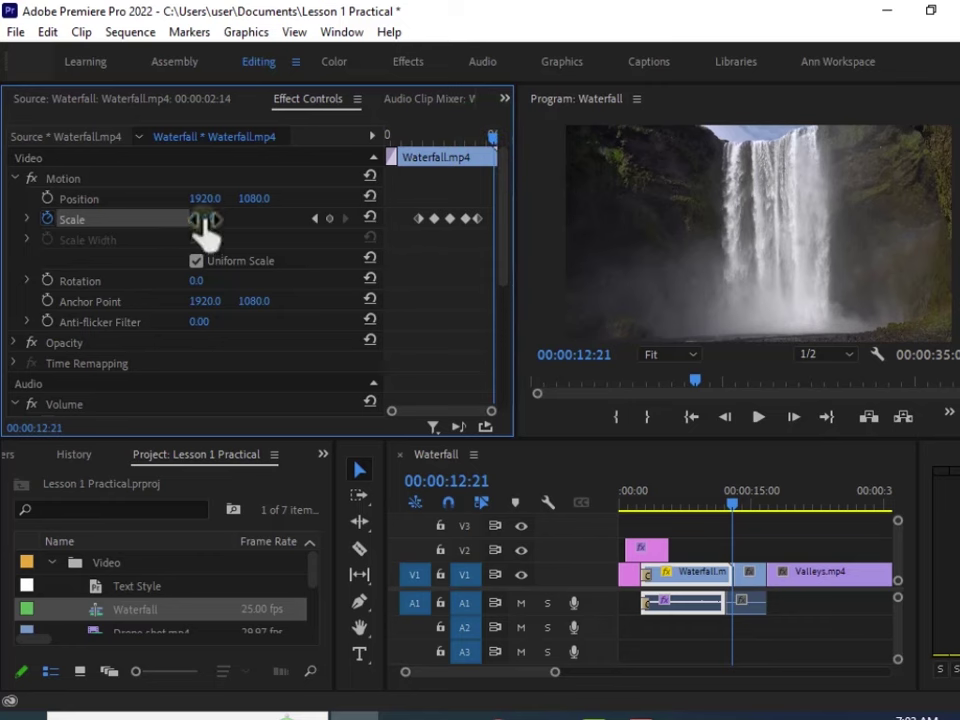
drag(205, 228, 191, 220)
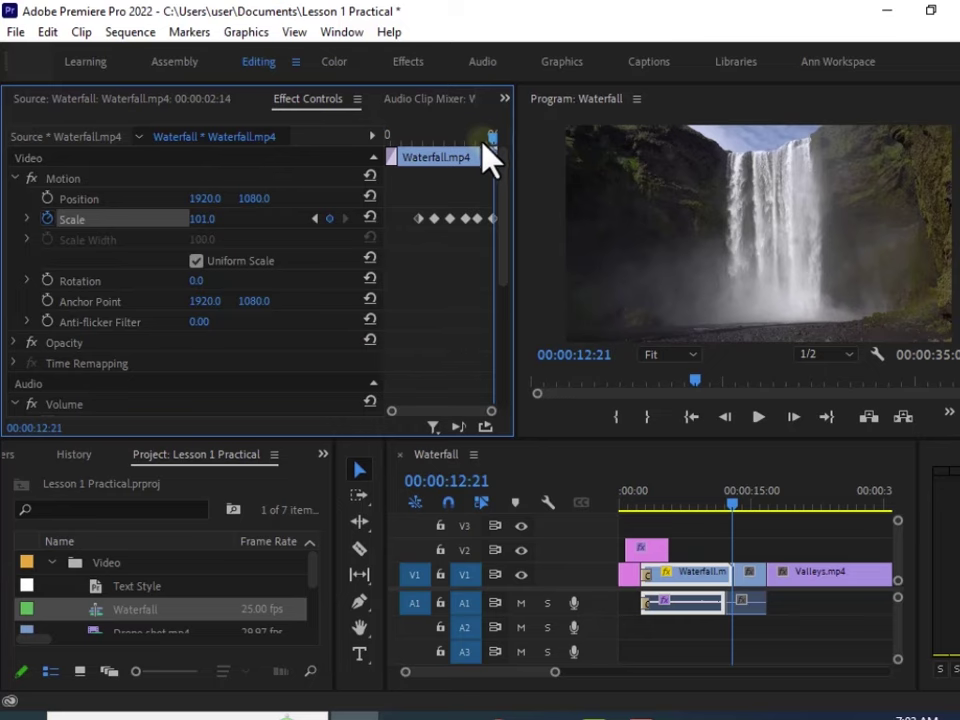
Play Waterfall.mp4 from near its start to check the zoom-out, stop just past its end and return the playhead to 00:00:04:24
drag(491, 140, 404, 159)
click(758, 416)
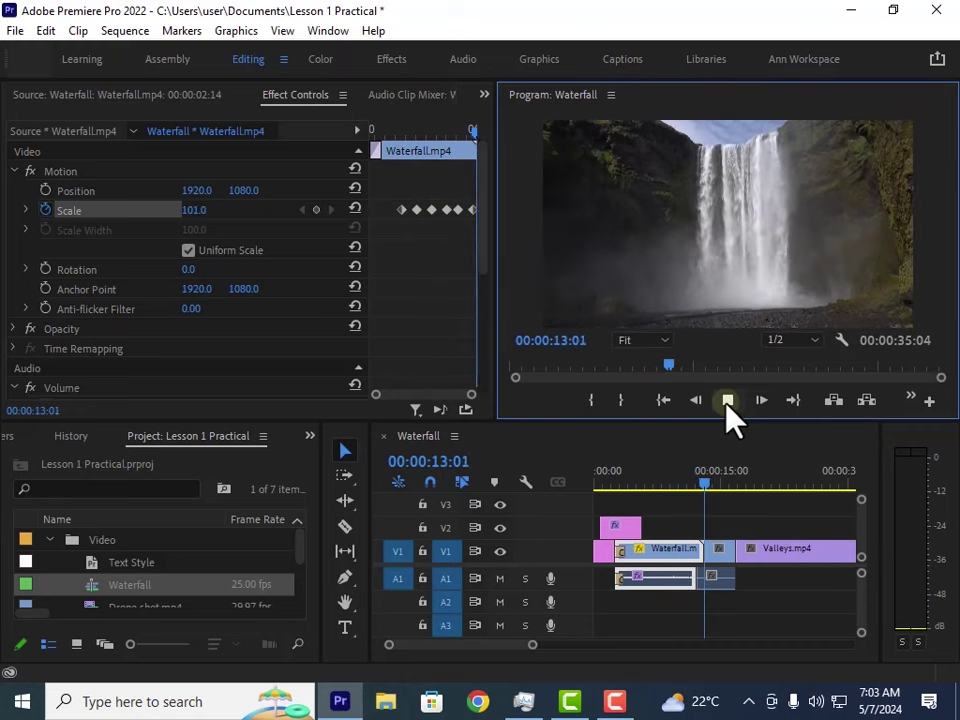
click(726, 402)
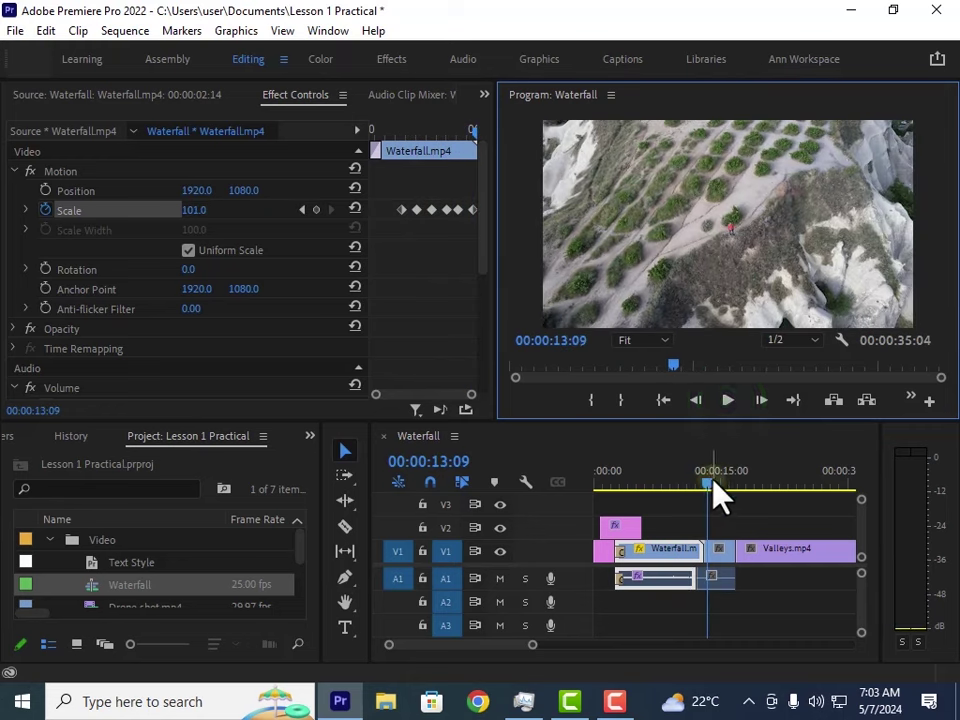
drag(706, 472, 637, 486)
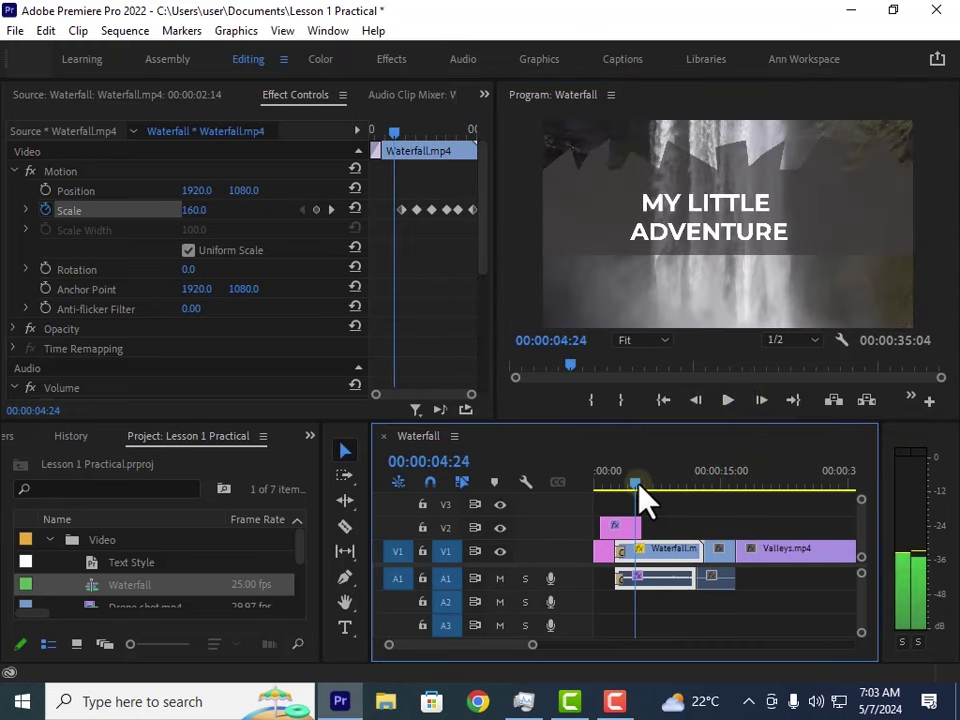
Preview the Waterfall.mp4 zoom-out, select all six of its Scale keyframes and give them smooth, eased interpolation
click(727, 401)
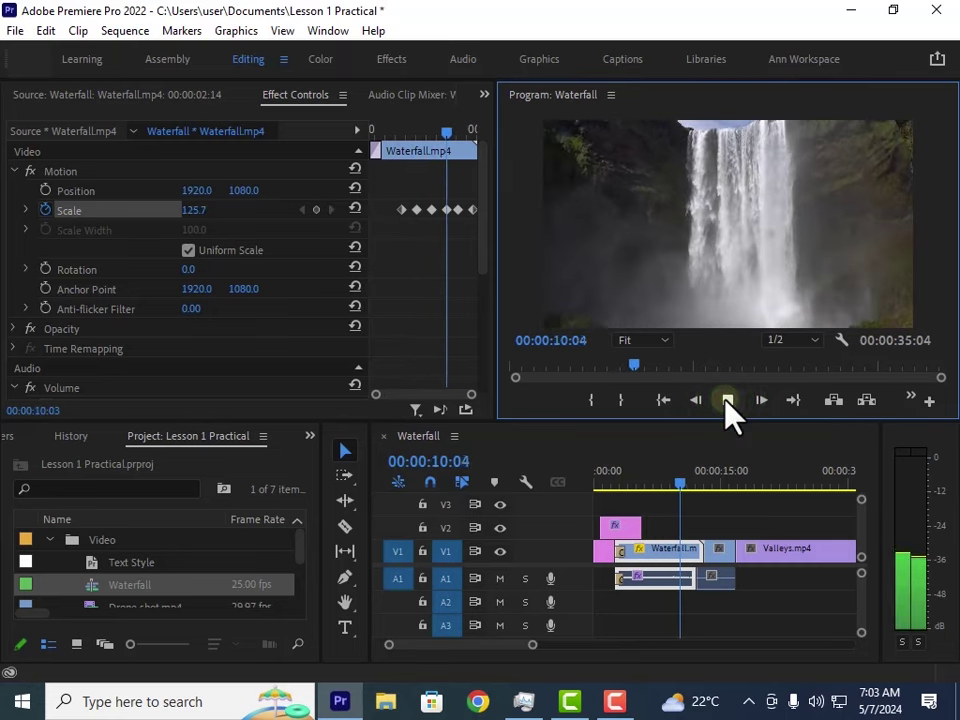
click(727, 400)
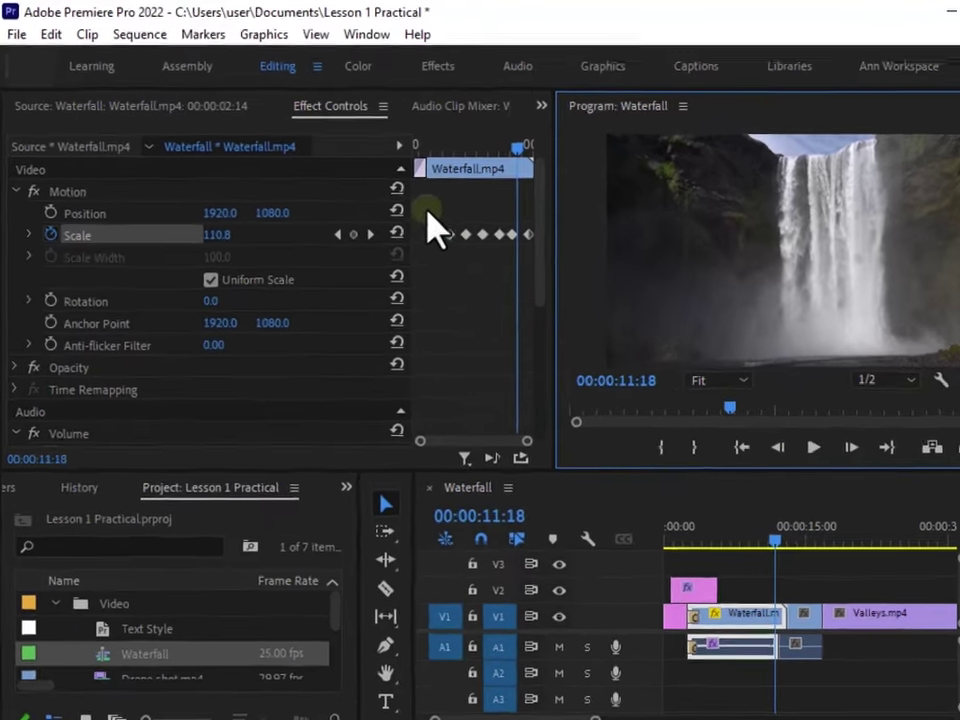
drag(382, 187, 414, 224)
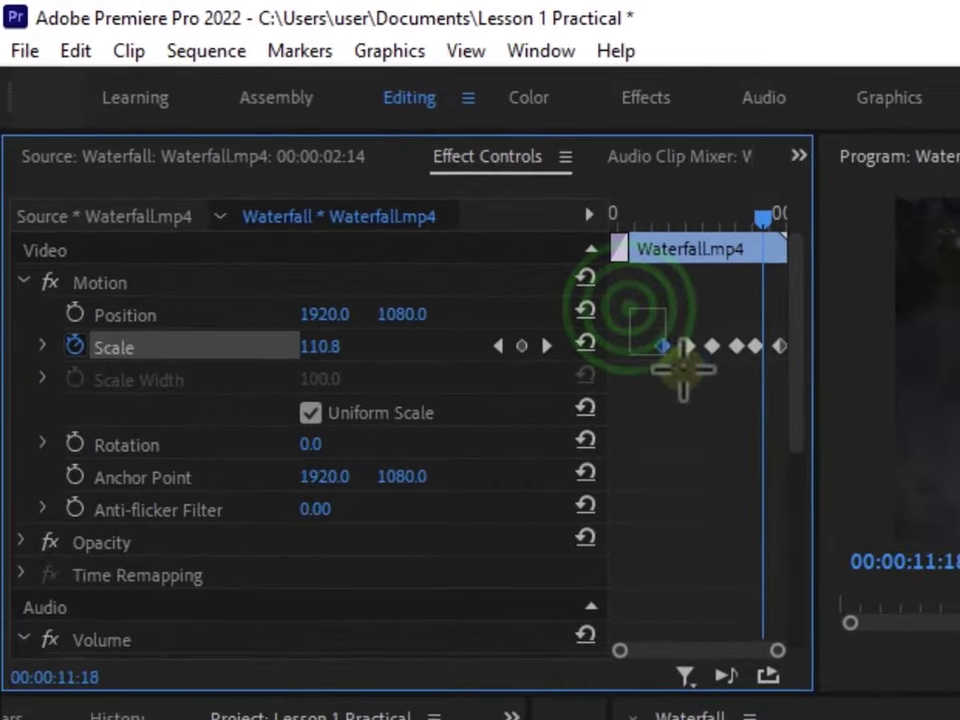
drag(683, 370, 793, 422)
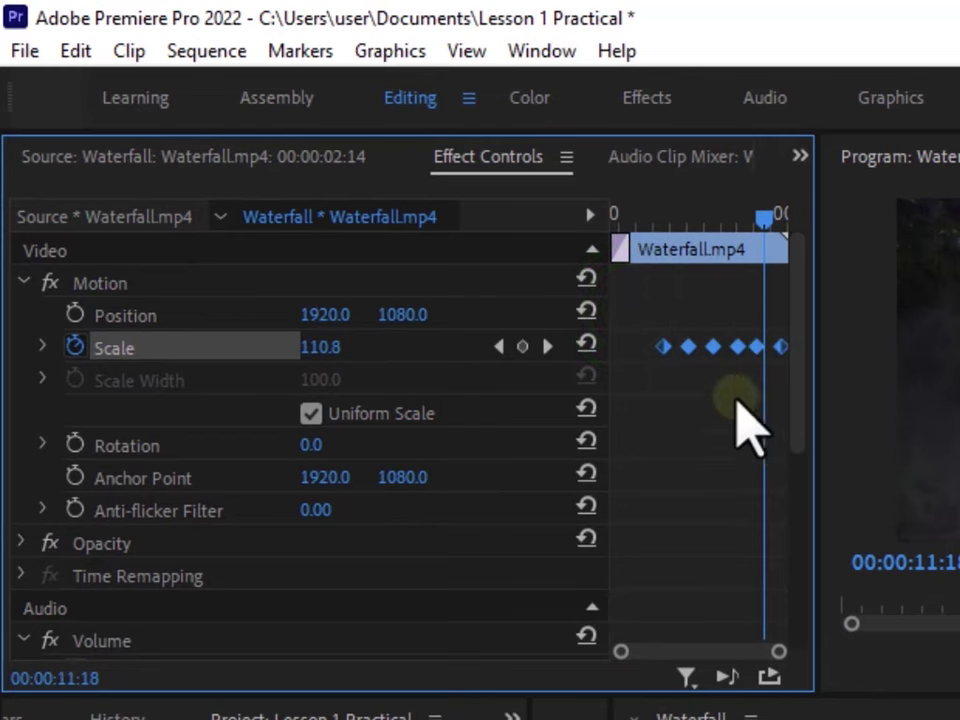
right_click(700, 346)
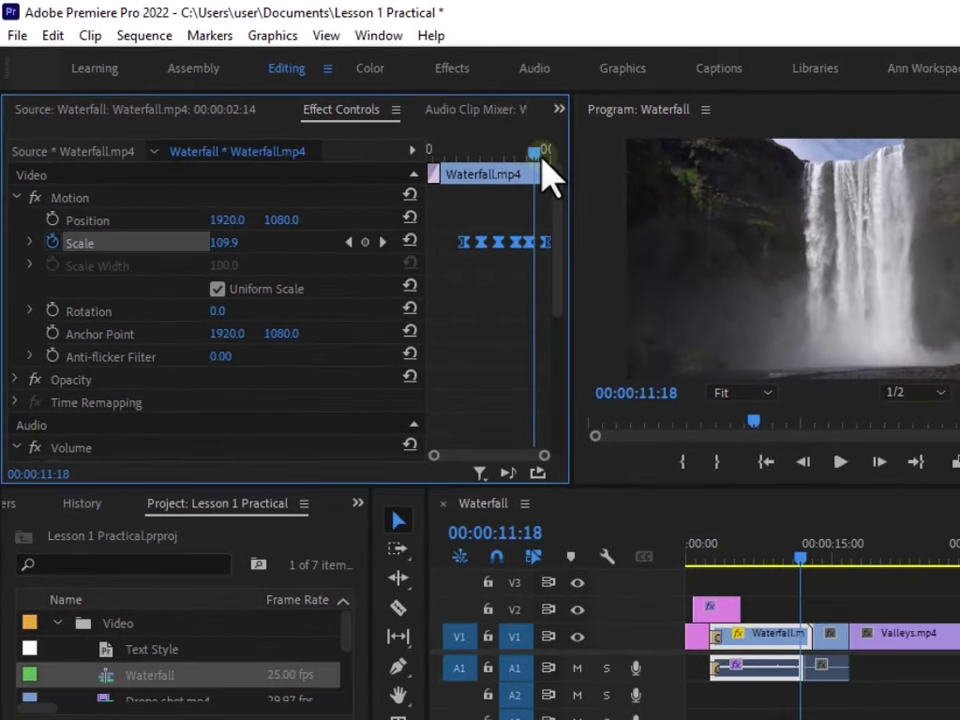
Play the eased Waterfall.mp4 zoom-out twice, first from 00:00:04:17 and again from early in the clip, to check its smoothness
drag(540, 170, 450, 176)
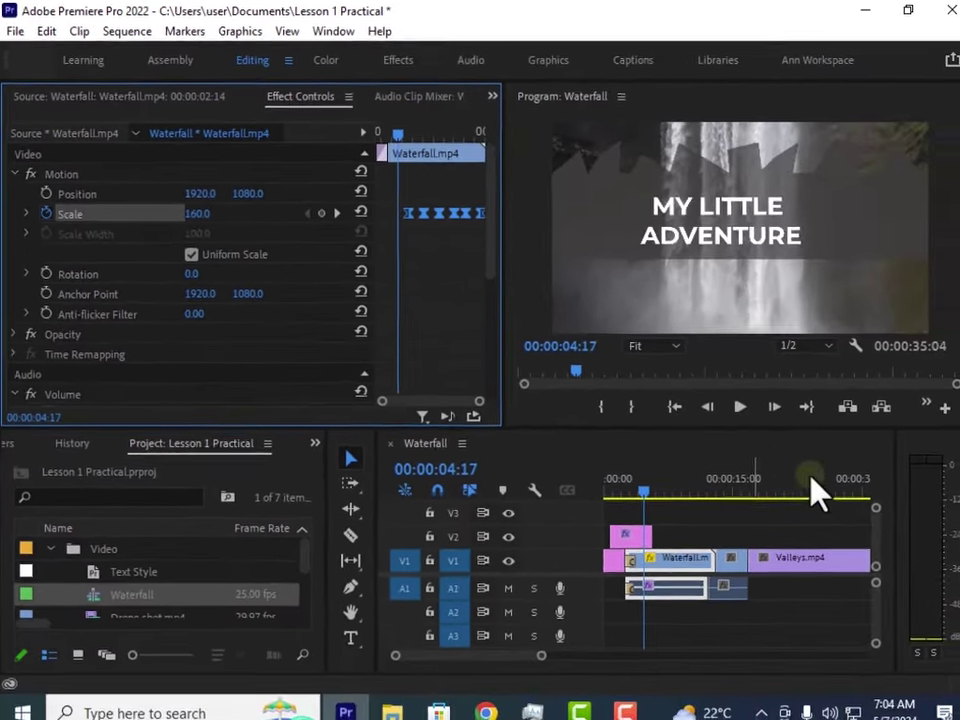
click(729, 406)
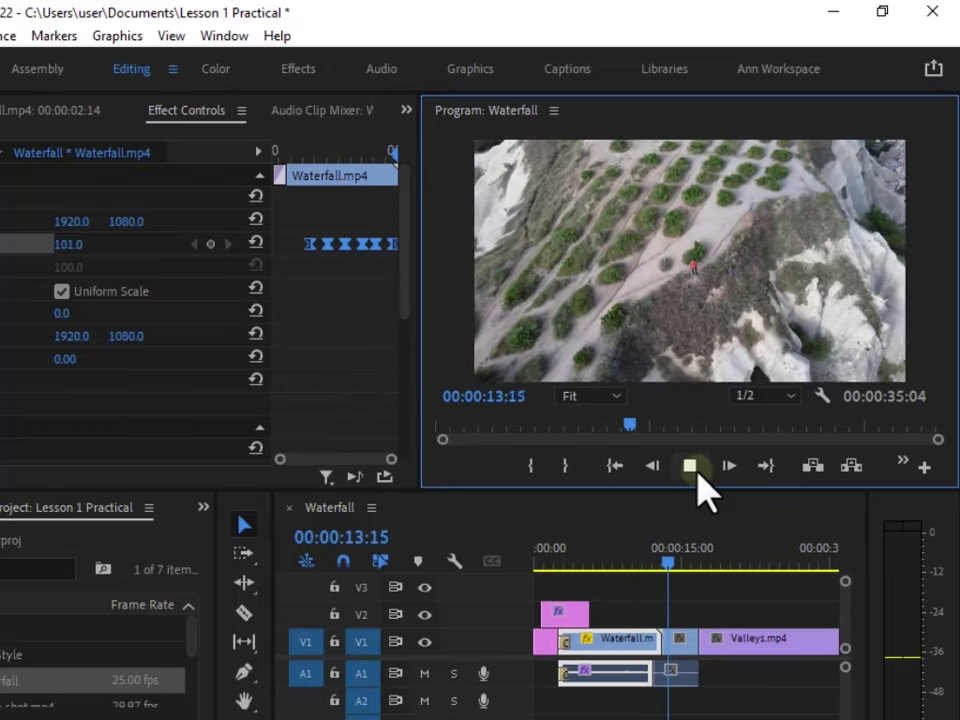
click(690, 466)
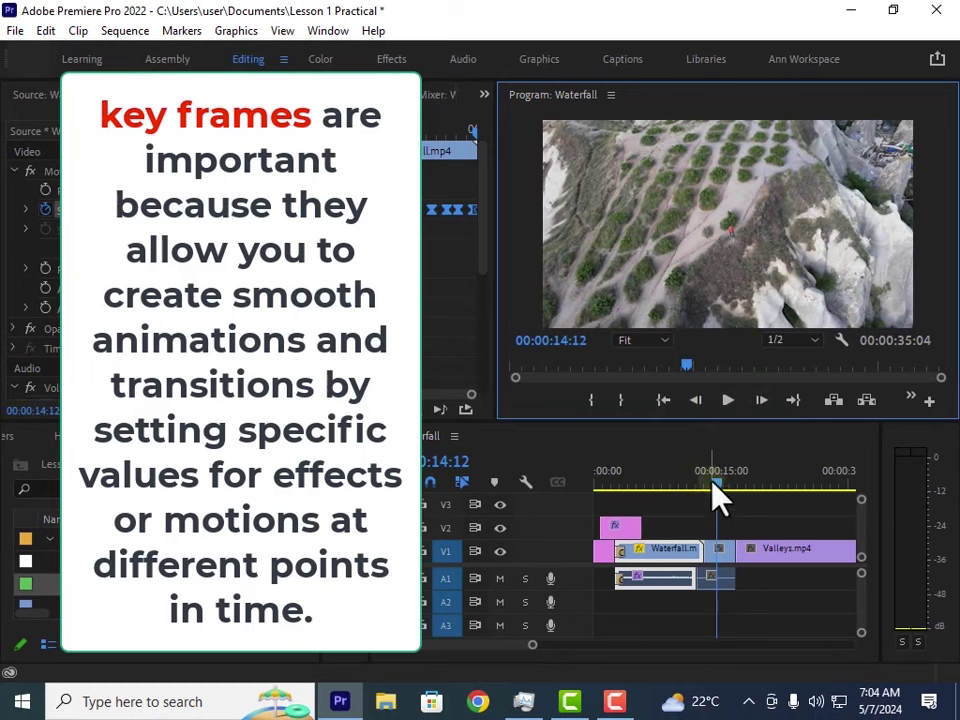
drag(713, 482, 651, 485)
click(727, 402)
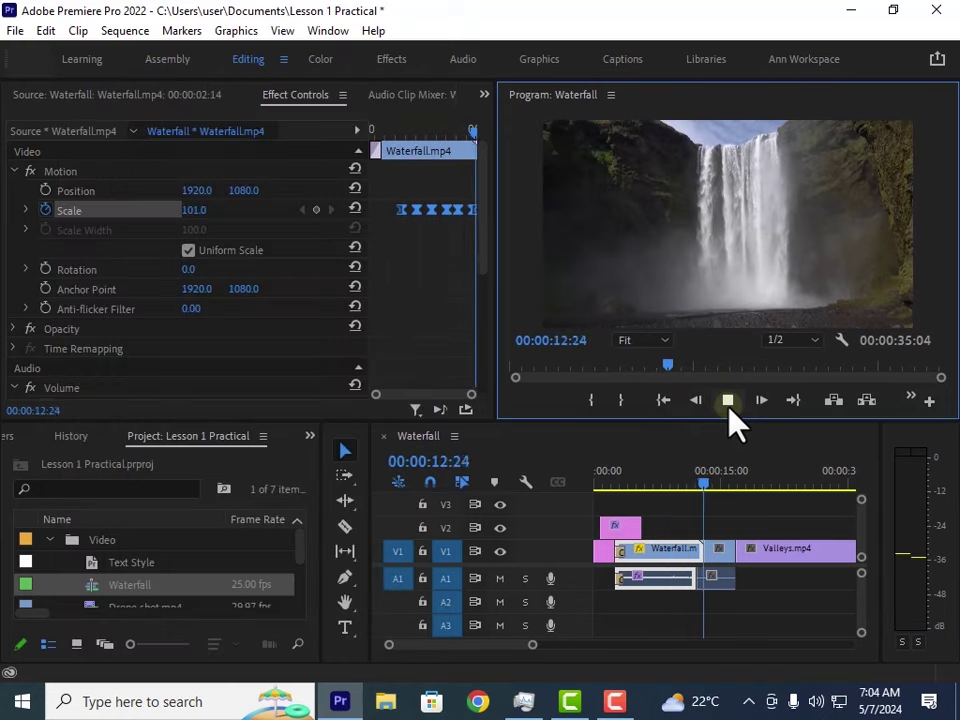
click(728, 403)
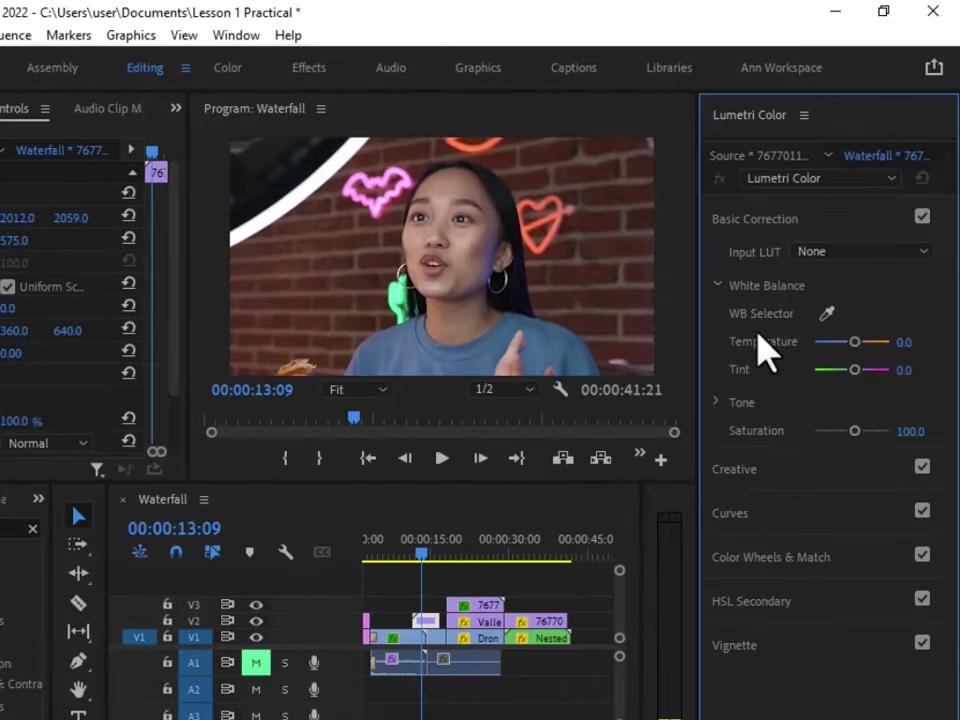
Expand the Tone settings of the V2 clip at 00:00:13:09 and try raising its Contrast slightly
click(718, 401)
drag(854, 458, 870, 456)
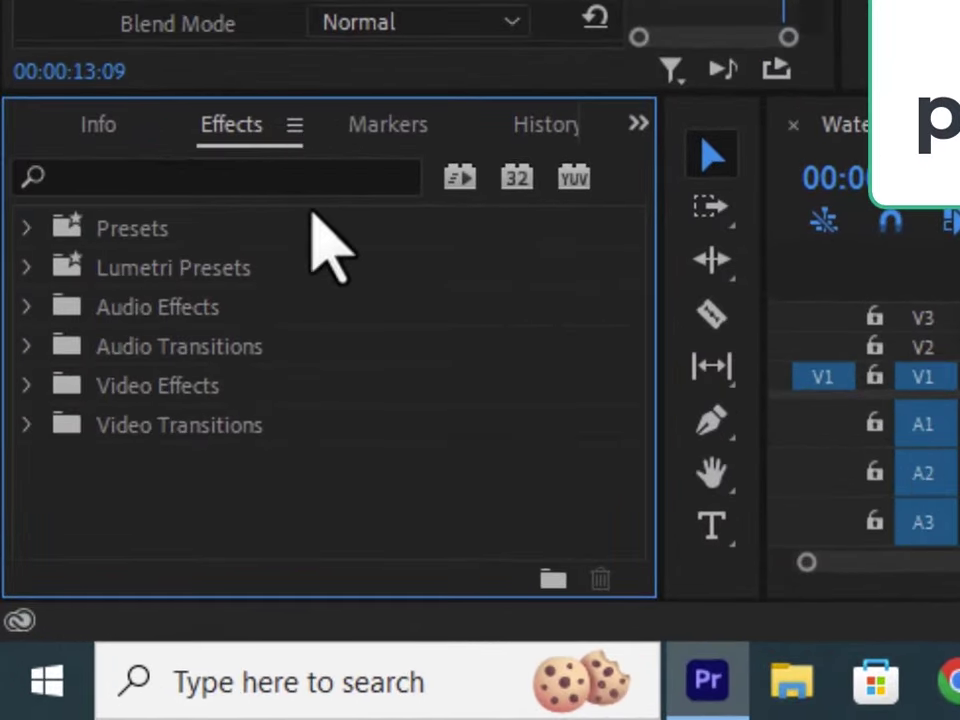
Search the available effects for "brightness"
click(296, 182)
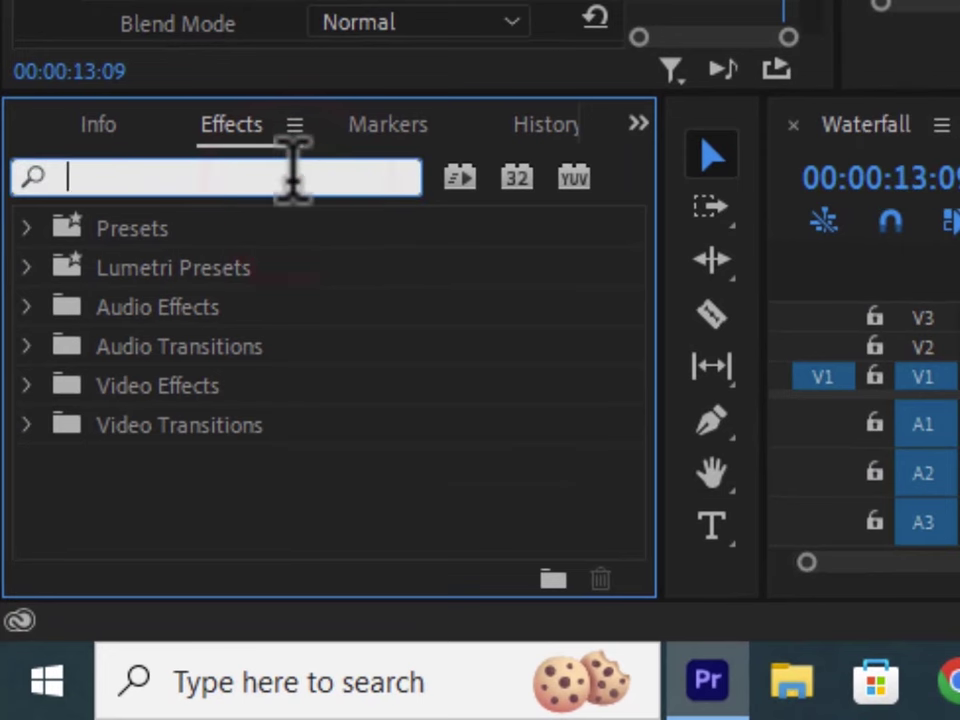
text(brig)
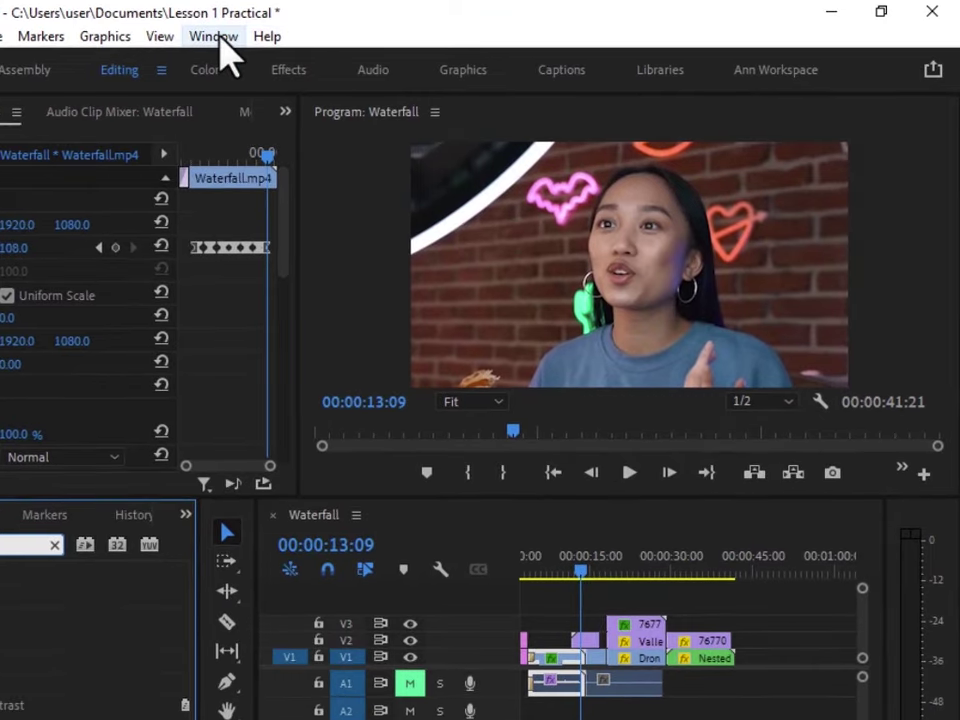
Show the Lumetri Color controls and resize the workspace areas to give the timeline and program monitor more width
click(220, 40)
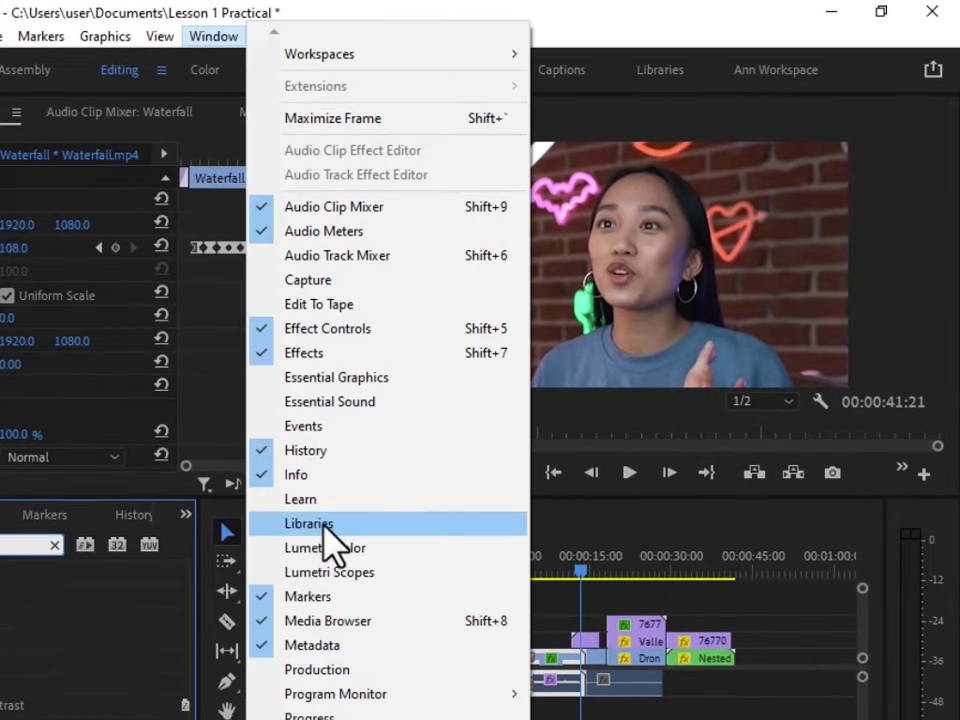
click(300, 548)
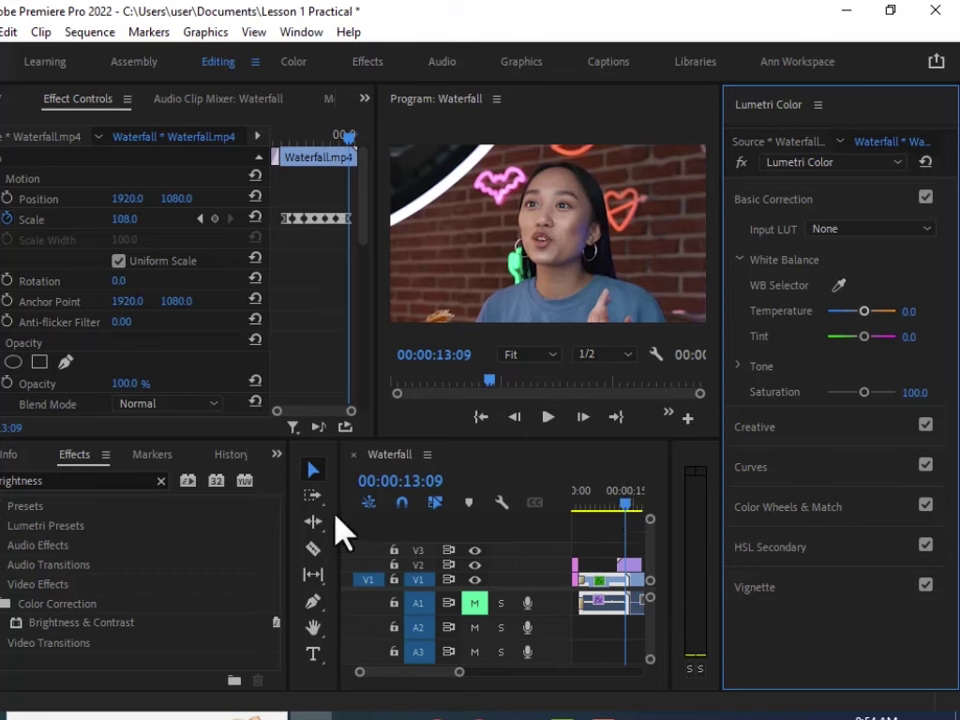
drag(287, 530, 141, 516)
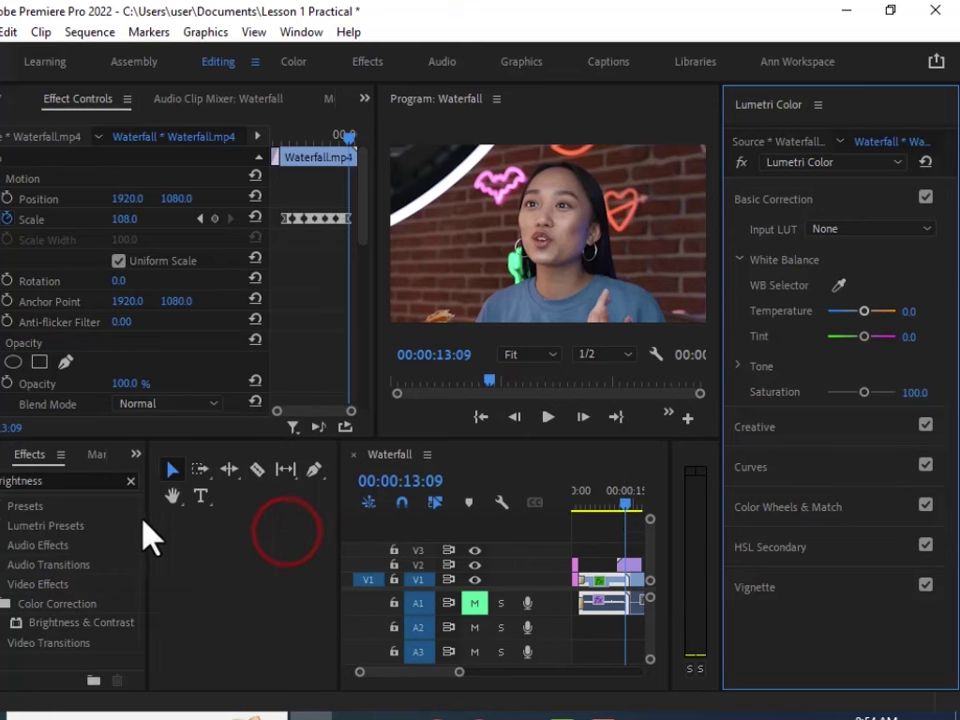
click(337, 633)
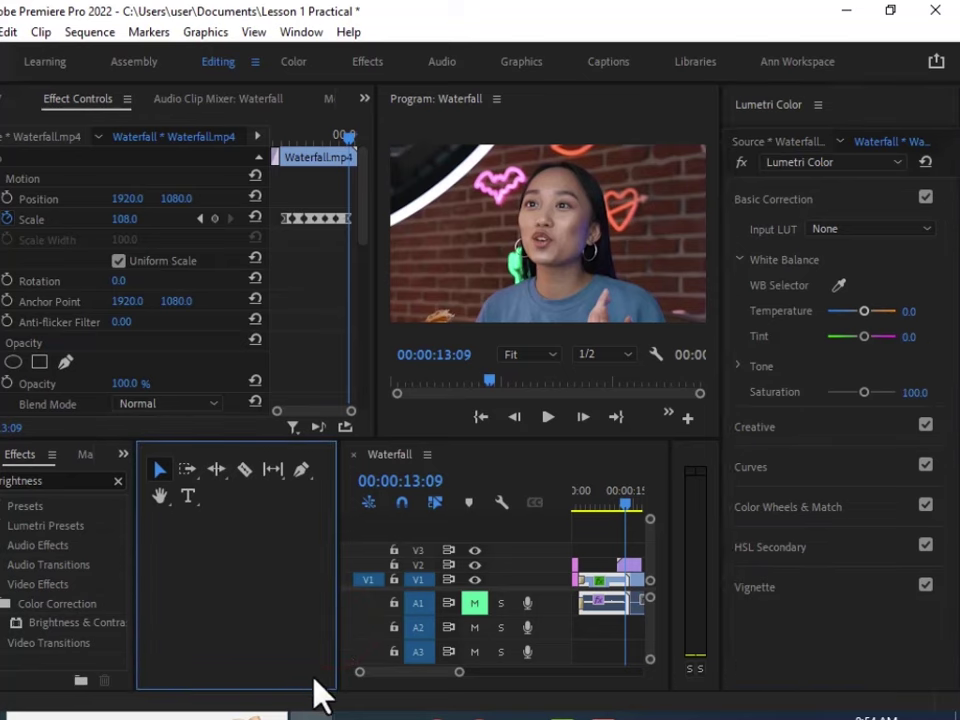
drag(338, 664, 183, 615)
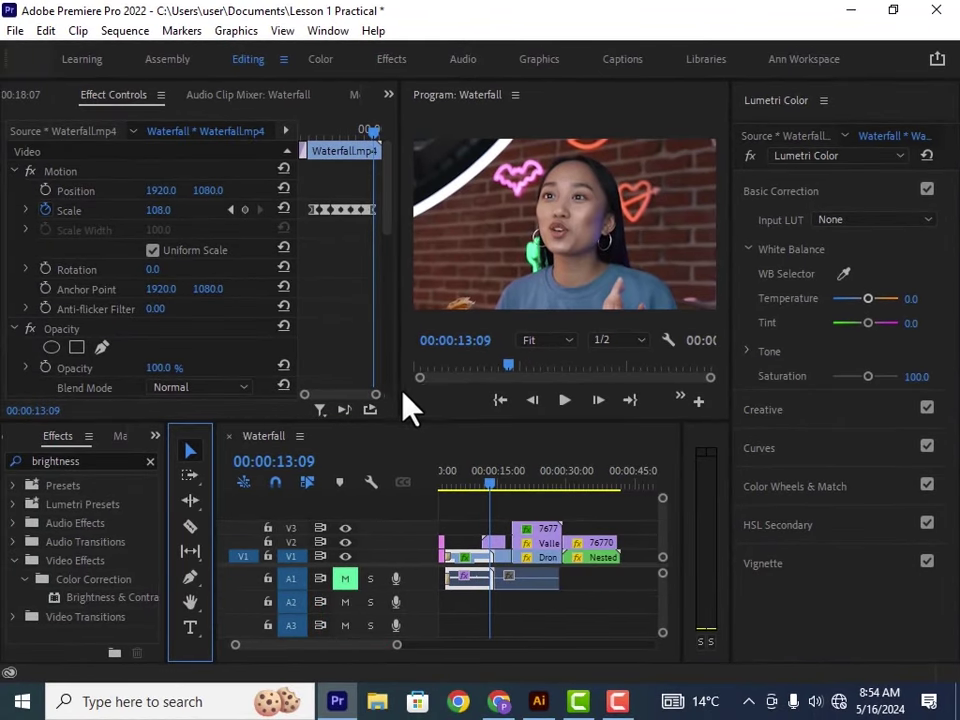
drag(403, 392, 287, 369)
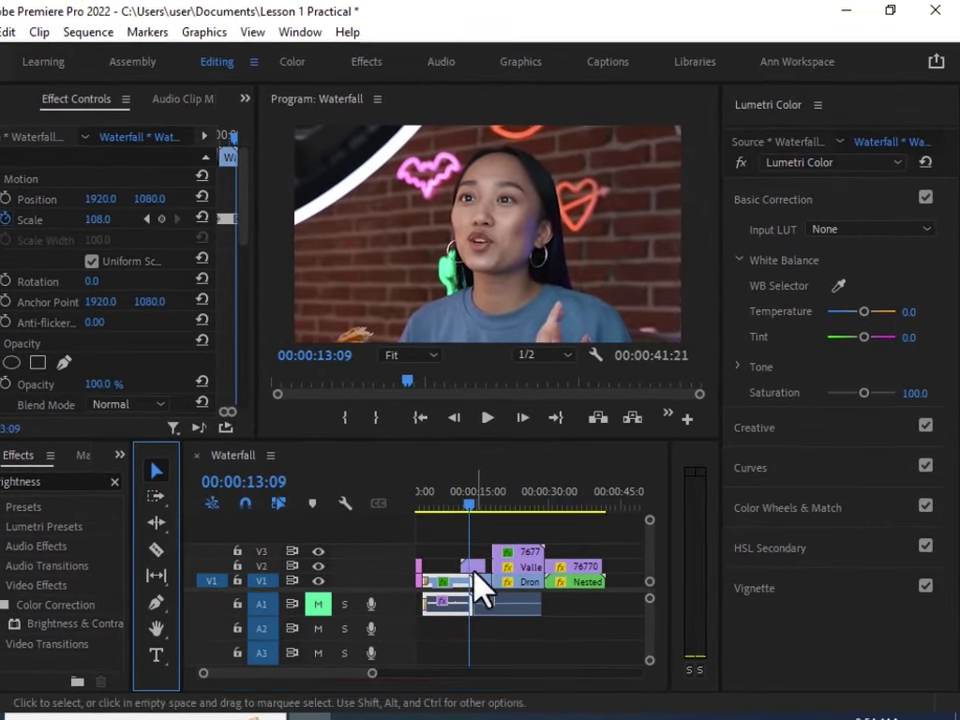
Select the V2 clip at 00:00:13:09 and display its Basic Correction settings in Lumetri Color
click(475, 567)
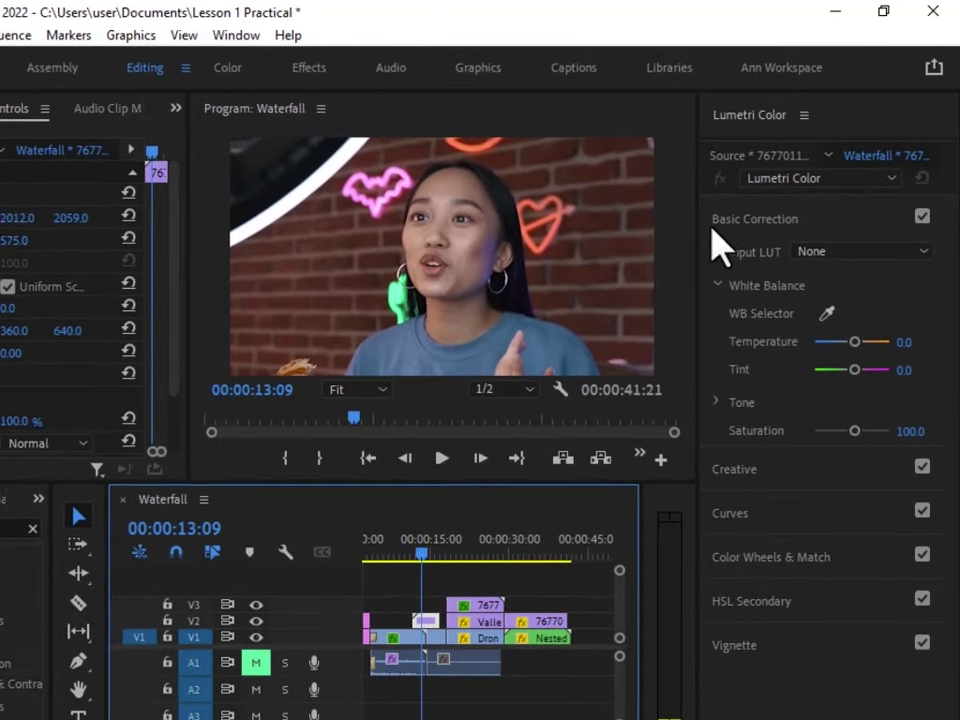
click(712, 222)
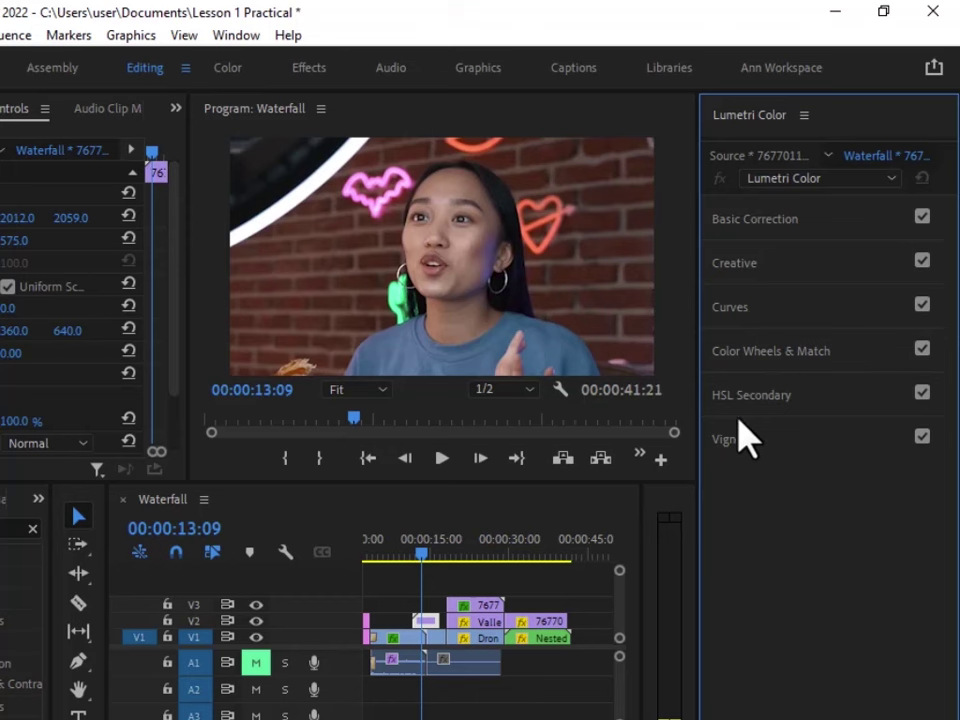
click(733, 236)
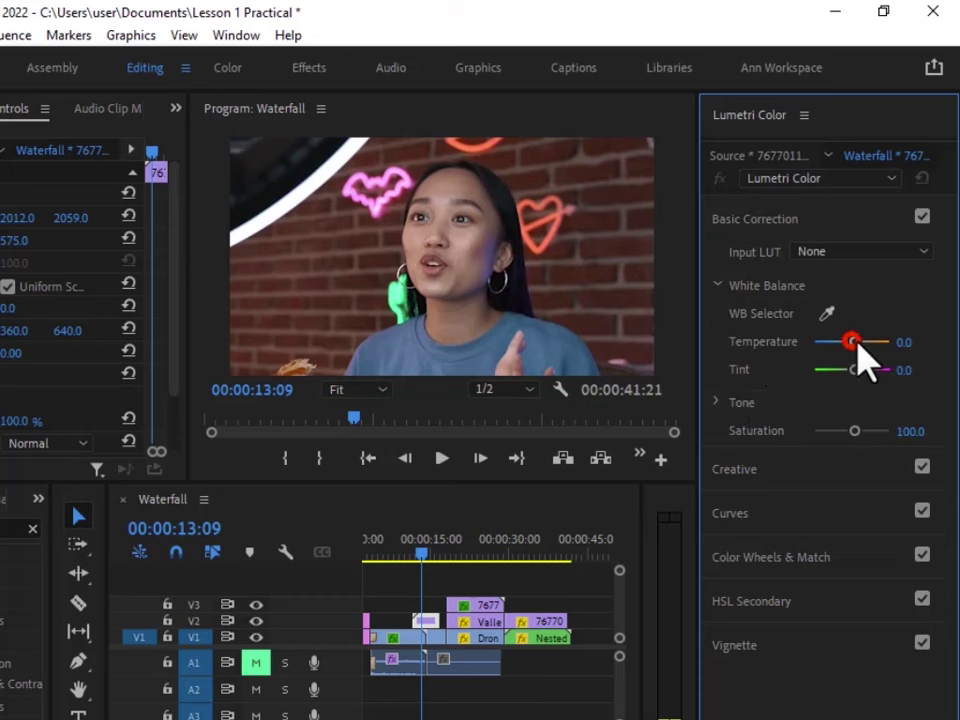
Try the clip's white balance with Temperature at about -38 and Tint at about 23.9, and reset both to 0
drag(857, 345, 835, 356)
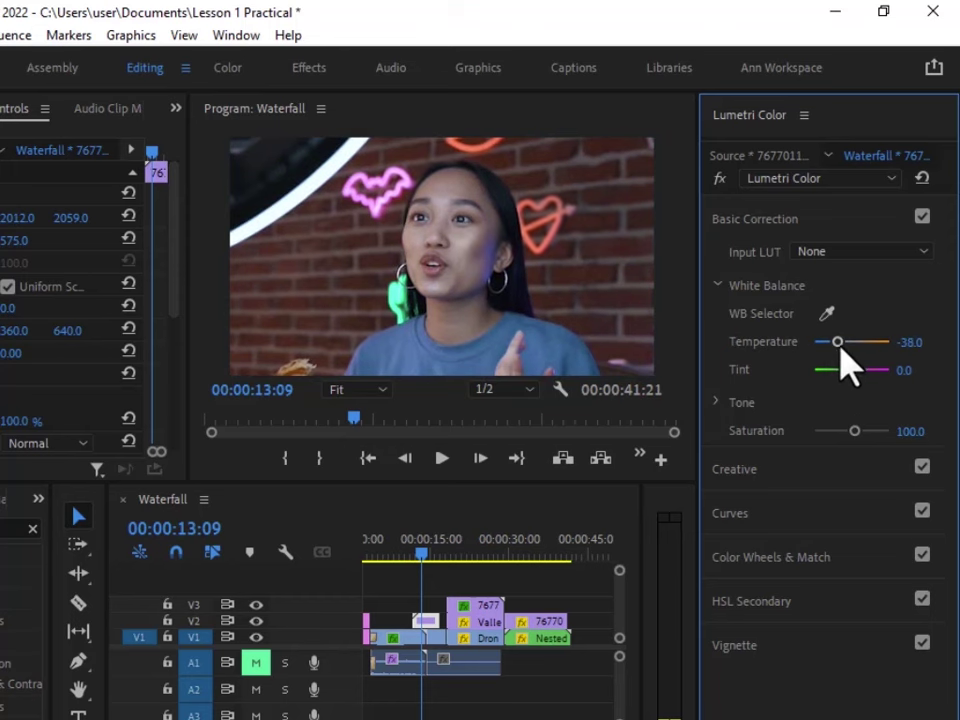
double_click(838, 343)
drag(855, 378, 867, 381)
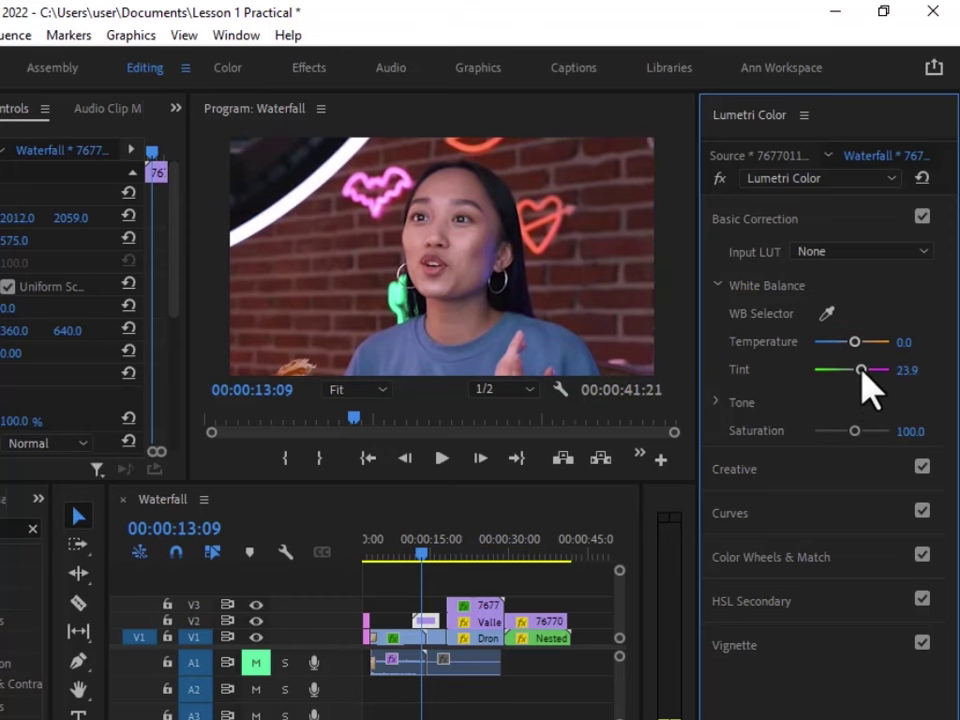
drag(863, 381, 857, 378)
double_click(856, 370)
Expand the Tone settings, try Exposure at about 0.9 and reset it to 0
click(718, 401)
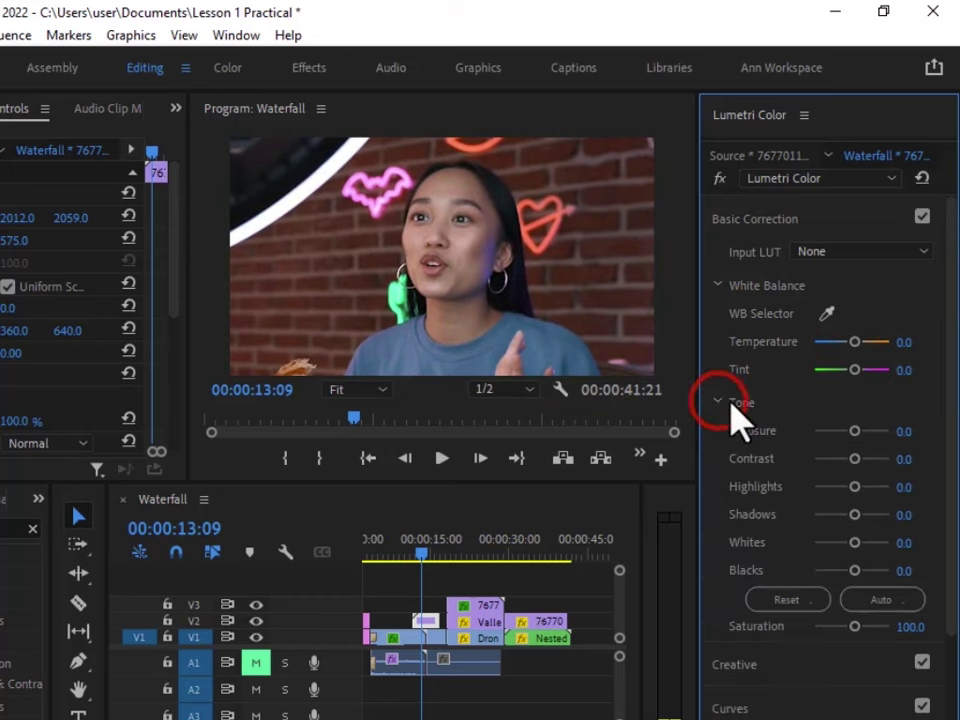
scroll(753, 428, down, 1)
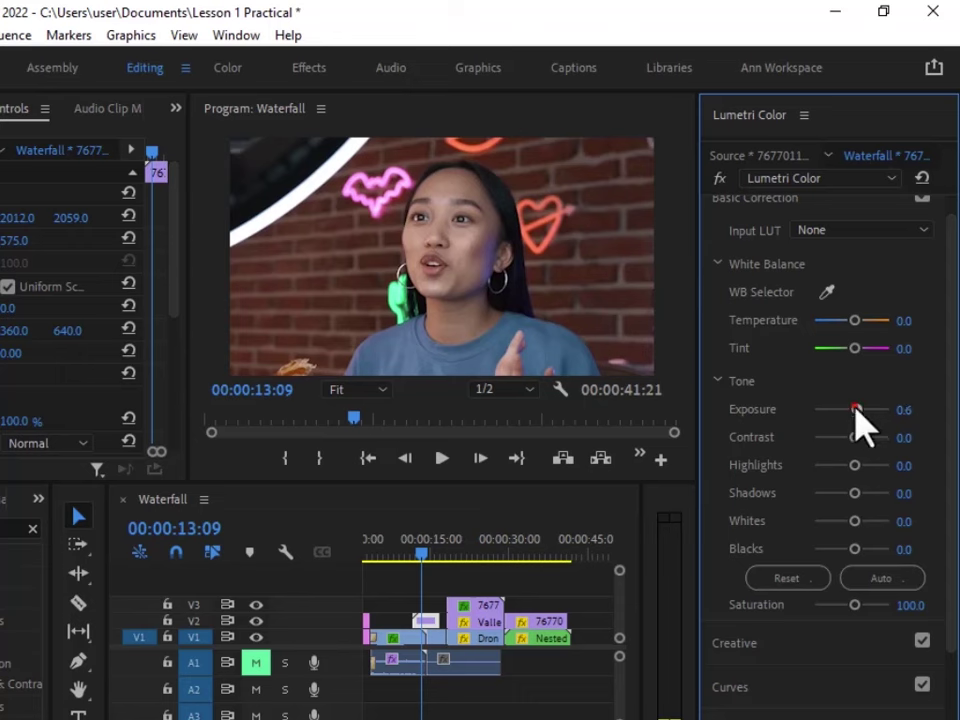
drag(856, 409, 866, 465)
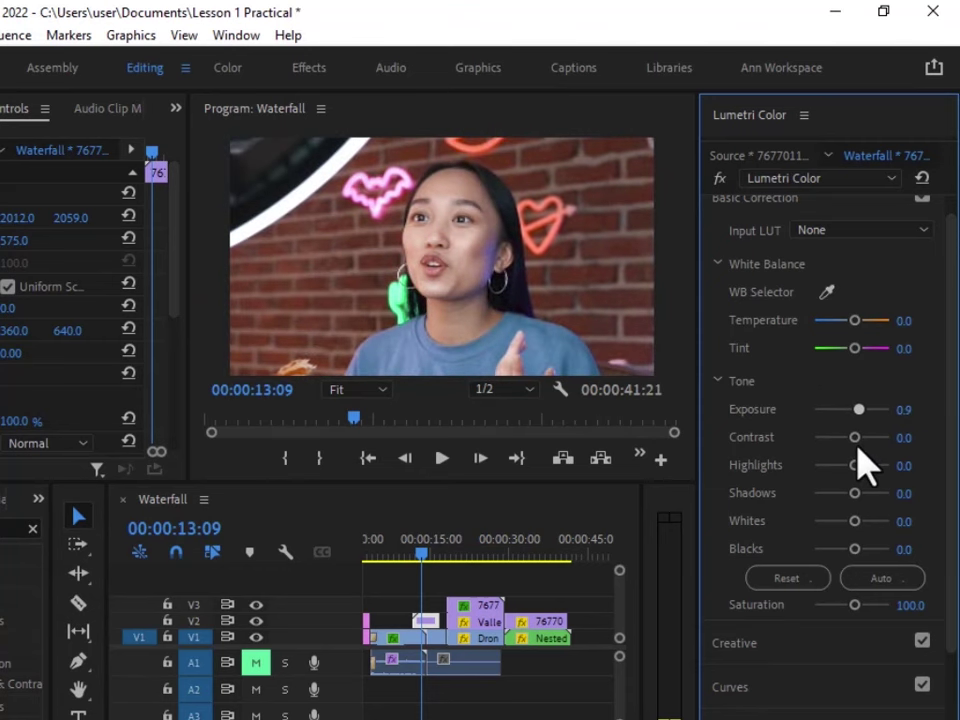
double_click(857, 410)
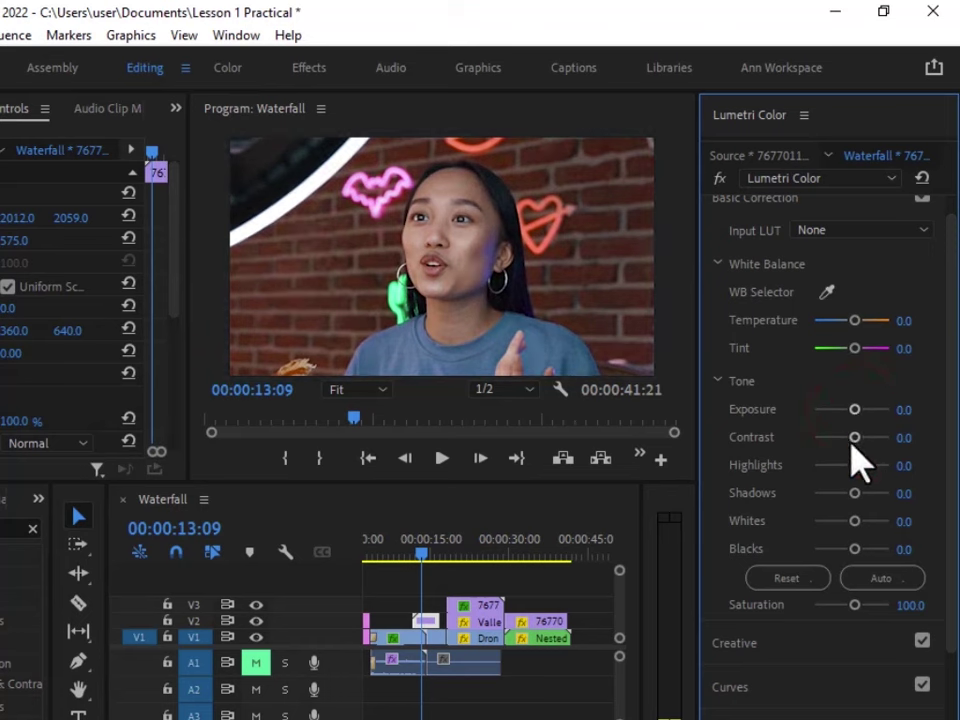
Try lower and higher Contrast on the clip, about -23.9 and 35.2, and reset the setting
drag(853, 438, 859, 442)
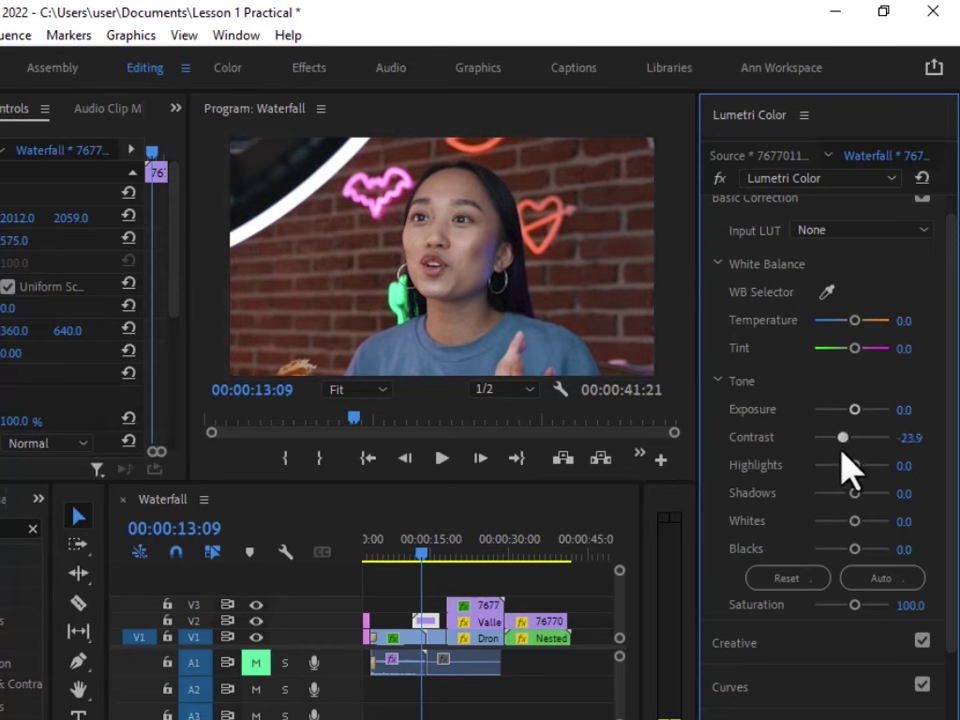
drag(827, 450, 855, 458)
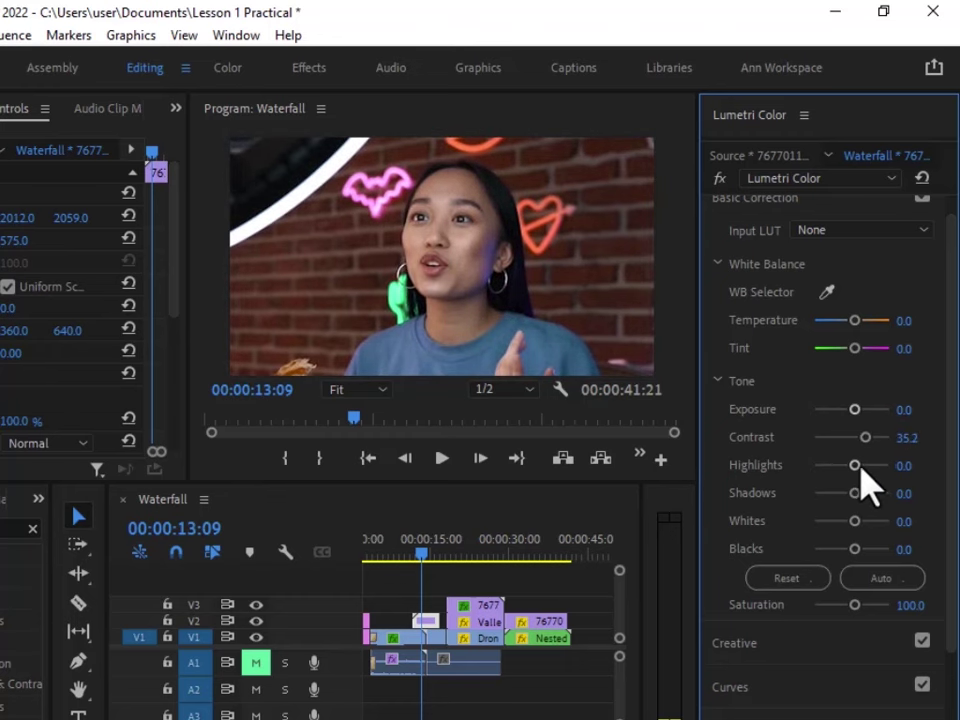
drag(865, 440, 836, 438)
double_click(845, 440)
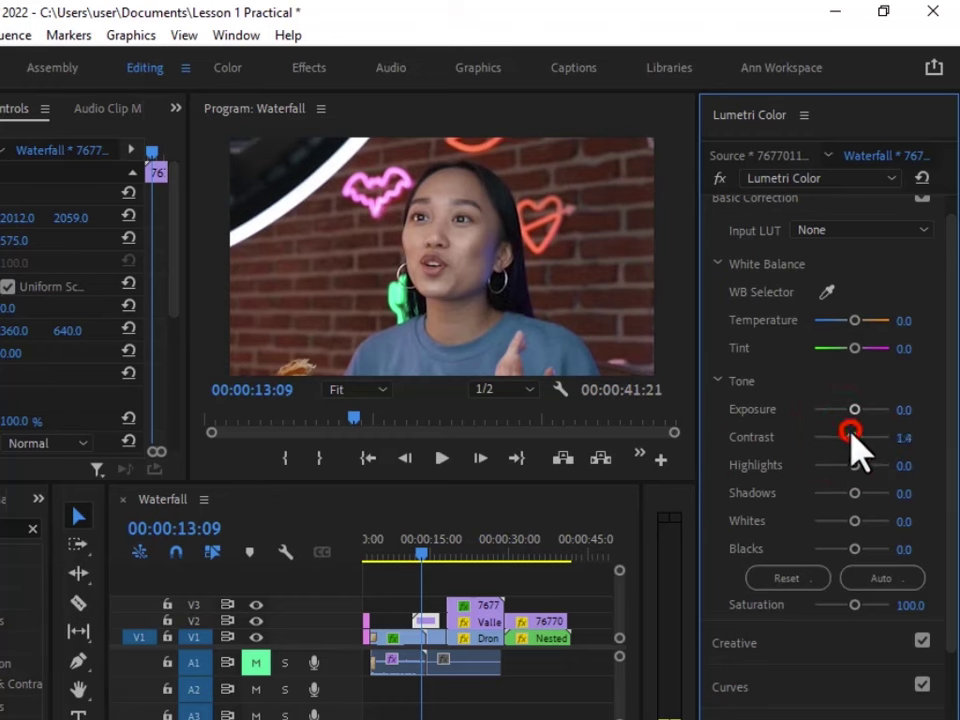
Set the clip's Contrast to 52.1 and Exposure to 0.9, and compare the image with Lumetri Color switched off and on
drag(850, 440, 862, 440)
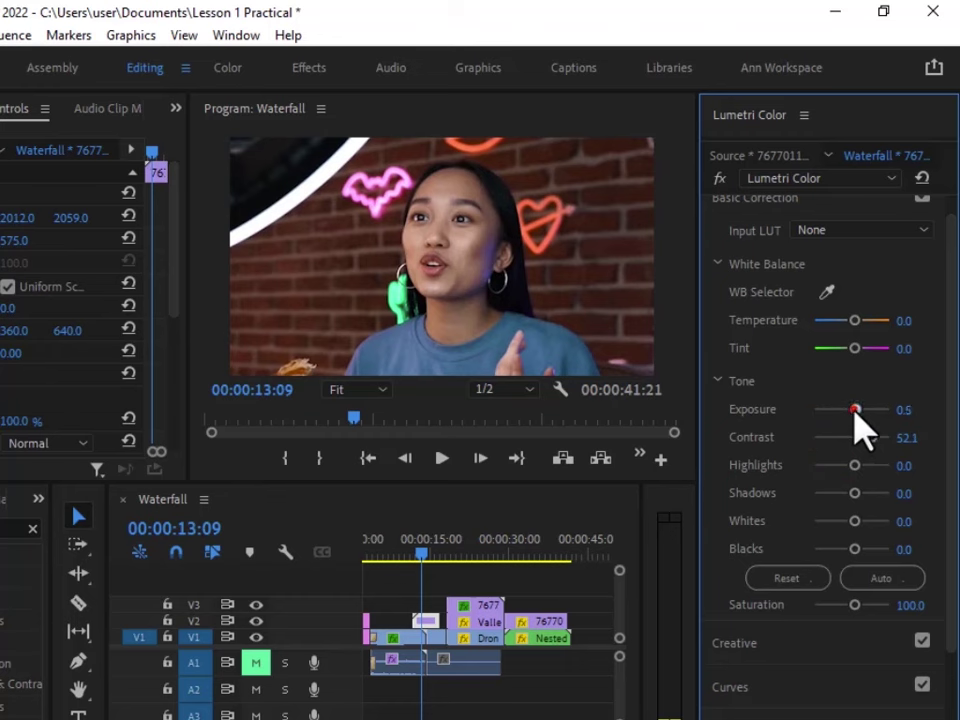
drag(856, 412, 859, 413)
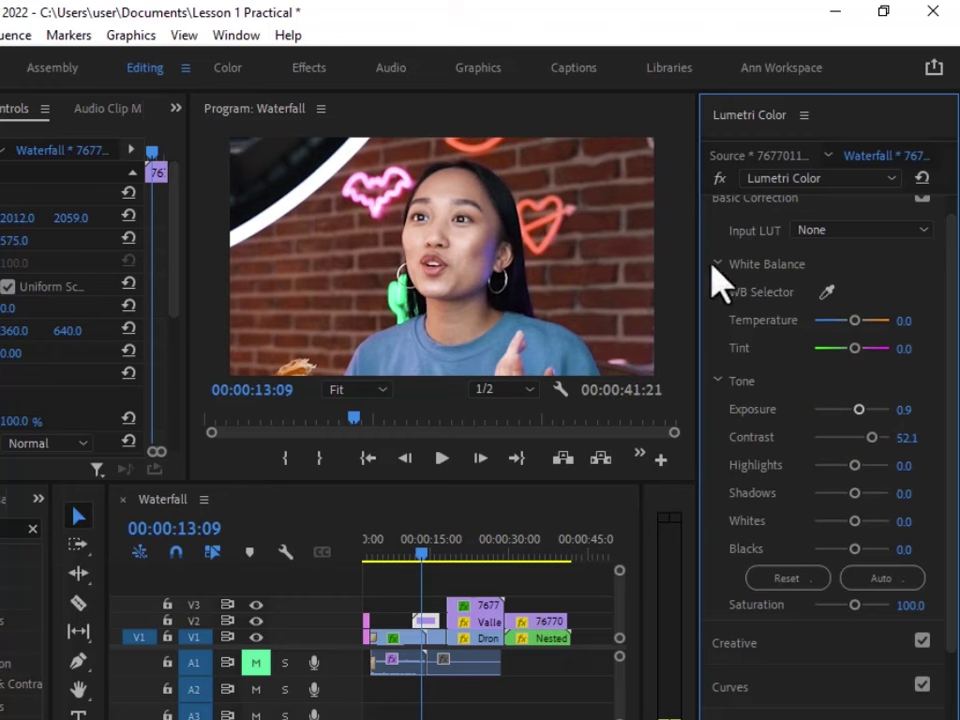
click(718, 179)
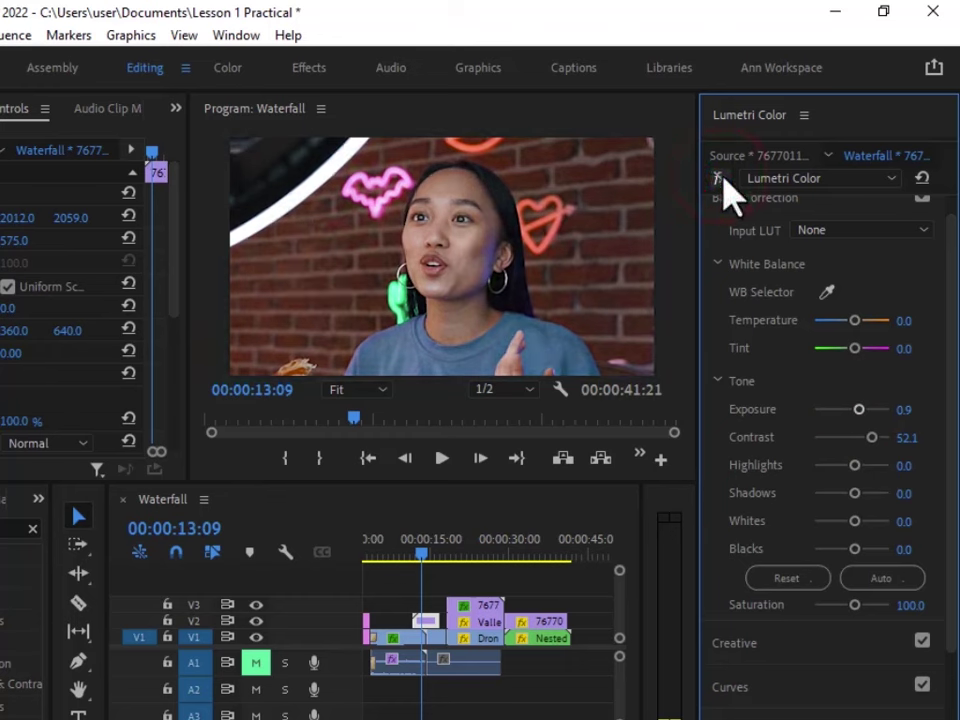
click(718, 179)
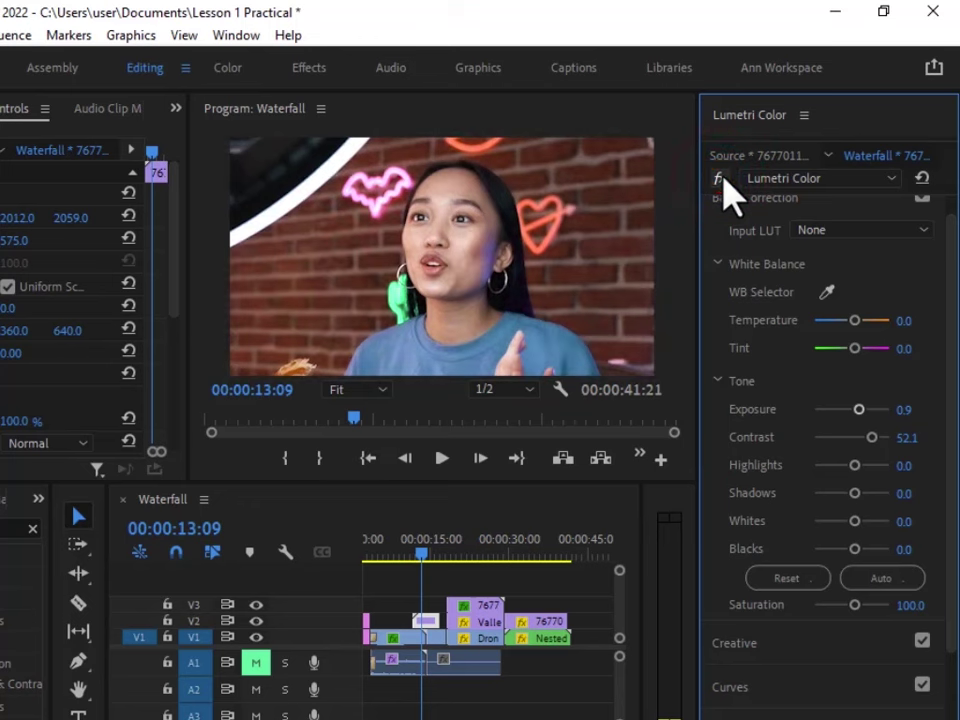
Compare the V2 clip with Lumetri Color off and on, and examine its Basic Correction values among the clip's effect settings
click(718, 179)
click(719, 179)
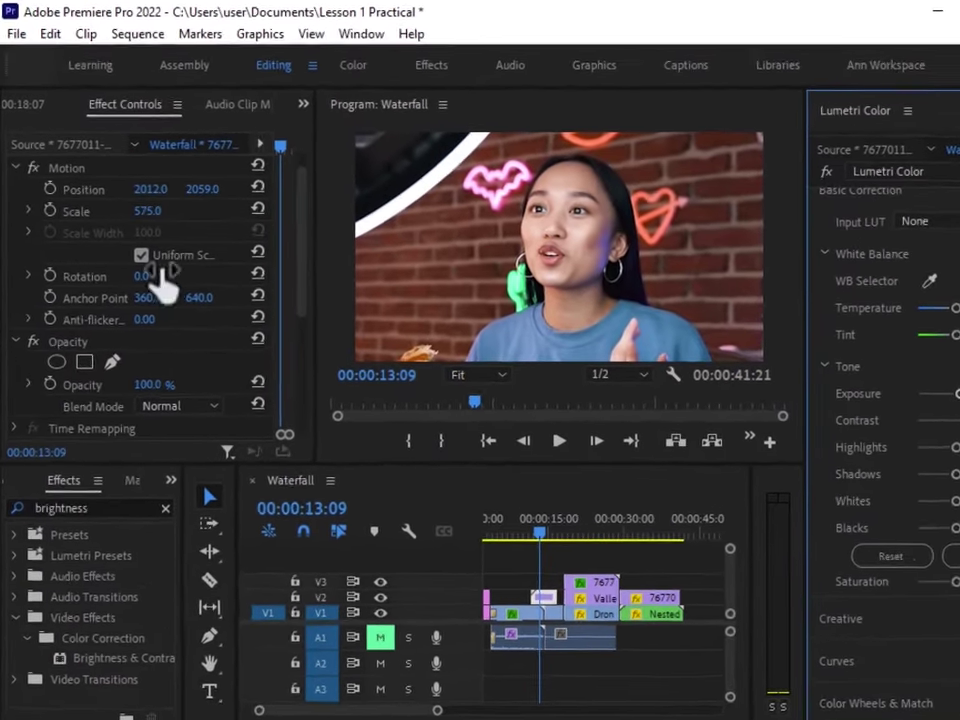
scroll(155, 250, down, 2)
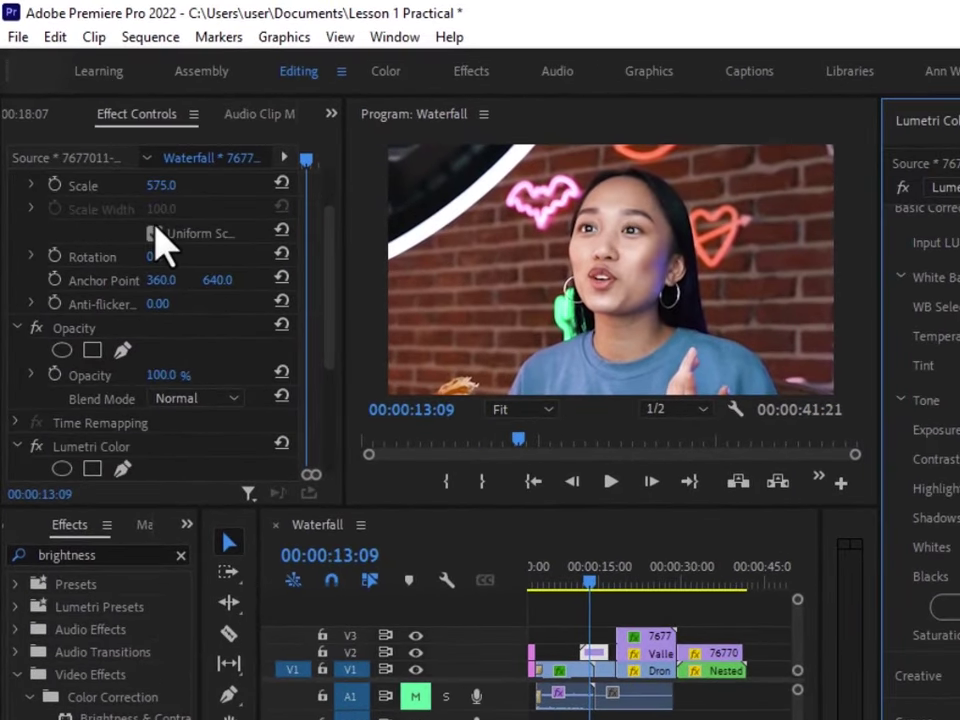
scroll(160, 240, down, 3)
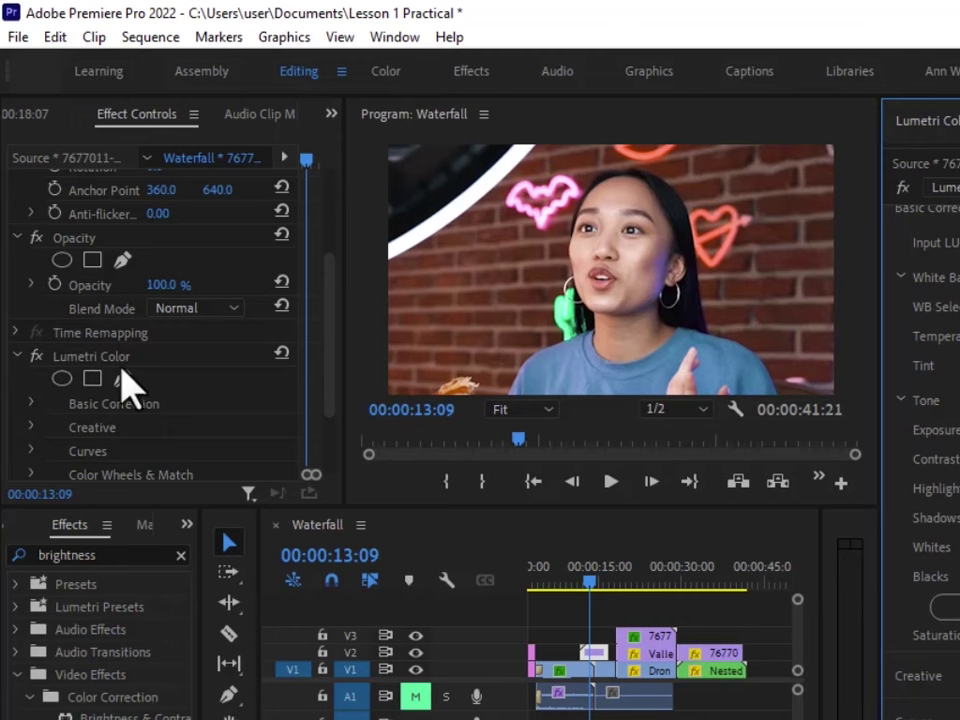
scroll(150, 375, down, 3)
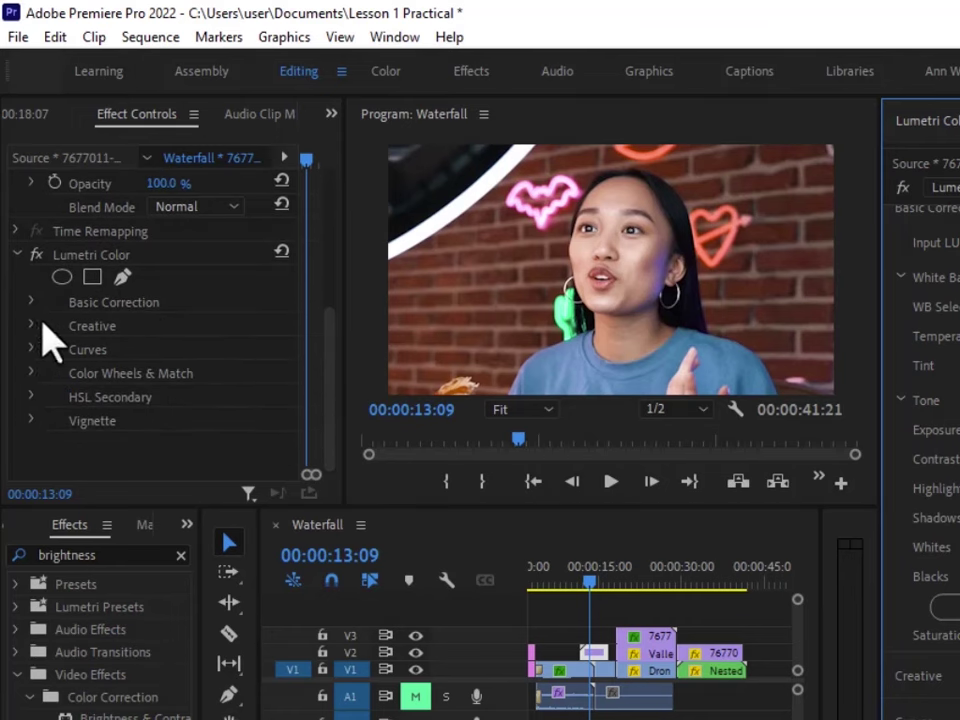
click(30, 300)
click(30, 300)
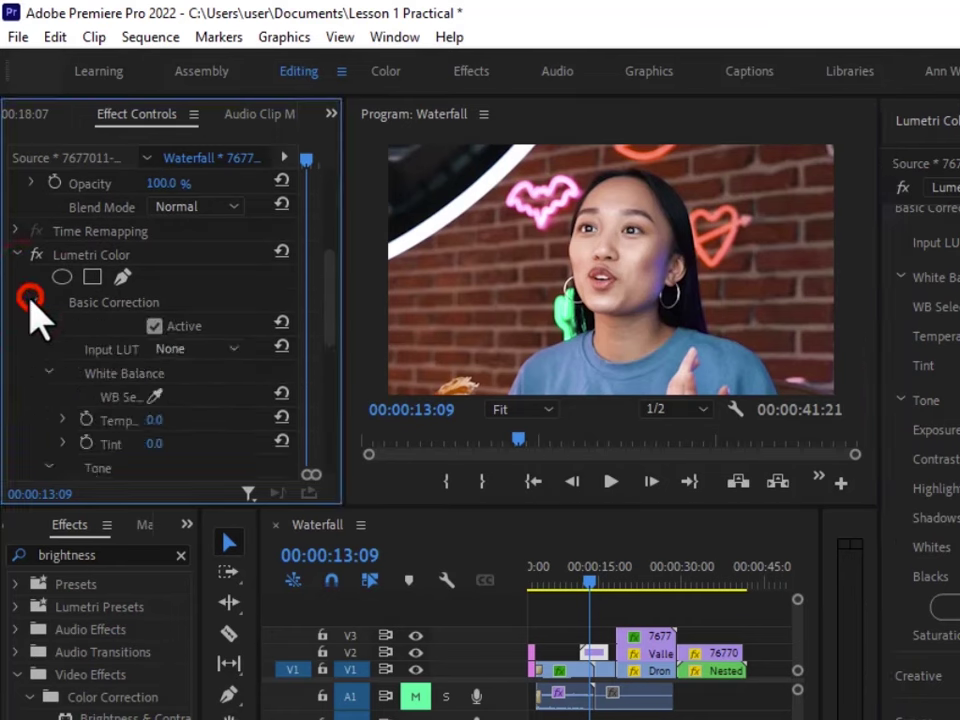
scroll(92, 354, down, 1)
scroll(95, 372, down, 3)
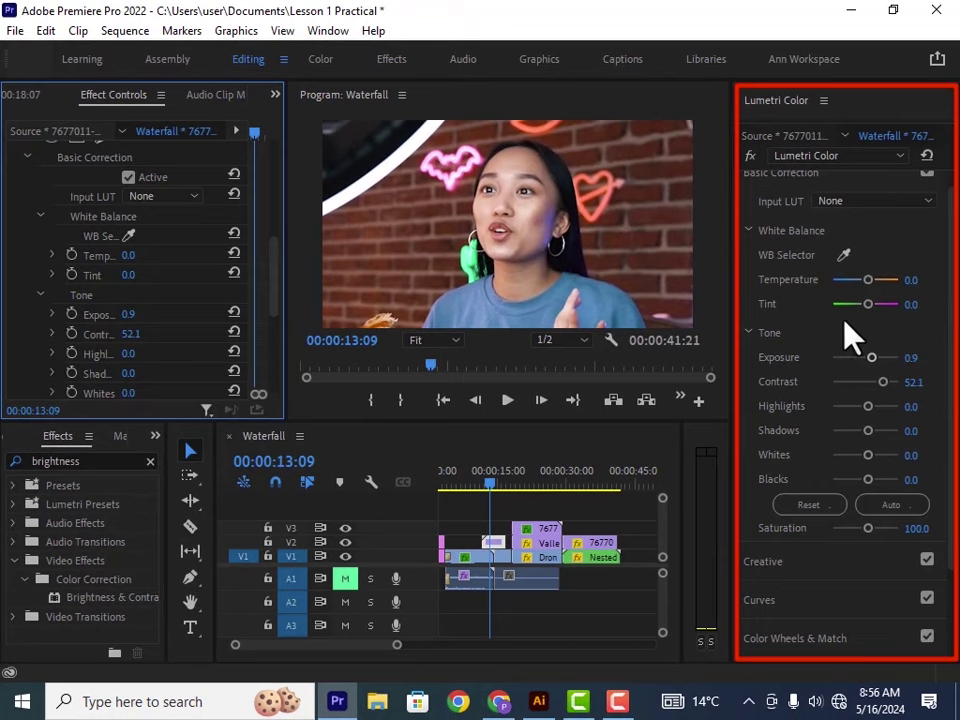
scroll(60, 330, up, 3)
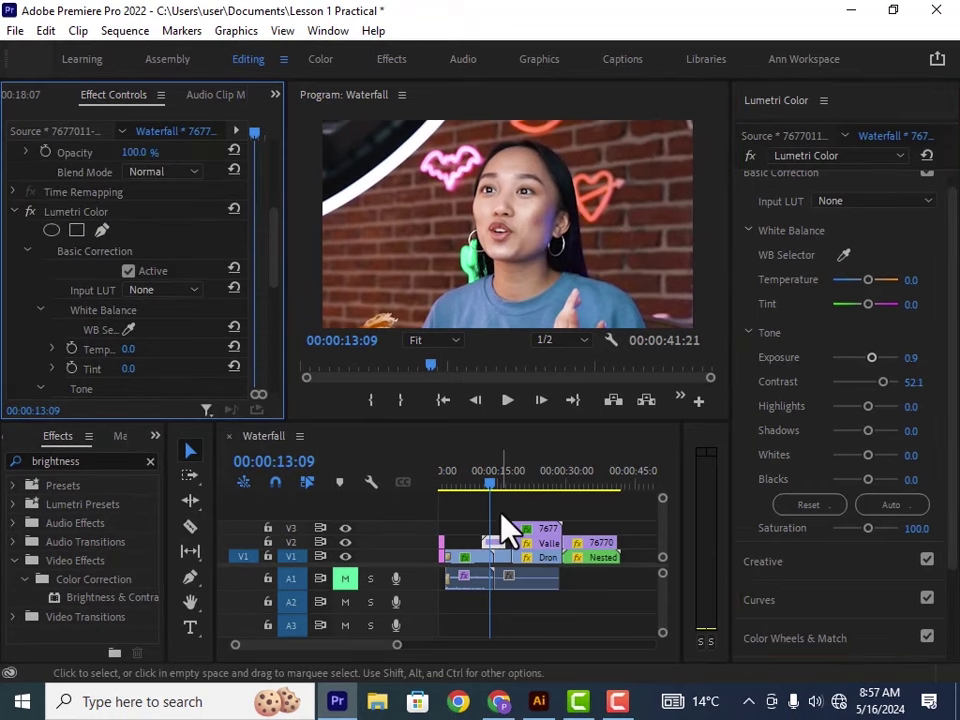
Return the playhead to 00:00:12:23 and copy the Lumetri Color effect from the Waterfall clip on V1
drag(493, 489, 535, 515)
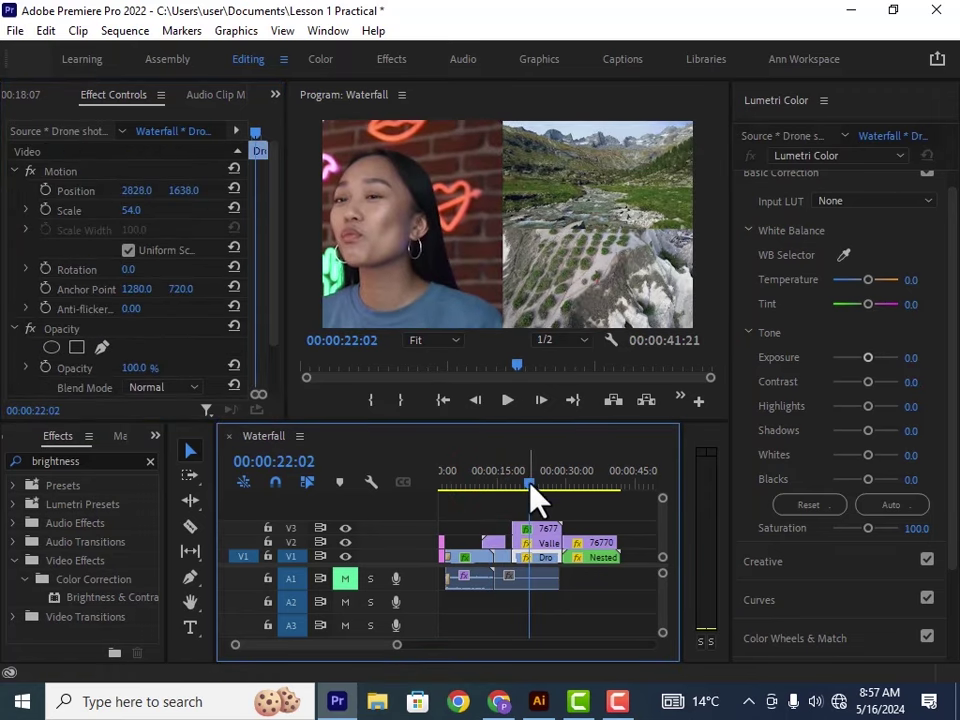
drag(530, 488, 489, 490)
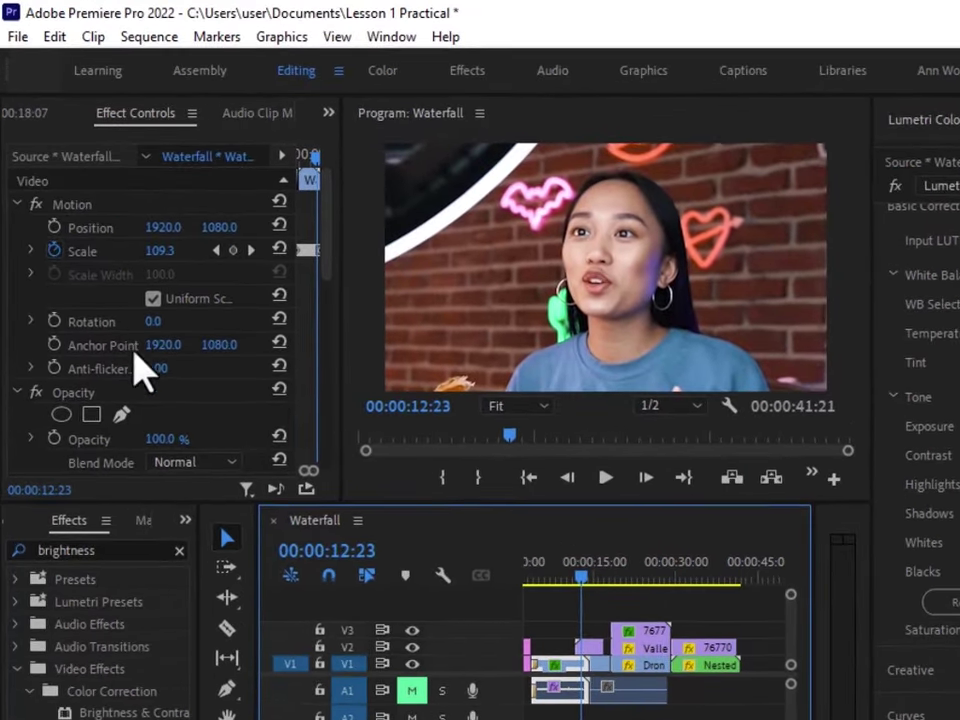
scroll(152, 395, down, 5)
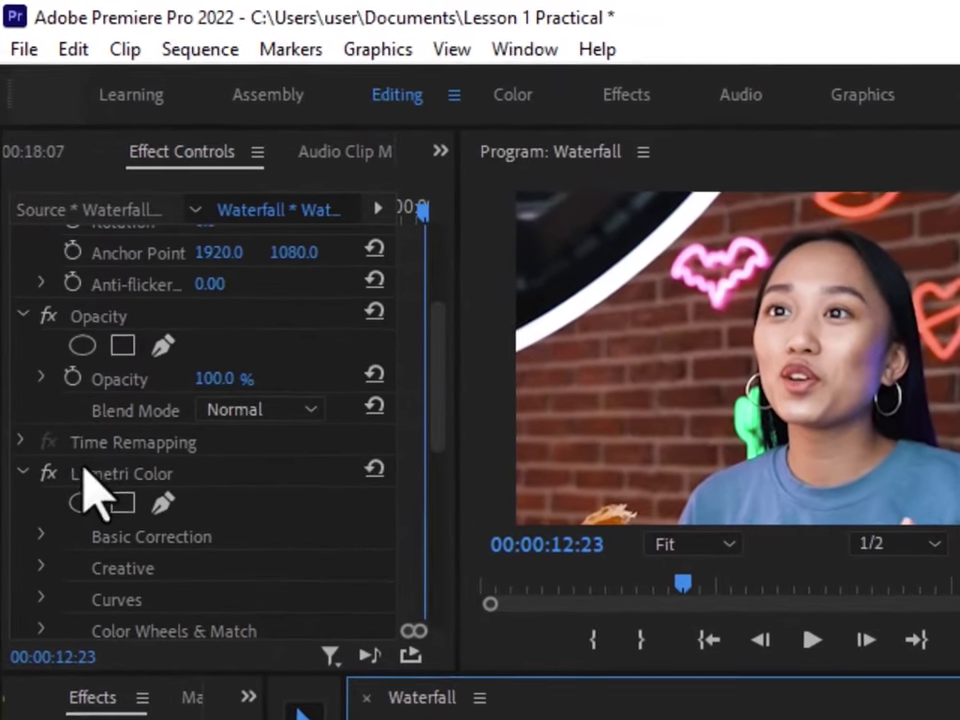
click(56, 352)
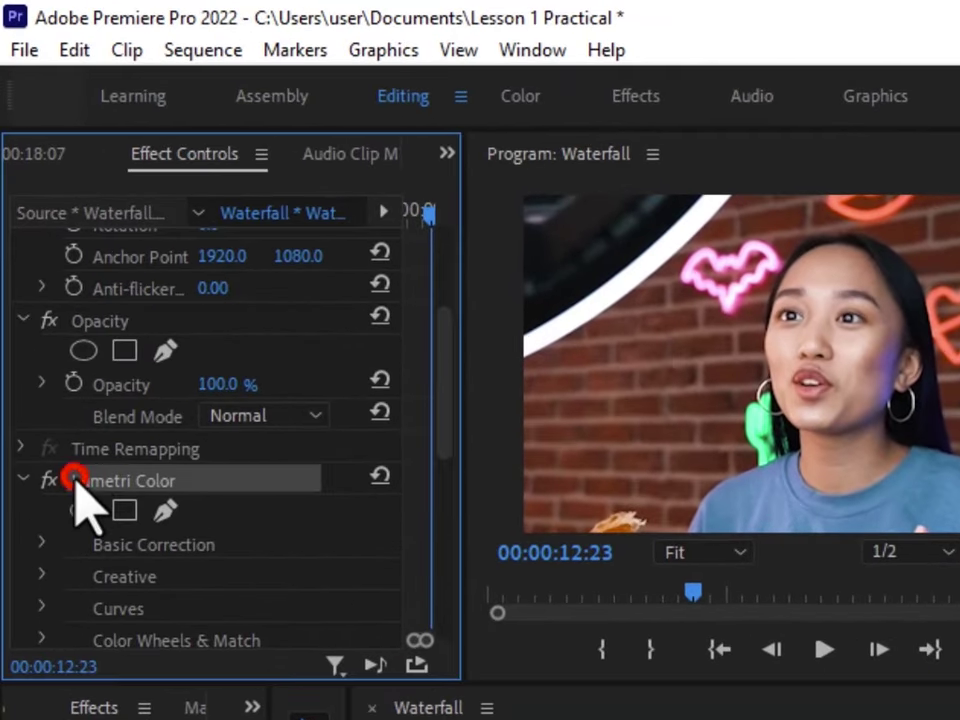
right_click(100, 482)
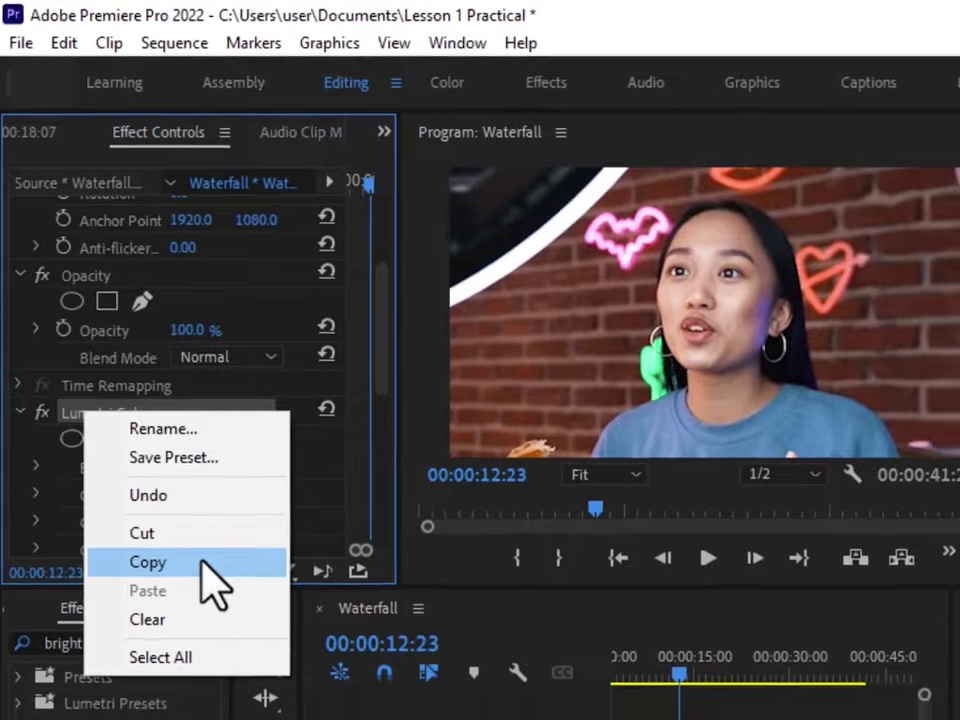
click(203, 562)
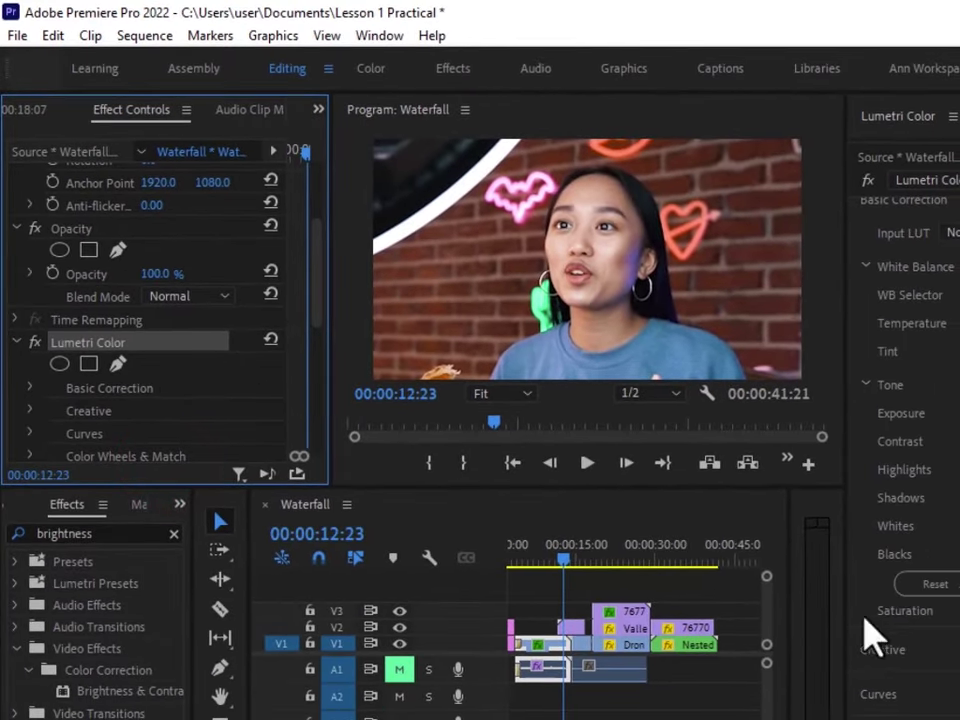
Paste the copied Lumetri Color effect onto the 7677 clip on V3 and scrub through the sequence to review it
drag(563, 560, 612, 580)
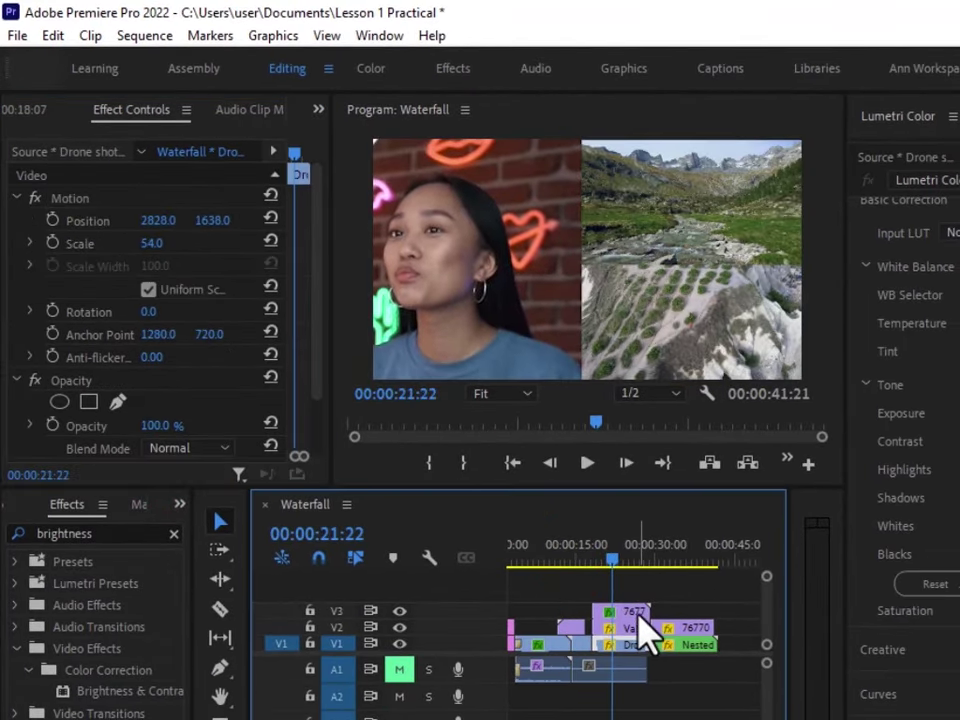
click(638, 615)
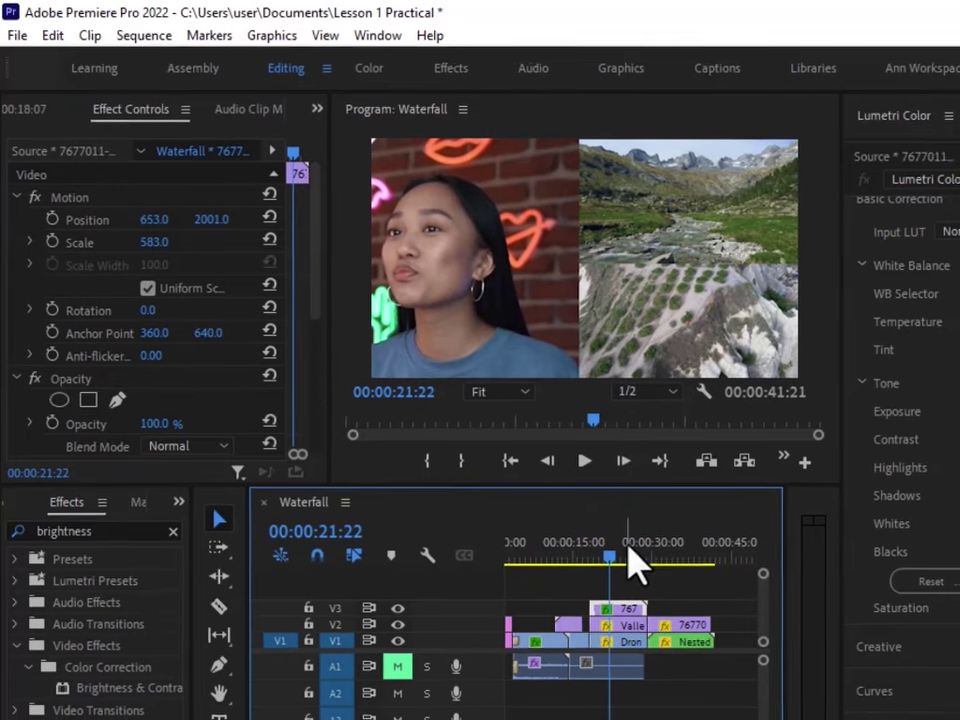
key(ctrl+v)
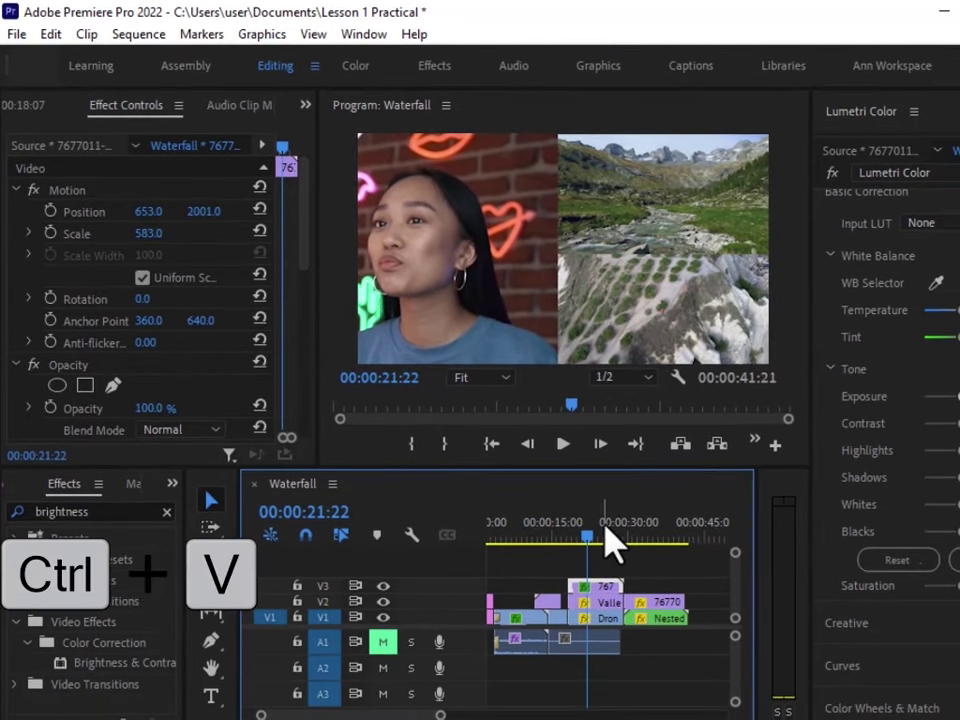
mouse_move(590, 555)
mouse_down()
mouse_move(621, 568)
mouse_move(611, 561)
mouse_move(605, 572)
mouse_move(597, 557)
mouse_up()
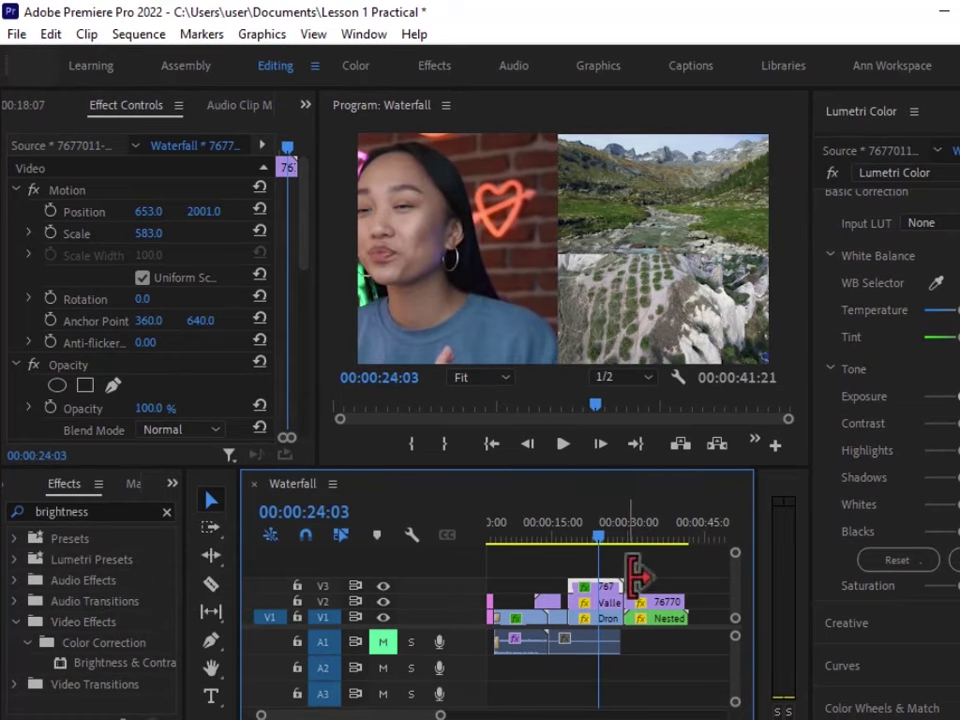
drag(598, 552, 636, 615)
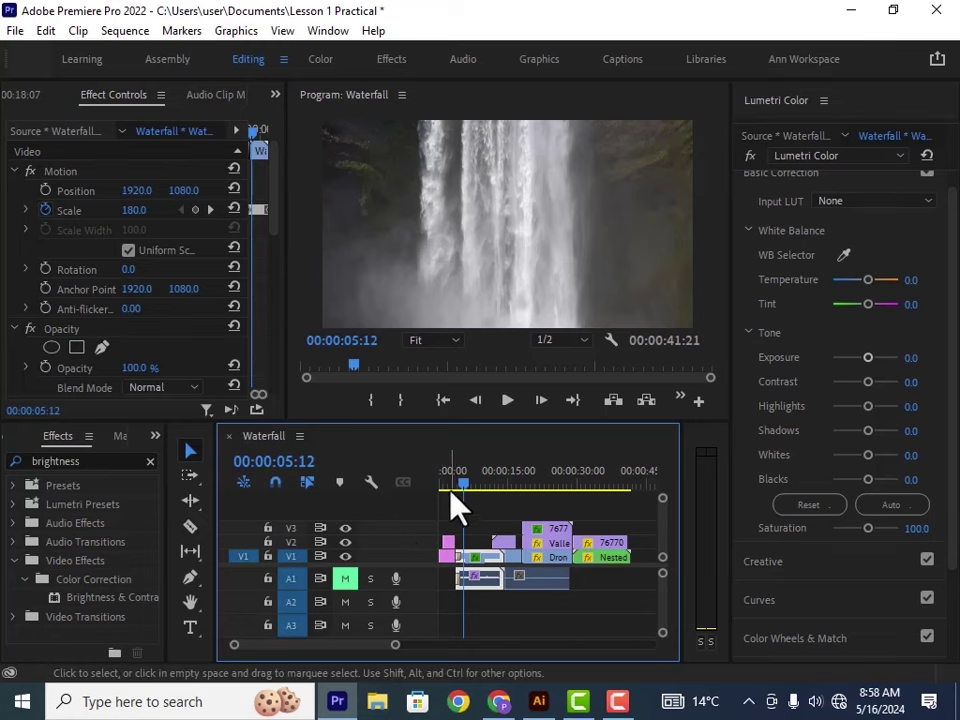
Apply automatic tone correction to the Waterfall clip at 00:00:07:13, and compare the image with Lumetri Color off and on
drag(461, 484, 474, 487)
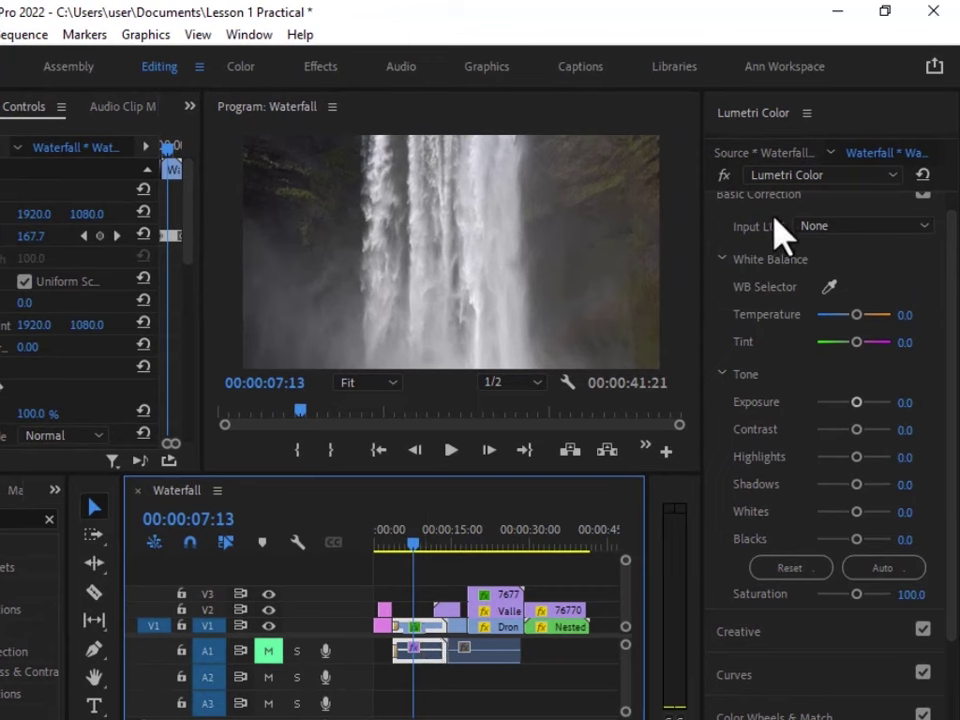
scroll(826, 318, up, 1)
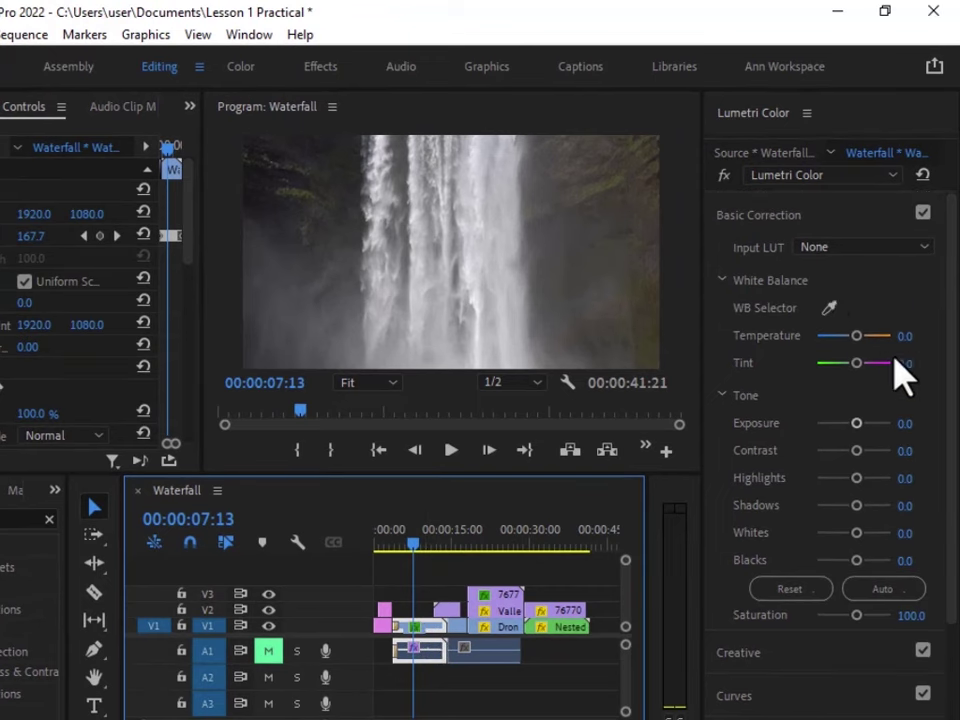
scroll(892, 368, down, 1)
scroll(880, 390, down, 1)
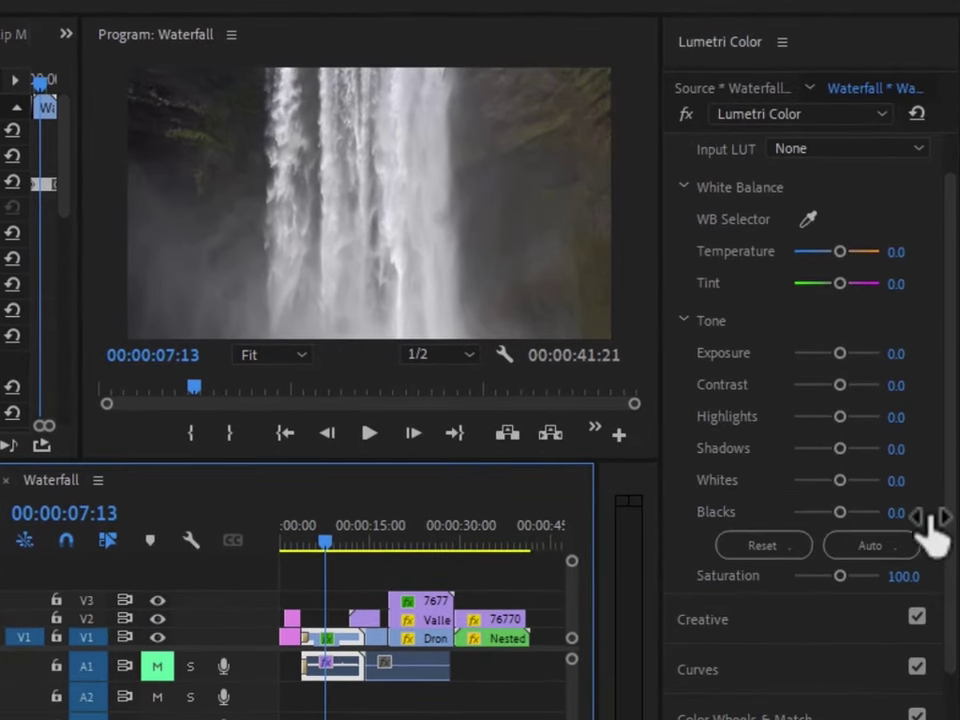
click(893, 551)
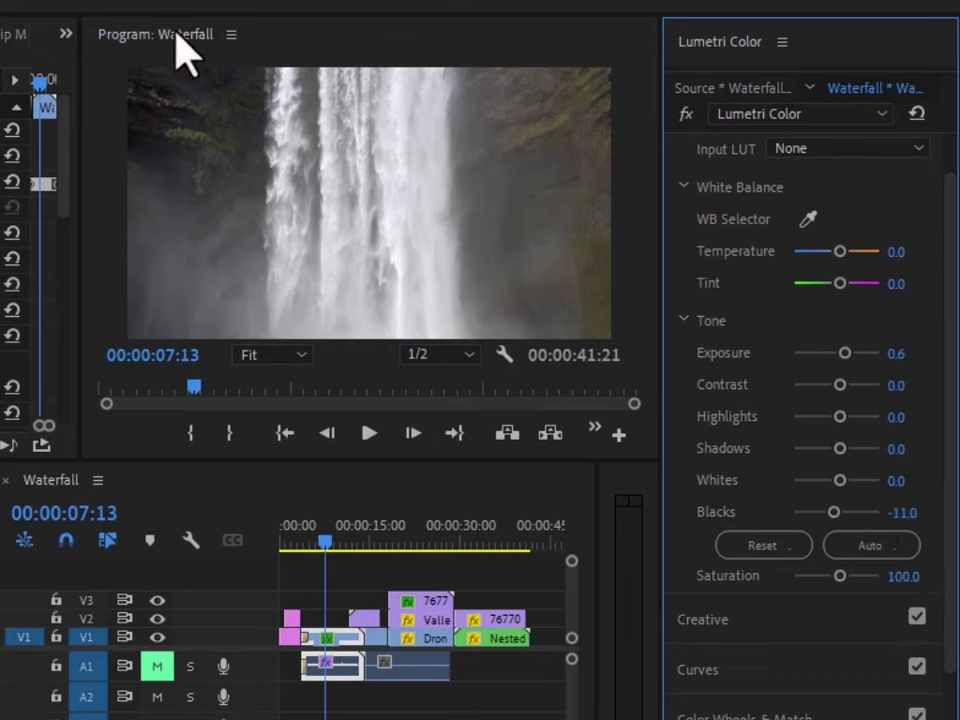
click(685, 114)
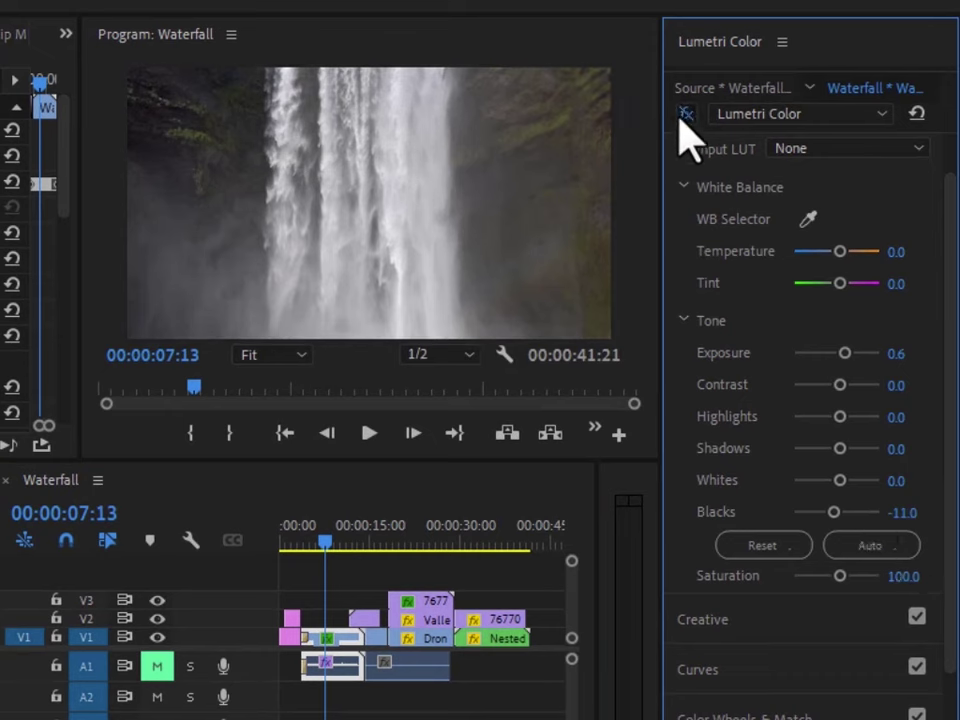
click(685, 114)
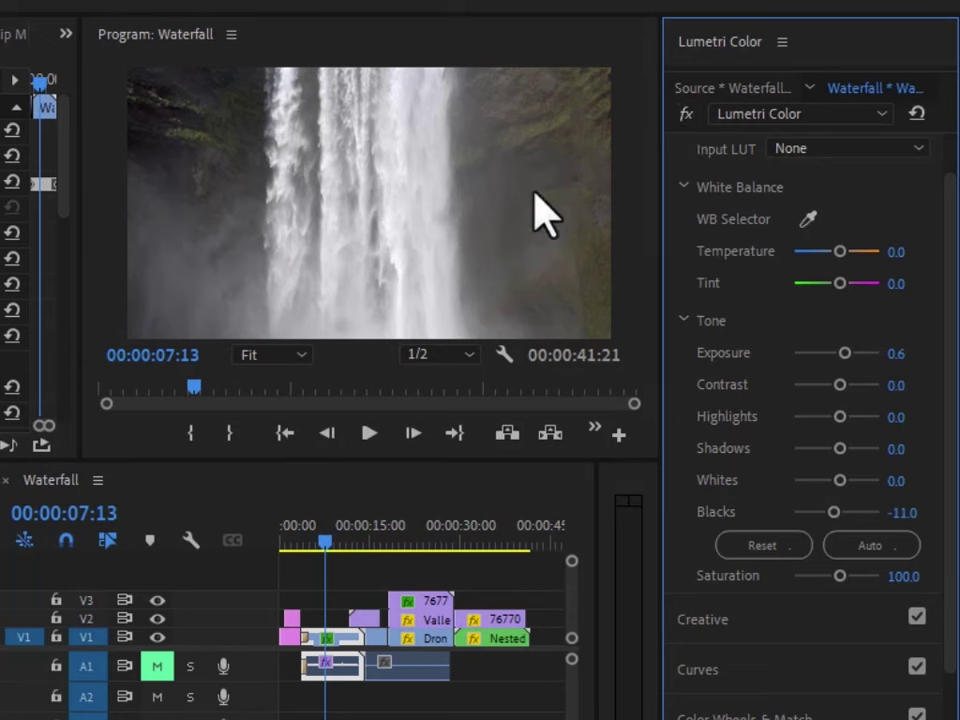
click(685, 114)
click(685, 114)
Auto-correct the tone of the full-frame drone shot at 00:00:17:17, and compare the image with Lumetri Color off and on
drag(329, 548, 388, 560)
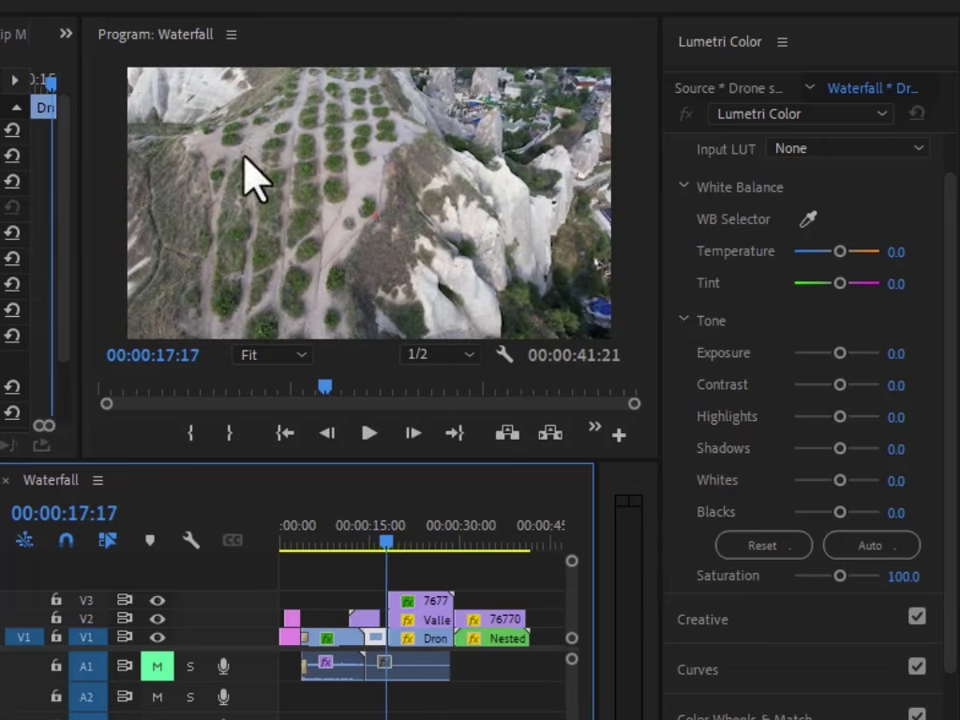
click(868, 550)
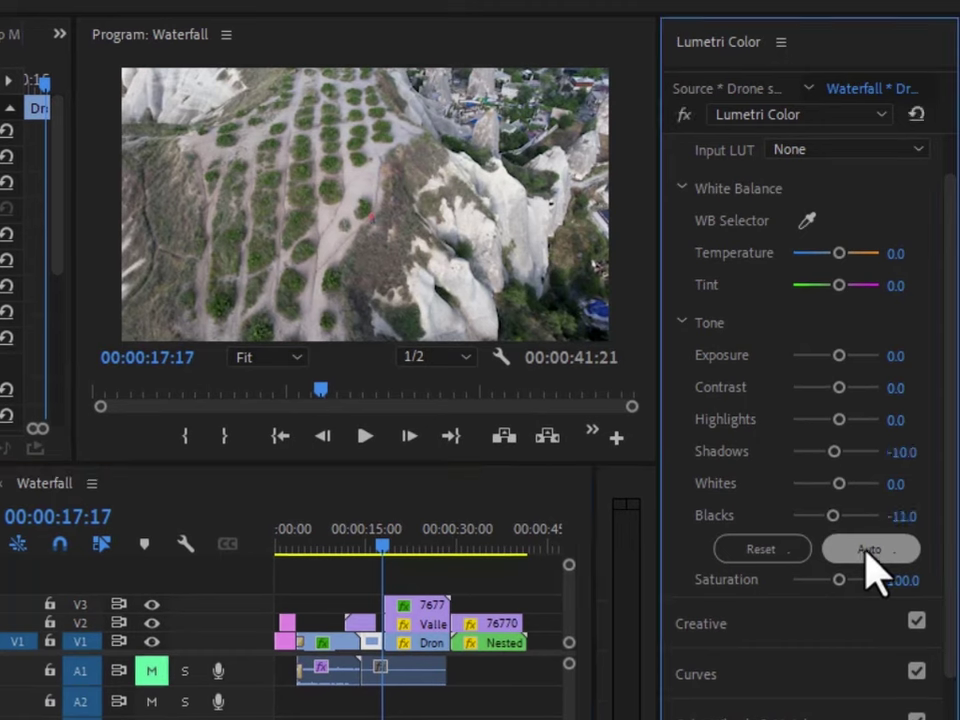
click(682, 122)
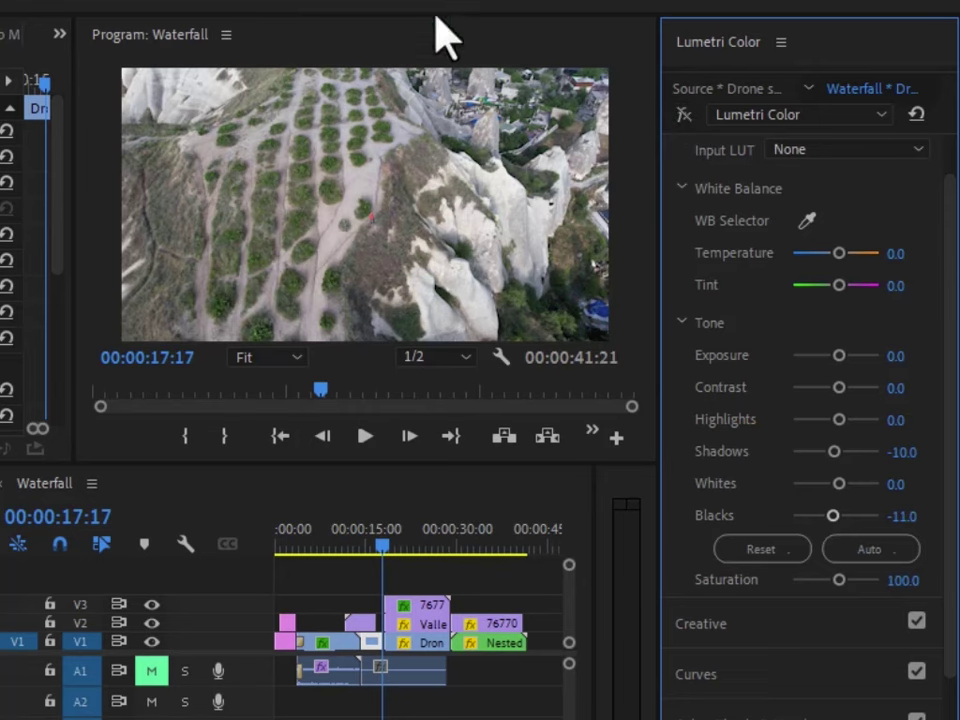
click(682, 114)
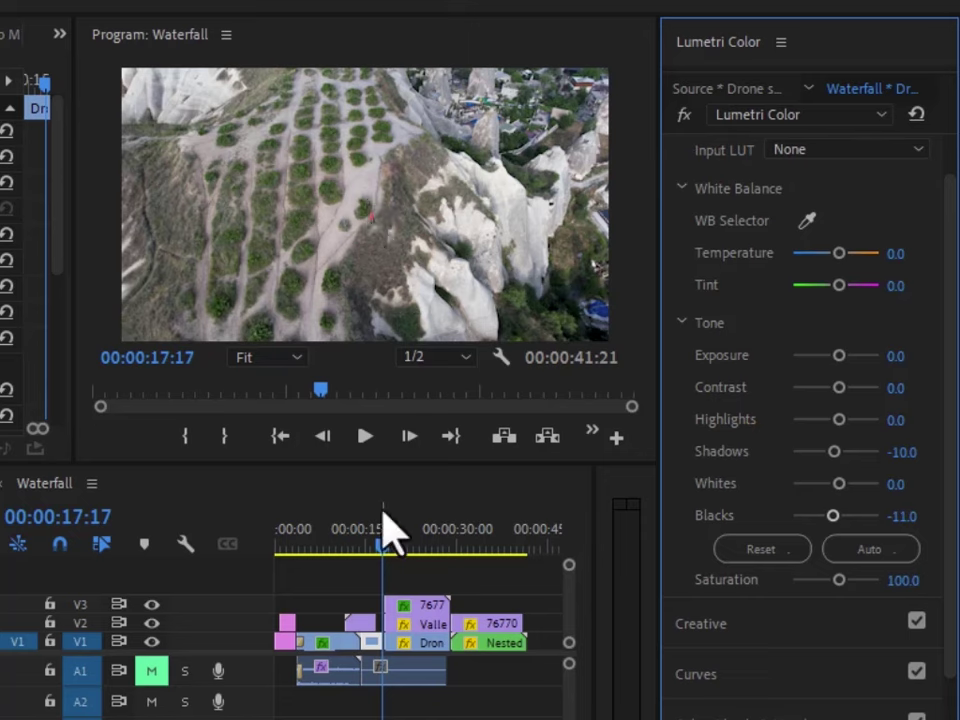
Apply automatic tone correction to the split-screen drone clip on V1 and the Valleys clip on V2 at 00:00:23:04
drag(388, 530, 414, 562)
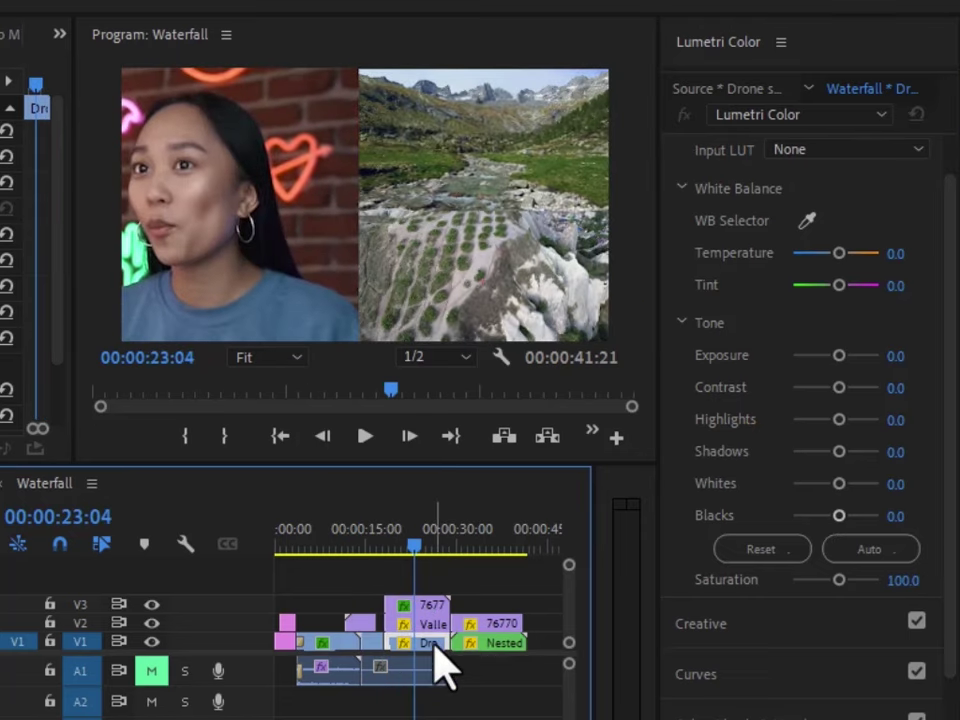
click(866, 552)
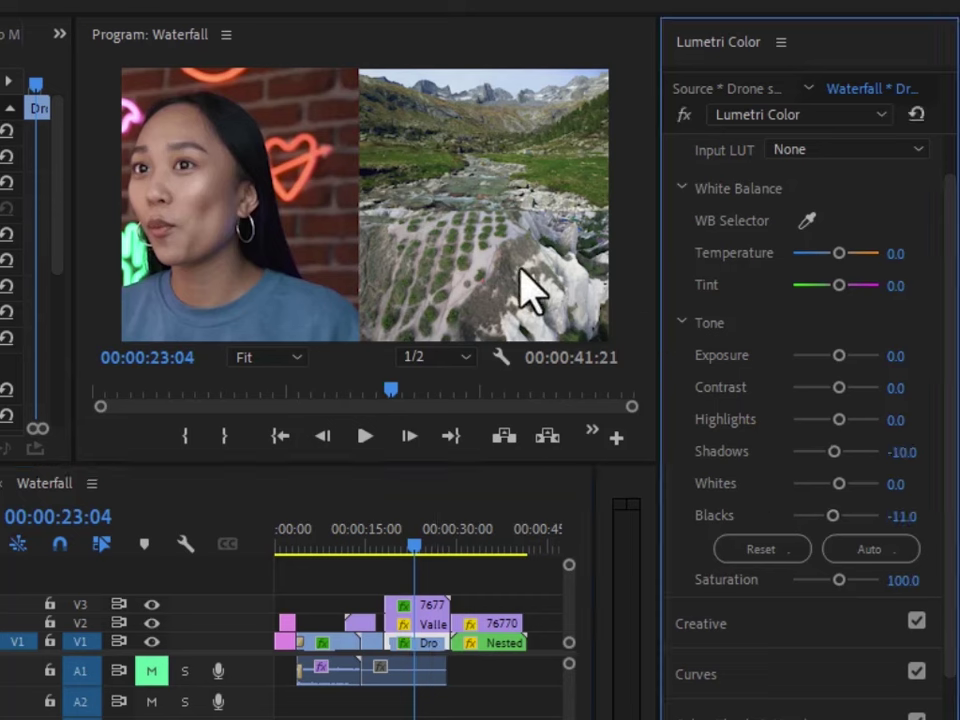
click(430, 623)
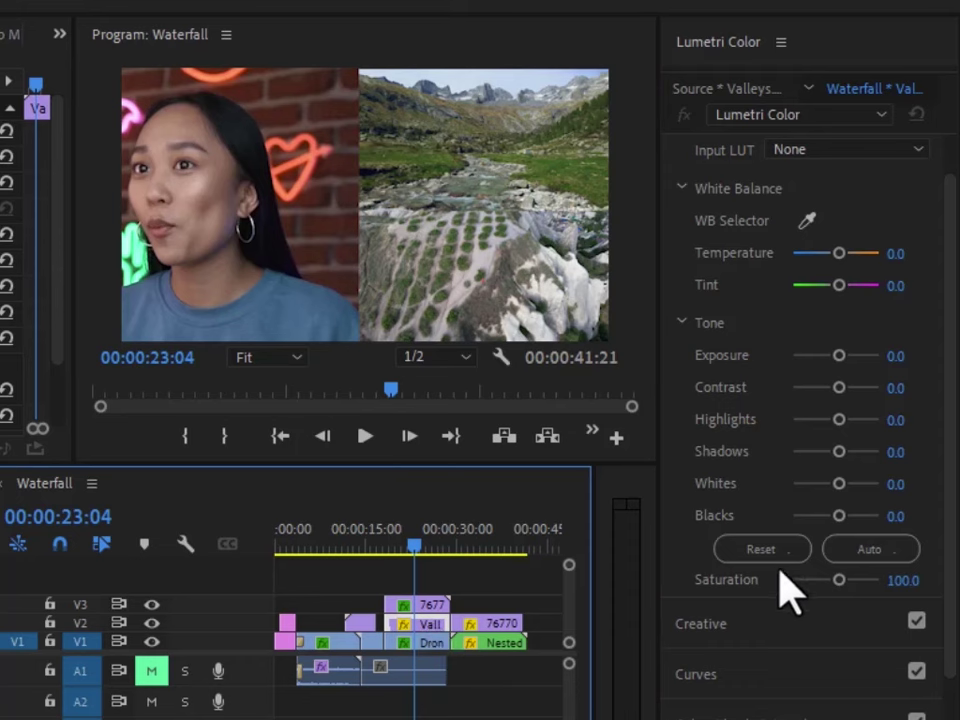
click(857, 560)
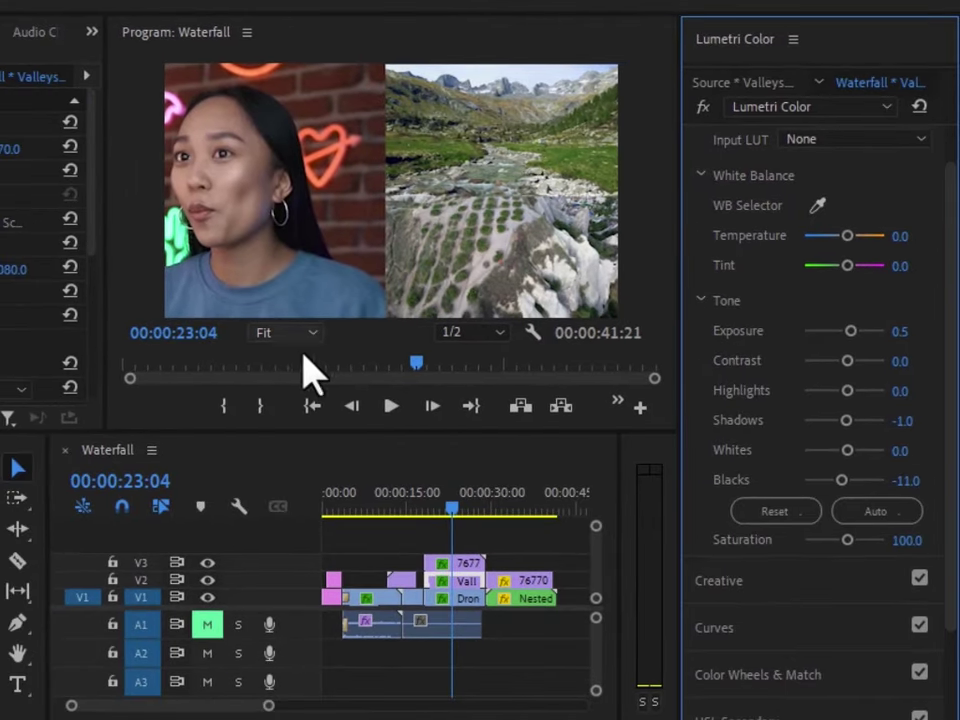
Zoom the program preview to 75%, step back to 00:00:23:00 and inspect the corrected Valleys footage up close
click(310, 337)
click(318, 482)
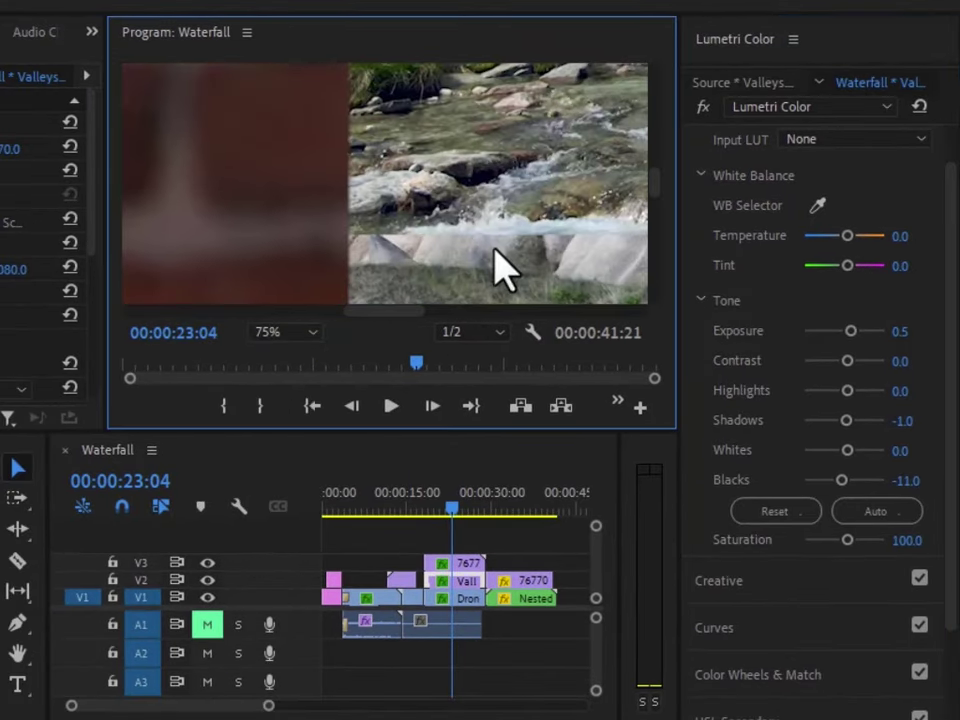
key(Left)
key(Left)
key(Left)
key(Left)
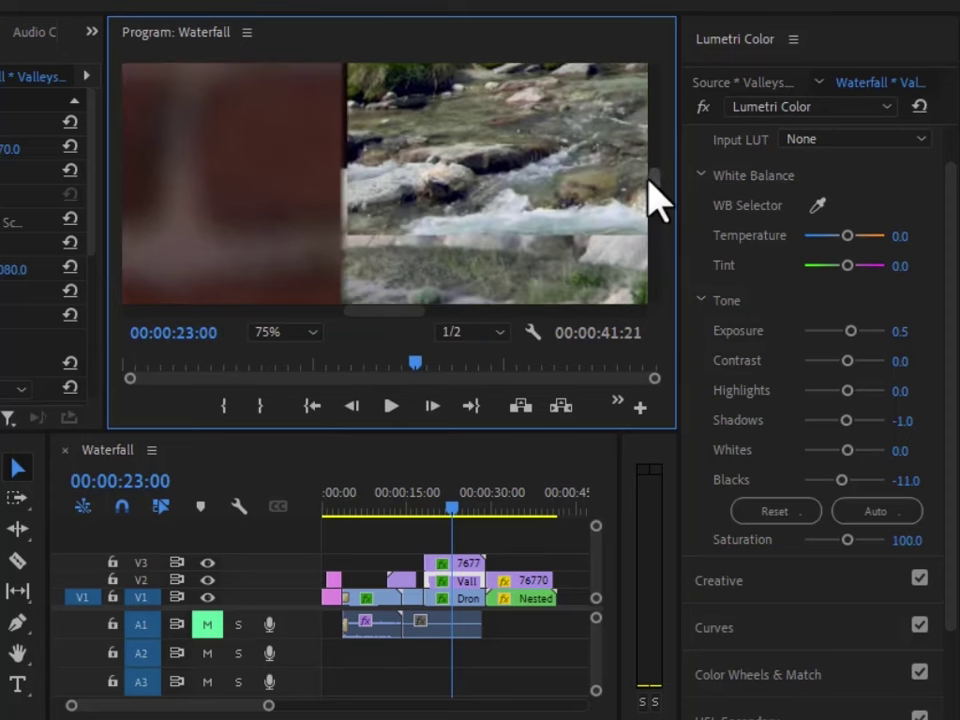
mouse_move(650, 182)
mouse_down()
mouse_move(656, 107)
mouse_move(659, 177)
mouse_up()
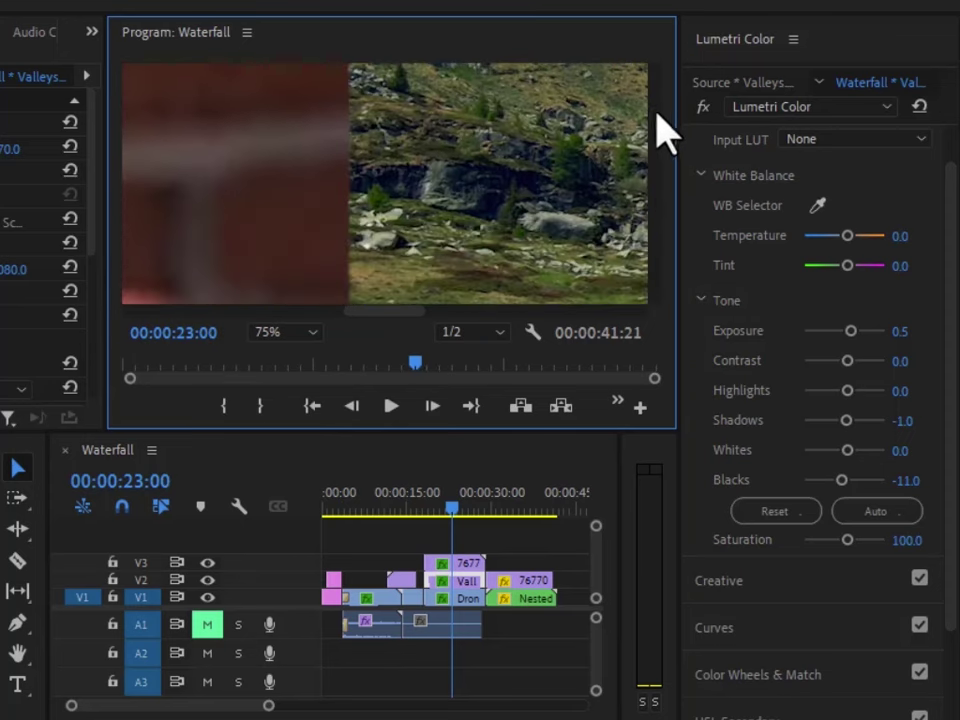
Compare the Valleys footage at 00:00:23:00 with Lumetri Color off and on, and fit the program preview to its window
click(704, 108)
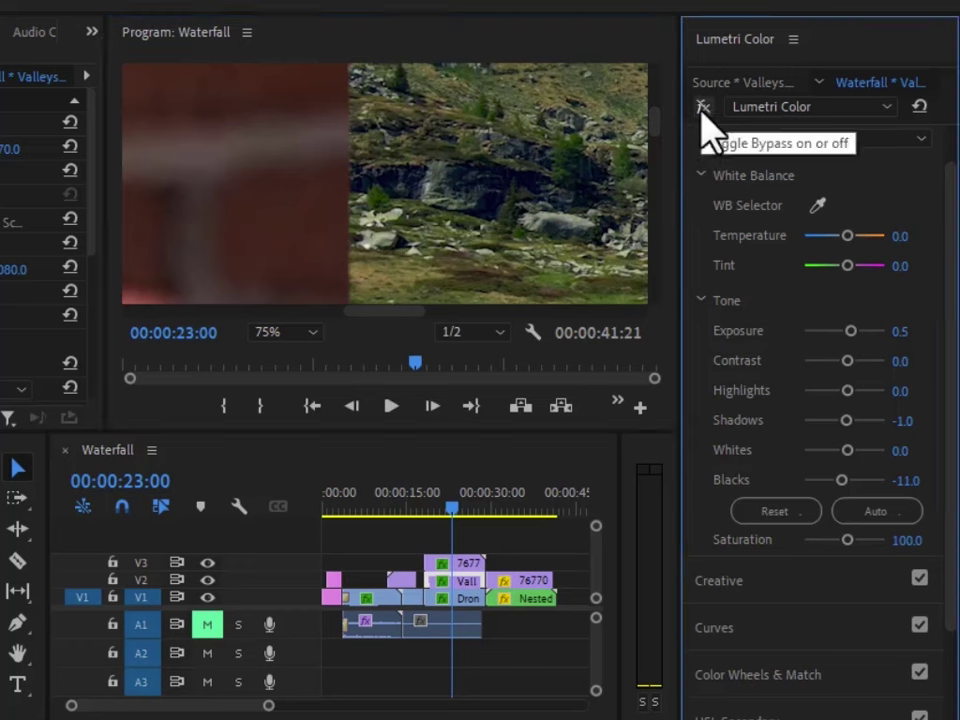
click(703, 106)
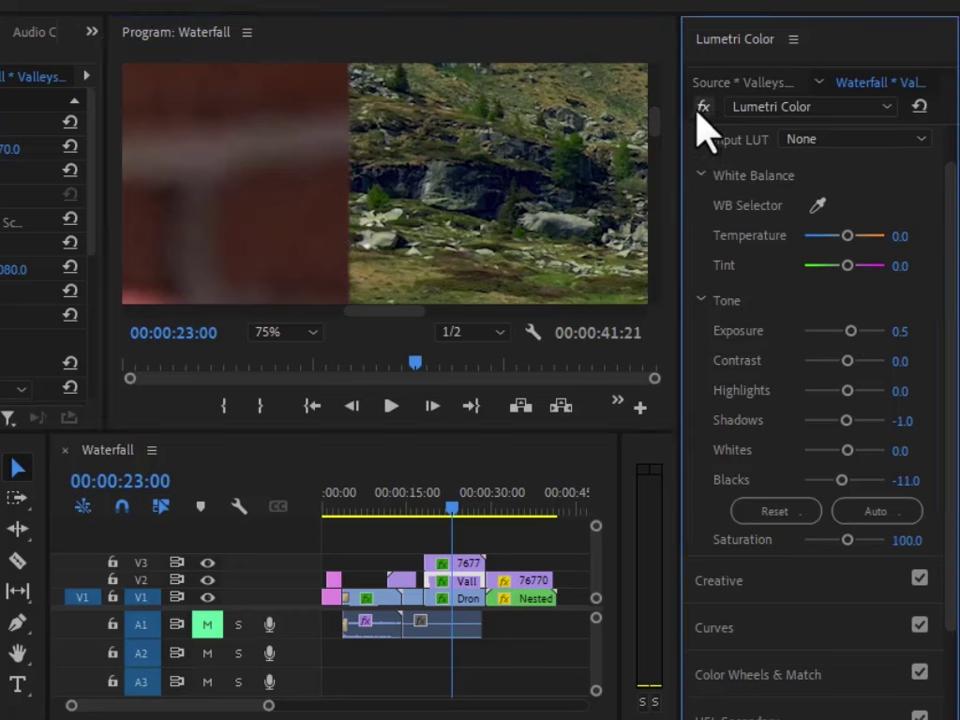
click(701, 107)
click(318, 331)
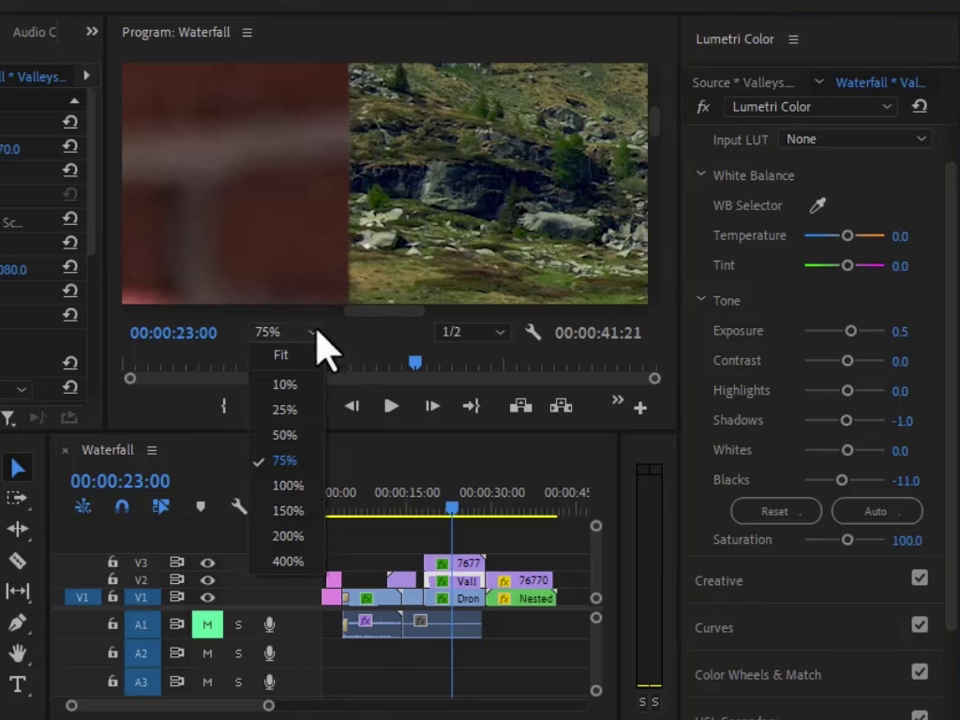
click(311, 356)
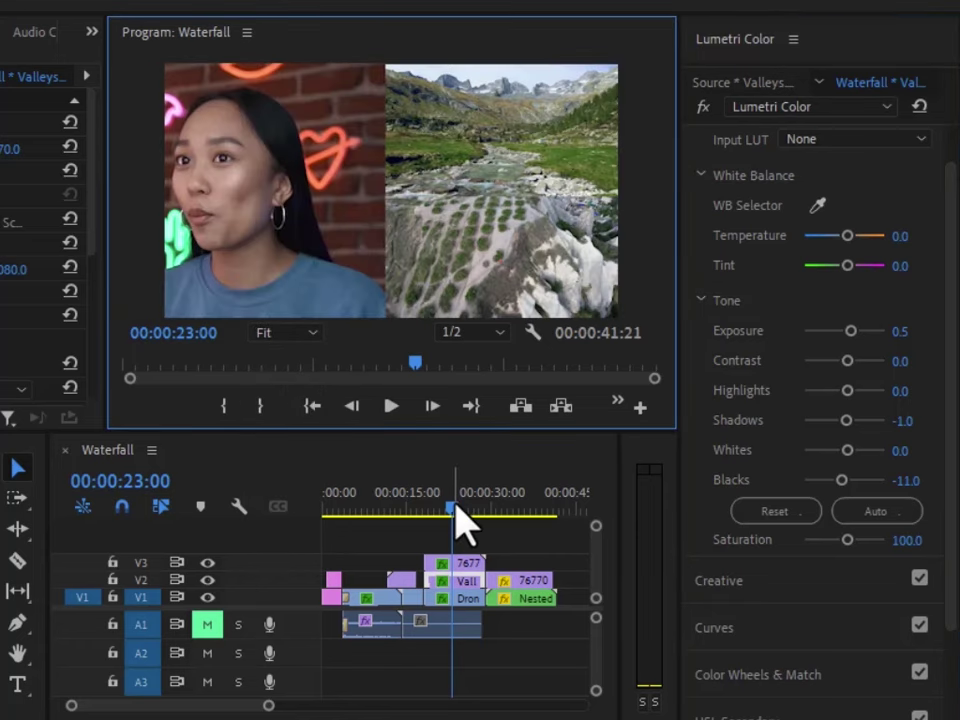
Auto-correct the tone of the nested clip on V1 at 00:00:33:03, and compare the image at 00:00:37:05 with Lumetri Color off and on
drag(460, 520, 532, 545)
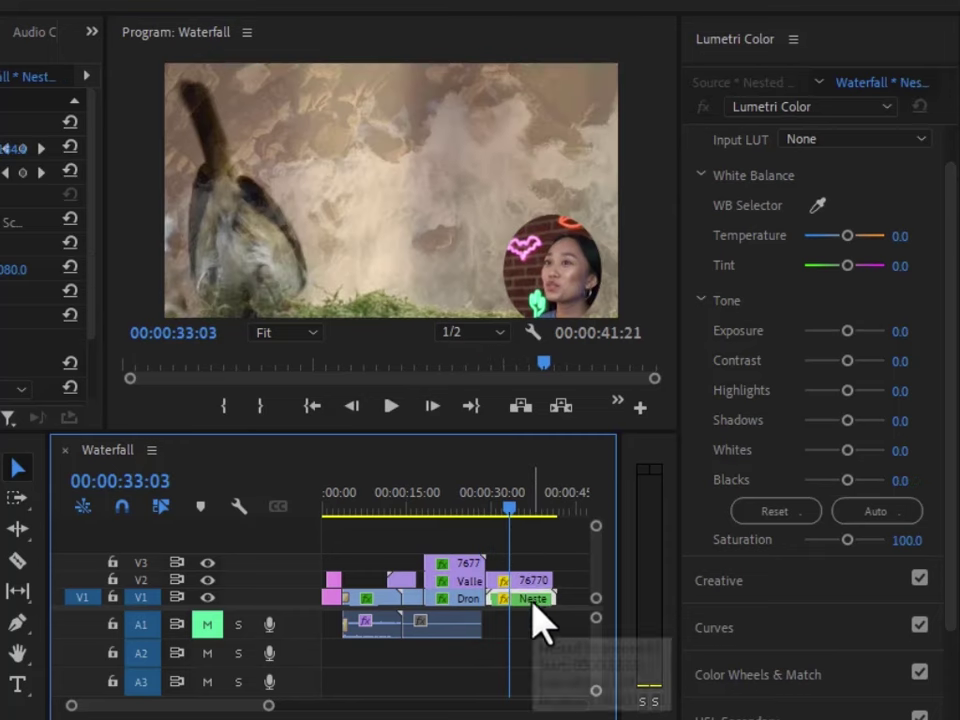
click(882, 522)
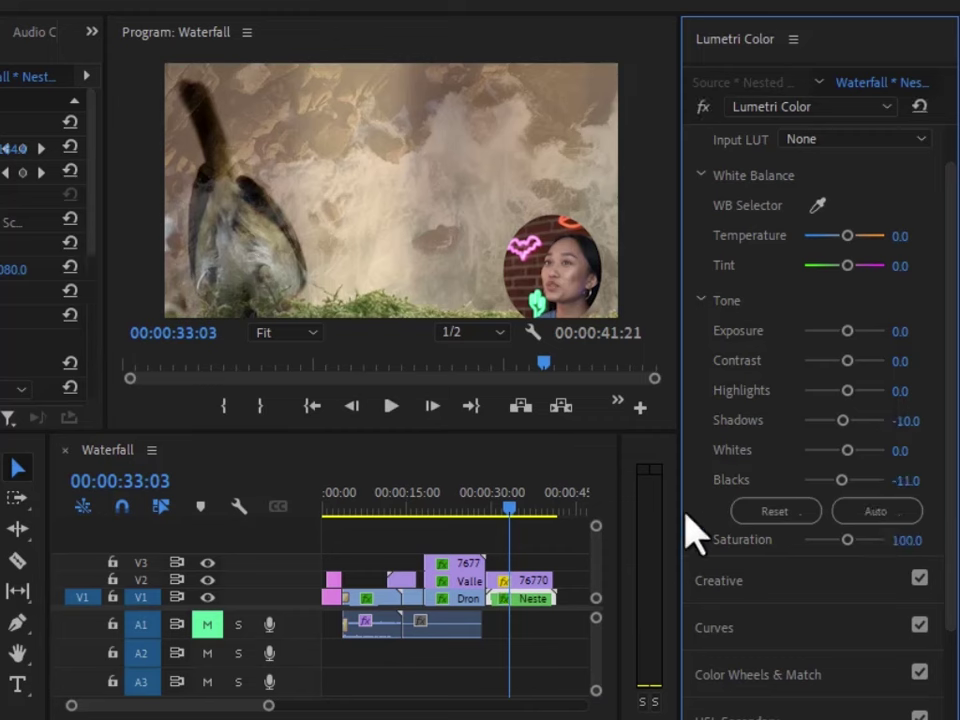
drag(512, 507, 533, 508)
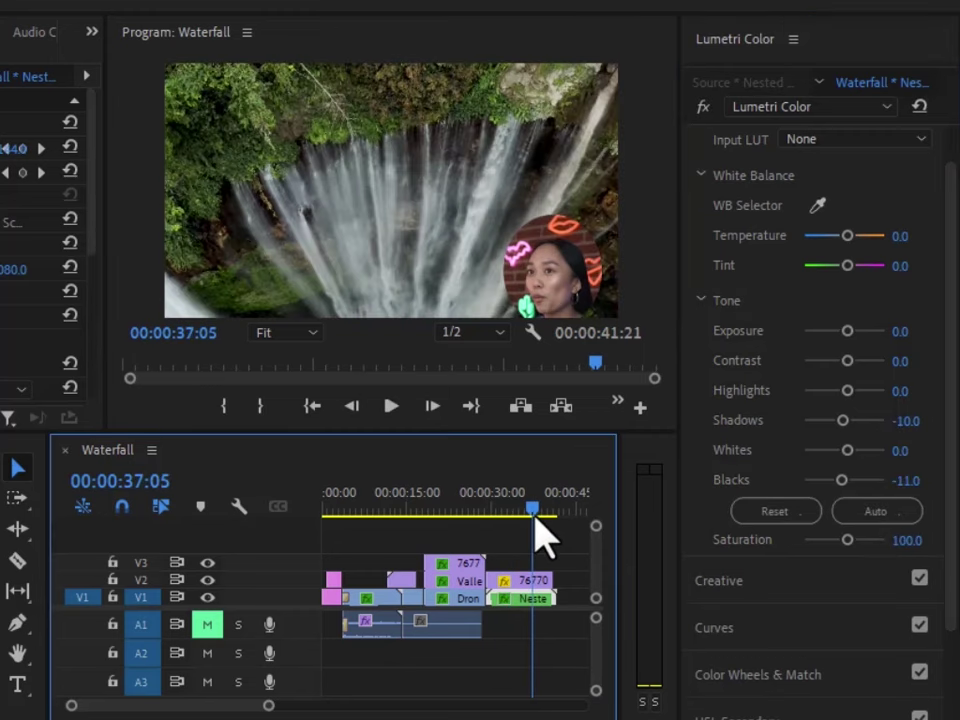
click(703, 106)
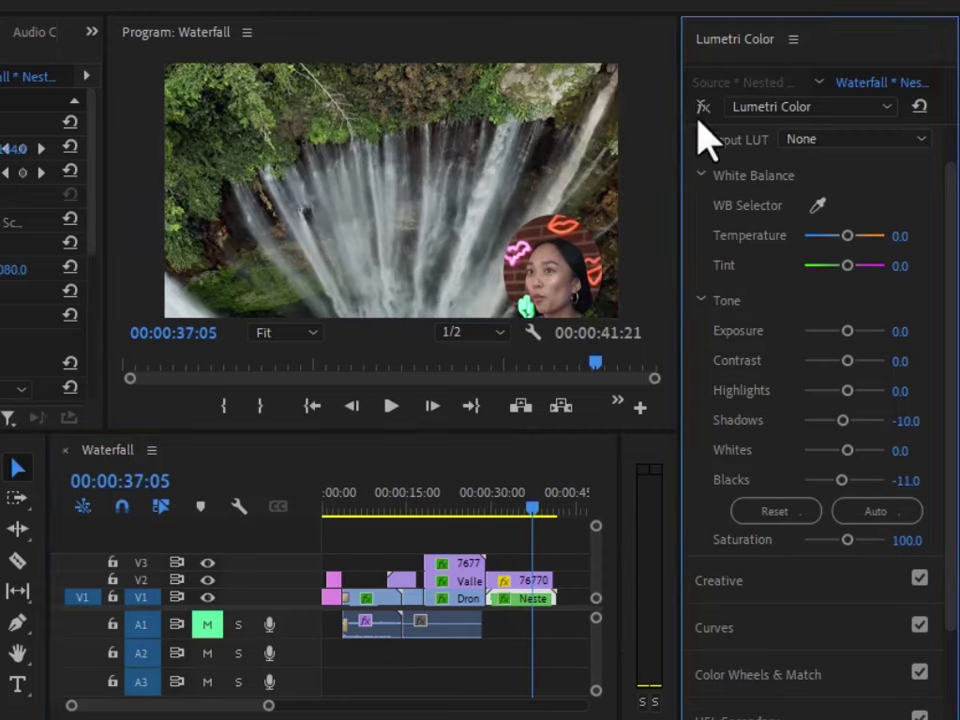
click(702, 108)
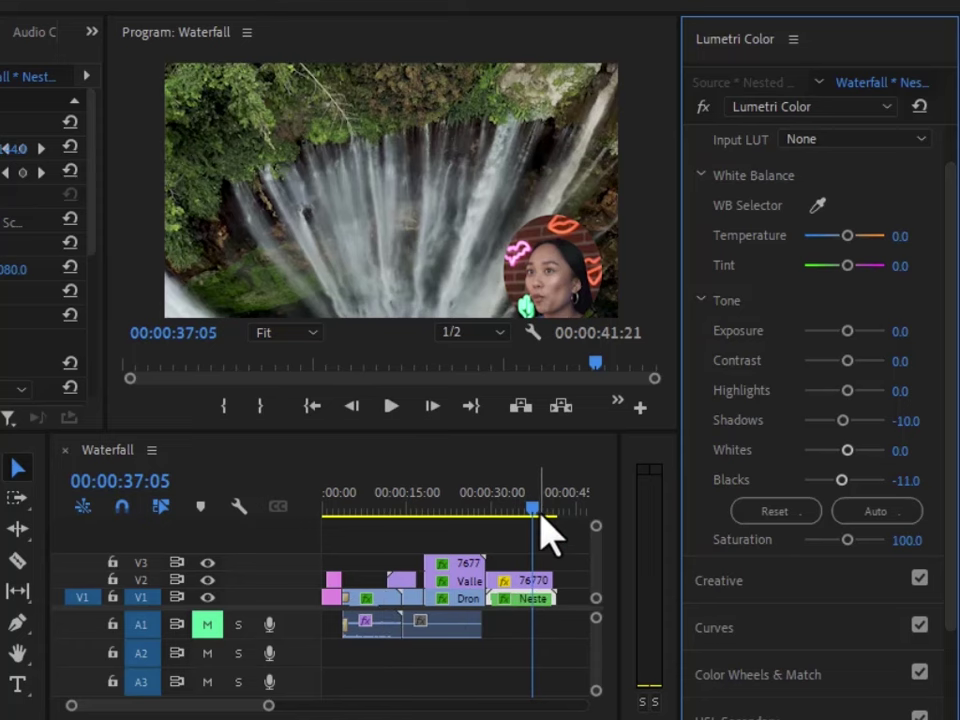
Save the project and scrub through the Waterfall sequence to review its color-corrected clips
drag(535, 505, 460, 512)
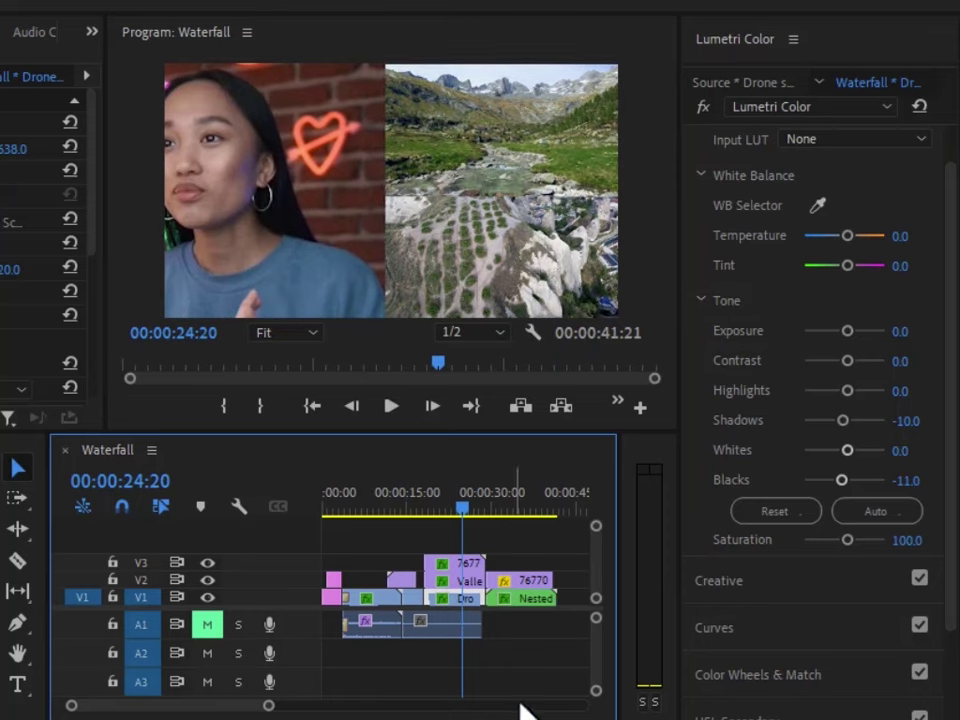
drag(446, 515, 400, 515)
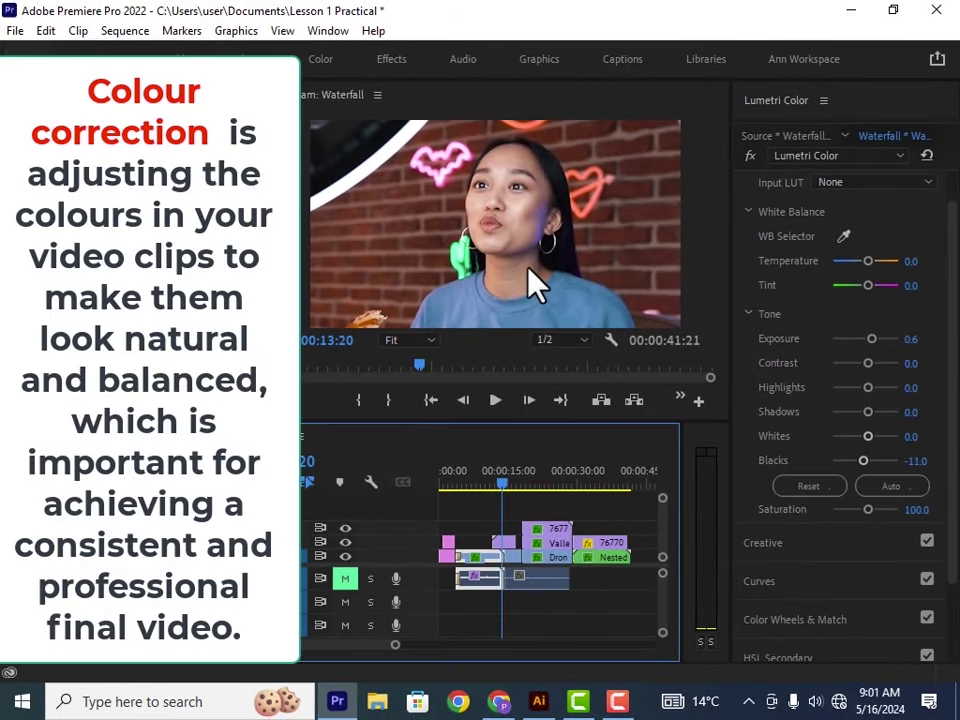
key(ctrl+s)
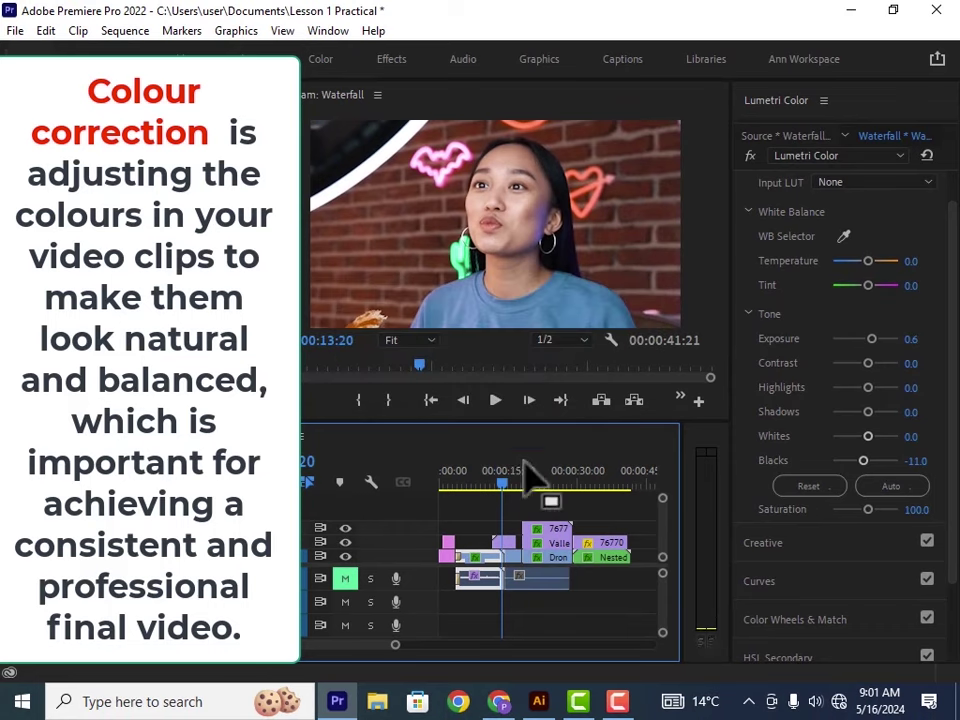
mouse_move(508, 491)
mouse_down()
mouse_move(478, 493)
mouse_move(528, 507)
mouse_move(524, 497)
mouse_up()
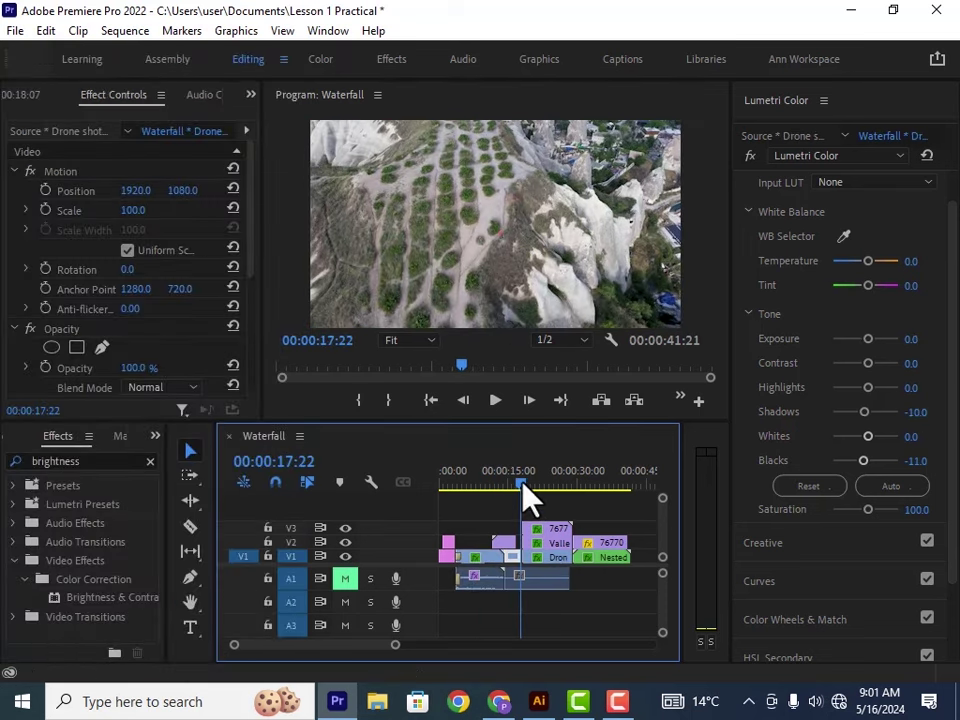
drag(521, 491, 546, 494)
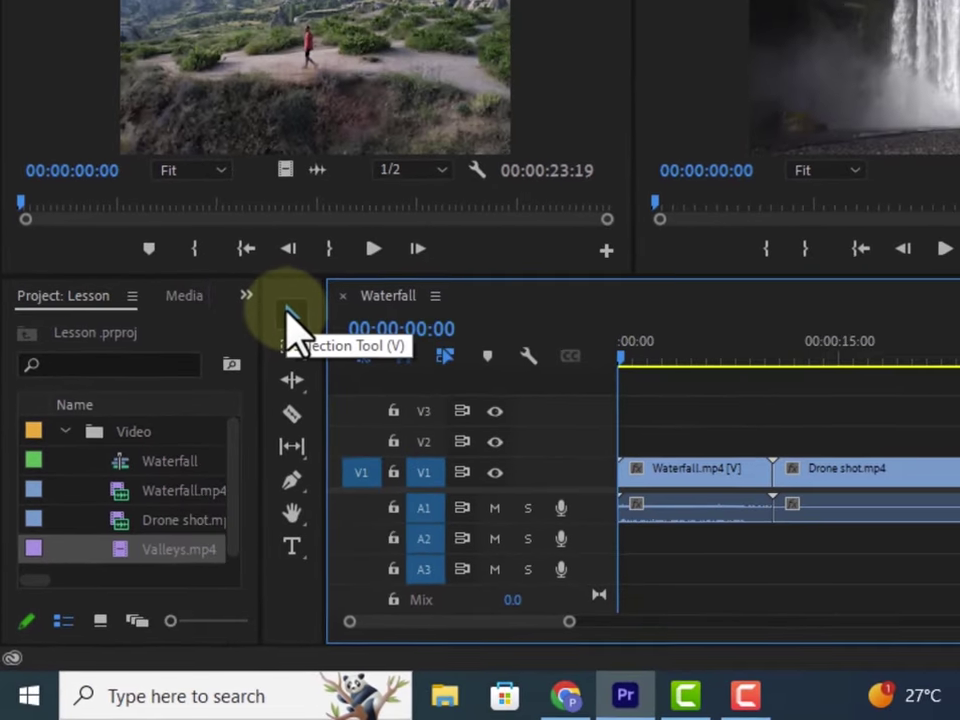
Use the Selection tool to select the adjoining Waterfall.mp4 and Drone shot.mp4 clips together with a marquee
click(288, 315)
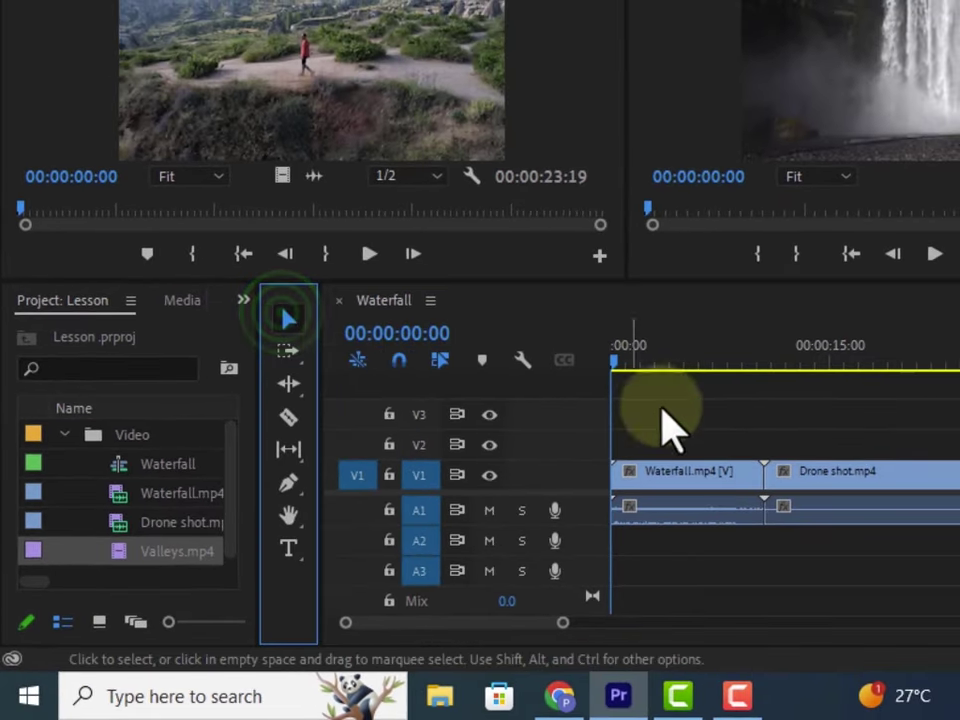
mouse_move(706, 487)
mouse_down()
mouse_move(696, 437)
mouse_move(696, 486)
mouse_move(712, 478)
mouse_up()
drag(817, 418, 630, 575)
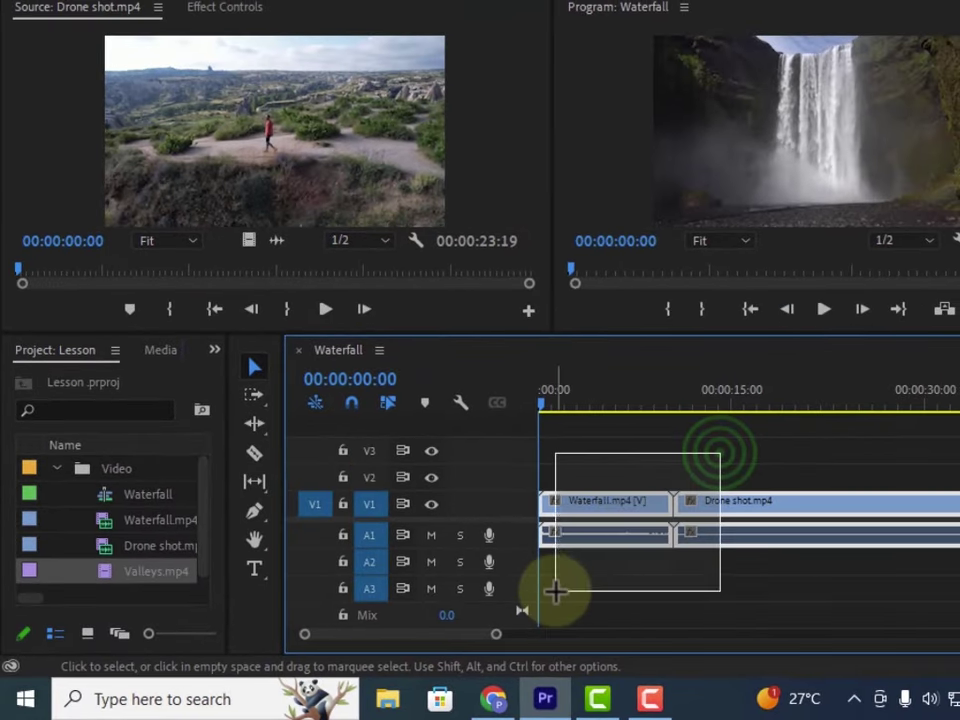
drag(555, 591, 560, 590)
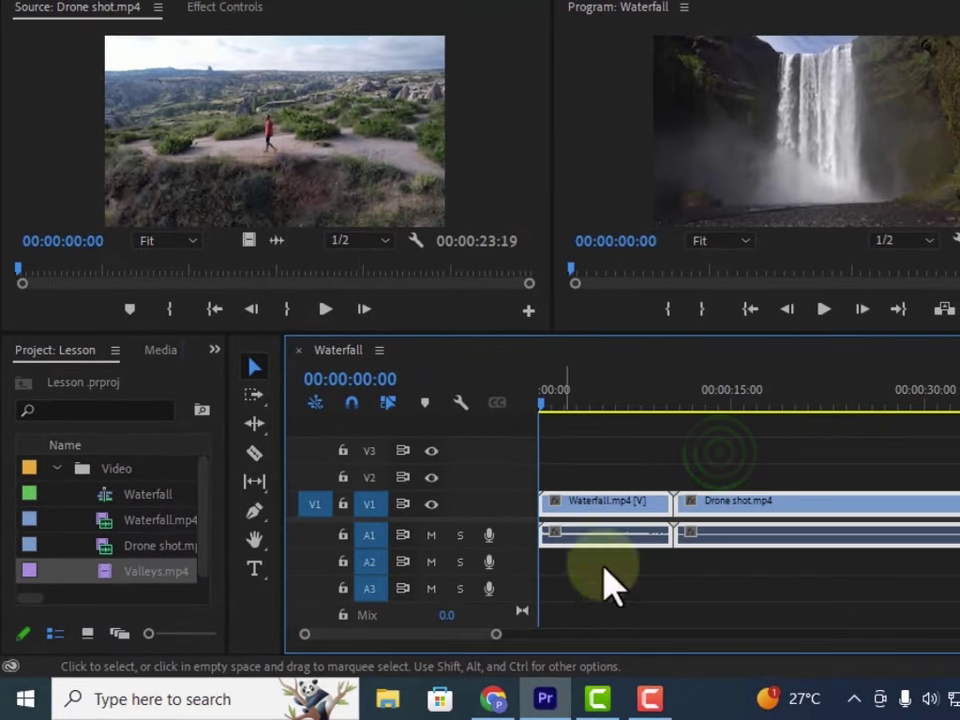
Clear the selection, trim the end of the Waterfall.mp4 clip to about 7 seconds, and extend it back to the Drone shot clip
click(707, 456)
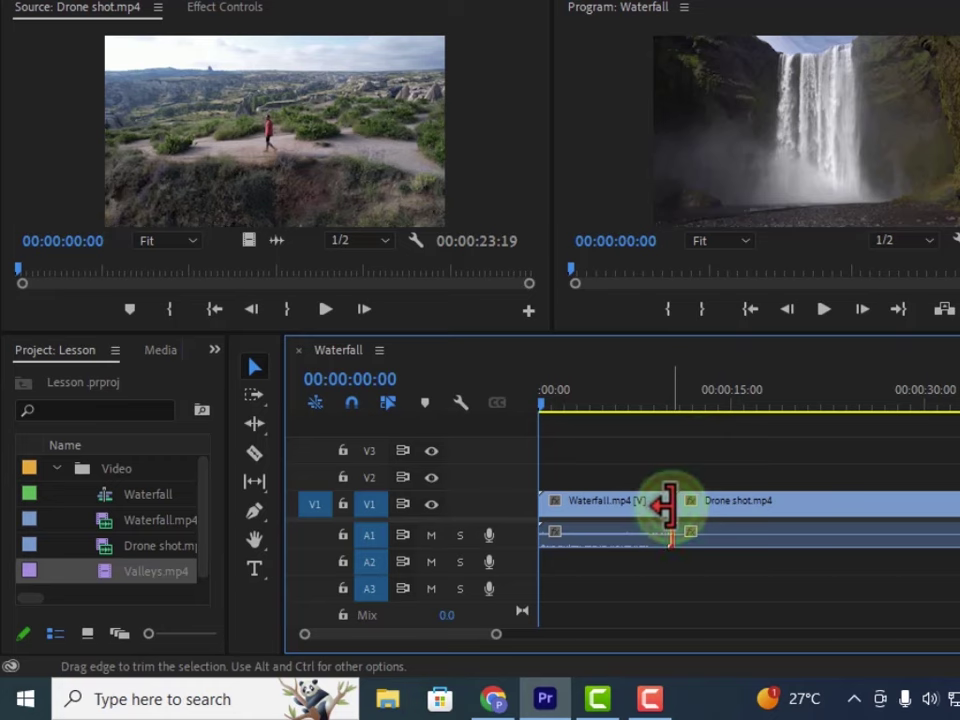
drag(668, 507, 616, 506)
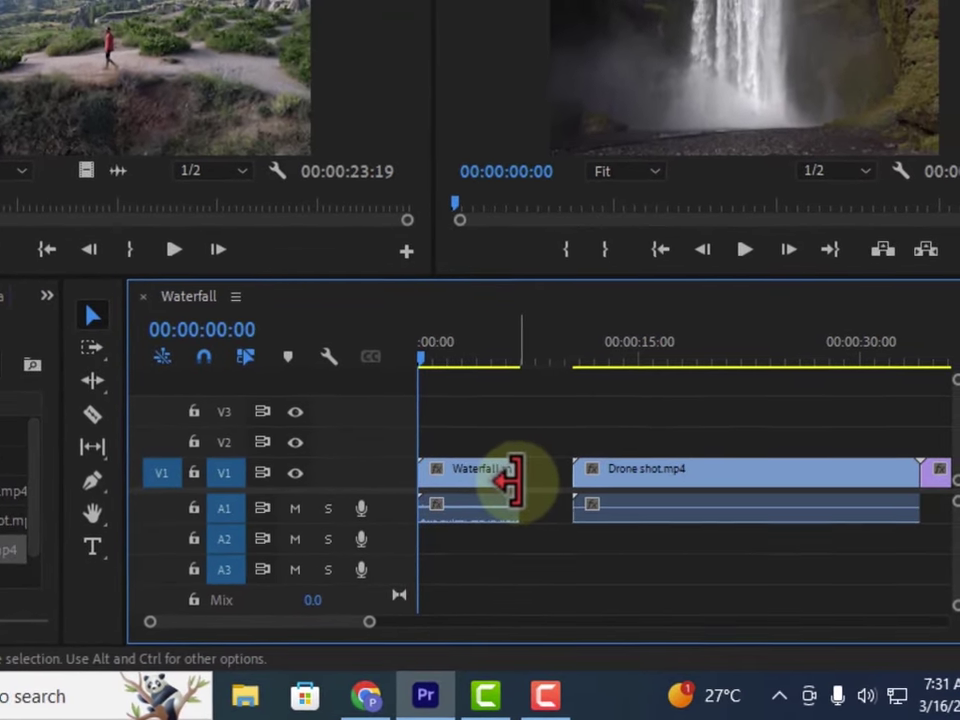
drag(510, 481, 521, 520)
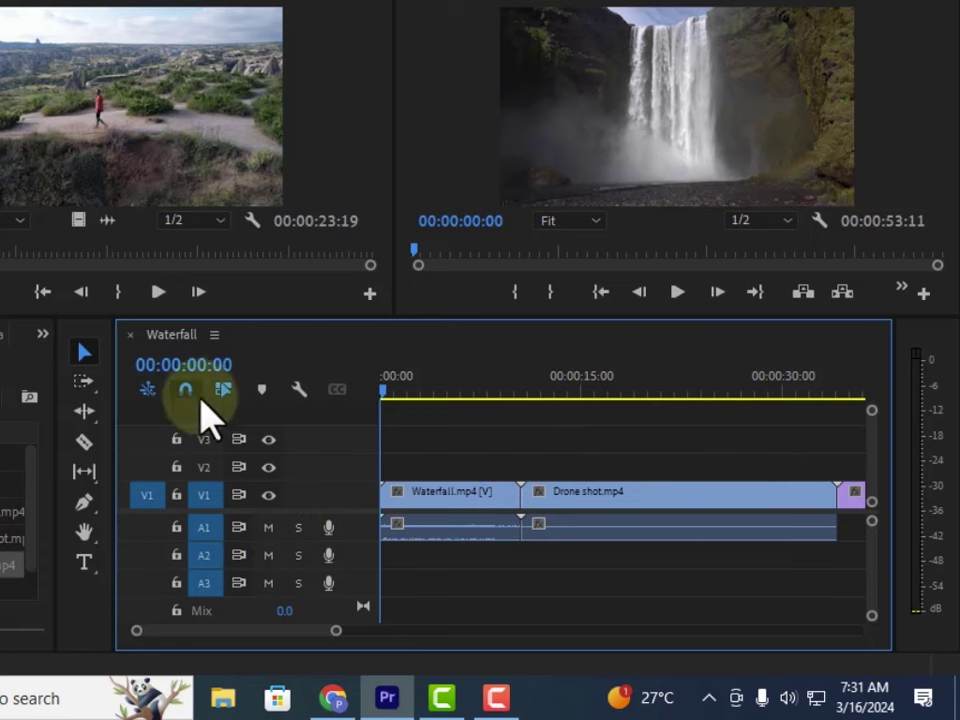
Pan the timeline with the Hand tool to the Valleys.mp4 clip and back to the start of the sequence
click(84, 533)
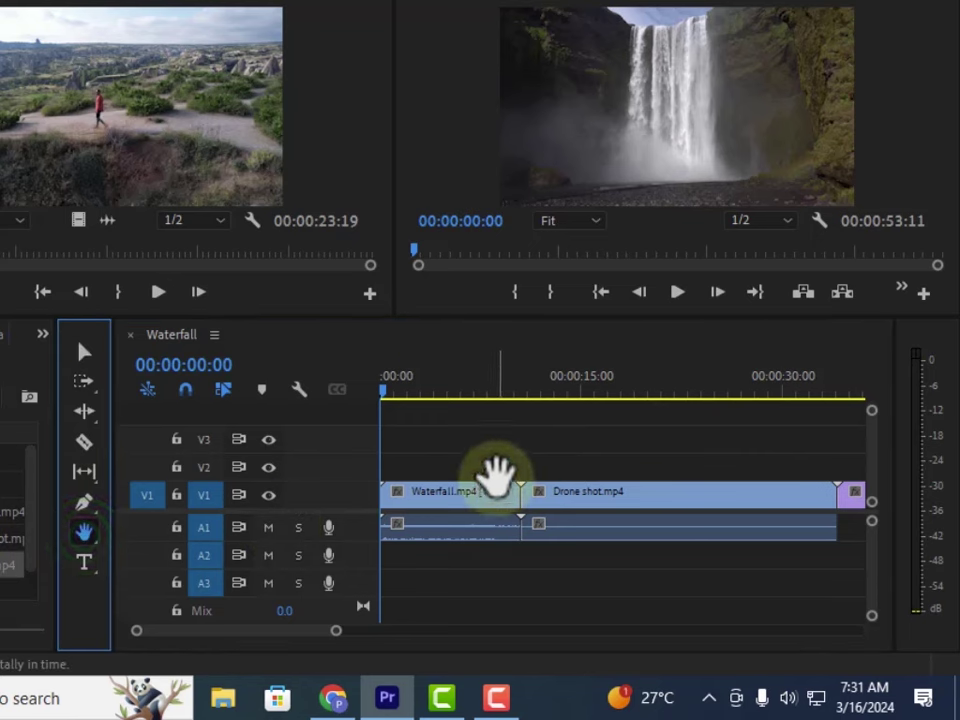
drag(499, 465, 407, 453)
drag(715, 565, 509, 515)
drag(748, 577, 810, 662)
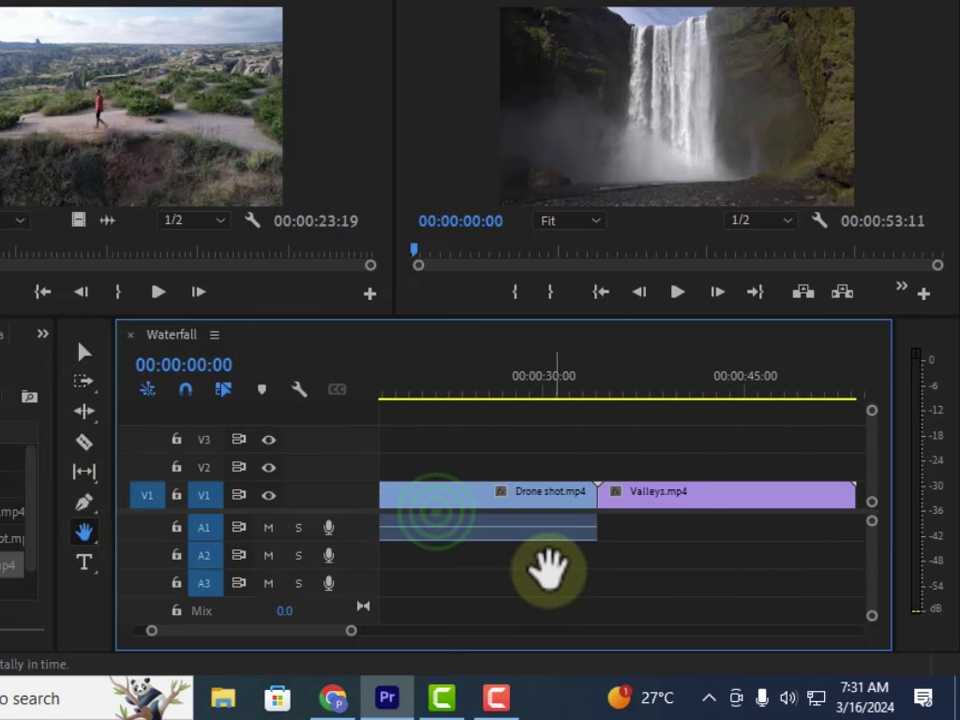
drag(545, 570, 790, 570)
drag(444, 582, 681, 584)
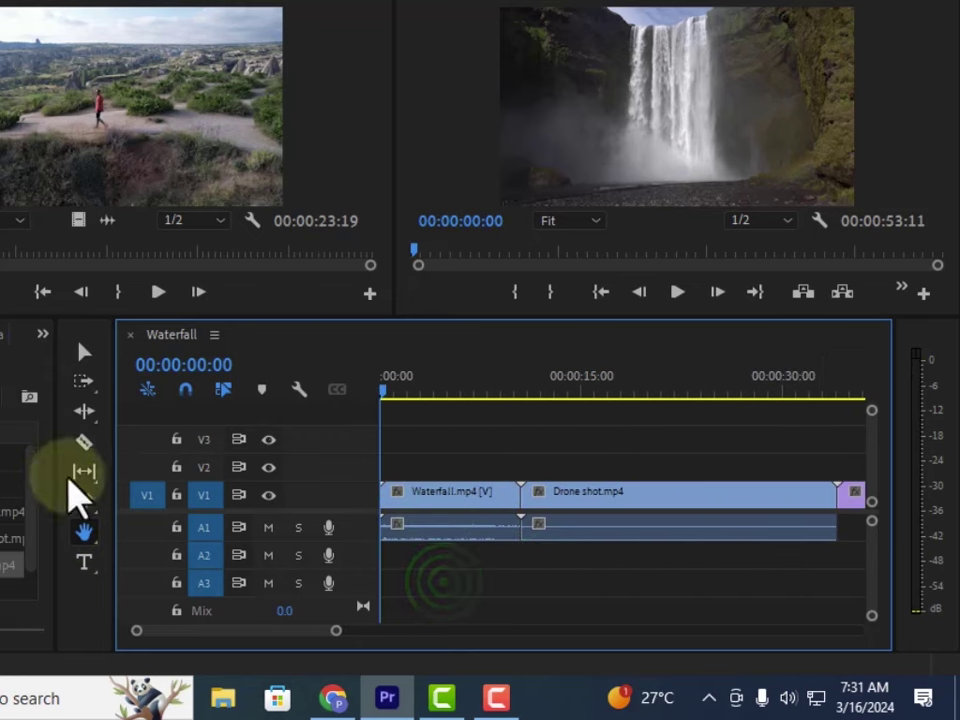
Use the Zoom tool to zoom the timeline in and out, finishing with a close view of the Drone shot.mp4 clip
click(88, 538)
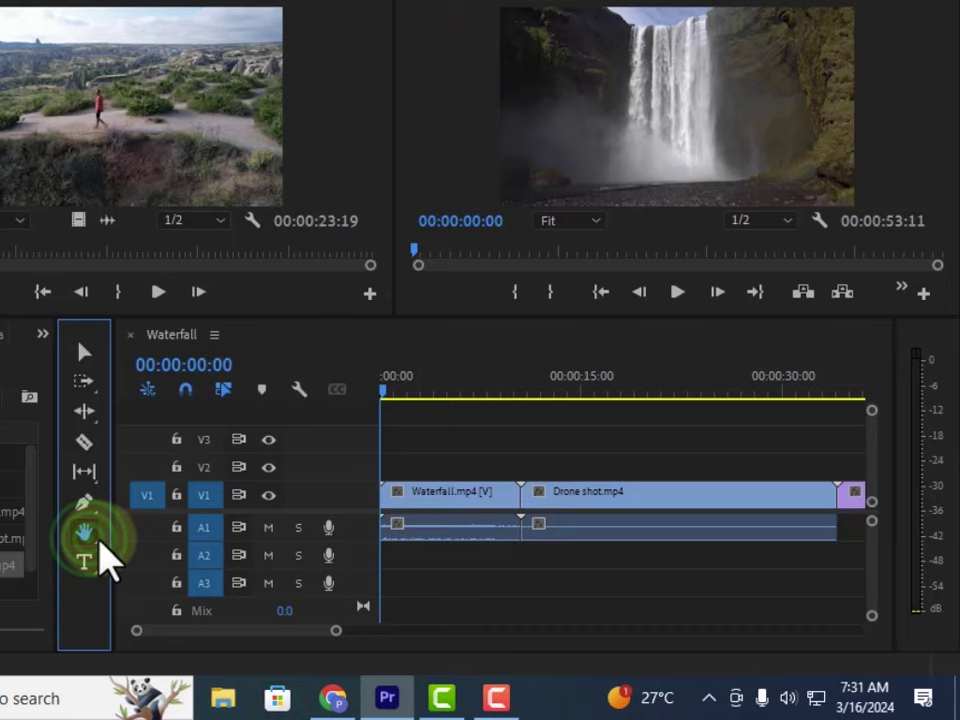
click(96, 540)
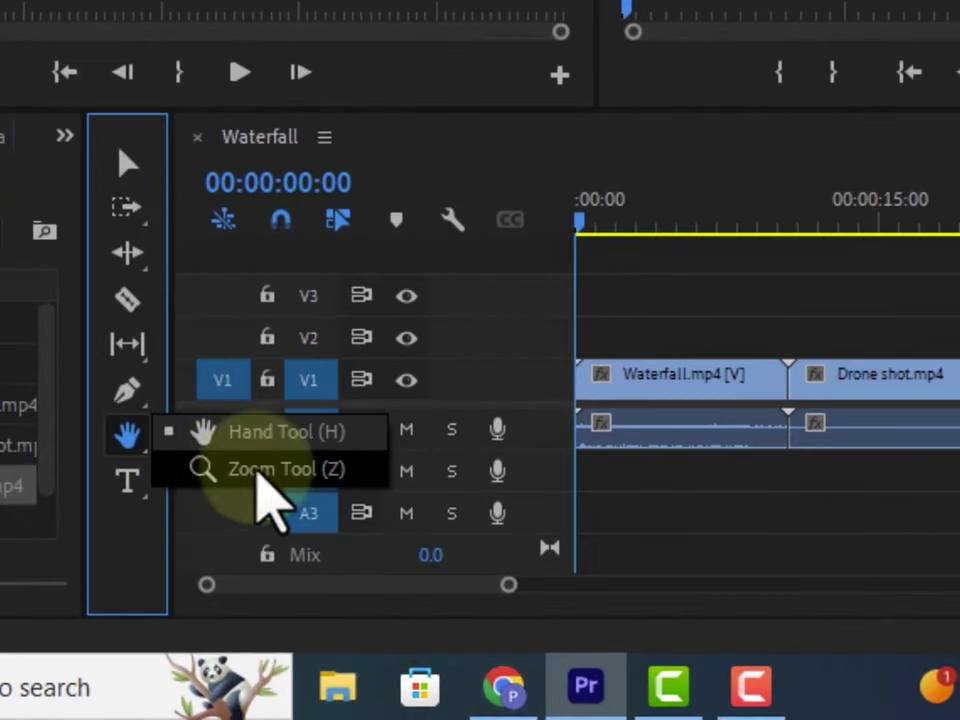
click(257, 472)
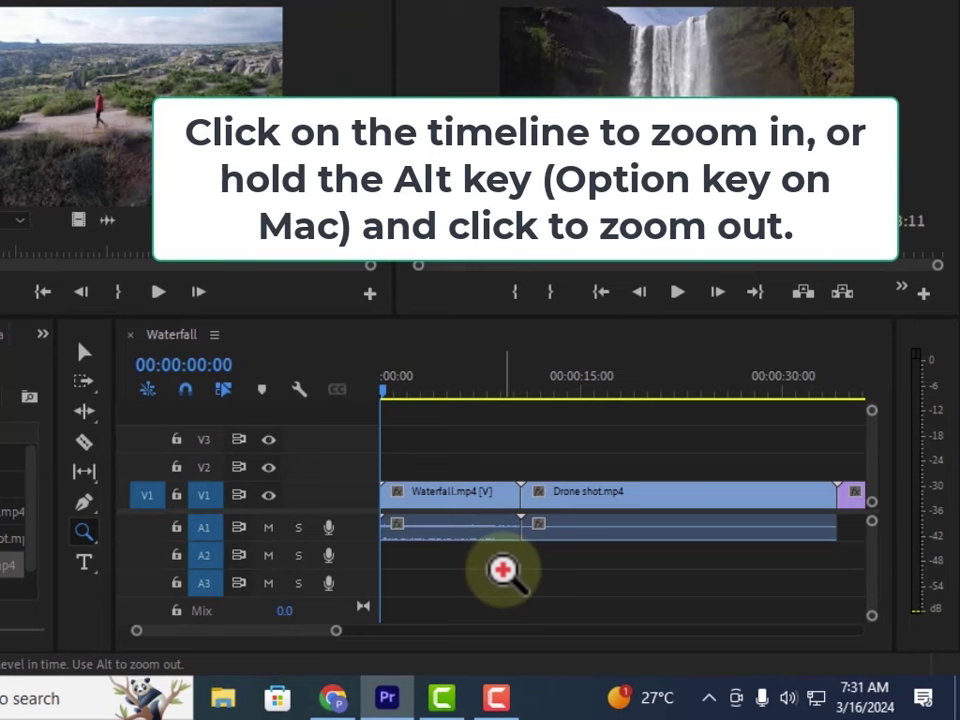
click(501, 574)
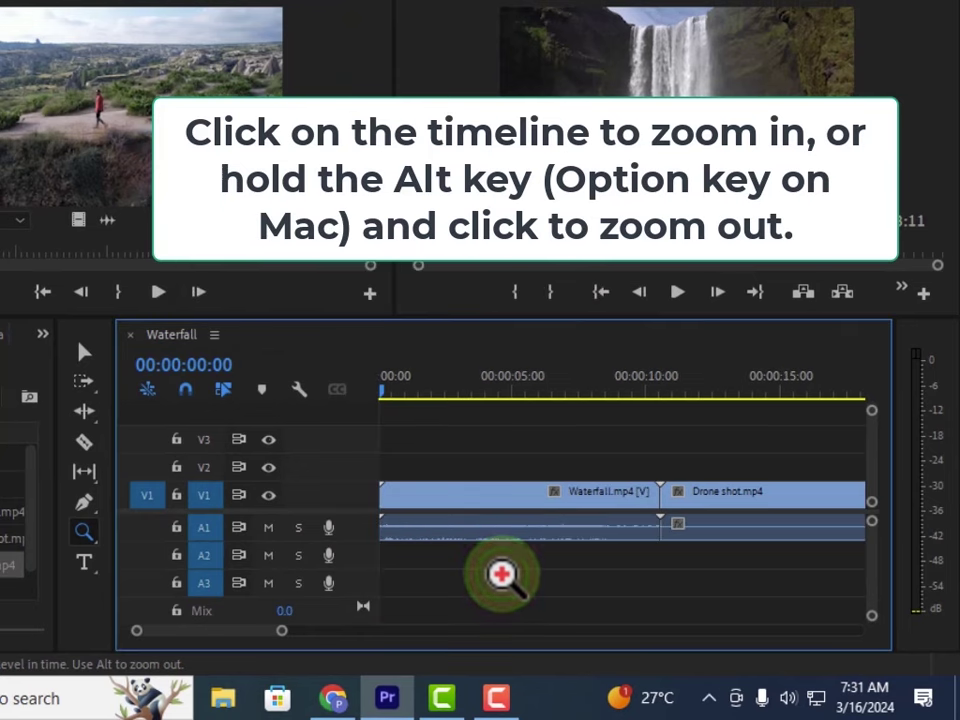
alt+click(501, 574)
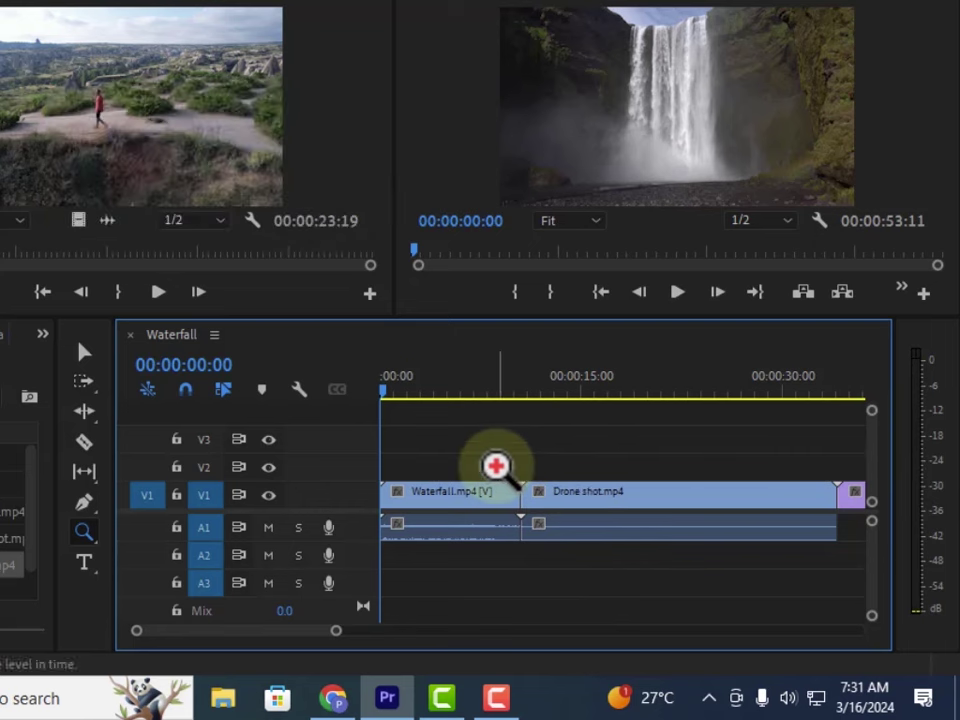
alt+click(568, 472)
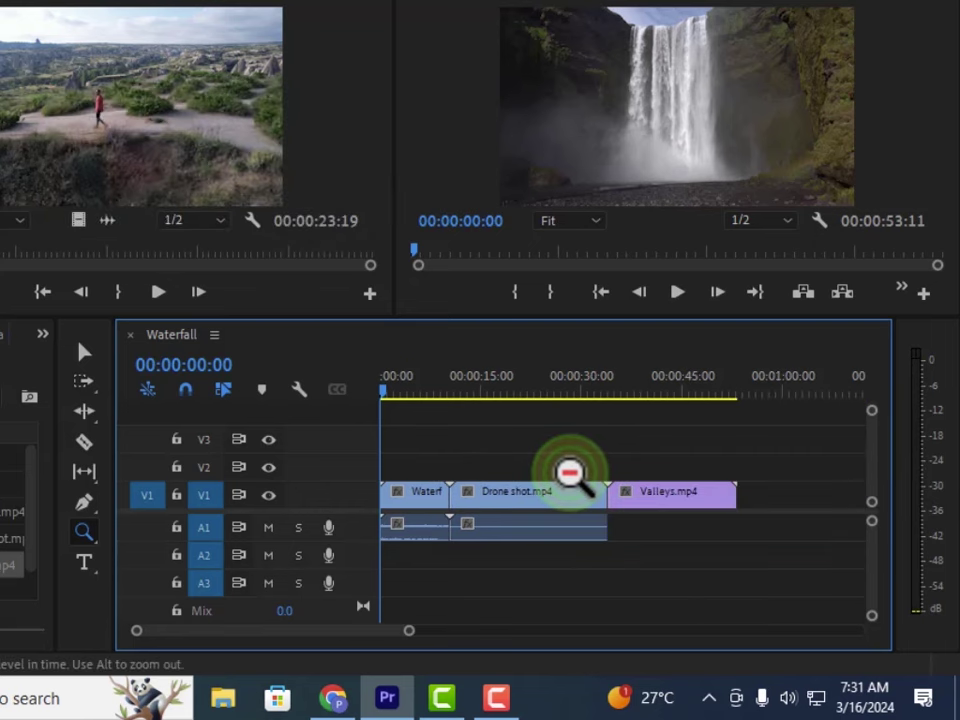
click(570, 472)
click(570, 472)
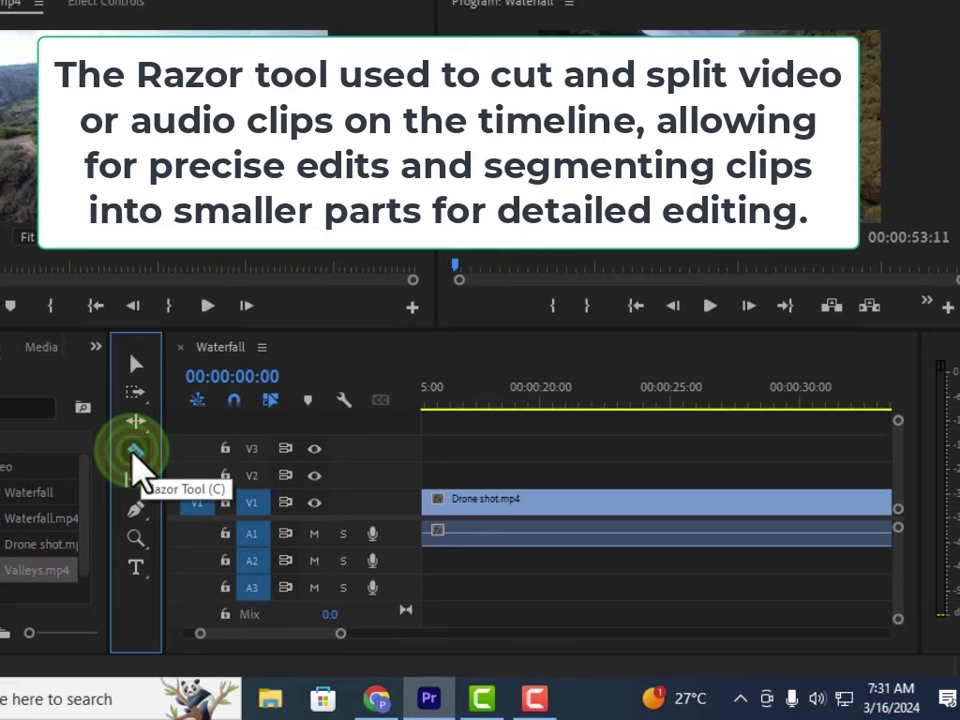
Split the Drone shot.mp4 video on V1 at about 21 seconds with the Razor tool, and move its second part to V3
click(135, 280)
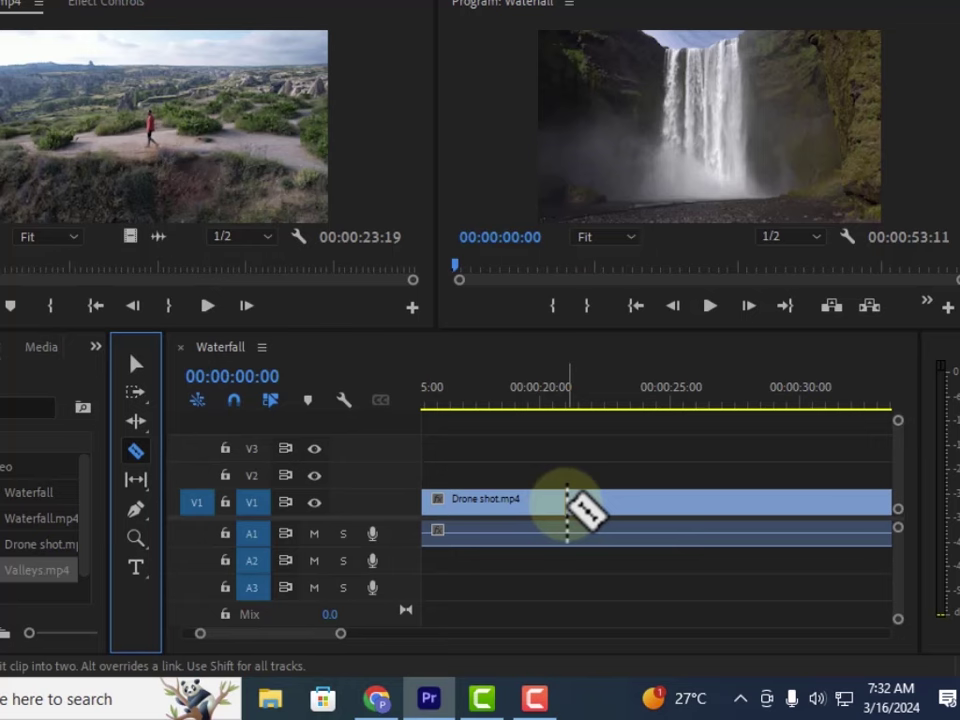
click(579, 505)
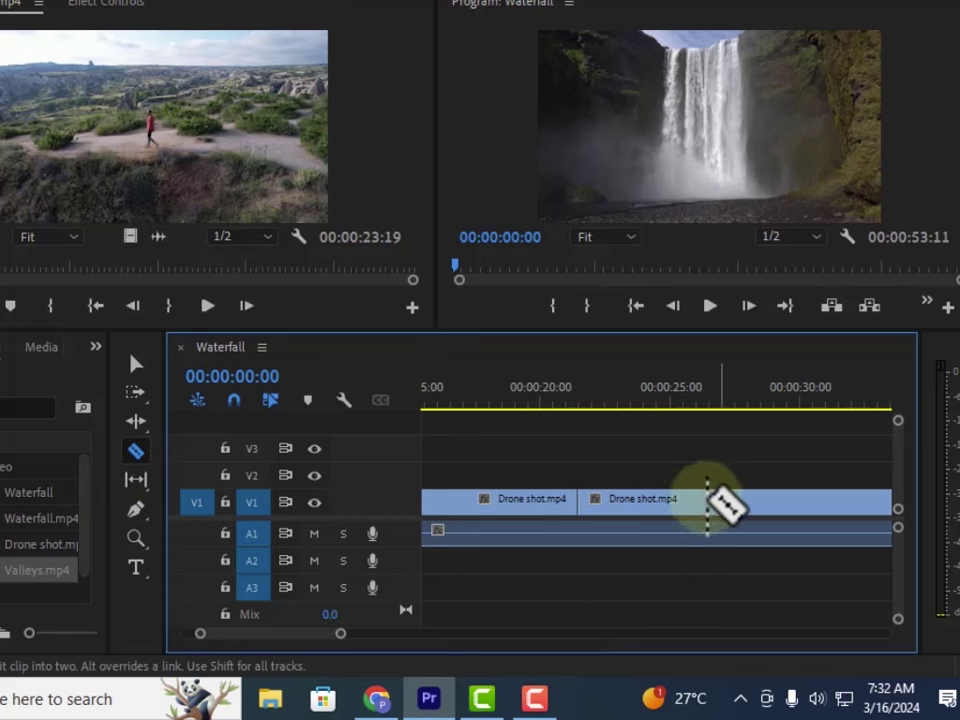
click(136, 366)
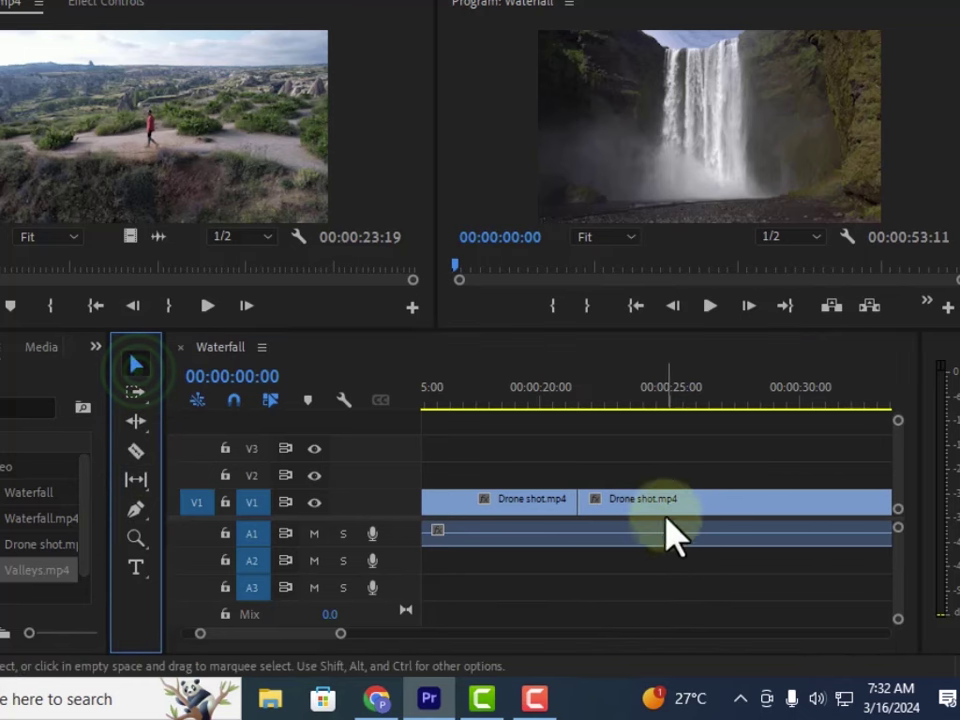
drag(666, 505, 664, 470)
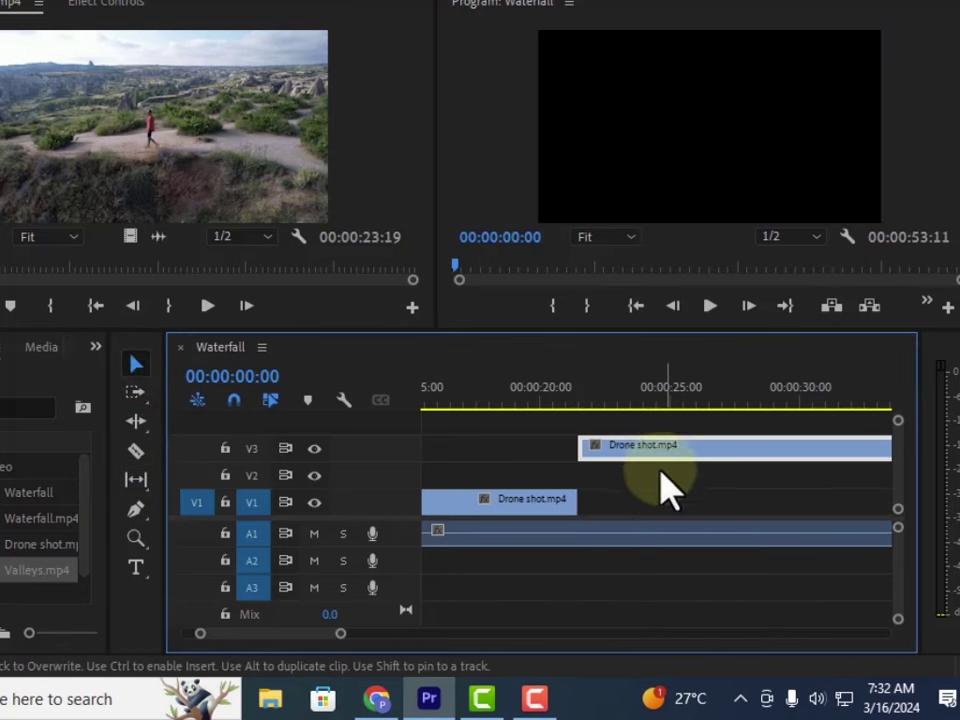
scroll(343, 632, up, 3)
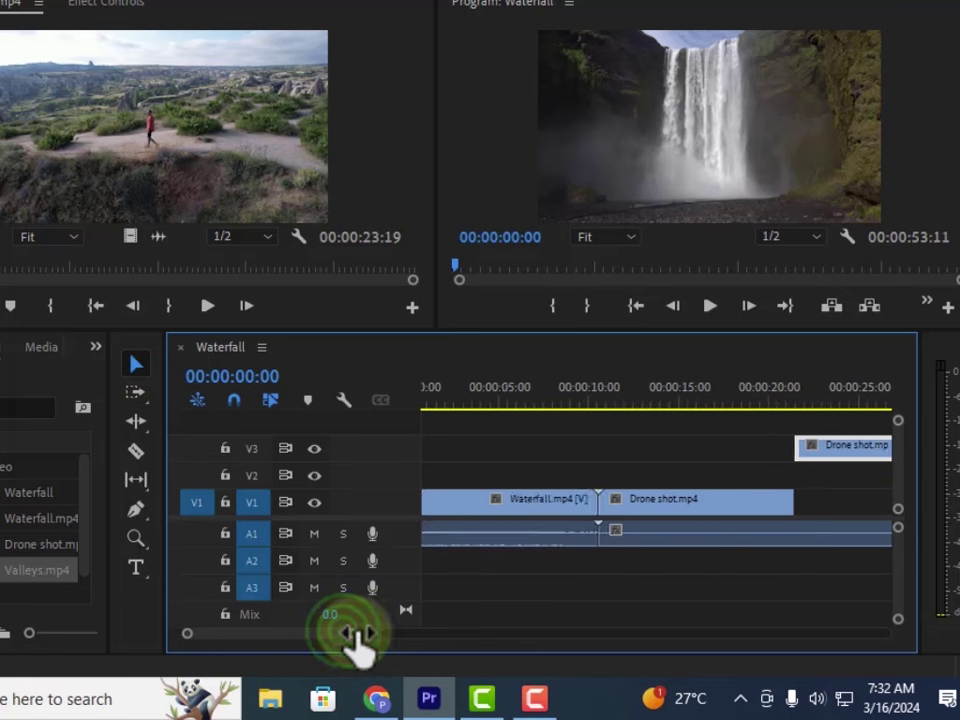
Move the Drone shot.mp4 part from V3 back to V1 beside its first part, delete it, and undo the deletion
scroll(334, 630, down, 8)
scroll(322, 628, up, 6)
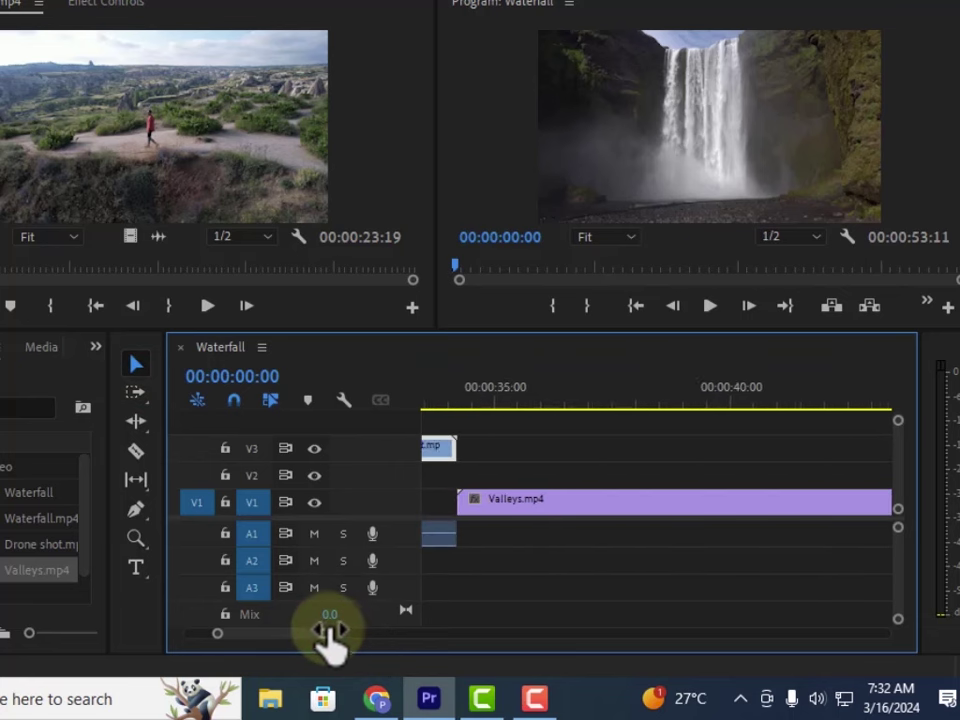
drag(349, 634, 430, 634)
click(565, 598)
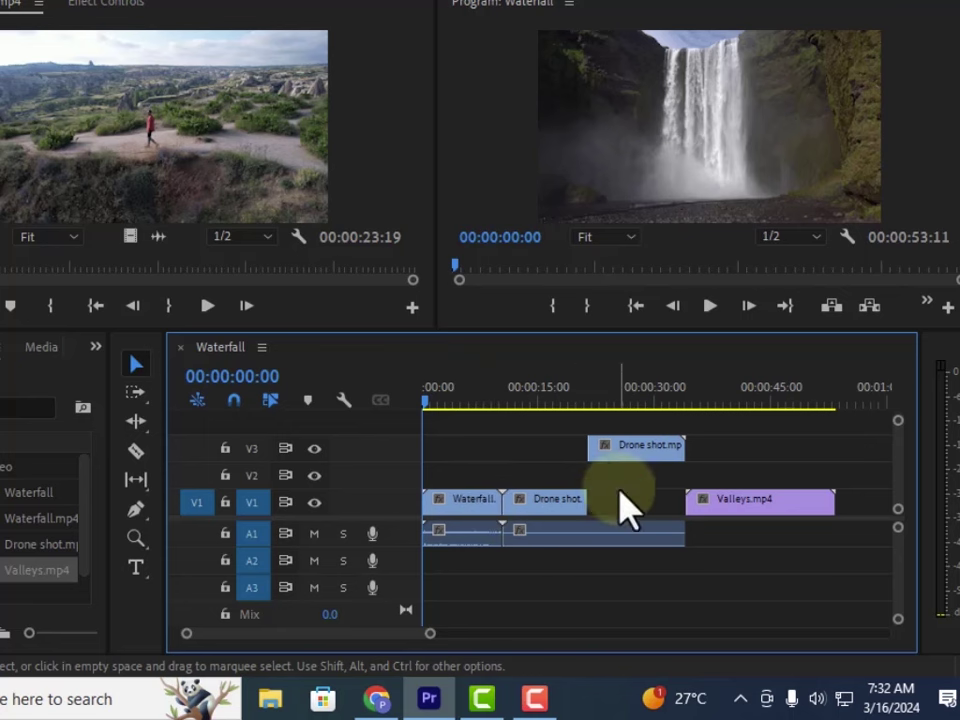
drag(645, 455, 607, 513)
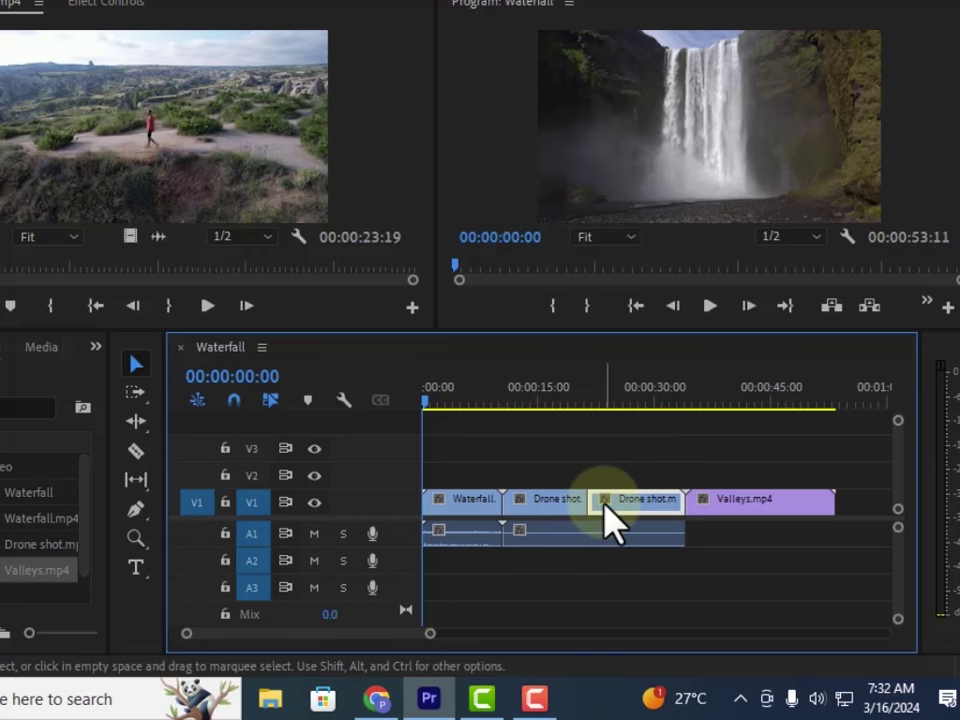
key(Delete)
key(ctrl+z)
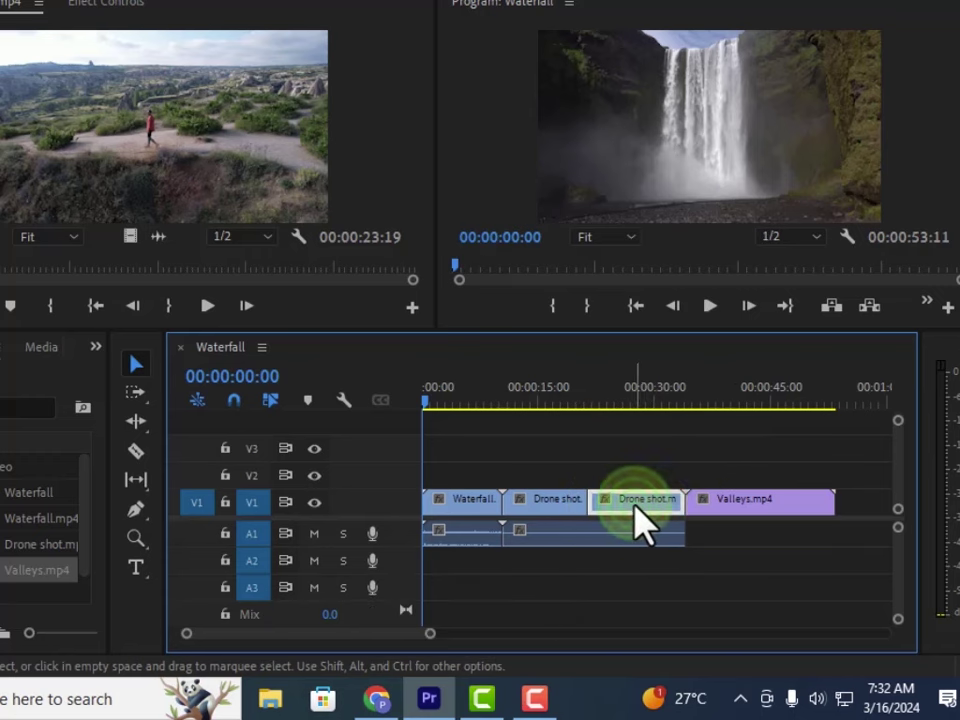
Swap the last two V1 clips, putting Valleys.mp4 at about 19 seconds and the second Drone shot part directly behind it
drag(643, 522, 888, 531)
drag(754, 529, 645, 512)
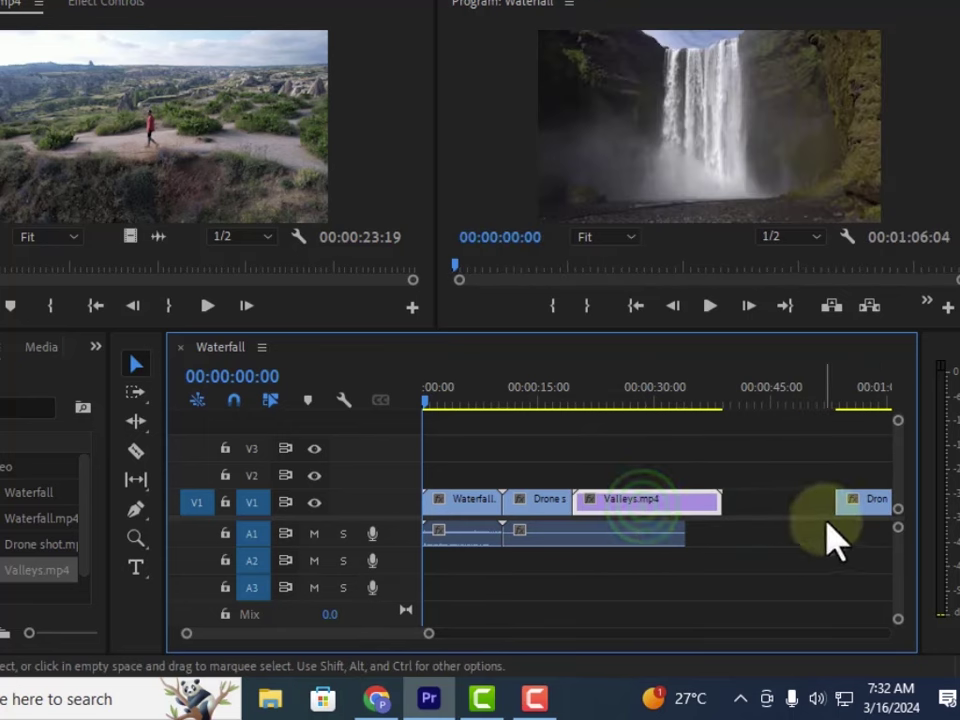
drag(864, 514, 749, 501)
drag(760, 515, 758, 516)
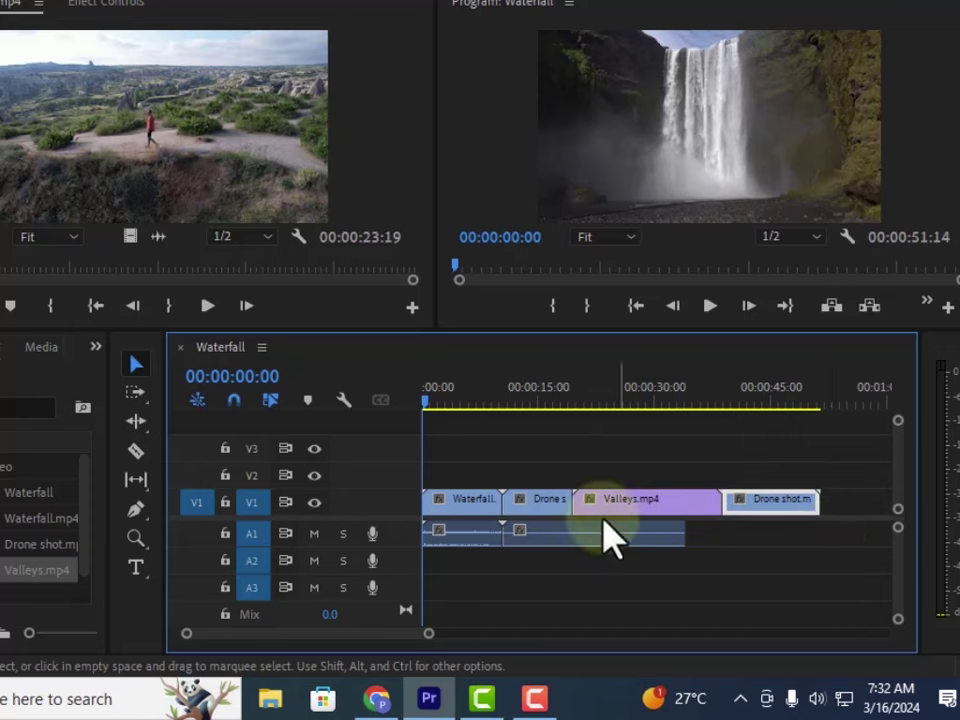
Razor all tracks at about 27 seconds, shift the cut-off audio to end with Valleys.mp4, and move Valleys.mp4's second part to V2
click(136, 452)
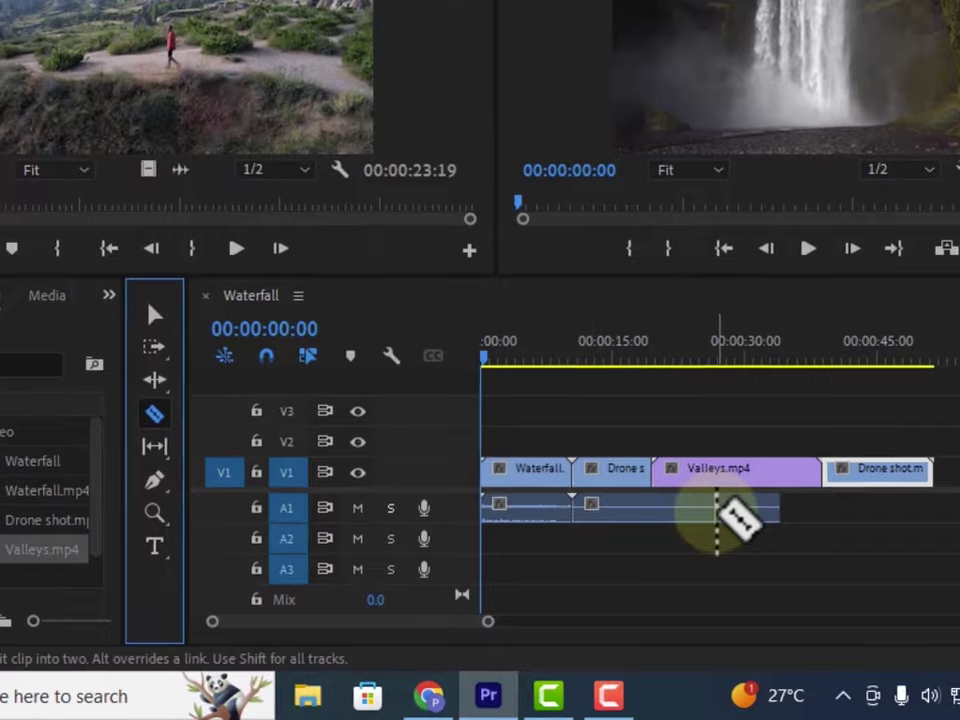
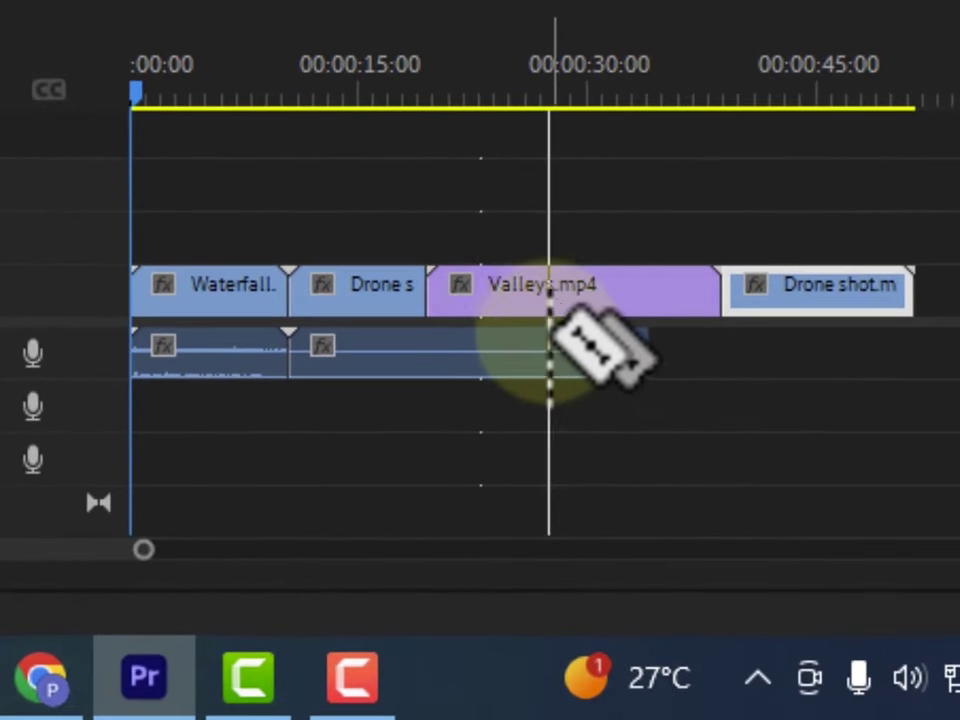
click(547, 330)
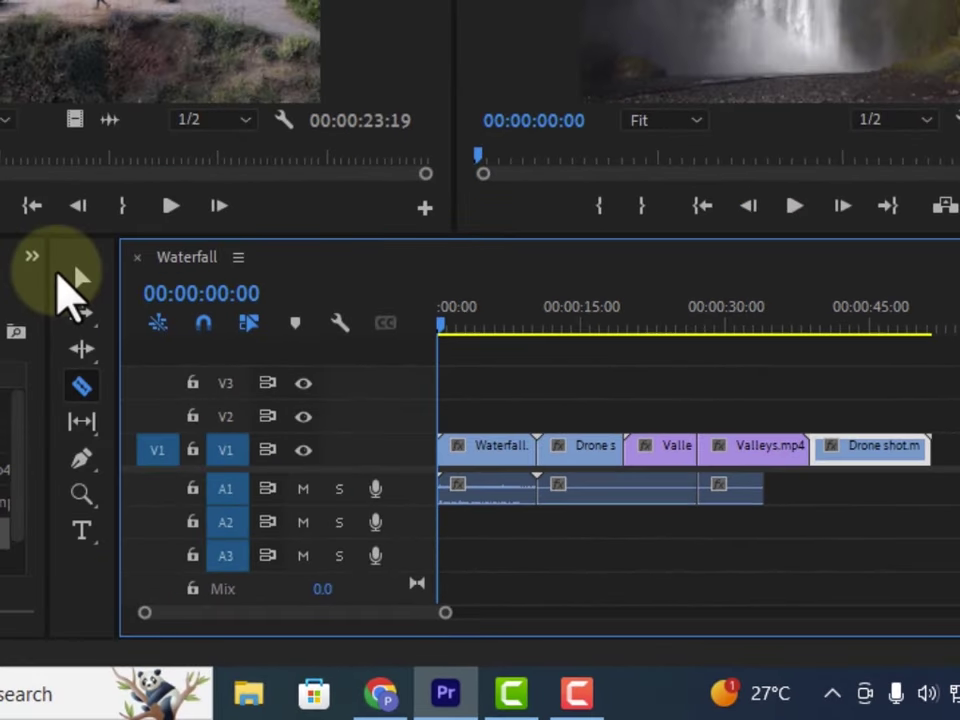
click(78, 278)
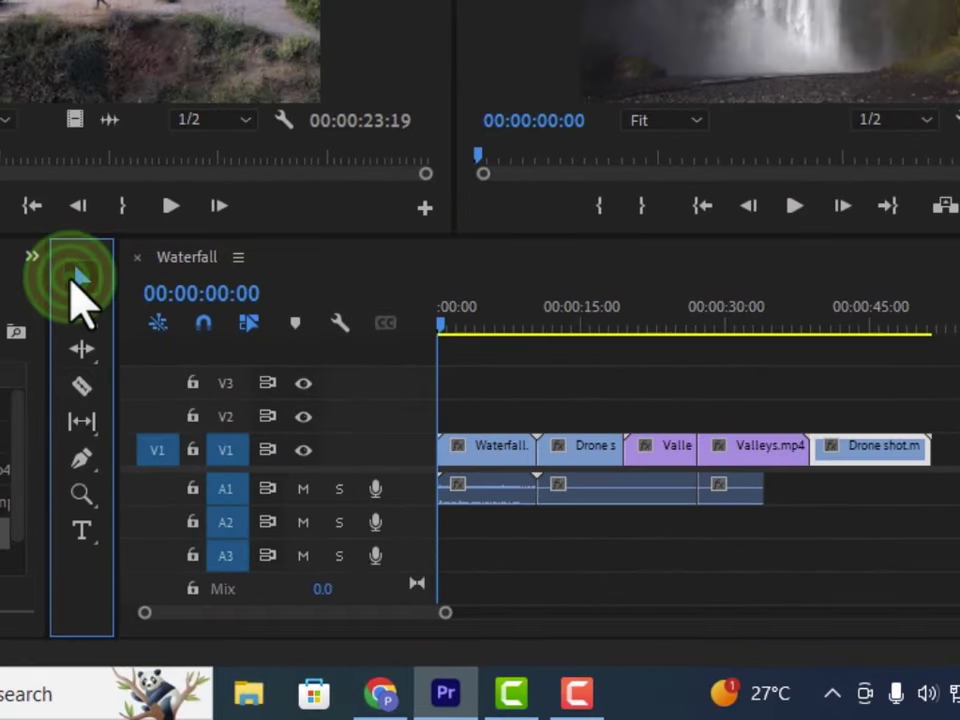
drag(744, 500, 793, 510)
drag(750, 467, 752, 410)
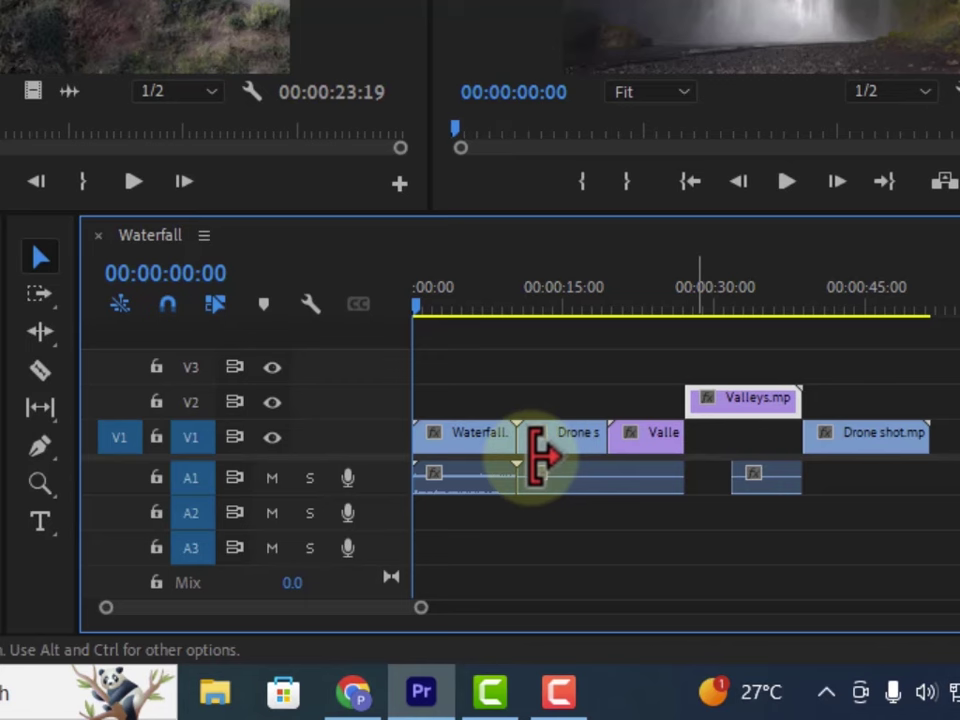
Split the Waterfall.mp4 clip at about 5 seconds across all tracks with the Razor tool
click(41, 373)
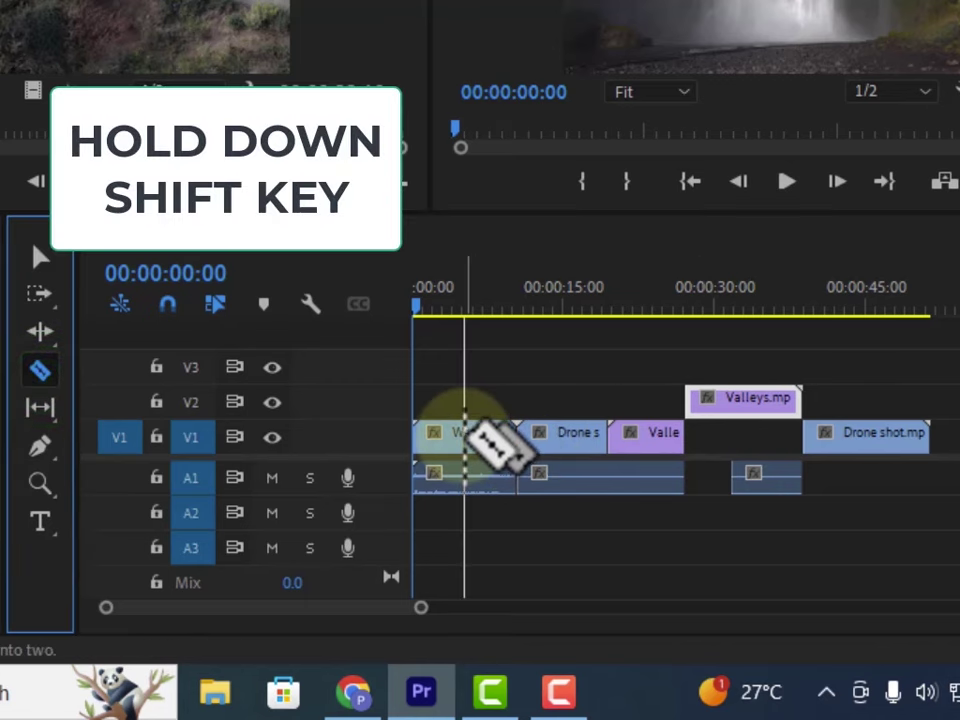
shift+click(467, 437)
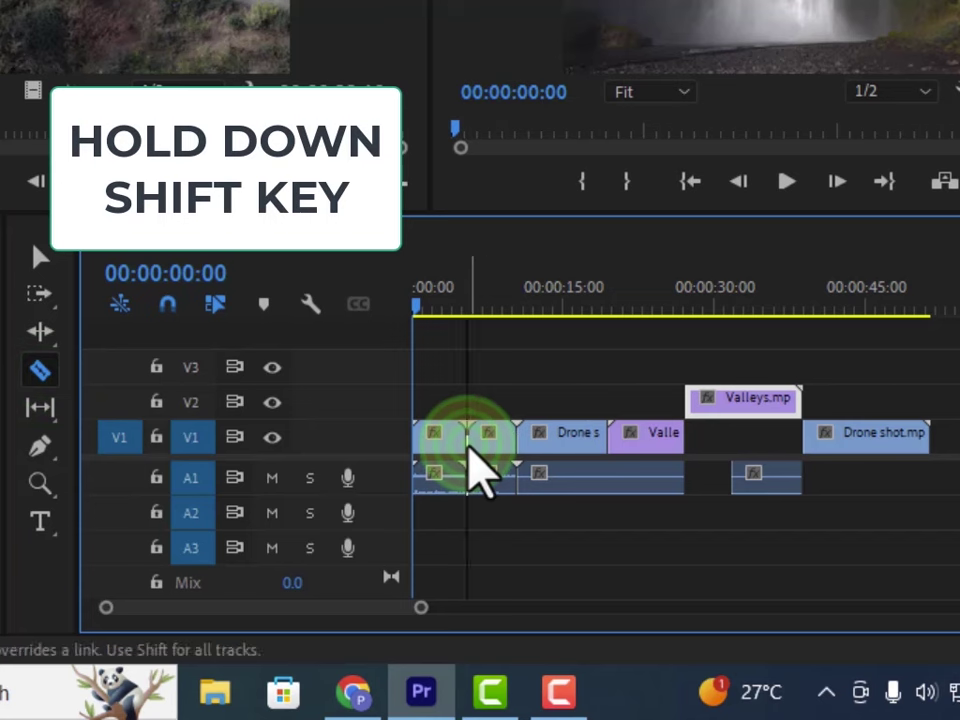
shift+click(490, 475)
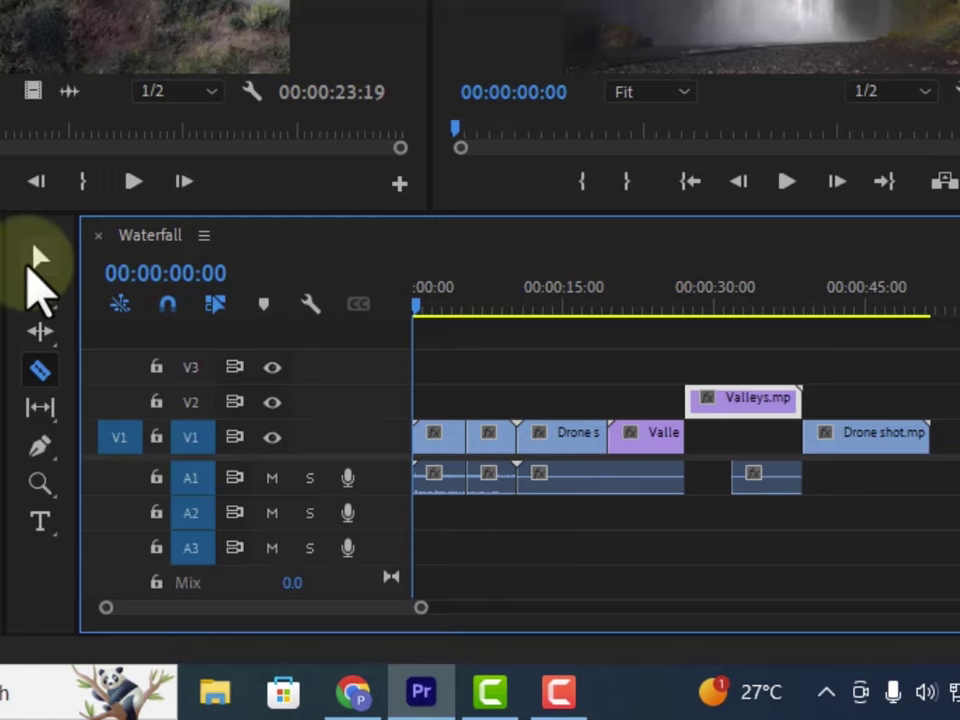
Return the V2 Valleys.mp4 part to V1 behind the last Drone shot clip, closing the gaps on V1 and A1
click(40, 257)
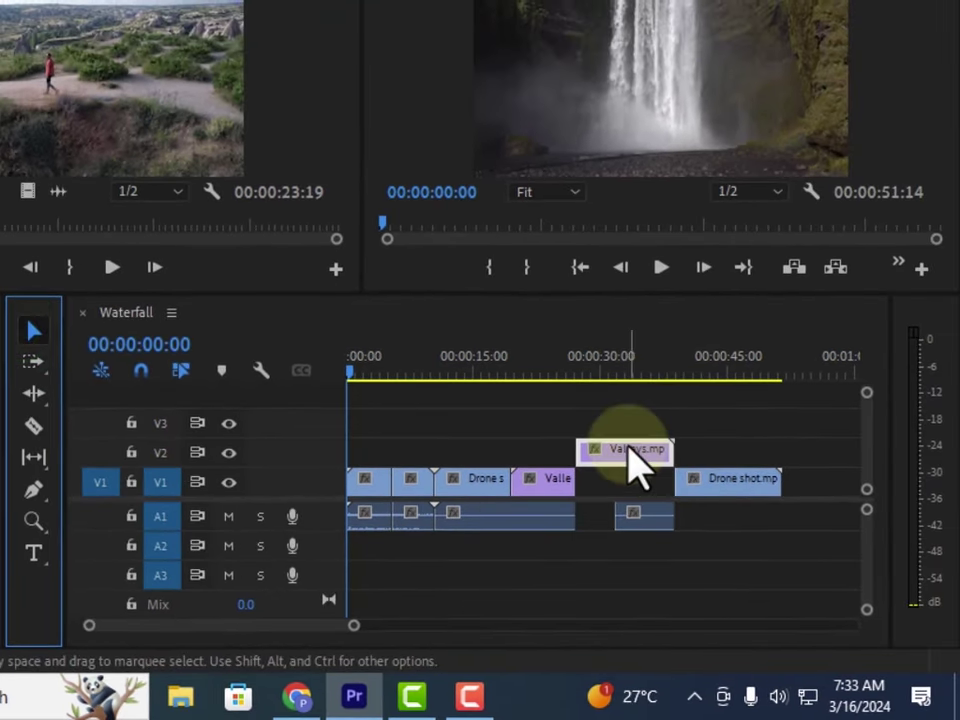
drag(635, 465, 840, 482)
drag(717, 491, 618, 482)
drag(790, 478, 690, 492)
click(639, 525)
drag(640, 528, 609, 525)
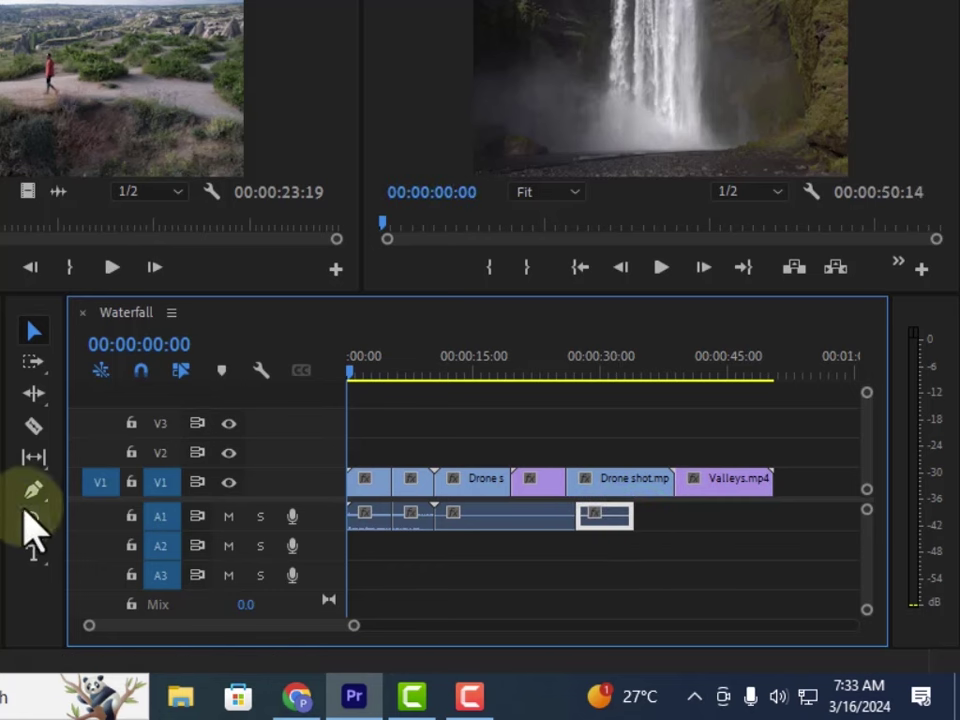
Split the last Valleys.mp4 clip at about 46 seconds and the A1 audio at about 22 and 17 seconds with the Razor tool
click(35, 423)
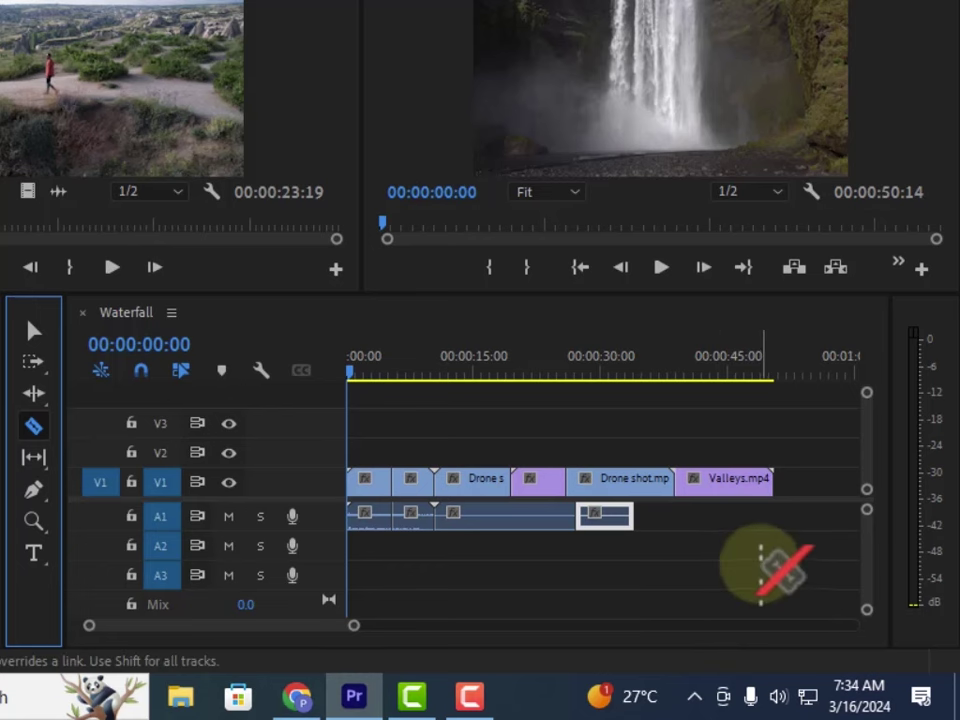
click(762, 566)
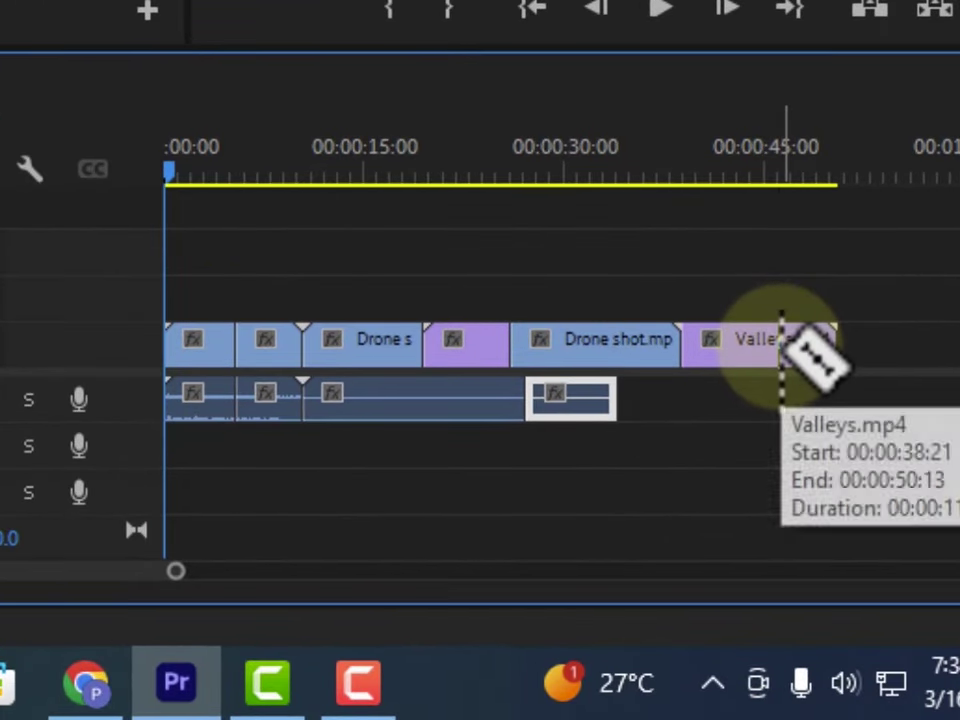
click(765, 388)
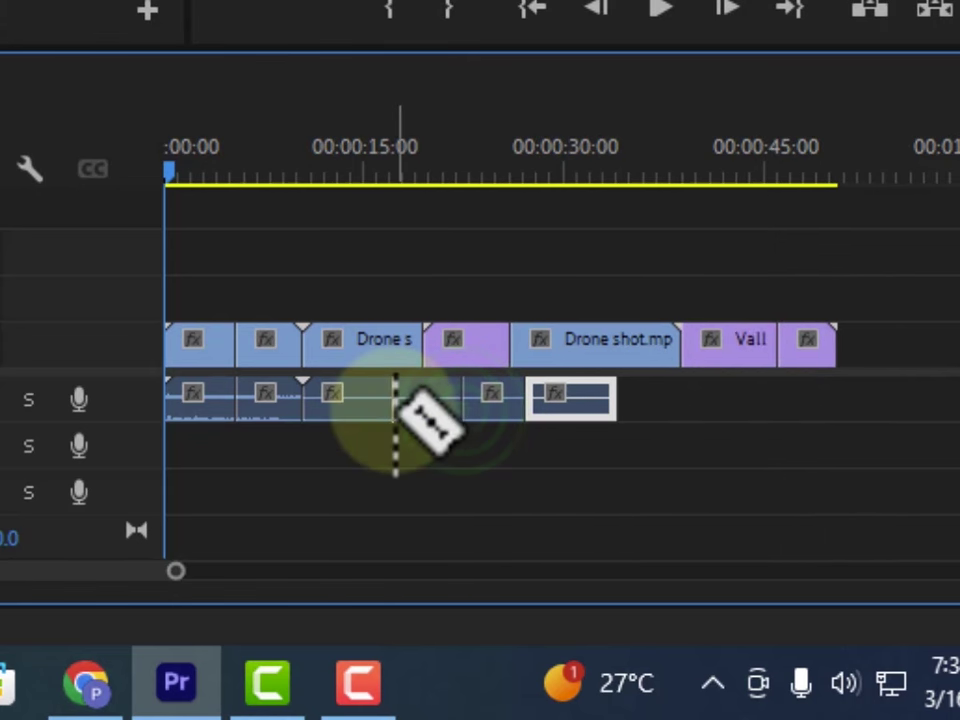
click(393, 408)
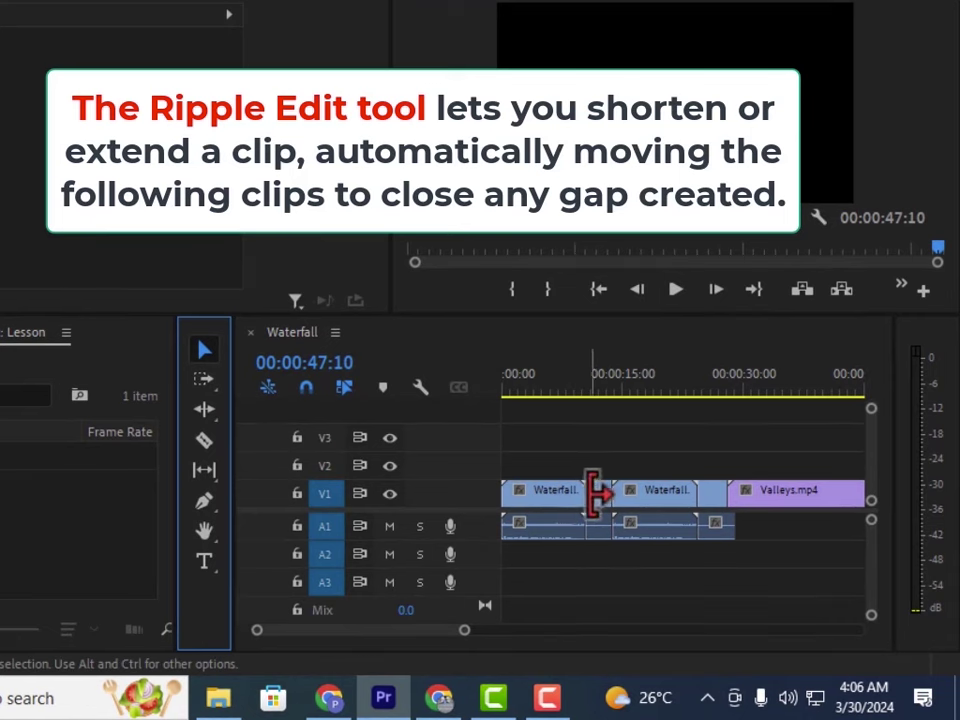
Try trimming the ends of the first Waterfall clip and the clip after it with the Selection tool, and undo the trims
drag(588, 492, 566, 492)
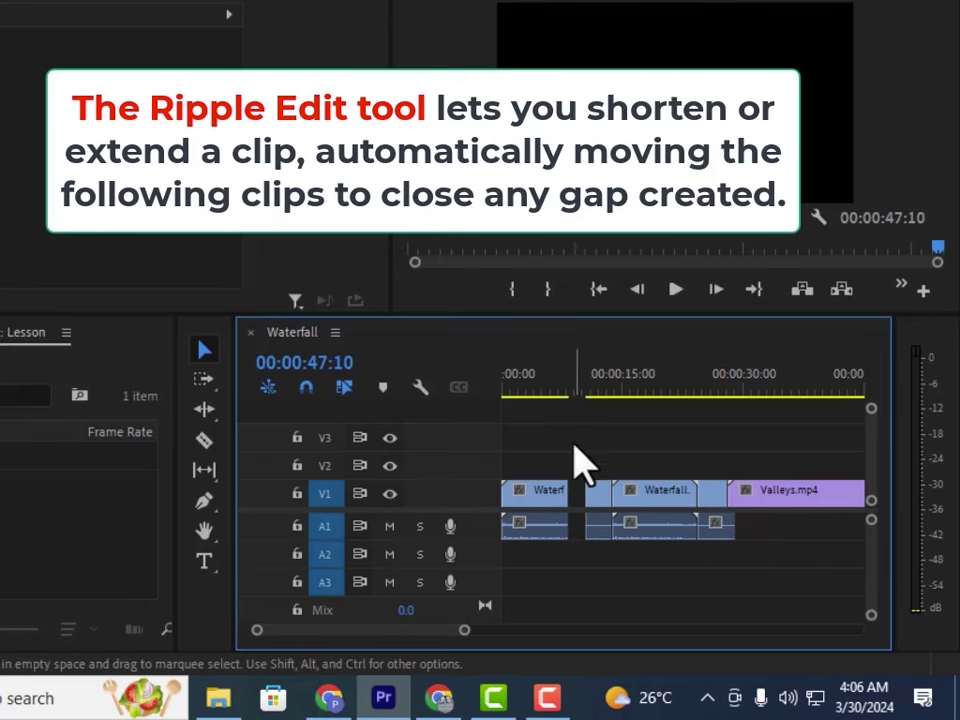
drag(604, 499, 591, 499)
click(604, 504)
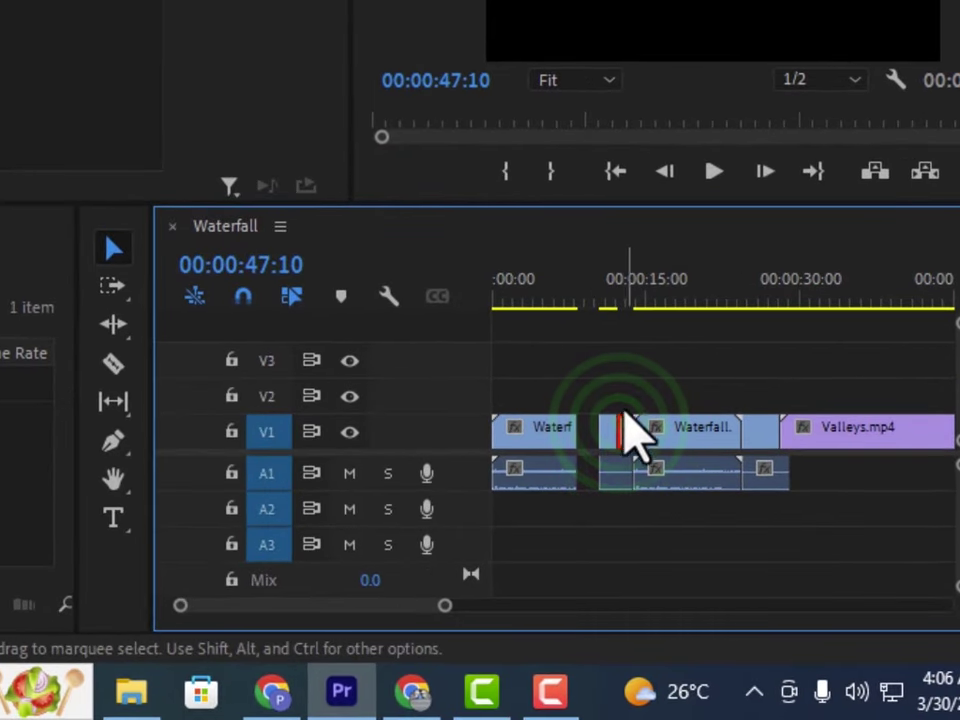
click(615, 376)
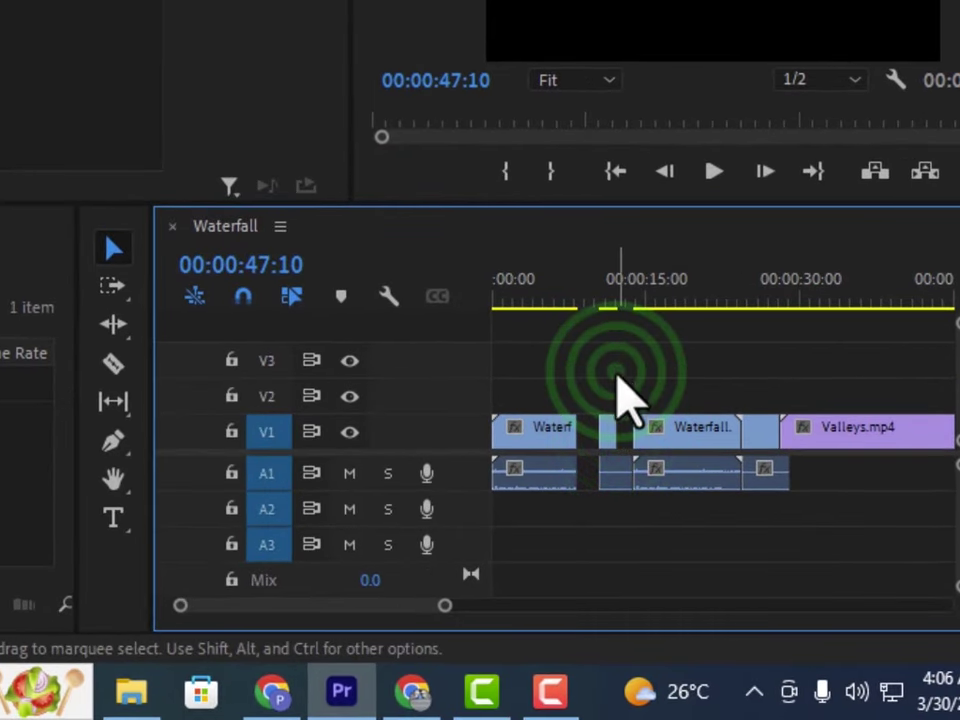
key(ctrl+z)
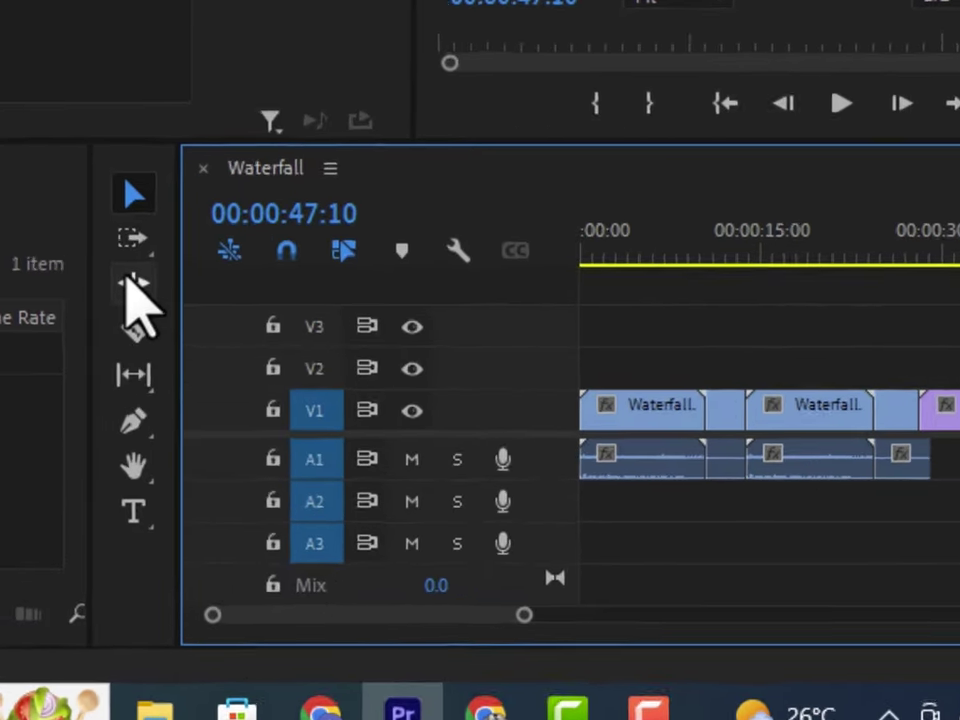
Shorten the end of the first Waterfall clip to about 7 seconds with the Ripple Edit tool
click(130, 284)
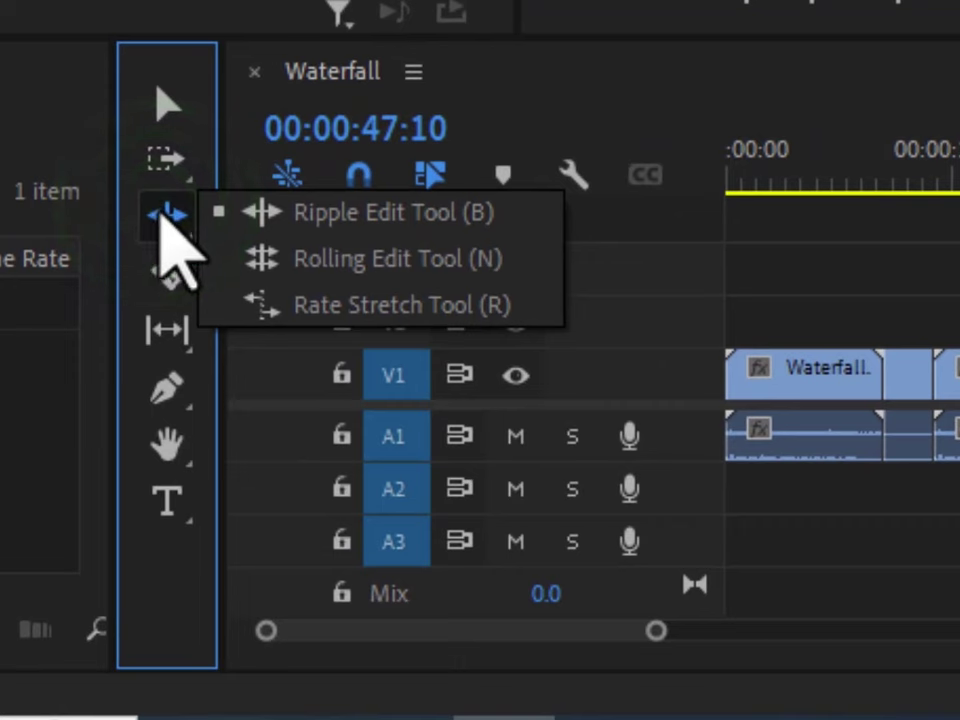
click(378, 214)
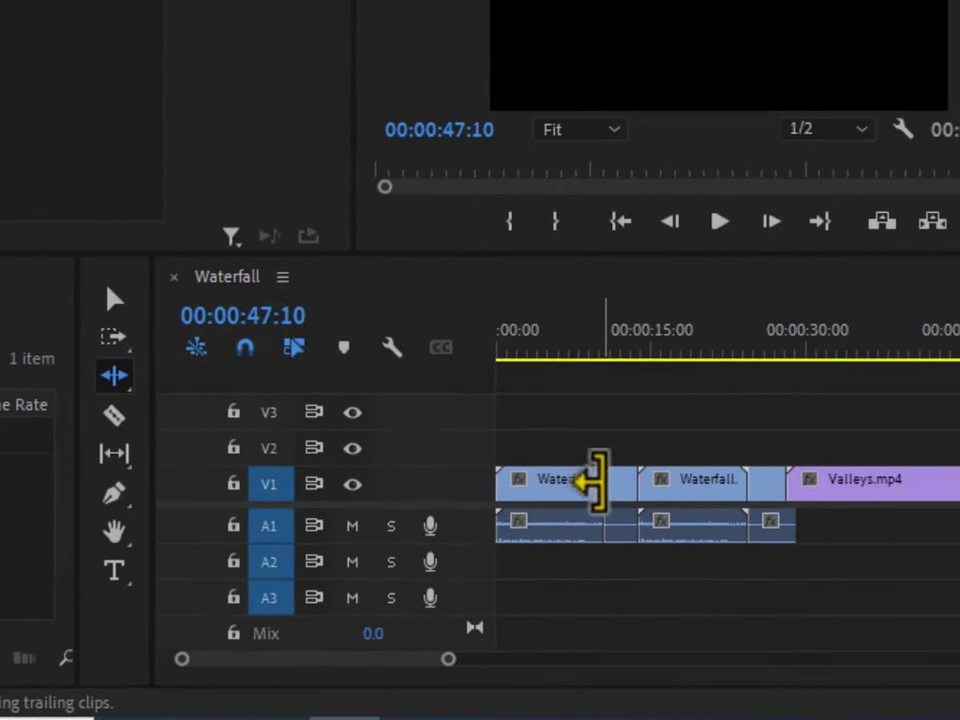
drag(596, 487, 551, 473)
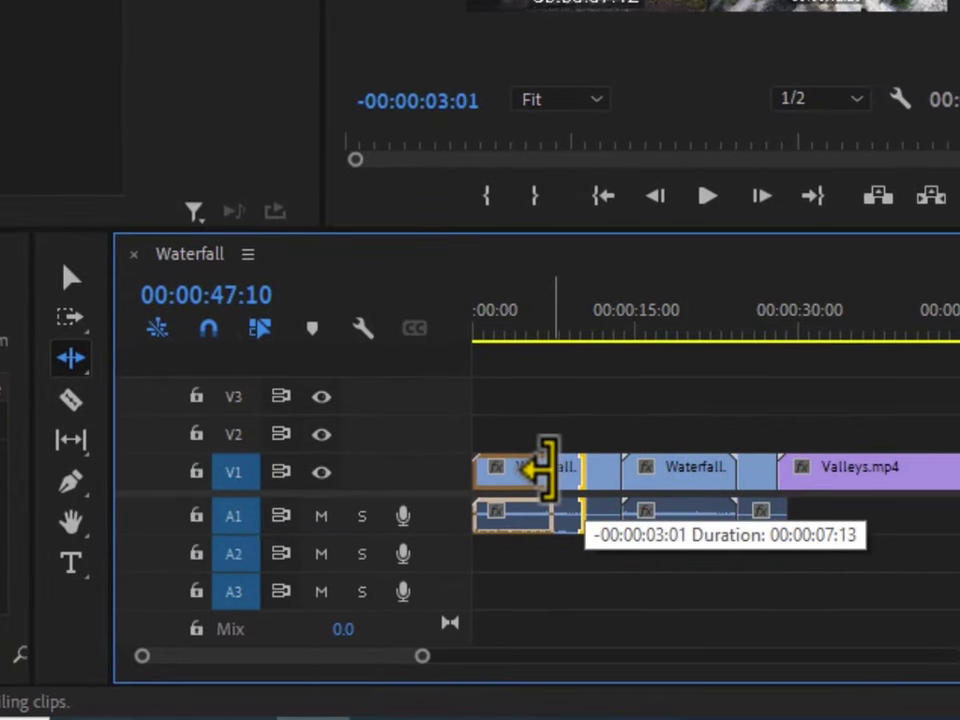
drag(546, 468, 546, 470)
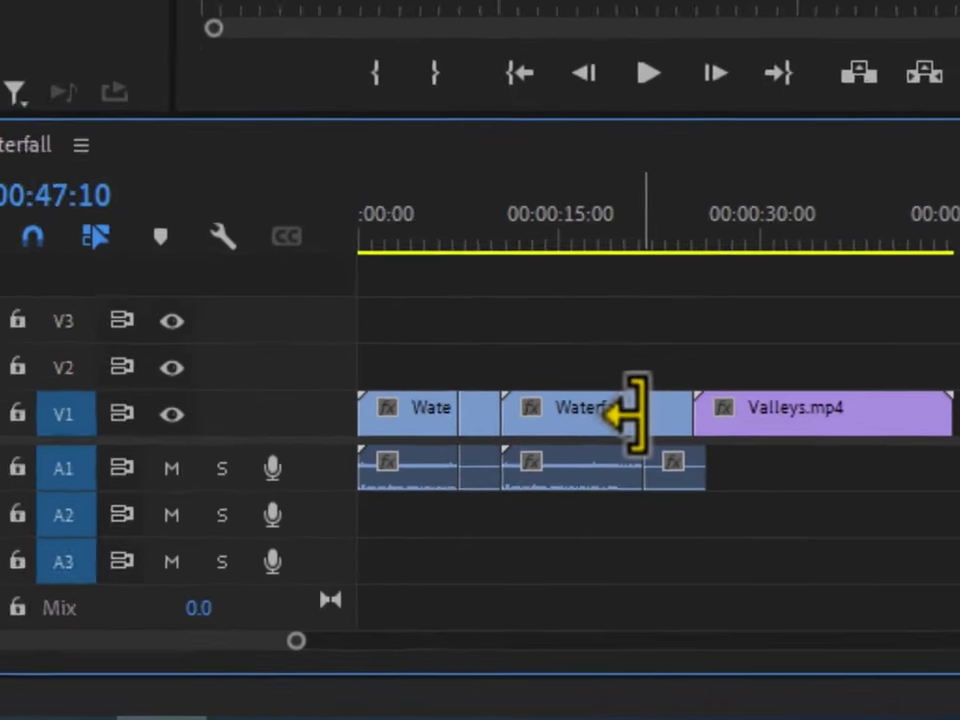
Ripple-trim the end of the second Waterfall clip to about 3 seconds and extend it again to about 9 seconds
click(700, 472)
drag(540, 340, 430, 330)
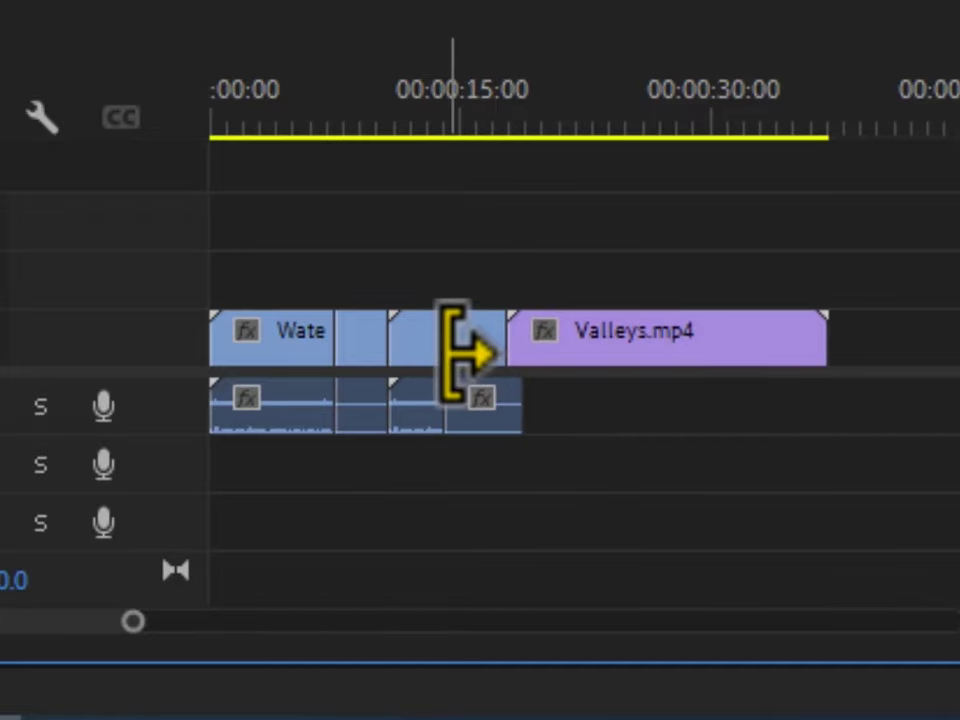
drag(432, 345, 510, 338)
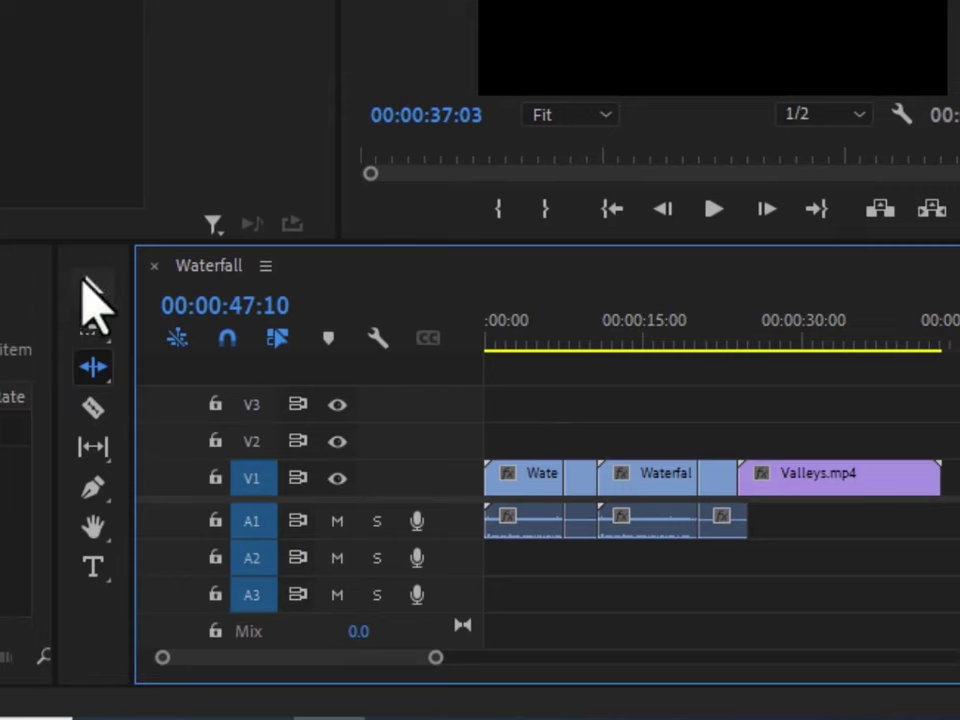
Try trimming the second Waterfall clip's end to about 6 seconds with the Selection tool, and undo the trim
click(93, 288)
drag(702, 470, 663, 480)
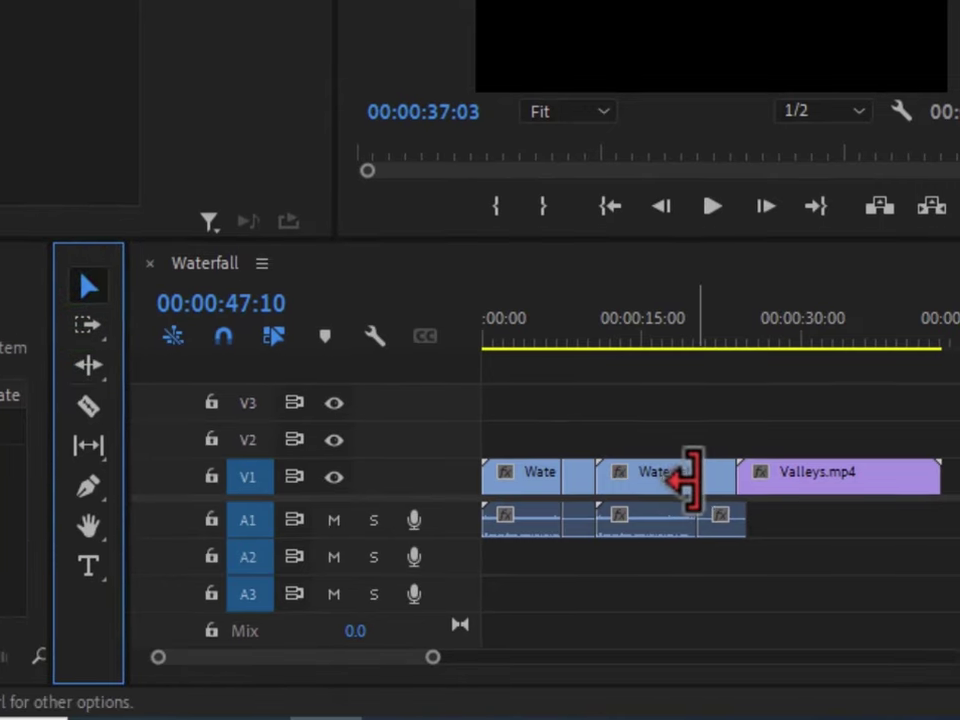
drag(483, 330, 482, 332)
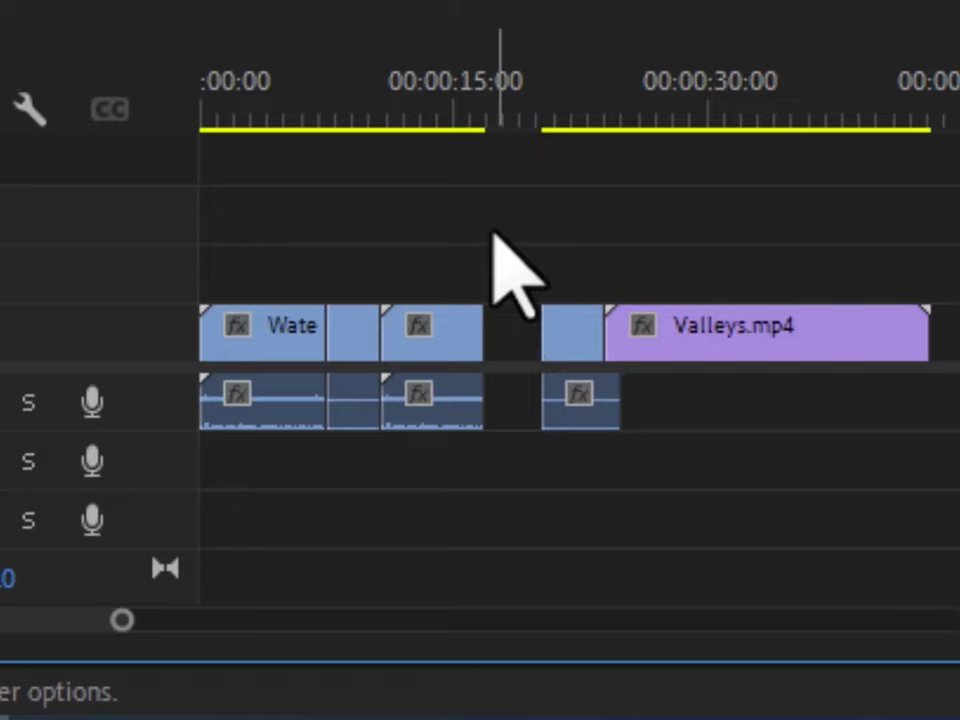
key(ctrl+z)
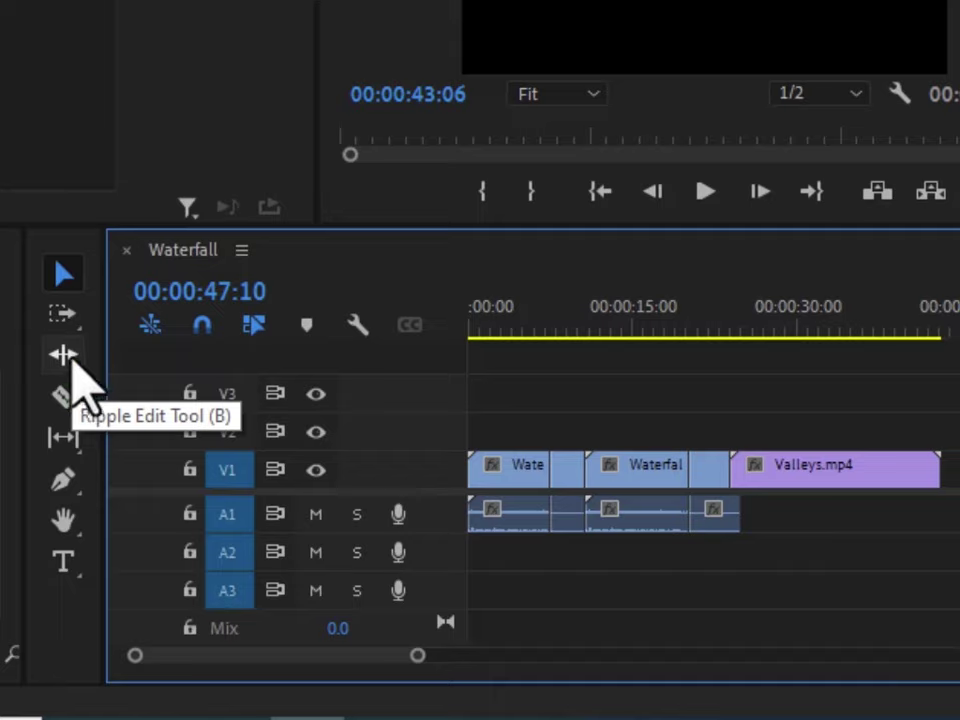
View the tools grouped with the Ripple Edit tool and return to the Selection tool
click(66, 356)
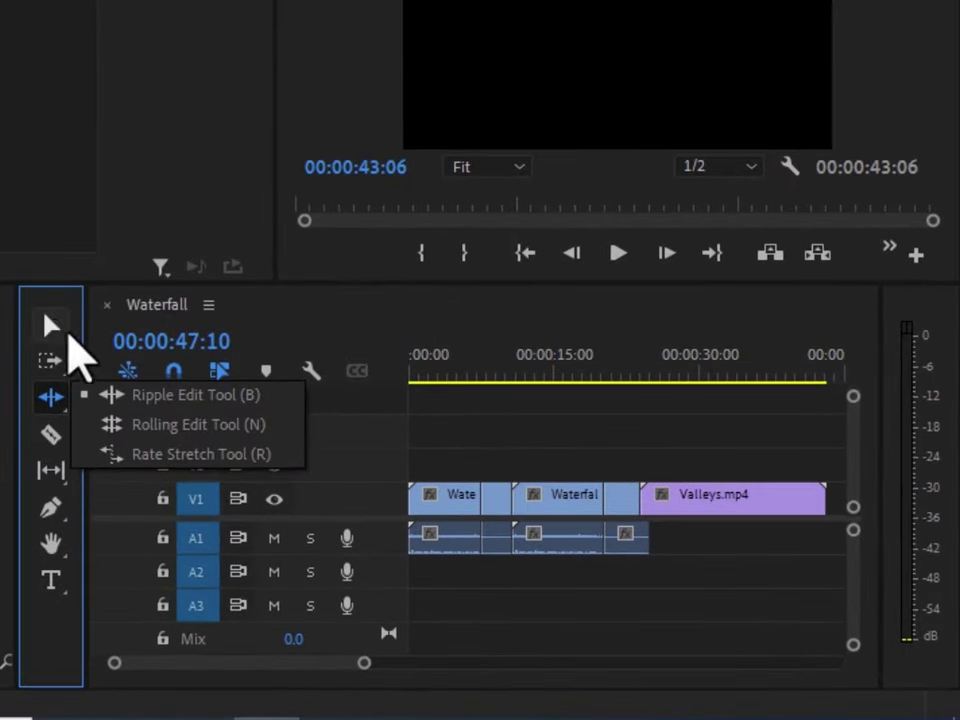
click(52, 322)
click(253, 653)
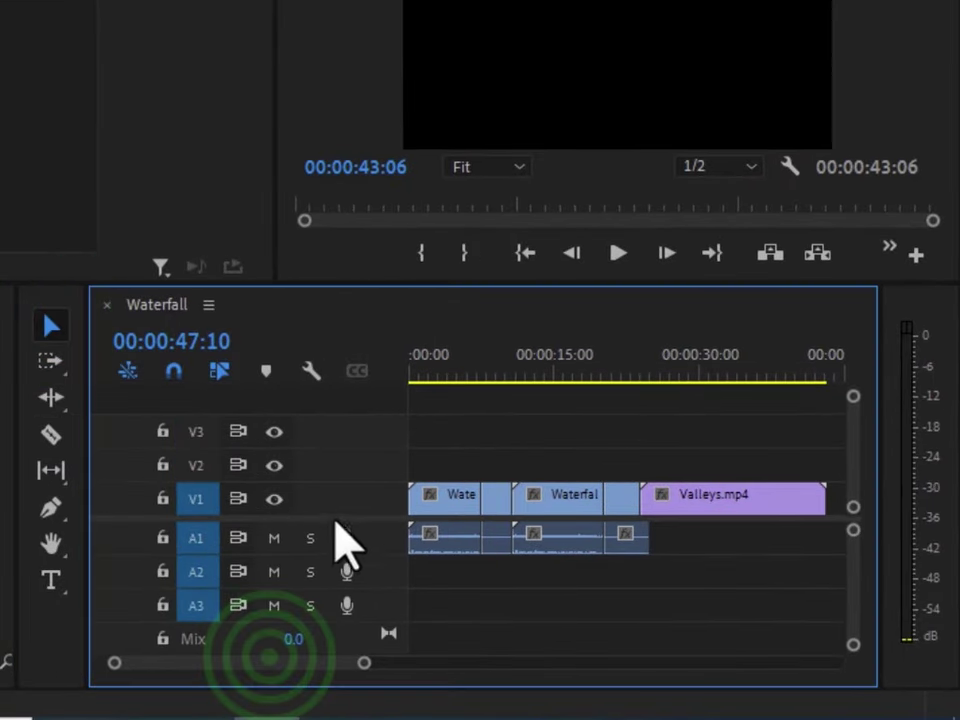
Play the sequence from the start and through the short drone clip, and return the playhead to 00:00:07:20
click(617, 253)
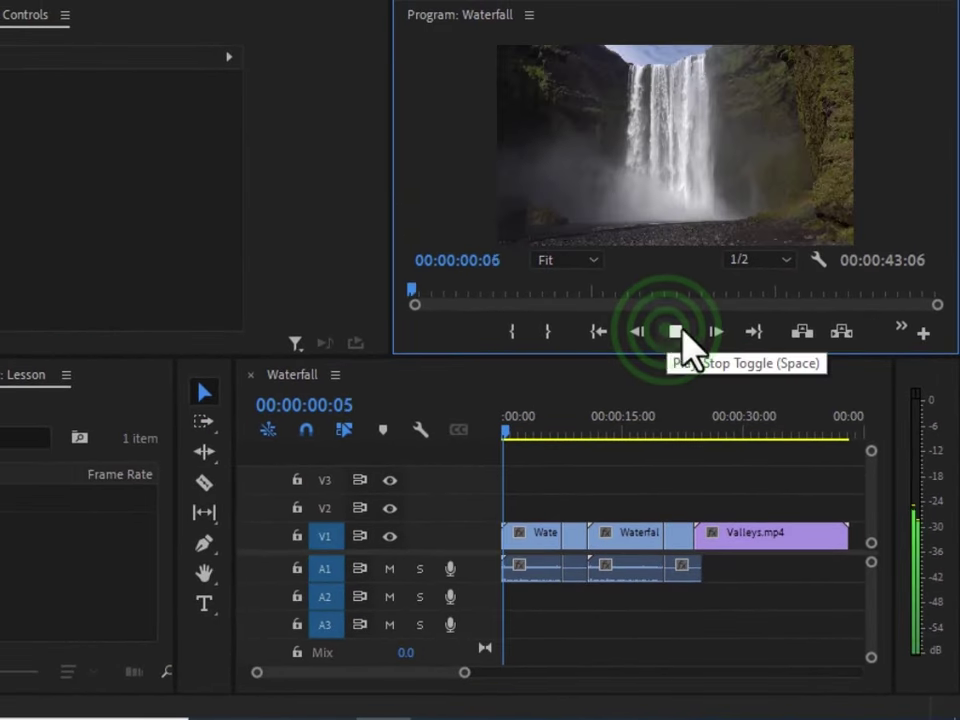
click(675, 331)
drag(507, 433, 566, 465)
click(674, 328)
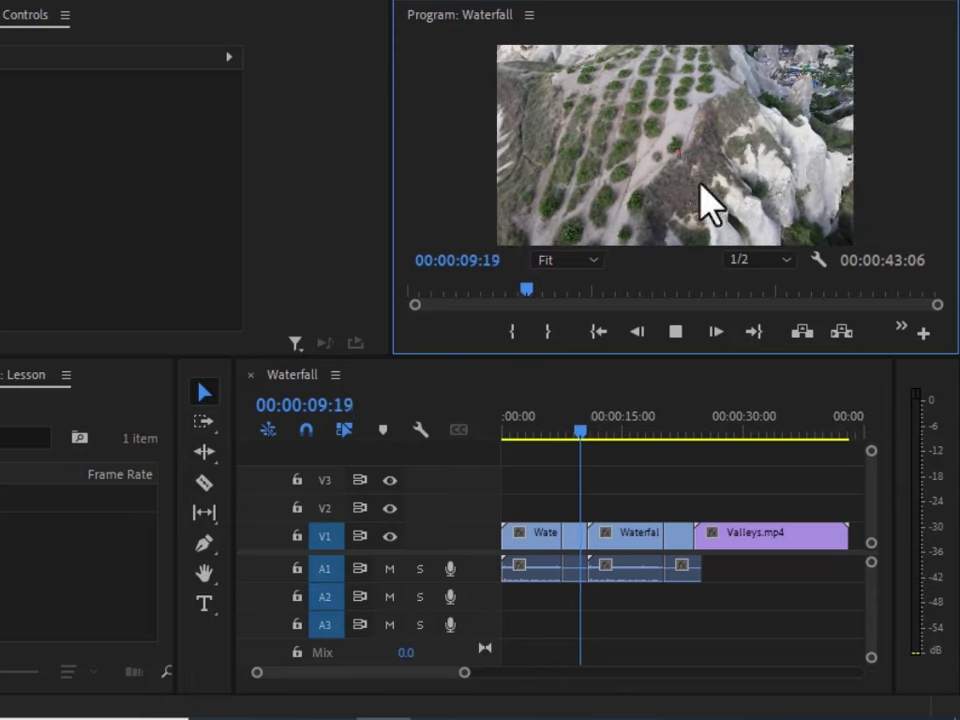
click(677, 332)
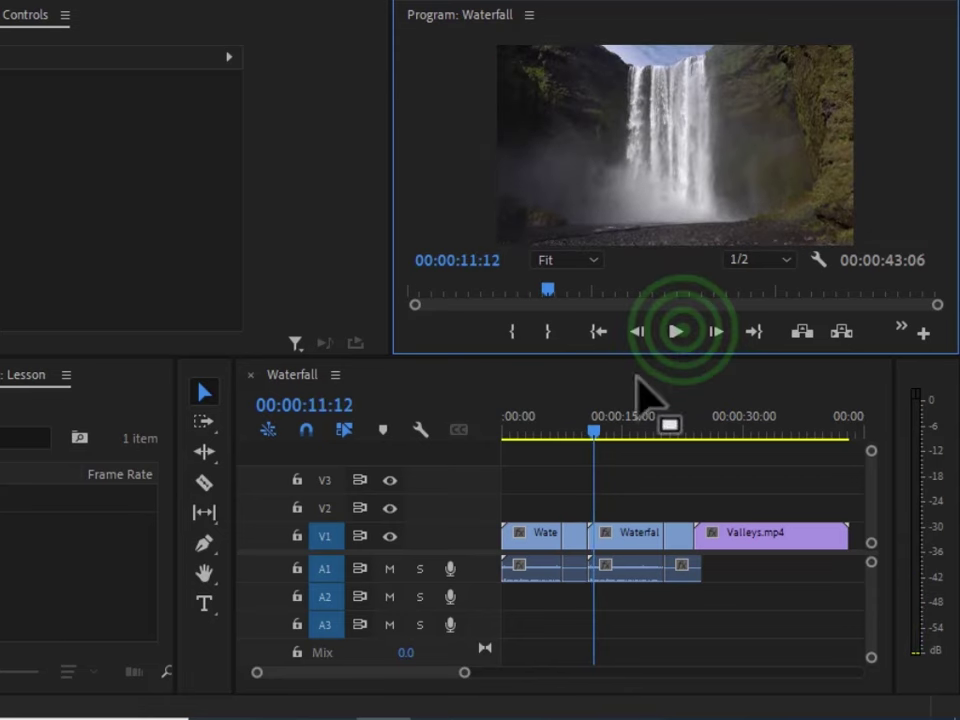
drag(596, 438, 566, 438)
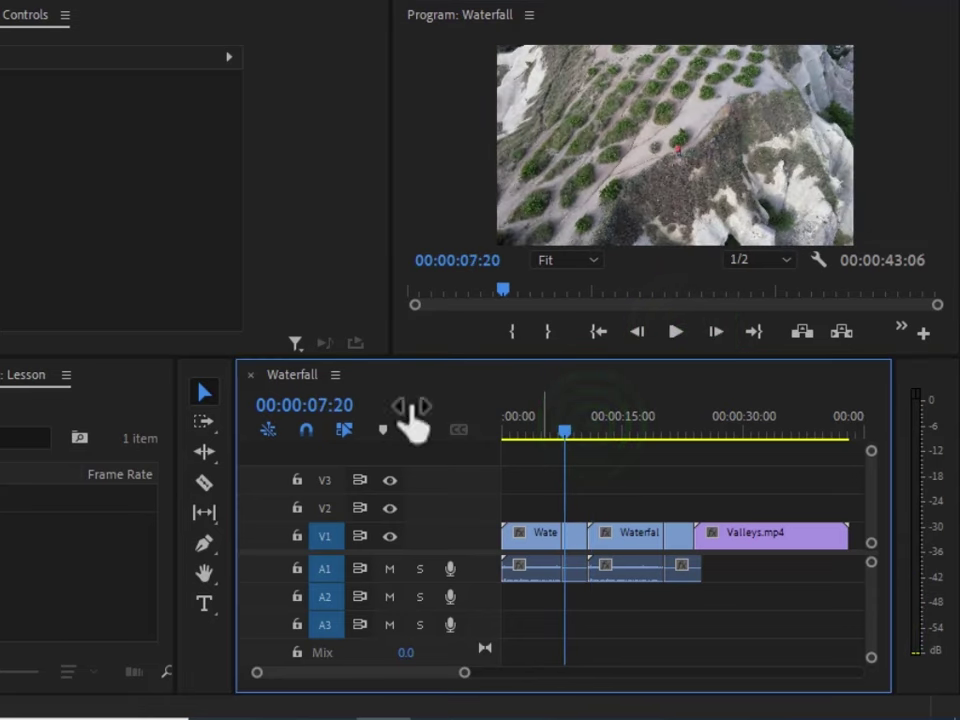
Try to shorten the end of the short Drone shot clip after the first Waterfall clip with the Rate Stretch tool
click(205, 465)
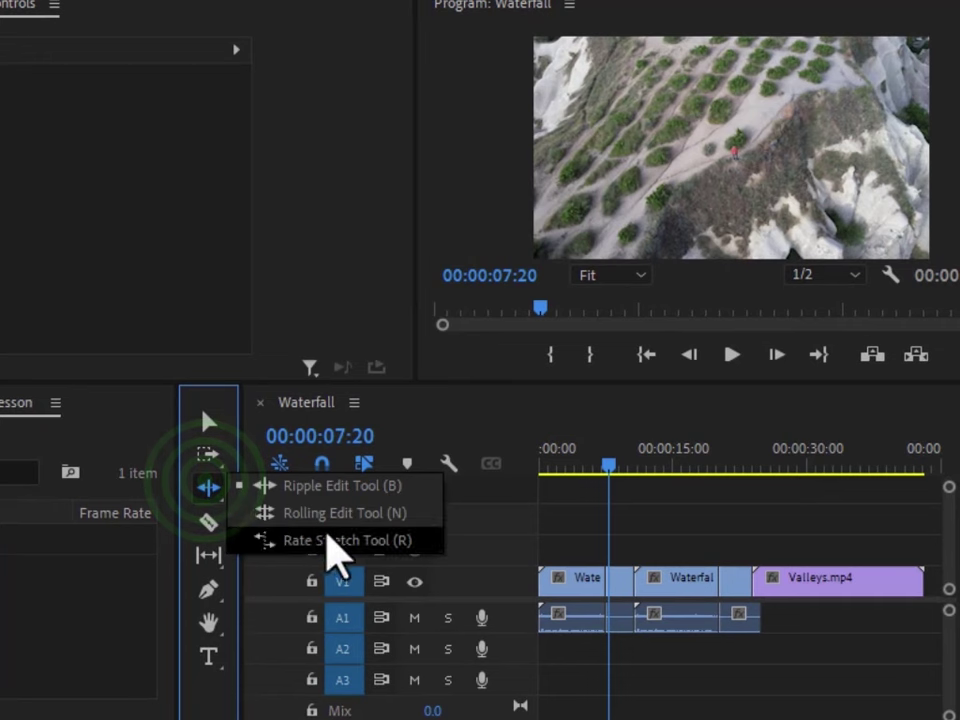
click(310, 548)
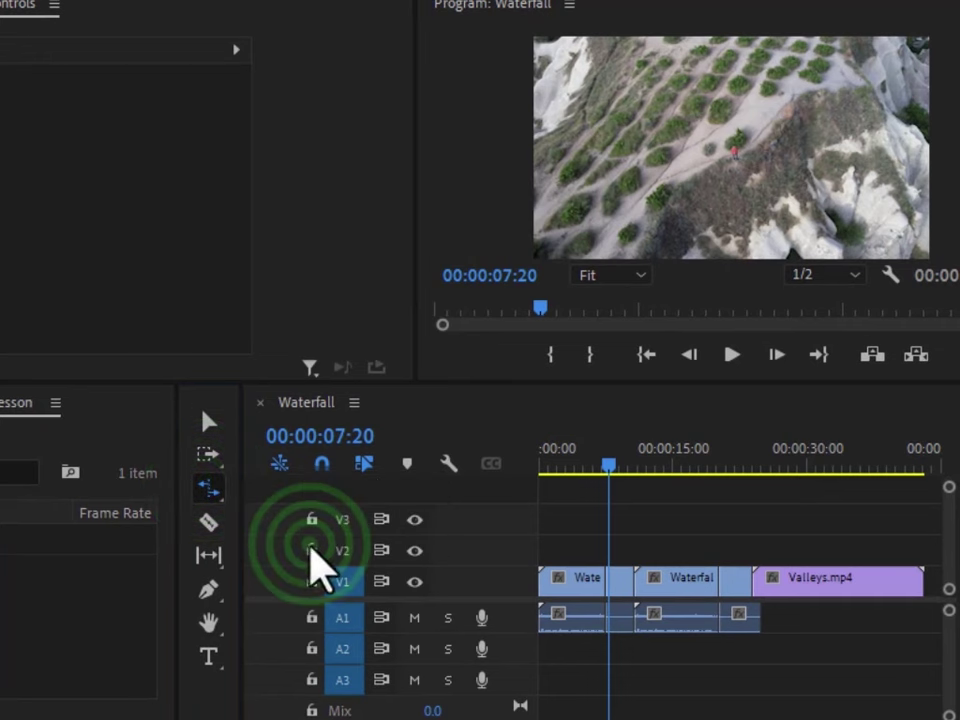
drag(635, 578, 617, 579)
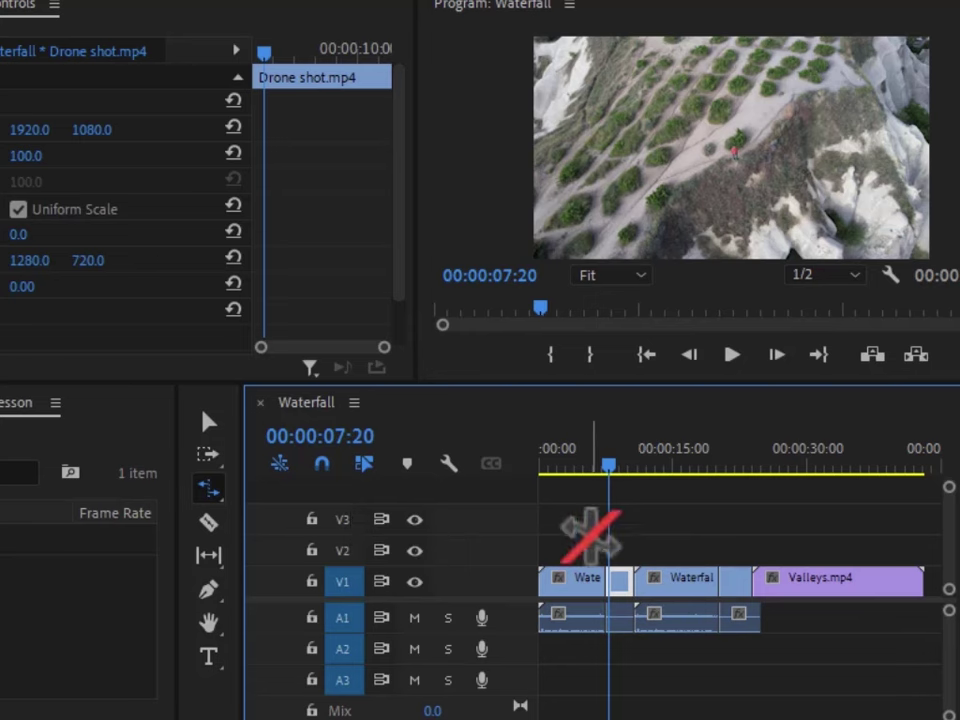
Move the second Waterfall clip to start at about 15 seconds, opening a gap after the first Drone shot clip
click(208, 420)
drag(693, 577, 754, 588)
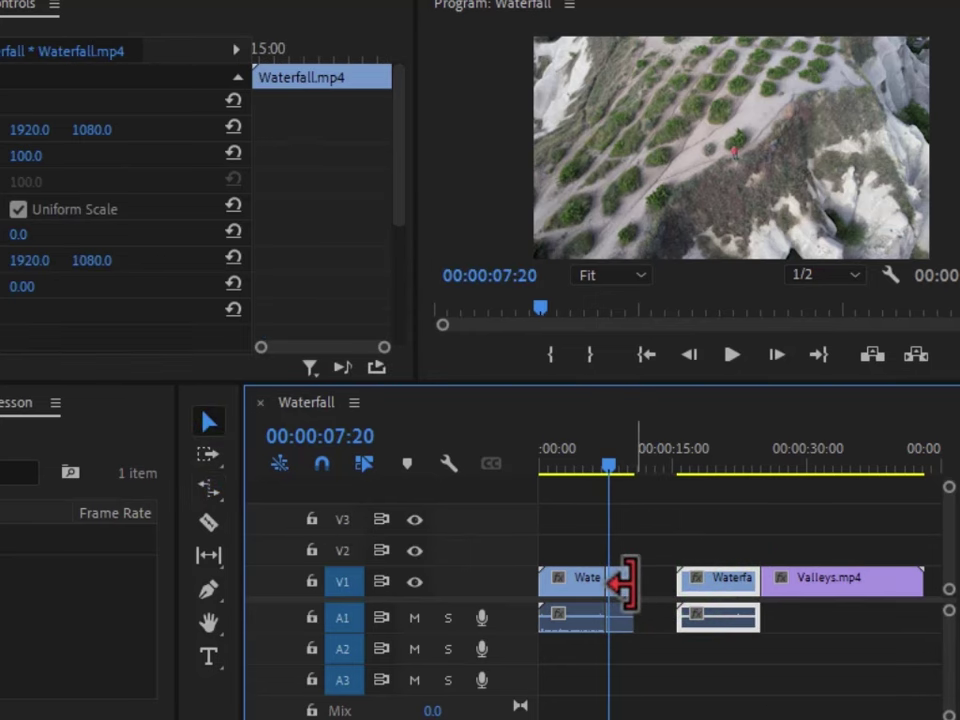
click(620, 583)
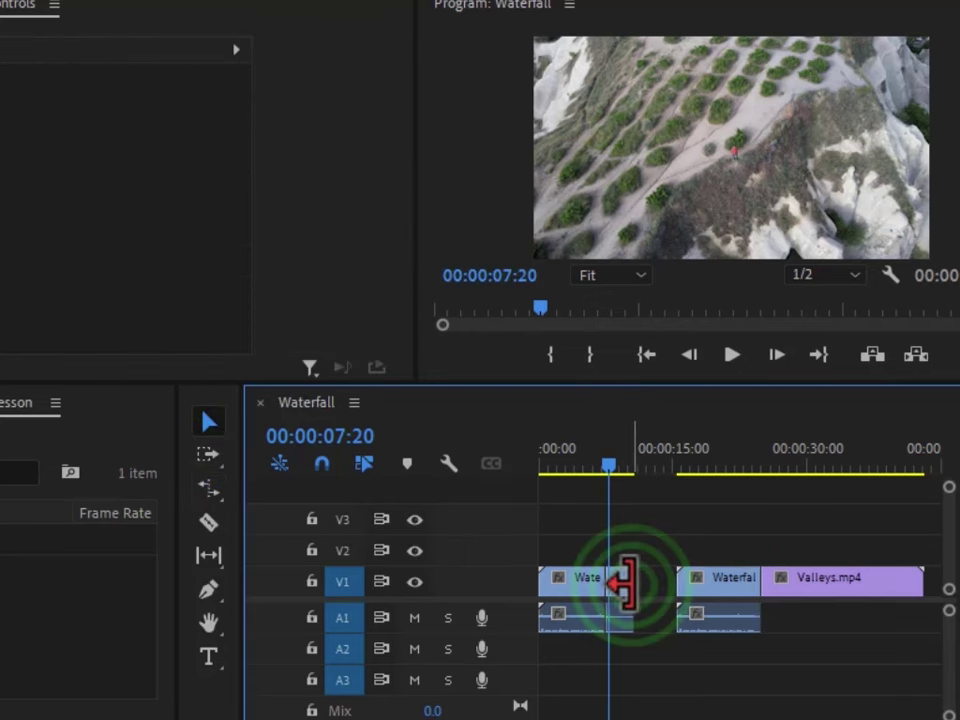
Rate-stretch the Drone shot clip's end to about 15 seconds to fill the gap, and play the slowed clip
click(208, 490)
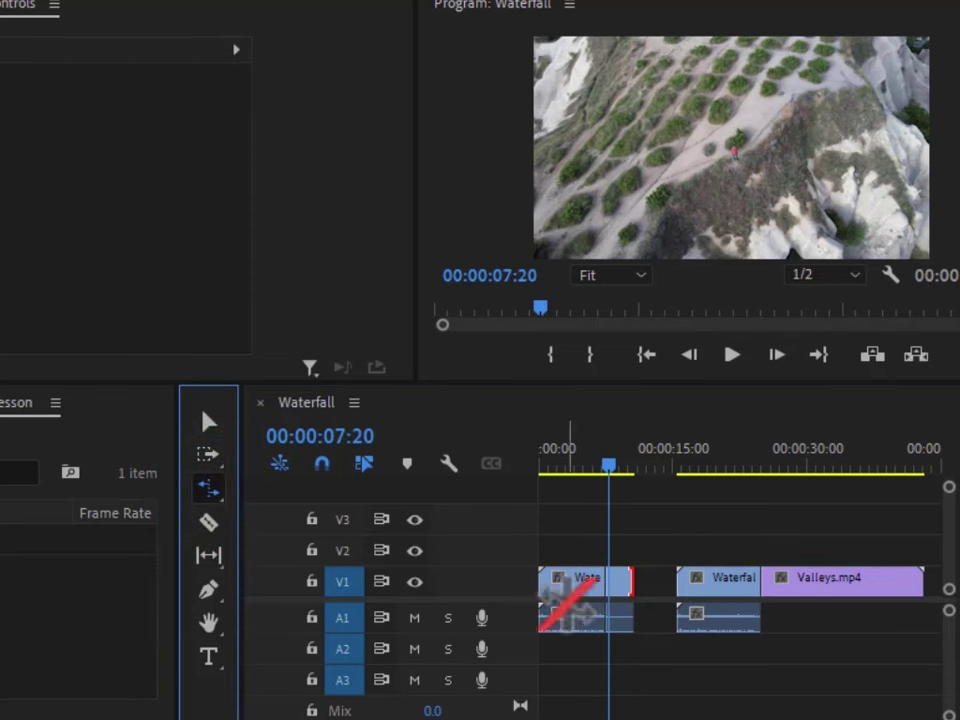
drag(630, 580, 664, 580)
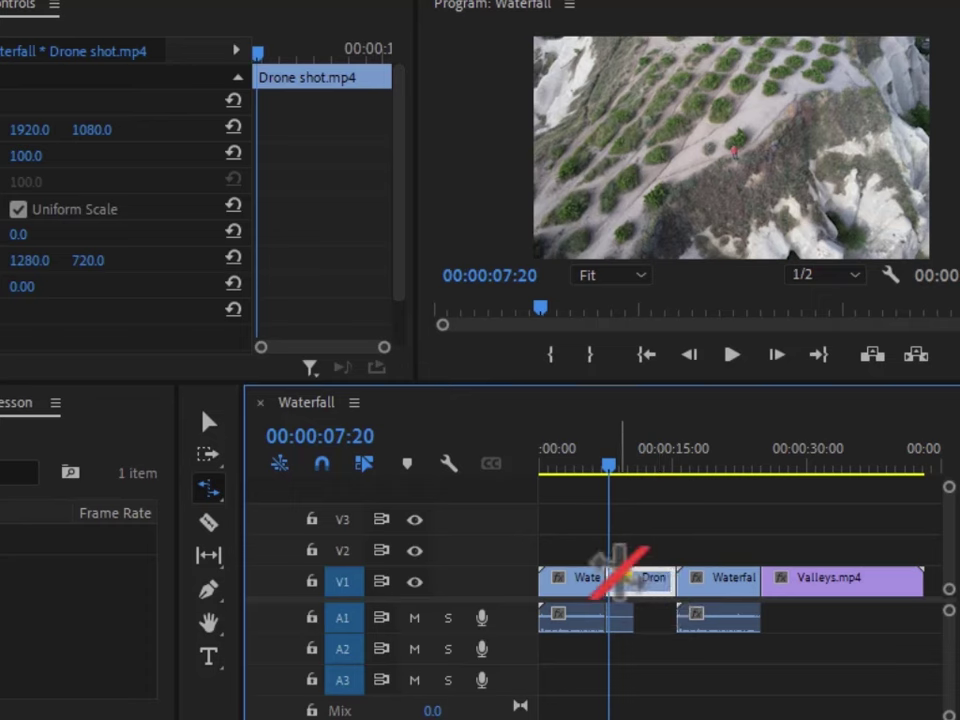
click(733, 354)
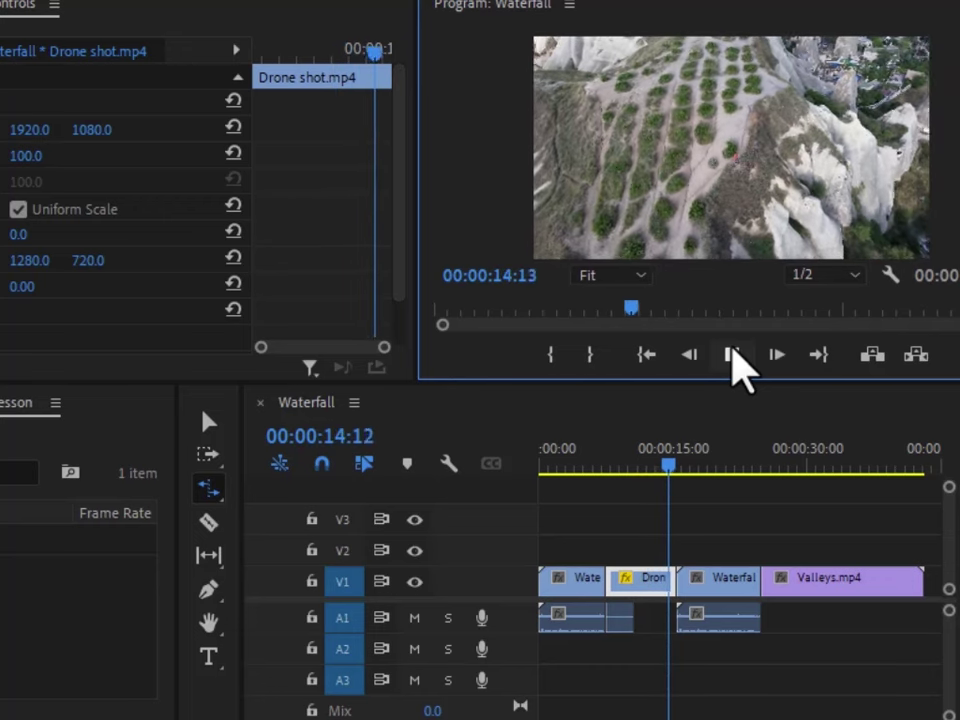
click(732, 352)
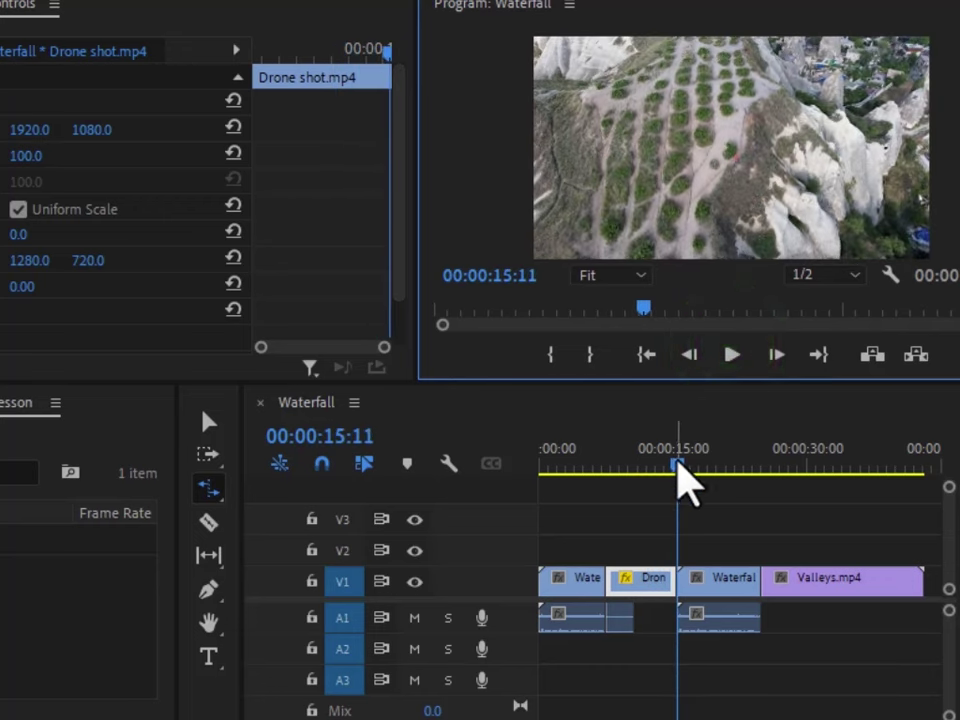
drag(668, 457, 601, 462)
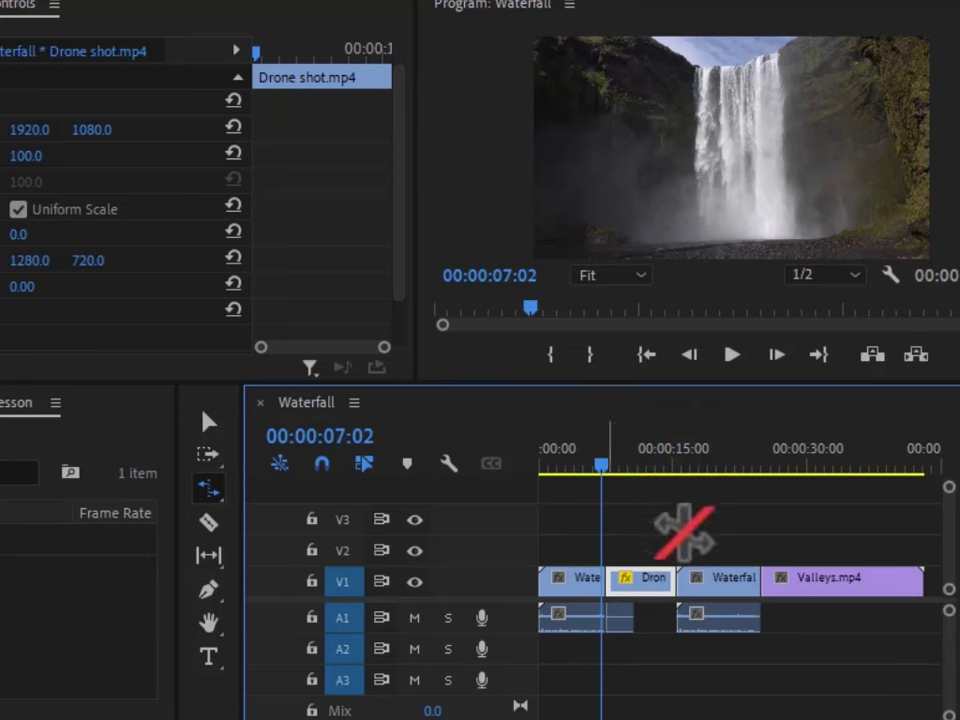
Rate-stretch the Drone shot clip's end back to about 9 seconds, and play the sped-up clip
drag(666, 582, 613, 582)
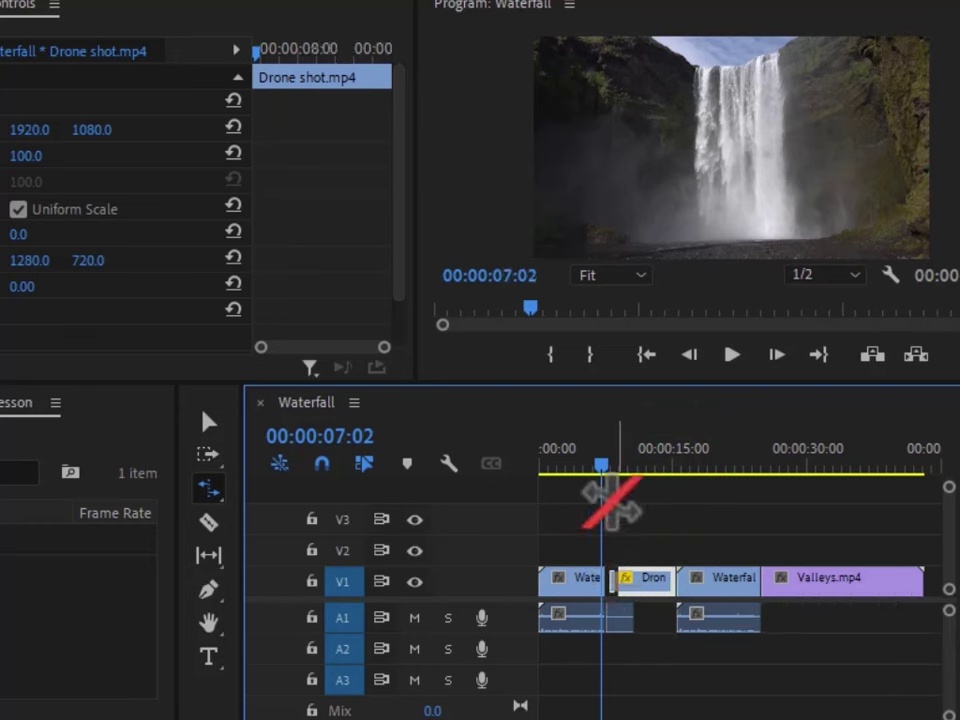
click(736, 358)
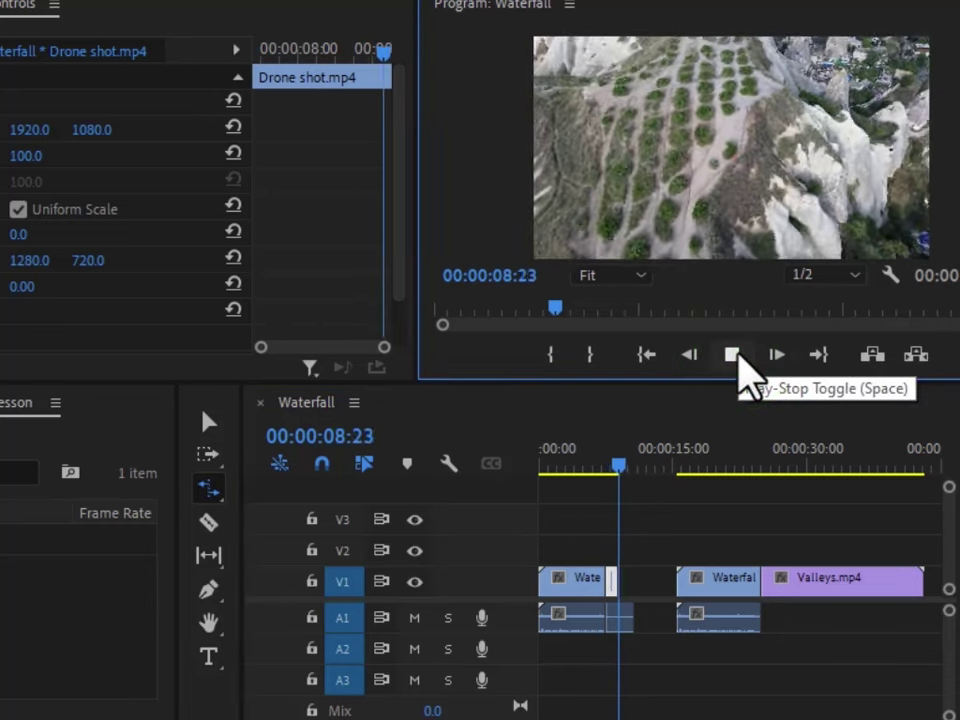
click(737, 356)
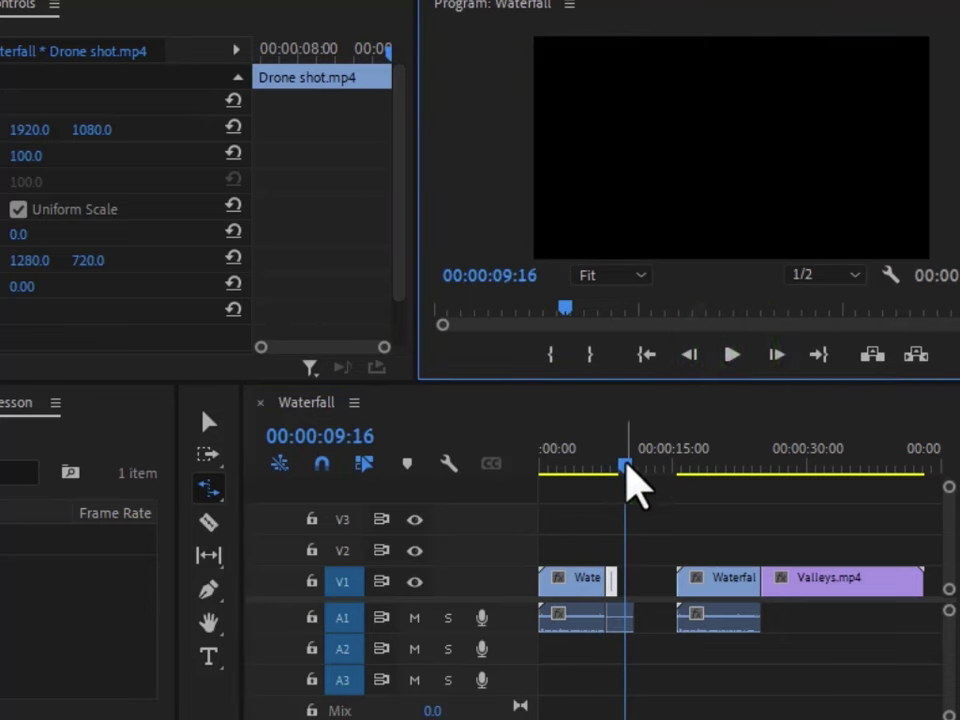
drag(627, 466, 604, 466)
click(614, 577)
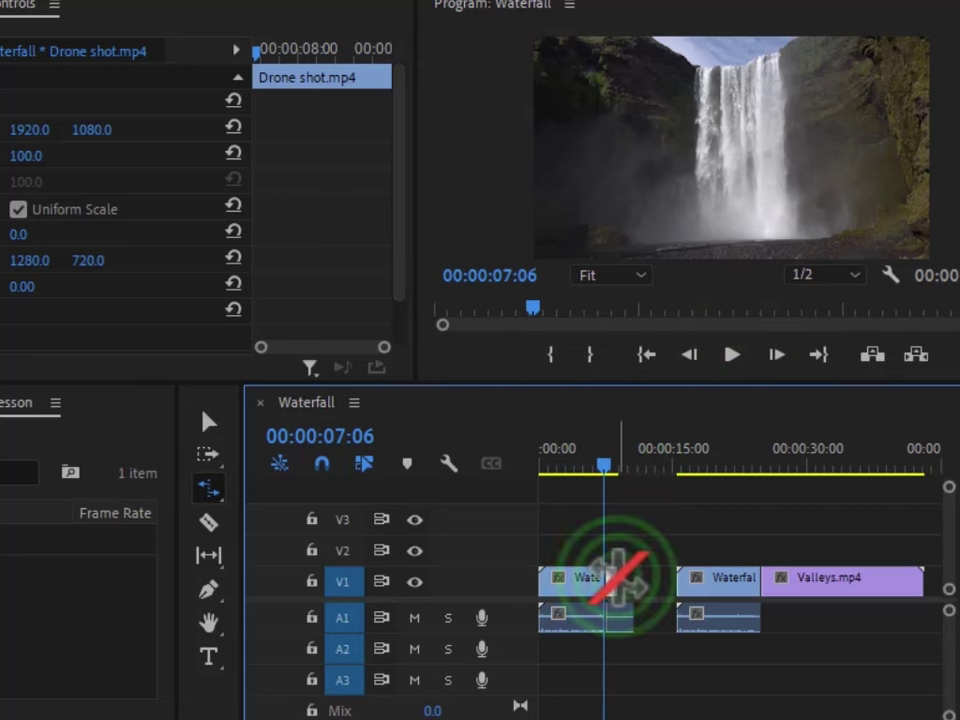
click(625, 578)
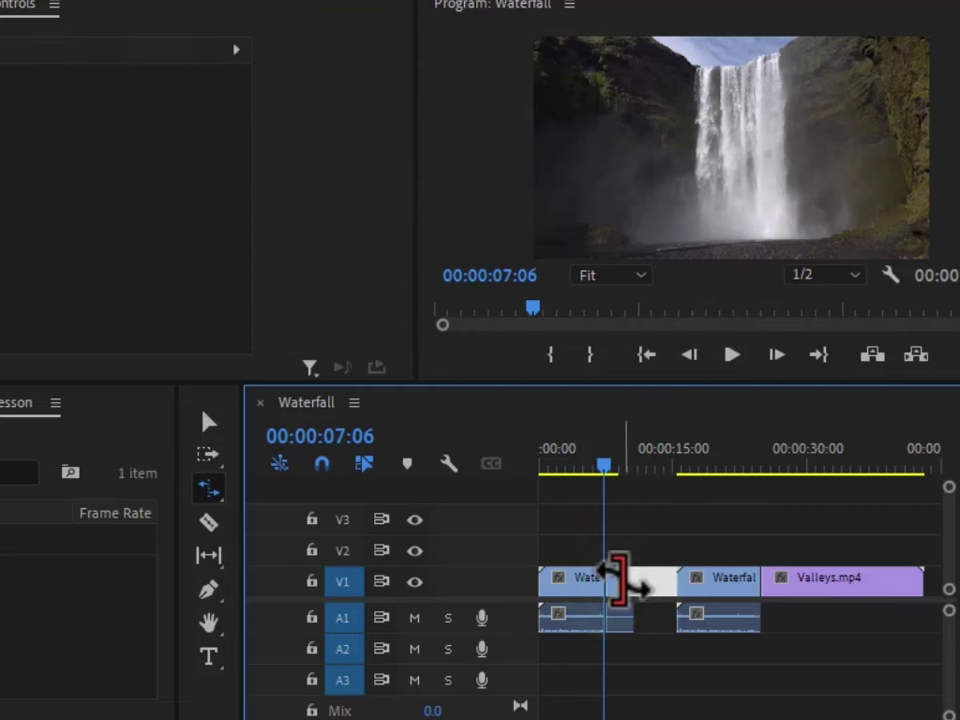
click(670, 540)
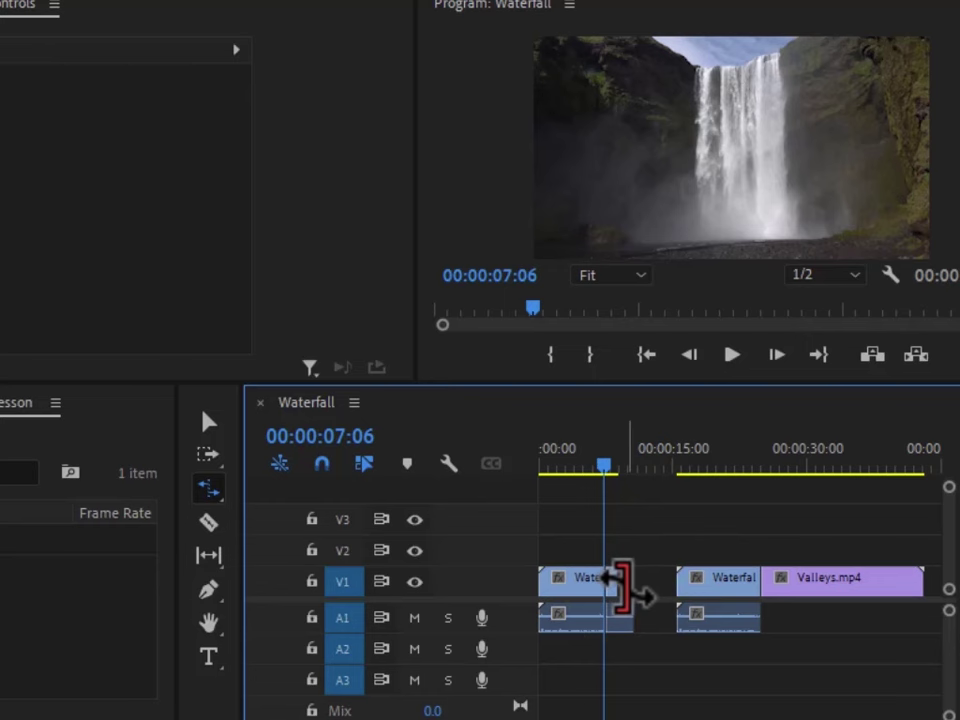
click(608, 580)
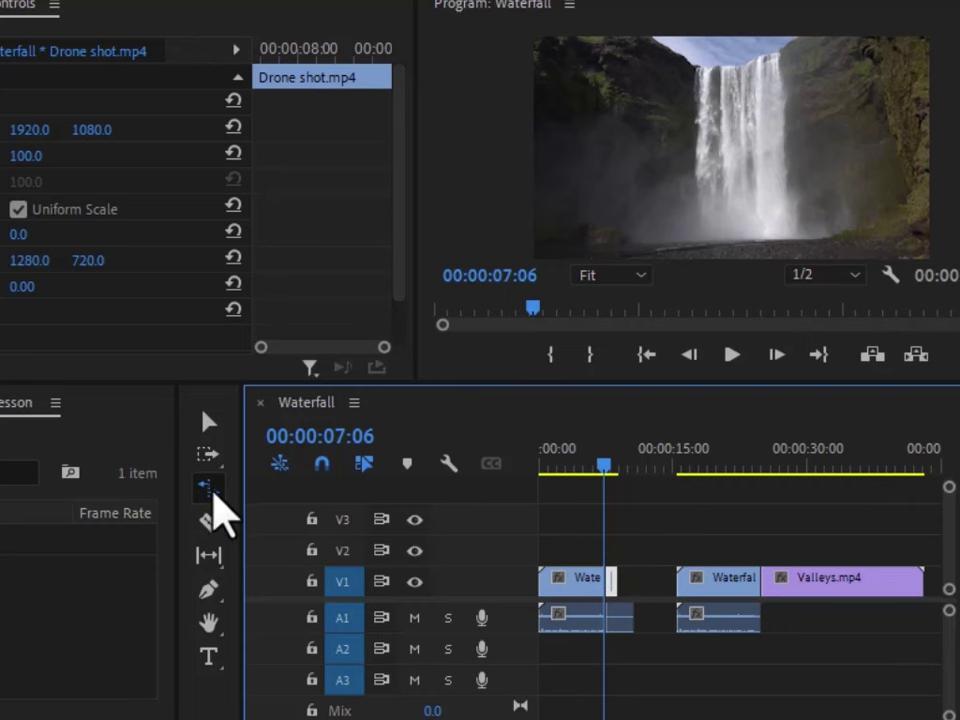
View the tools grouped with the Rate Stretch tool
click(214, 491)
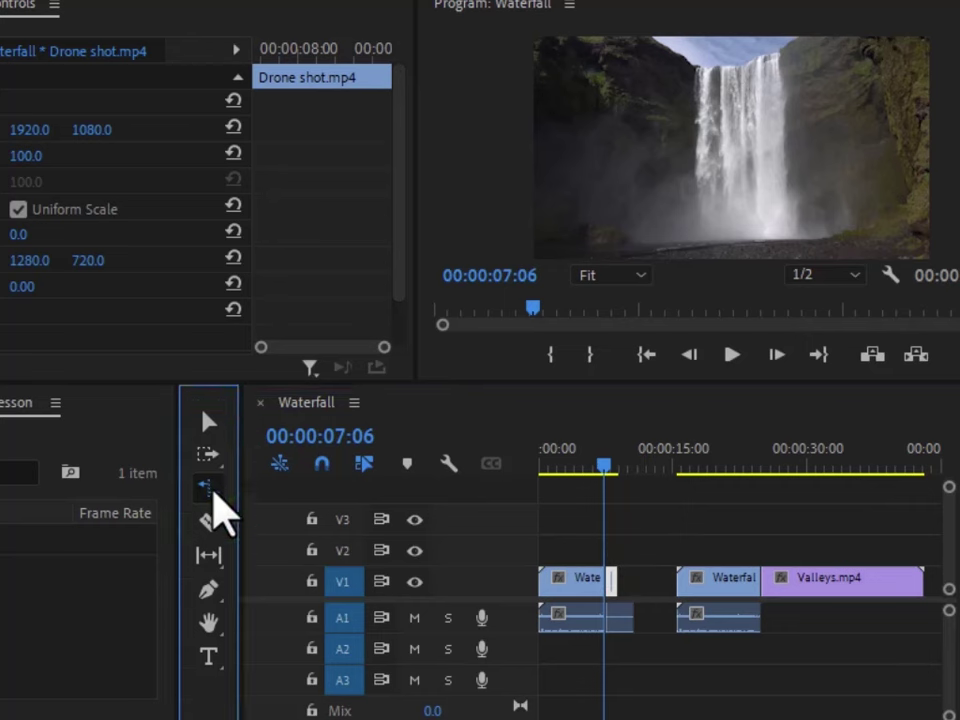
click(214, 491)
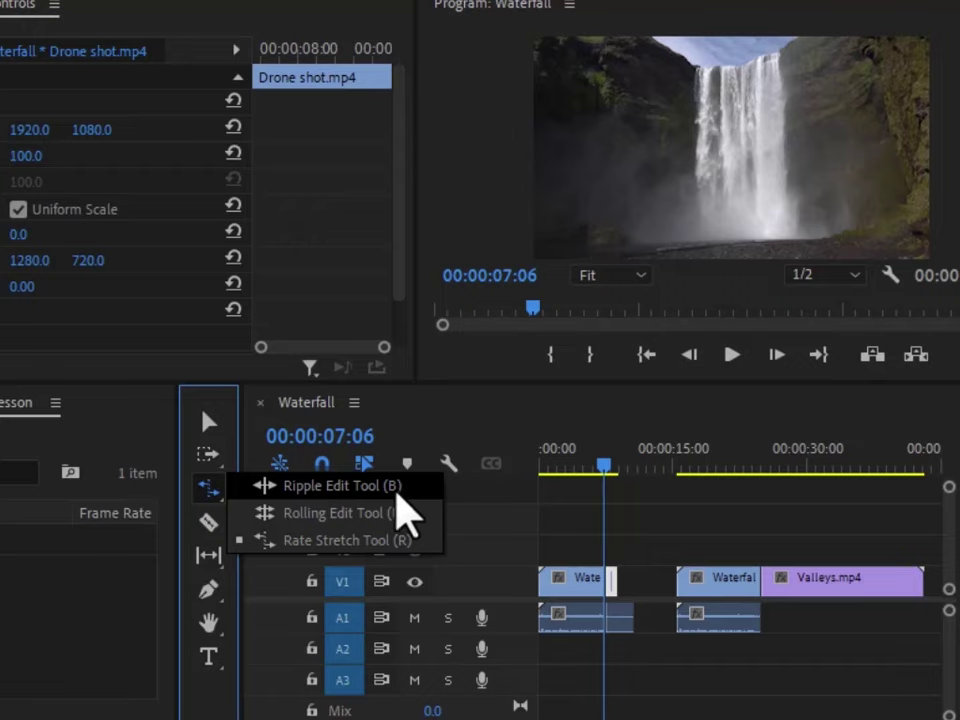
click(207, 487)
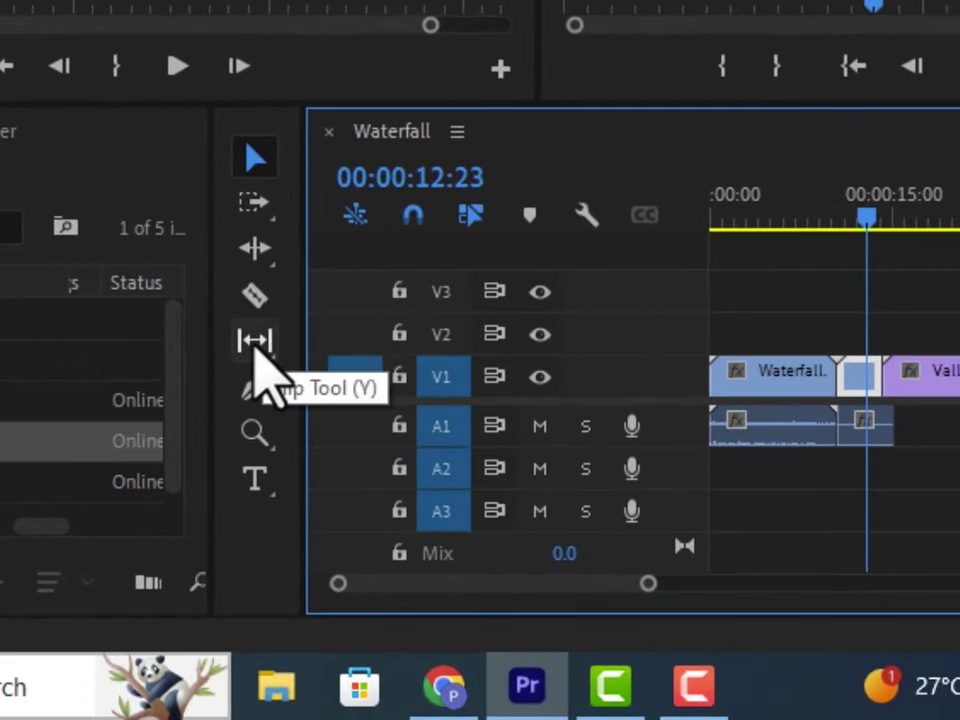
Open the short Drone shot clip between Waterfall and Valleys in the Source monitor, with the sequence playhead at 00:00:12:13
click(255, 343)
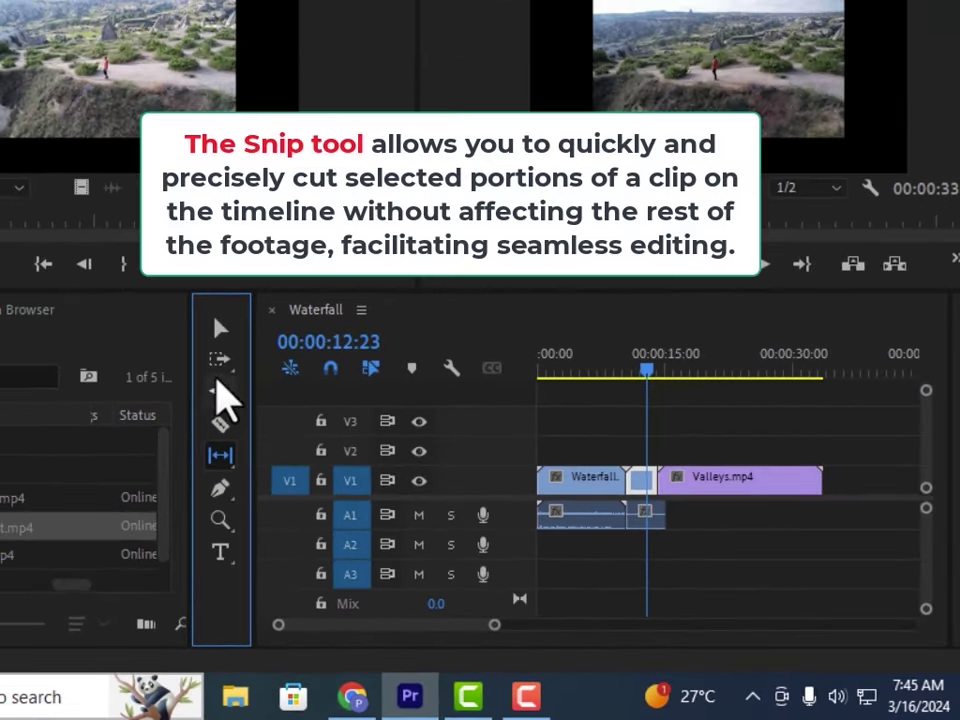
click(221, 328)
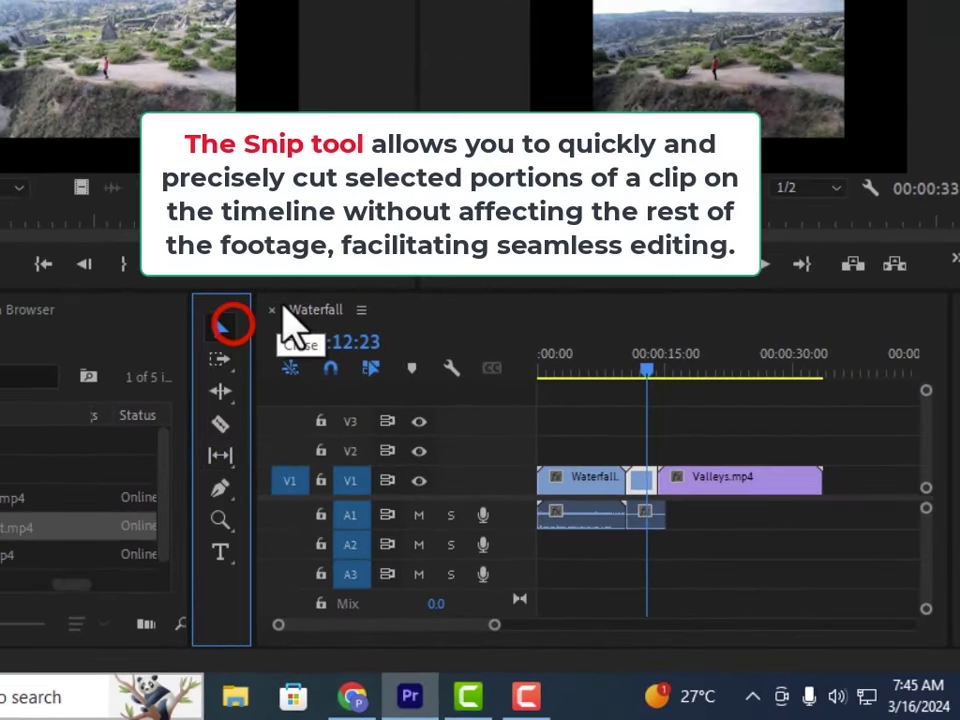
click(641, 482)
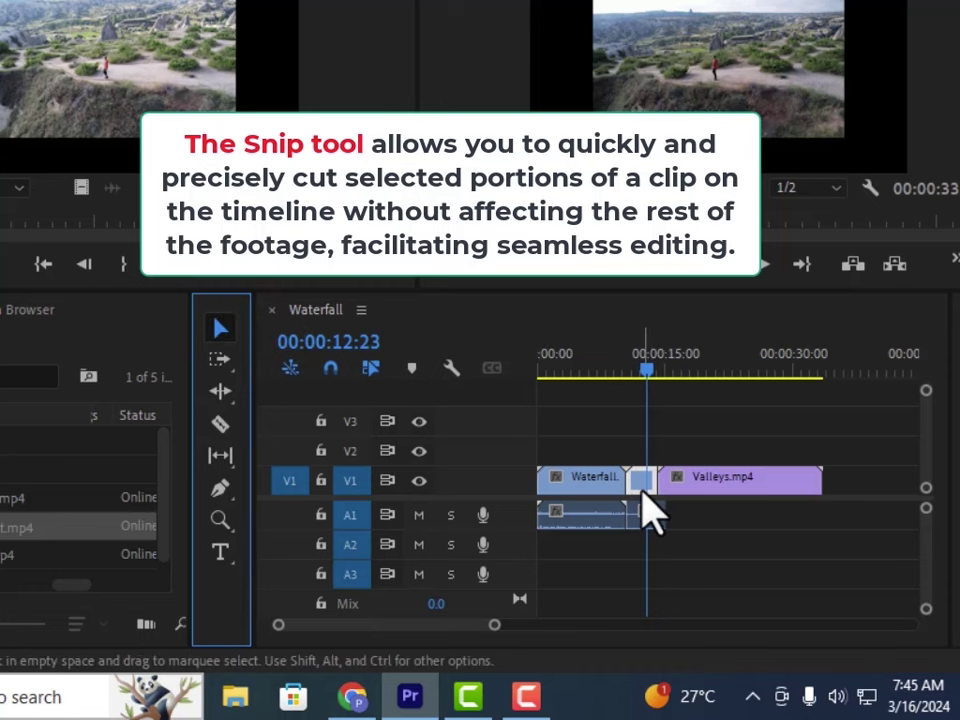
click(641, 486)
drag(650, 378, 637, 440)
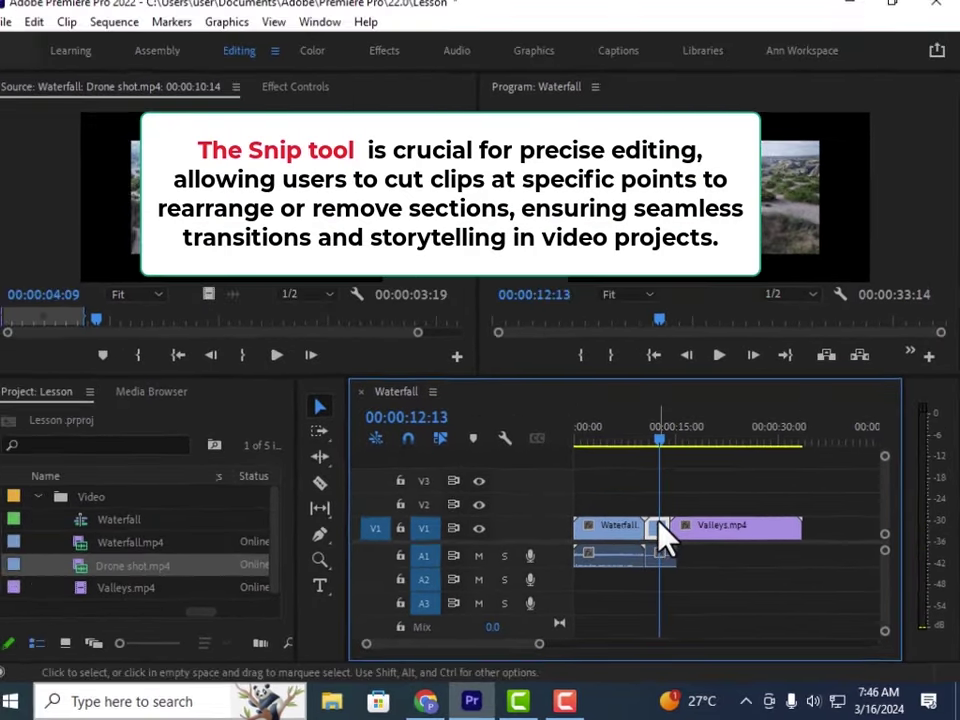
double_click(639, 515)
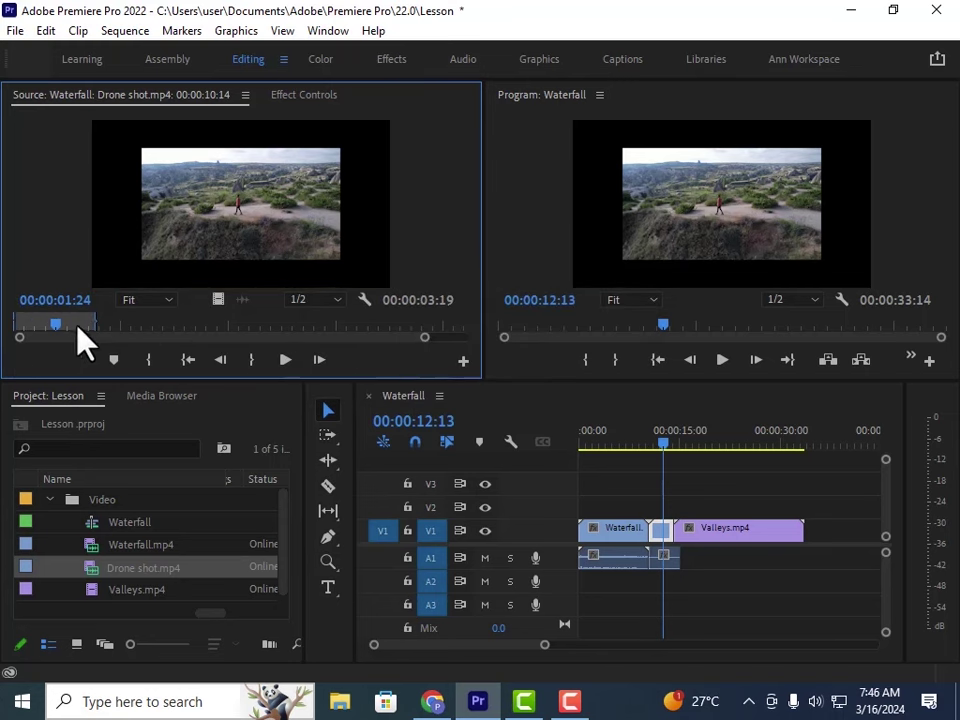
Scrub the Drone shot source footage to about 18 seconds and back to 00:00:11:22
drag(55, 322, 411, 356)
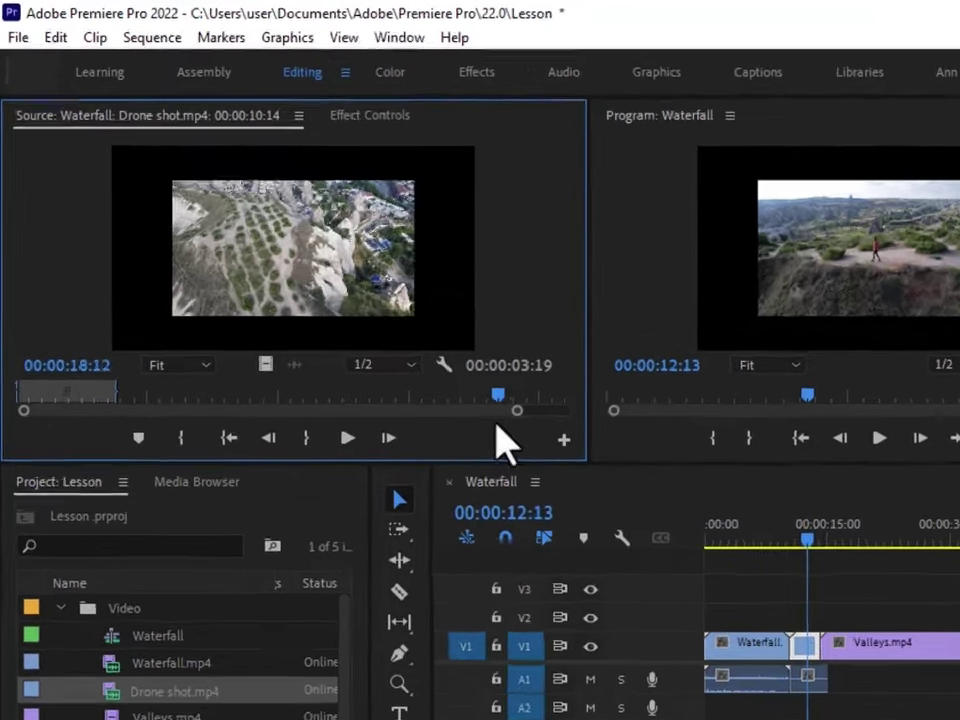
drag(496, 424, 369, 424)
drag(455, 521, 407, 551)
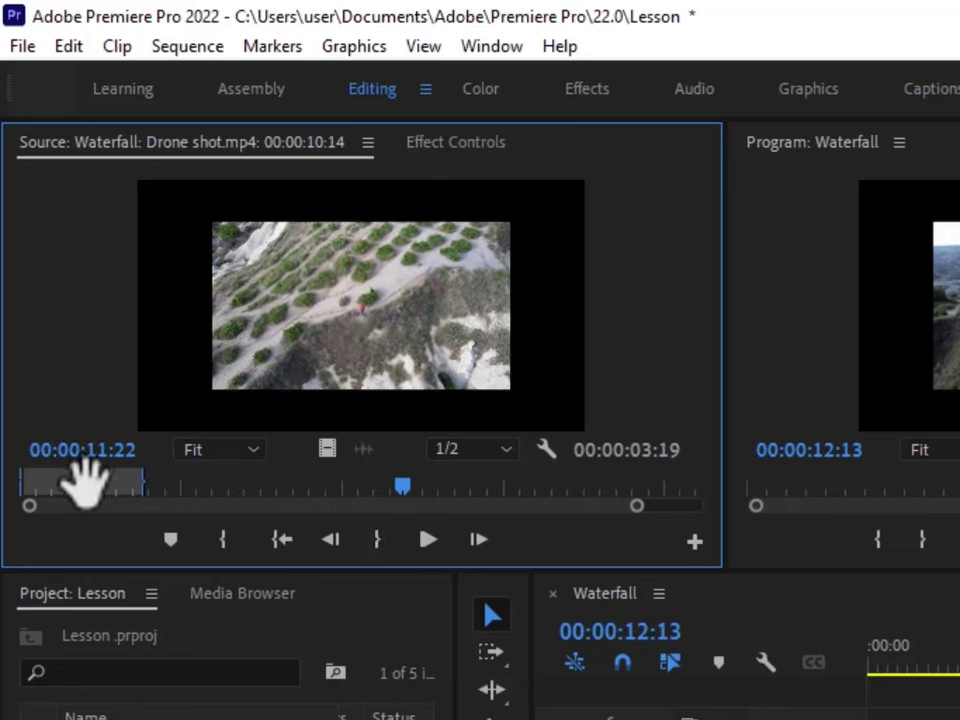
Slip the Drone shot clip's in-out range in the source to the footage shortly after 00:00:11:22
drag(87, 490, 487, 503)
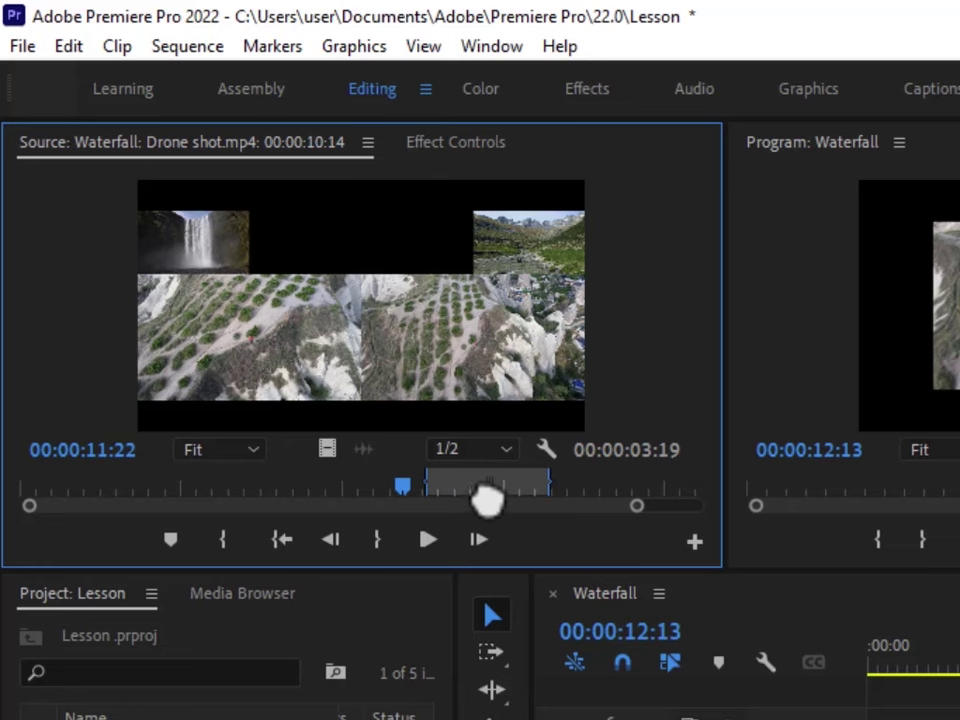
drag(487, 500, 460, 483)
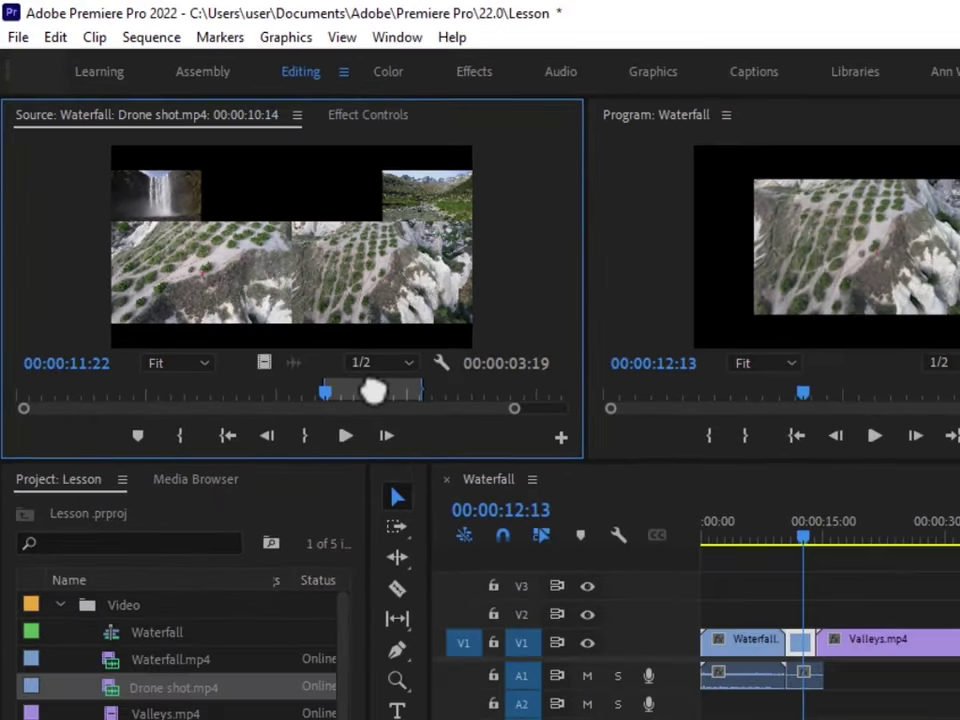
drag(372, 392, 433, 410)
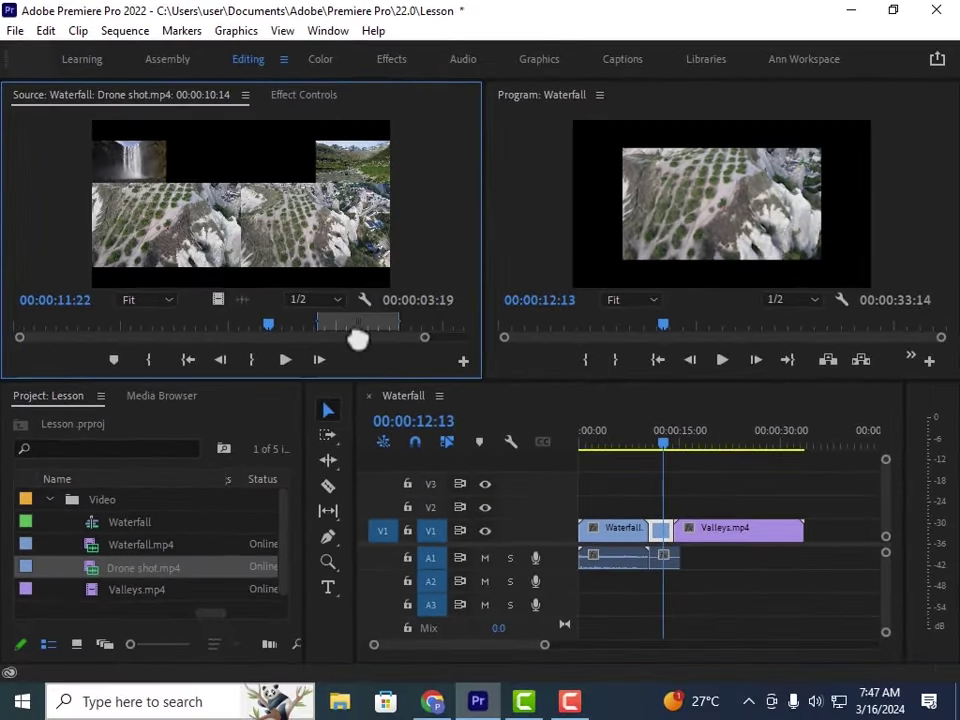
mouse_move(357, 340)
mouse_down()
mouse_move(328, 333)
mouse_move(353, 338)
mouse_up()
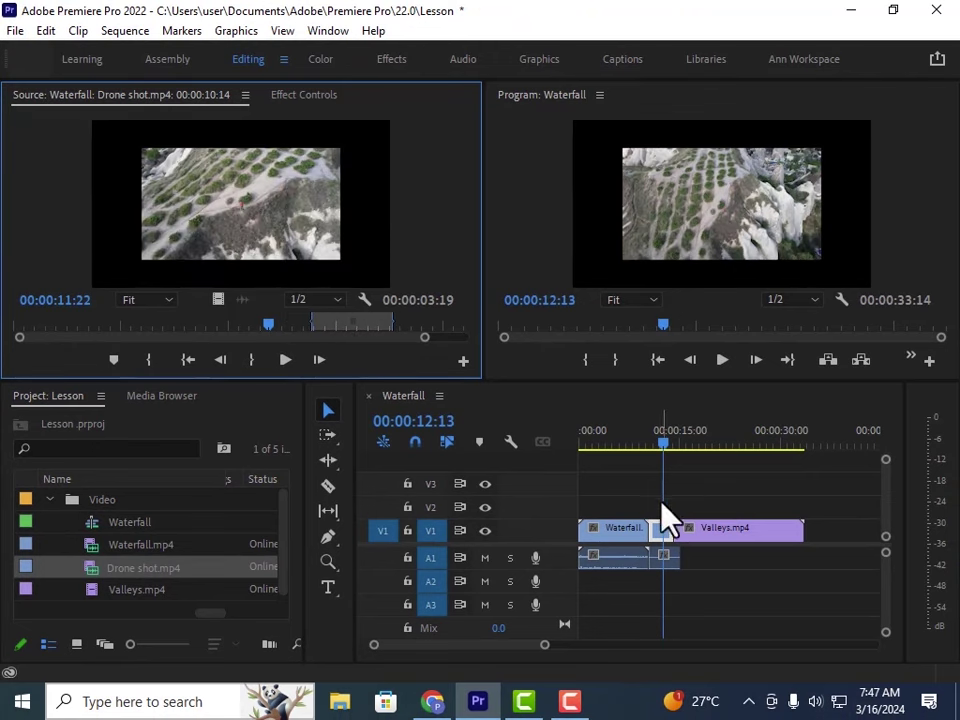
Slip the Drone shot clip's in-out range to the start of its source footage and scrub the sequence playhead over the clip to 00:00:12:23
mouse_move(660, 455)
mouse_down()
mouse_move(637, 462)
mouse_move(651, 450)
mouse_move(669, 454)
mouse_move(644, 454)
mouse_move(672, 458)
mouse_up()
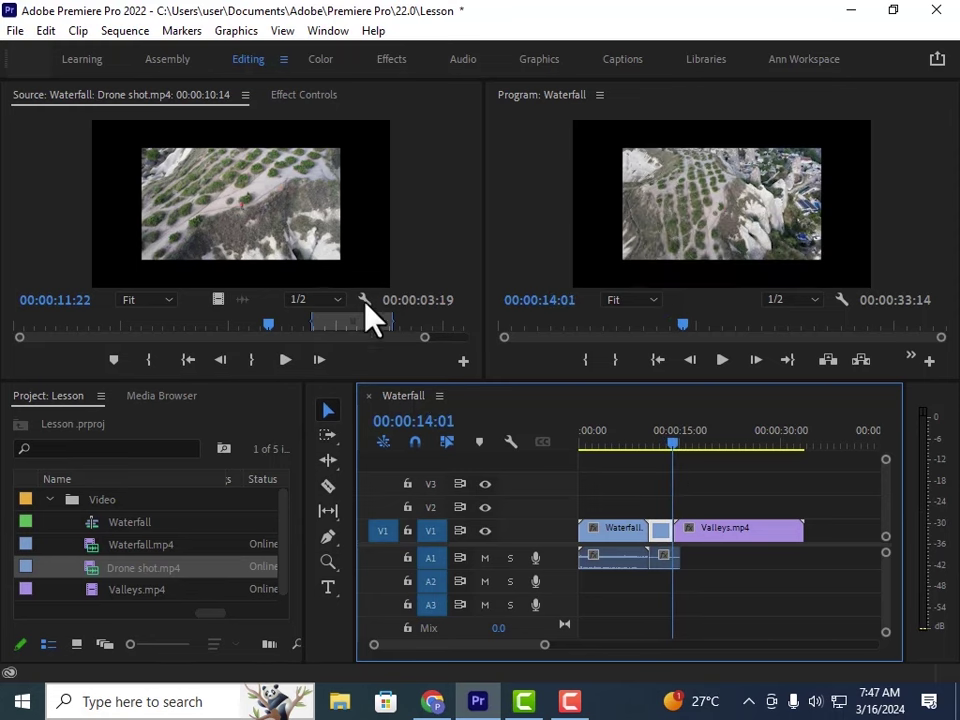
drag(352, 322, 54, 309)
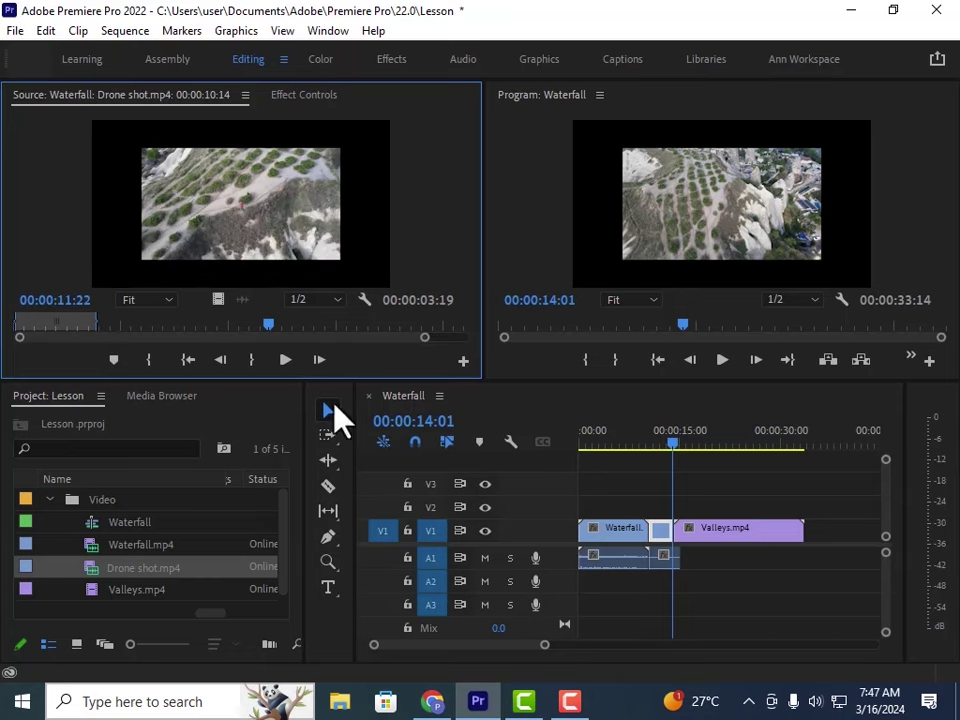
drag(671, 440, 650, 441)
mouse_move(650, 450)
mouse_down()
mouse_move(677, 455)
mouse_move(643, 441)
mouse_move(663, 460)
mouse_up()
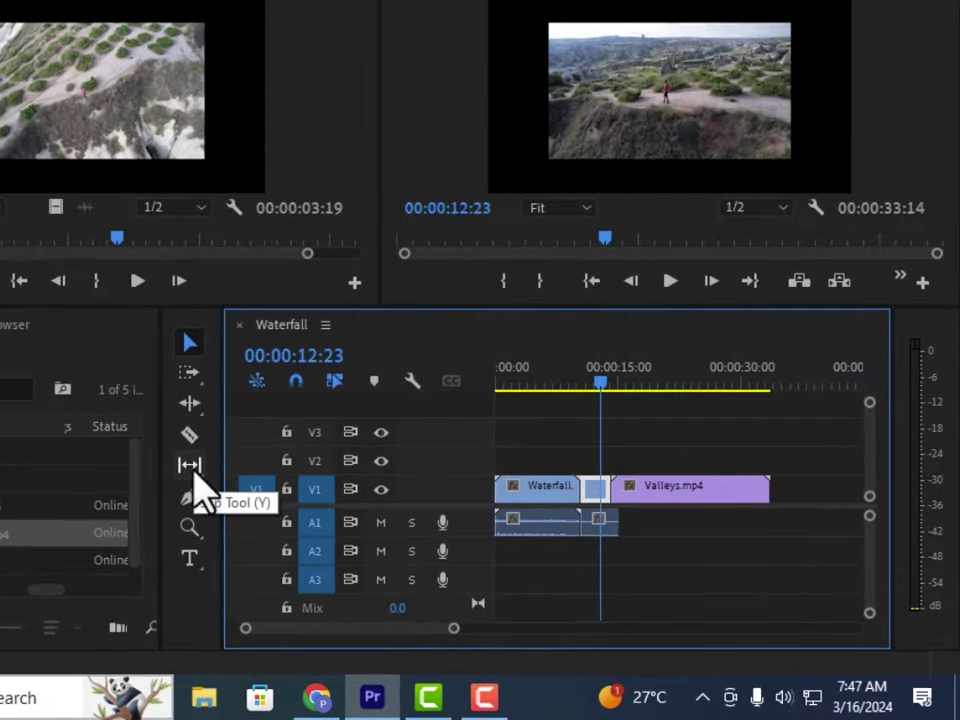
Slip the Drone shot clip with the Slip tool to source footage from about 00:00:13:04 to 00:00:16:26, and return to the Selection tool
click(190, 466)
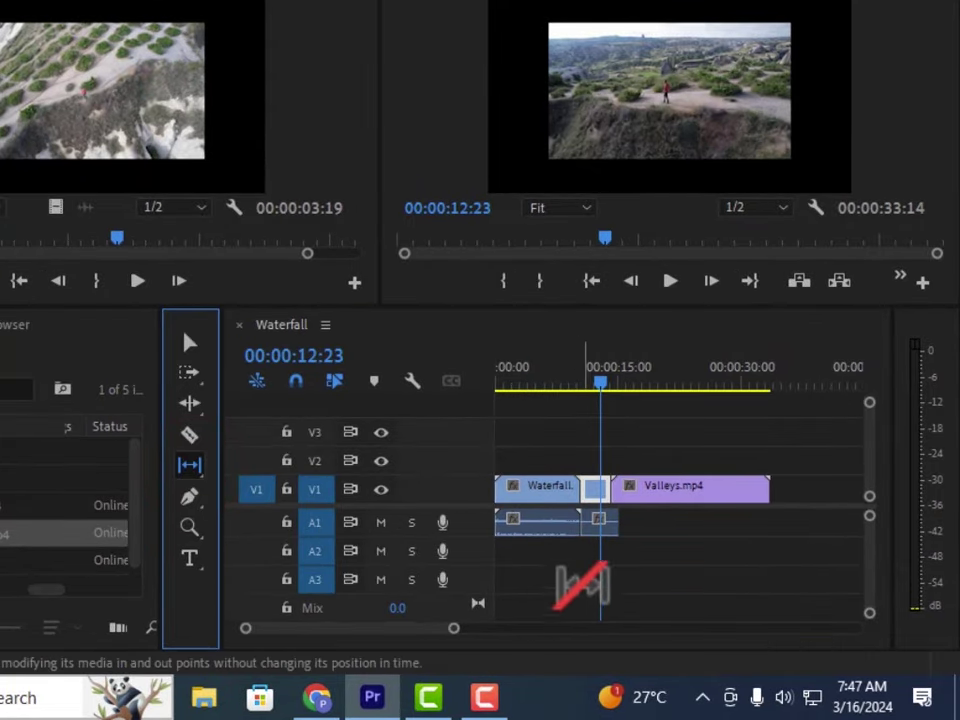
click(596, 494)
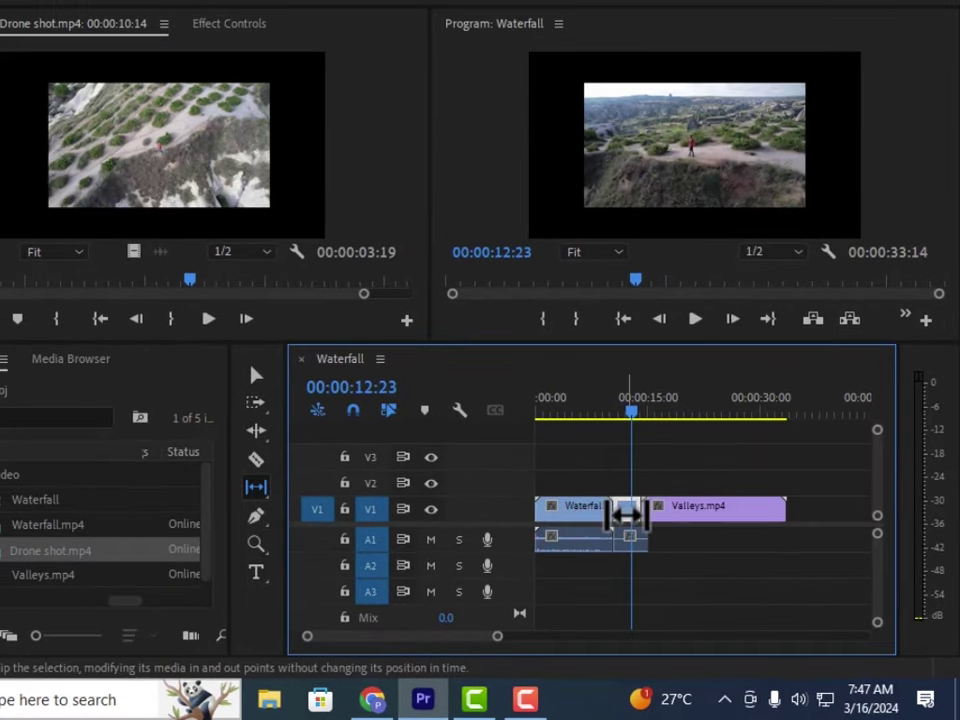
drag(626, 514, 663, 520)
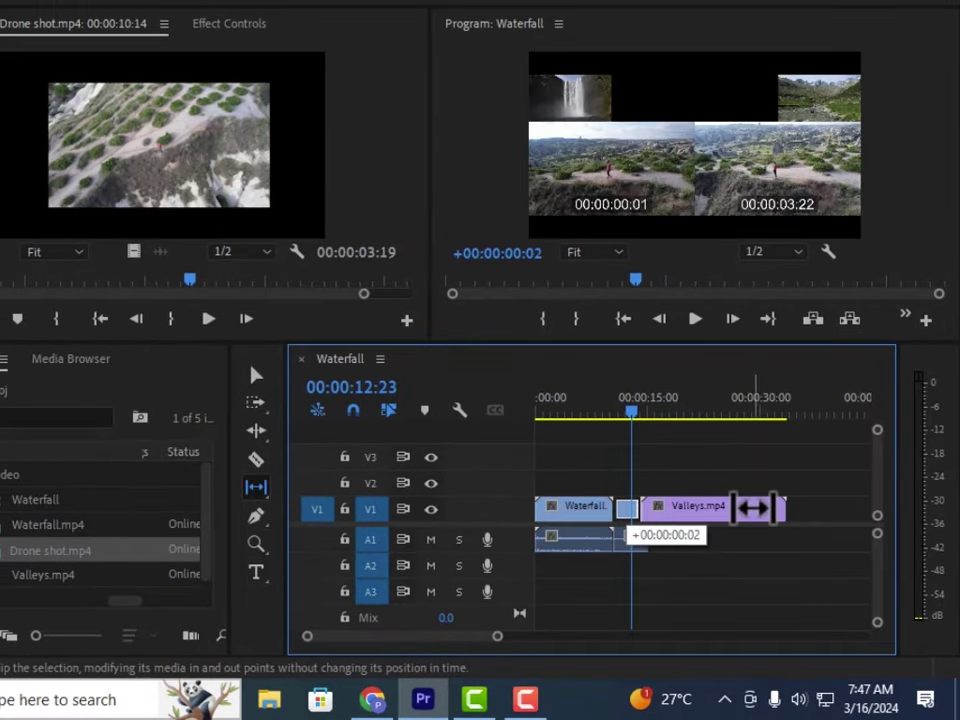
drag(753, 508, 594, 516)
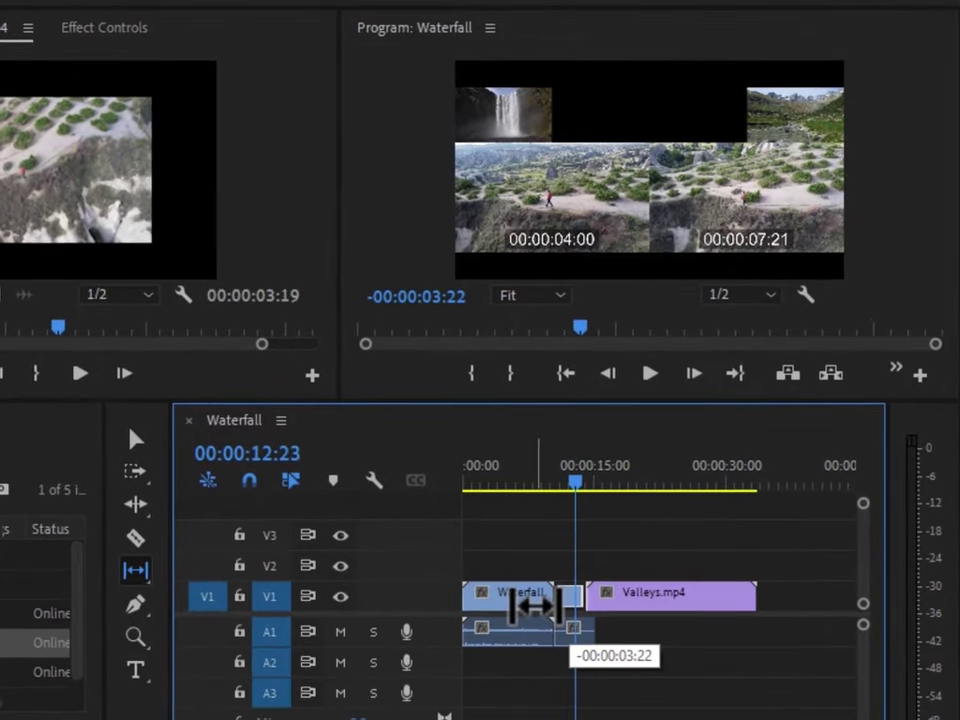
drag(534, 605, 596, 604)
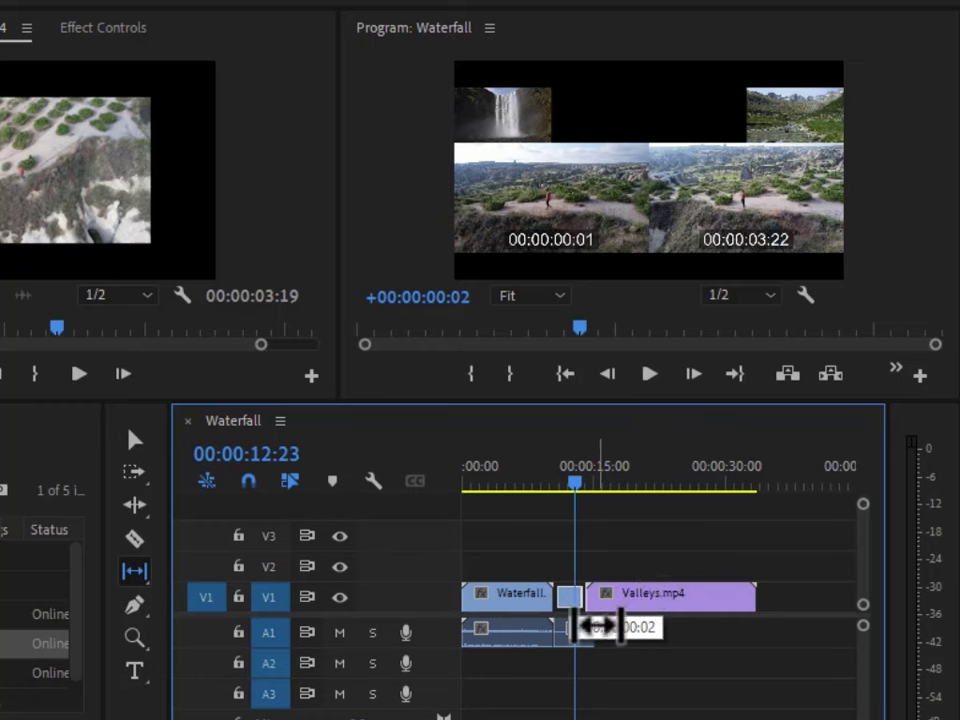
drag(597, 626, 452, 605)
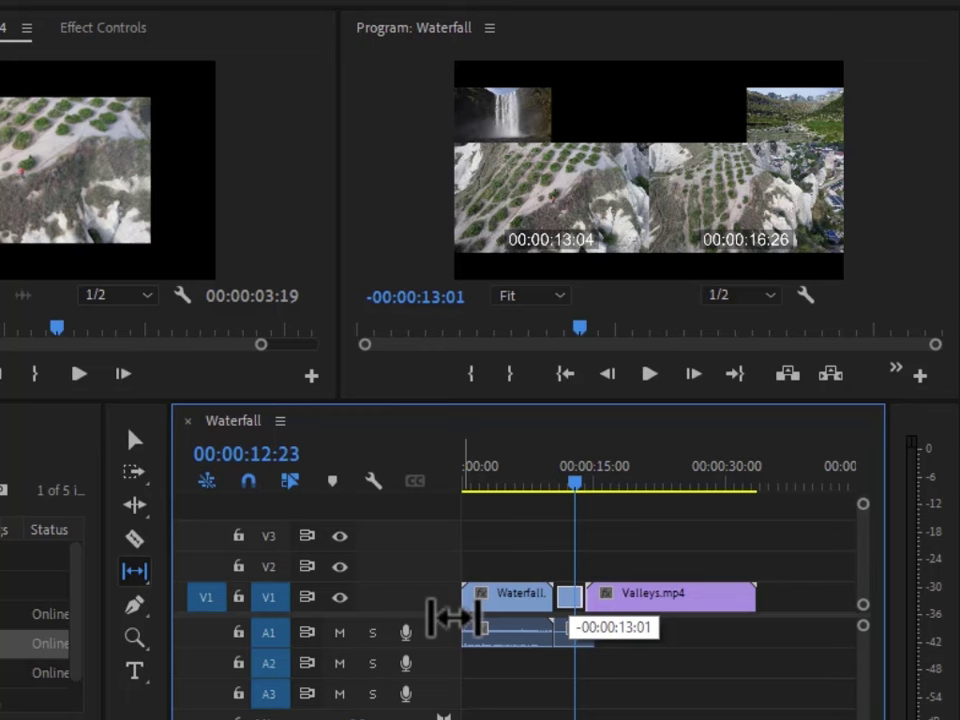
drag(453, 619, 452, 605)
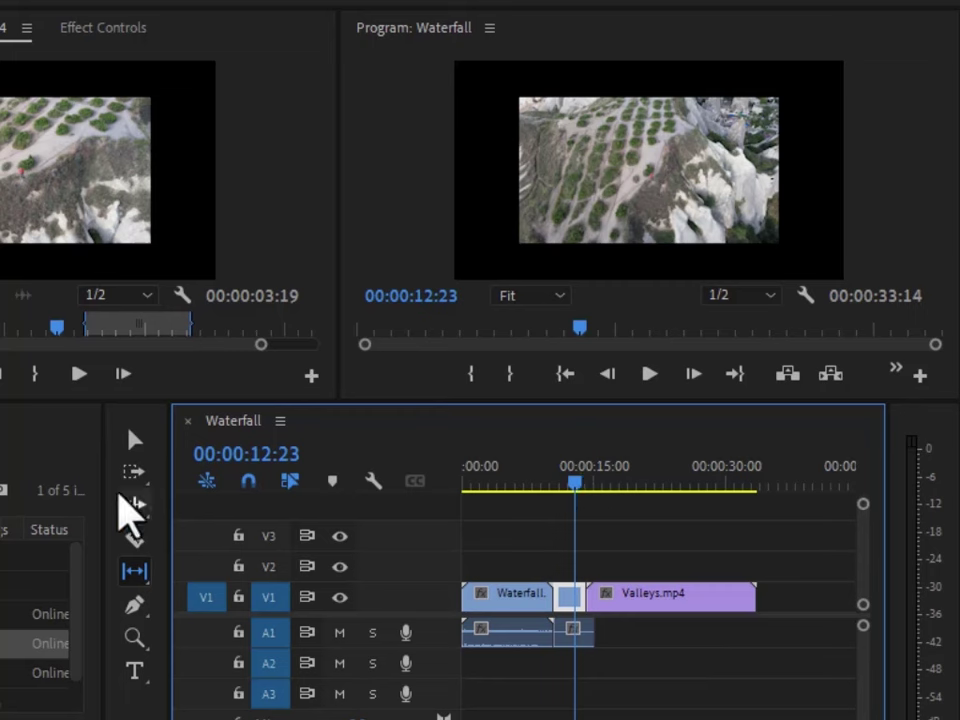
click(135, 440)
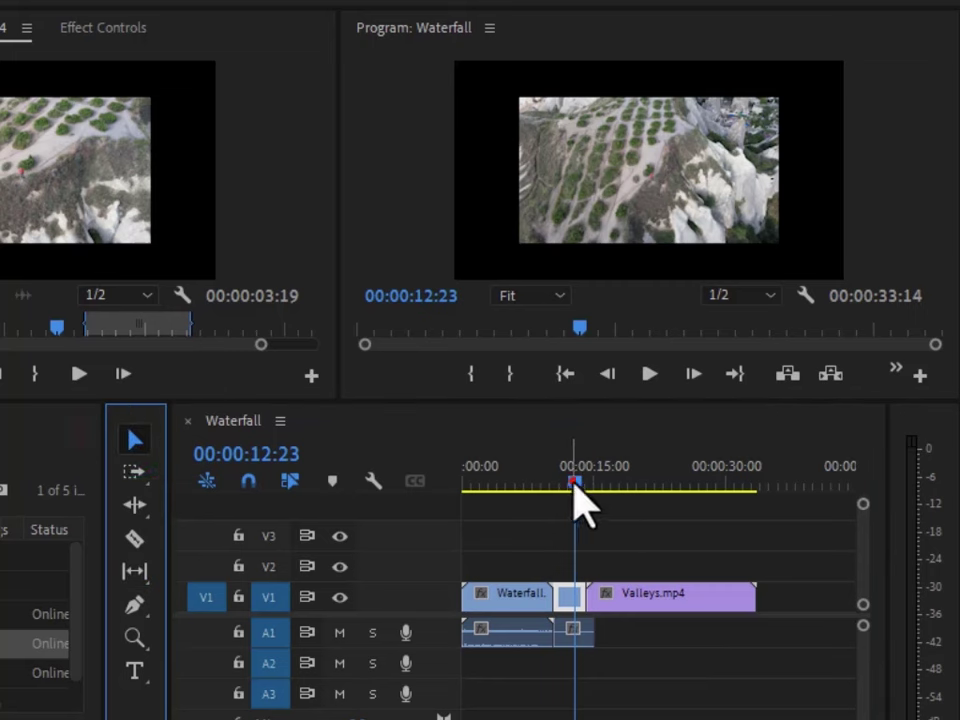
drag(574, 484, 573, 544)
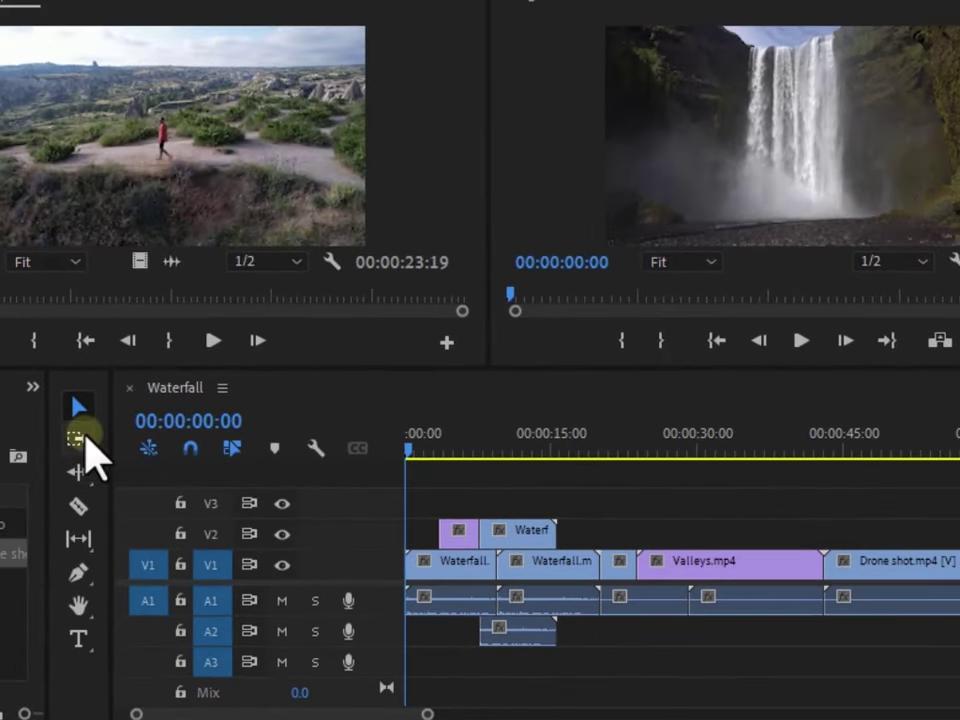
Select the Valleys clip and everything after it with the Track Select Forward tool, and clear the selection with the Selection tool
click(80, 438)
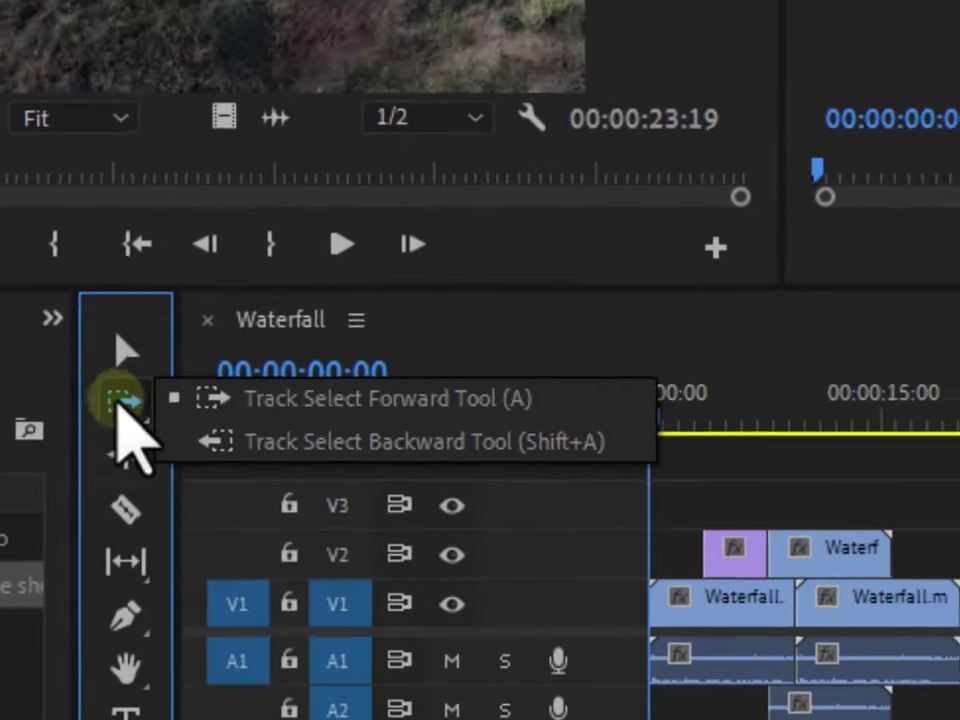
click(136, 375)
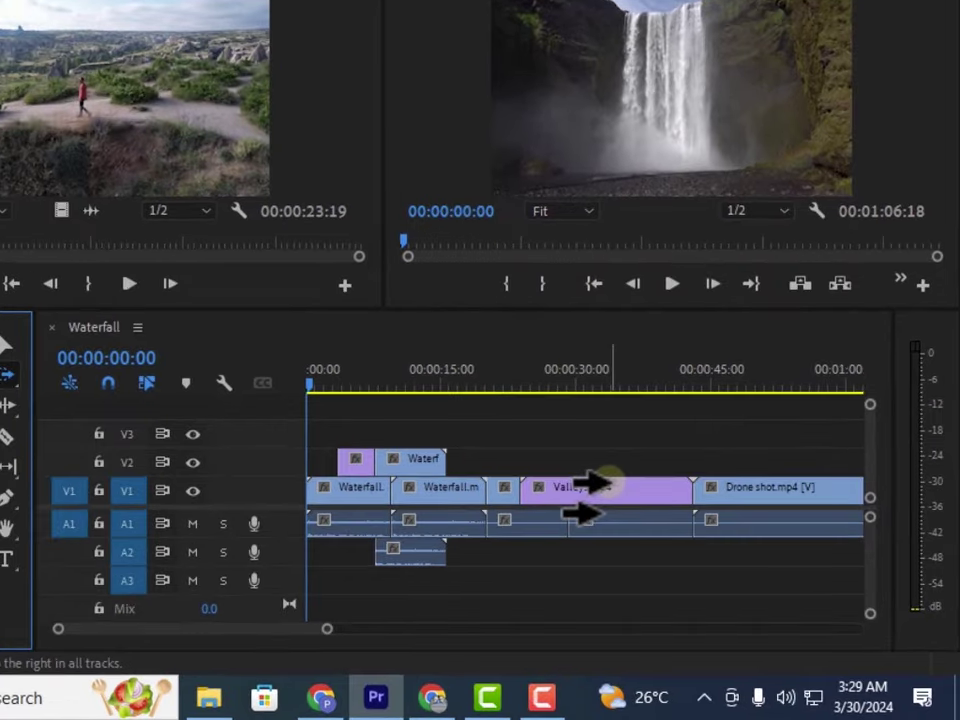
click(590, 484)
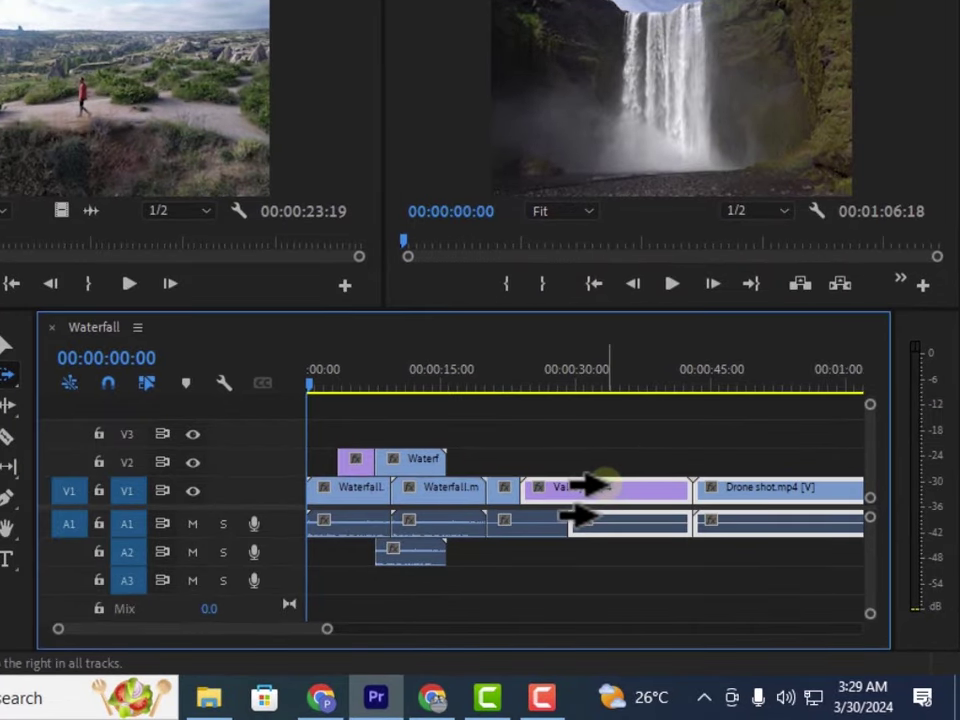
drag(590, 484, 605, 492)
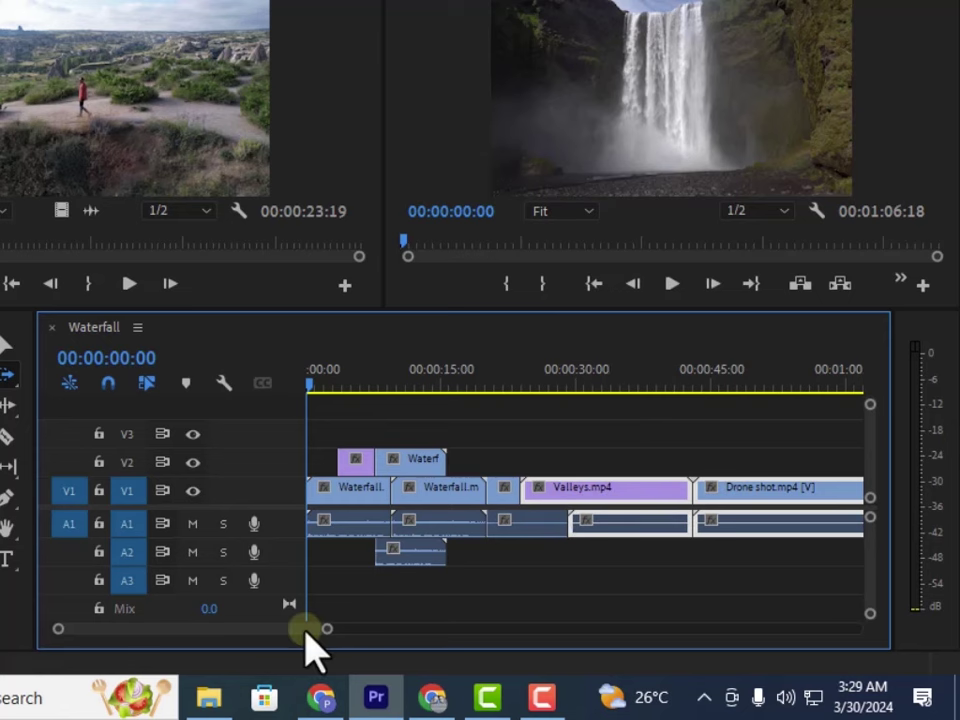
mouse_move(310, 650)
mouse_down()
mouse_move(321, 647)
mouse_move(306, 643)
mouse_up()
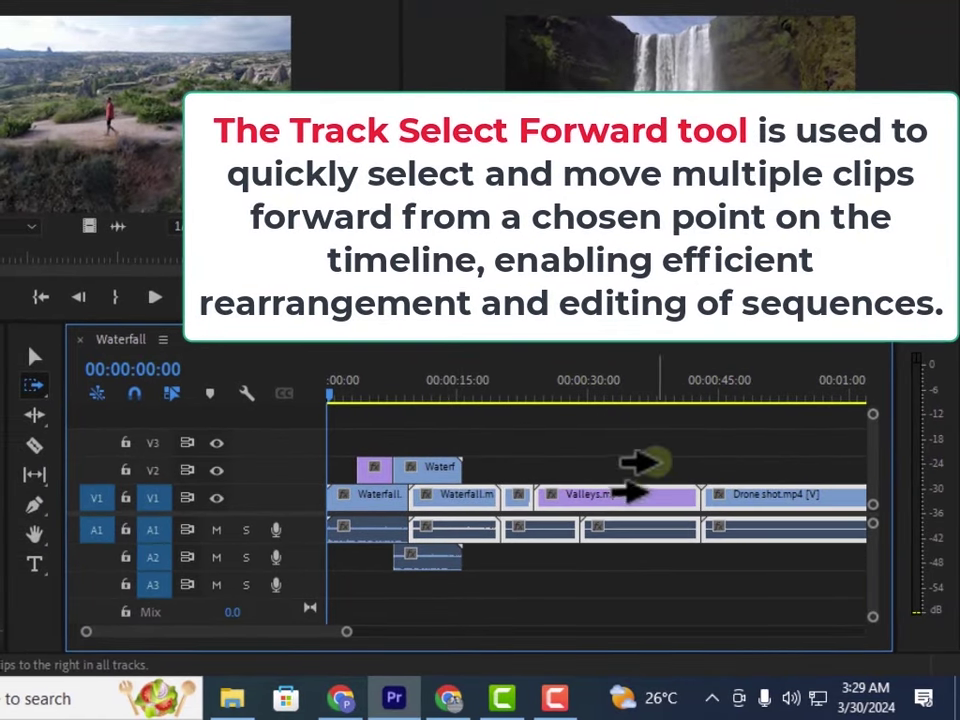
click(4, 344)
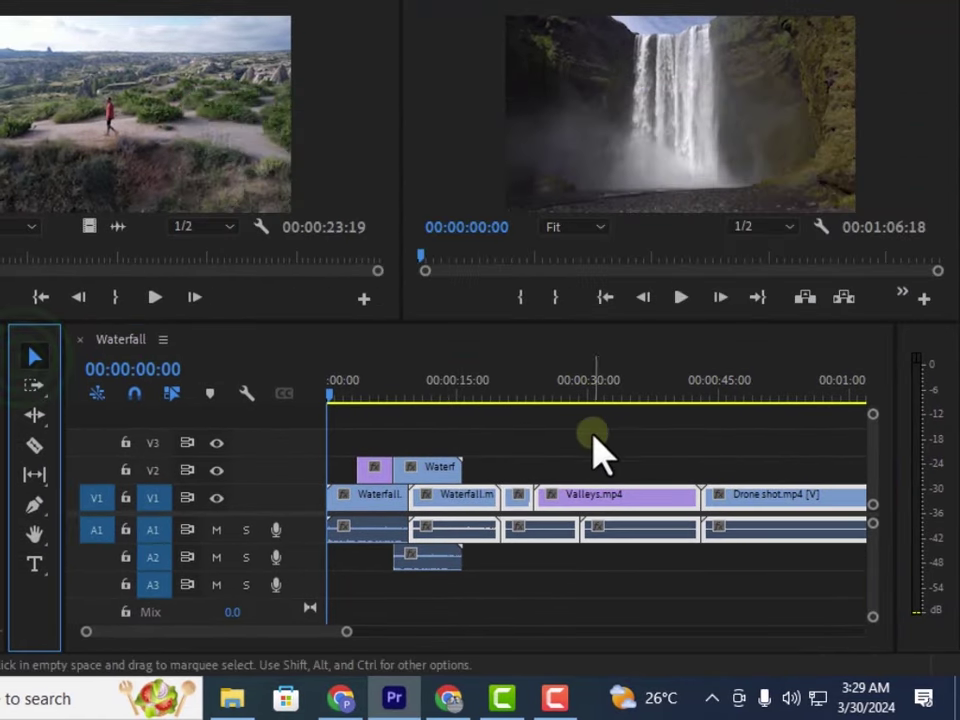
click(590, 432)
Use the Track Select Forward tool to select from the short clip before Valleys onward, reselect from Valleys onward, and clear the selection
click(34, 387)
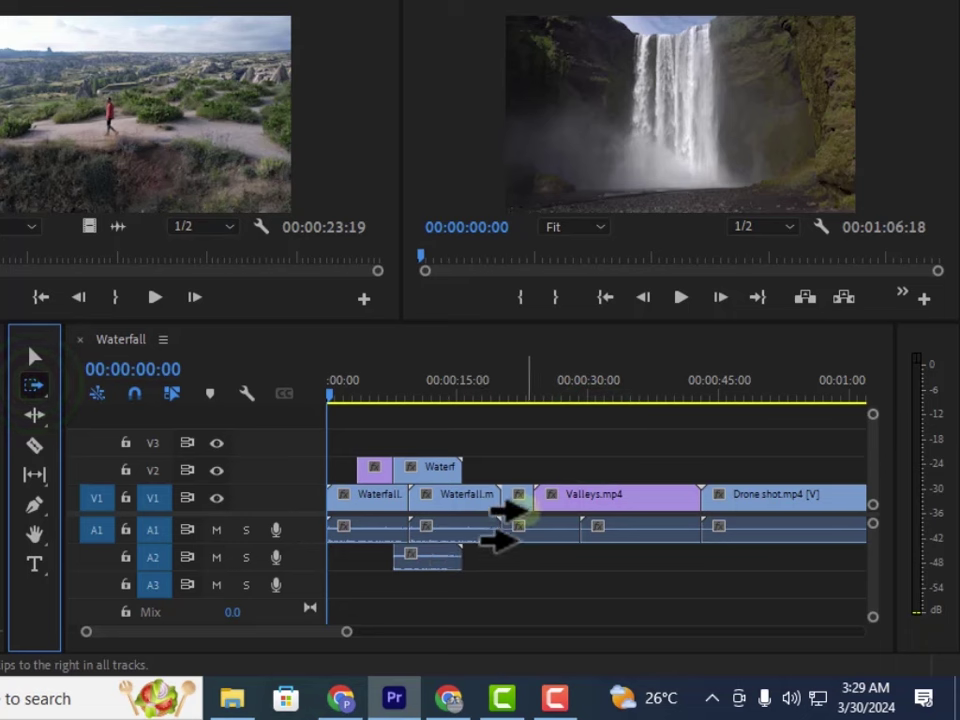
click(512, 520)
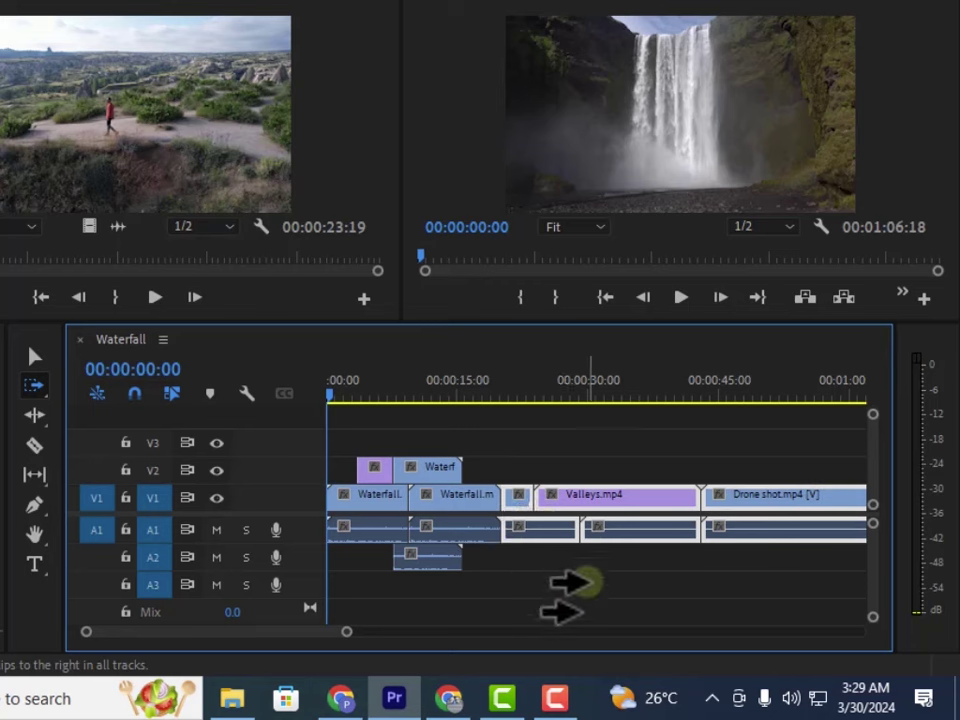
click(520, 430)
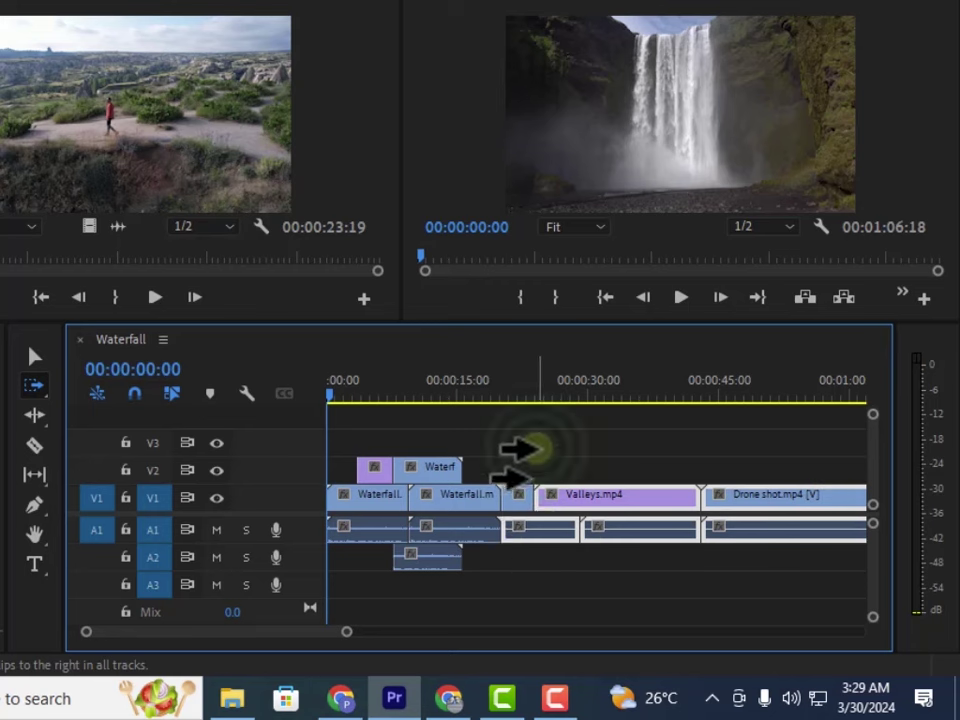
click(538, 424)
Select every clip on all video and audio tracks with the Track Select Forward tool, starting from the first Waterfall clip
click(372, 466)
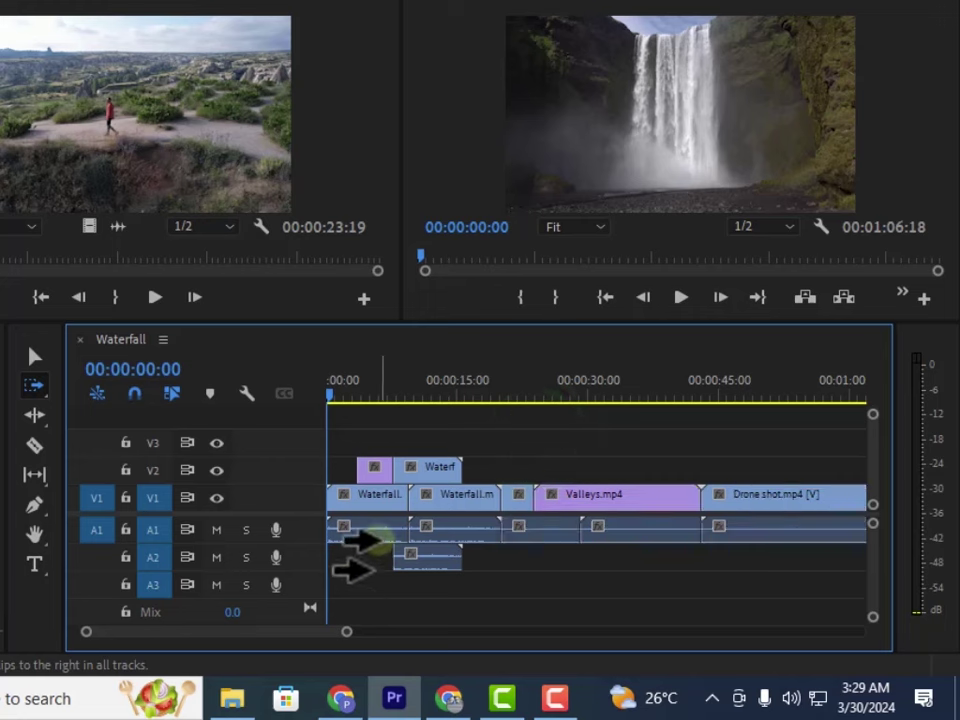
click(345, 530)
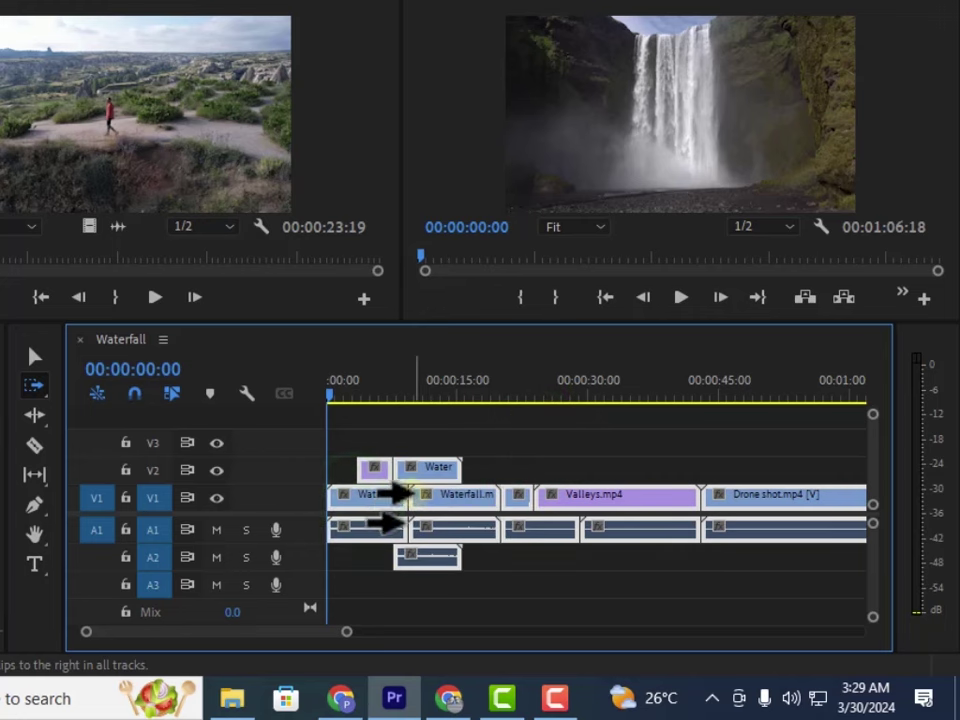
click(368, 460)
click(330, 465)
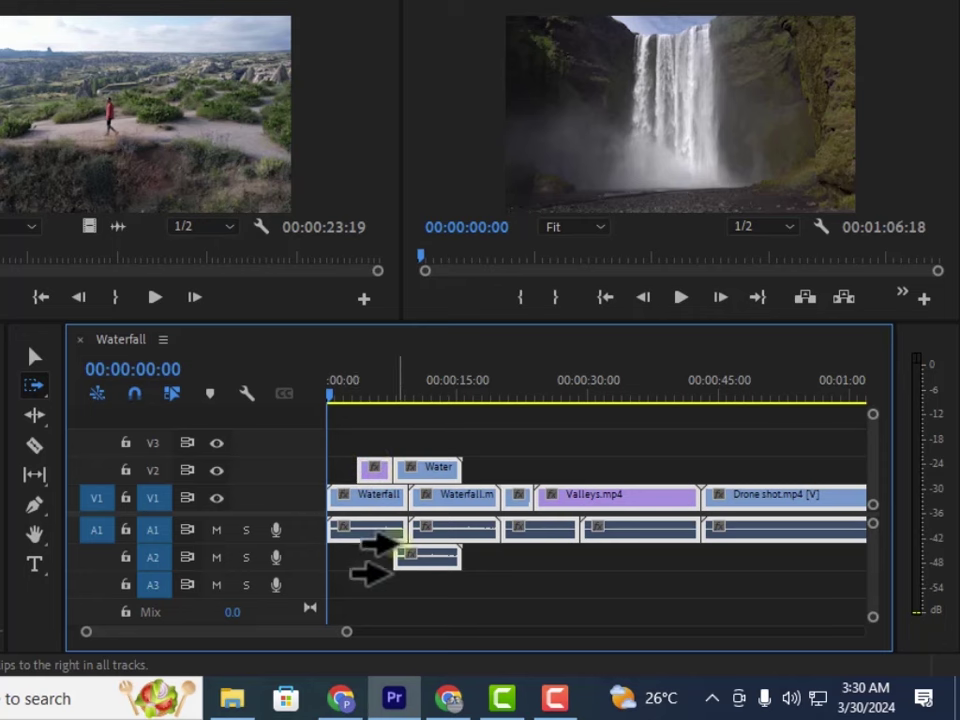
click(372, 557)
click(430, 558)
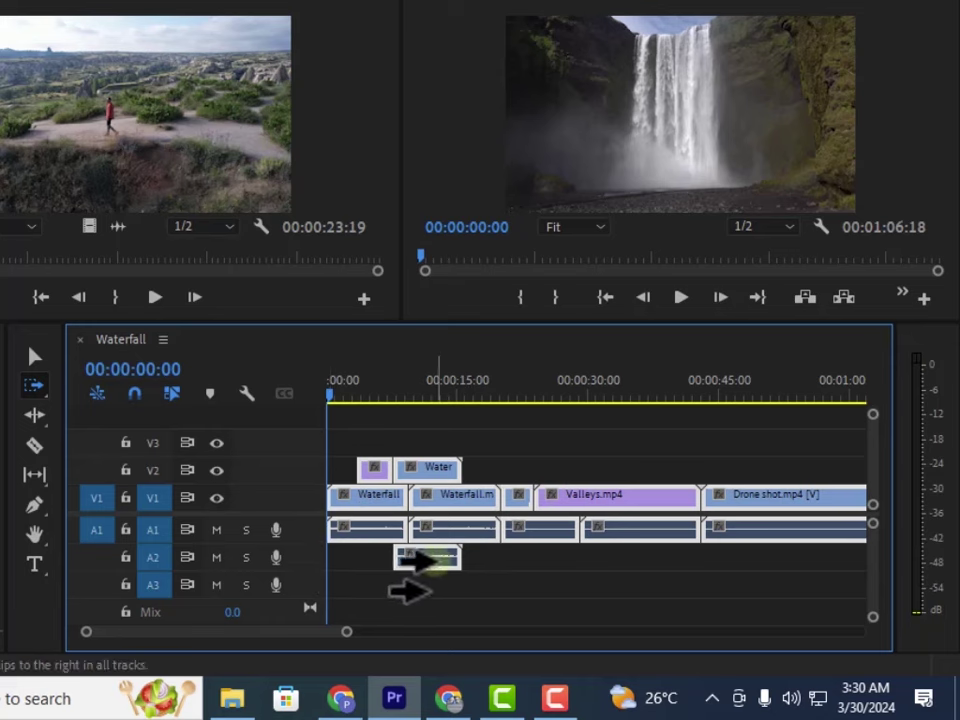
mouse_move(390, 507)
mouse_down()
mouse_move(520, 515)
mouse_move(390, 495)
mouse_up()
Select the Valleys clip and all clips after it with their audio, and move them about 5 seconds later, leaving a gap before Valleys
click(536, 505)
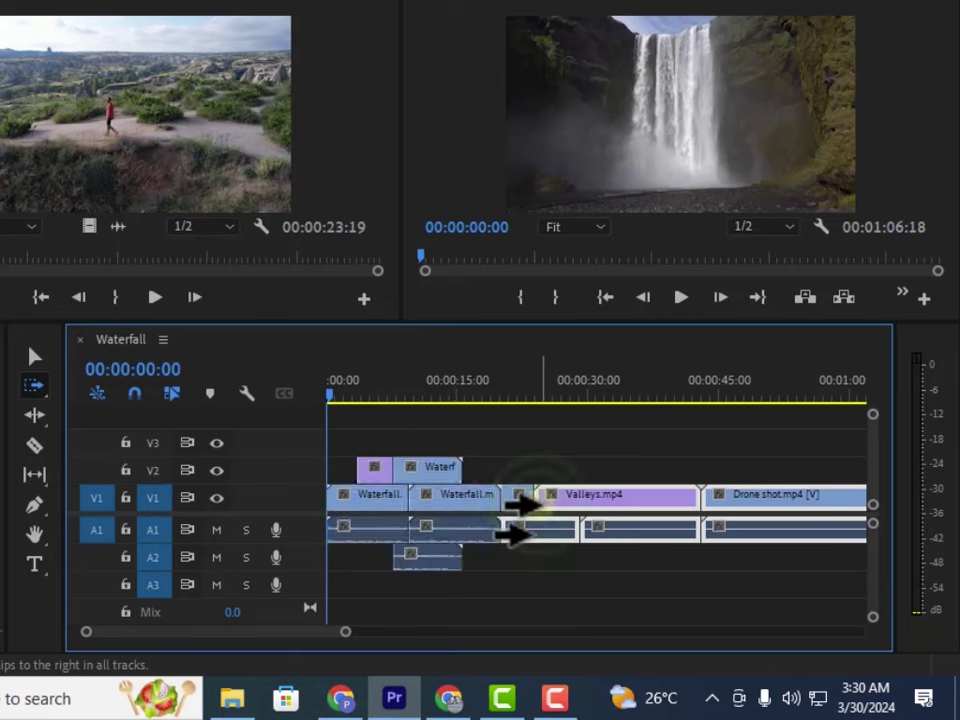
drag(536, 507, 574, 525)
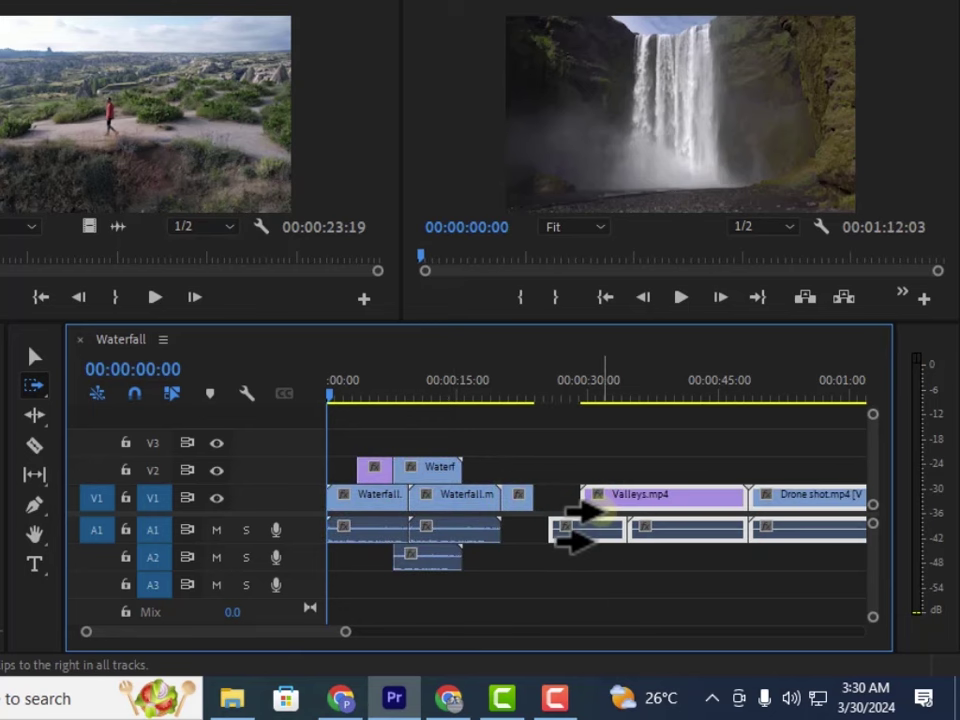
click(556, 457)
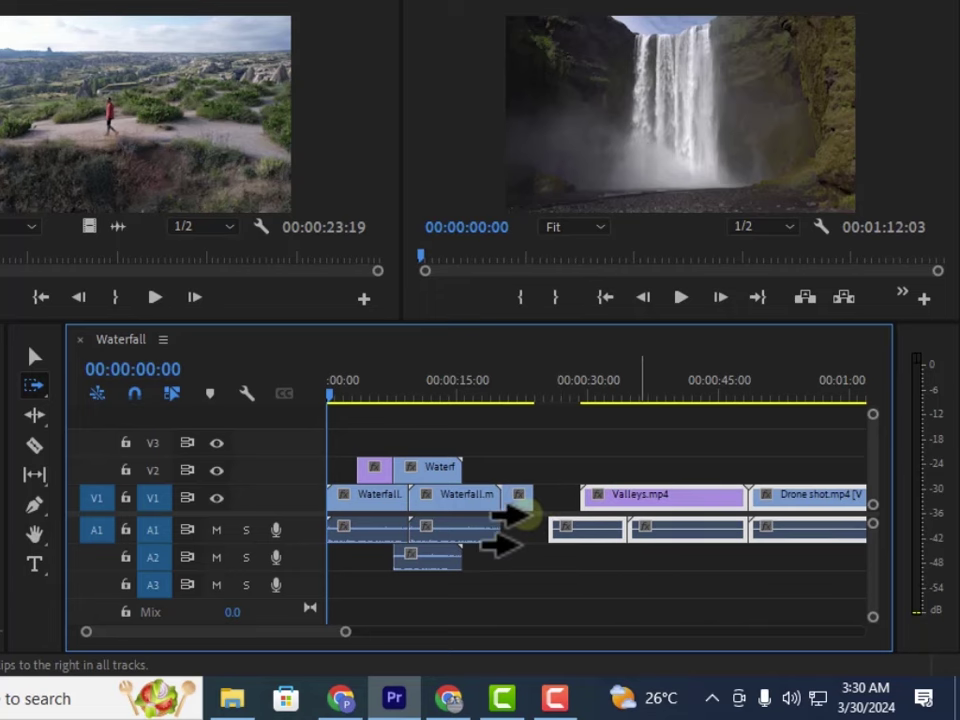
Use the Track Select Backward tool to select the second Waterfall clip on V1 and all clips before it on every track
click(35, 385)
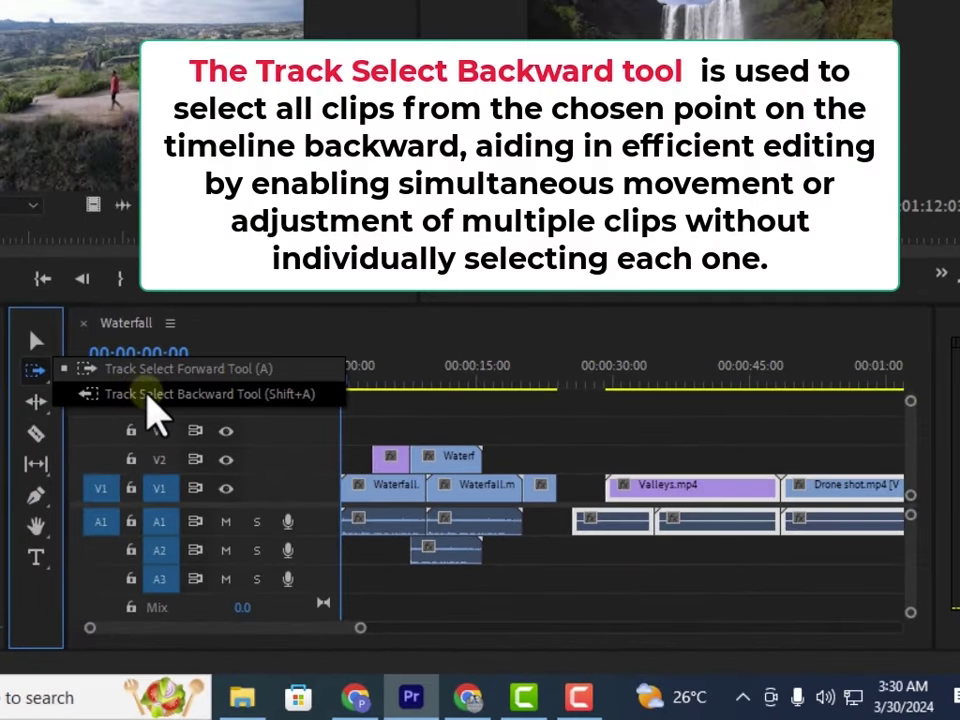
click(148, 393)
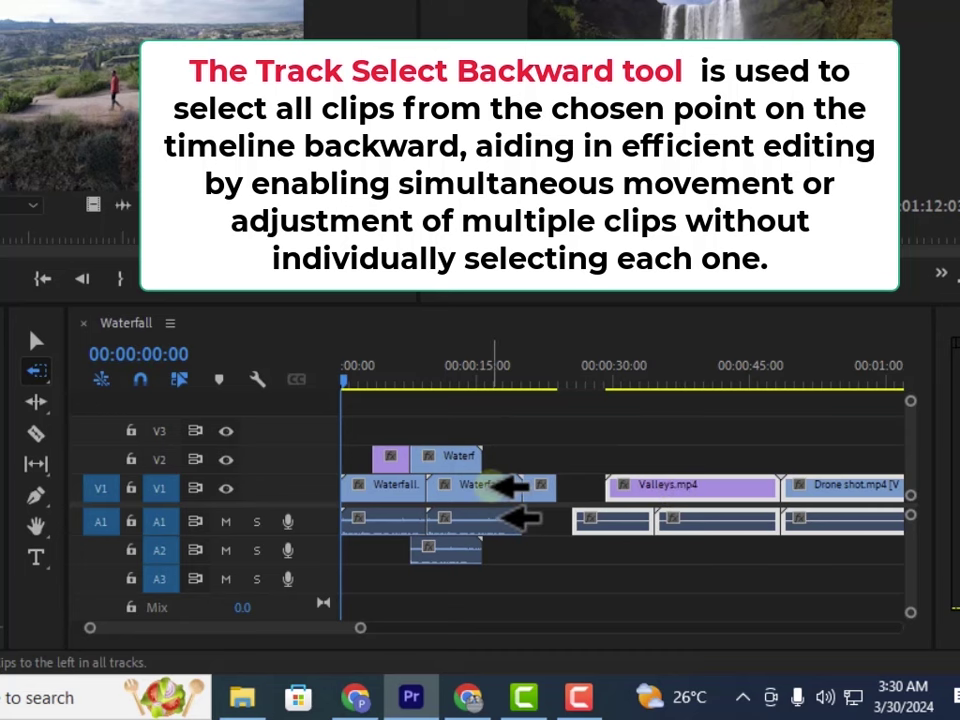
click(478, 492)
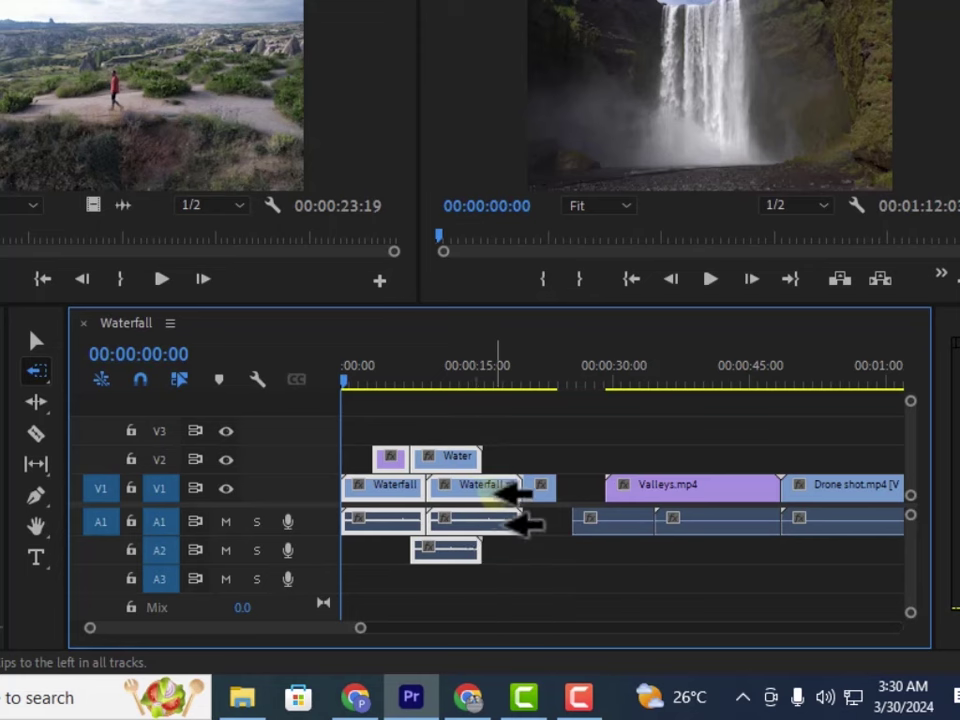
mouse_move(490, 493)
mouse_down()
mouse_move(444, 501)
mouse_move(506, 499)
mouse_move(543, 512)
mouse_move(450, 510)
mouse_move(452, 484)
mouse_move(485, 510)
mouse_up()
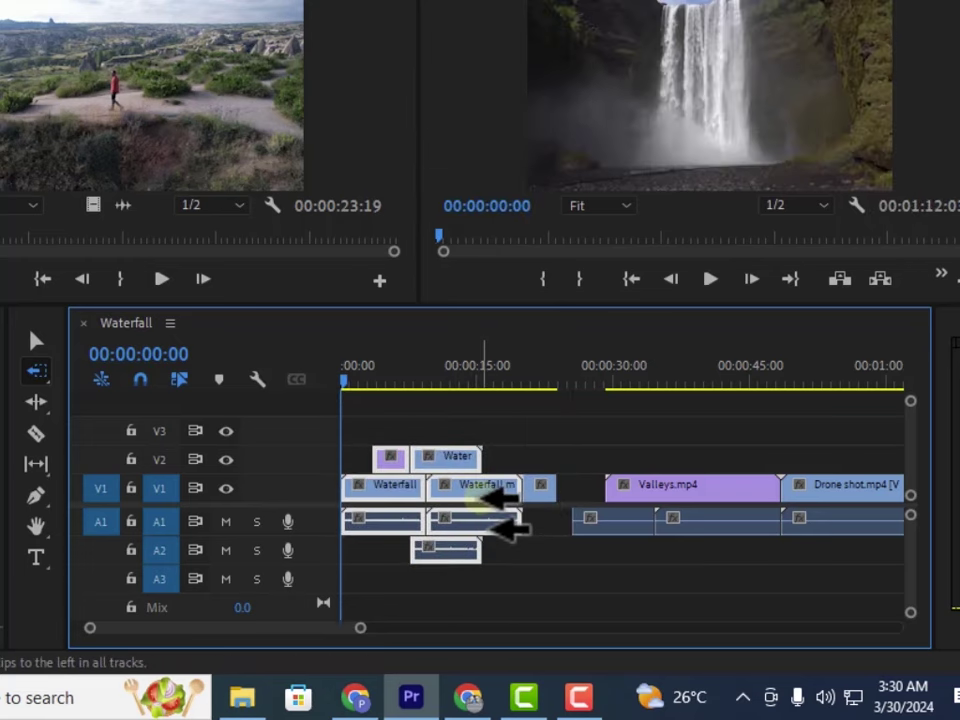
Extend the backward track selection to start from the Valleys clip, covering all earlier clips on every track
click(716, 493)
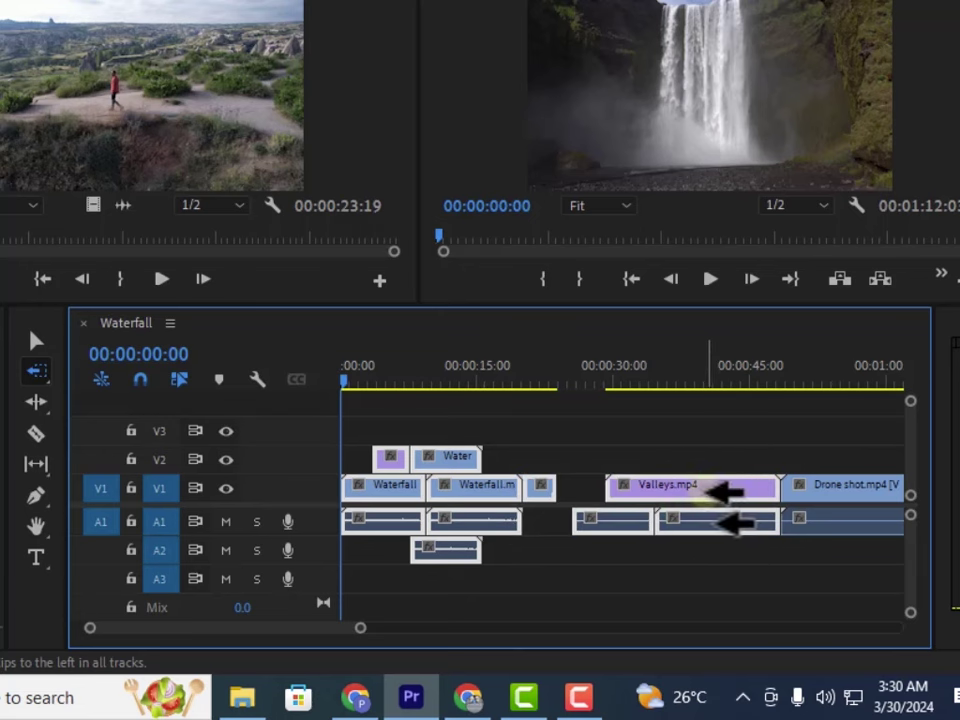
drag(706, 492, 602, 499)
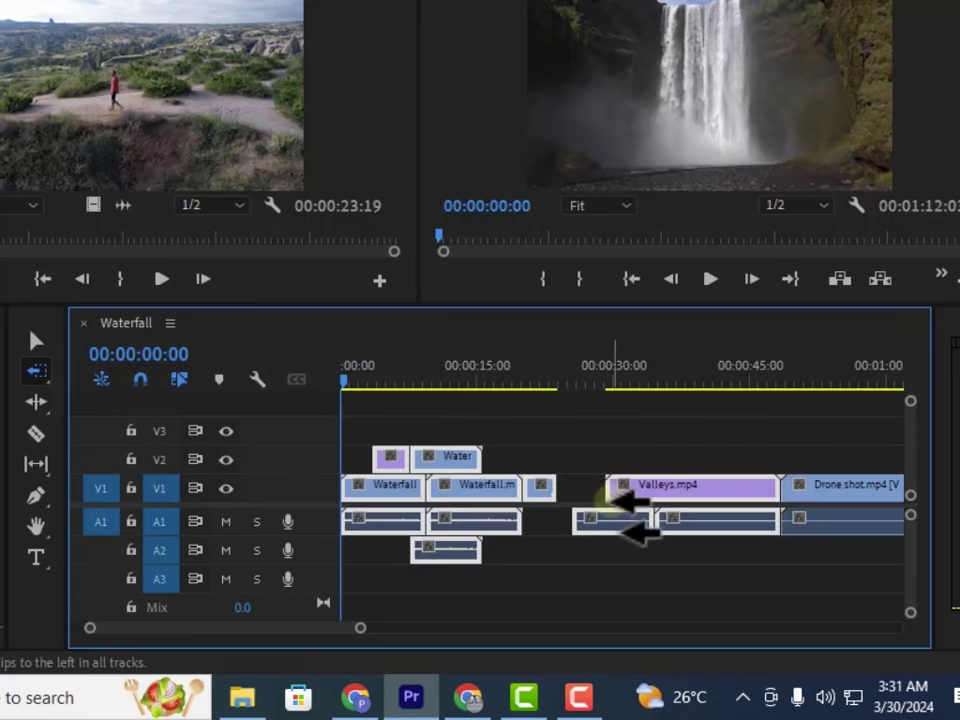
drag(708, 500, 606, 496)
drag(738, 527, 713, 497)
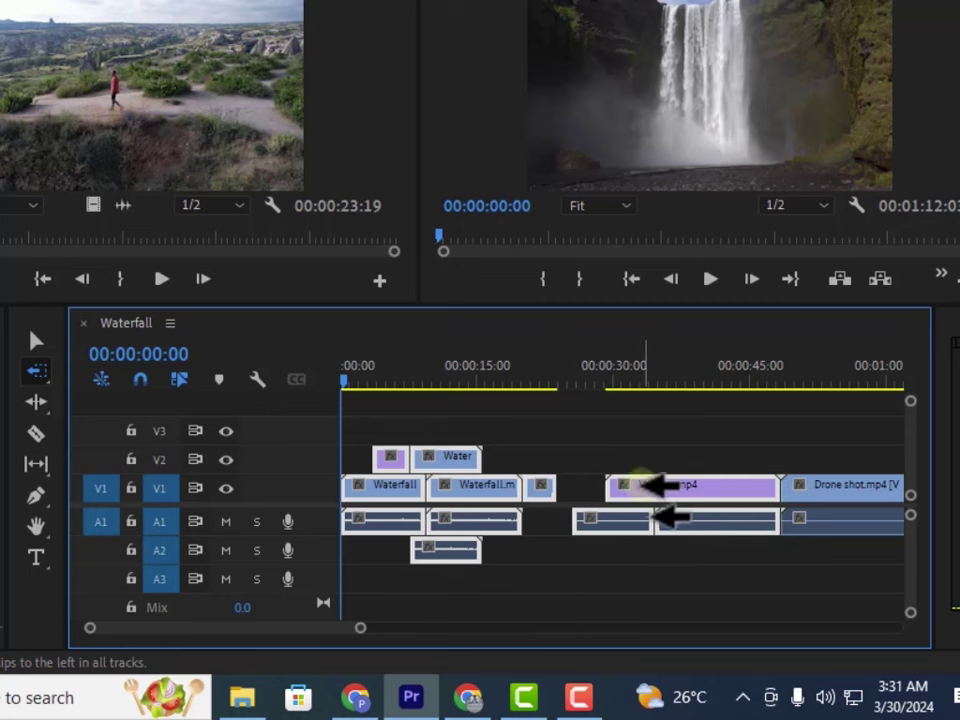
Select the Drone shot clip and all clips before it on every track with the Track Select Backward tool
click(35, 373)
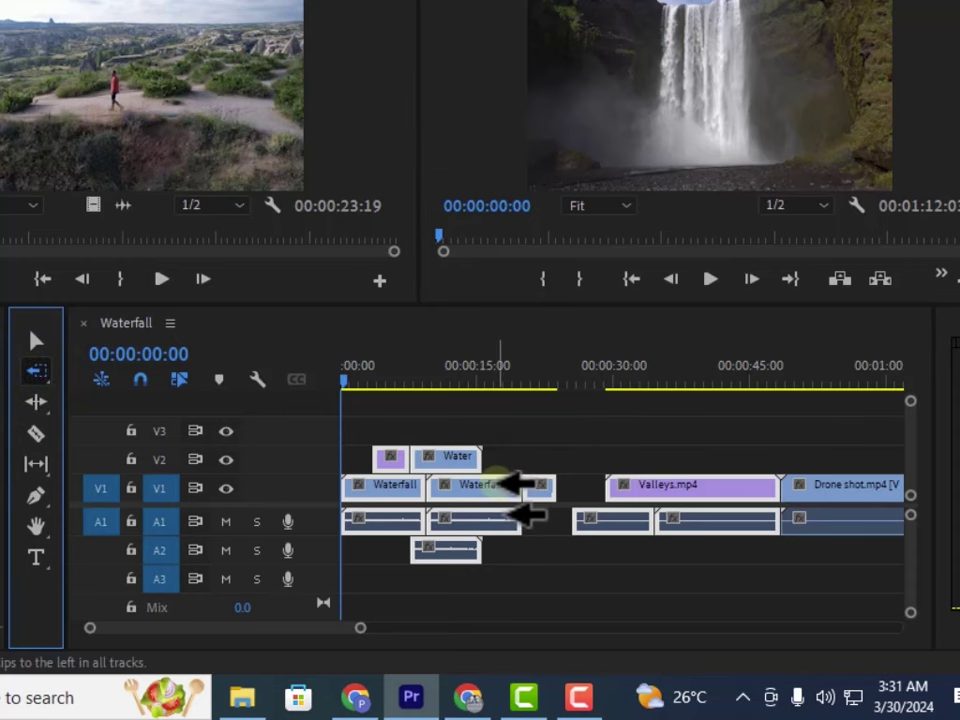
click(835, 505)
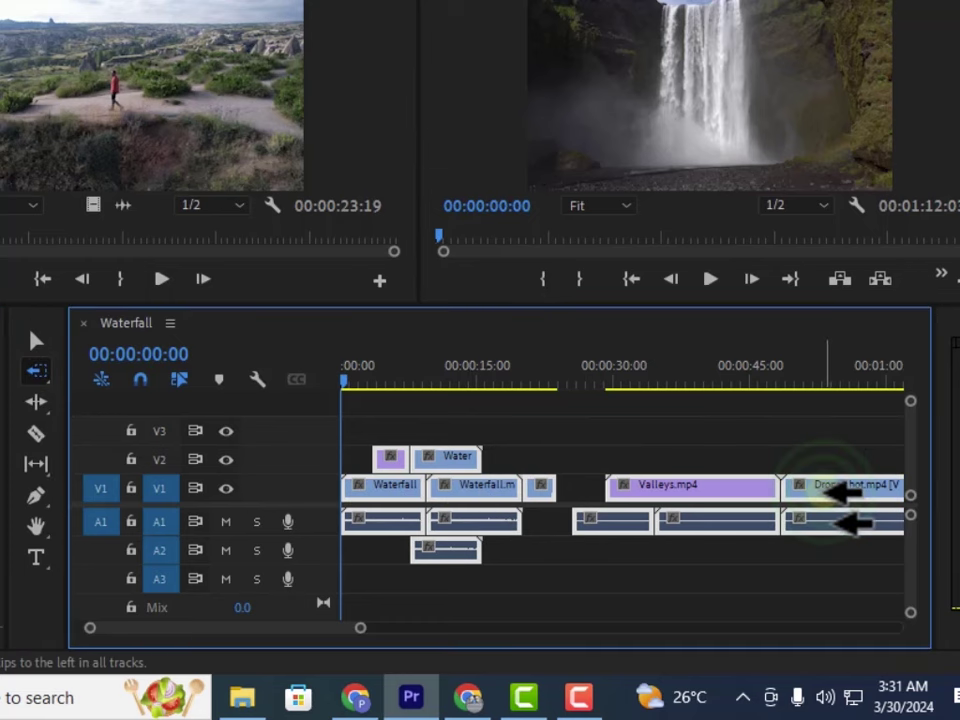
drag(827, 491, 702, 490)
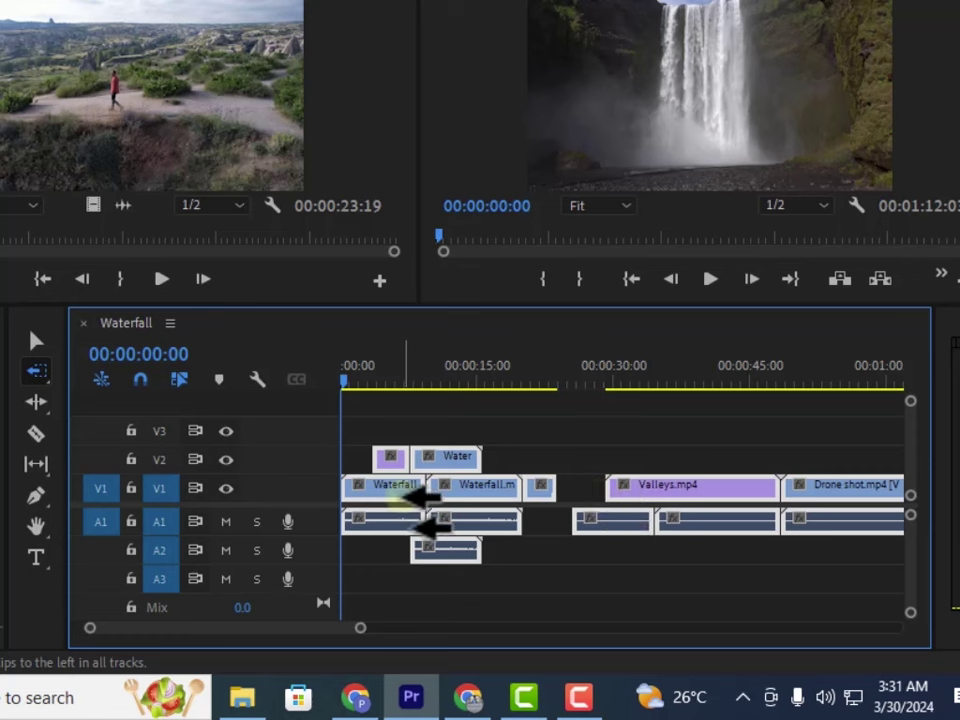
Use the Track Select Forward tool to select the Valleys clip and everything after it with audio, then clear the selection
click(38, 376)
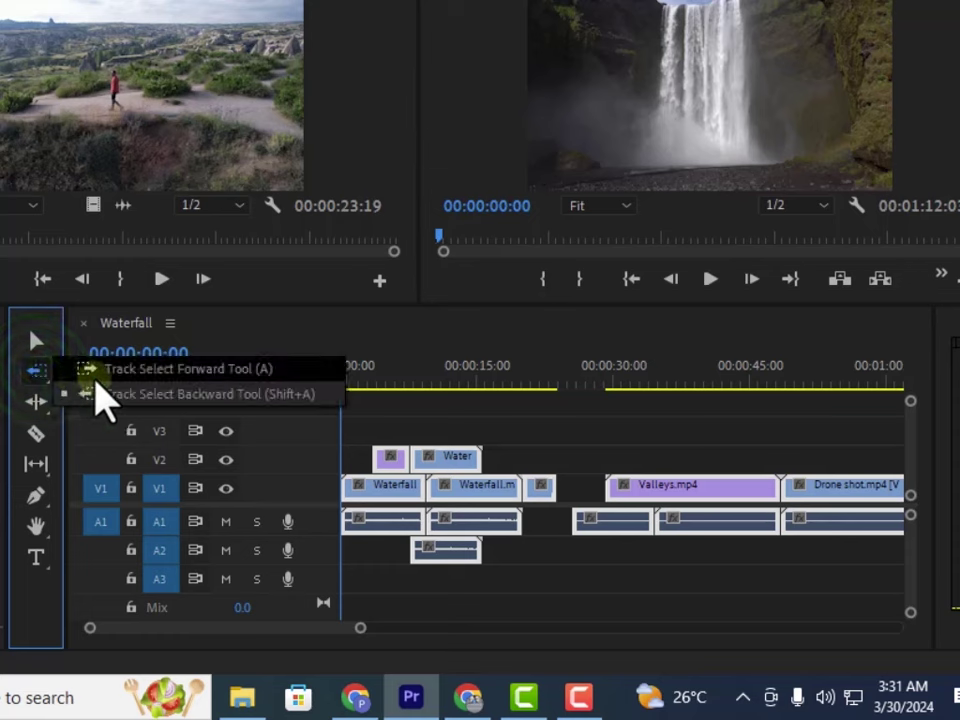
click(96, 370)
click(558, 433)
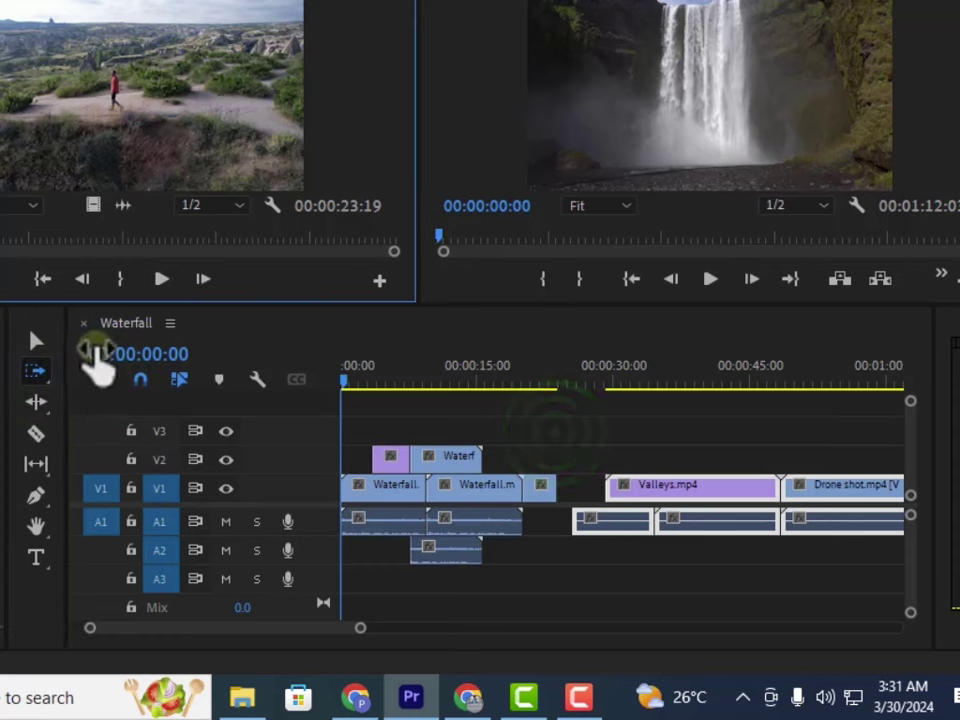
click(37, 341)
click(688, 553)
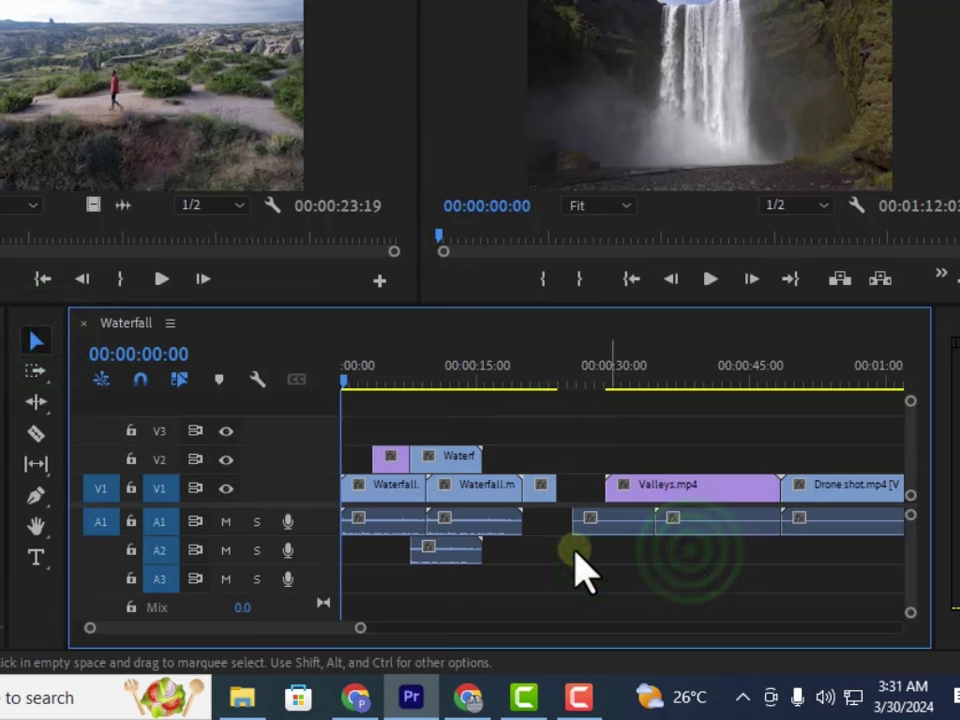
Select all tracks forward from the first Waterfall clip, reselect from the short third clip on V1 onward, then deselect everything
click(36, 371)
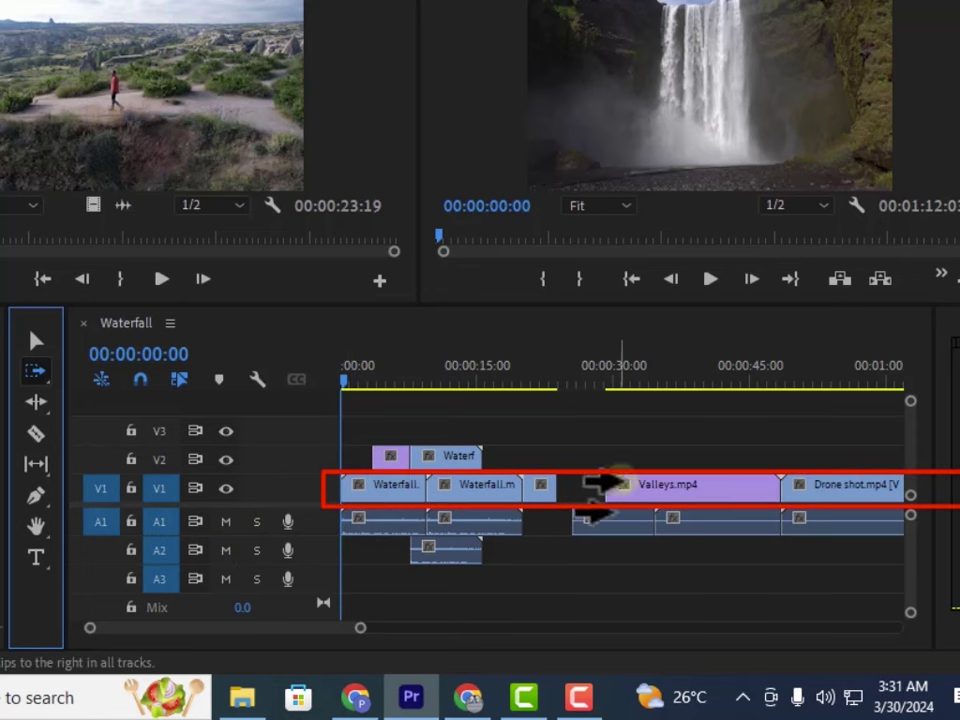
click(375, 487)
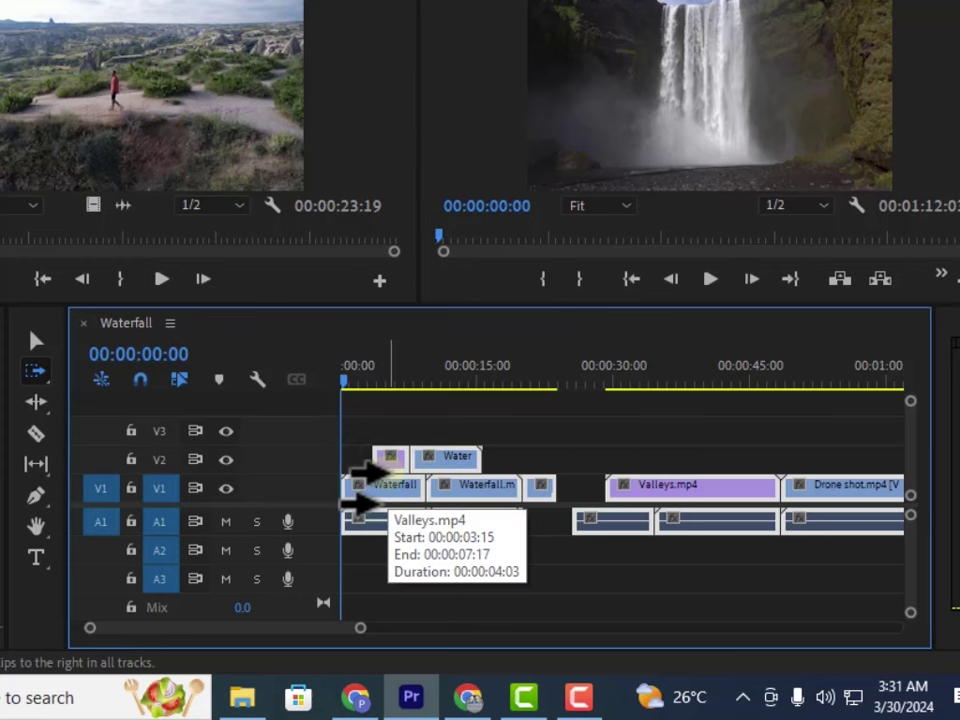
click(564, 443)
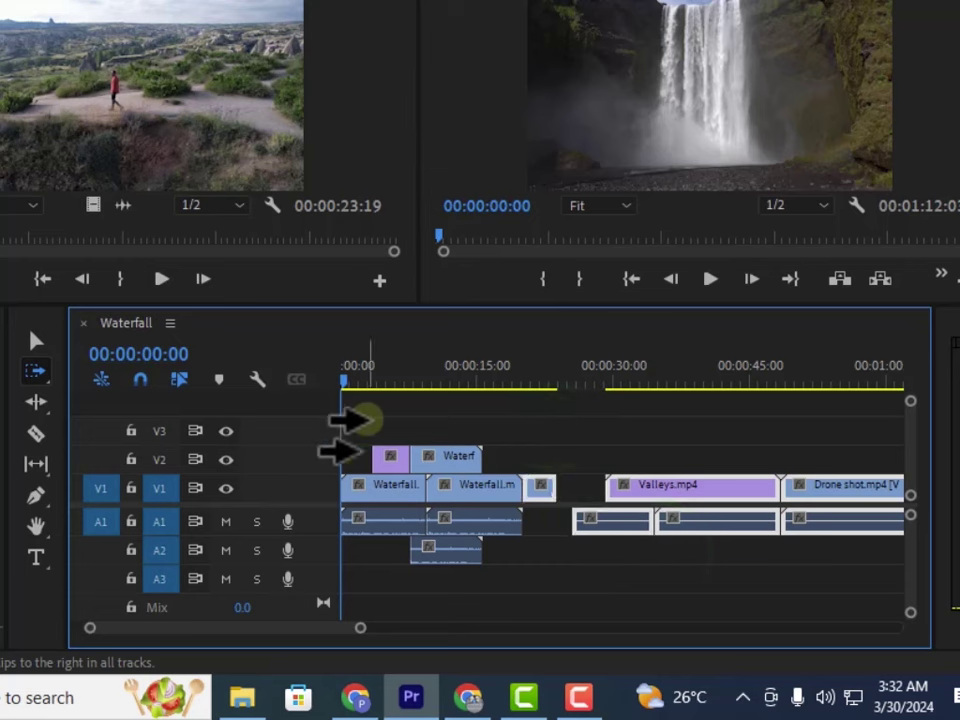
click(36, 341)
click(561, 420)
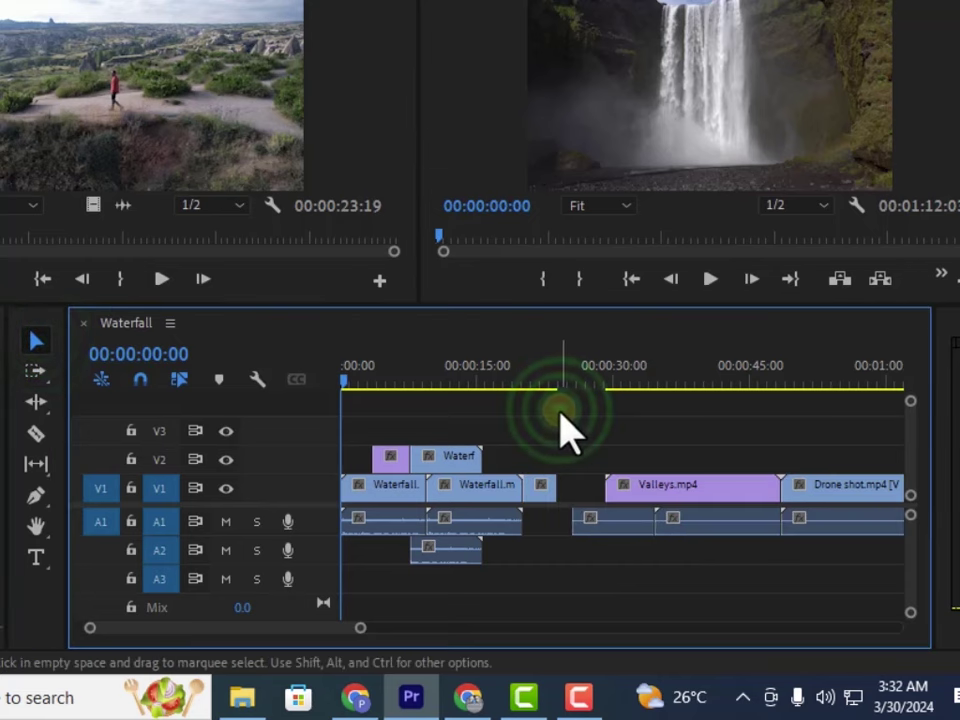
Select forward from the first Waterfall clip on V1 only, including its linked audio, in single-track mode, then clear the selection
click(32, 368)
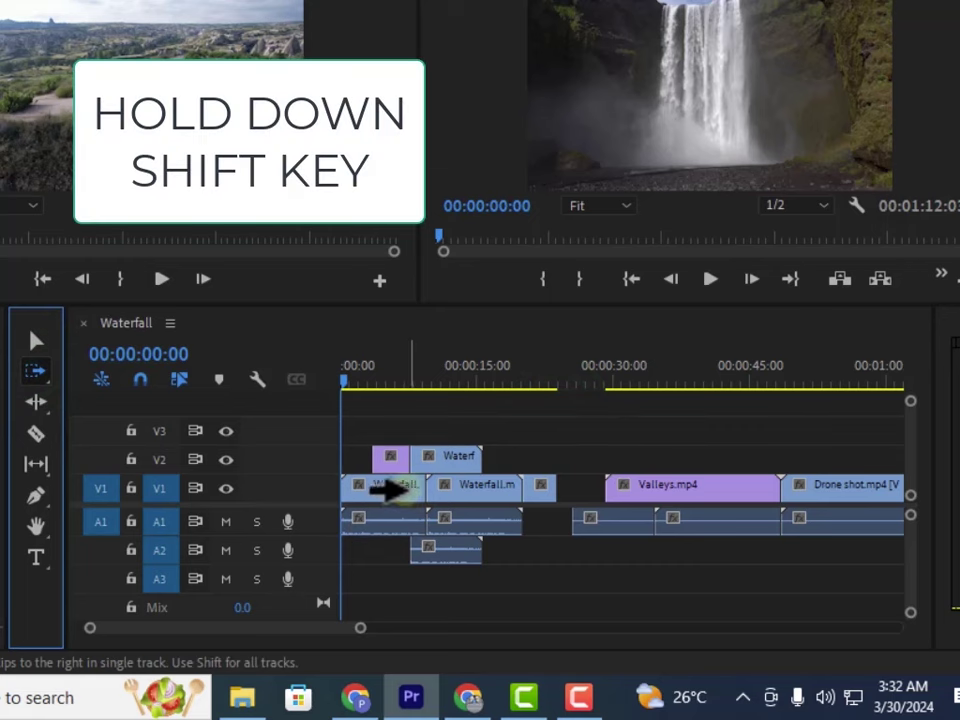
shift+click(375, 487)
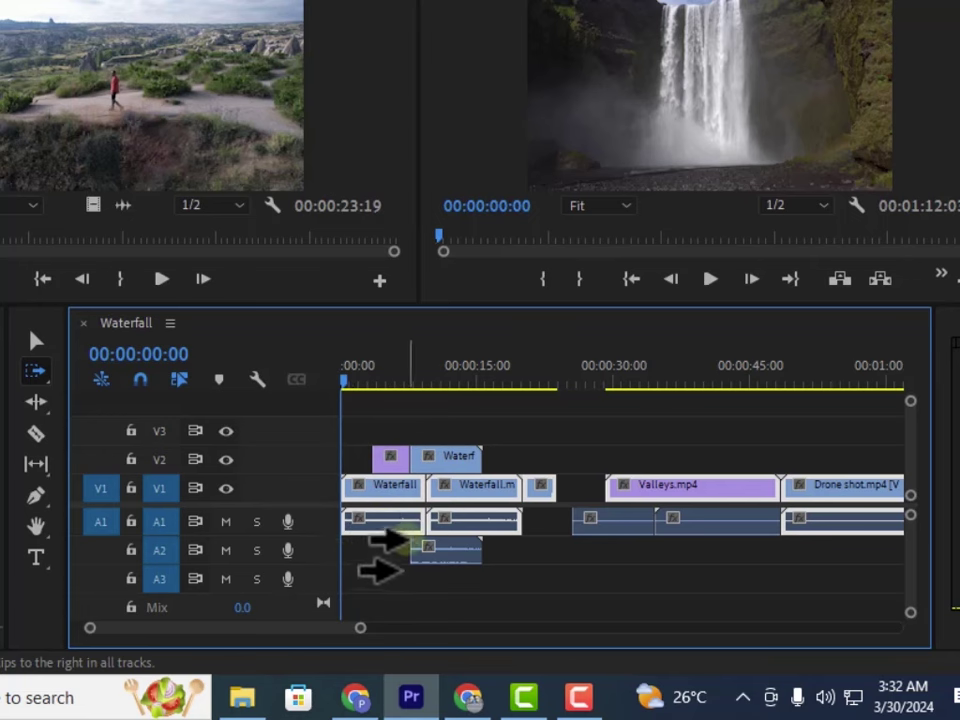
click(36, 343)
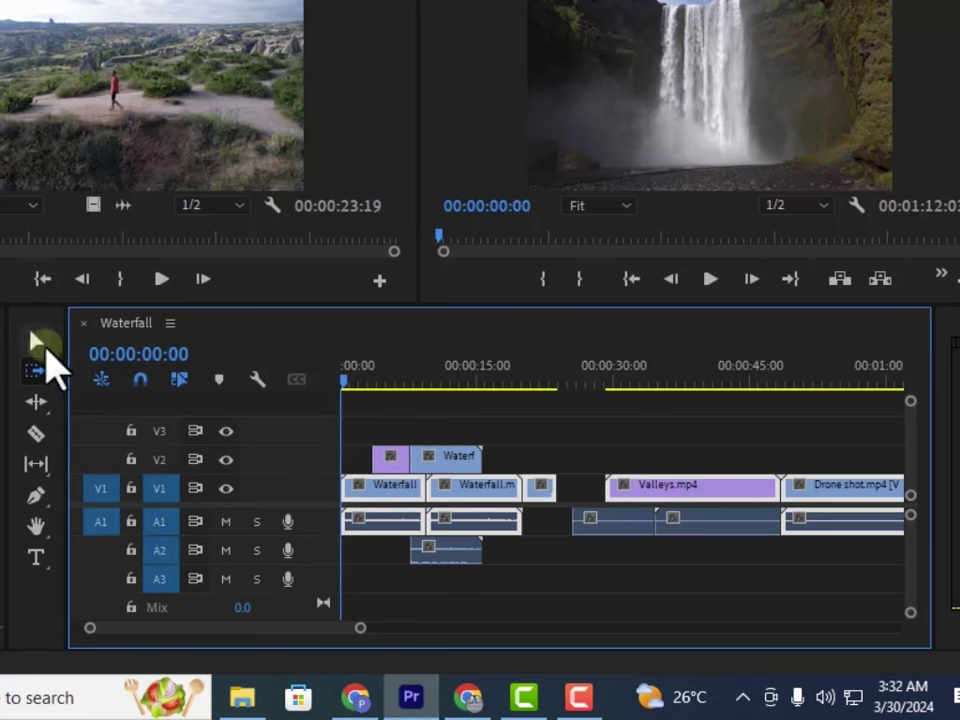
click(551, 461)
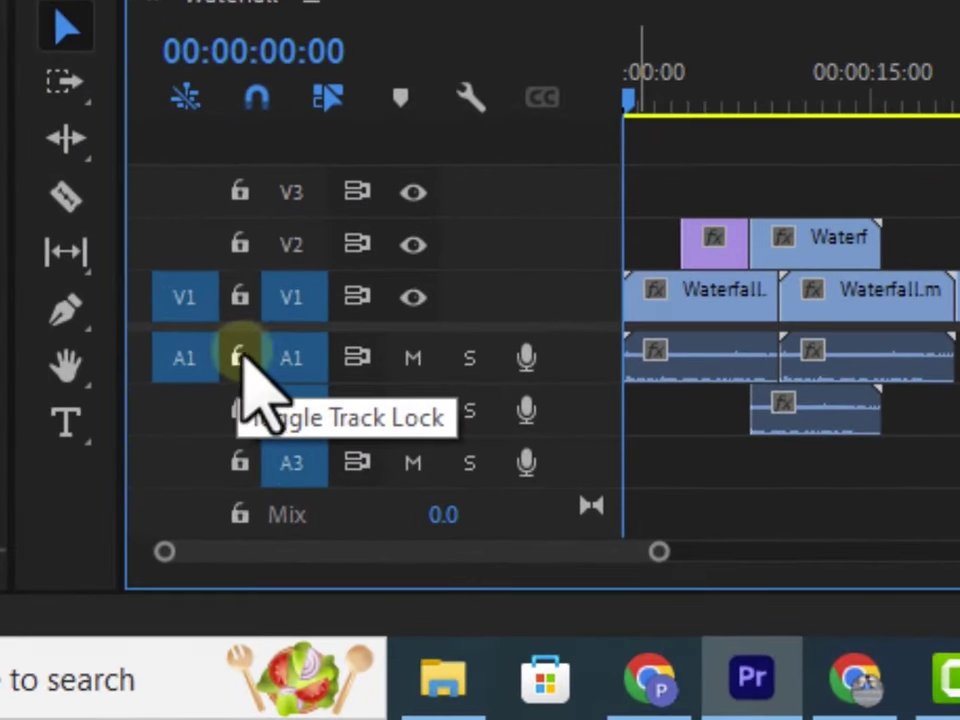
Lock audio track A1 and select all V1 clips from the first Waterfall clip onward in single-track mode, without their audio
click(240, 357)
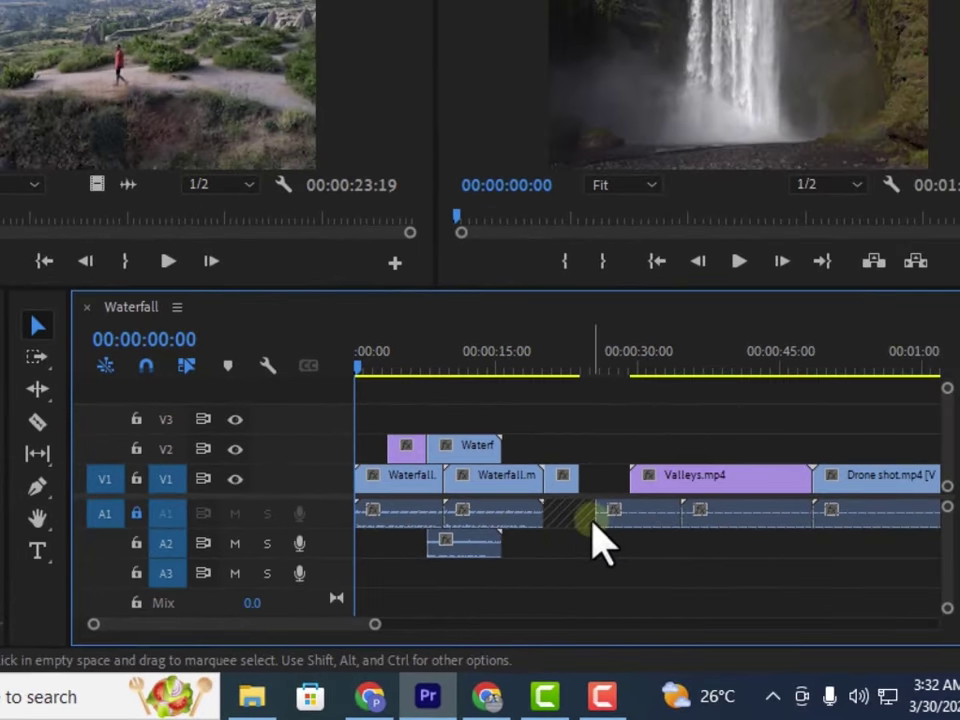
click(35, 353)
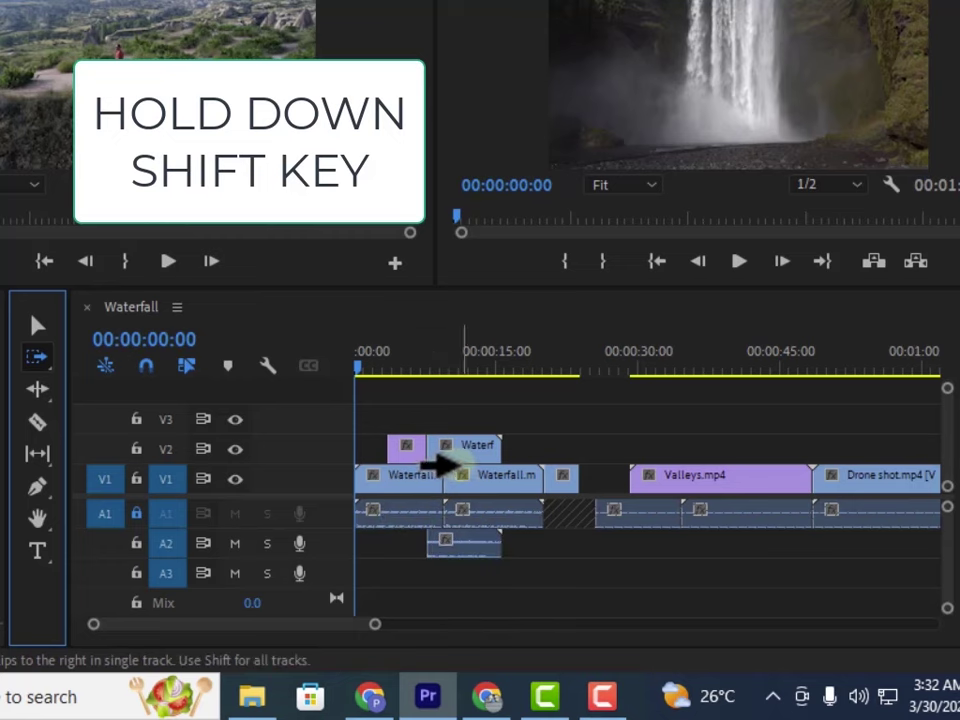
key(shift)
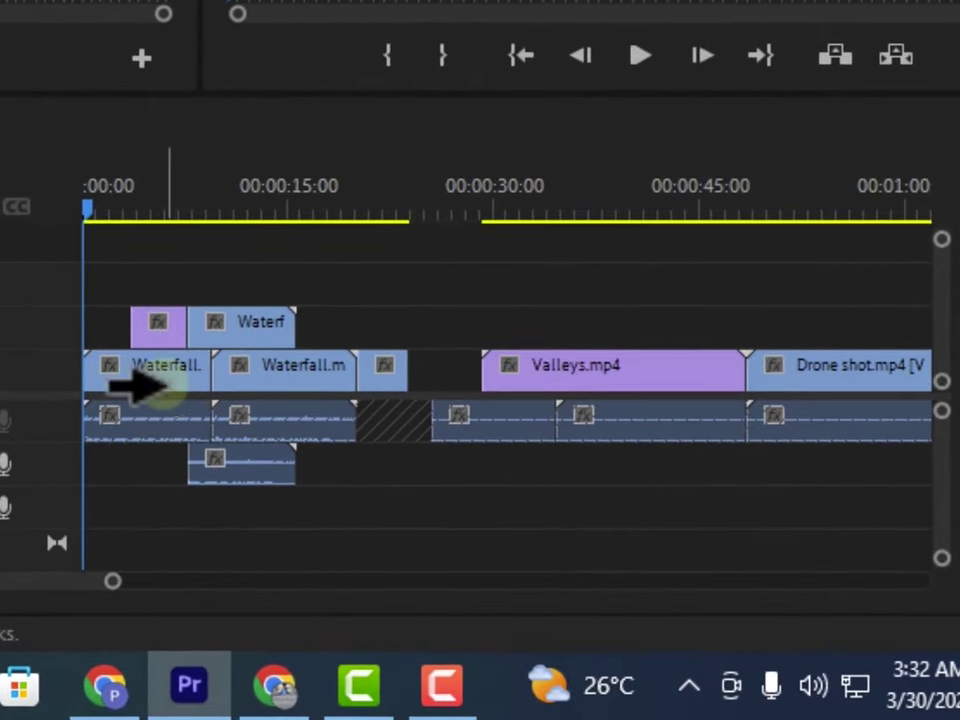
click(125, 378)
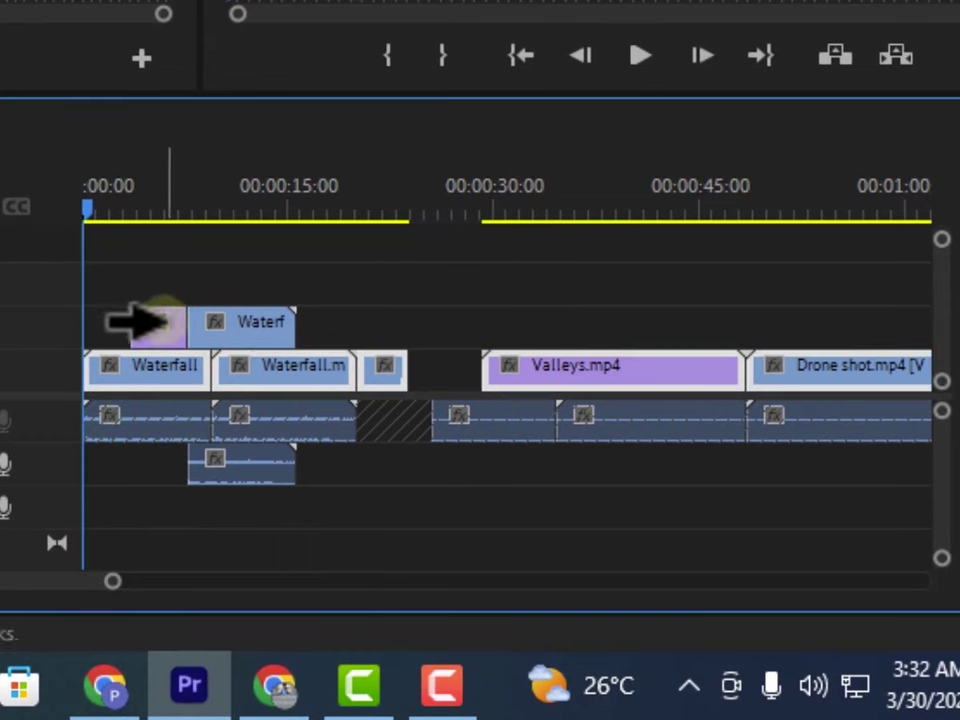
Select both clips on V2 in single-track mode and lock A2 to exclude their audio, then unlock A1 and A2
click(150, 321)
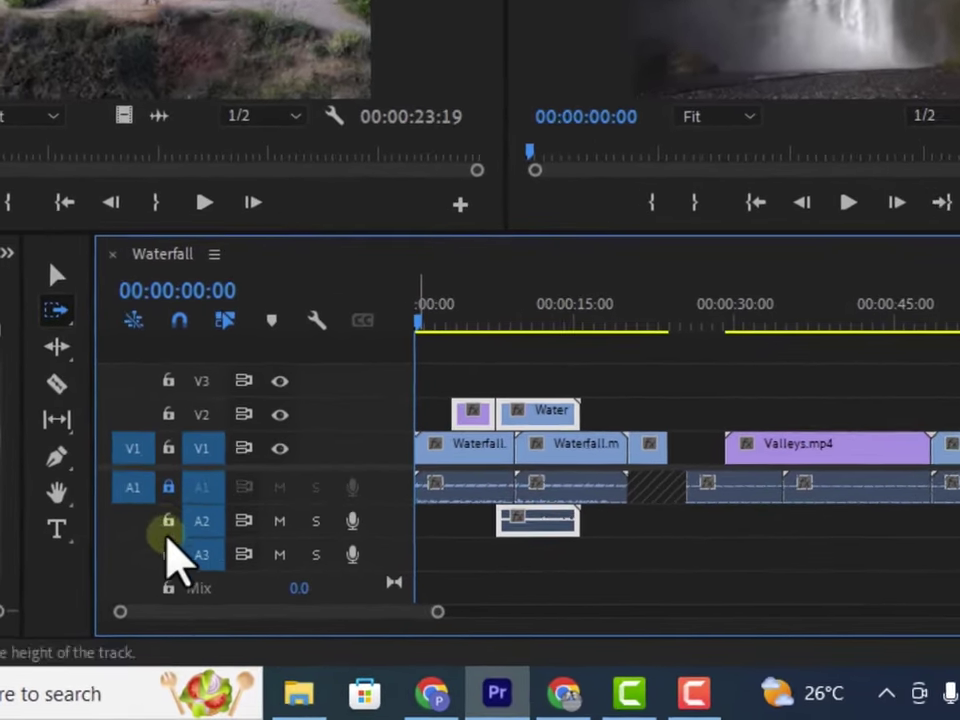
click(147, 545)
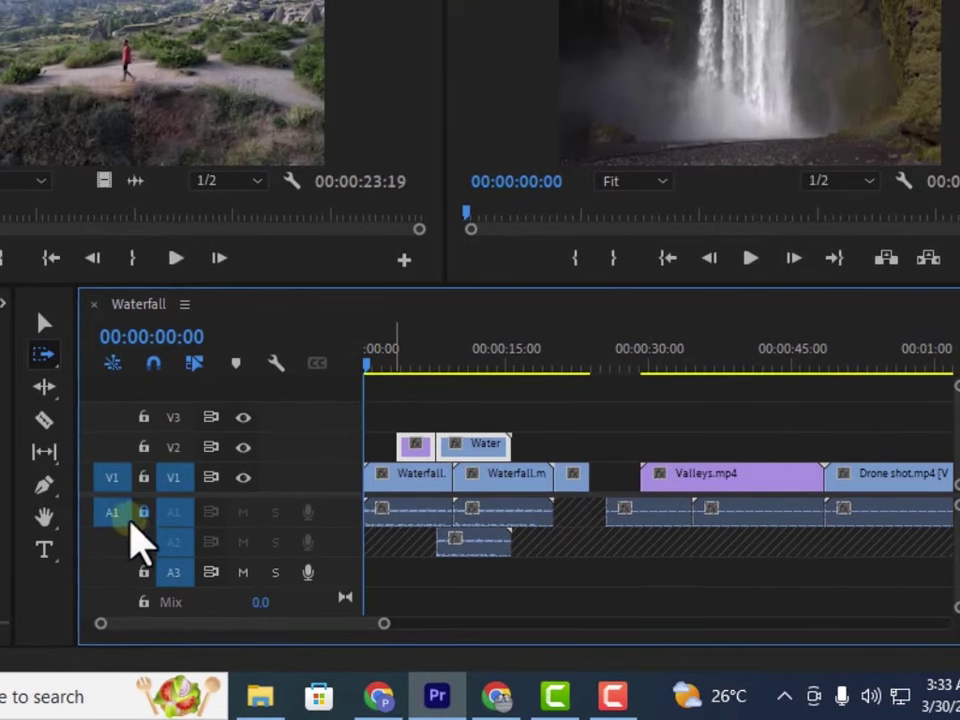
click(143, 512)
click(143, 542)
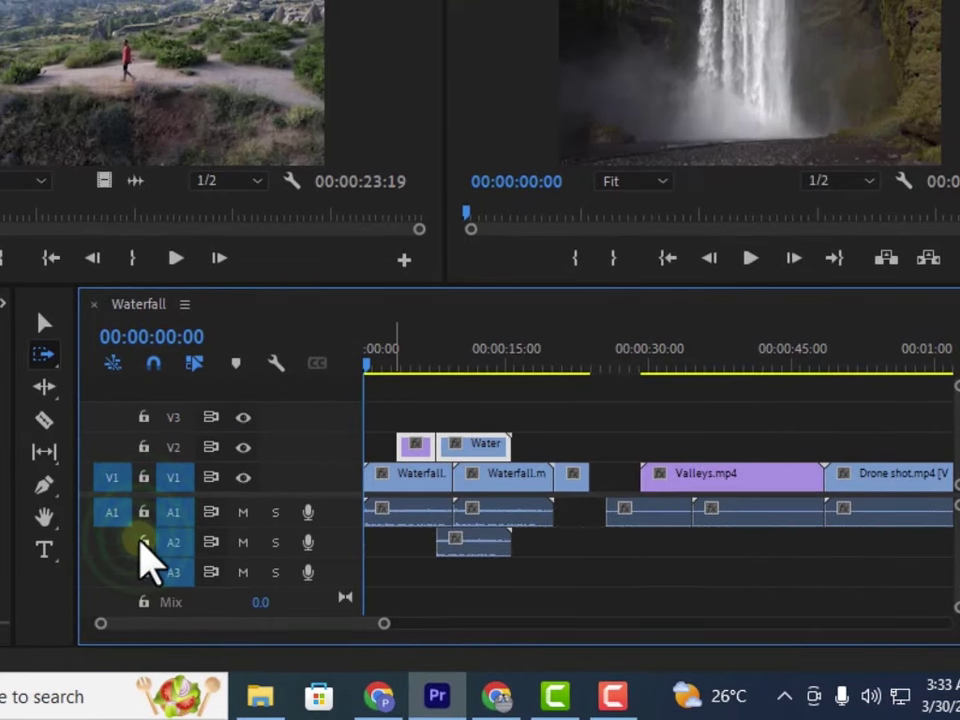
With the Selection tool, select the gap on A1, the first Waterfall clip and the Valleys clip individually, ending on the first Waterfall clip
click(44, 322)
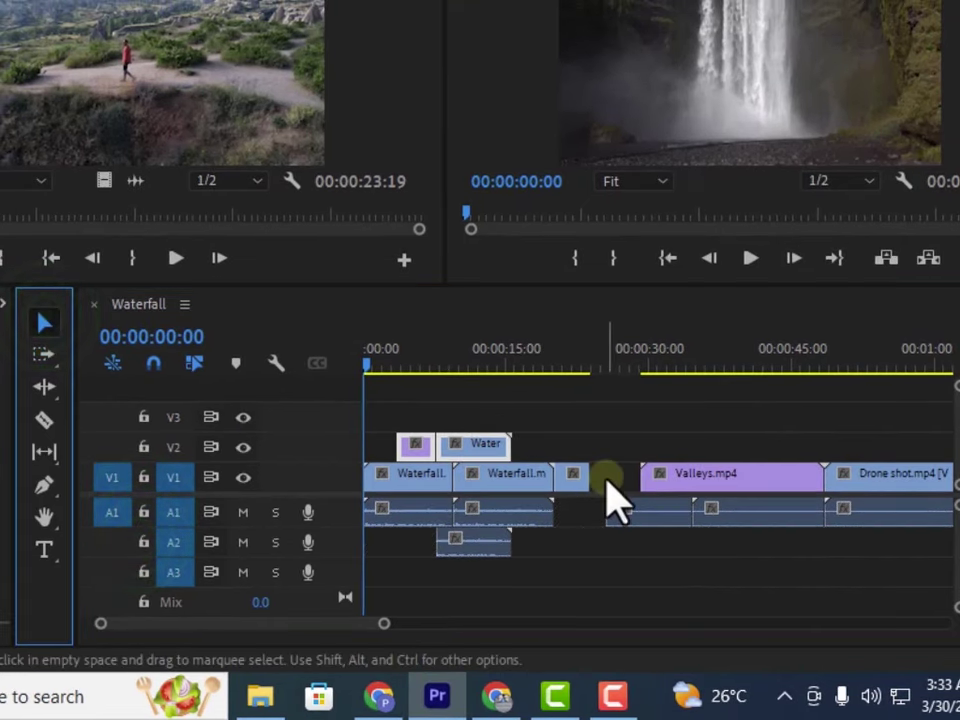
click(580, 512)
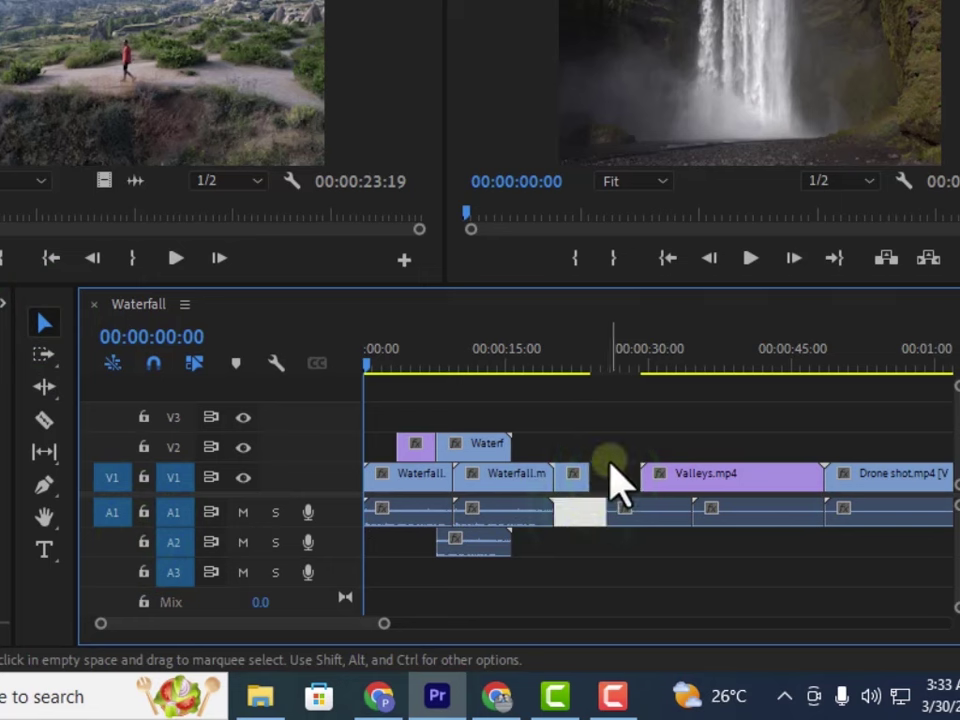
click(614, 441)
click(588, 516)
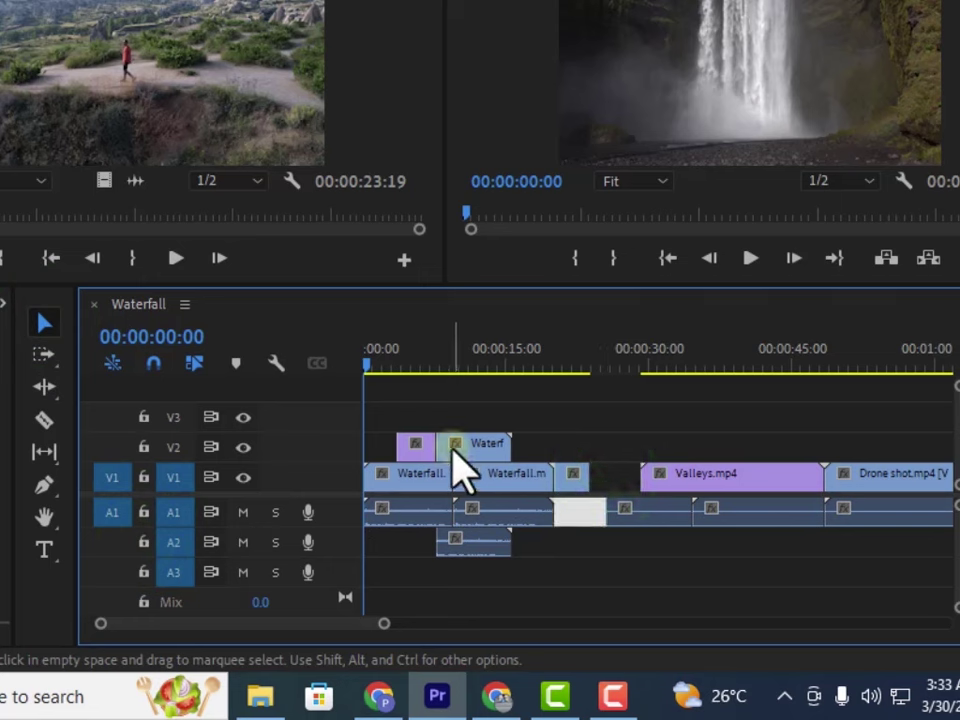
click(431, 476)
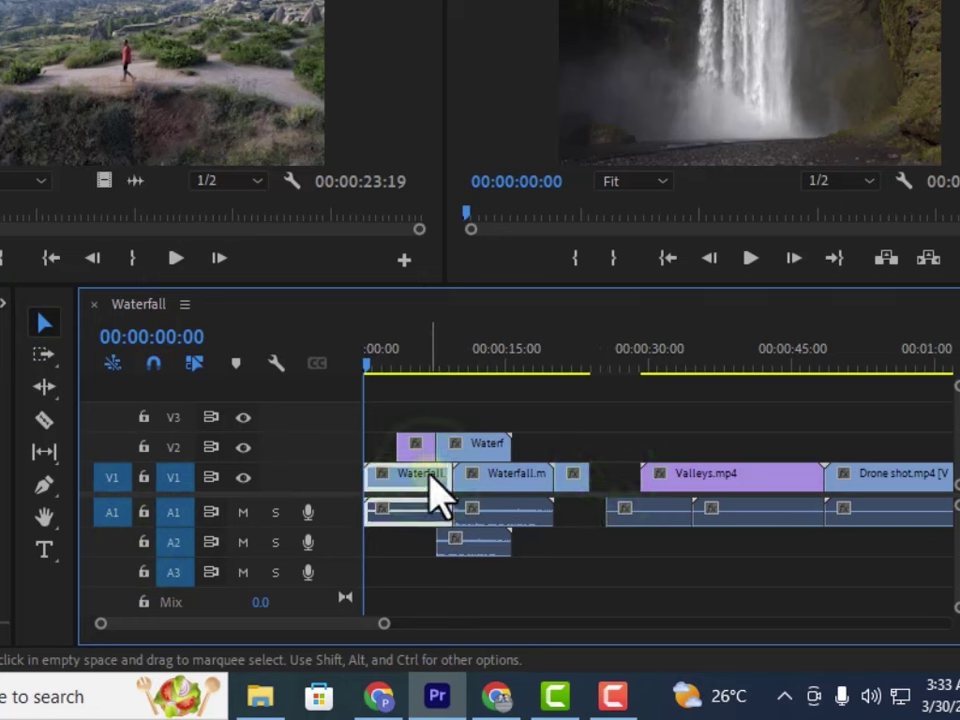
click(737, 480)
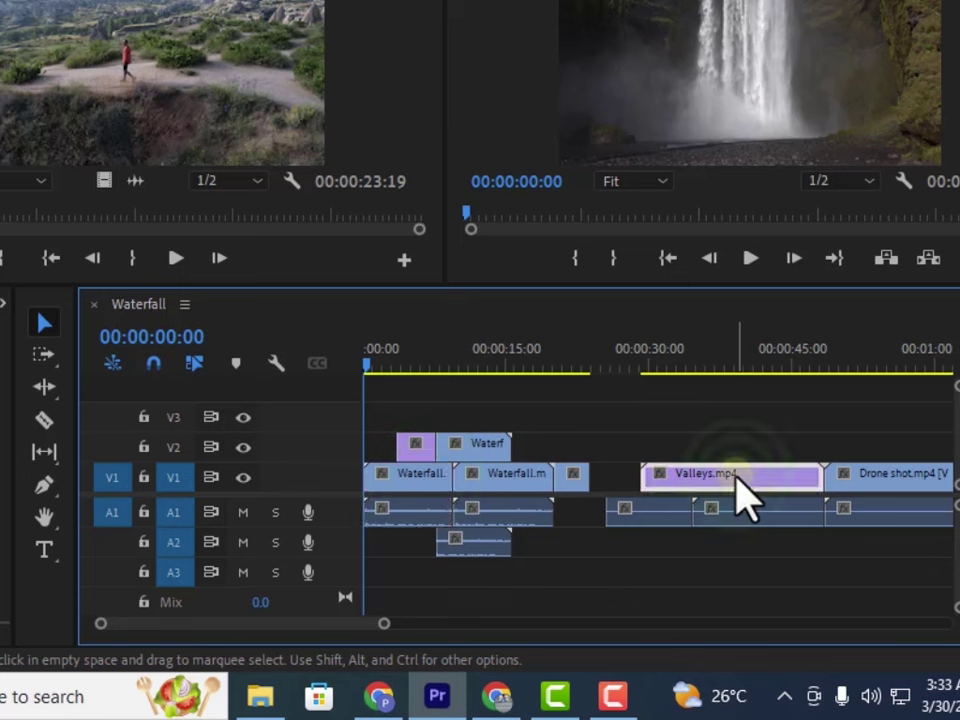
click(420, 481)
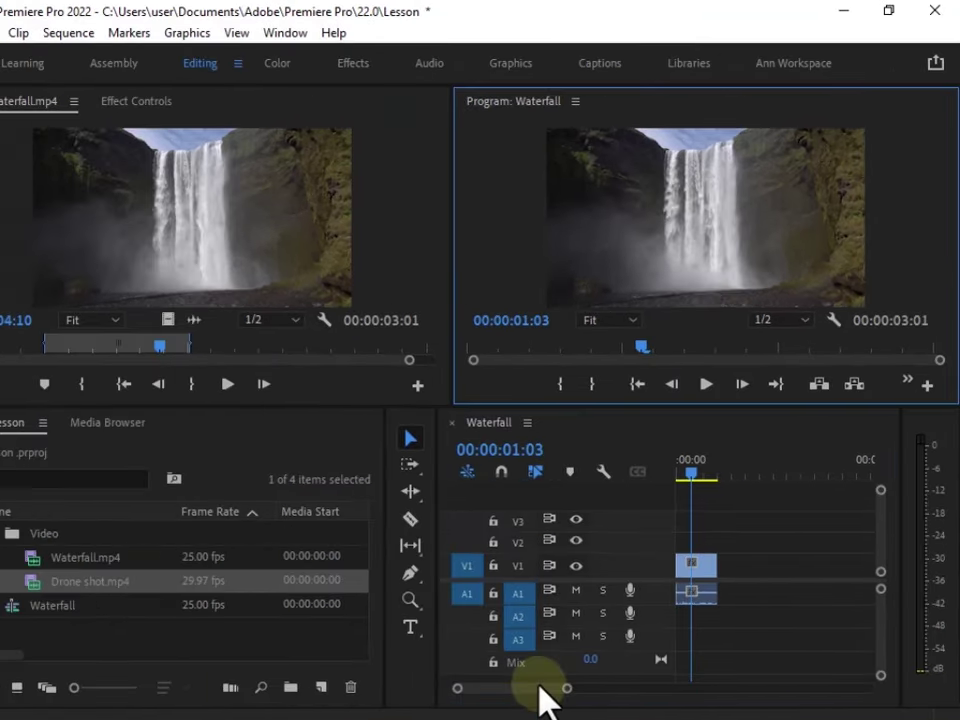
Scrub the timeline playhead to 00:00:01:06 and on to 00:00:02:06, then move it to 00:00:01:03 in the Program monitor
key(h)
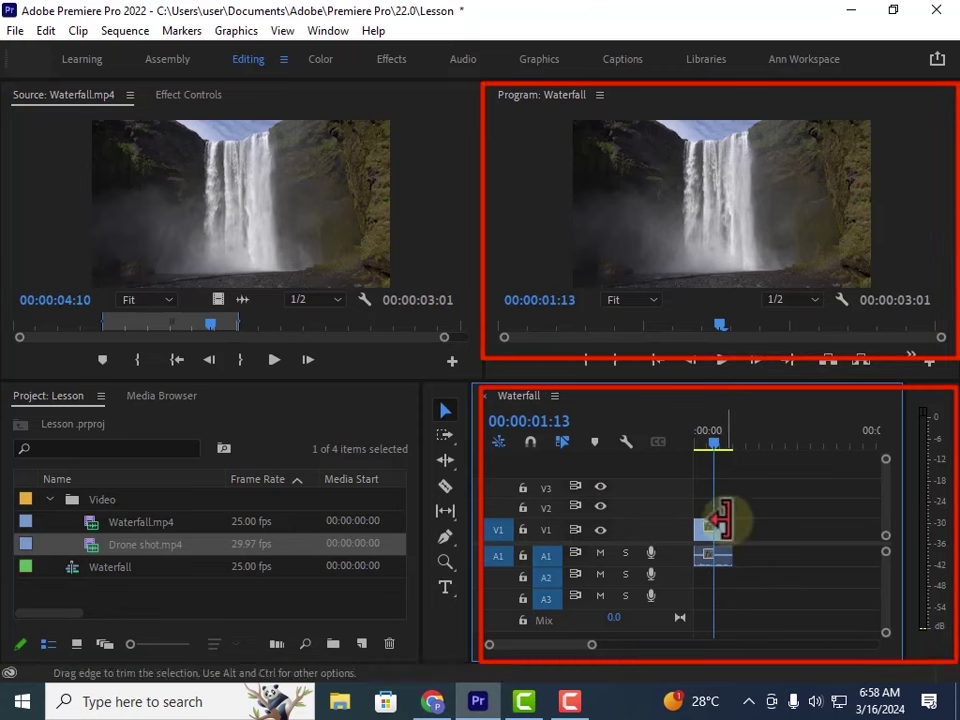
click(714, 446)
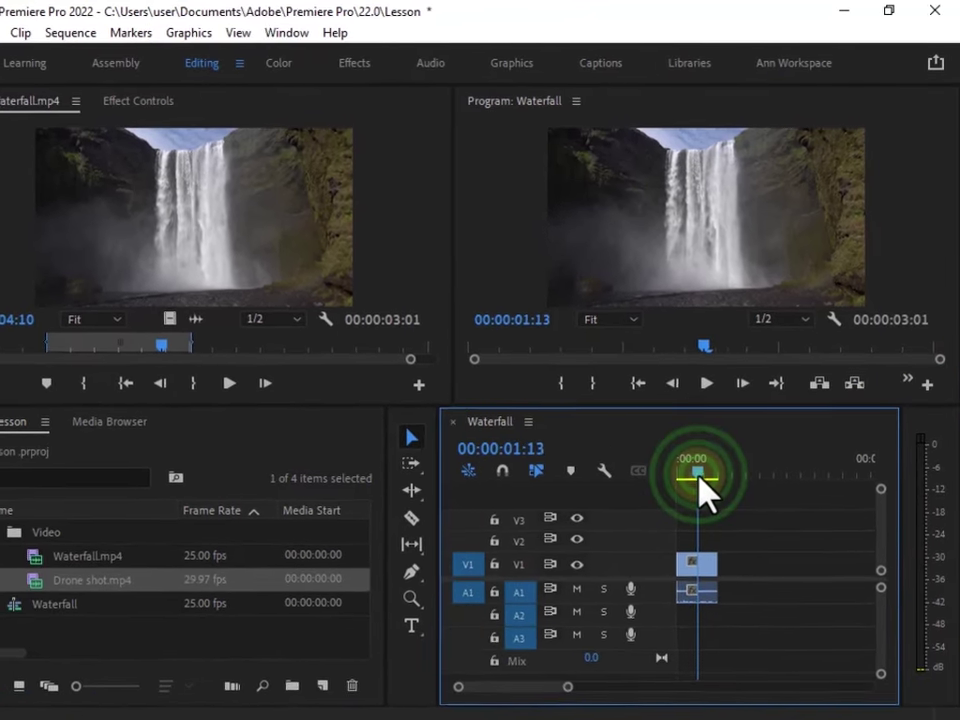
mouse_move(705, 490)
mouse_down()
mouse_move(681, 489)
mouse_move(718, 499)
mouse_move(696, 493)
mouse_up()
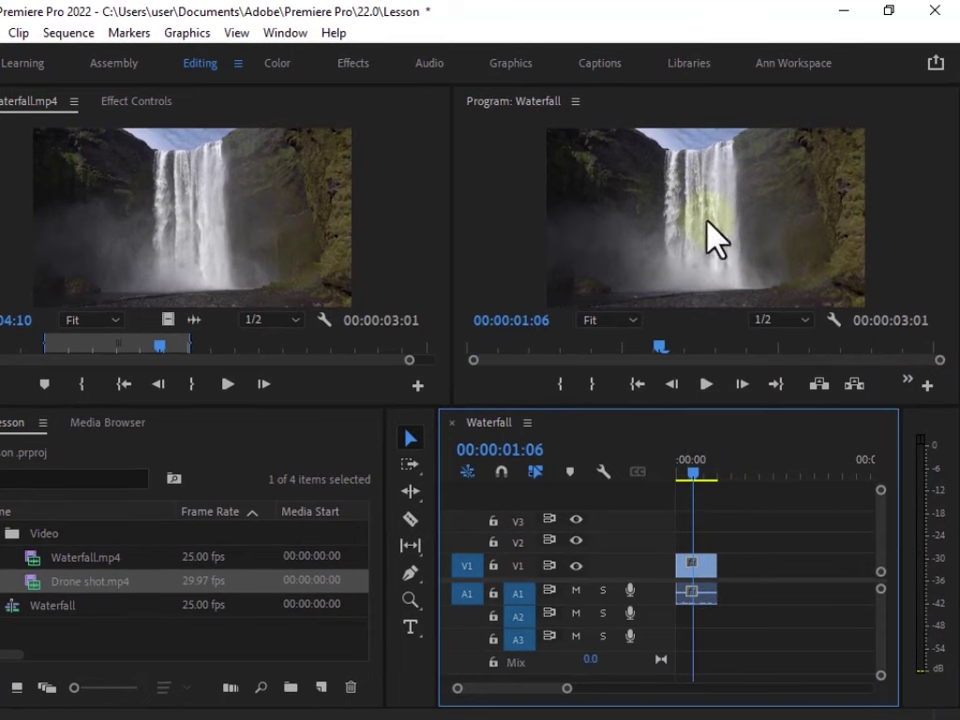
click(730, 539)
drag(699, 490, 712, 505)
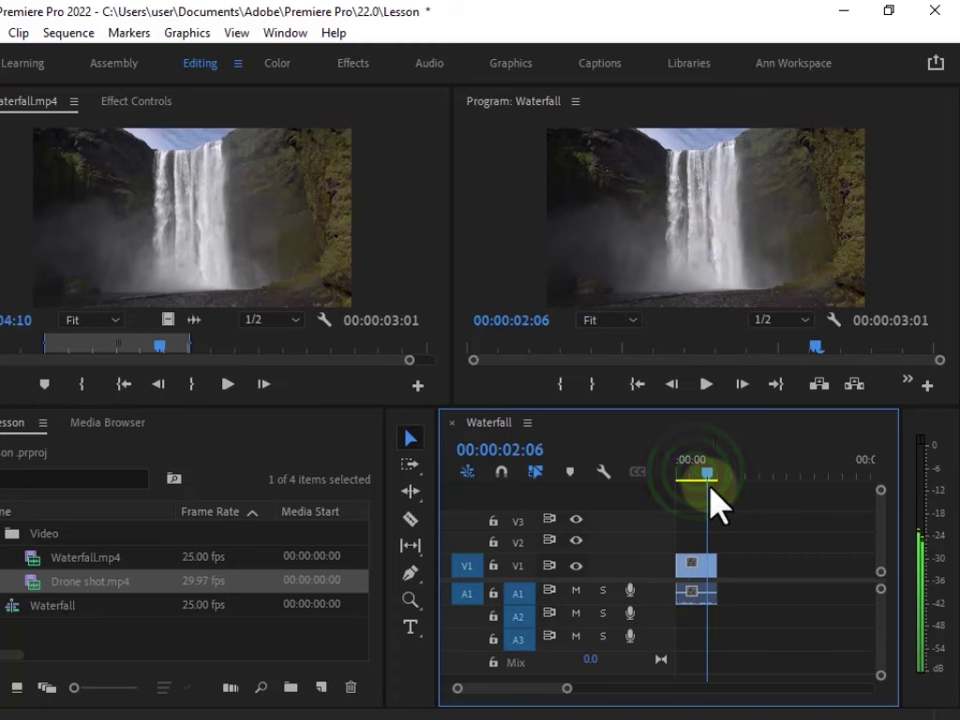
drag(816, 346, 645, 397)
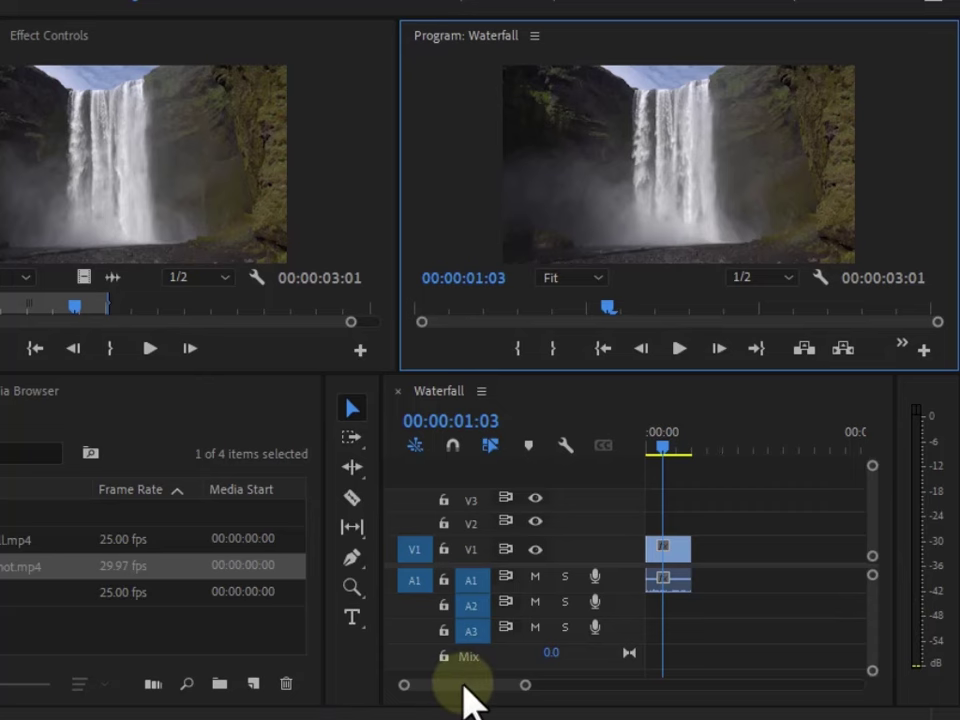
Scroll the Waterfall timeline past 00:03:45:00 and back to the start, then zoom in until the clip name shows
drag(455, 686, 550, 676)
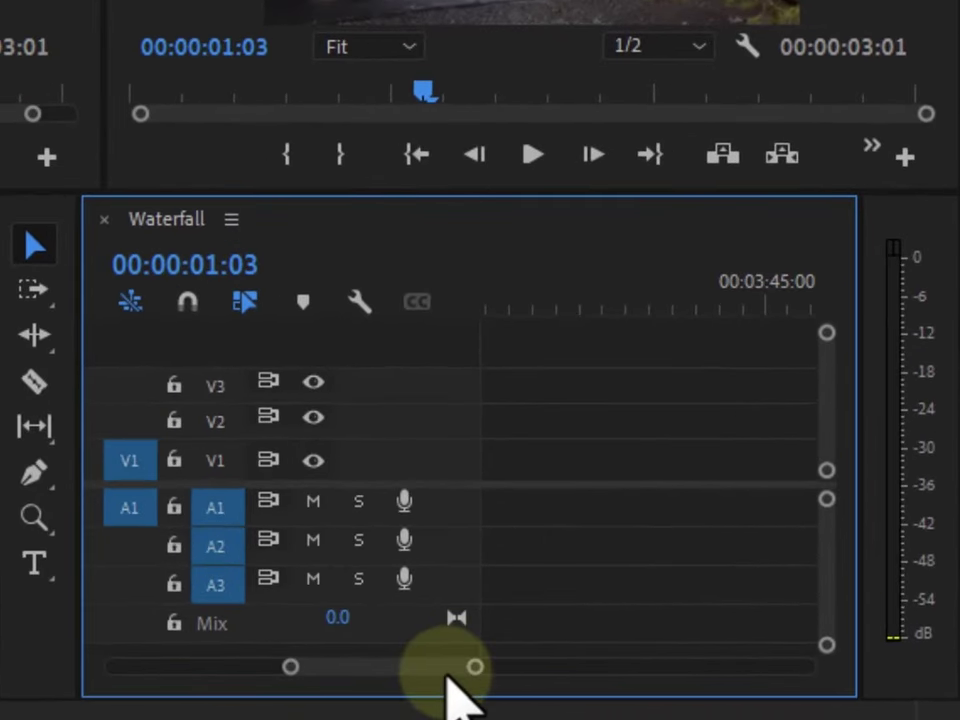
drag(603, 685, 603, 686)
drag(445, 676, 232, 680)
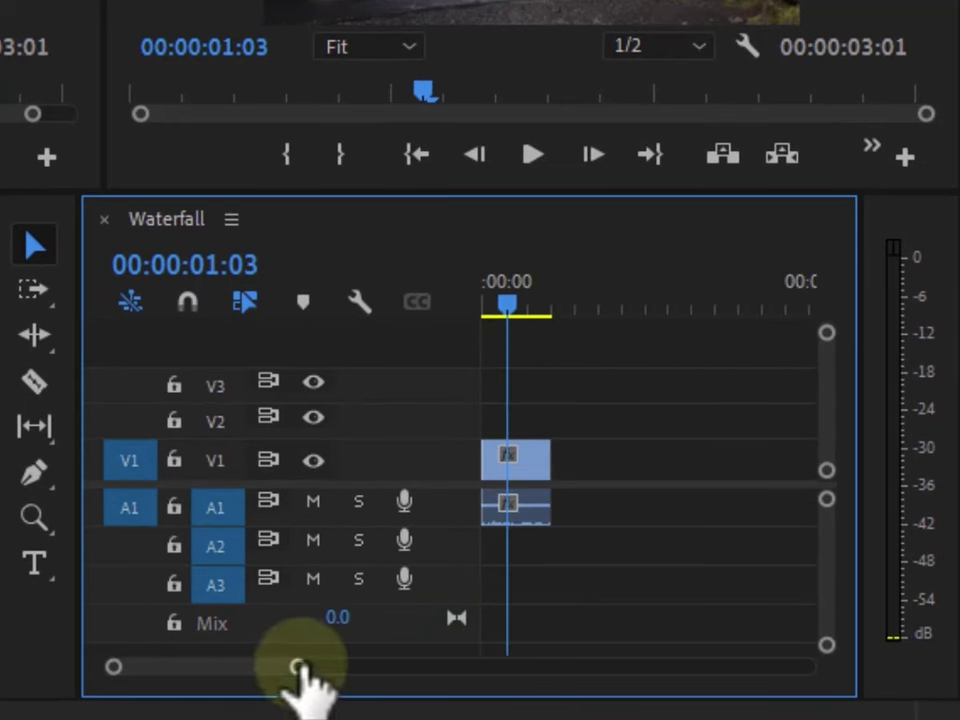
drag(302, 668, 337, 688)
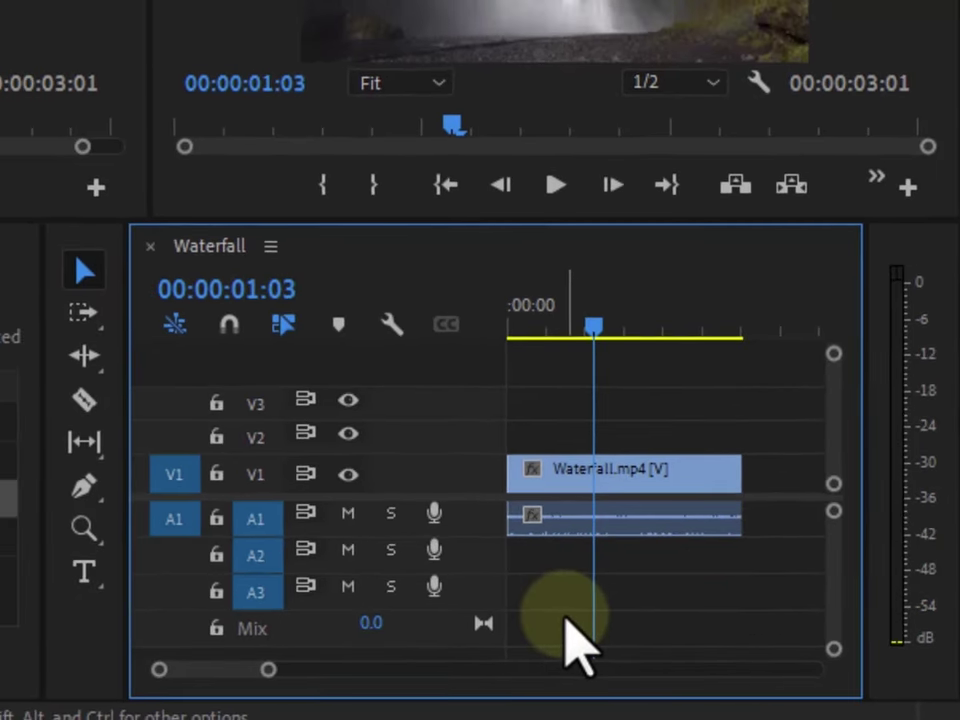
Activate the Hand tool for panning the timeline
key(h)
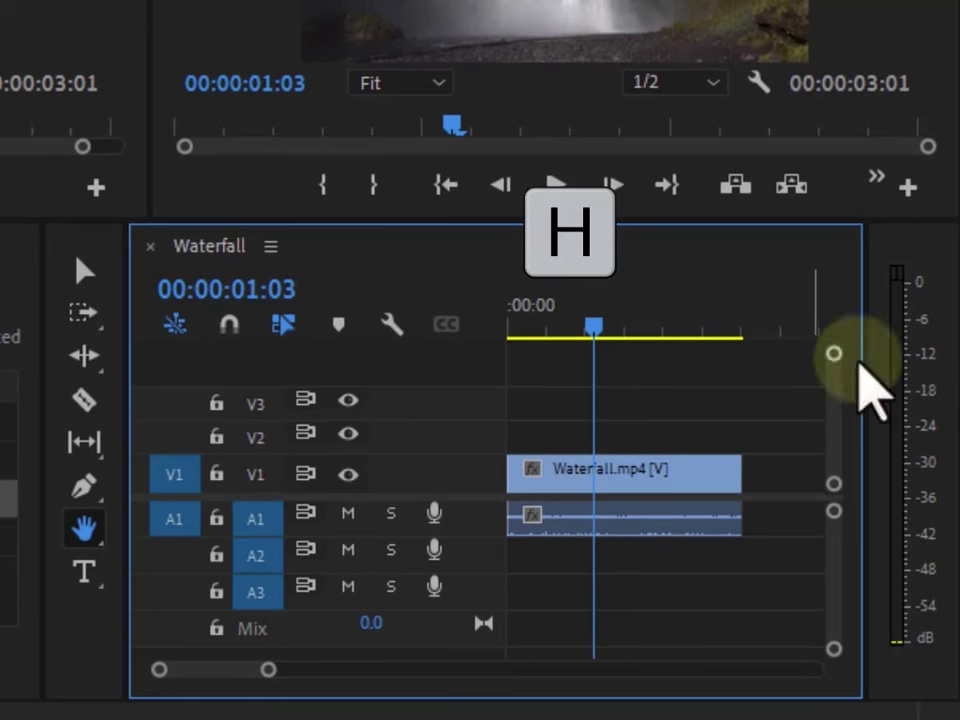